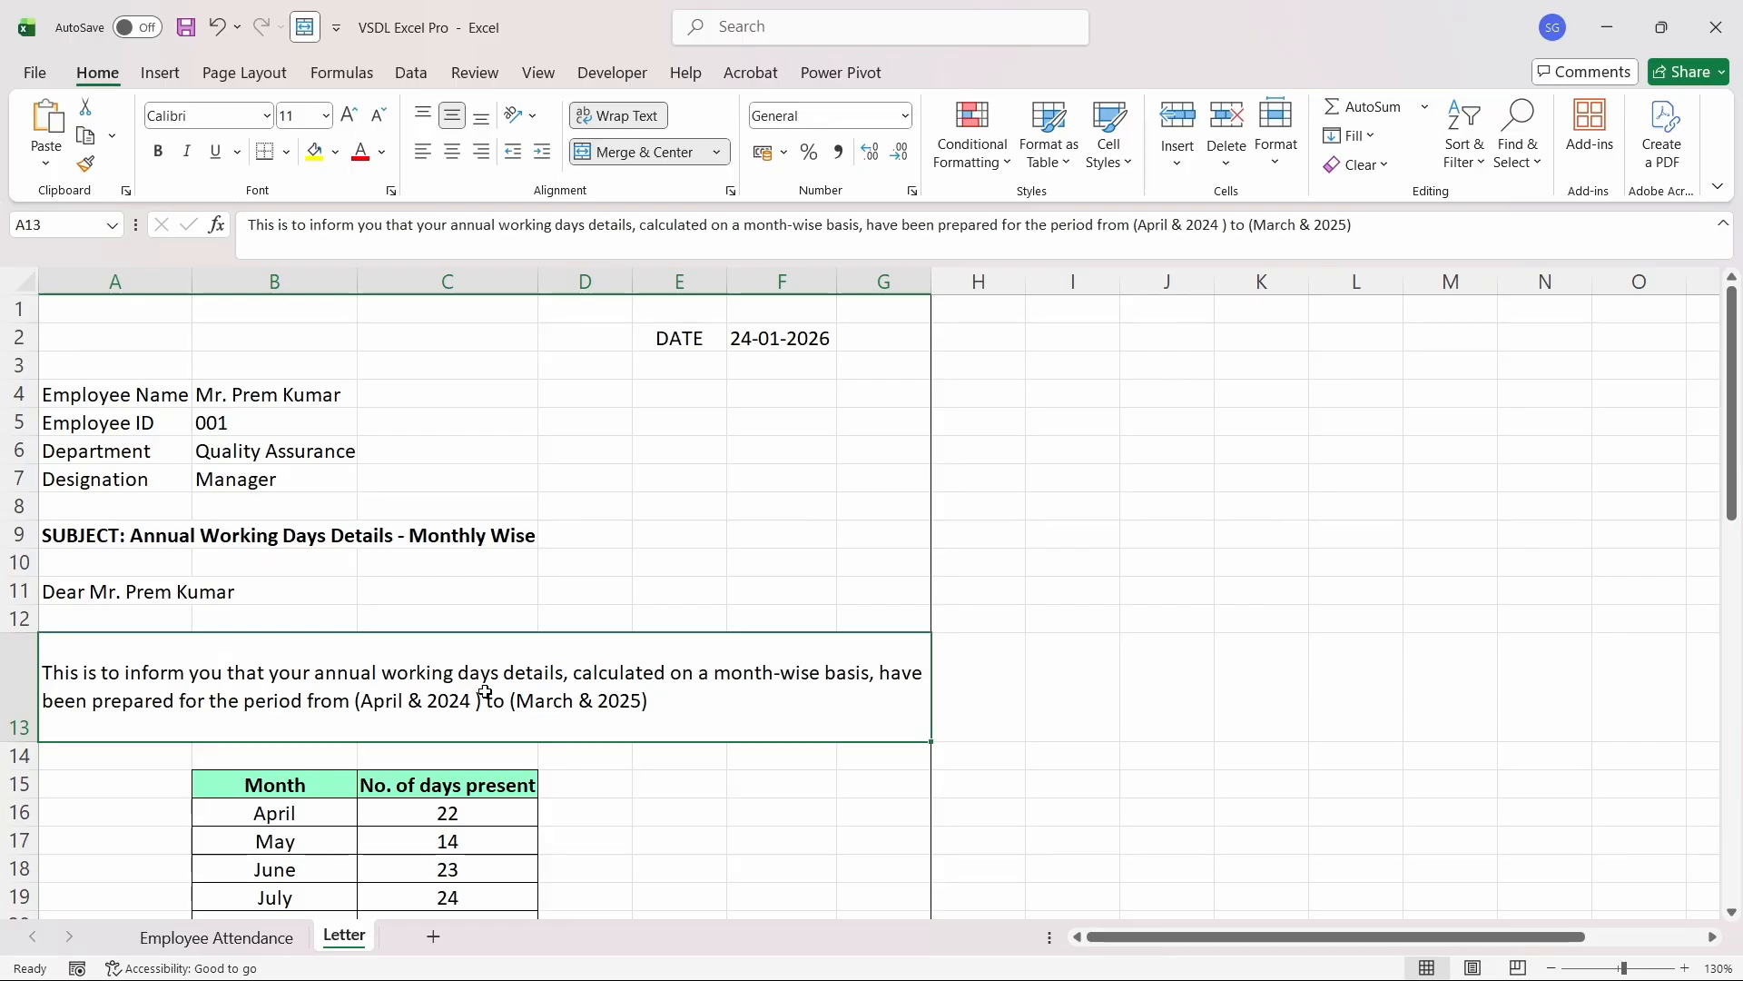
- Enter the formula =TODAY() in cell F2 beside the DATE label on the Letter sheet
{"action": "left_click", "coordinate": [783, 338]}
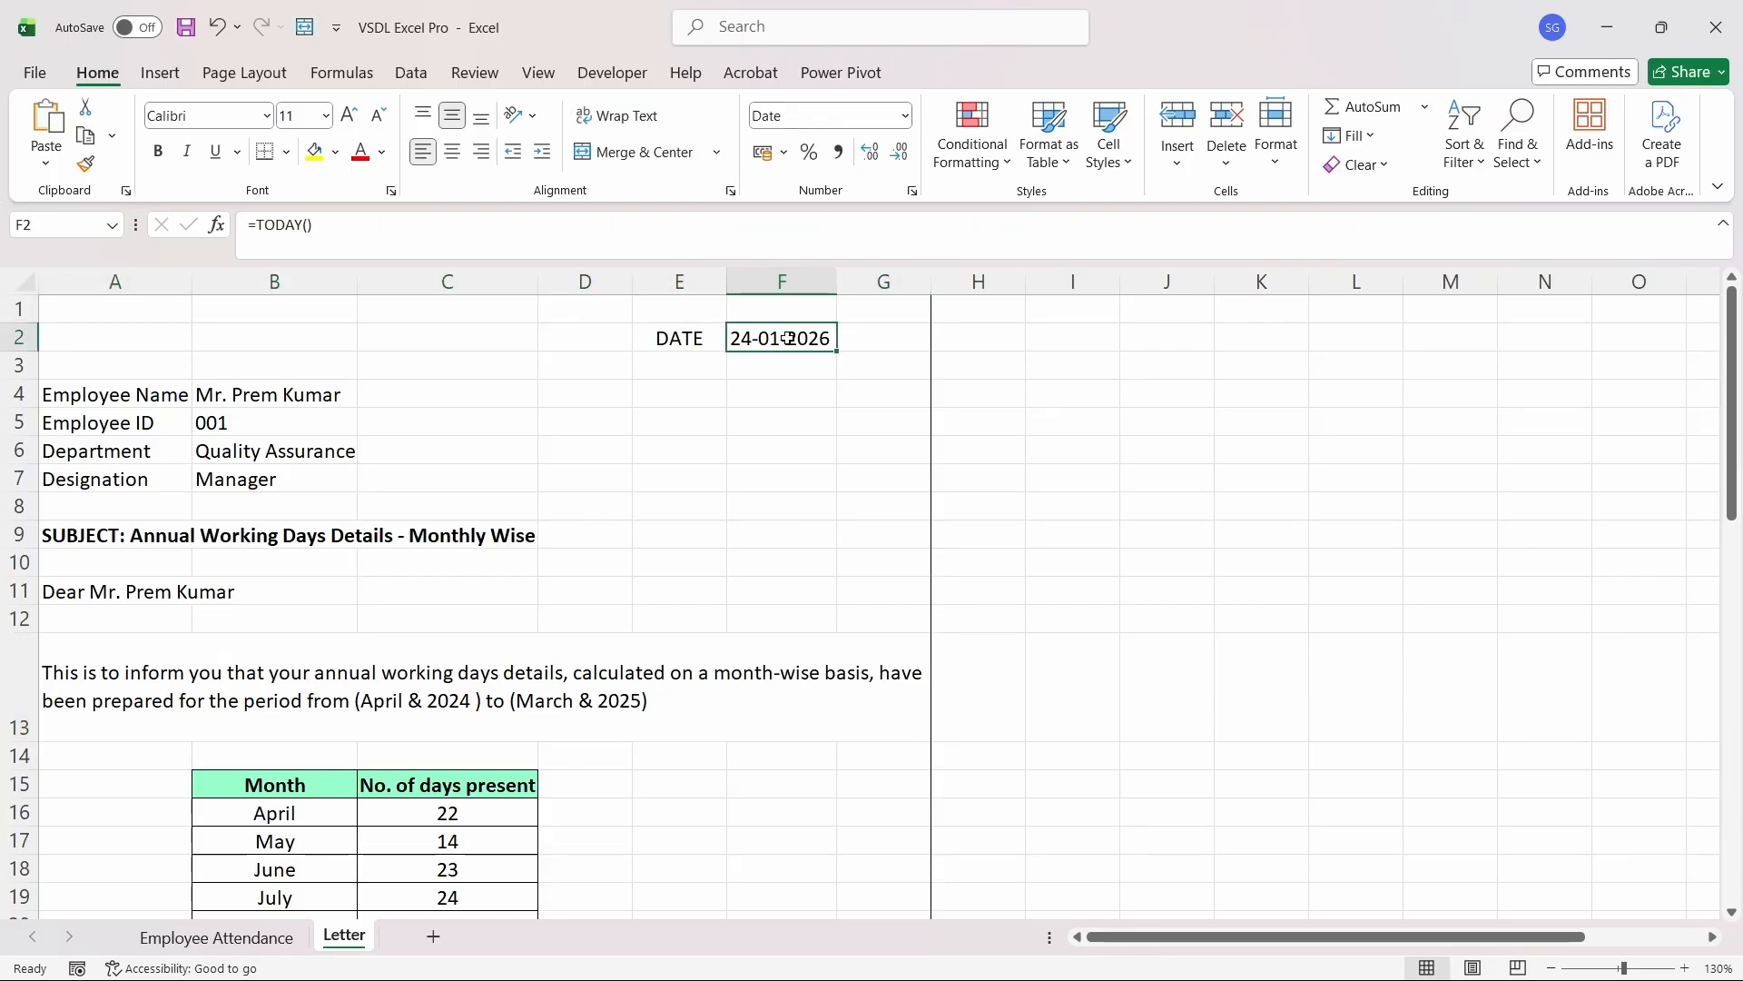
{"action": "left_click", "coordinate": [704, 341]}
{"action": "left_click", "coordinate": [773, 339]}
{"action": "type", "text": "="}
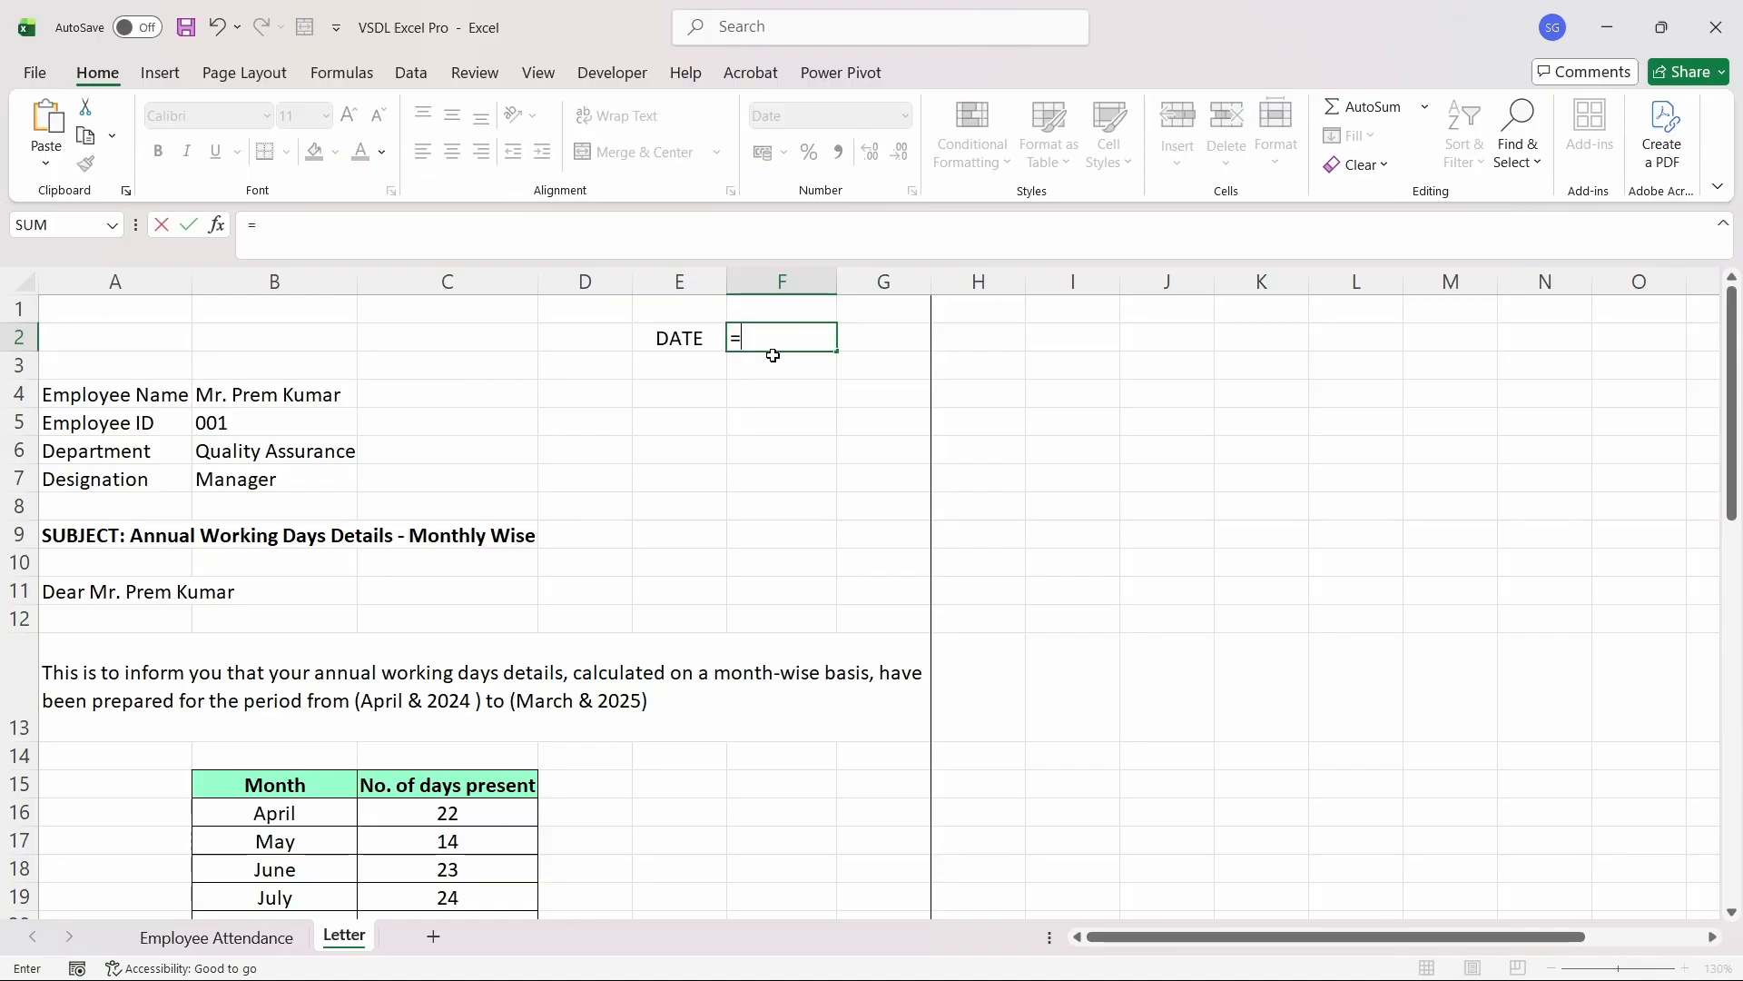
{"action": "type", "text": "TODAY()"}
{"action": "key", "text": "Return"}
{"action": "key", "text": "Left"}
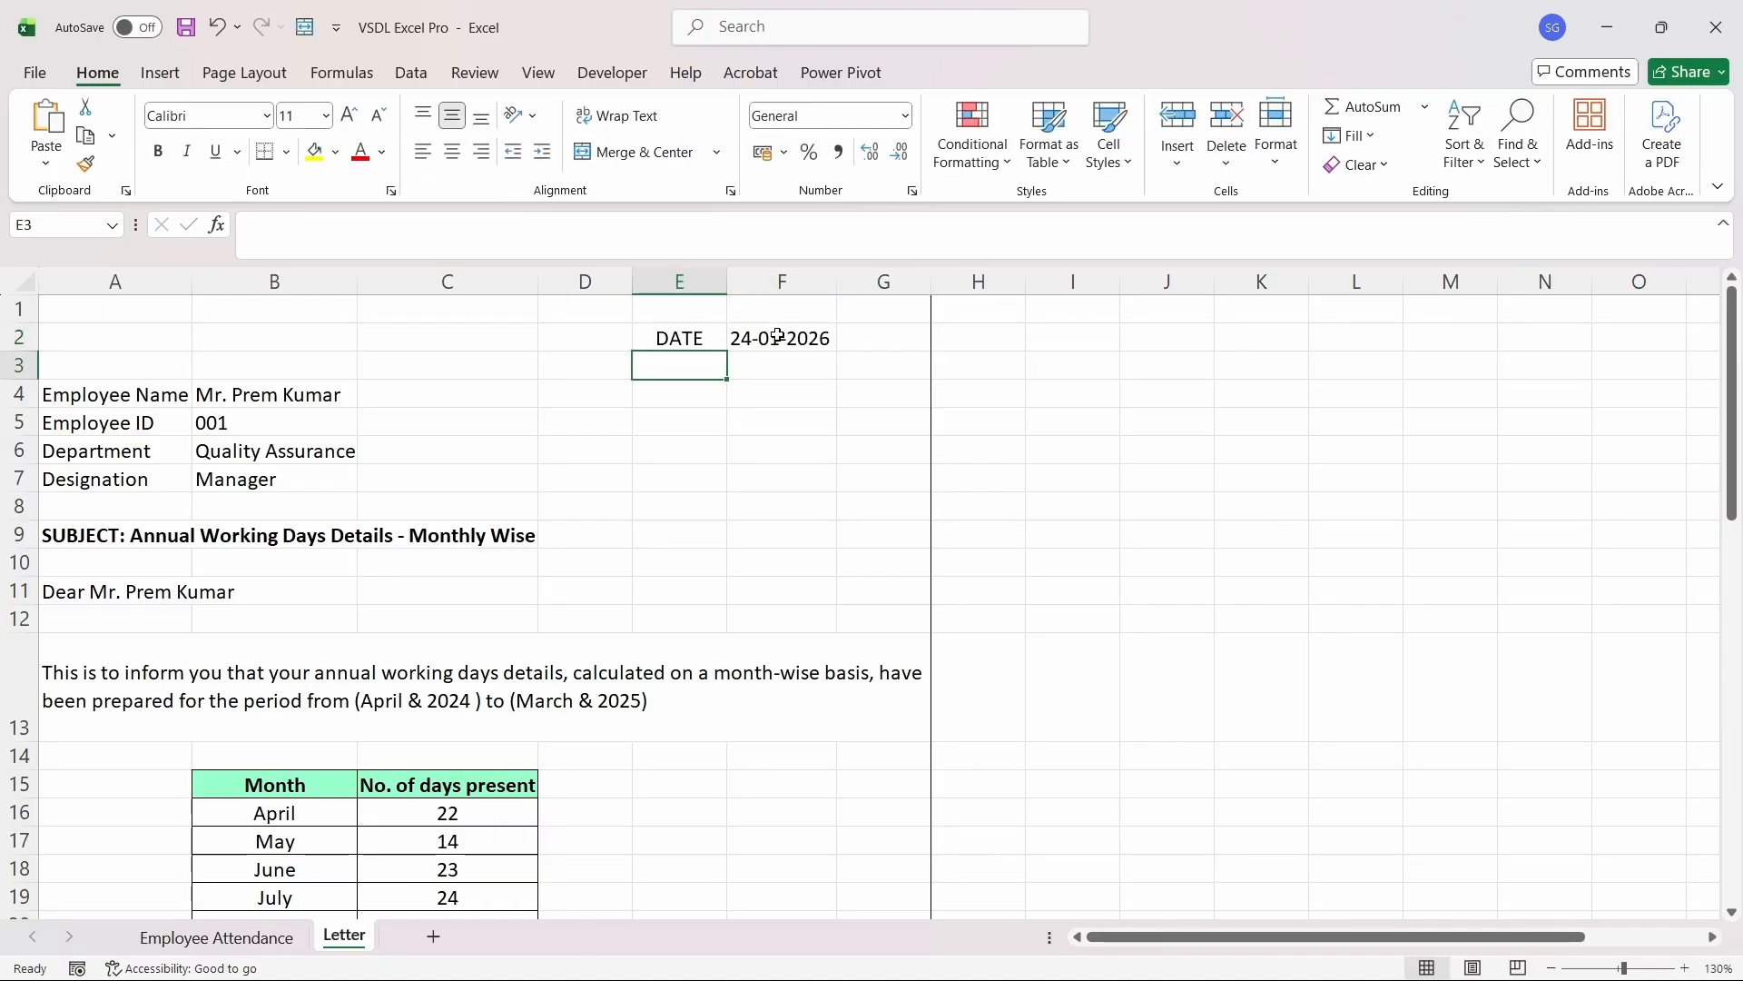
{"action": "left_click", "coordinate": [703, 336]}
{"action": "left_click", "coordinate": [749, 335]}
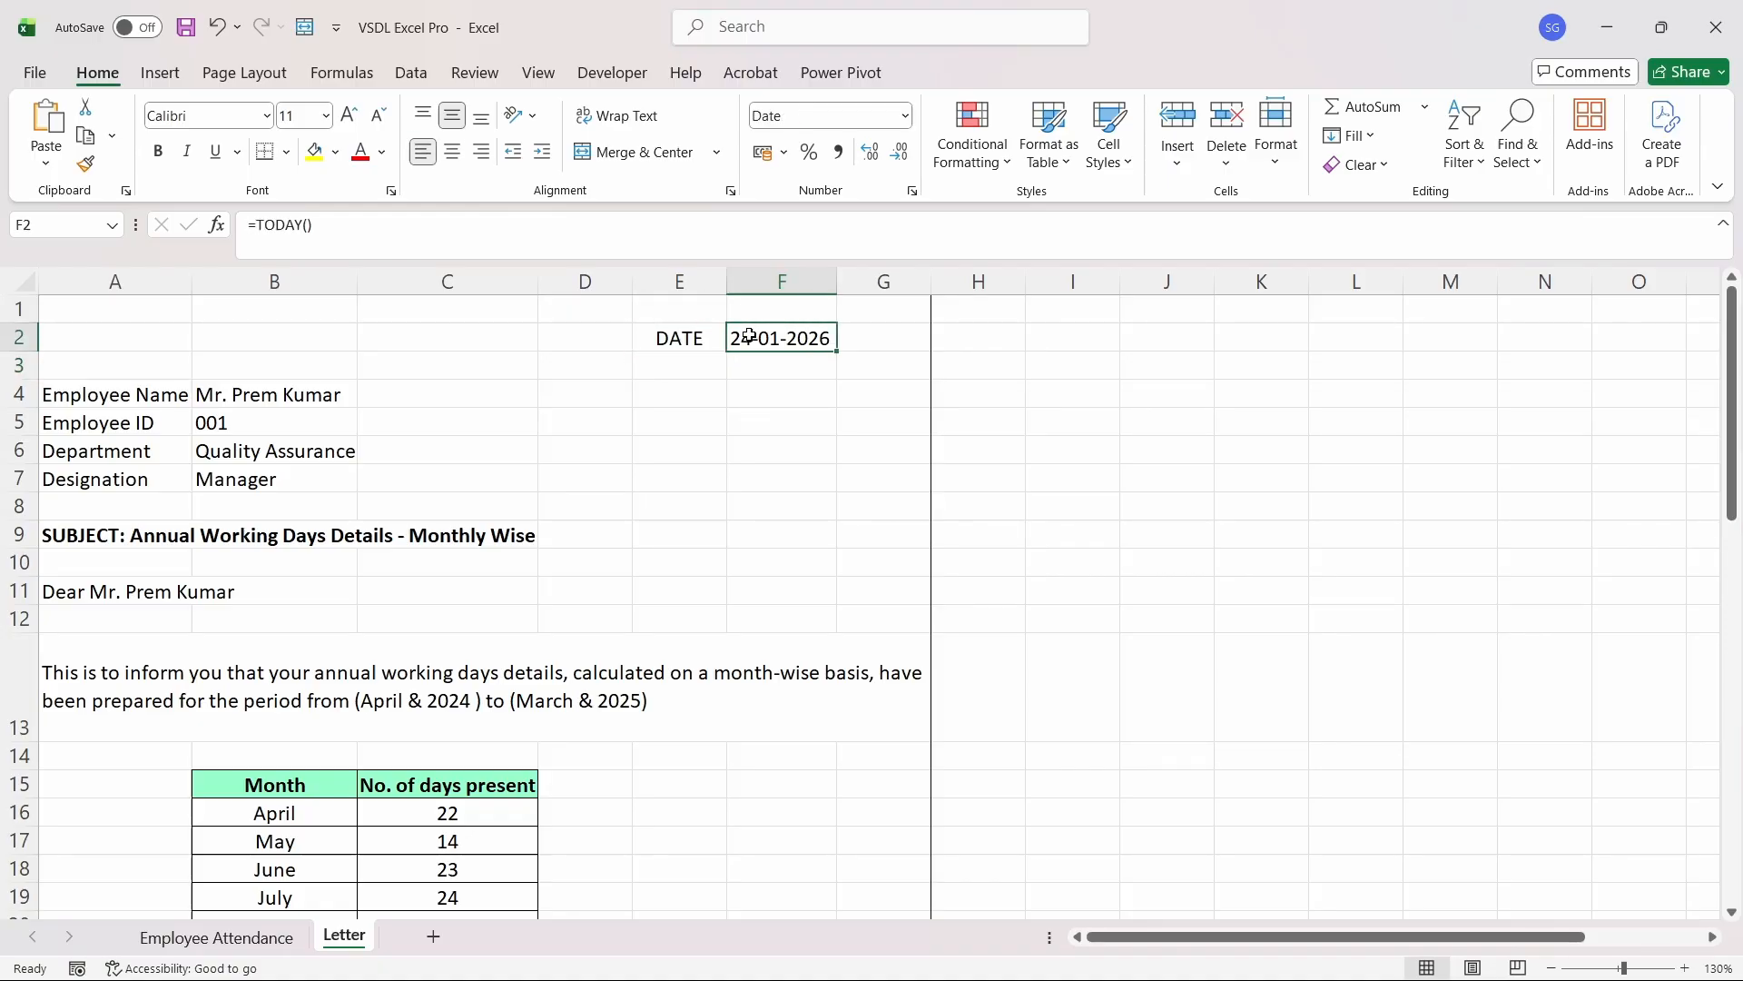
- Examine the employee detail labels and values in A4:B7 of the letter and the matching name on the Employee Attendance sheet
{"action": "left_click", "coordinate": [705, 363]}
{"action": "left_click", "coordinate": [321, 388]}
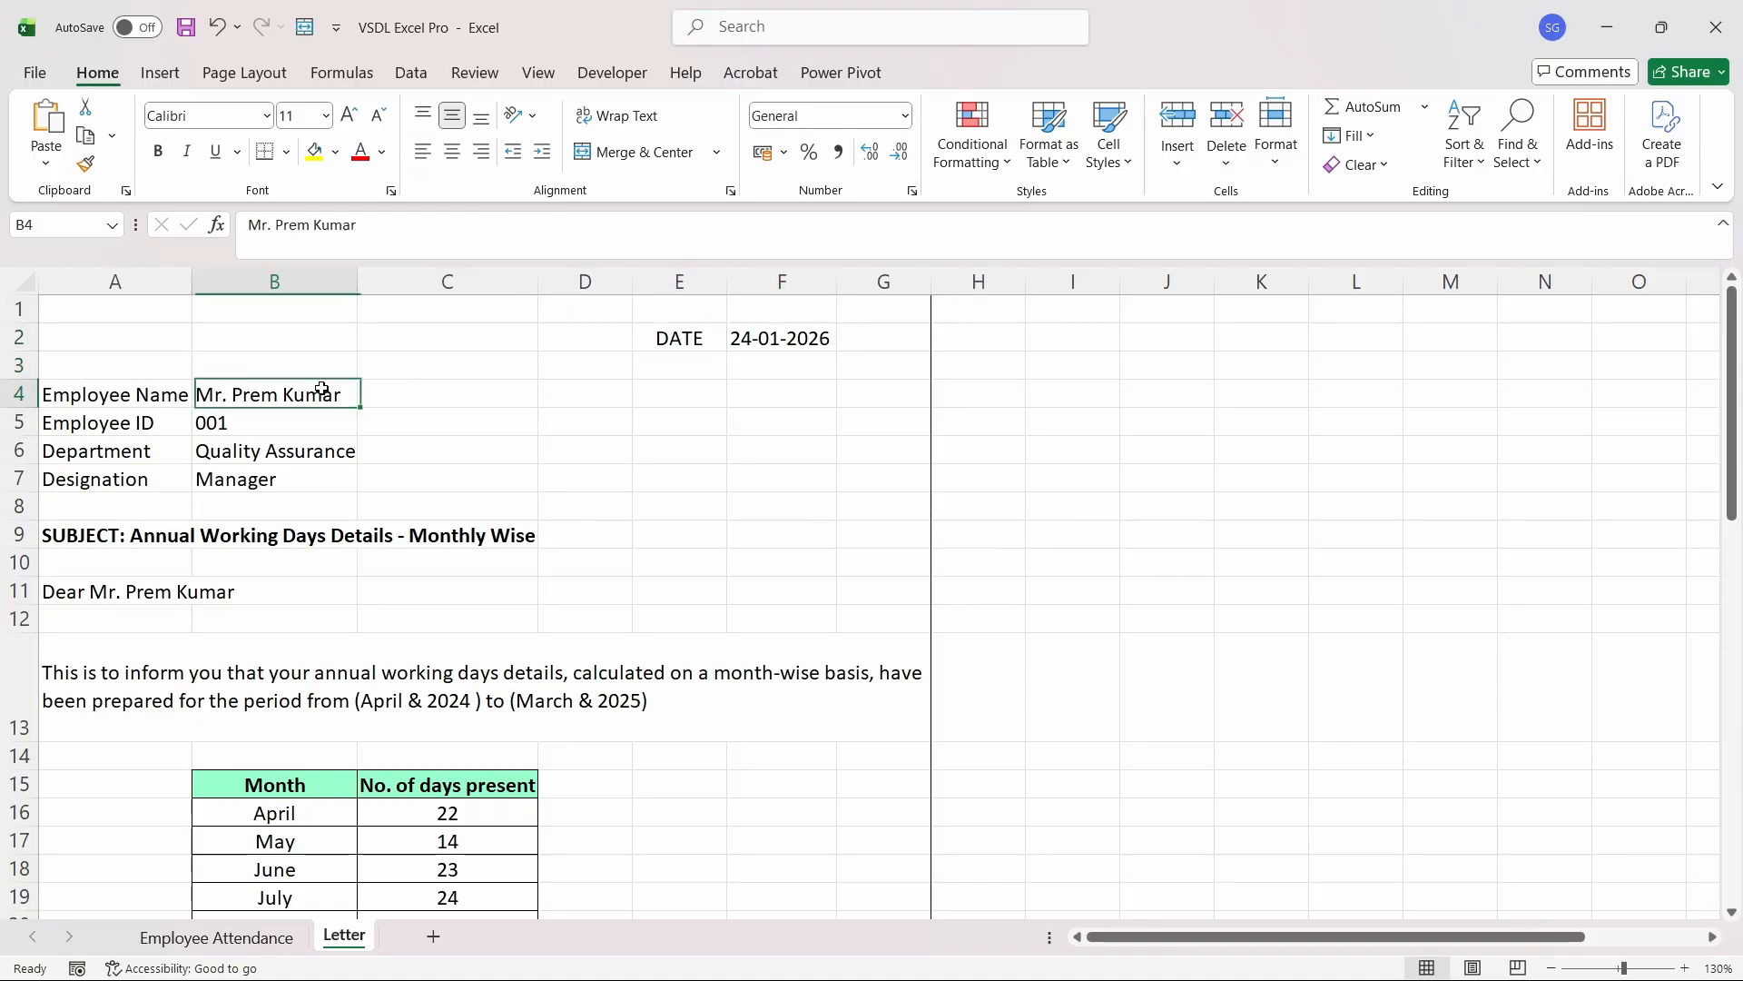
{"action": "left_click", "coordinate": [167, 396]}
{"action": "key", "text": "Right"}
{"action": "key", "text": "Left"}
{"action": "key", "text": "Down"}
{"action": "key", "text": "Down"}
{"action": "key", "text": "Down"}
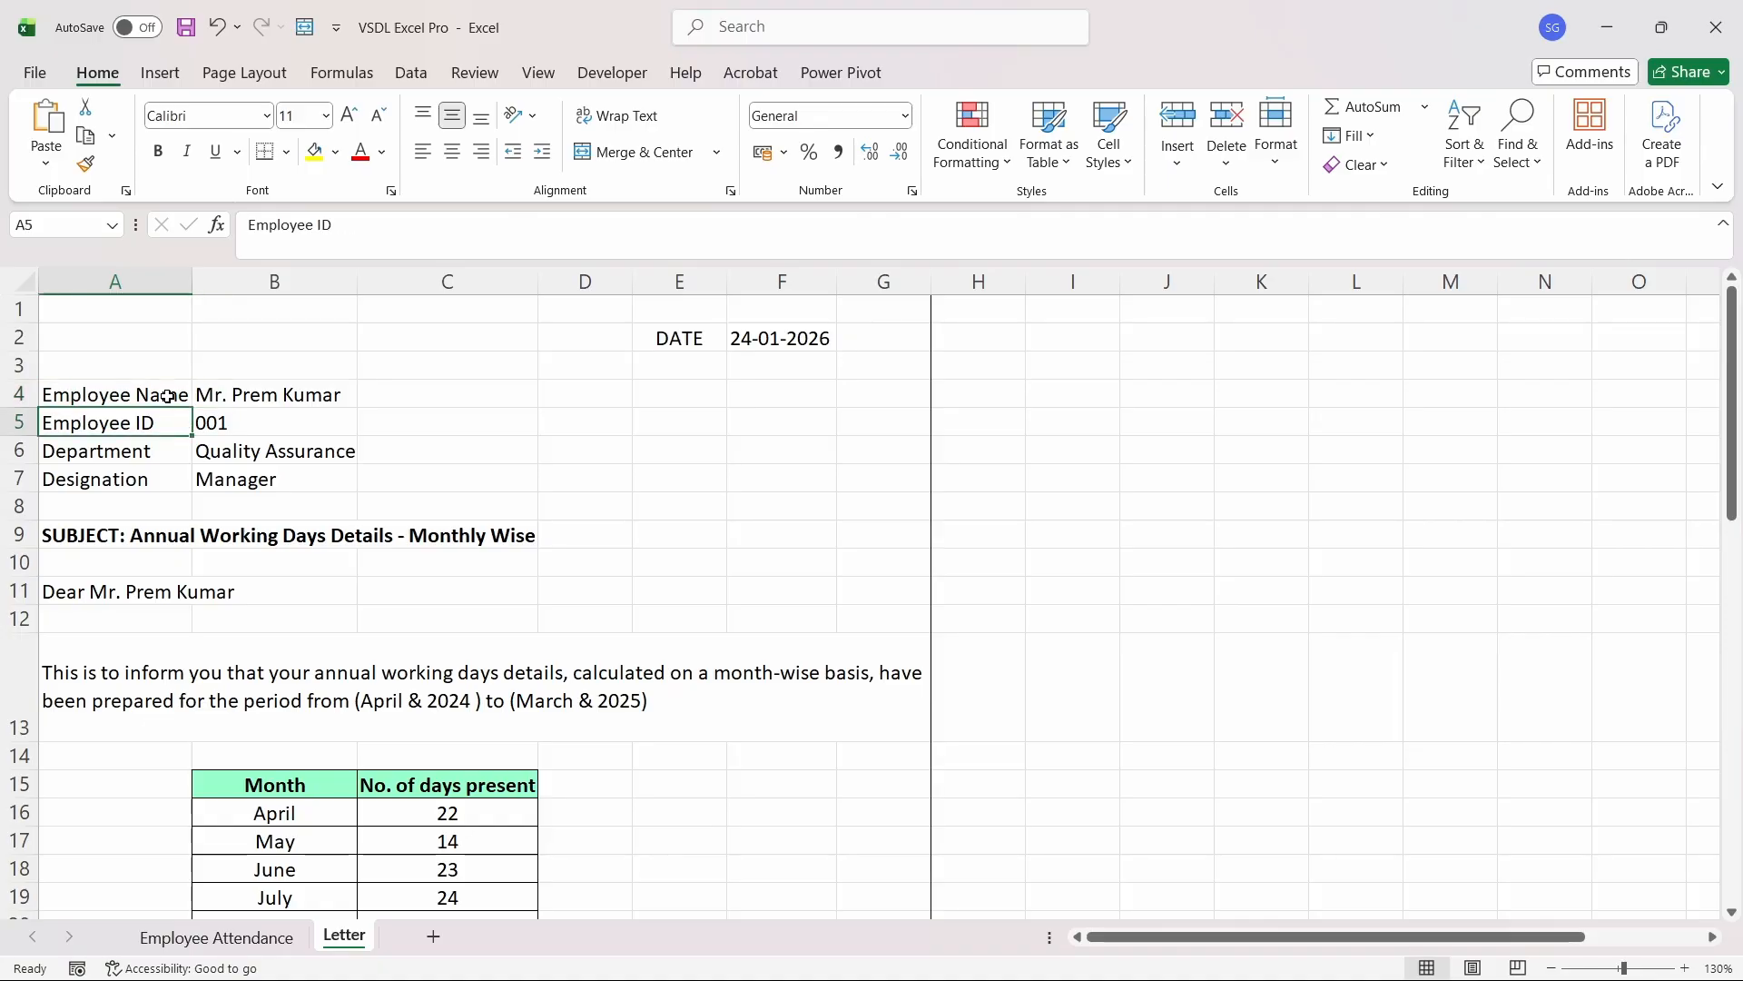
{"action": "key", "text": "Up"}
{"action": "key", "text": "Up"}
{"action": "key", "text": "Up"}
{"action": "key", "text": "Right"}
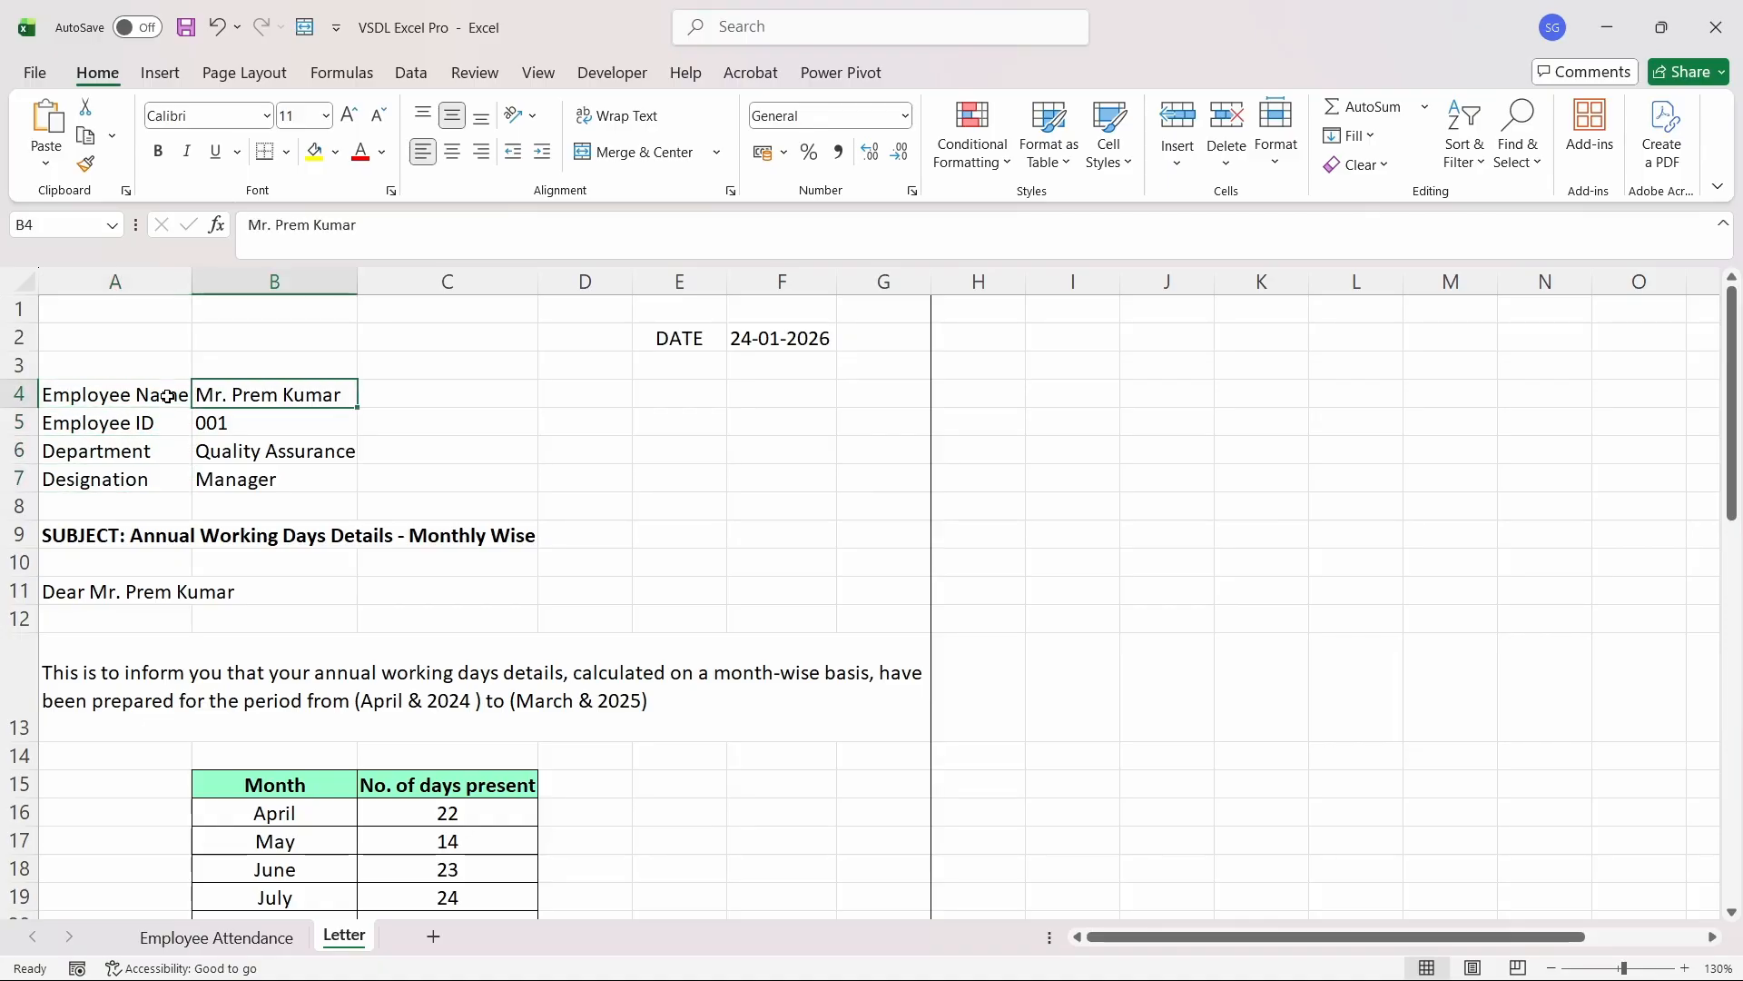
{"action": "key", "text": "Left"}
{"action": "key", "text": "shift+Down"}
{"action": "key", "text": "shift+Down"}
{"action": "key", "text": "shift+Down"}
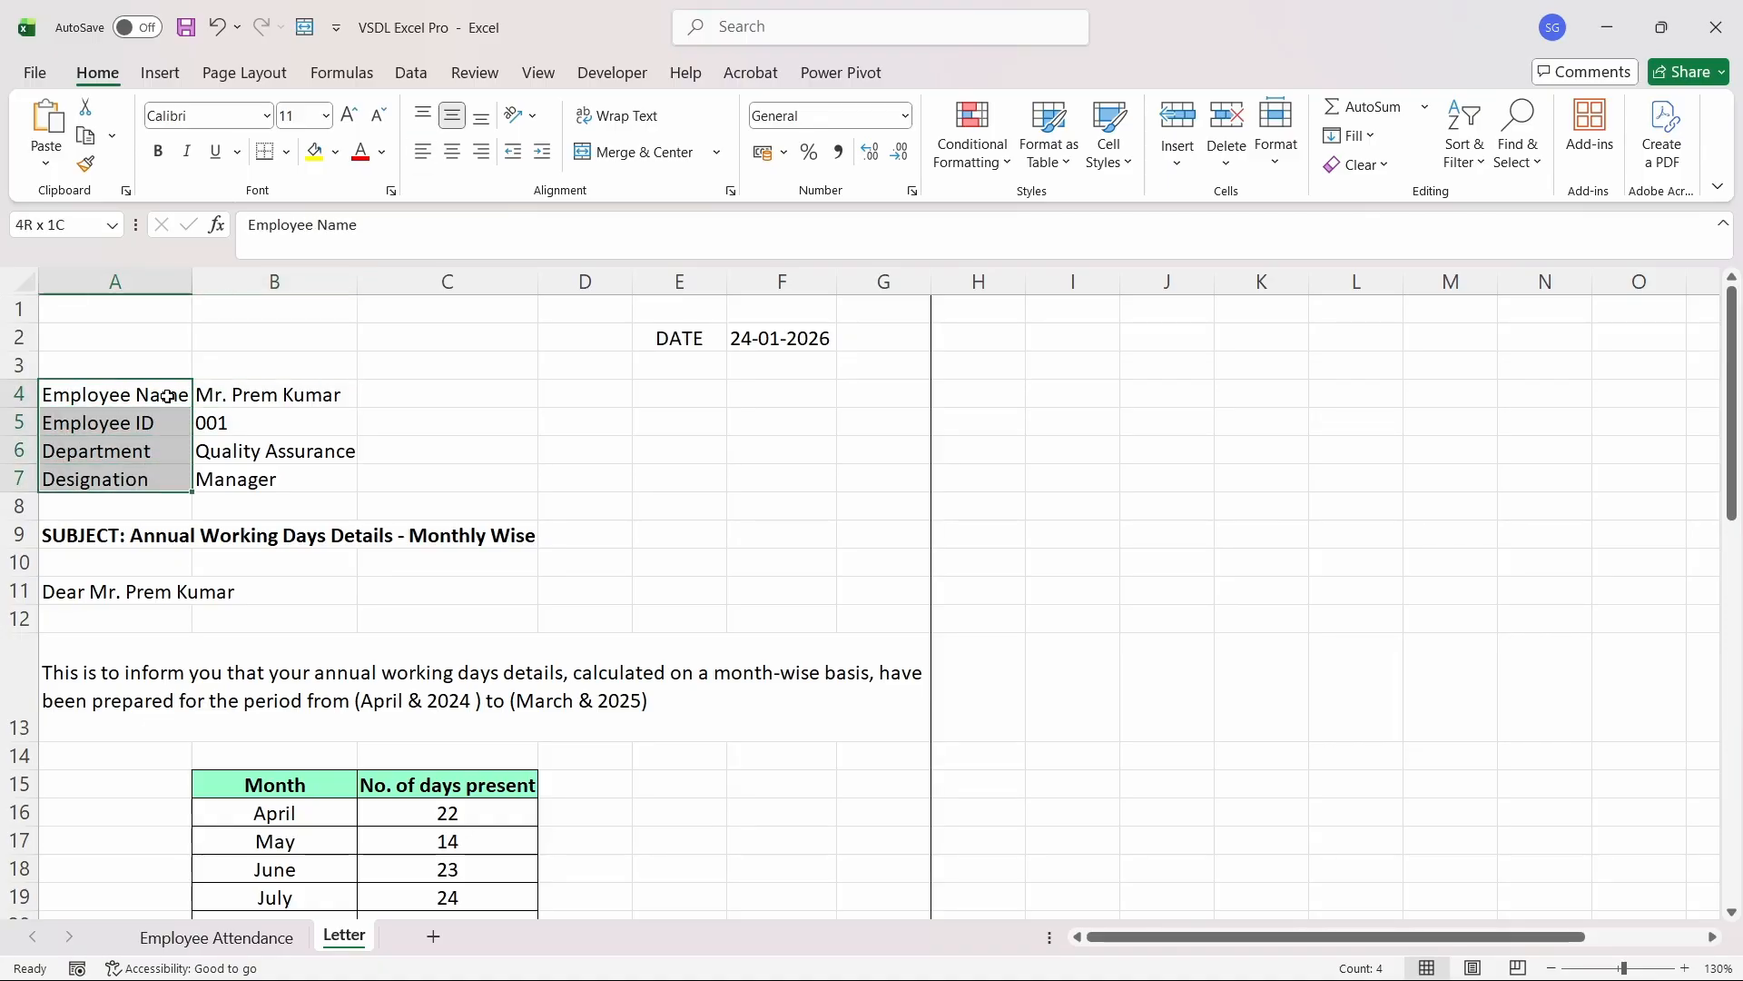
{"action": "key", "text": "Right"}
{"action": "key", "text": "ctrl+shift+Down"}
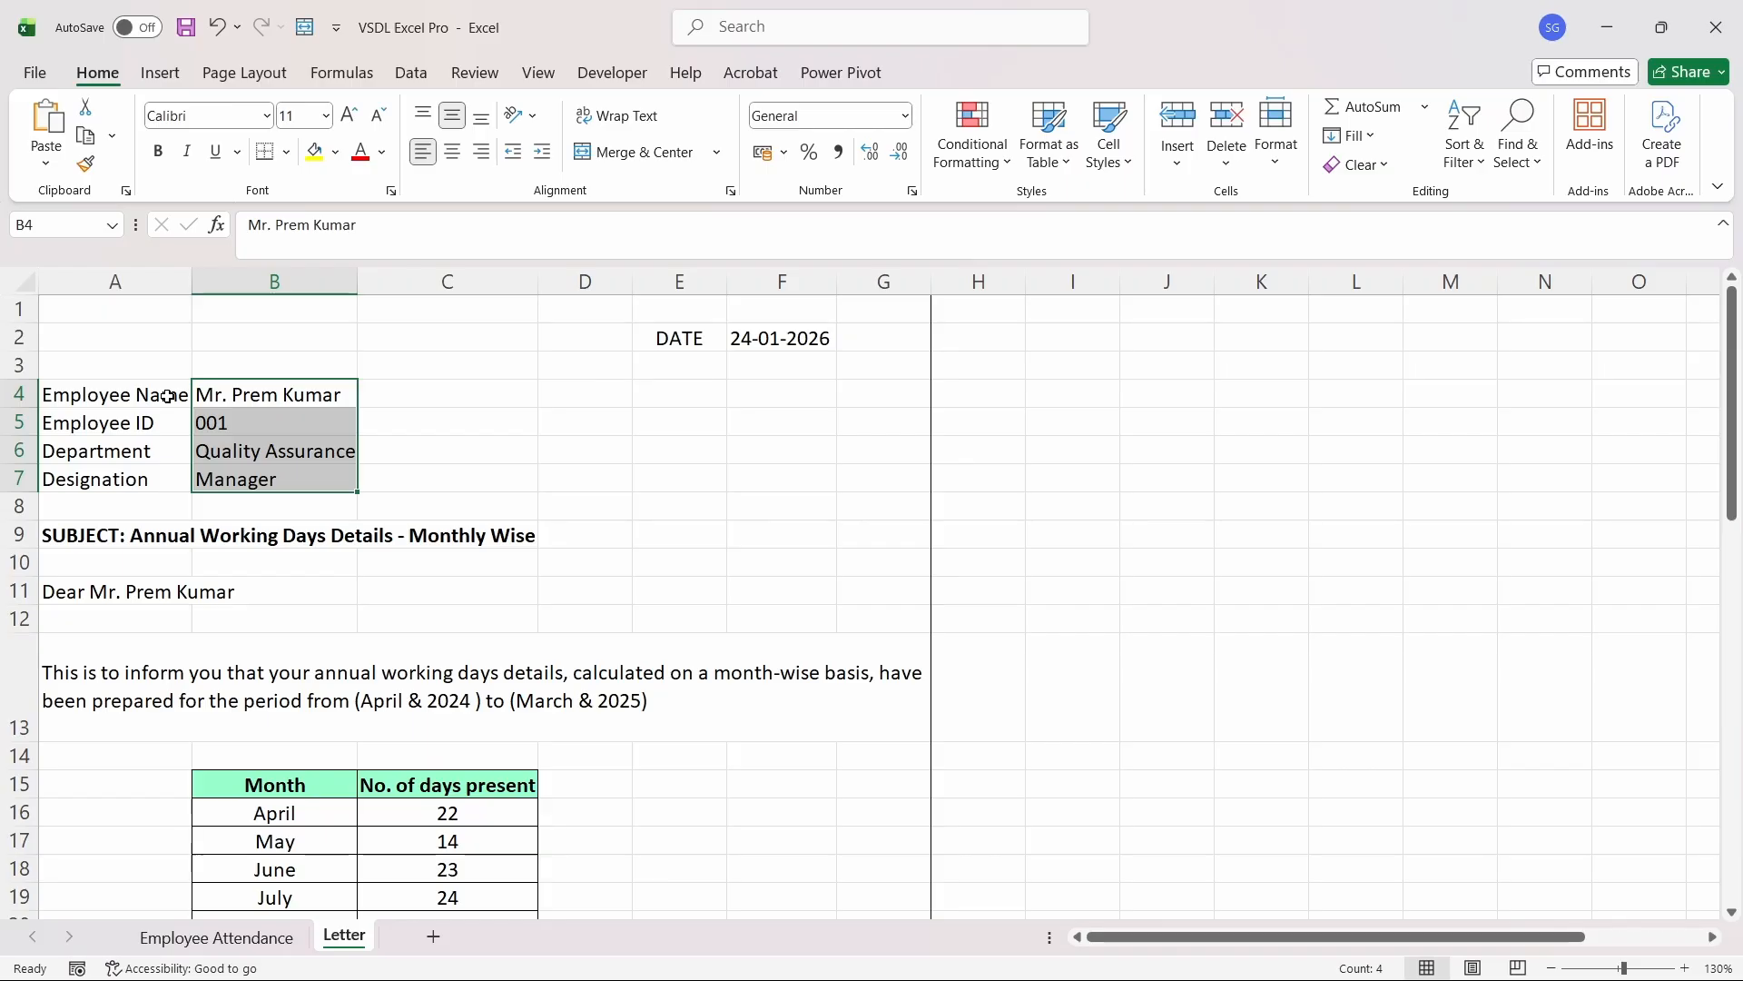
{"action": "key", "text": "Left"}
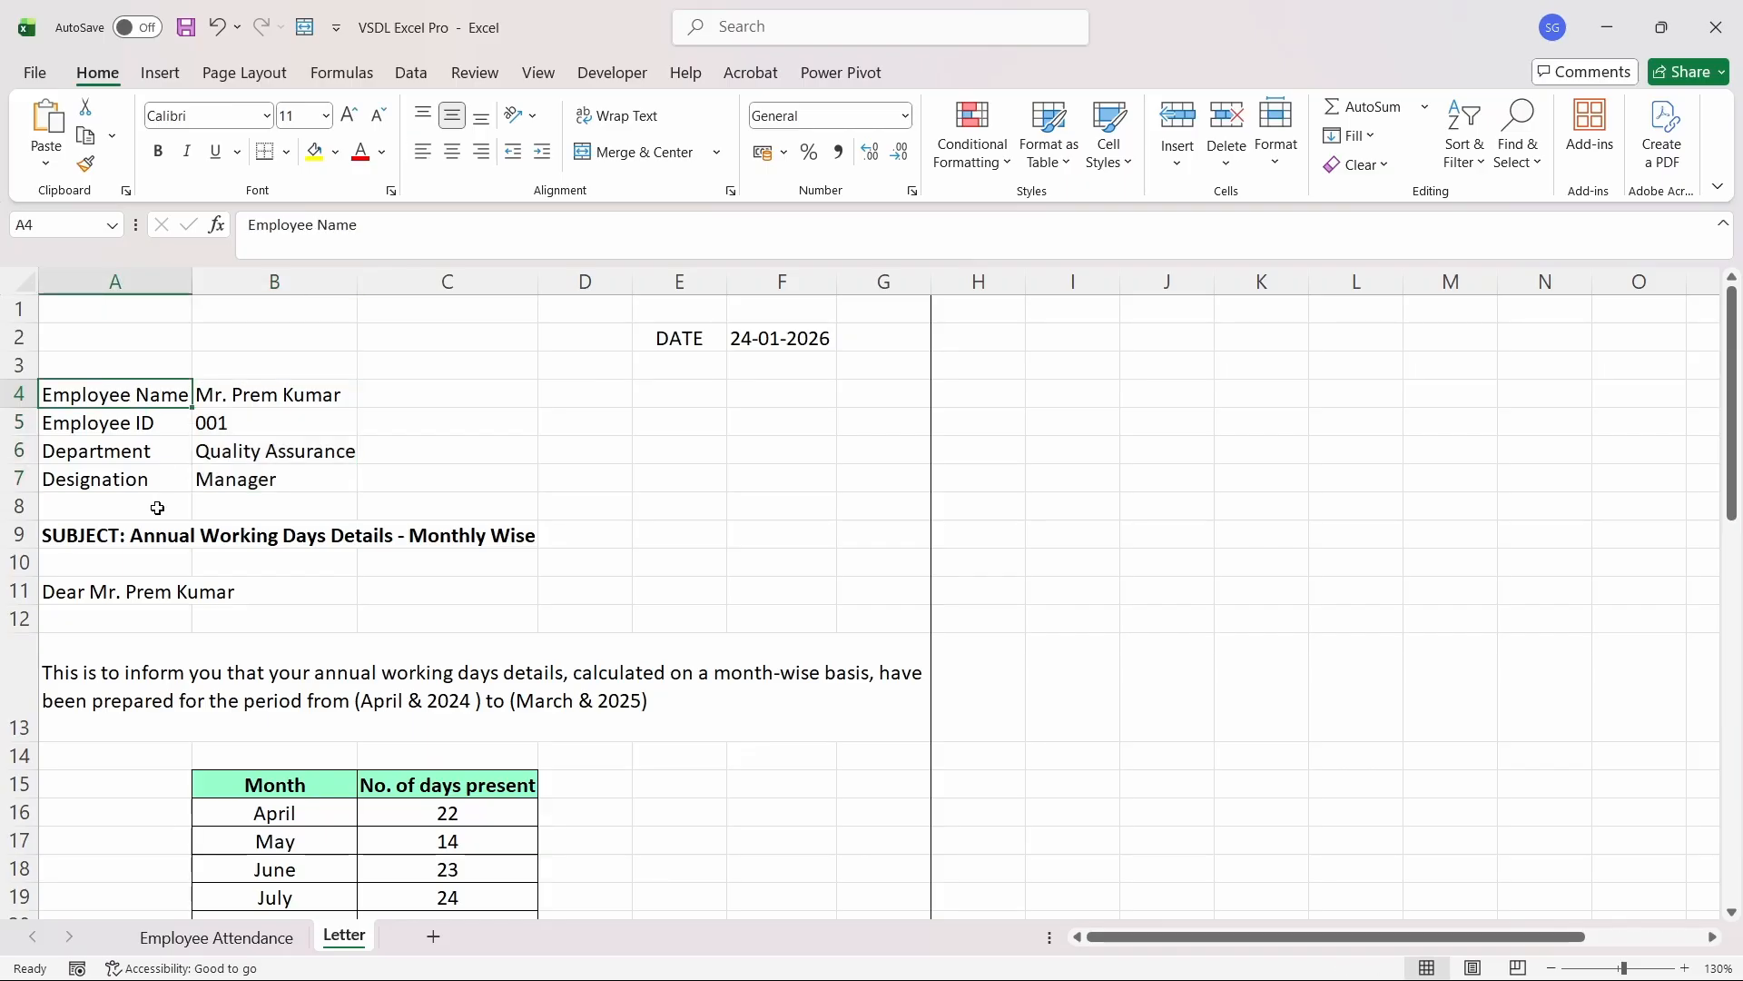
{"action": "left_click", "coordinate": [257, 938]}
{"action": "left_click", "coordinate": [307, 352]}
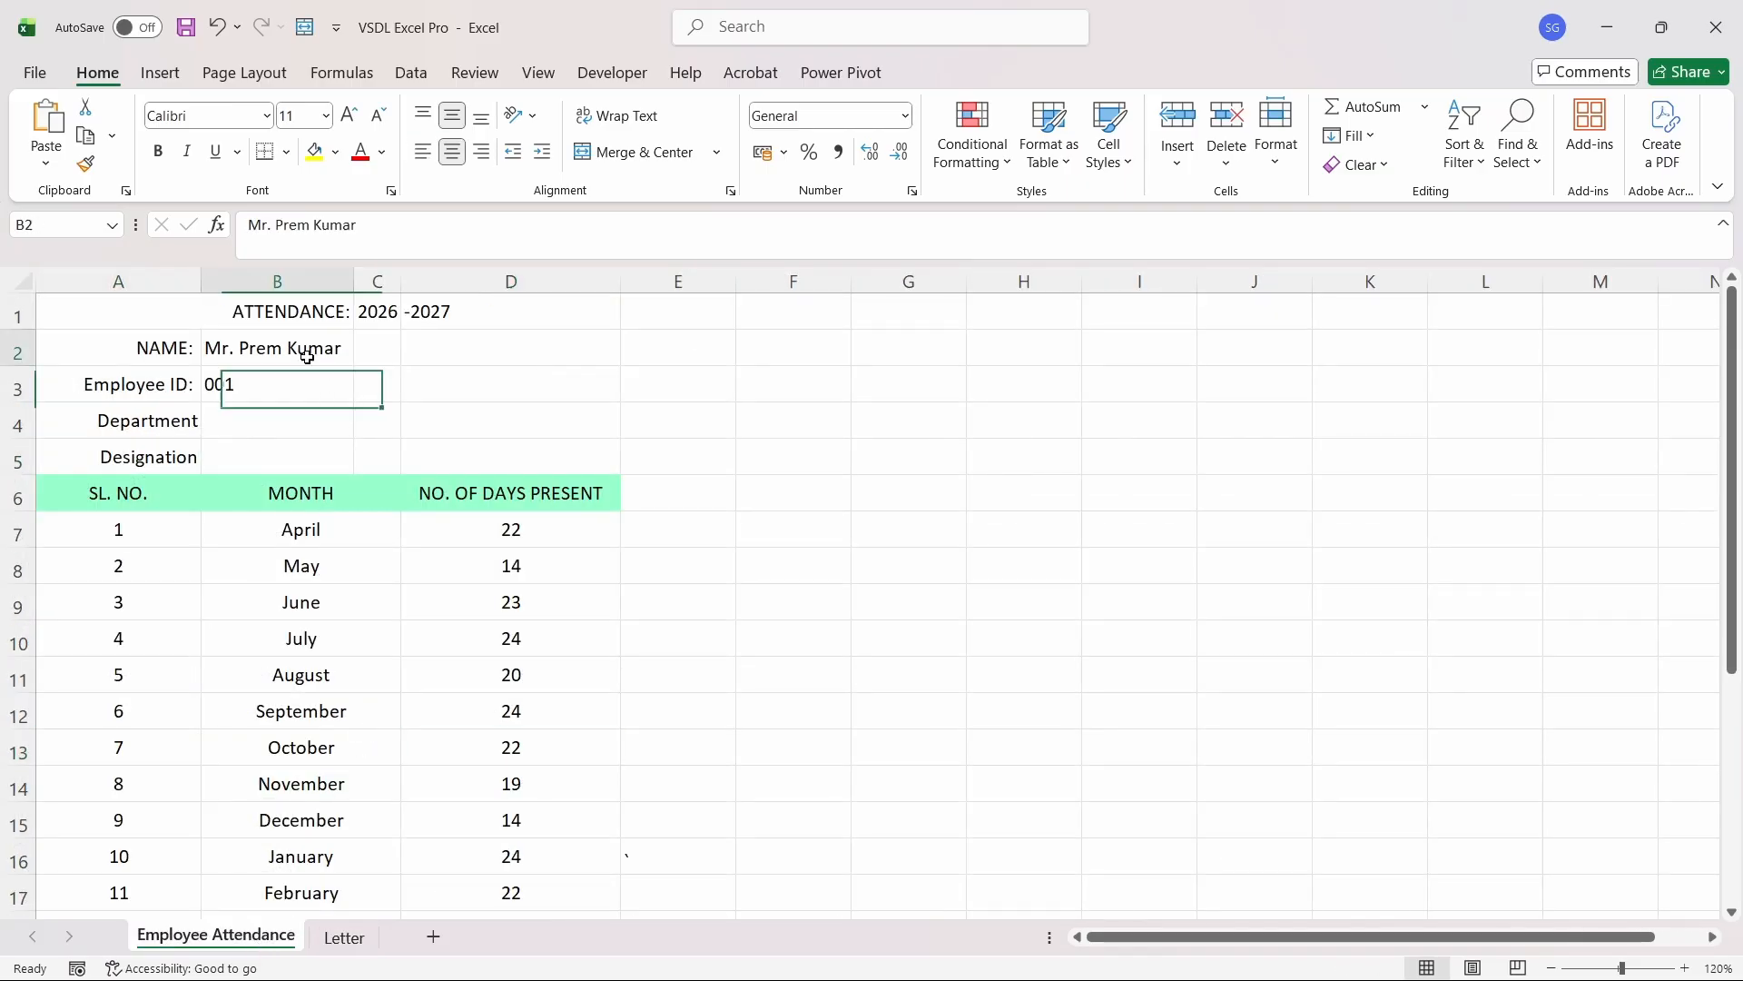
{"action": "left_click", "coordinate": [344, 938]}
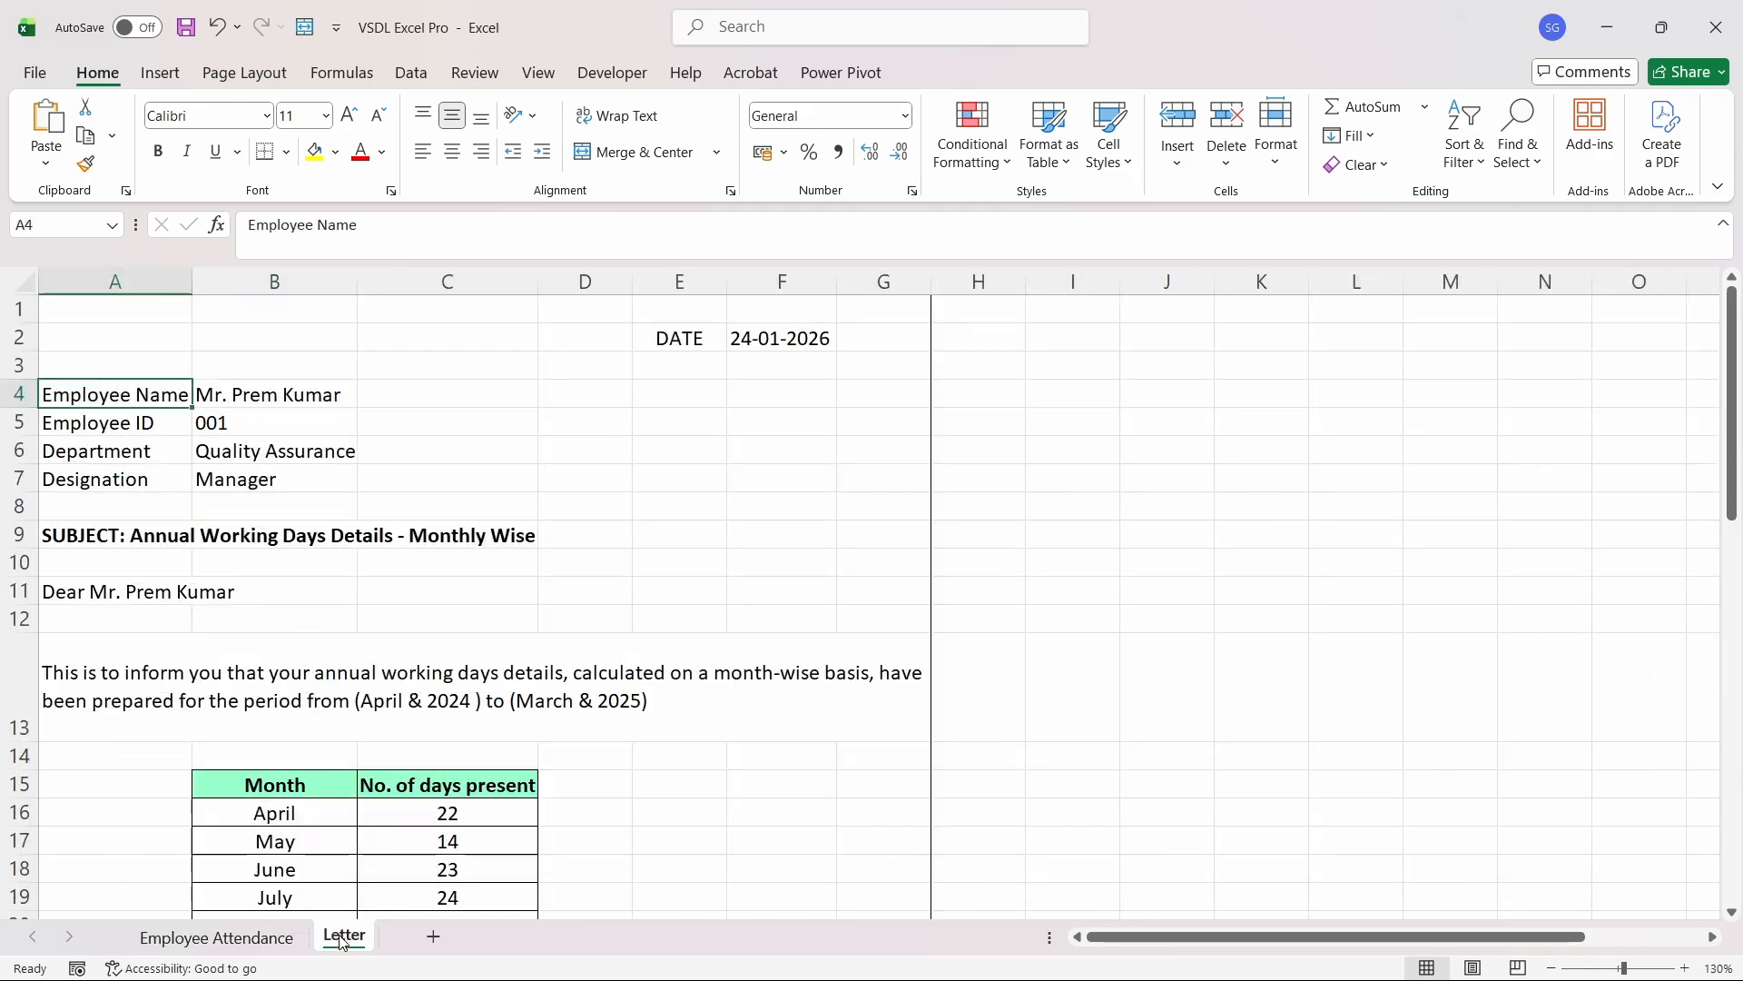
- Link the employee name in B4 of the Letter sheet to cell B2 of the Employee Attendance sheet
{"action": "left_click", "coordinate": [293, 388]}
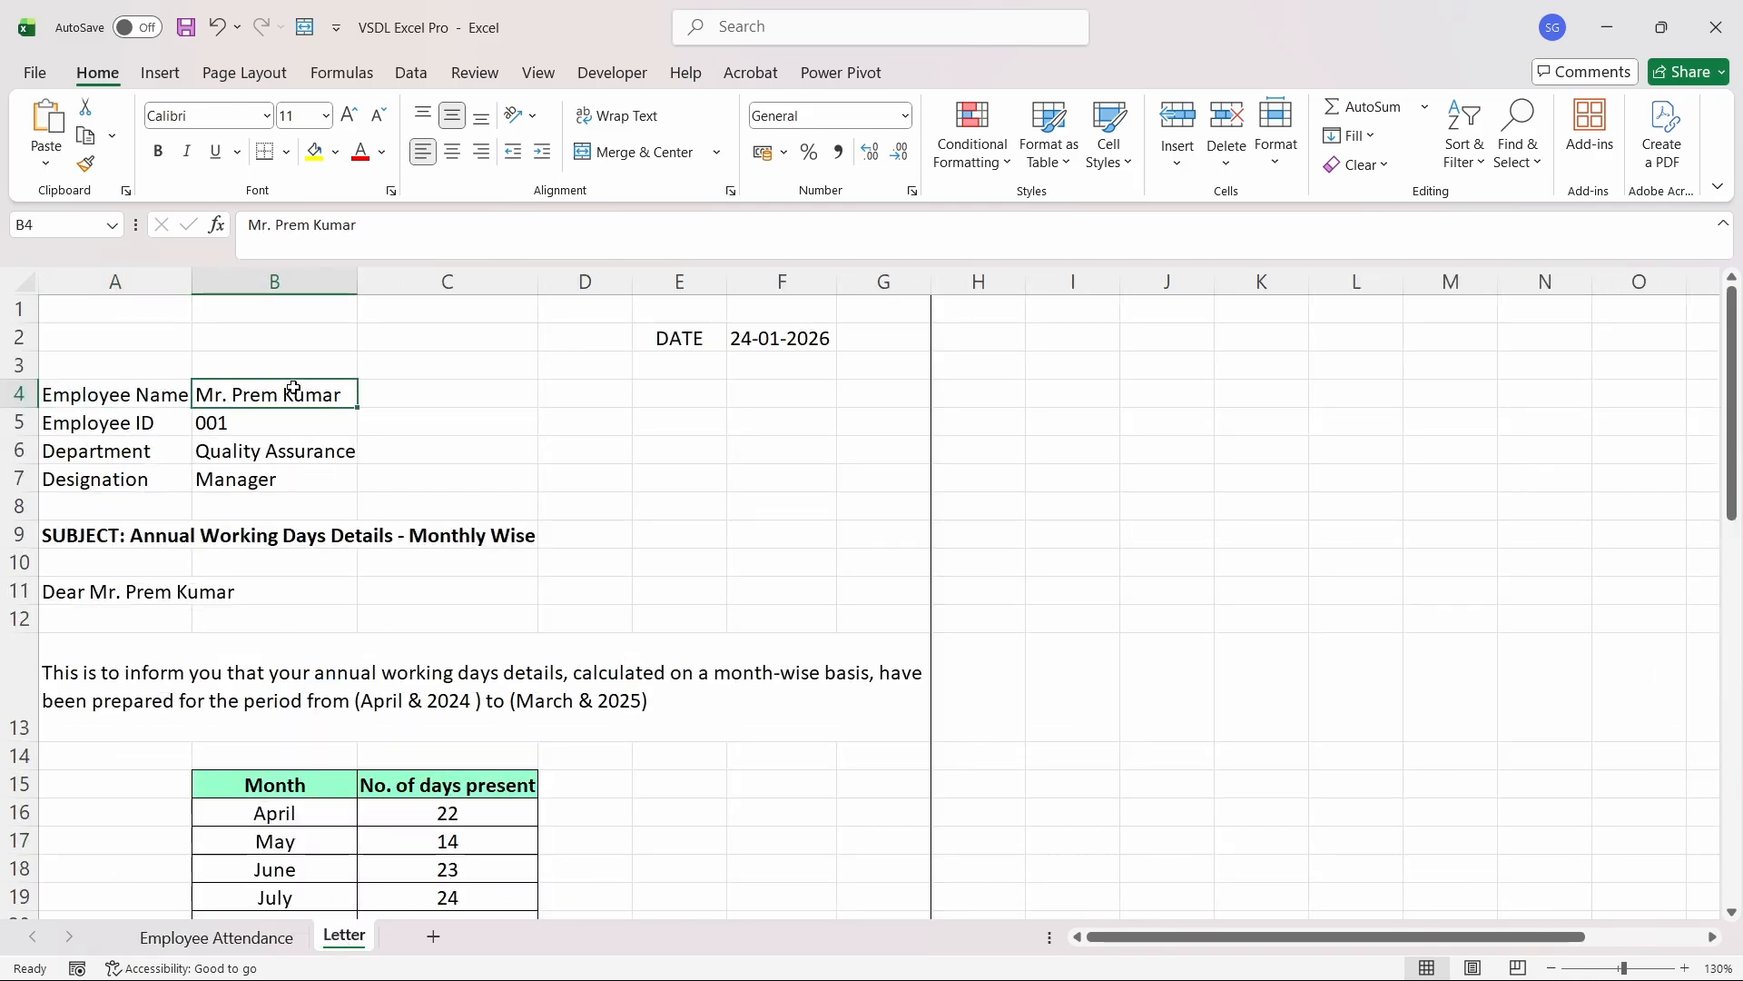
{"action": "key", "text": "Down"}
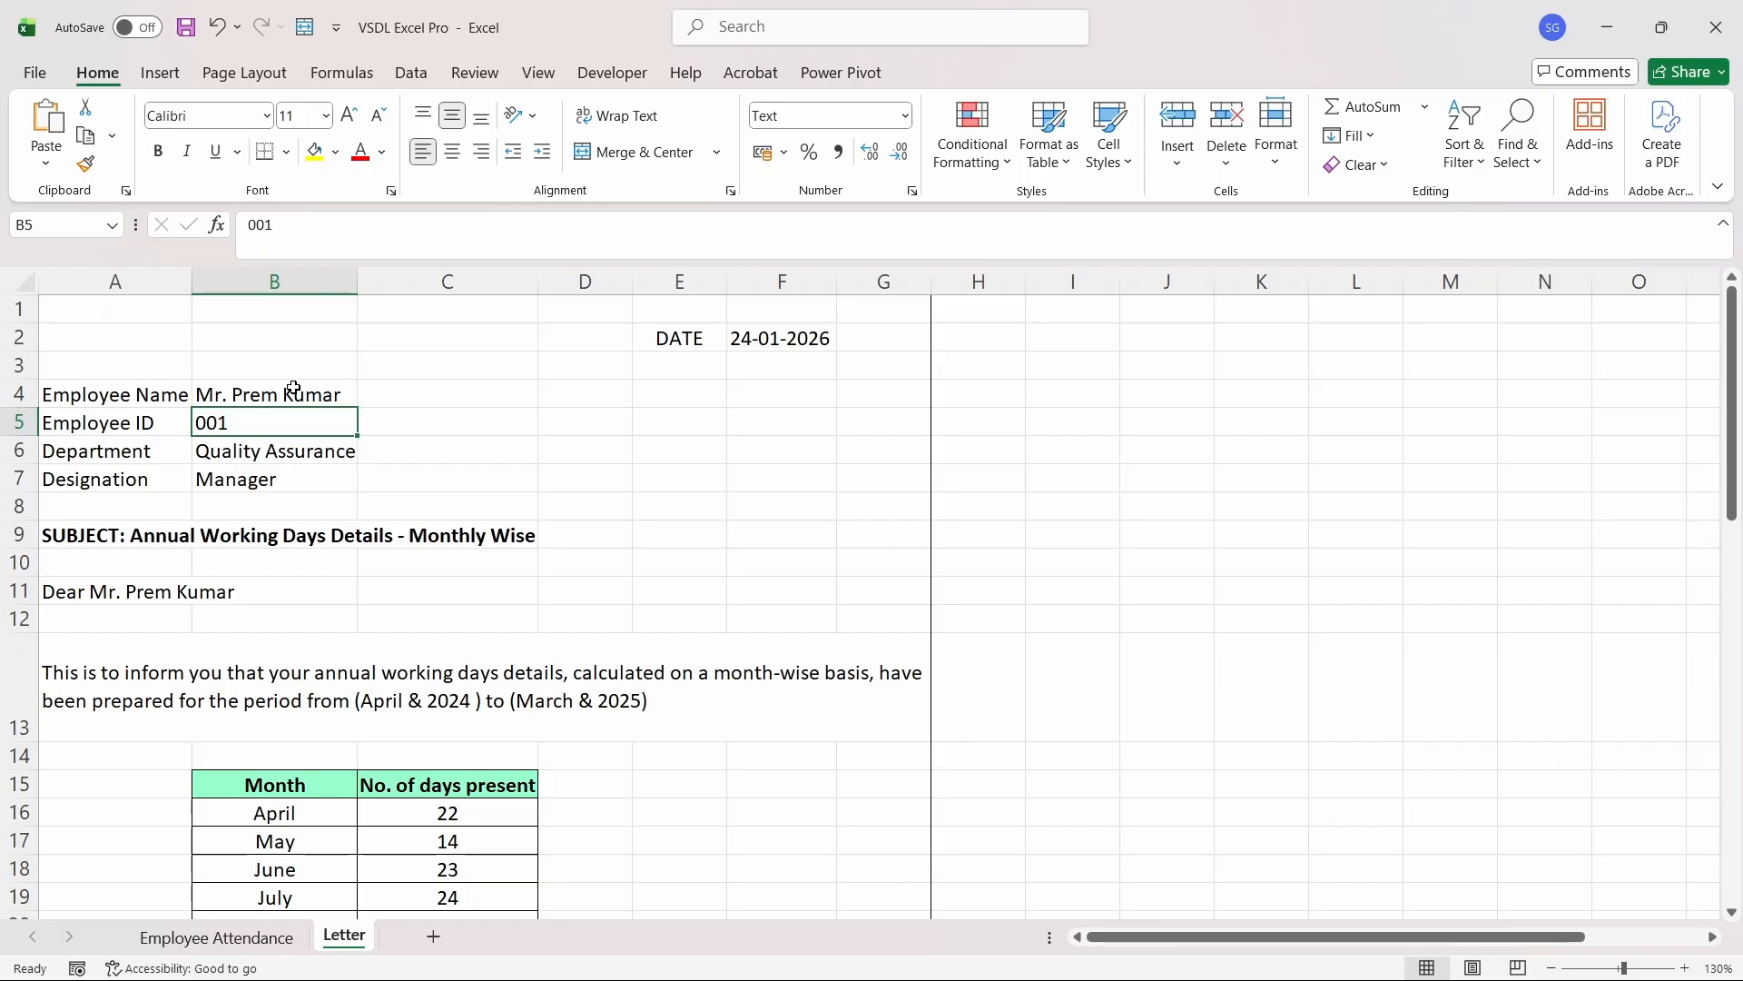
{"action": "key", "text": "Up"}
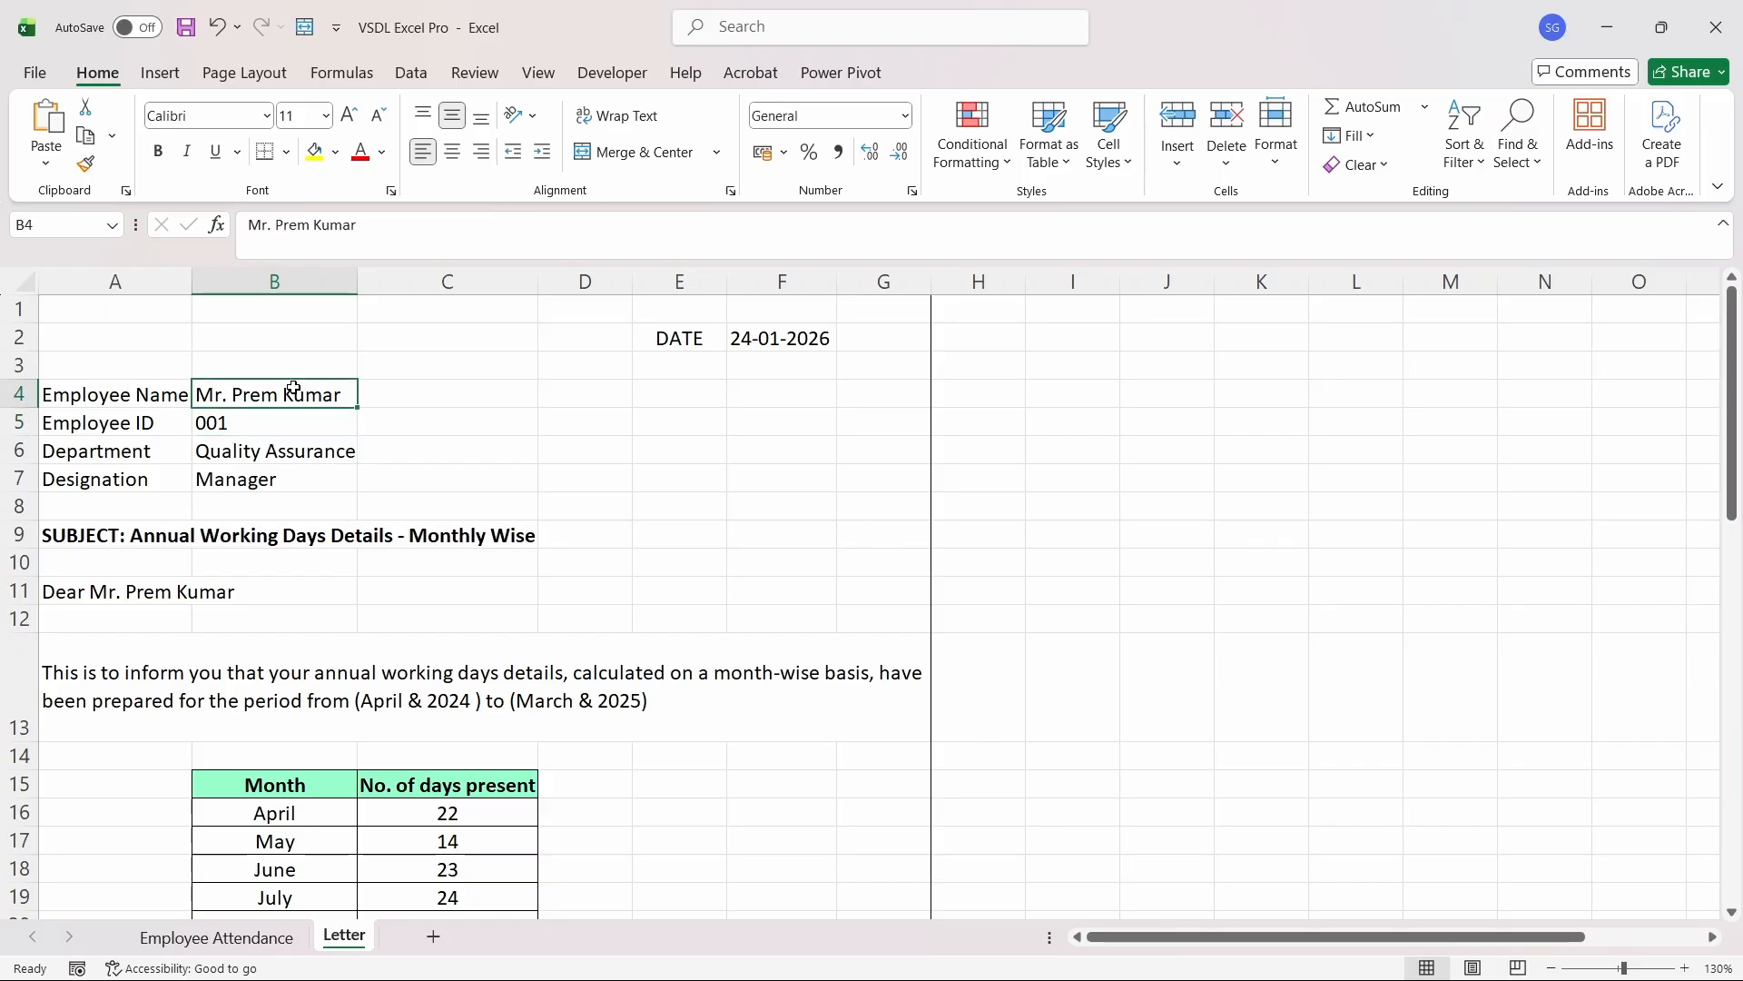
{"action": "key", "text": "Left"}
{"action": "key", "text": "Right"}
{"action": "type", "text": "="}
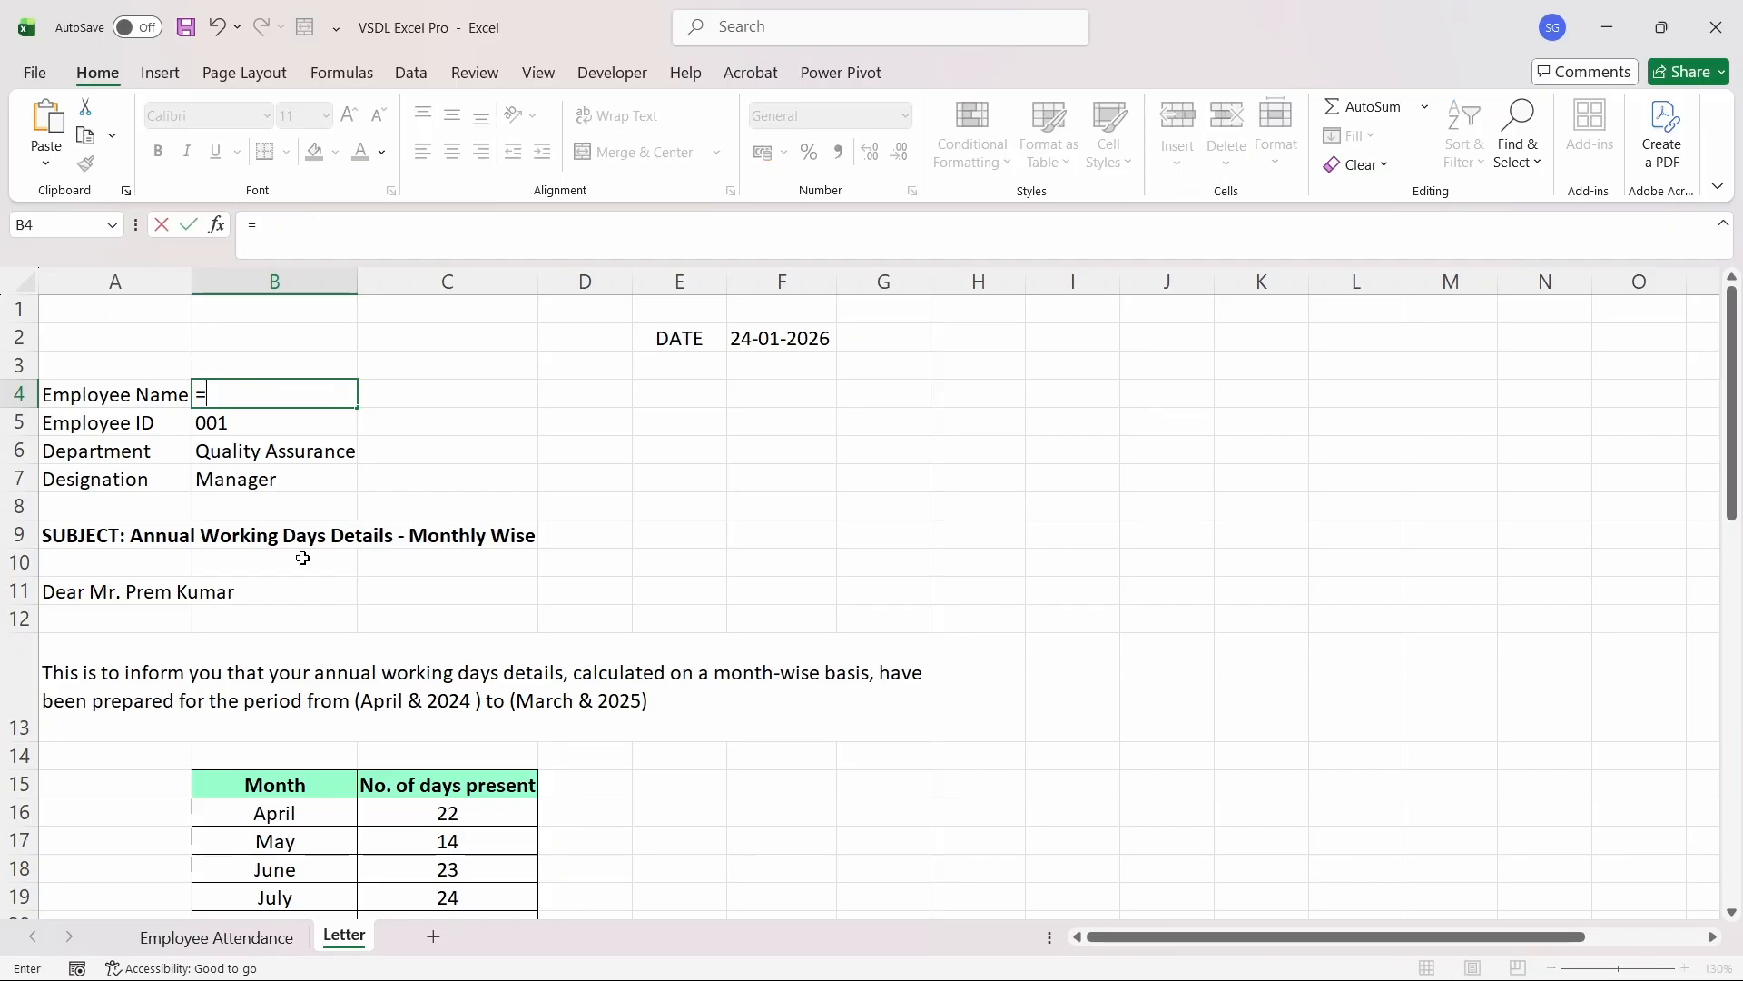
{"action": "left_click", "coordinate": [250, 937]}
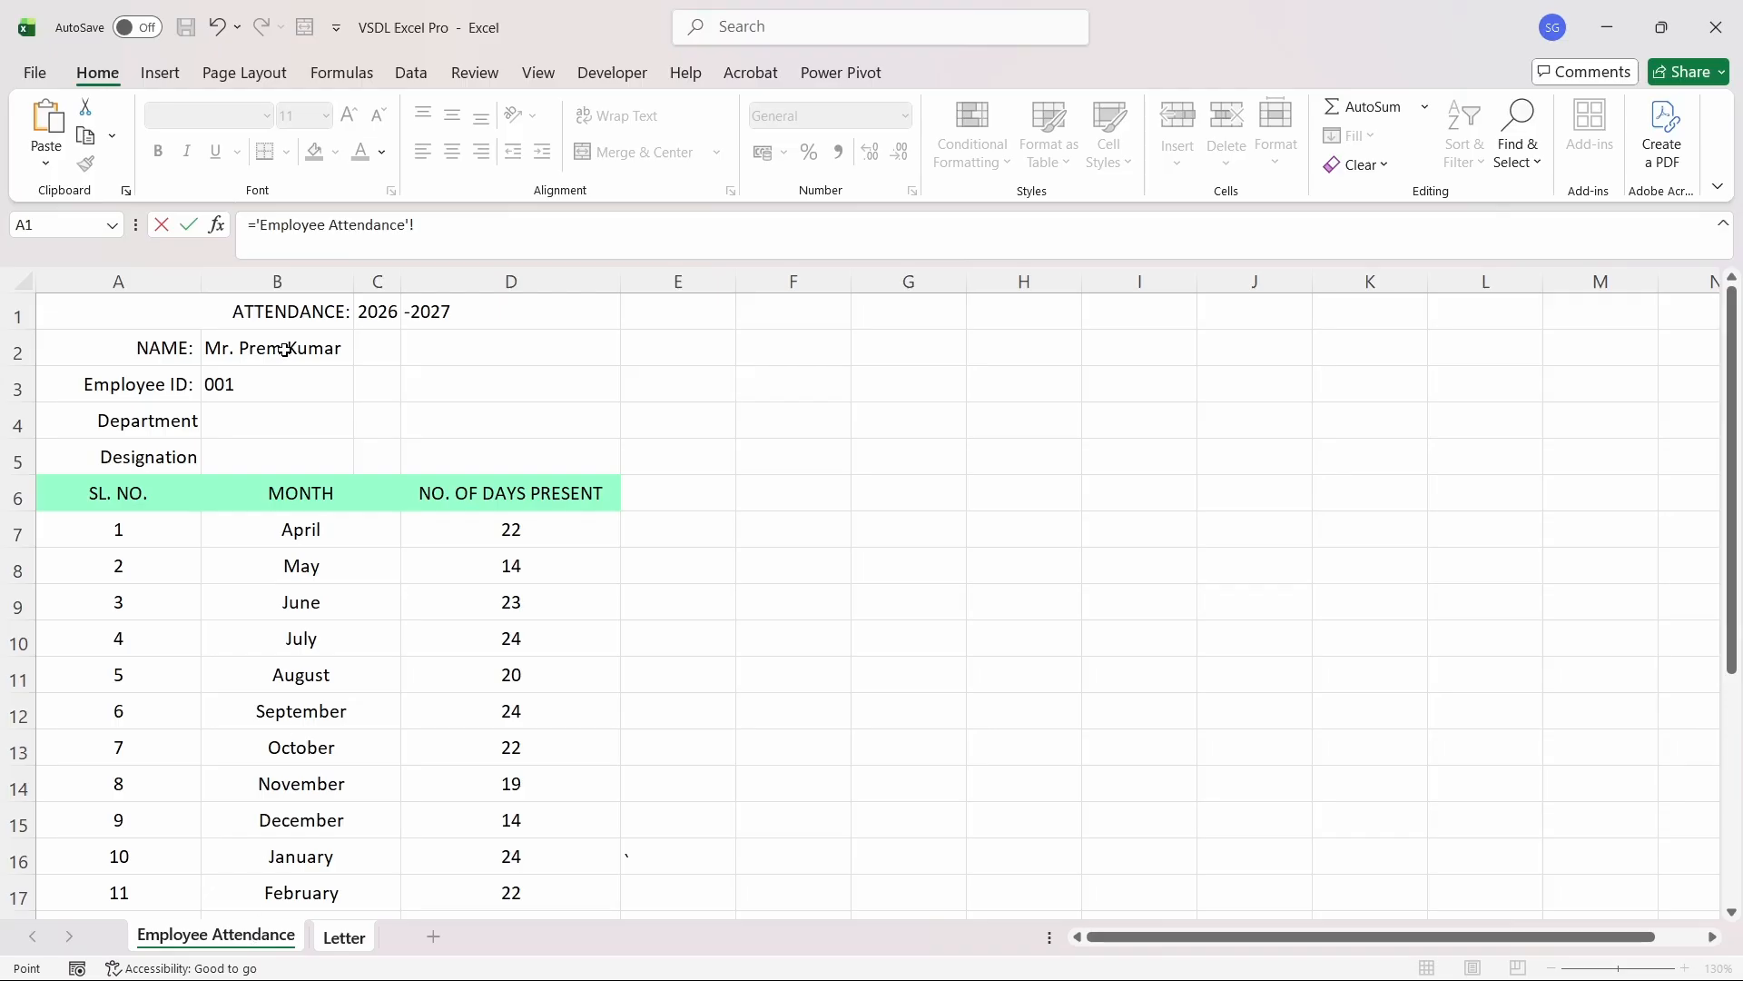
{"action": "left_click", "coordinate": [284, 350]}
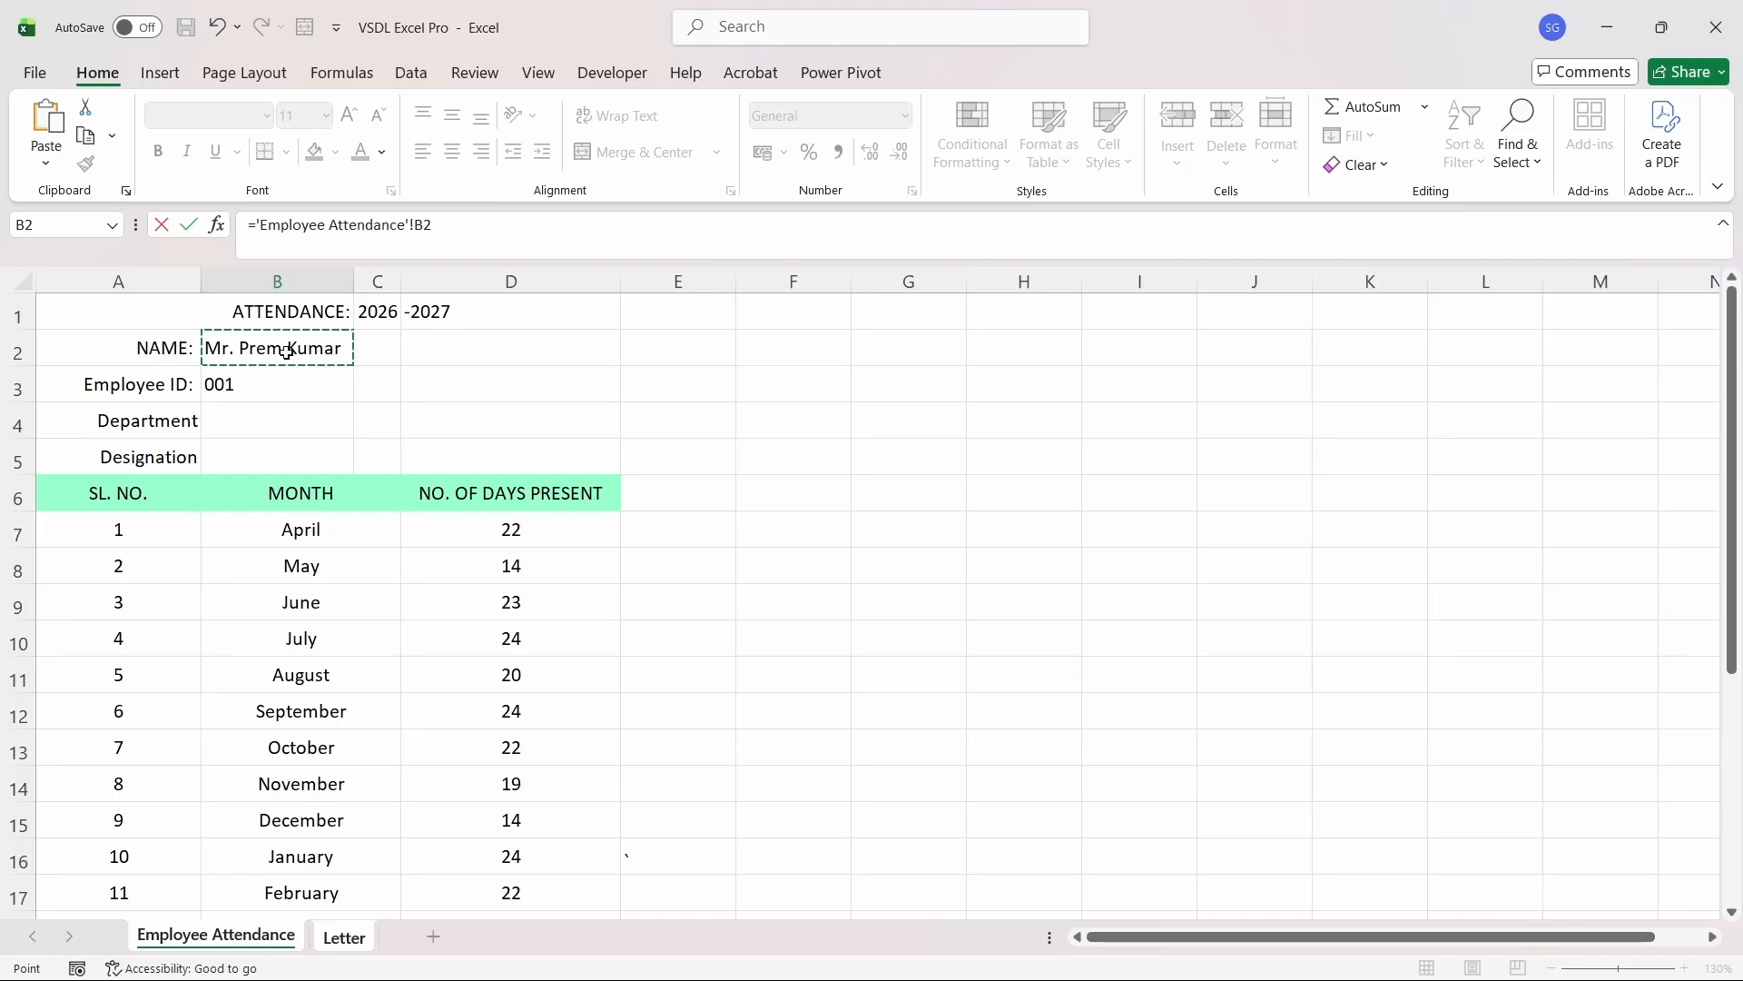
{"action": "key", "text": "Return"}
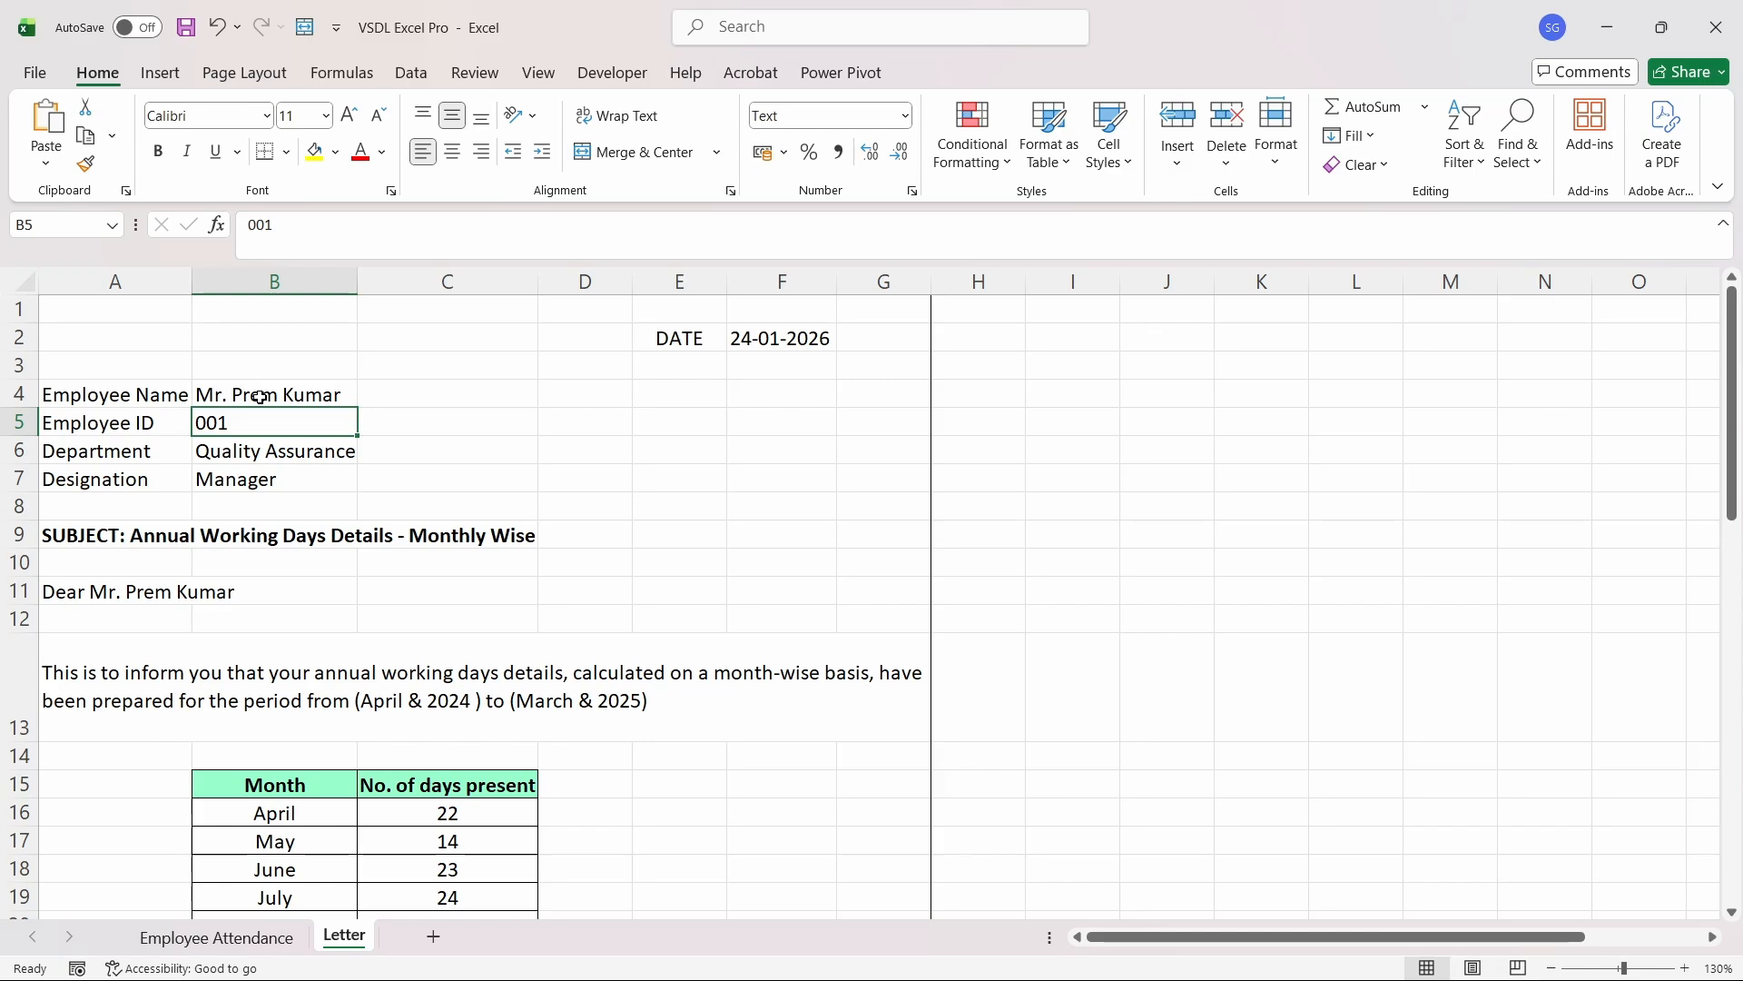
- Try a different employee's name in B2 of the Employee Attendance sheet and check the linked cell B4 on the Letter sheet
{"action": "left_click", "coordinate": [255, 937]}
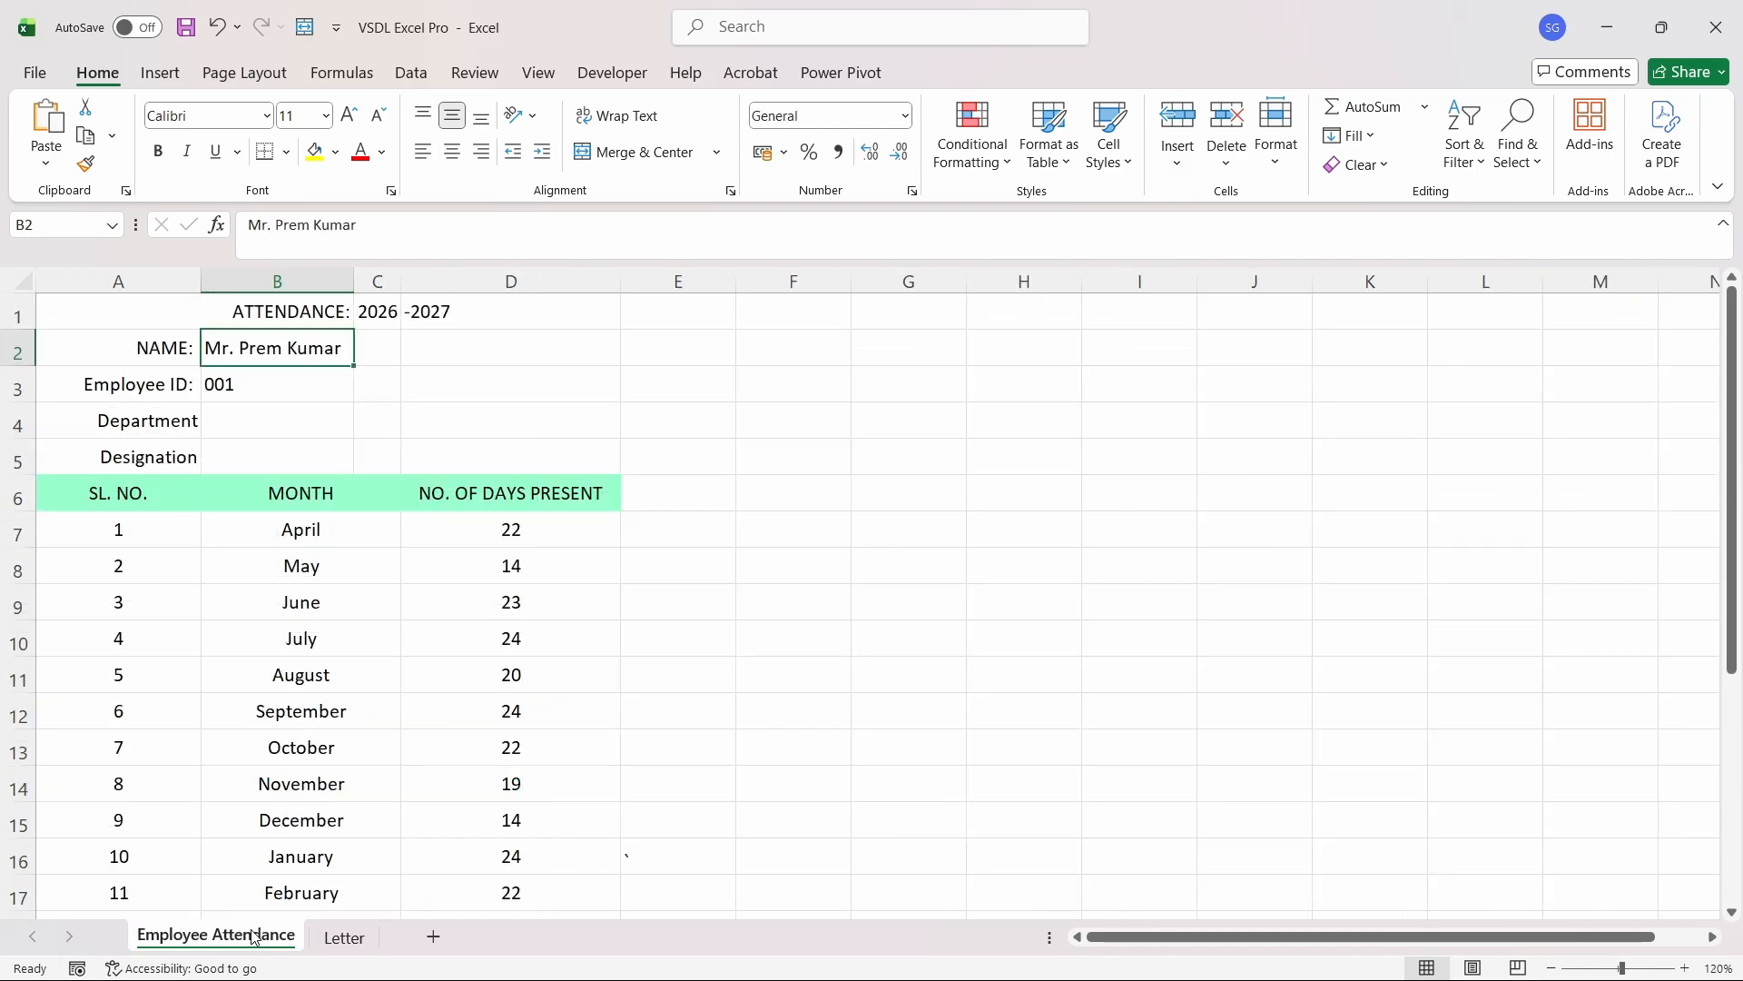
{"action": "type", "text": "mR"}
{"action": "key", "text": "BackSpace"}
{"action": "key", "text": "BackSpace"}
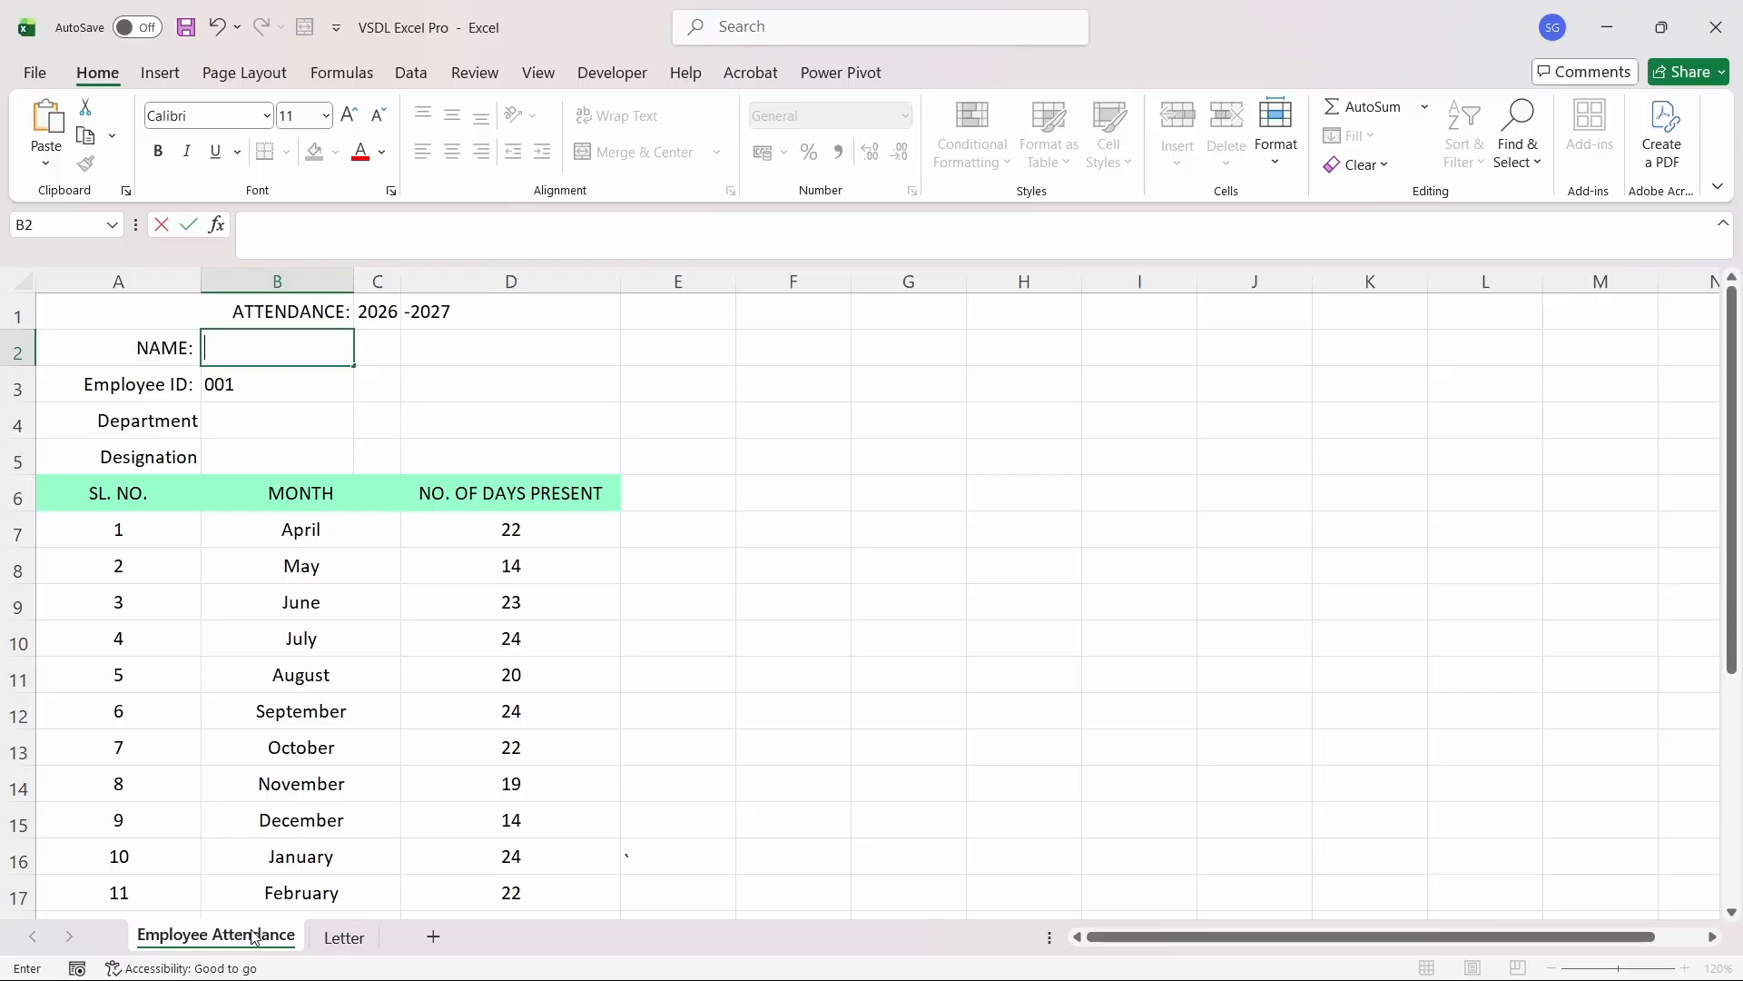
{"action": "type", "text": "Ms. Jancy"}
{"action": "left_click", "coordinate": [444, 722]}
{"action": "left_click", "coordinate": [343, 936]}
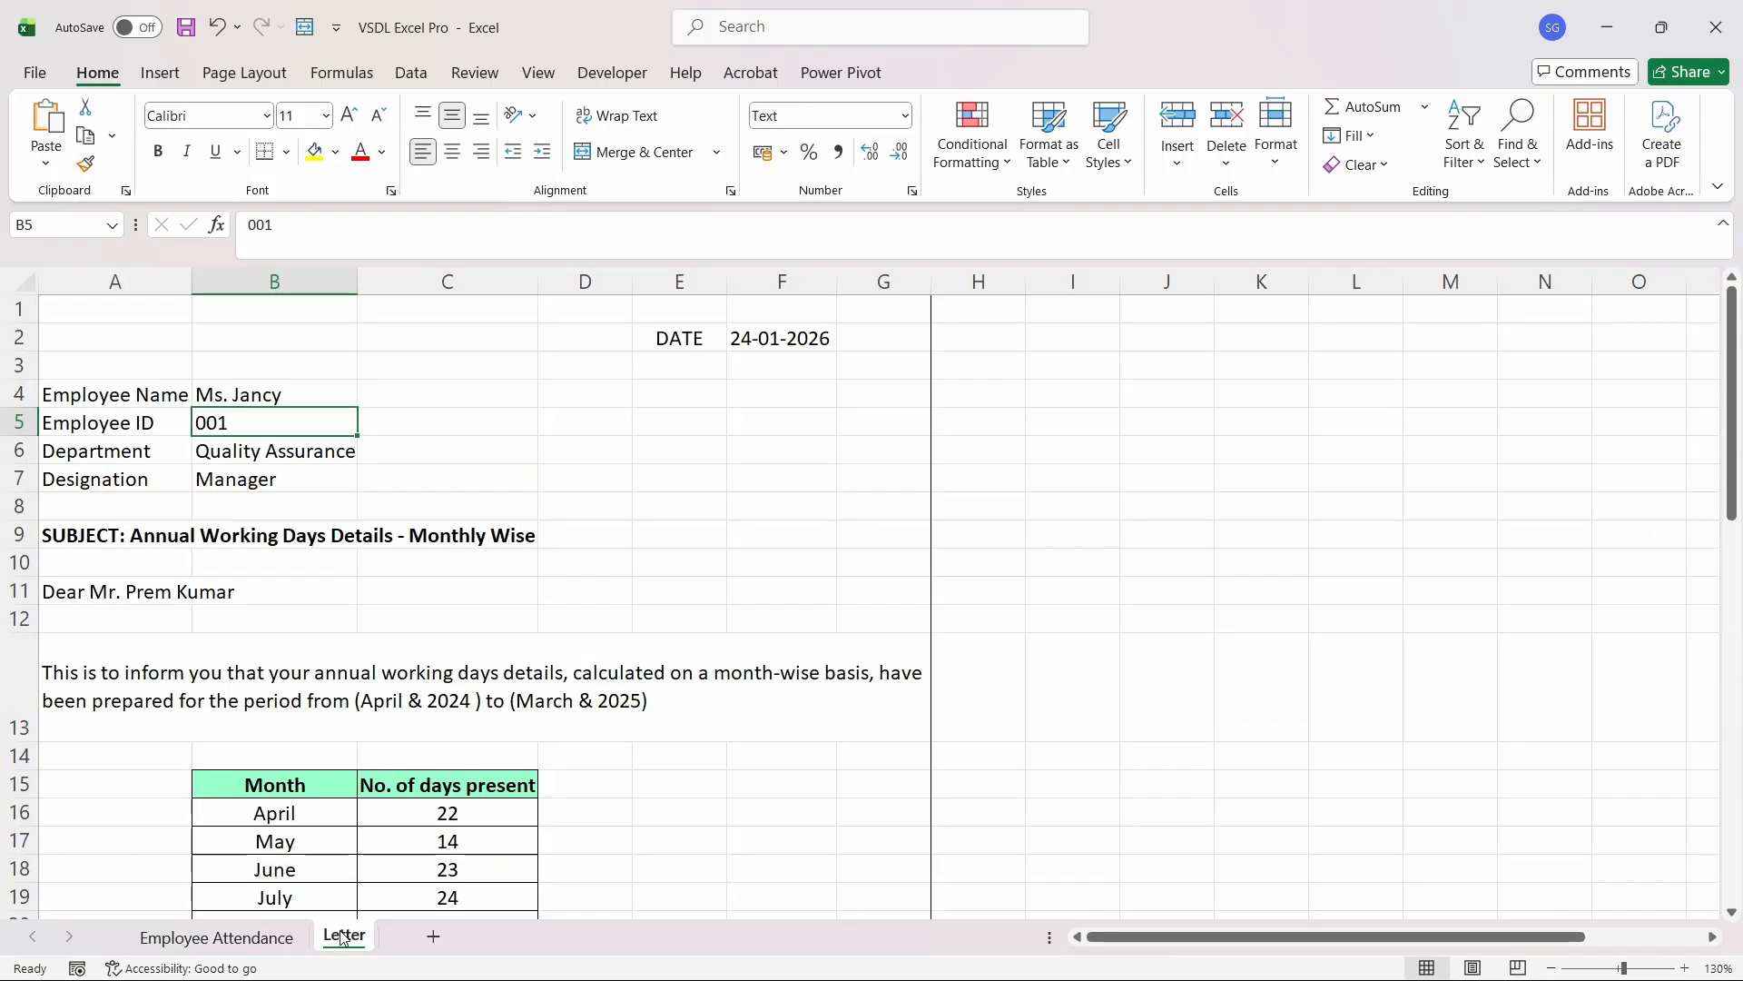
{"action": "left_click", "coordinate": [285, 393]}
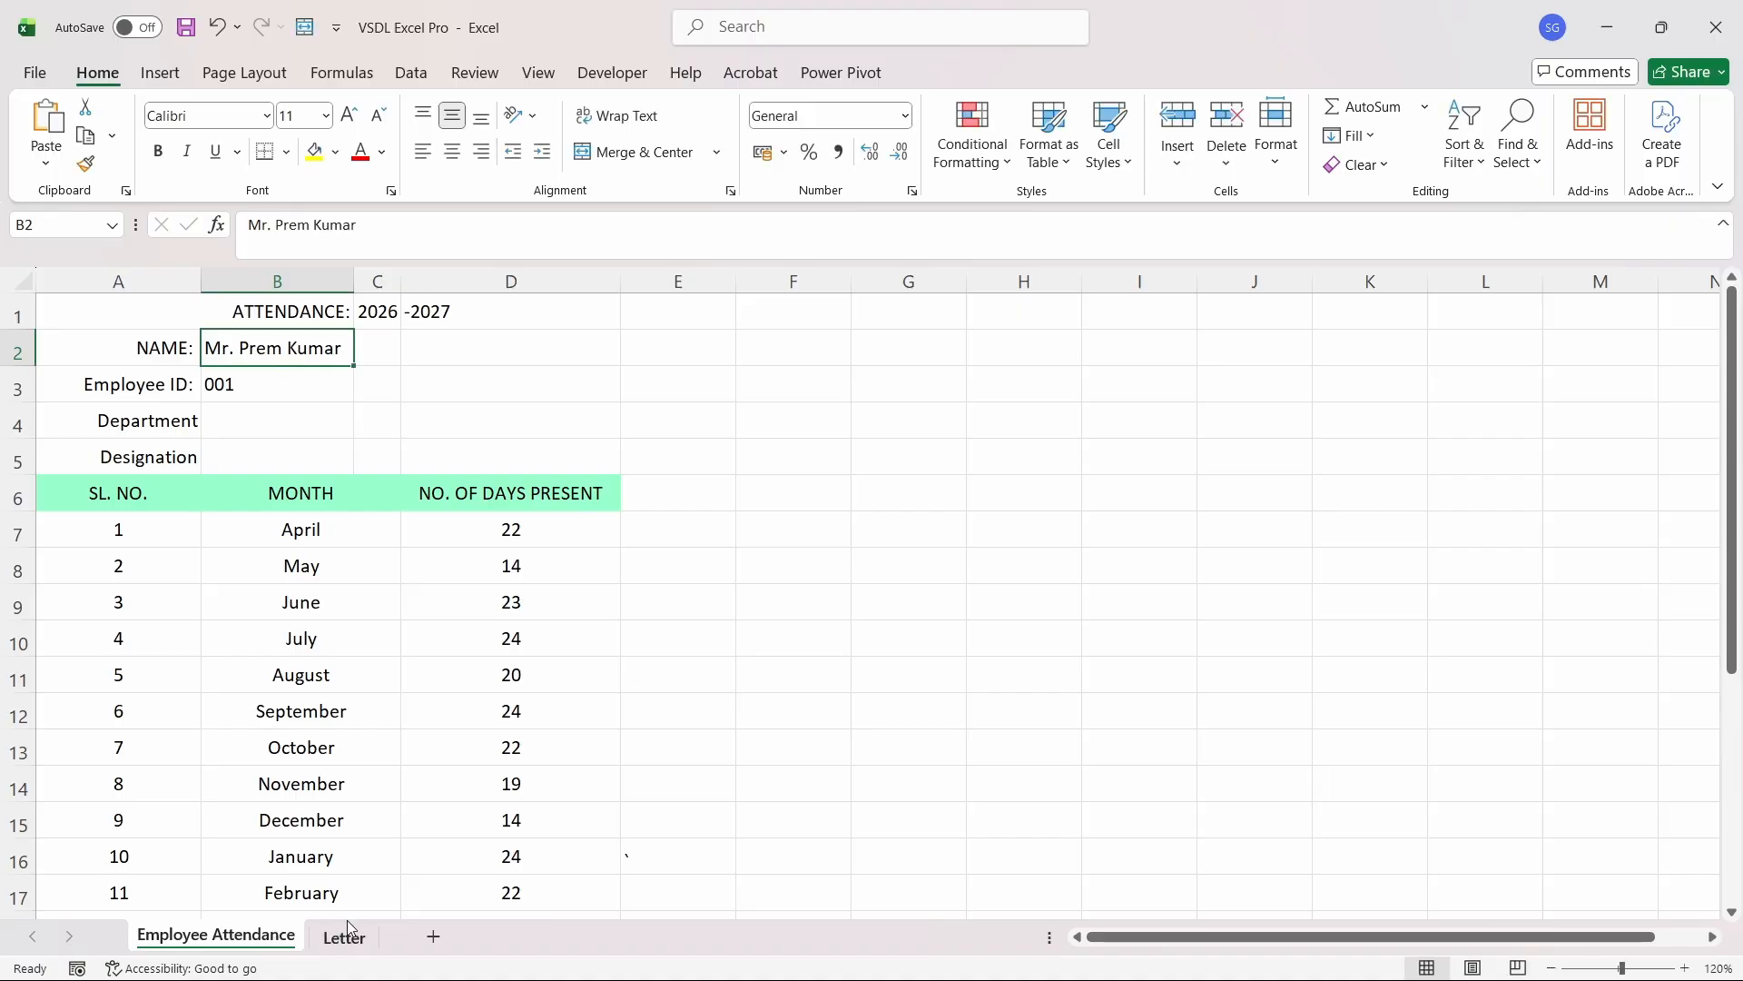
- Link cells C4 and D4 of the Letter sheet to the employee name in B2 of the Employee Attendance sheet
{"action": "left_click", "coordinate": [350, 937]}
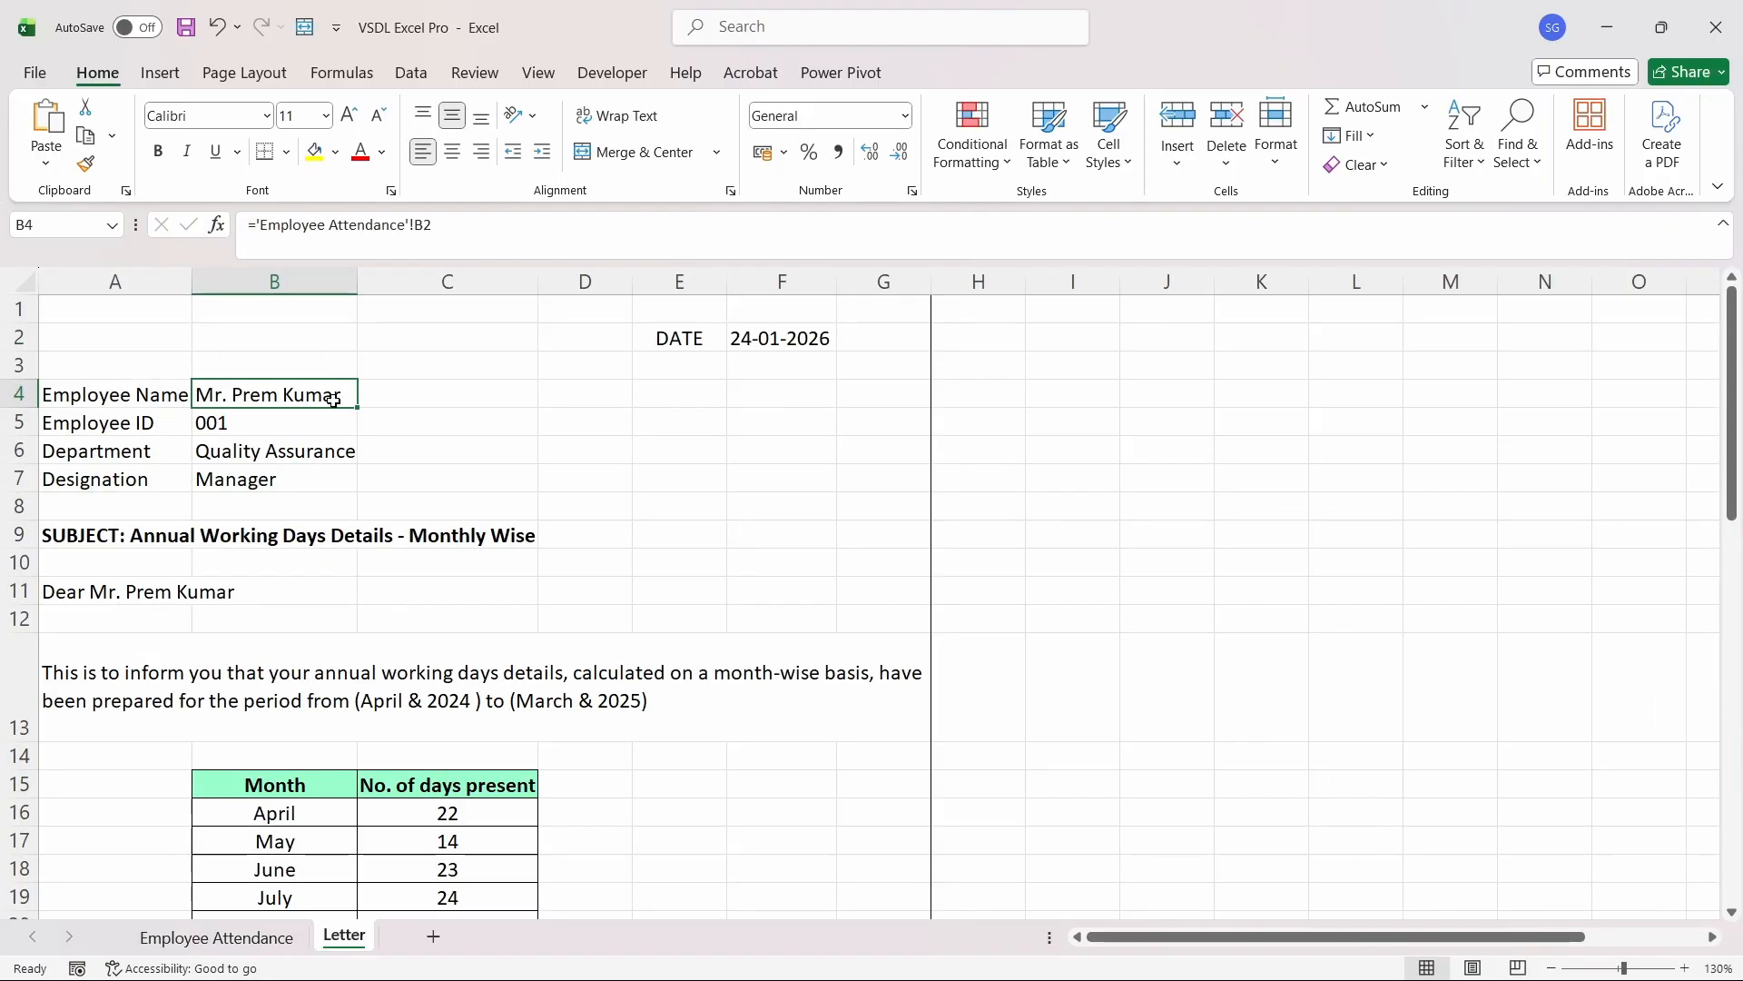
{"action": "left_click", "coordinate": [475, 396]}
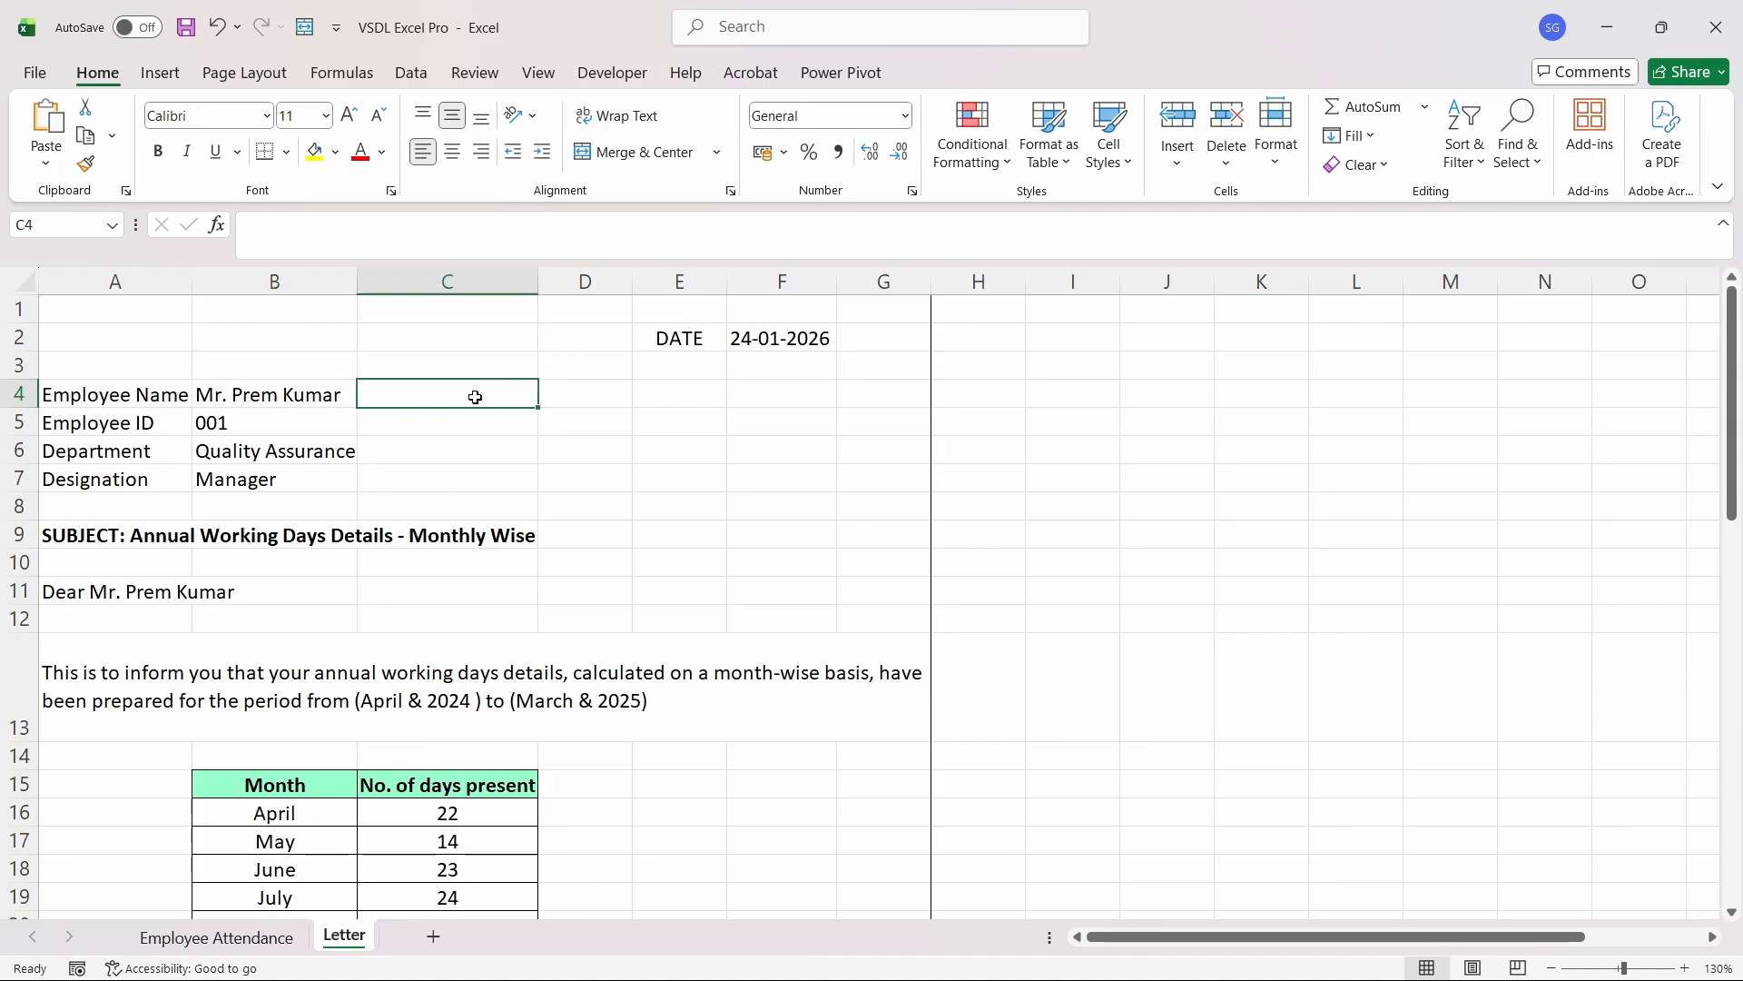
{"action": "type", "text": "='Employee Attendance'!"}
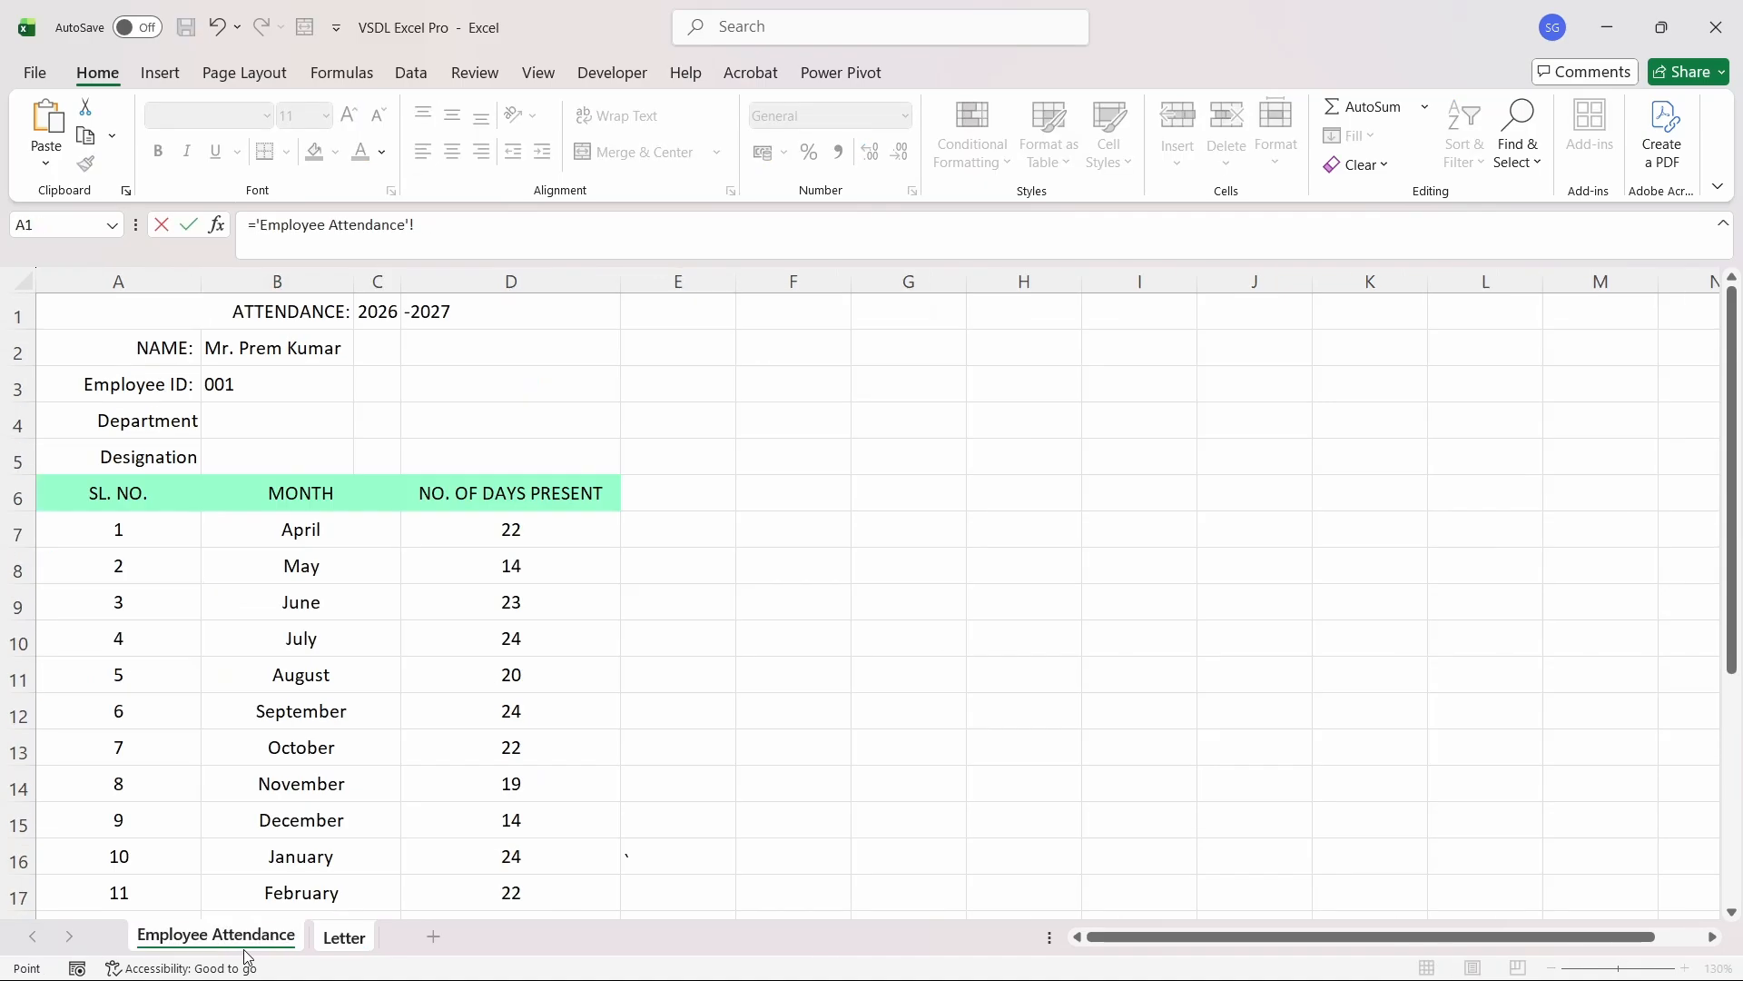
{"action": "left_click", "coordinate": [246, 937]}
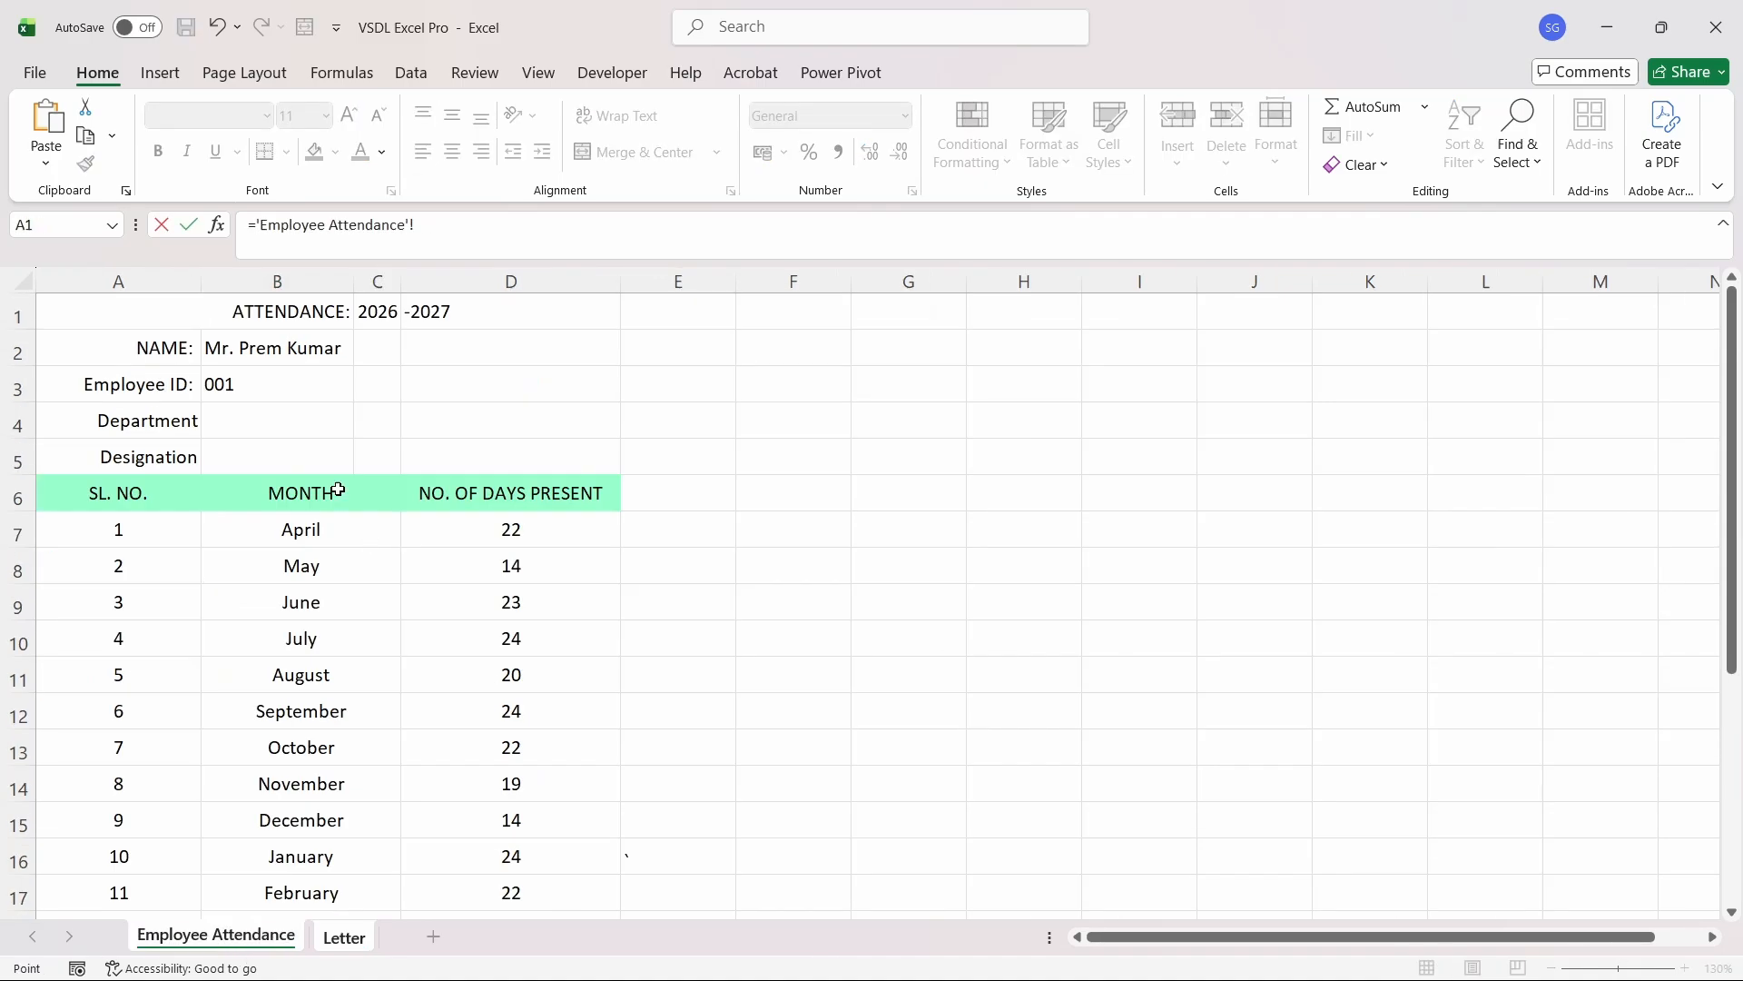
{"action": "left_click", "coordinate": [266, 354]}
{"action": "key", "text": "Return"}
{"action": "key", "text": "Up"}
{"action": "key", "text": "Right"}
{"action": "key", "text": "Left"}
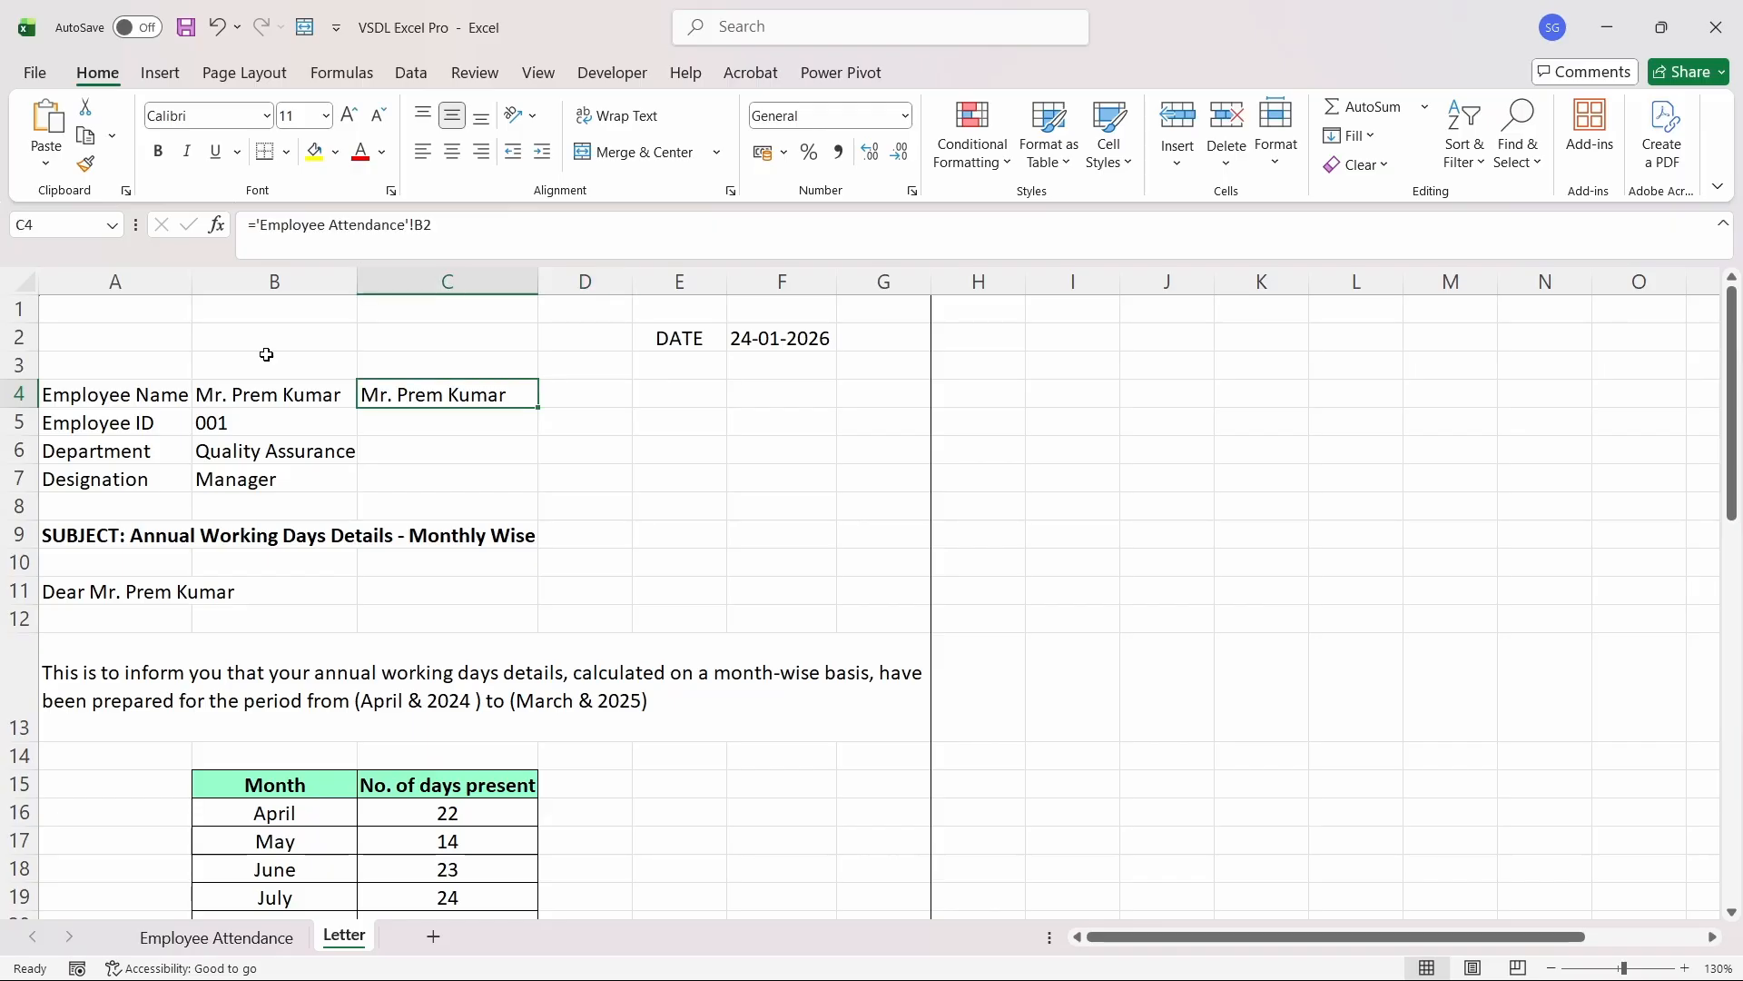
{"action": "key", "text": "Right"}
{"action": "type", "text": "="}
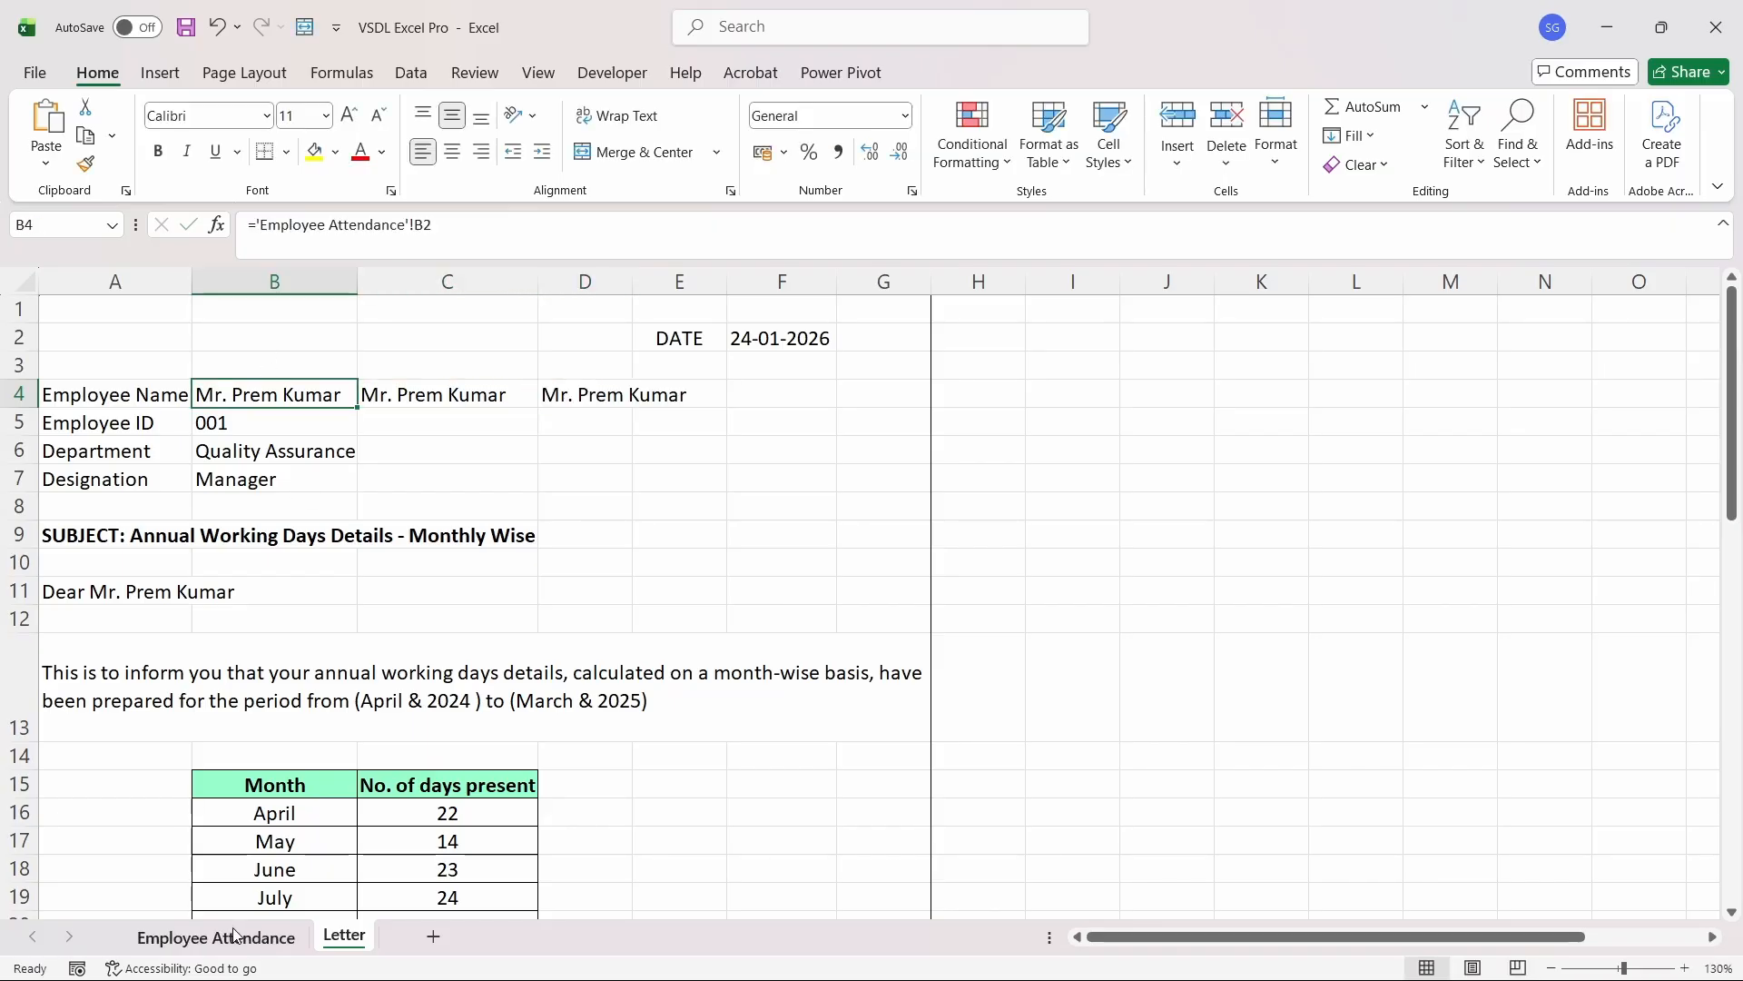
- Replace the name in B2 of the Employee Attendance sheet with another employee's name
{"action": "left_click", "coordinate": [234, 935]}
{"action": "type", "text": "Mr"}
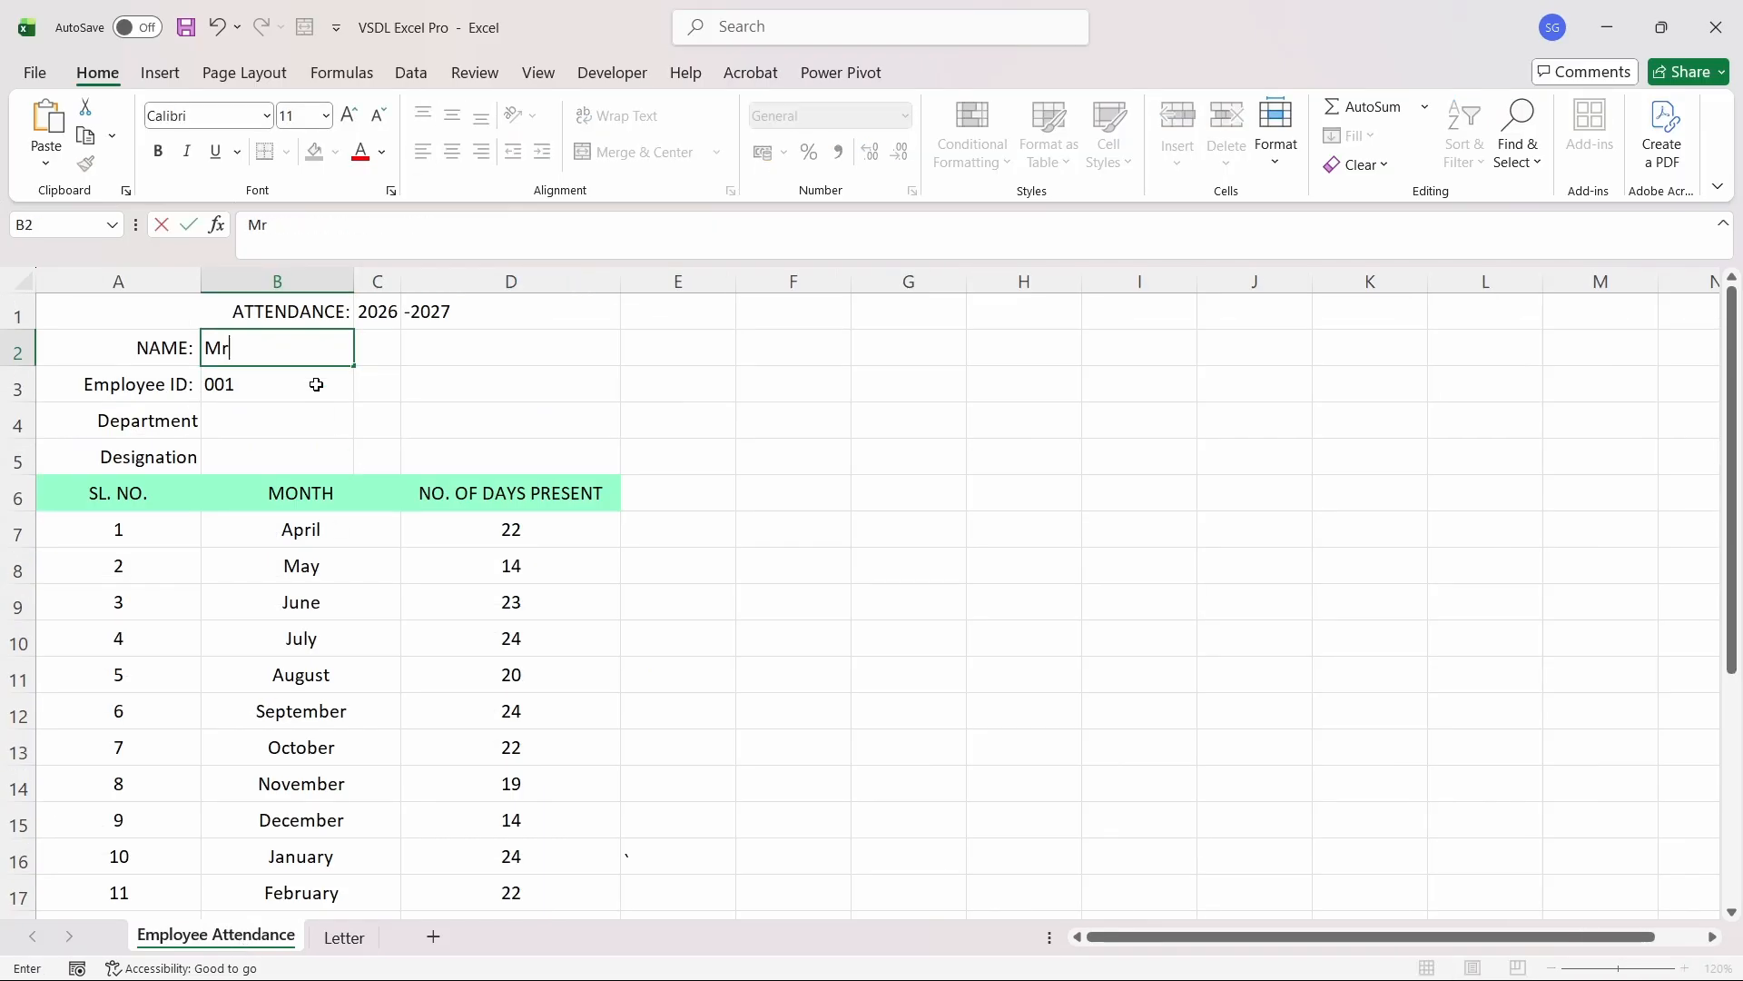
{"action": "type", "text": ". Vinay"}
{"action": "key", "text": "ctrl+Return"}
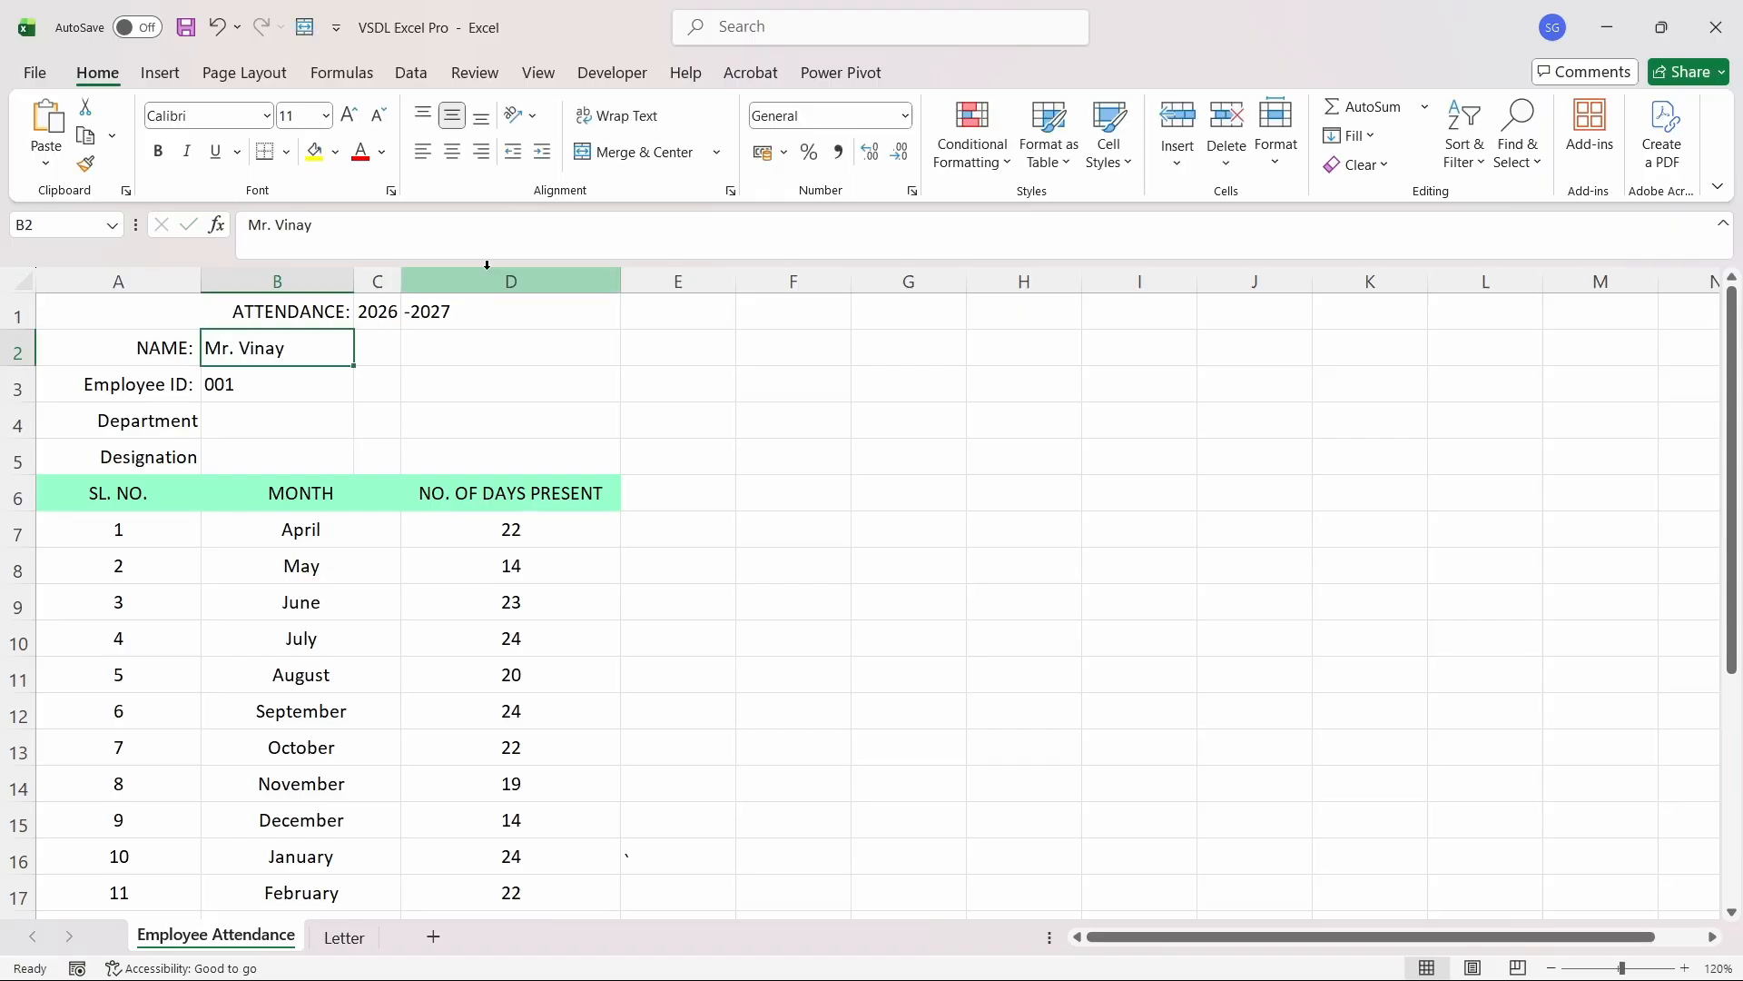
- Check the linked employee name cells B4, C4 and D4 on the Letter sheet against the new name
{"action": "left_click", "coordinate": [343, 938]}
{"action": "left_click", "coordinate": [629, 421]}
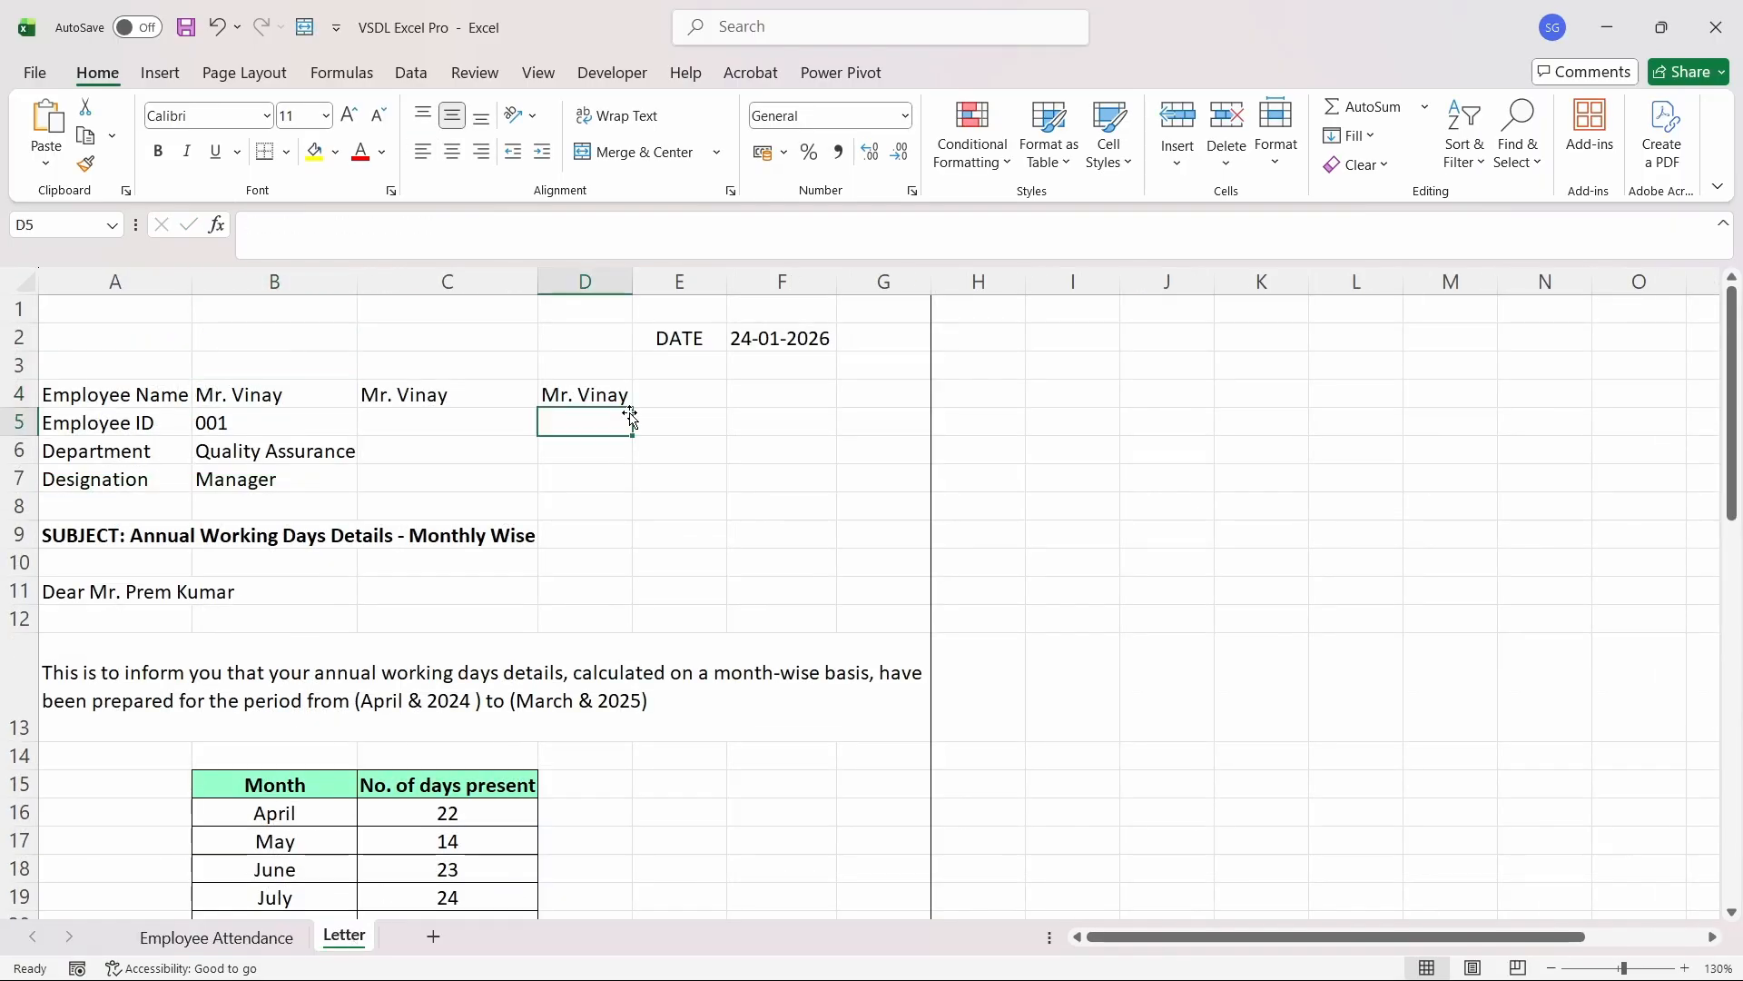
{"action": "key", "text": "Up"}
{"action": "key", "text": "Left"}
{"action": "key", "text": "Left"}
{"action": "key", "text": "Left"}
{"action": "key", "text": "Right"}
{"action": "key", "text": "Right"}
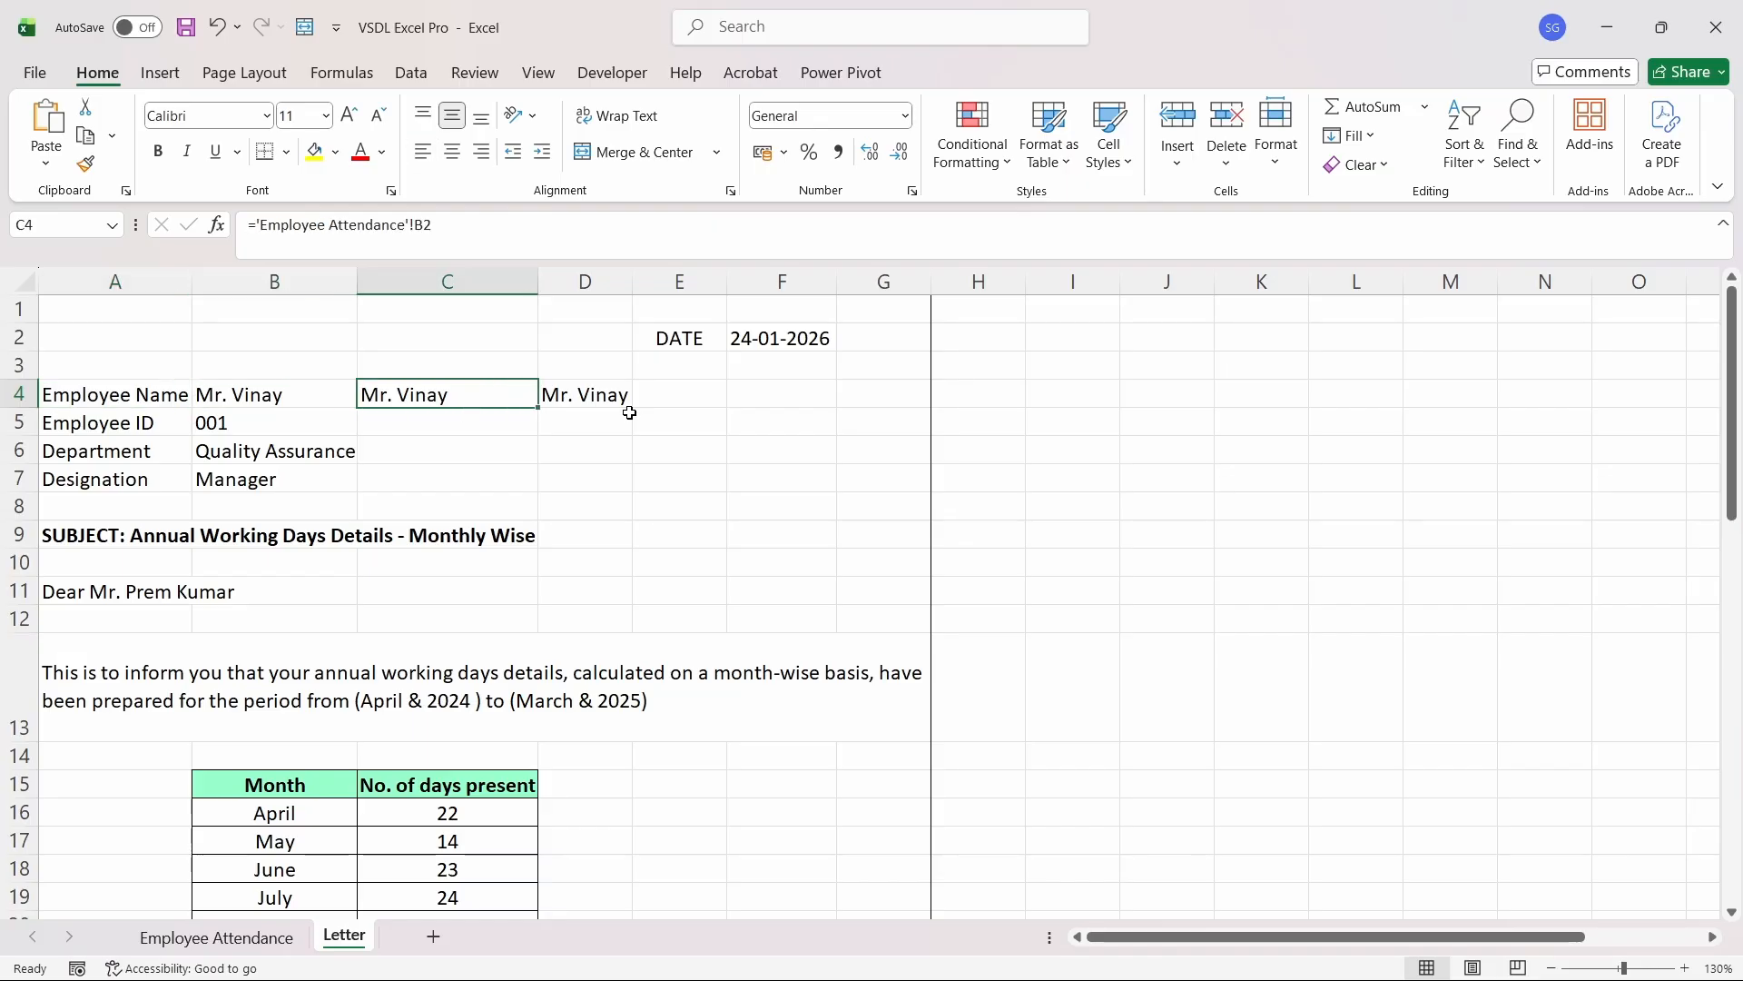
{"action": "key", "text": "Right"}
{"action": "key", "text": "Left"}
{"action": "key", "text": "Left"}
{"action": "key", "text": "Right"}
{"action": "key", "text": "Right"}
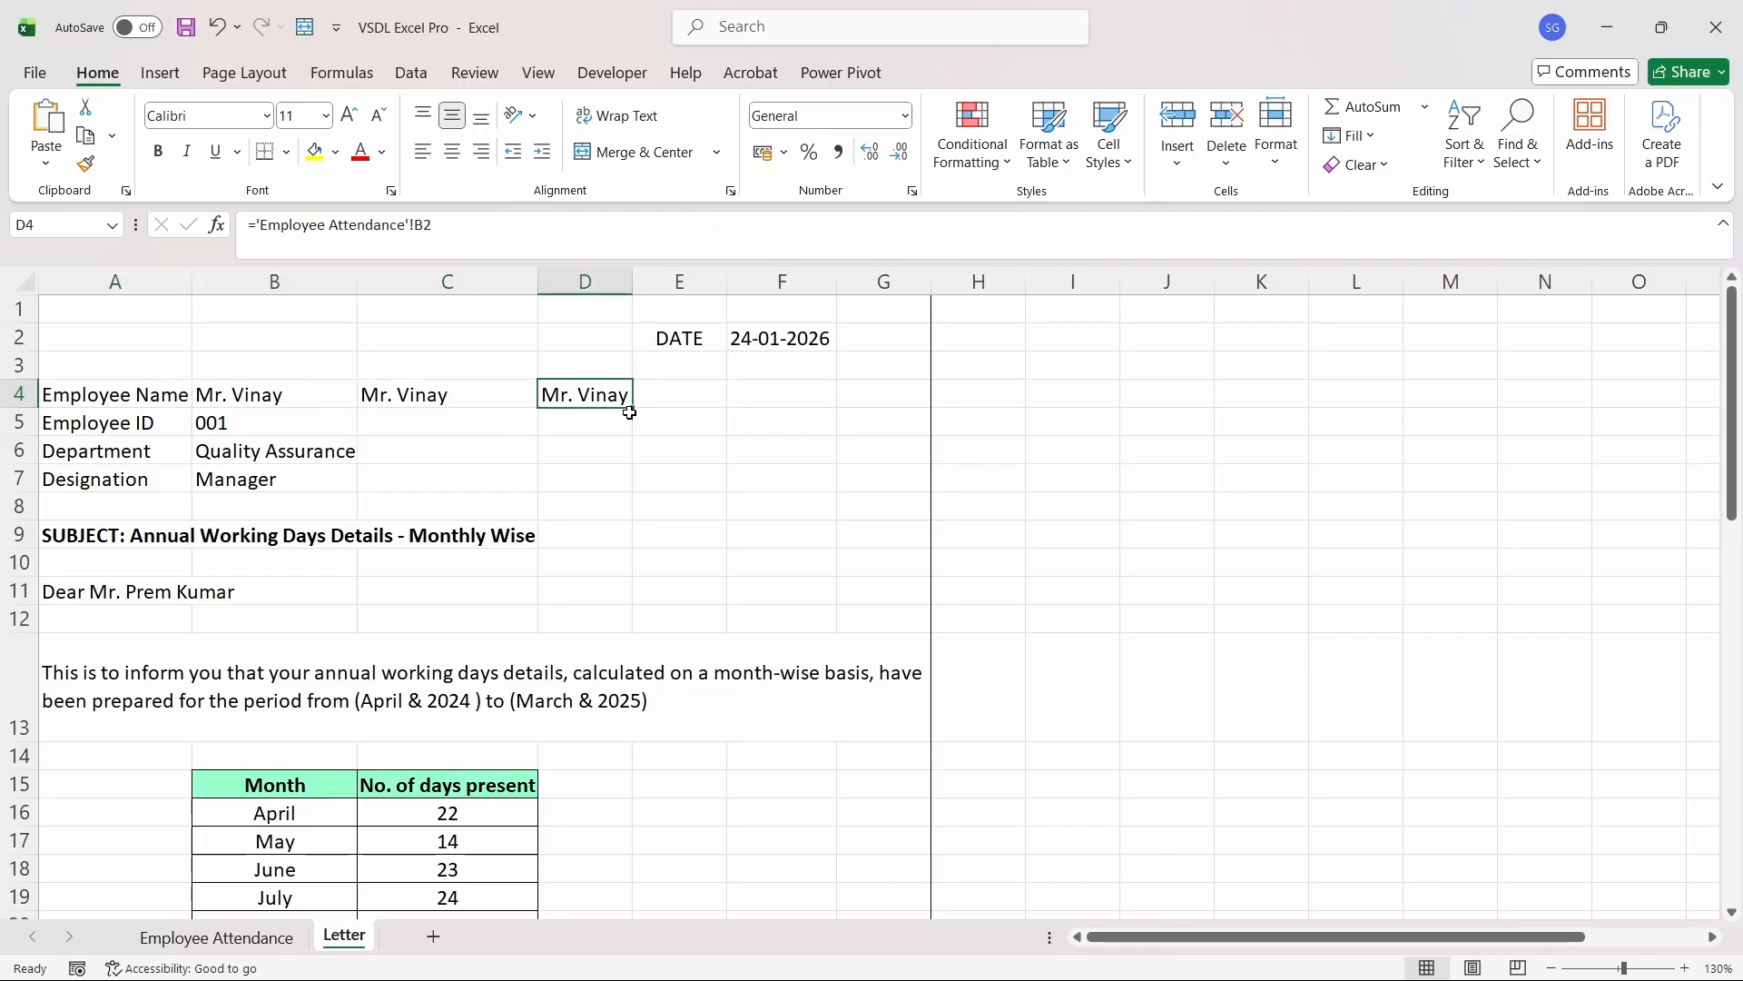
- Clear the duplicate employee name links from cells C4 and D4 of the Letter sheet
{"action": "key", "text": "Left"}
{"action": "key", "text": "shift+Right"}
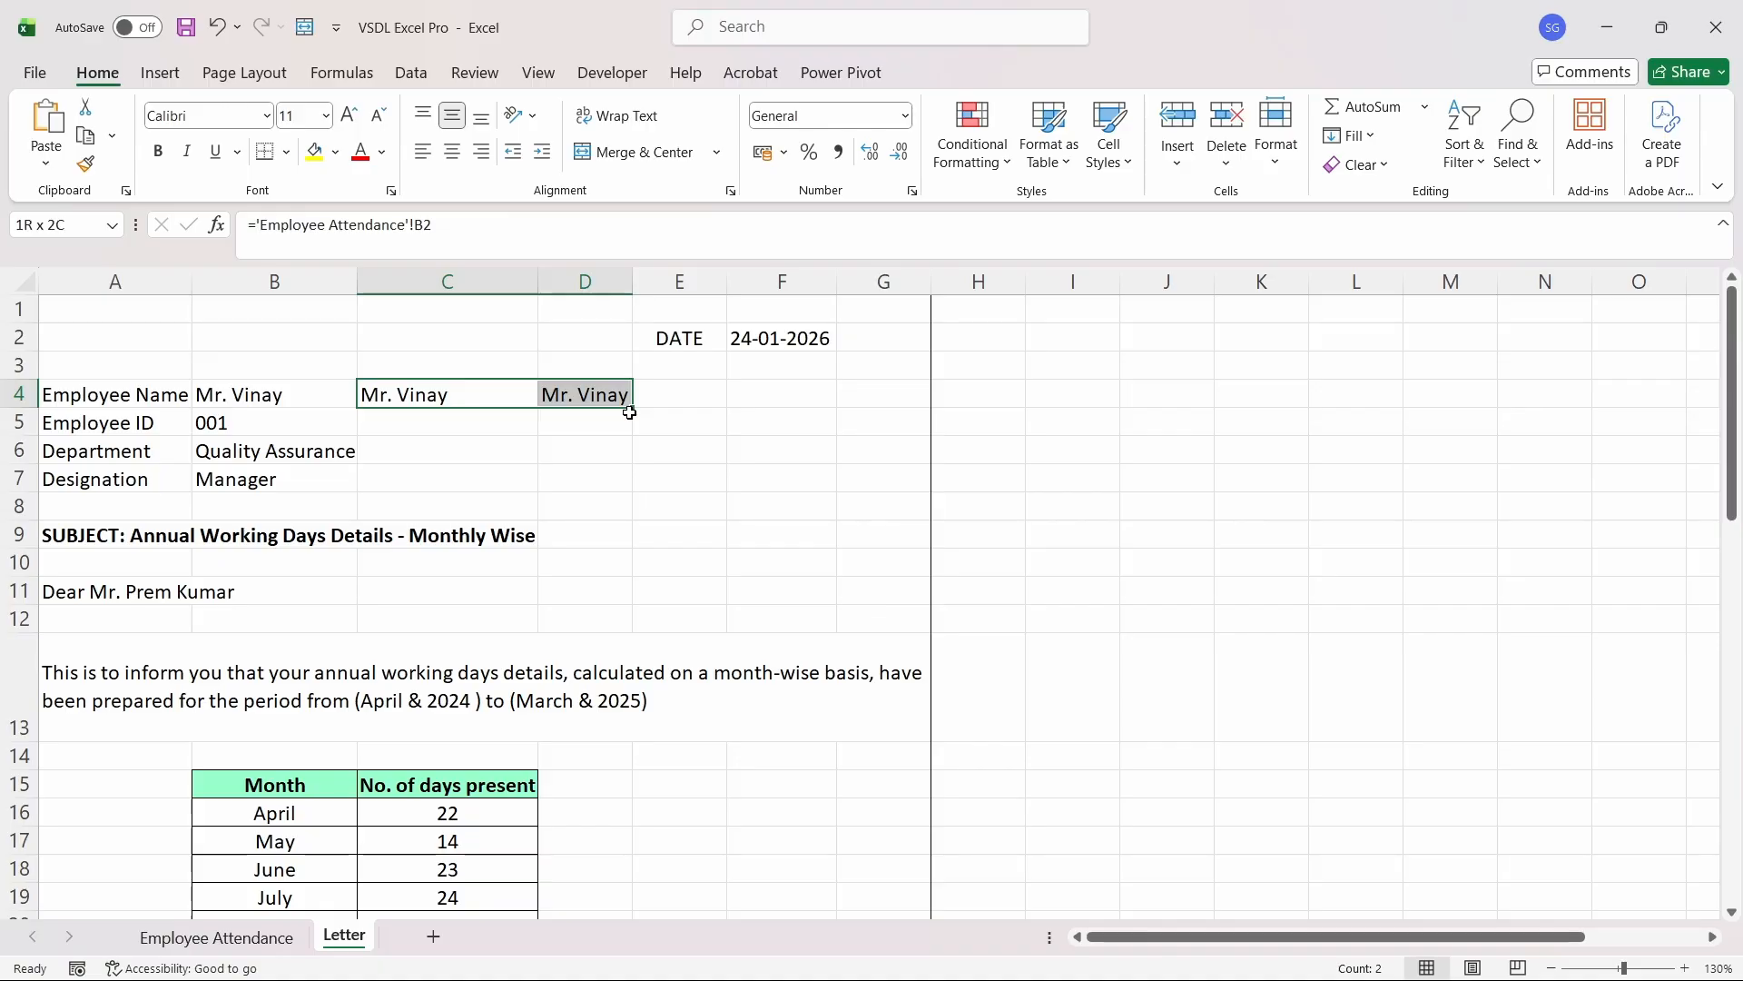
{"action": "key", "text": "Delete"}
- Link the Employee ID in B5 of the Letter sheet to cell B3 of the Employee Attendance sheet
{"action": "key", "text": "Down"}
{"action": "key", "text": "Left"}
{"action": "key", "text": "Left"}
{"action": "key", "text": "Right"}
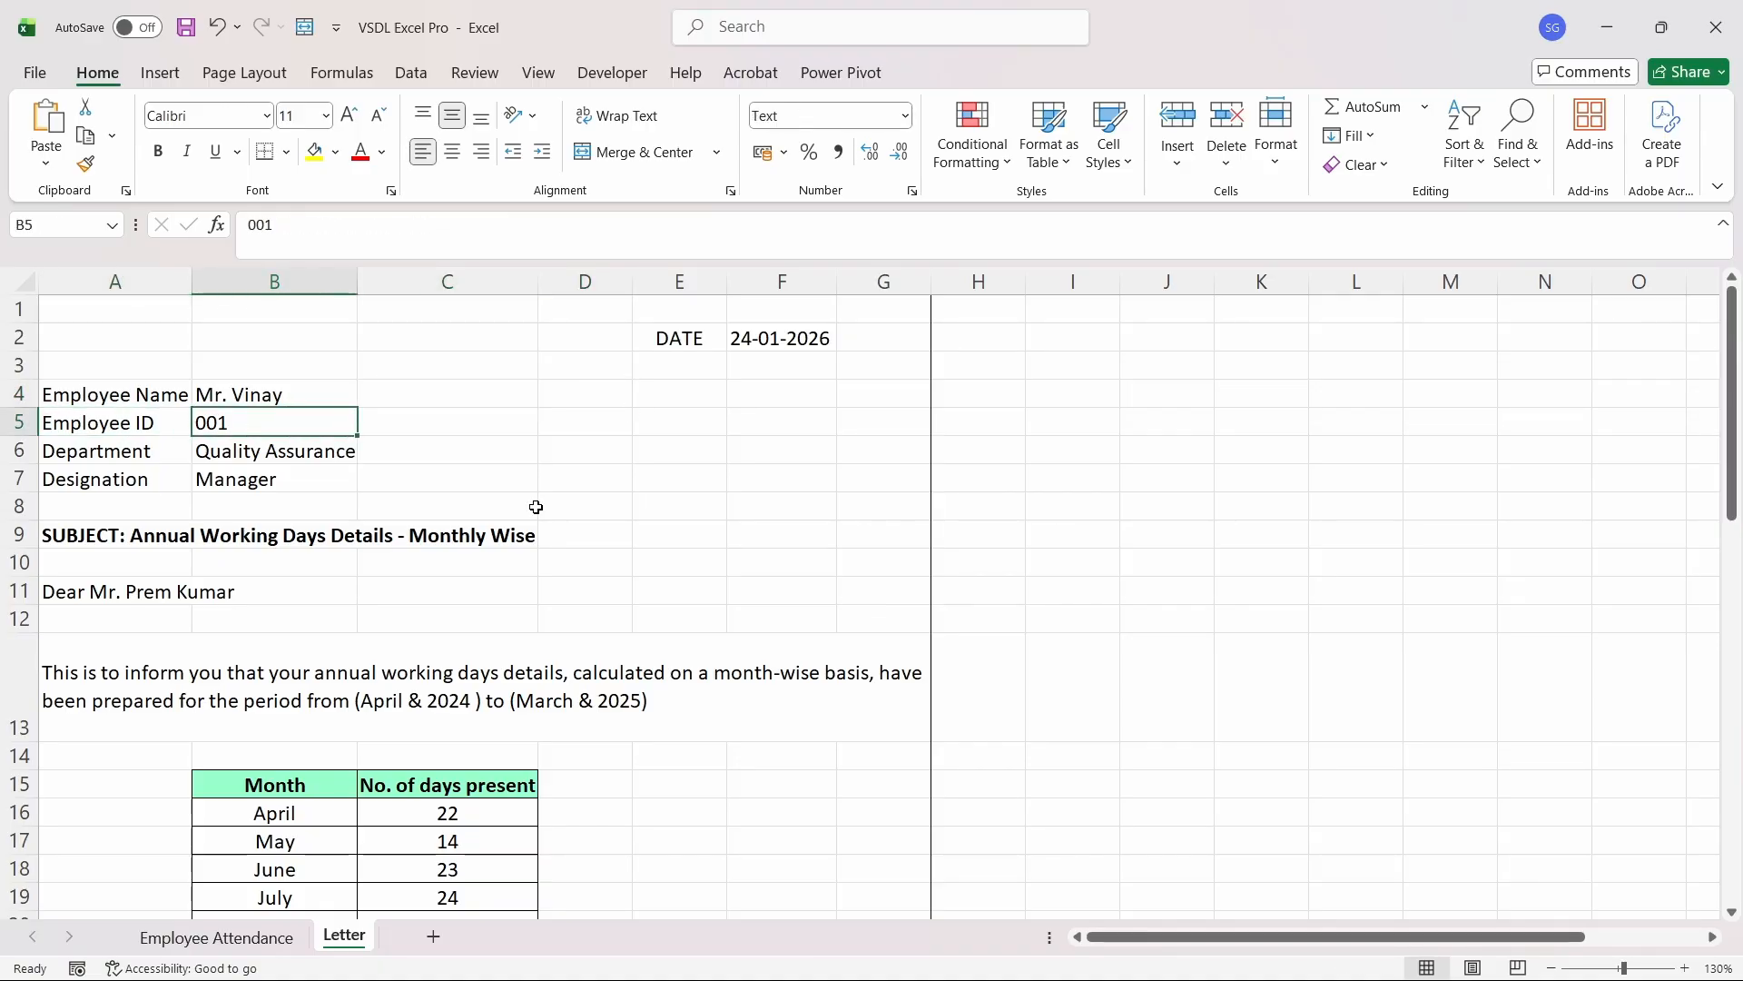
{"action": "type", "text": "="}
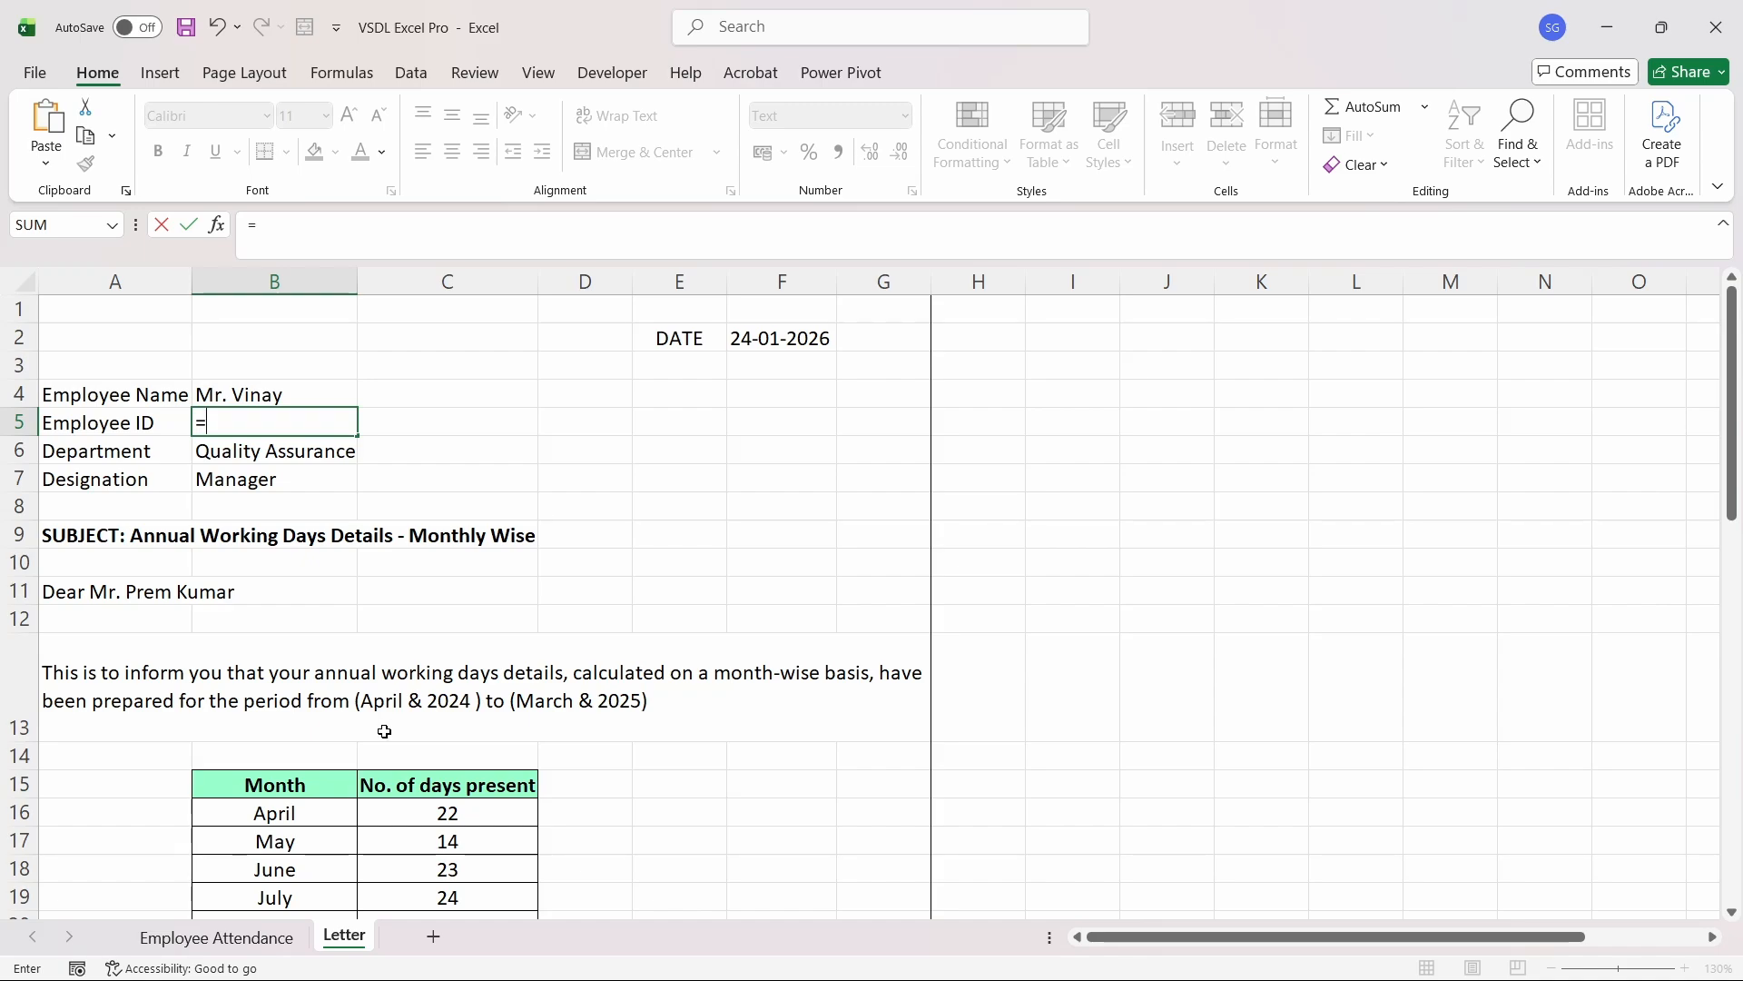
{"action": "left_click", "coordinate": [285, 937]}
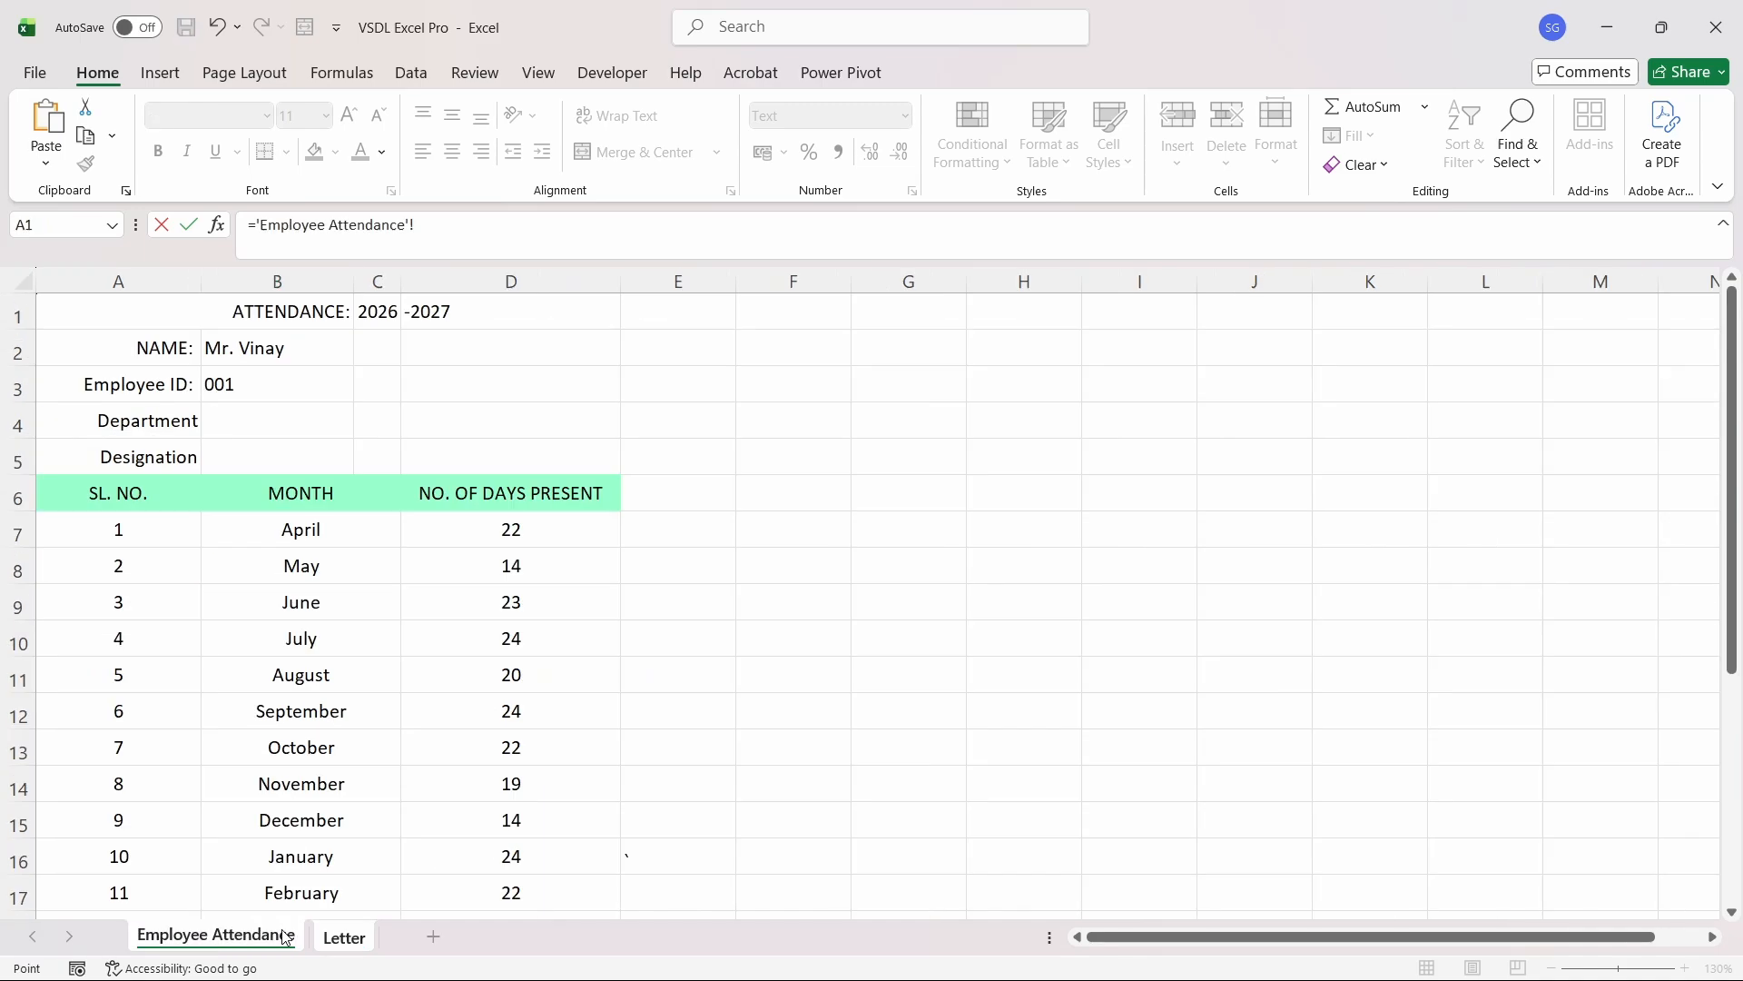
{"action": "left_click", "coordinate": [270, 391]}
{"action": "key", "text": "Return"}
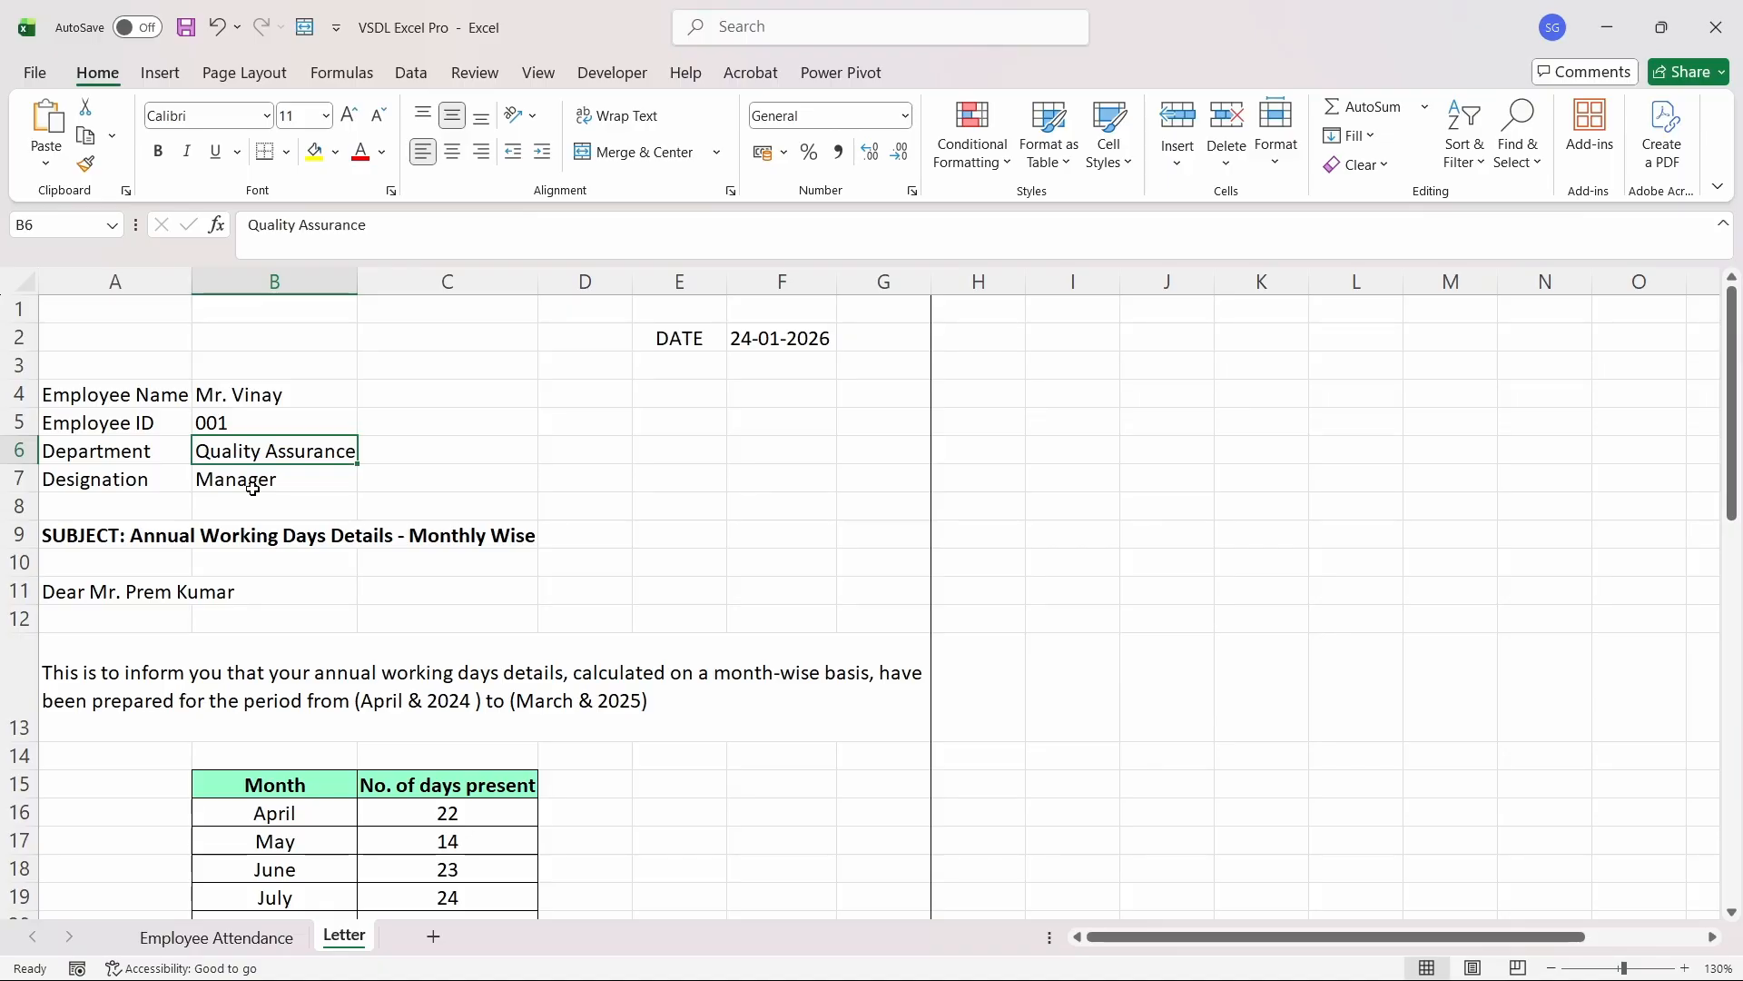
- Link the Department in B6 of the Letter sheet to cell B4 of the Employee Attendance sheet
{"action": "type", "text": "="}
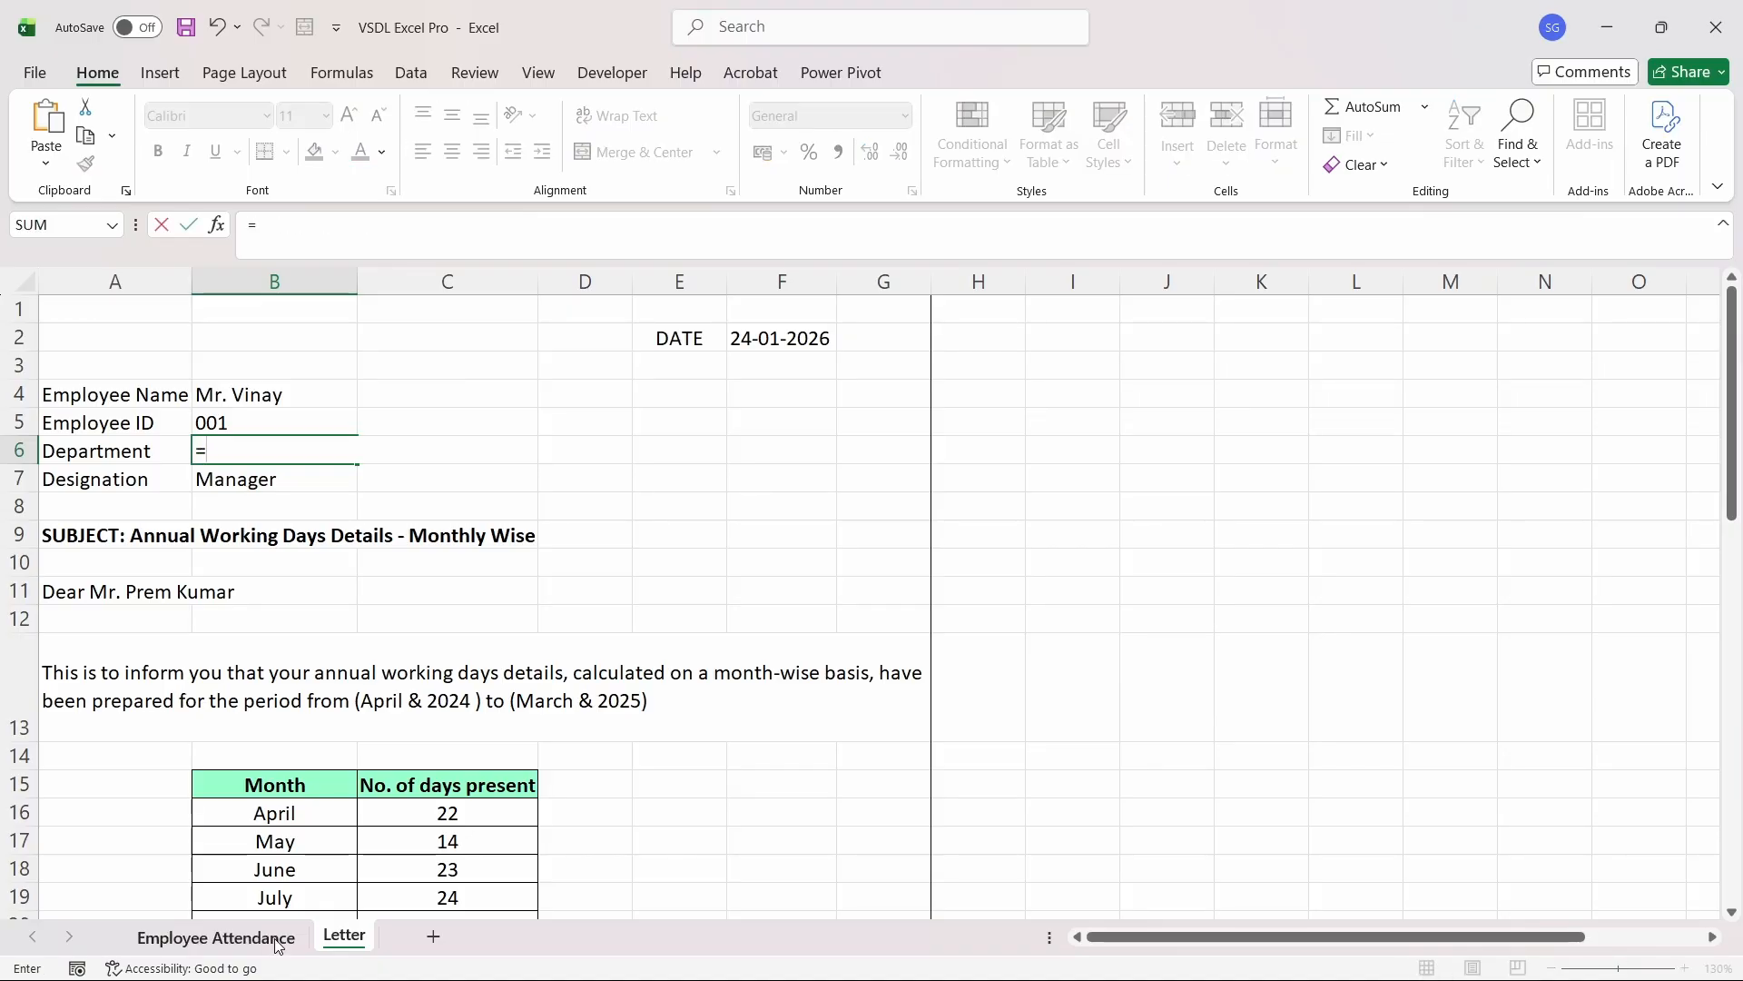
{"action": "left_click", "coordinate": [278, 945]}
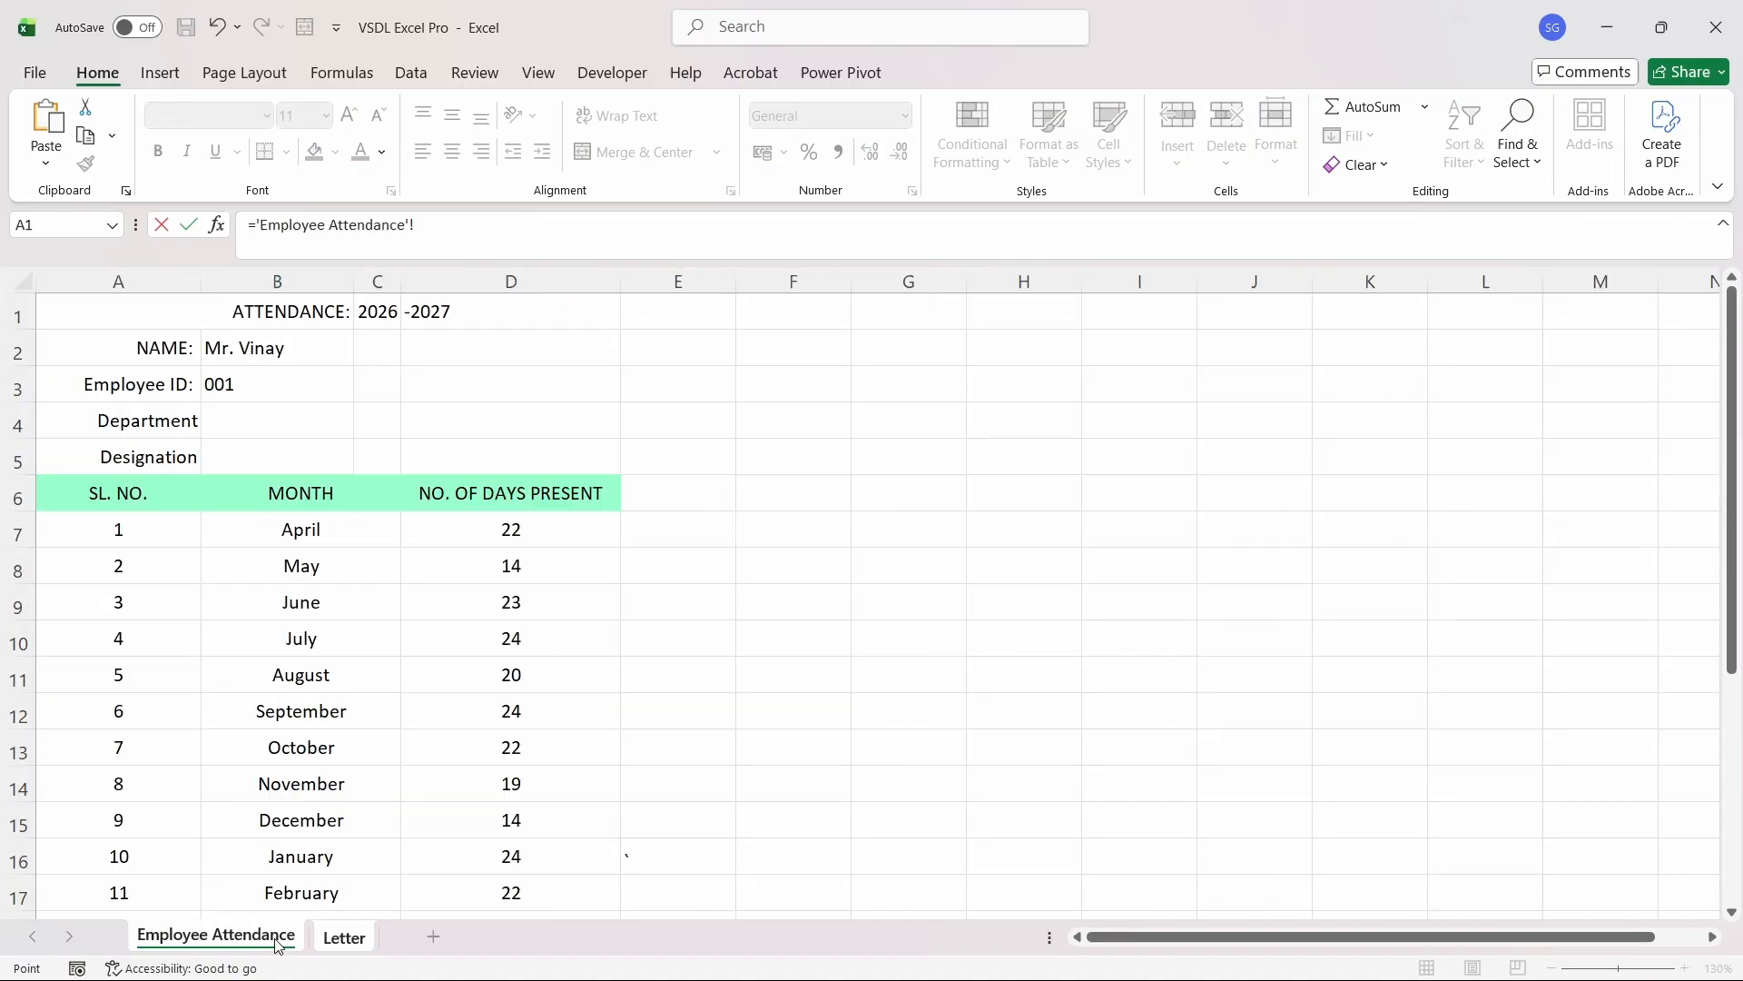
{"action": "left_click", "coordinate": [255, 414]}
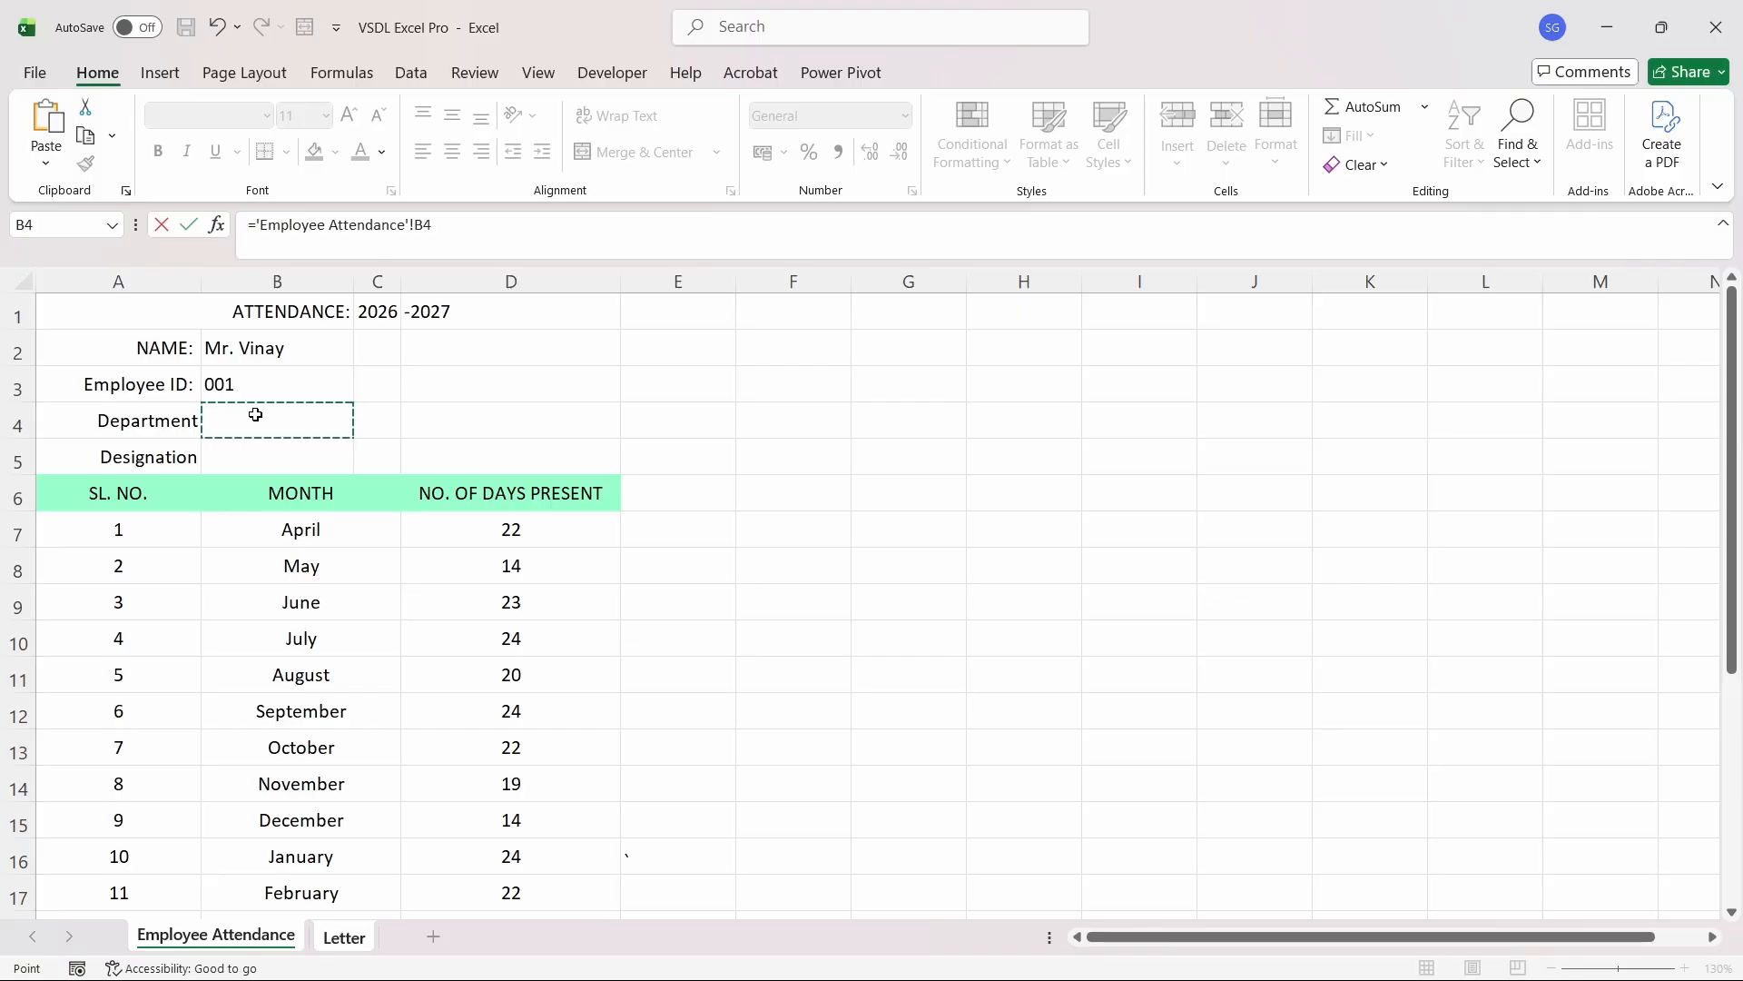
{"action": "key", "text": "Return"}
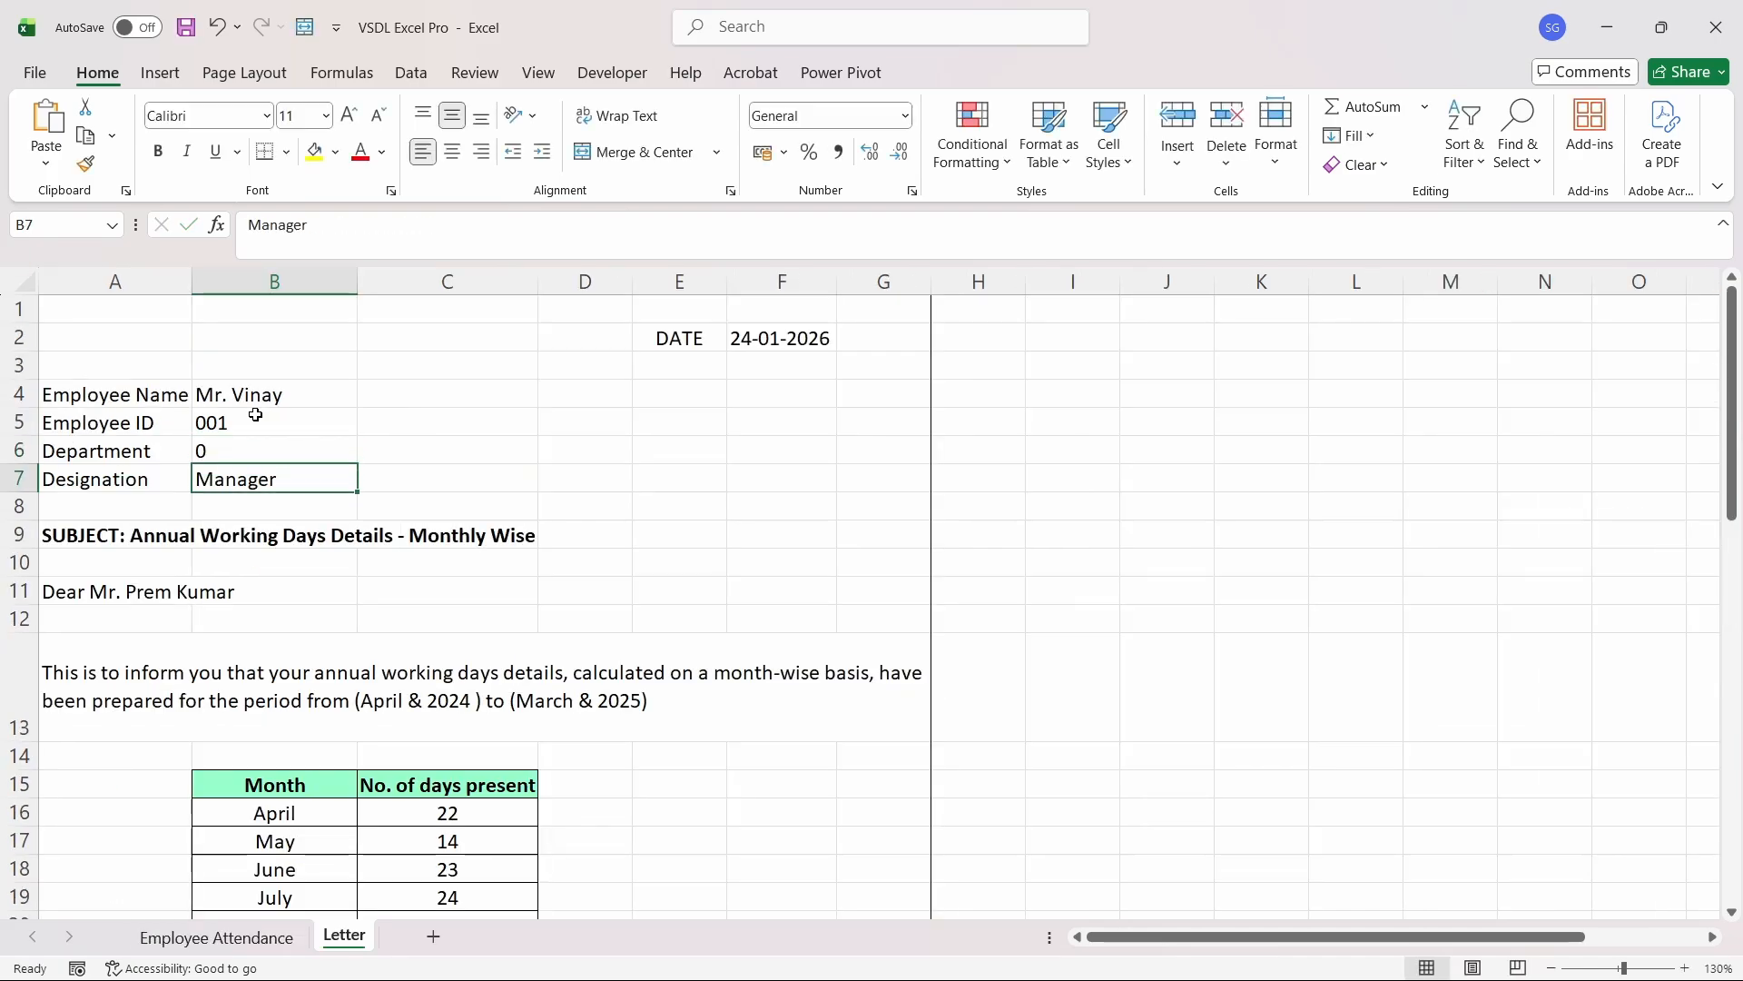
{"action": "key", "text": "Down"}
{"action": "key", "text": "Up"}
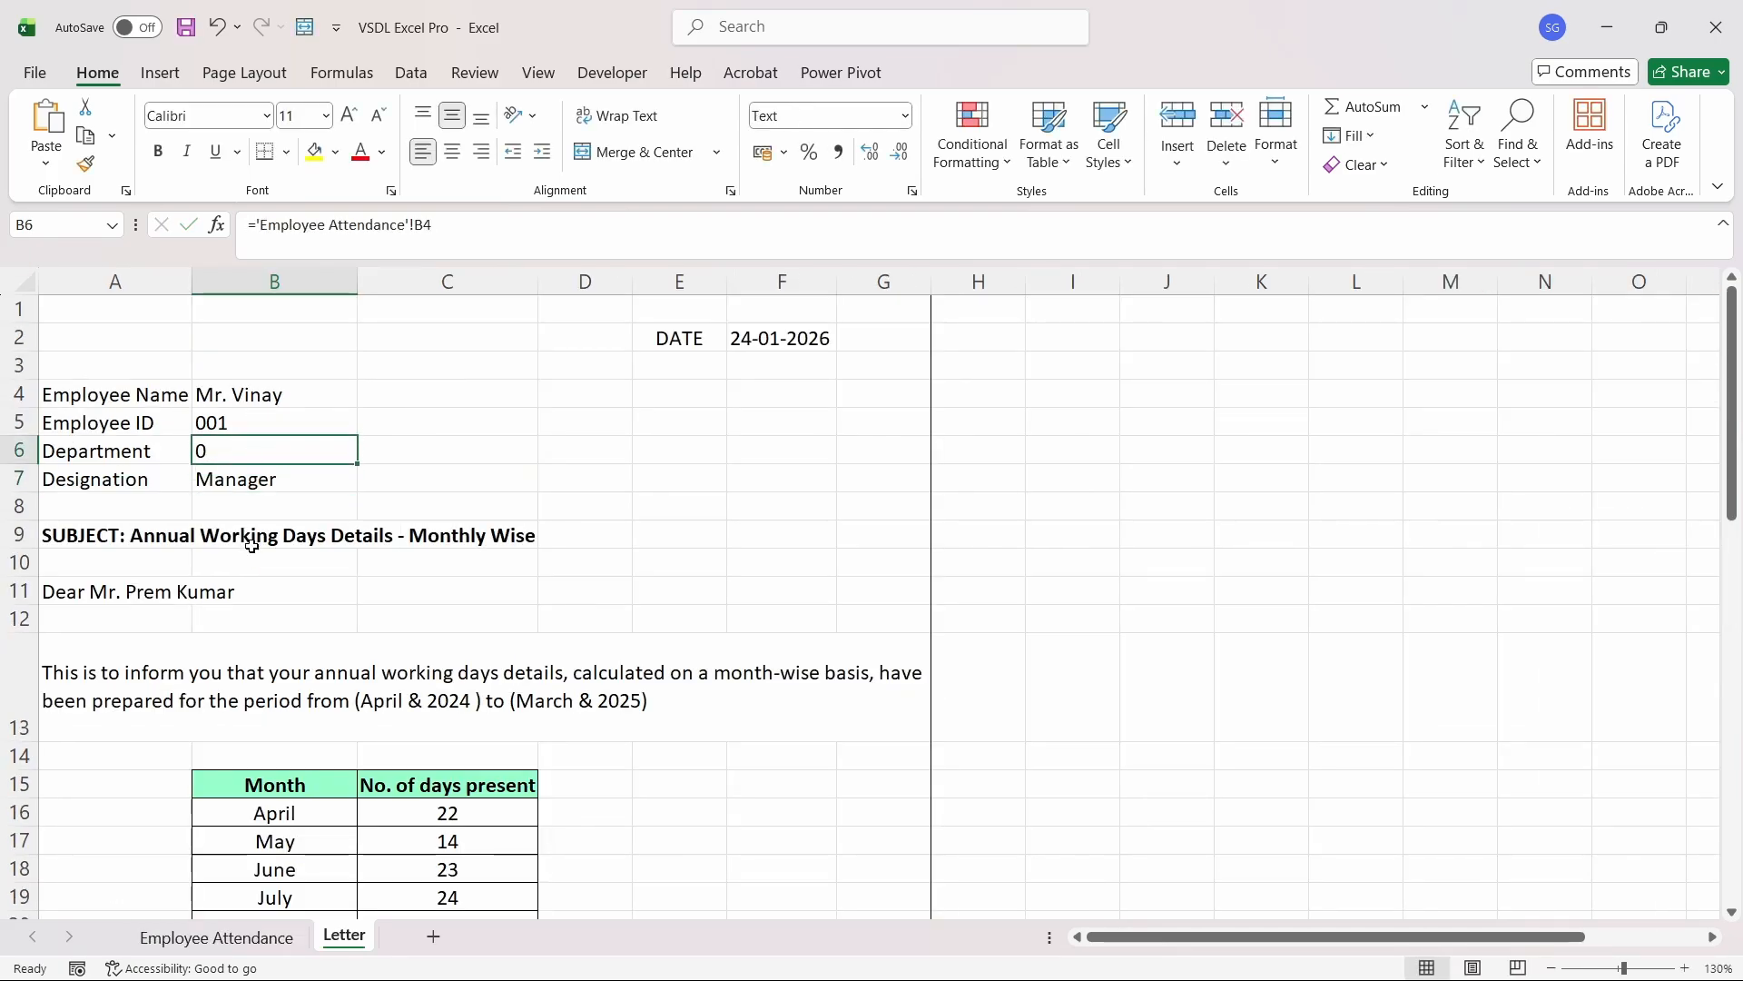
- Enter the department "Quality Assurance" in B4 of the Employee Attendance sheet
{"action": "left_click", "coordinate": [216, 937]}
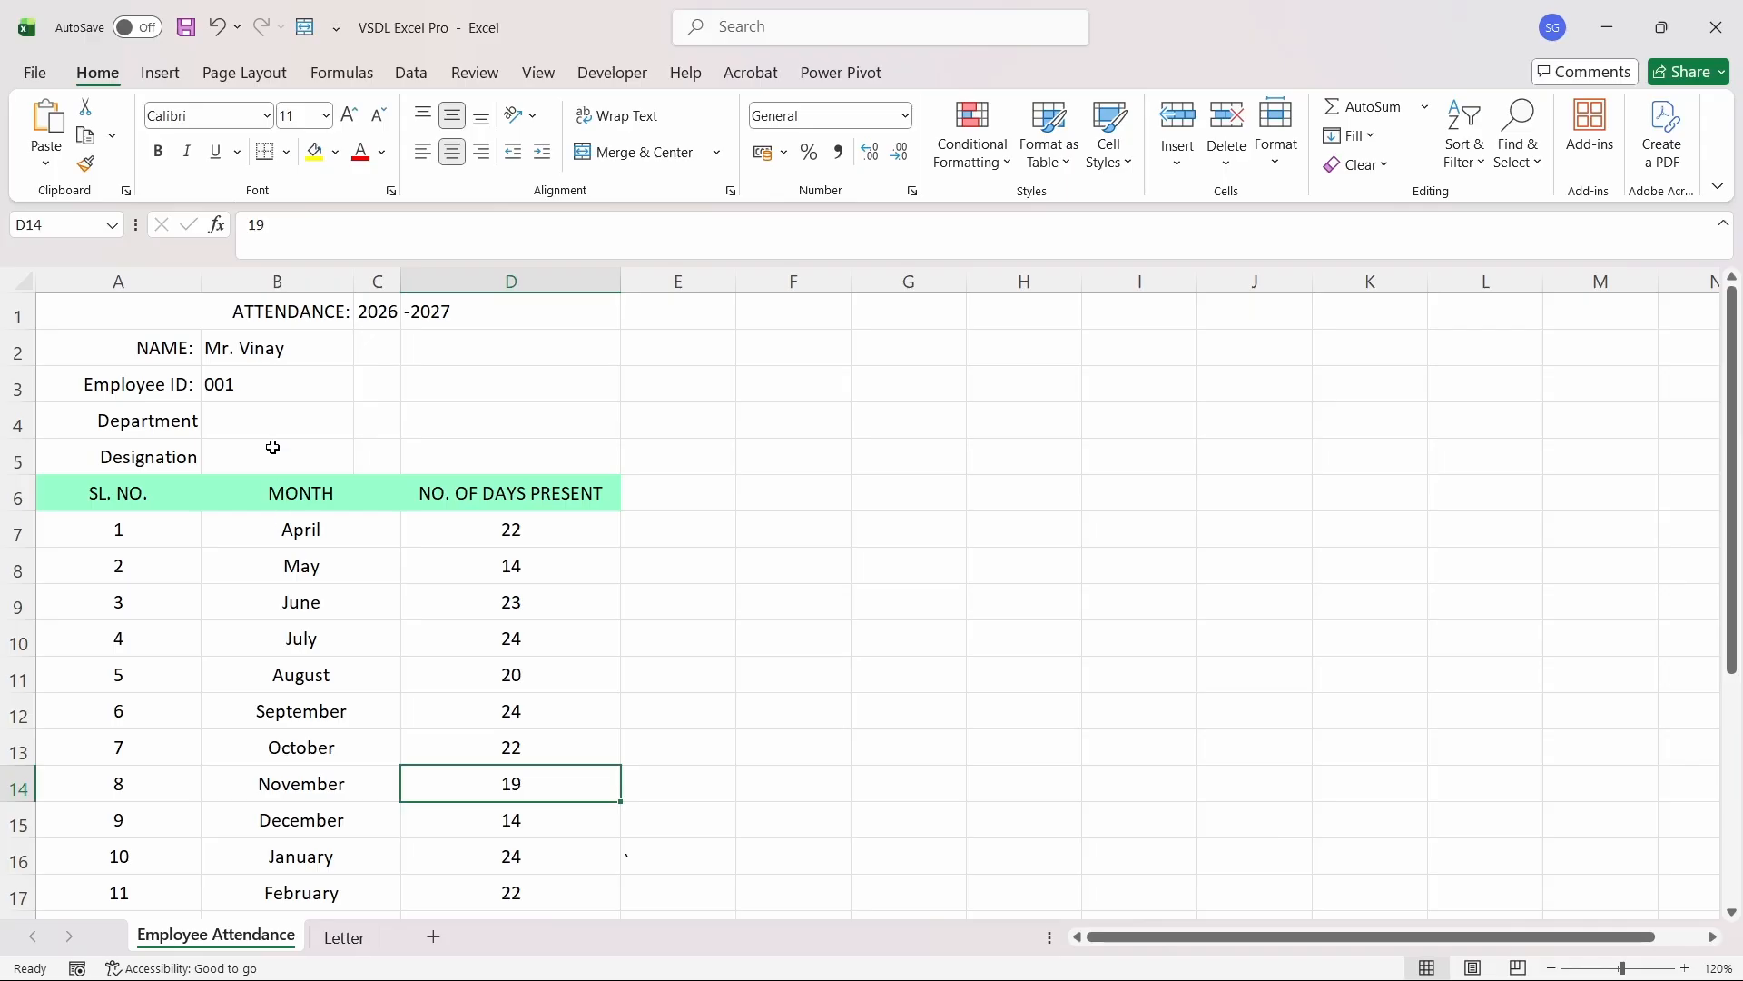
{"action": "left_click", "coordinate": [277, 420]}
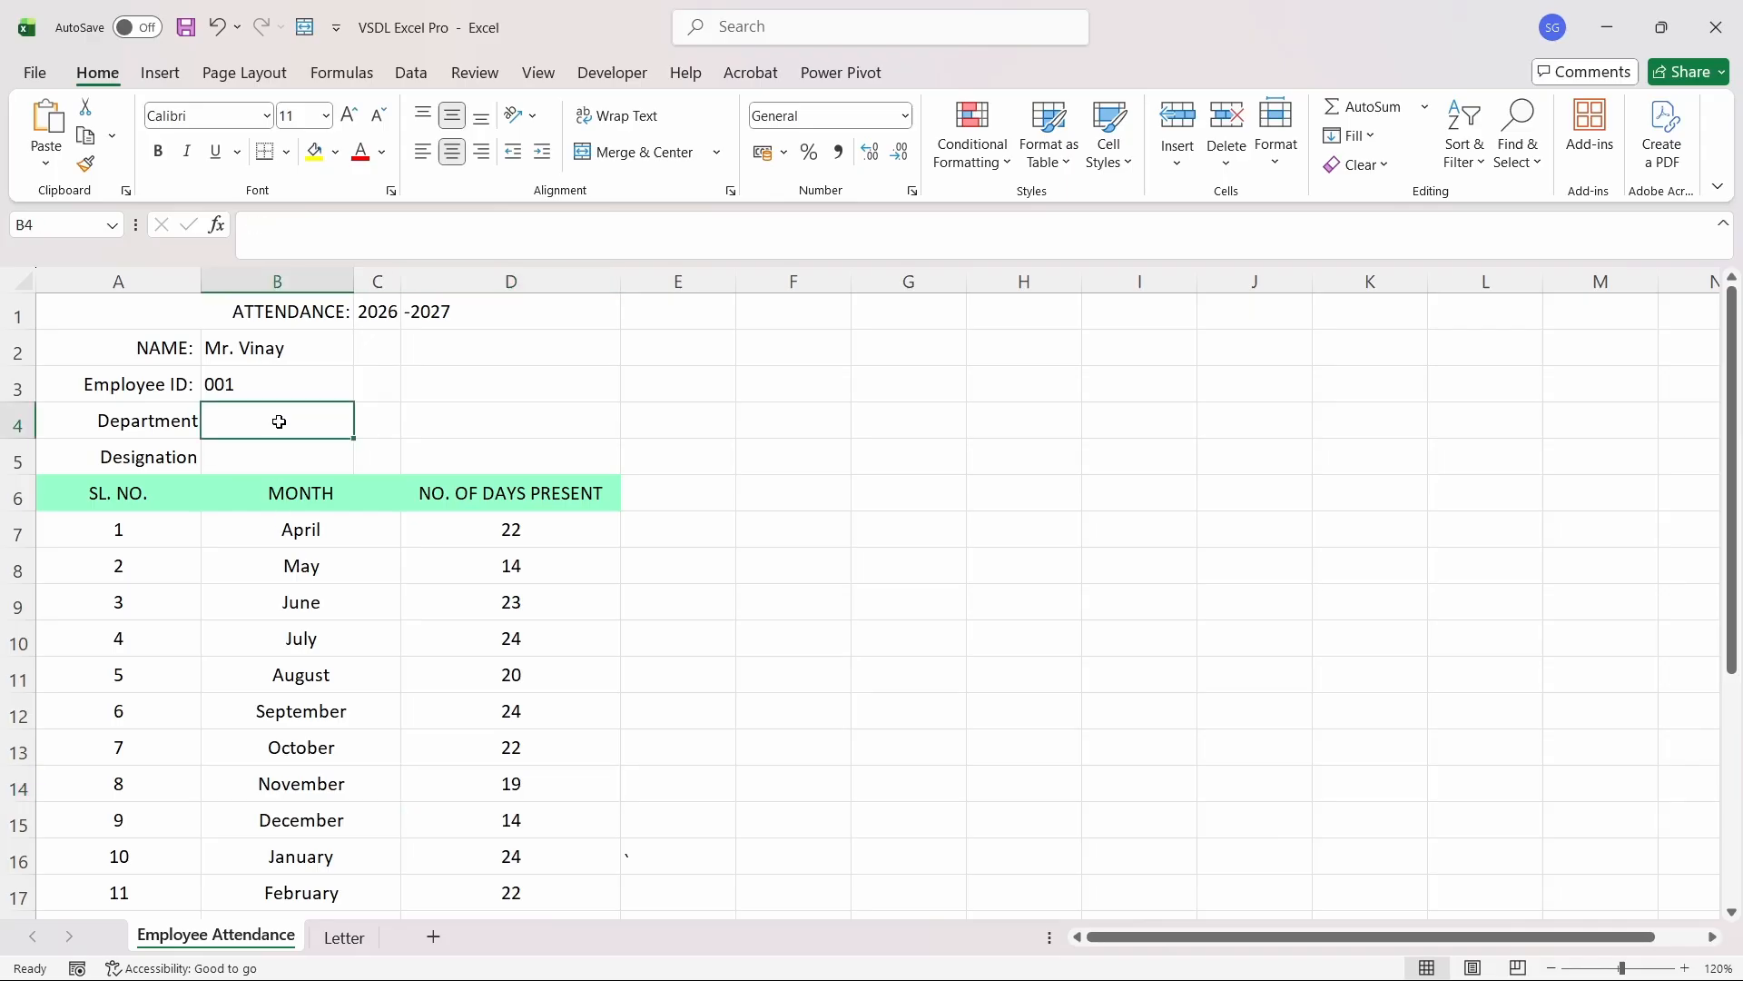
{"action": "left_click", "coordinate": [344, 937]}
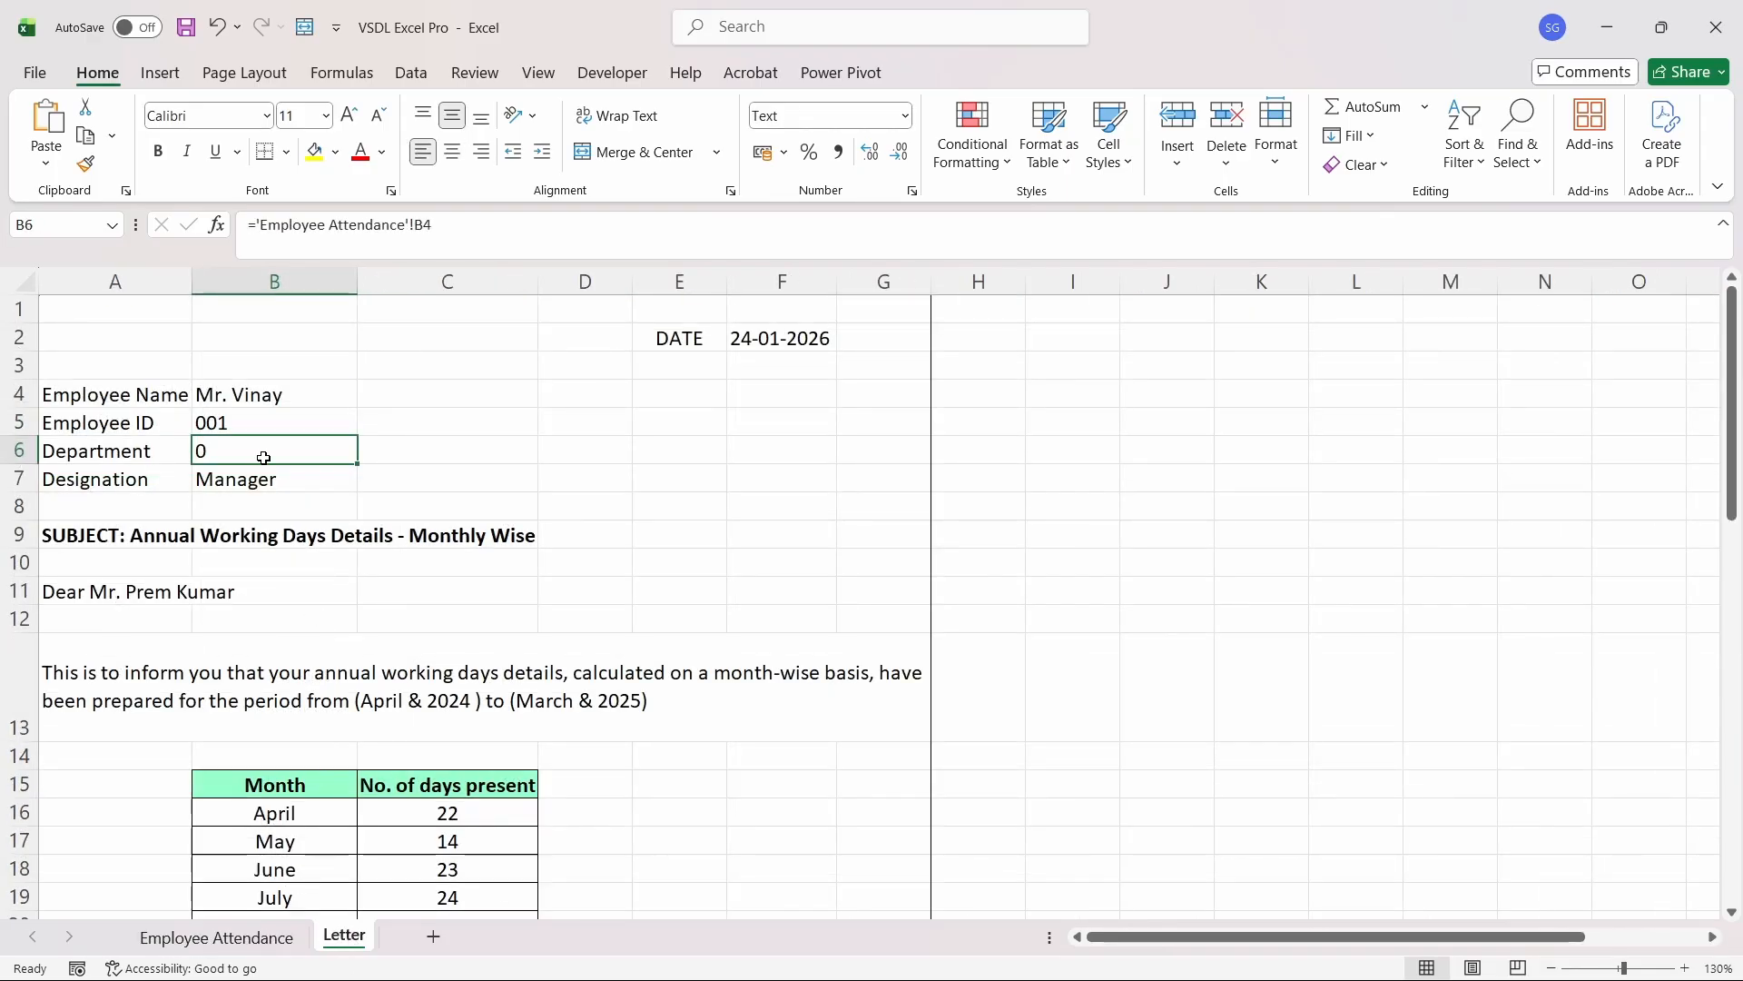
{"action": "left_click", "coordinate": [271, 944]}
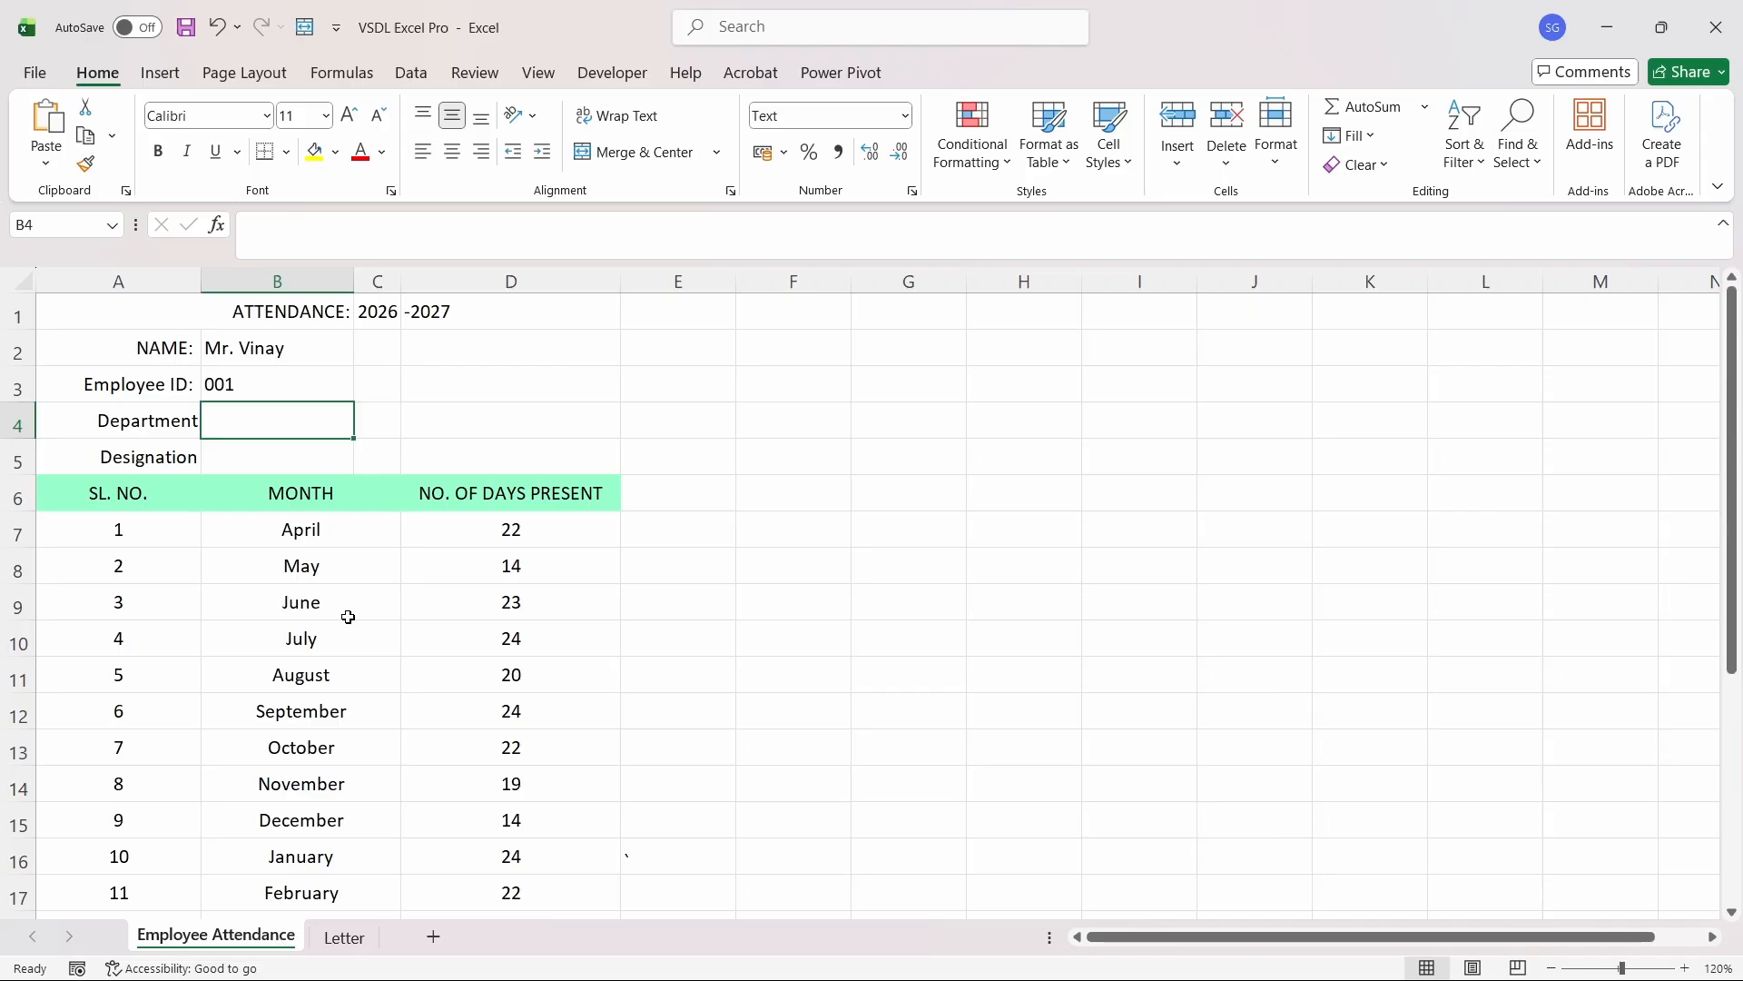
{"action": "type", "text": "Quality"}
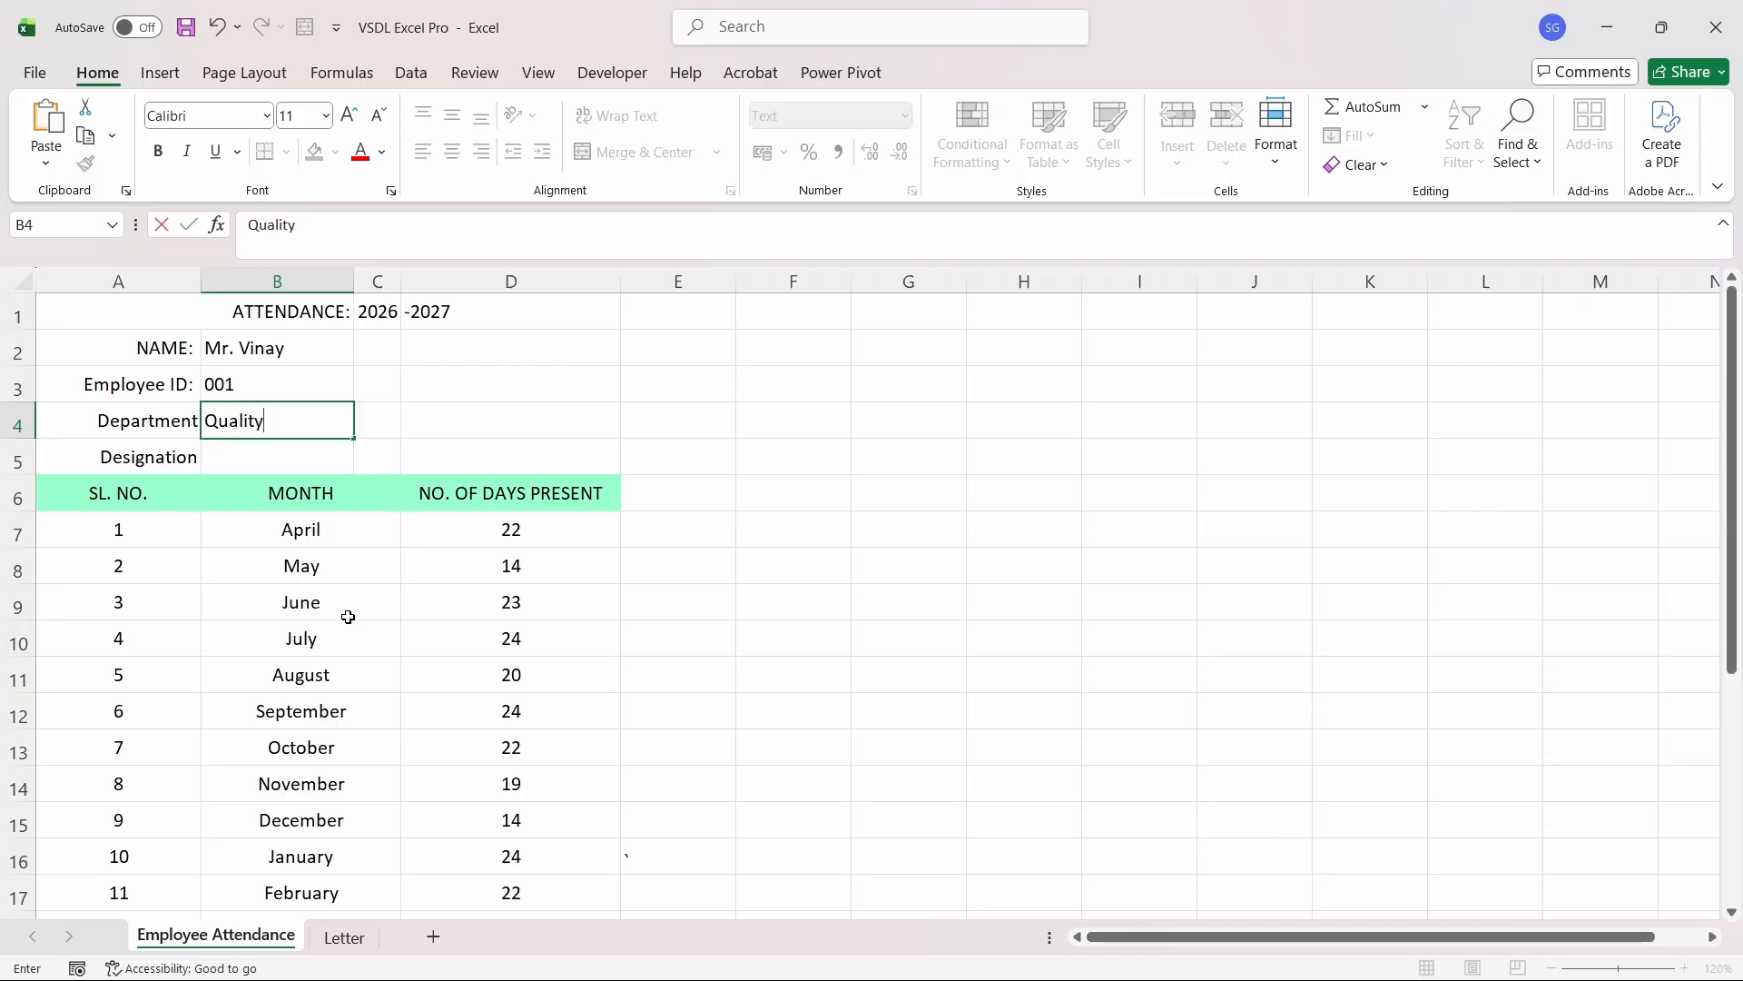
{"action": "type", "text": " Assurance"}
{"action": "key", "text": "Return"}
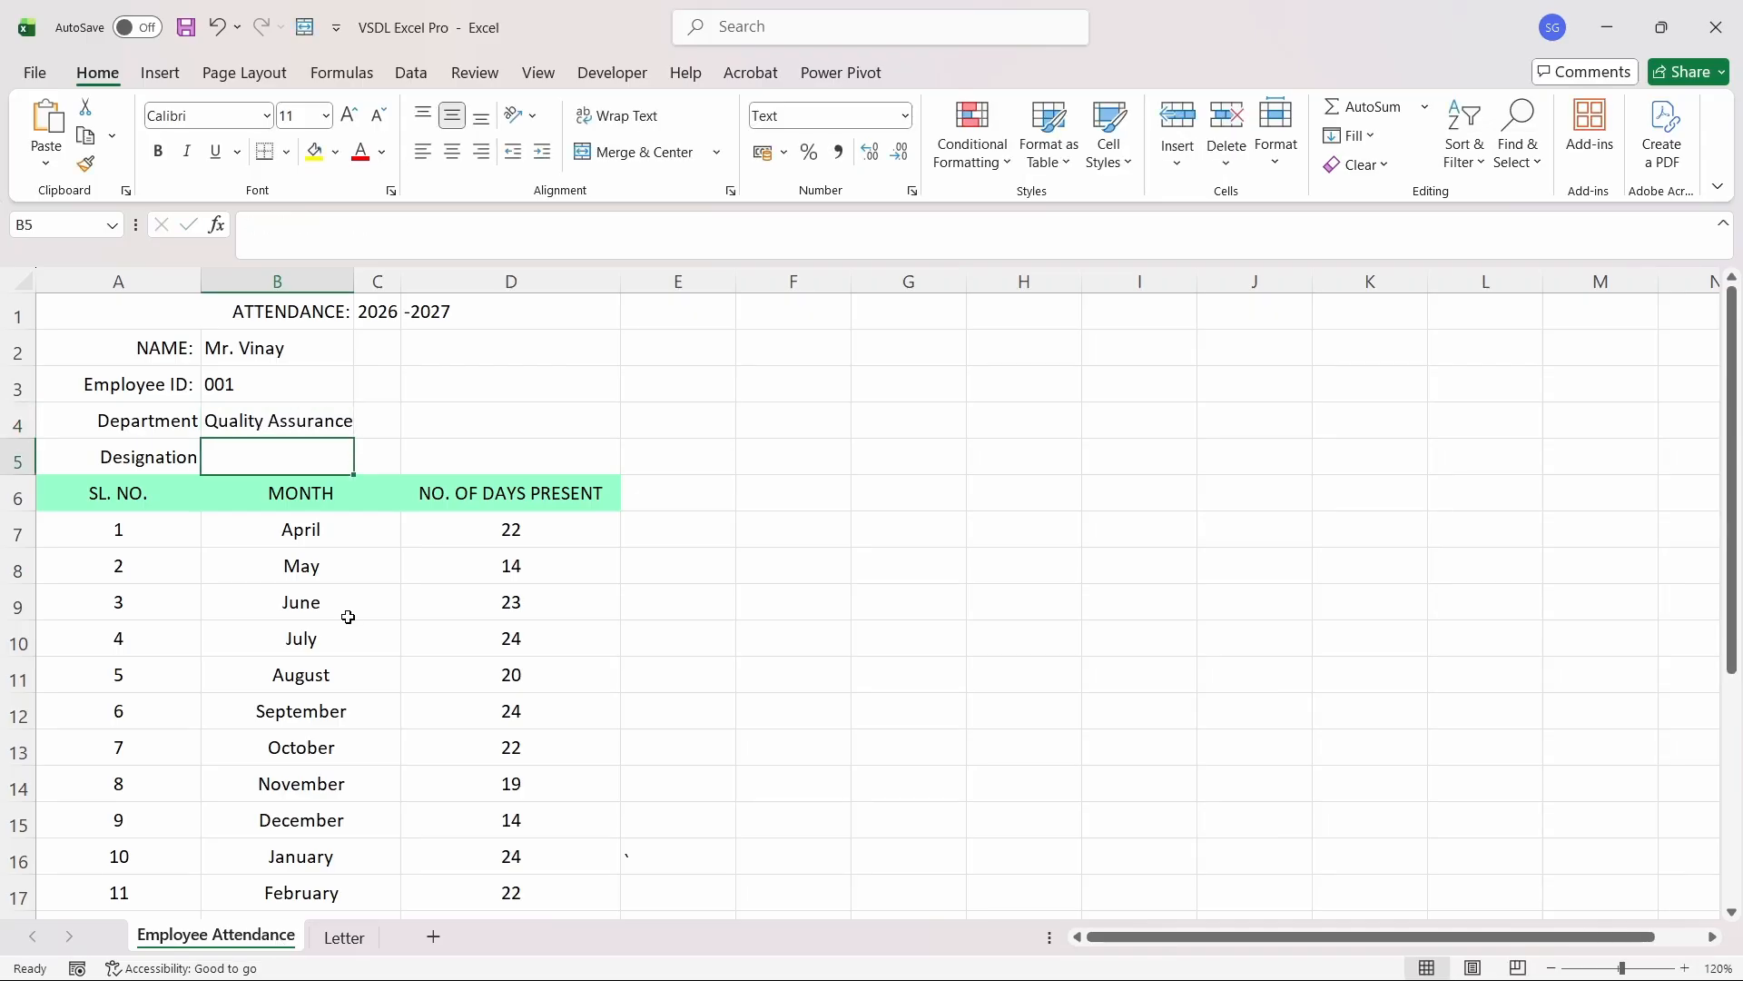
- Link the Designation in B7 of the Letter sheet to cell B5 of the Employee Attendance sheet
{"action": "left_click", "coordinate": [357, 950]}
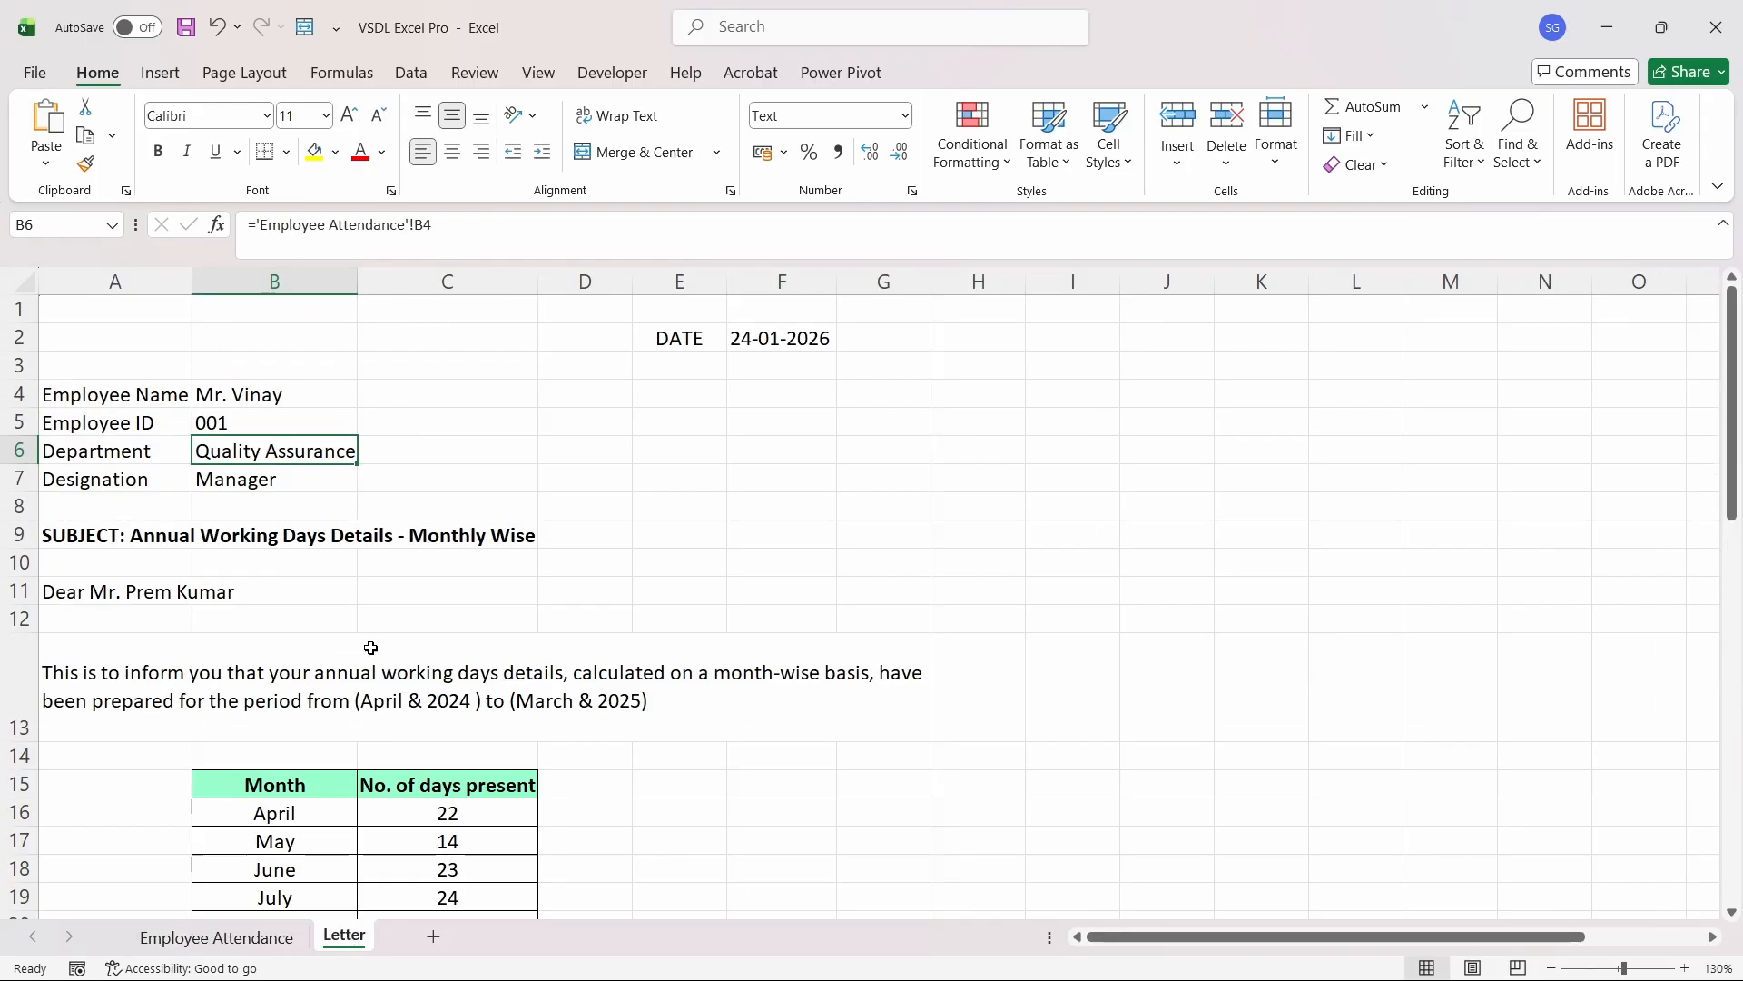
{"action": "left_click", "coordinate": [321, 477]}
{"action": "type", "text": "="}
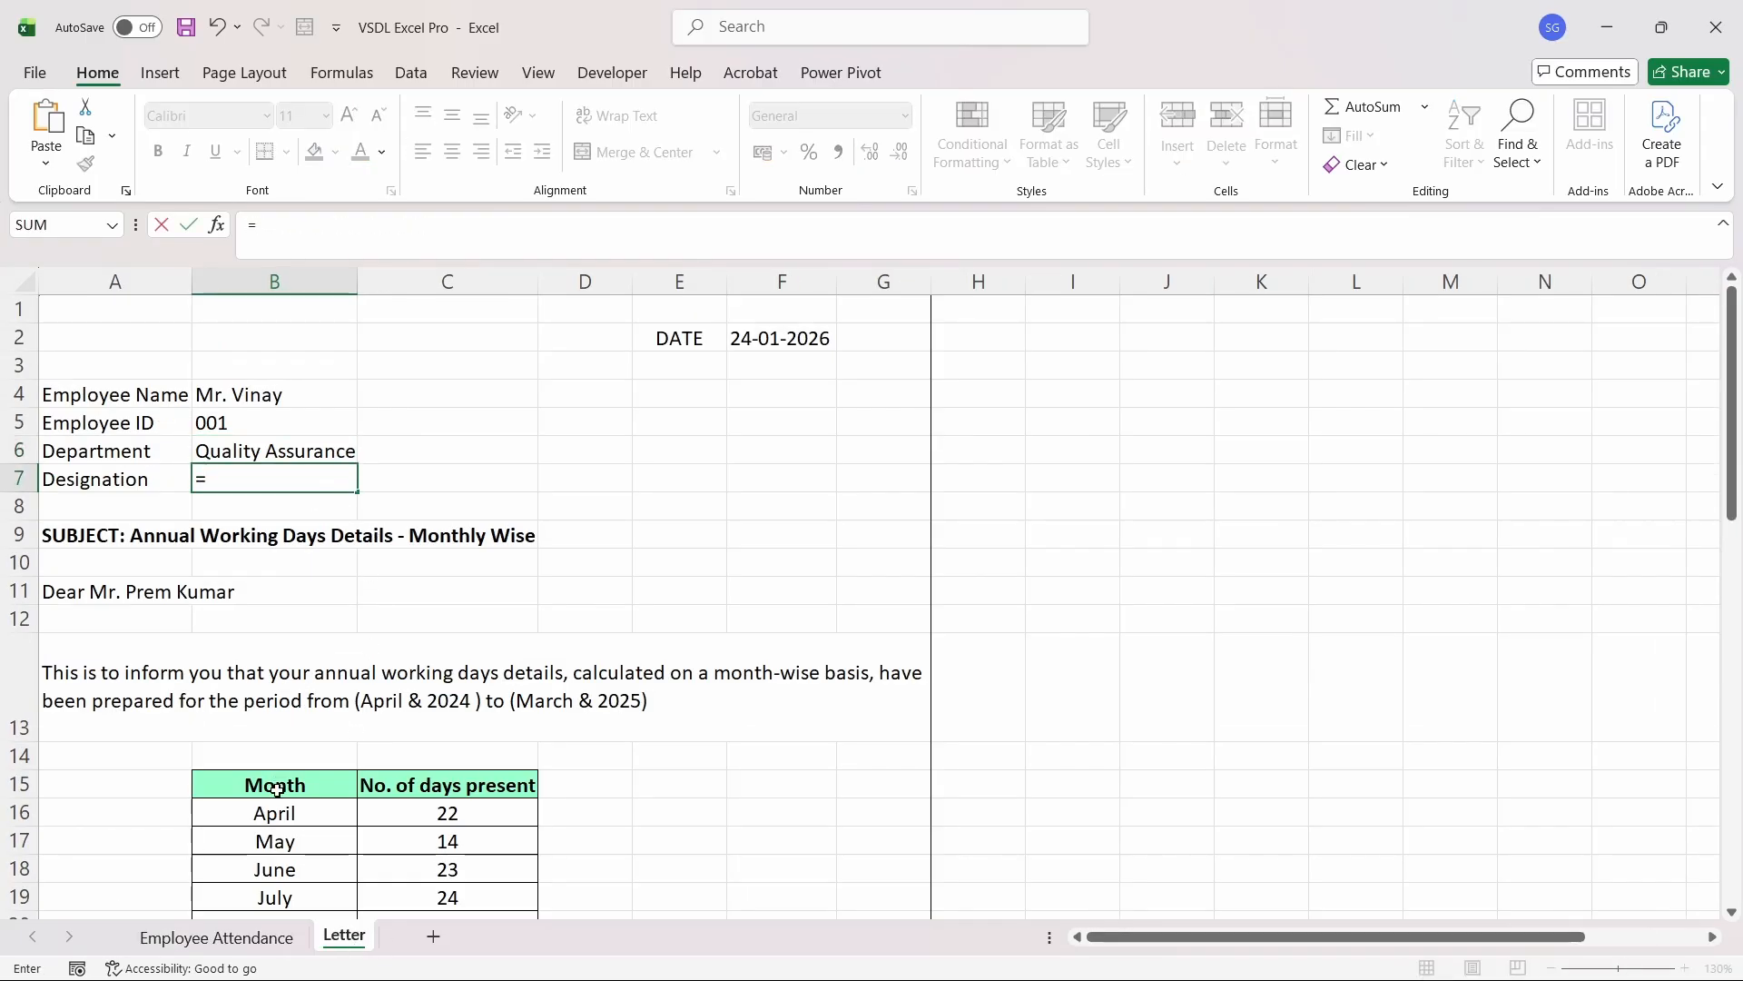
{"action": "left_click", "coordinate": [257, 936]}
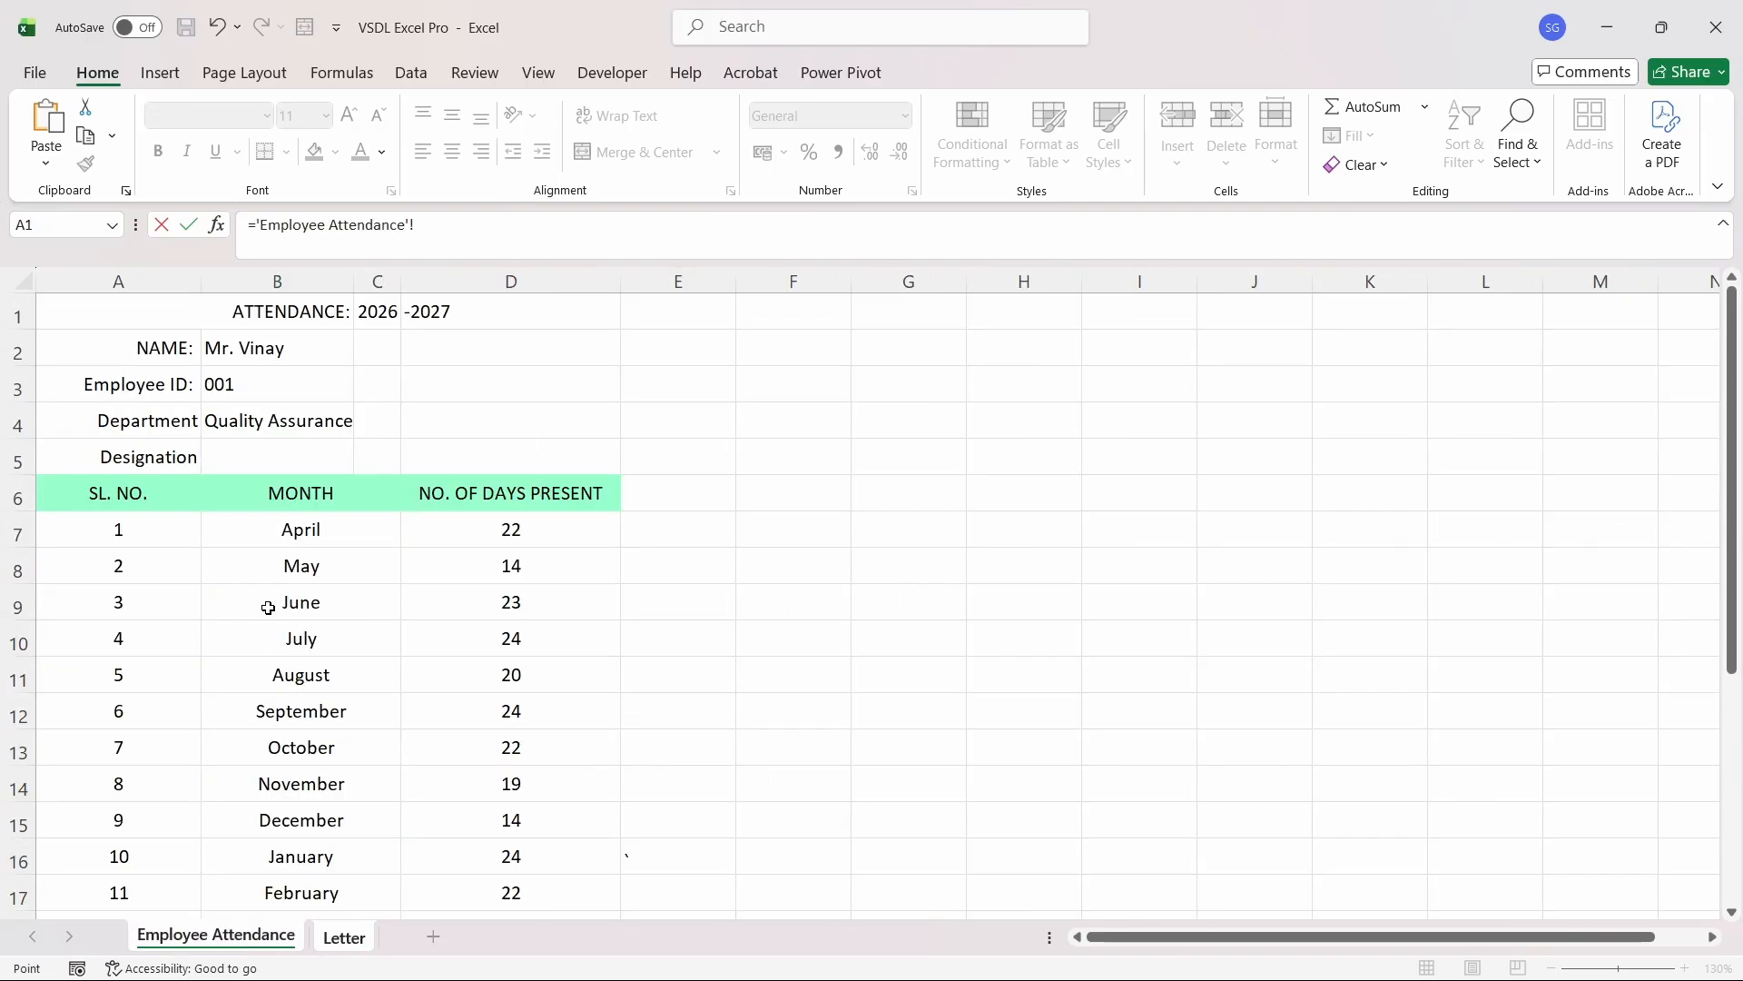
{"action": "left_click", "coordinate": [235, 445]}
{"action": "key", "text": "Return"}
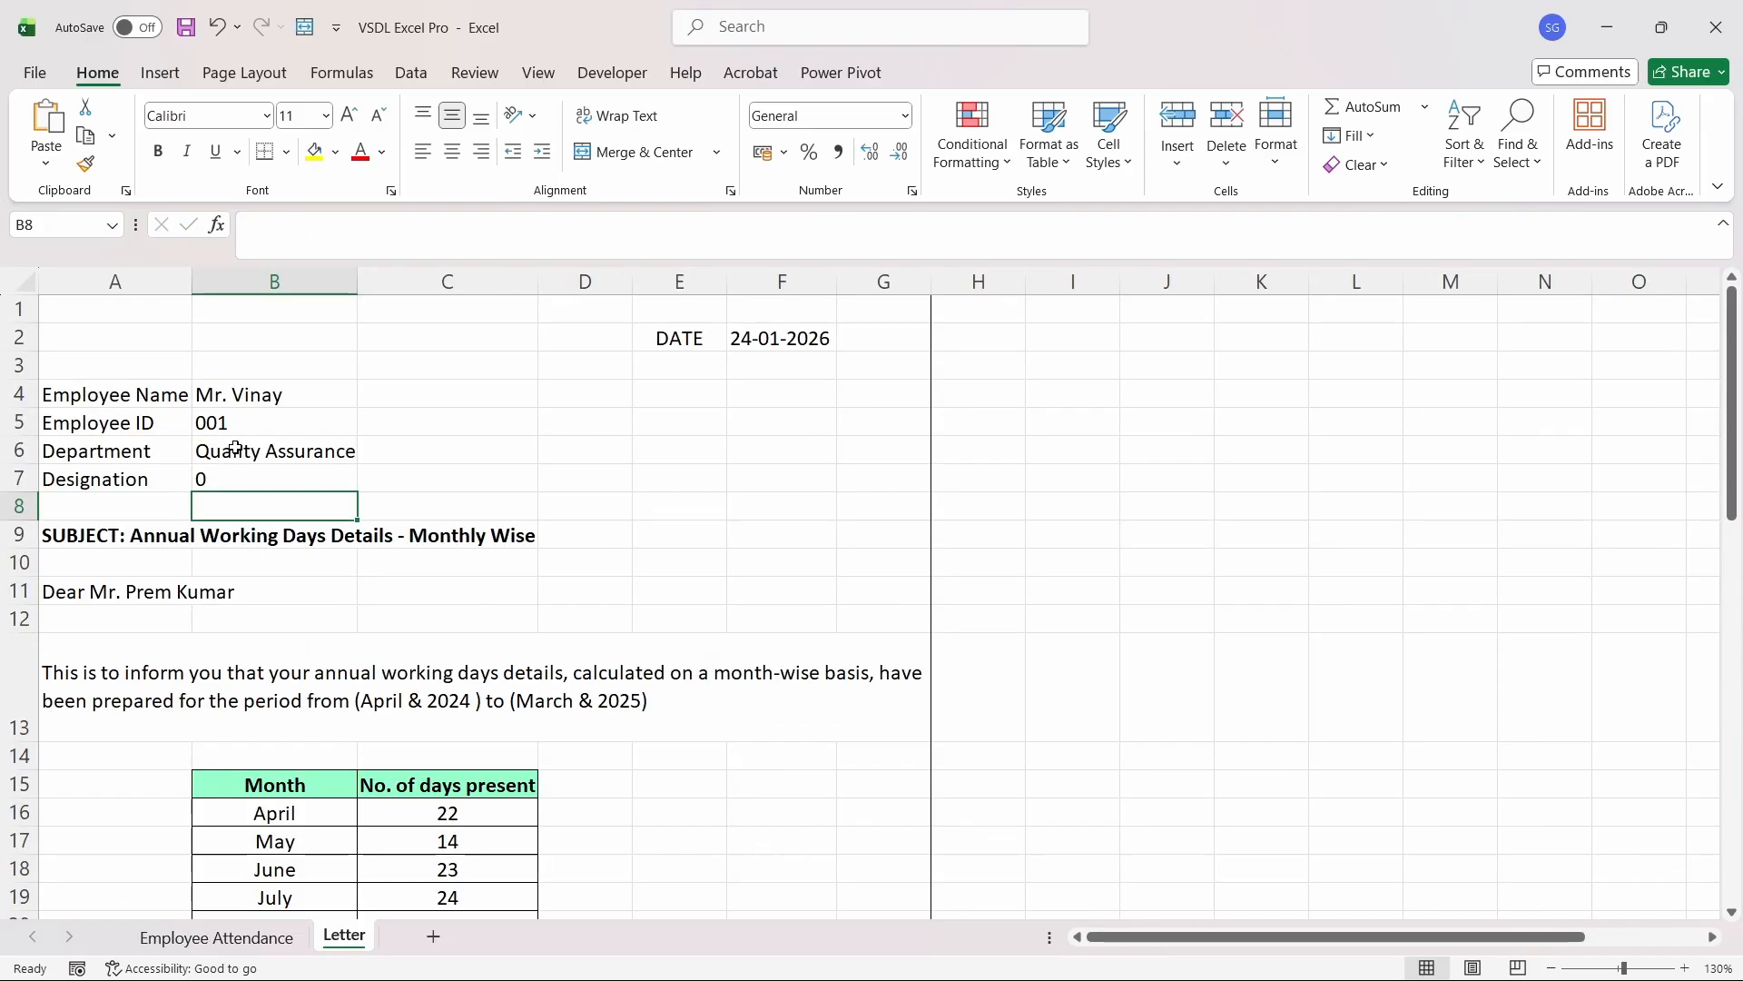
{"action": "key", "text": "Up"}
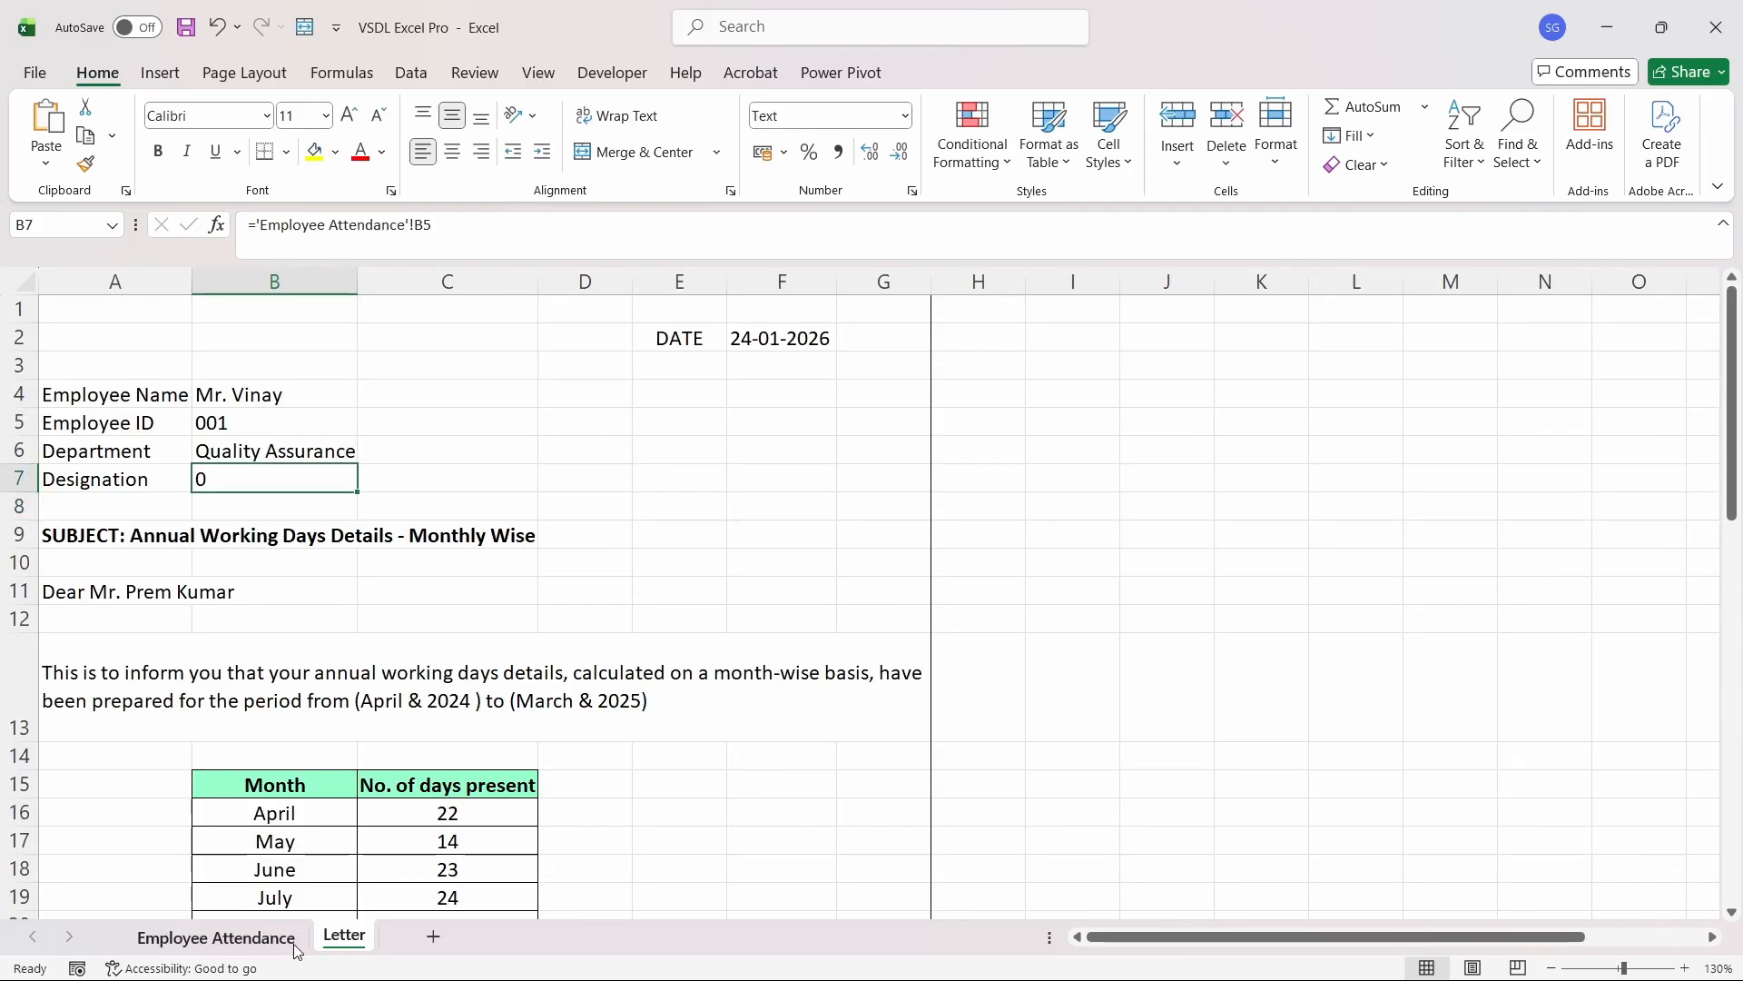
- Enter the designation "Manager" in B5 of the Employee Attendance sheet
{"action": "left_click", "coordinate": [216, 937]}
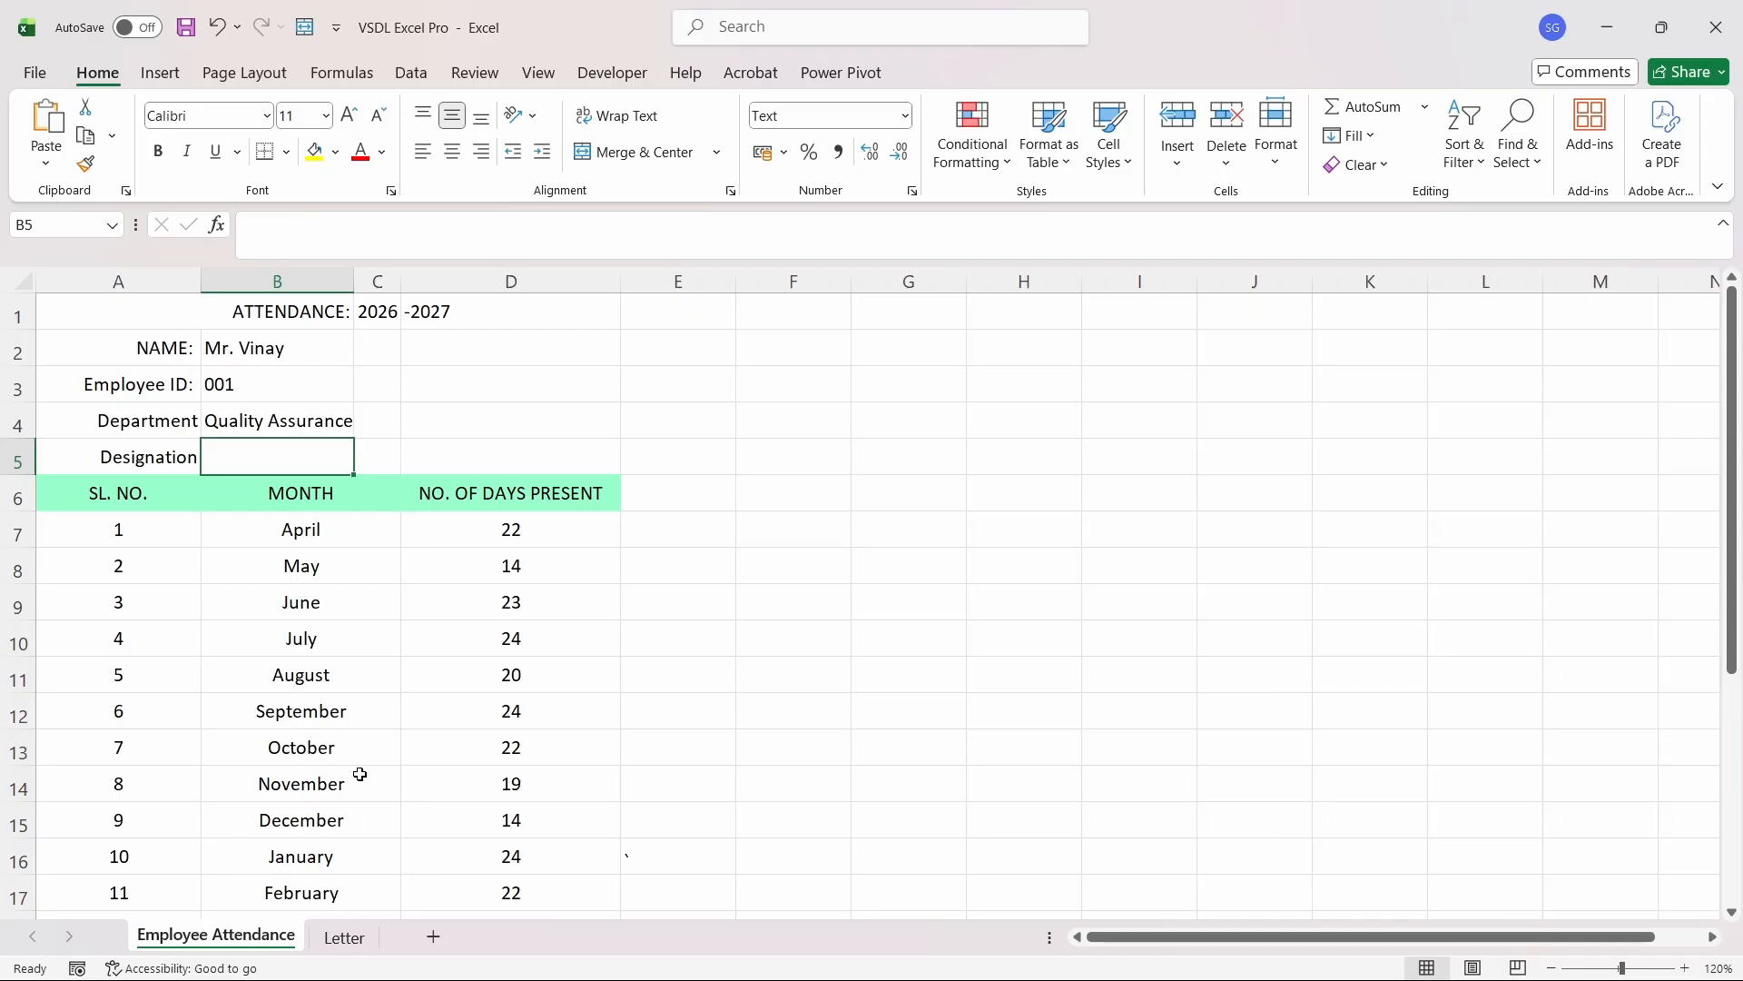
{"action": "type", "text": "Manag"}
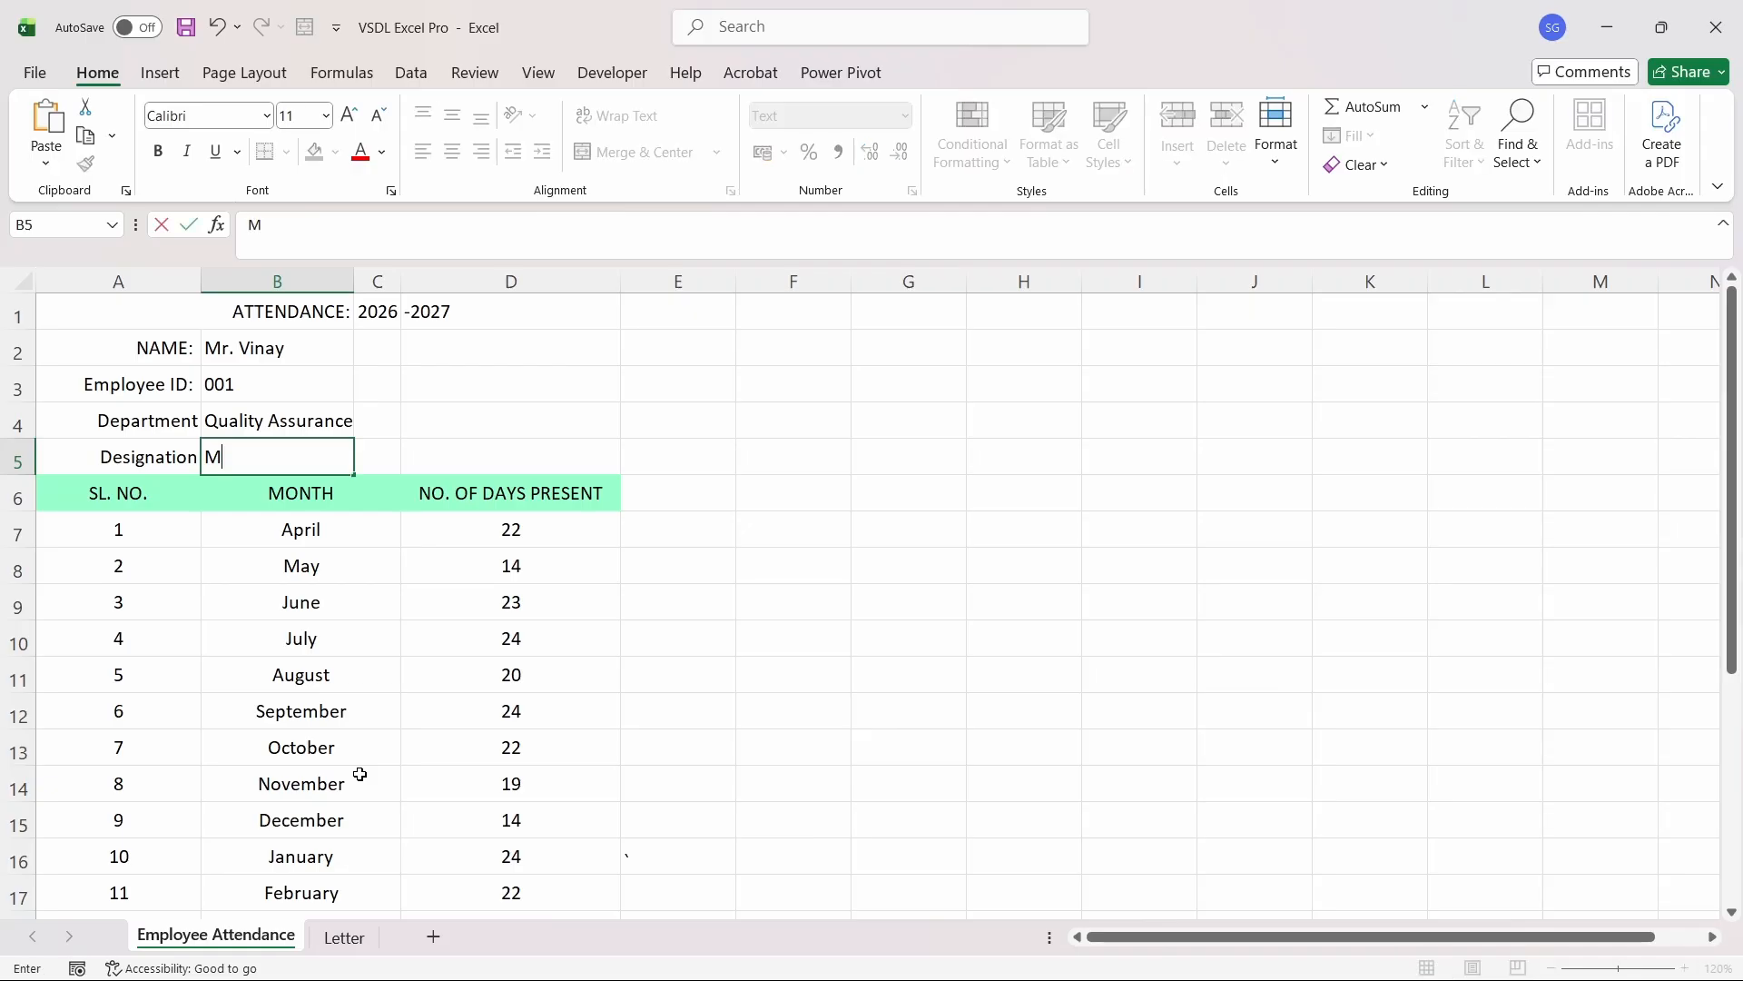
{"action": "type", "text": "er"}
{"action": "key", "text": "ctrl+Return"}
- Shorten the salutation in A11 of the Letter sheet to "Dear" and right-align it
{"action": "left_click", "coordinate": [347, 940]}
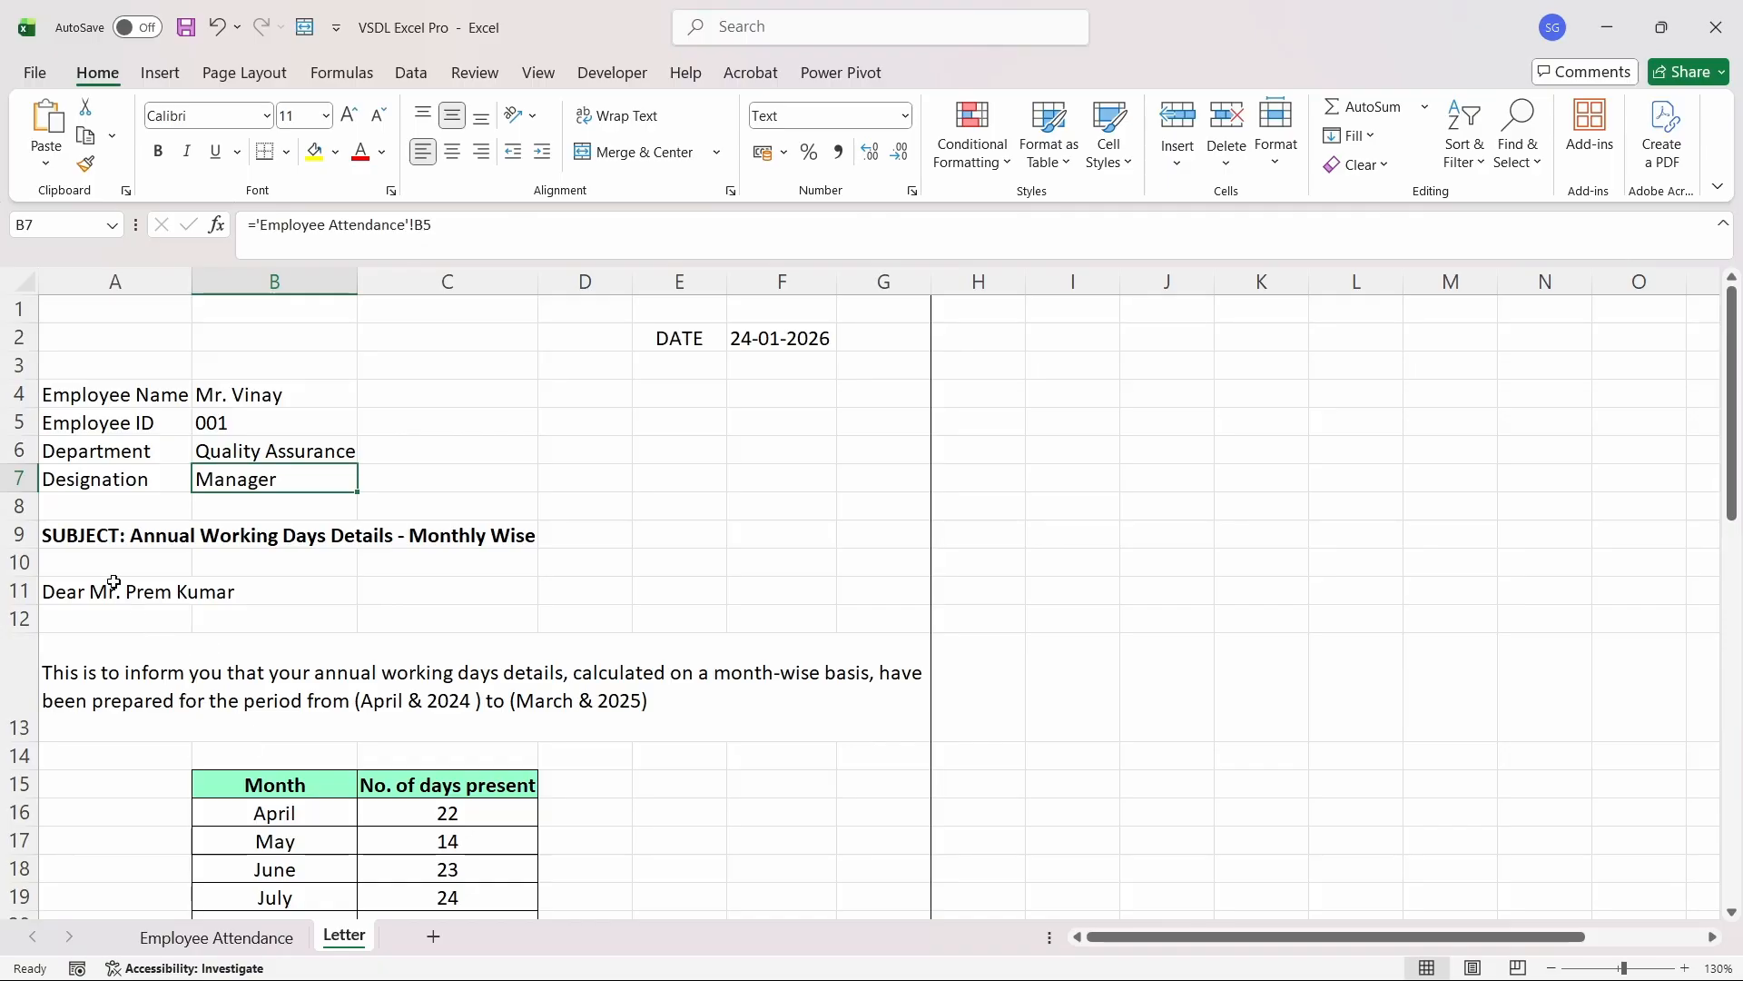
{"action": "left_click", "coordinate": [156, 623]}
{"action": "key", "text": "Up"}
{"action": "key", "text": "Up"}
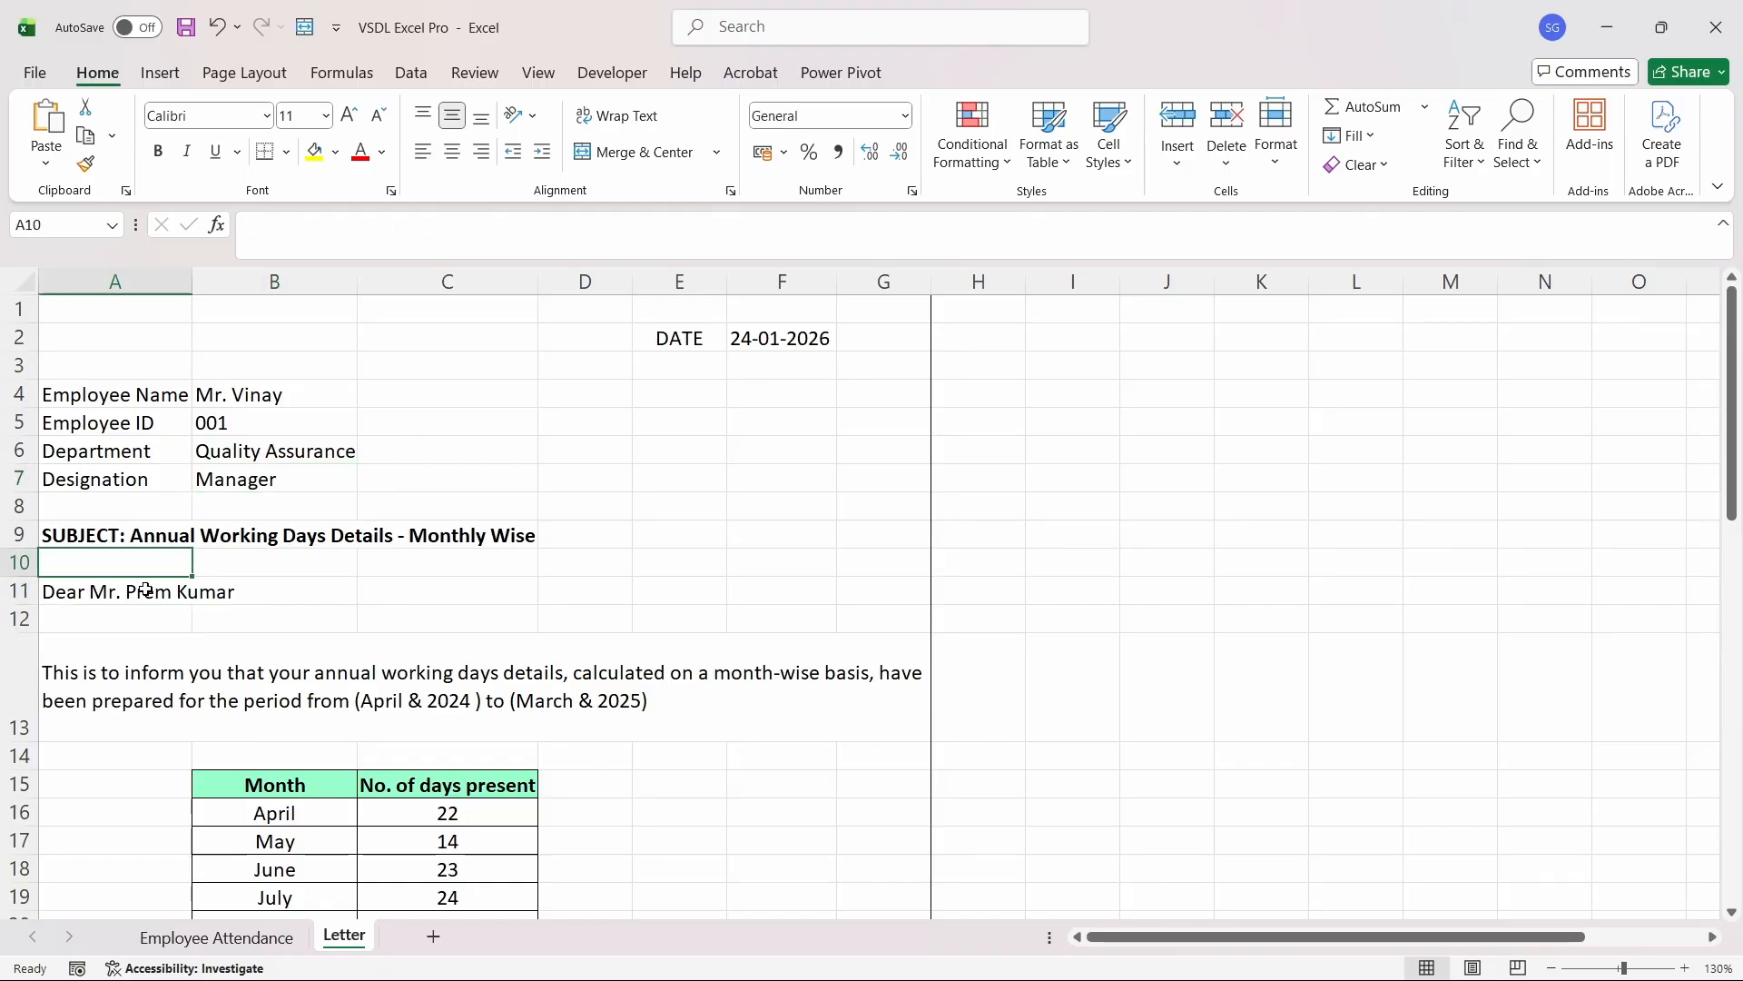
{"action": "key", "text": "Down"}
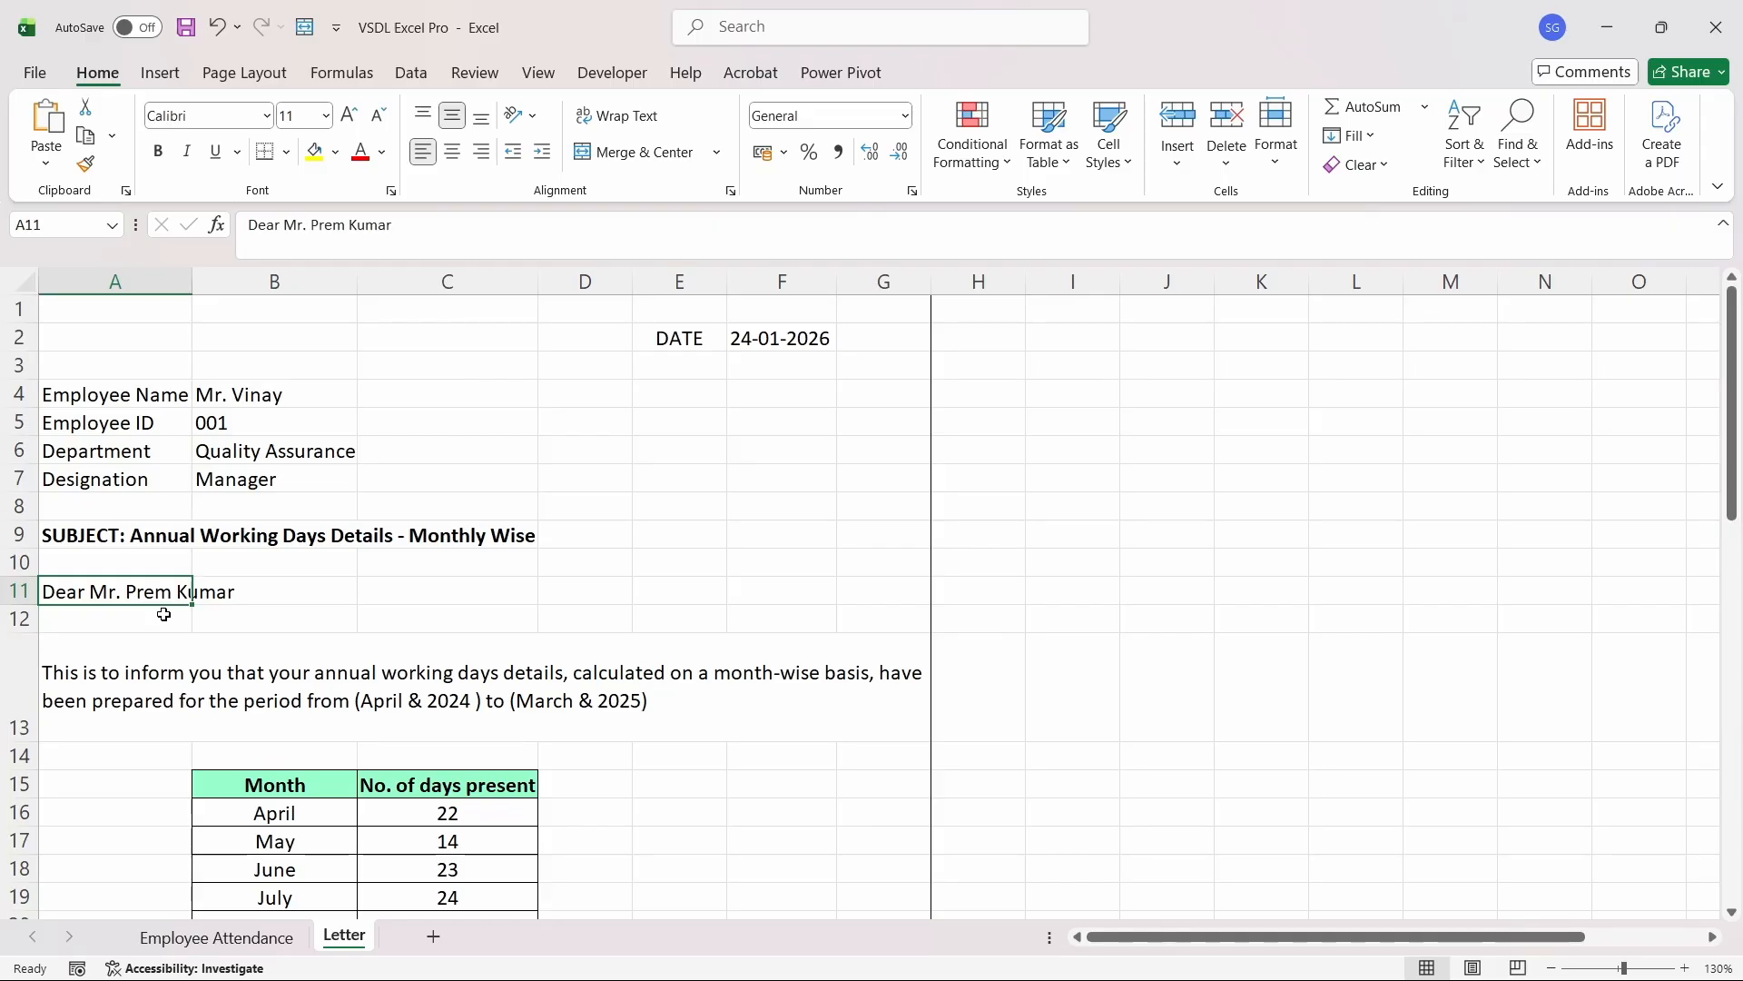
{"action": "left_click", "coordinate": [281, 225]}
{"action": "key", "text": "shift+End"}
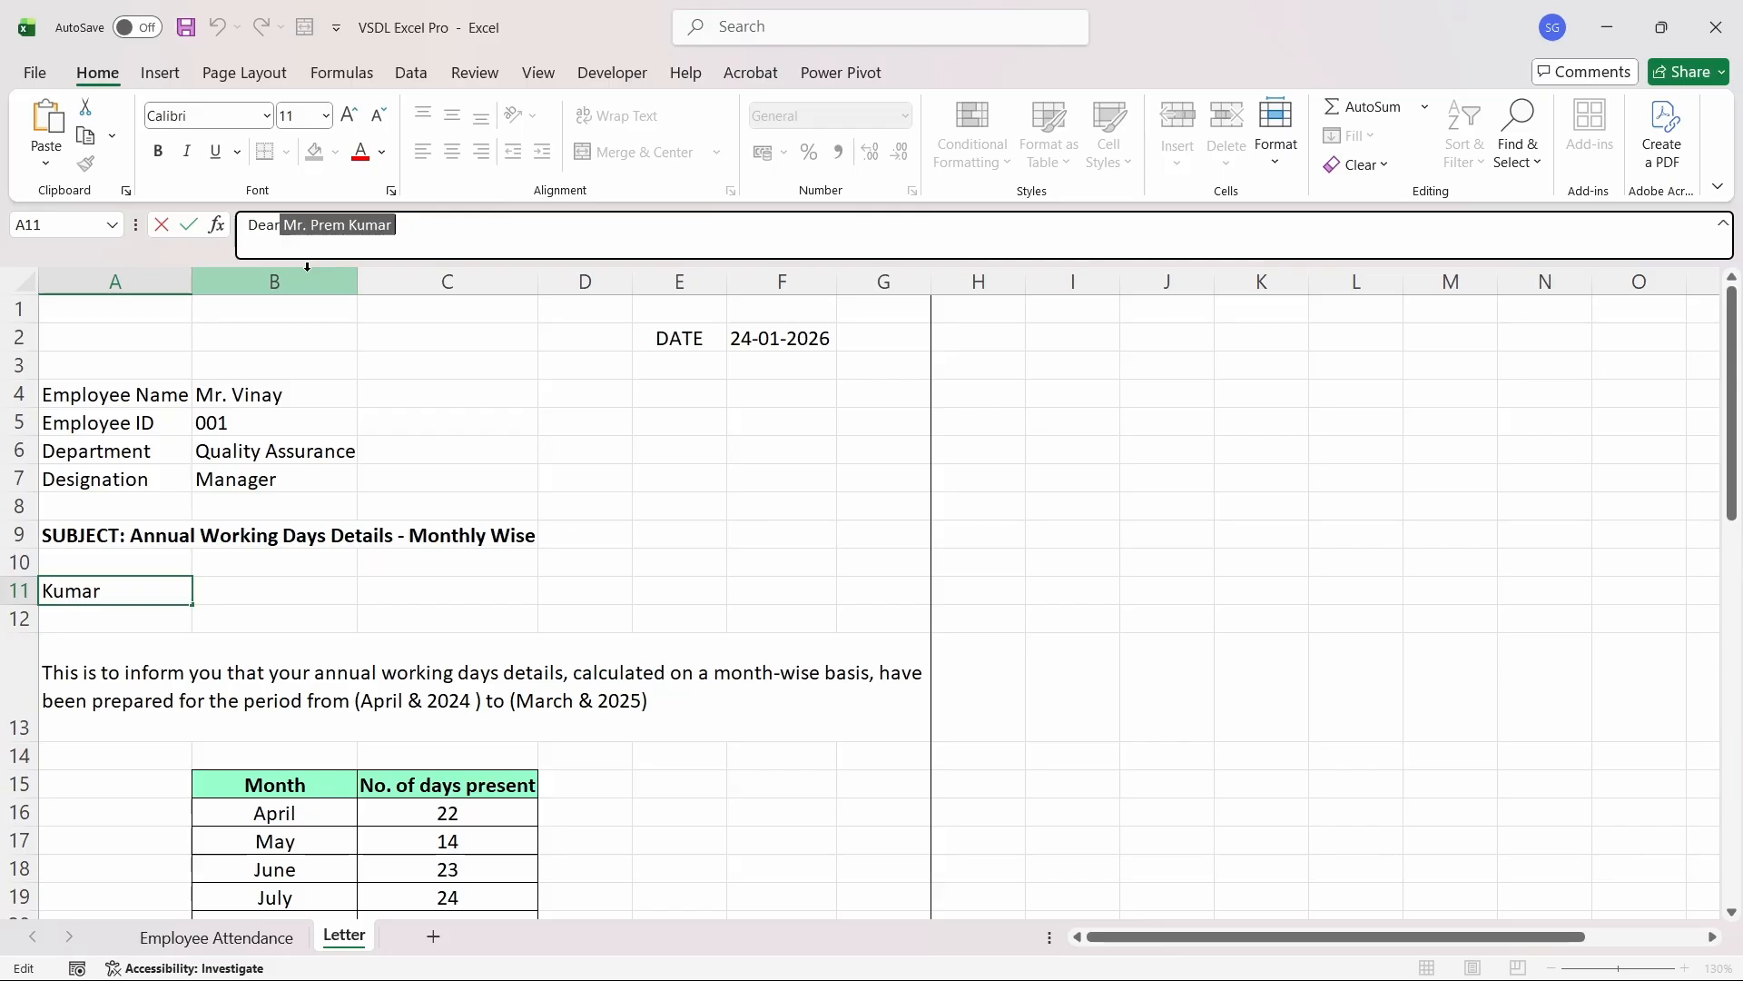
{"action": "key", "text": "Delete"}
{"action": "key", "text": "Tab"}
{"action": "key", "text": "Left"}
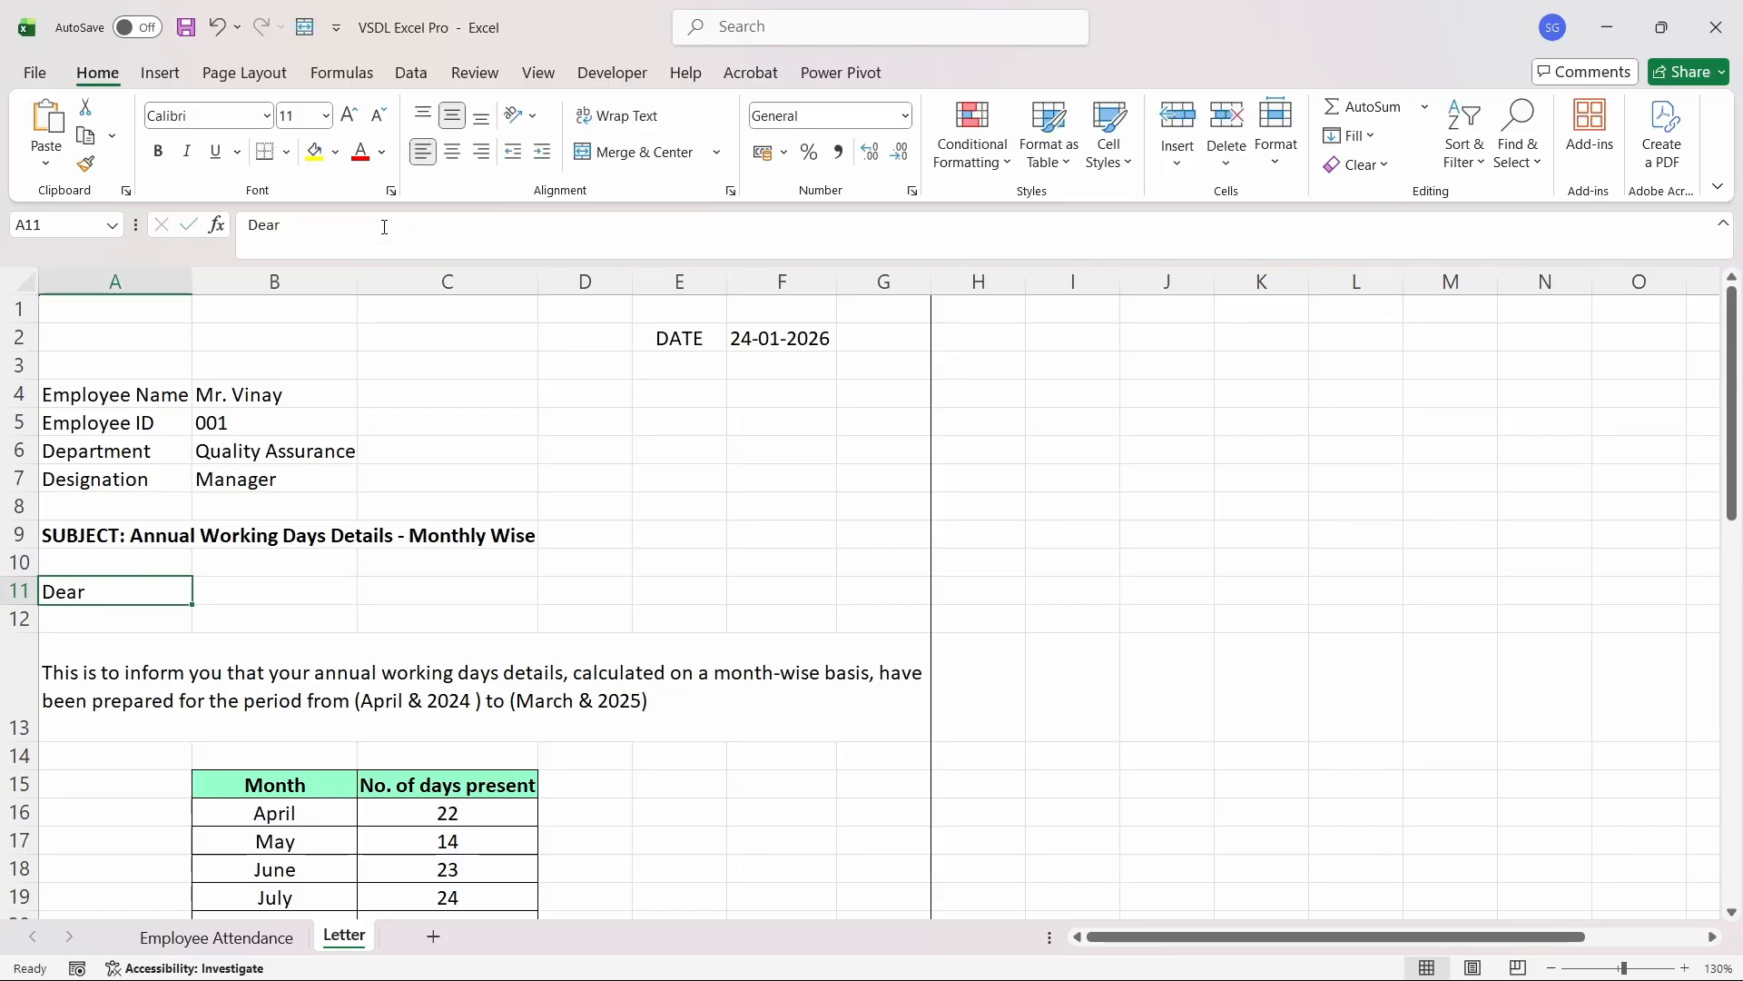
{"action": "left_click", "coordinate": [479, 161]}
- Link B11 beside the salutation on the Letter sheet to the employee name in B2 of the Employee Attendance sheet
{"action": "left_click", "coordinate": [243, 601]}
{"action": "key", "text": "Left"}
{"action": "key", "text": "Right"}
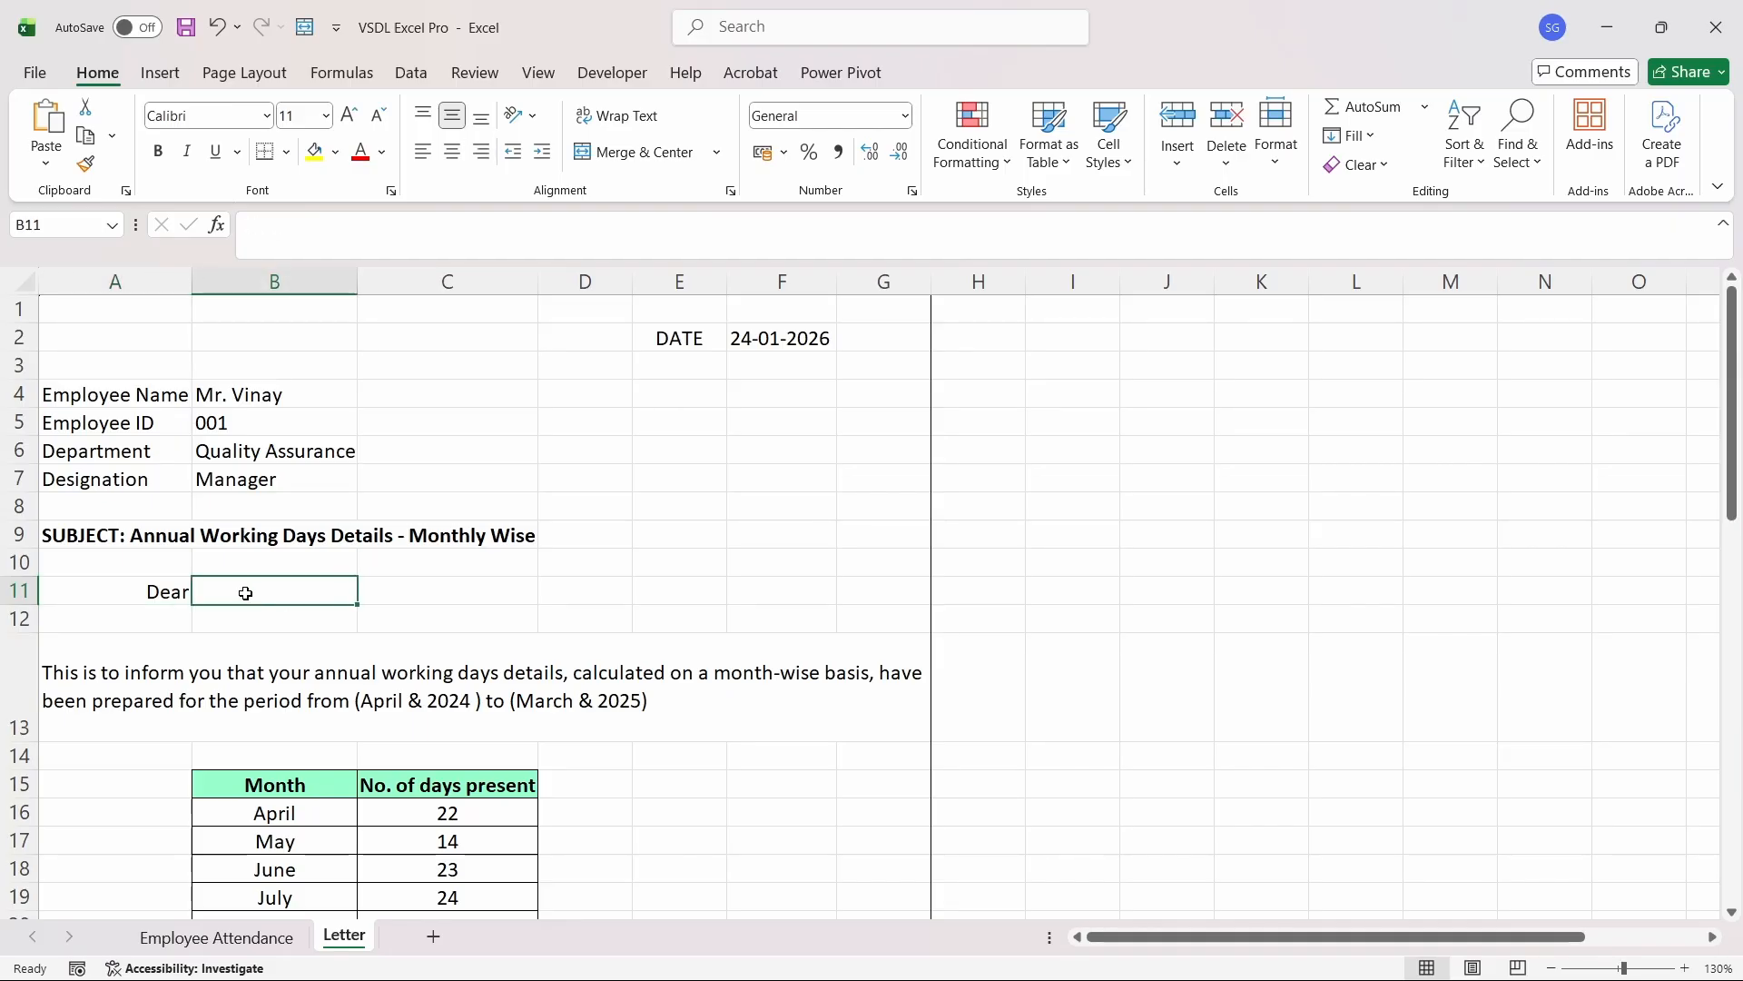
{"action": "type", "text": "="}
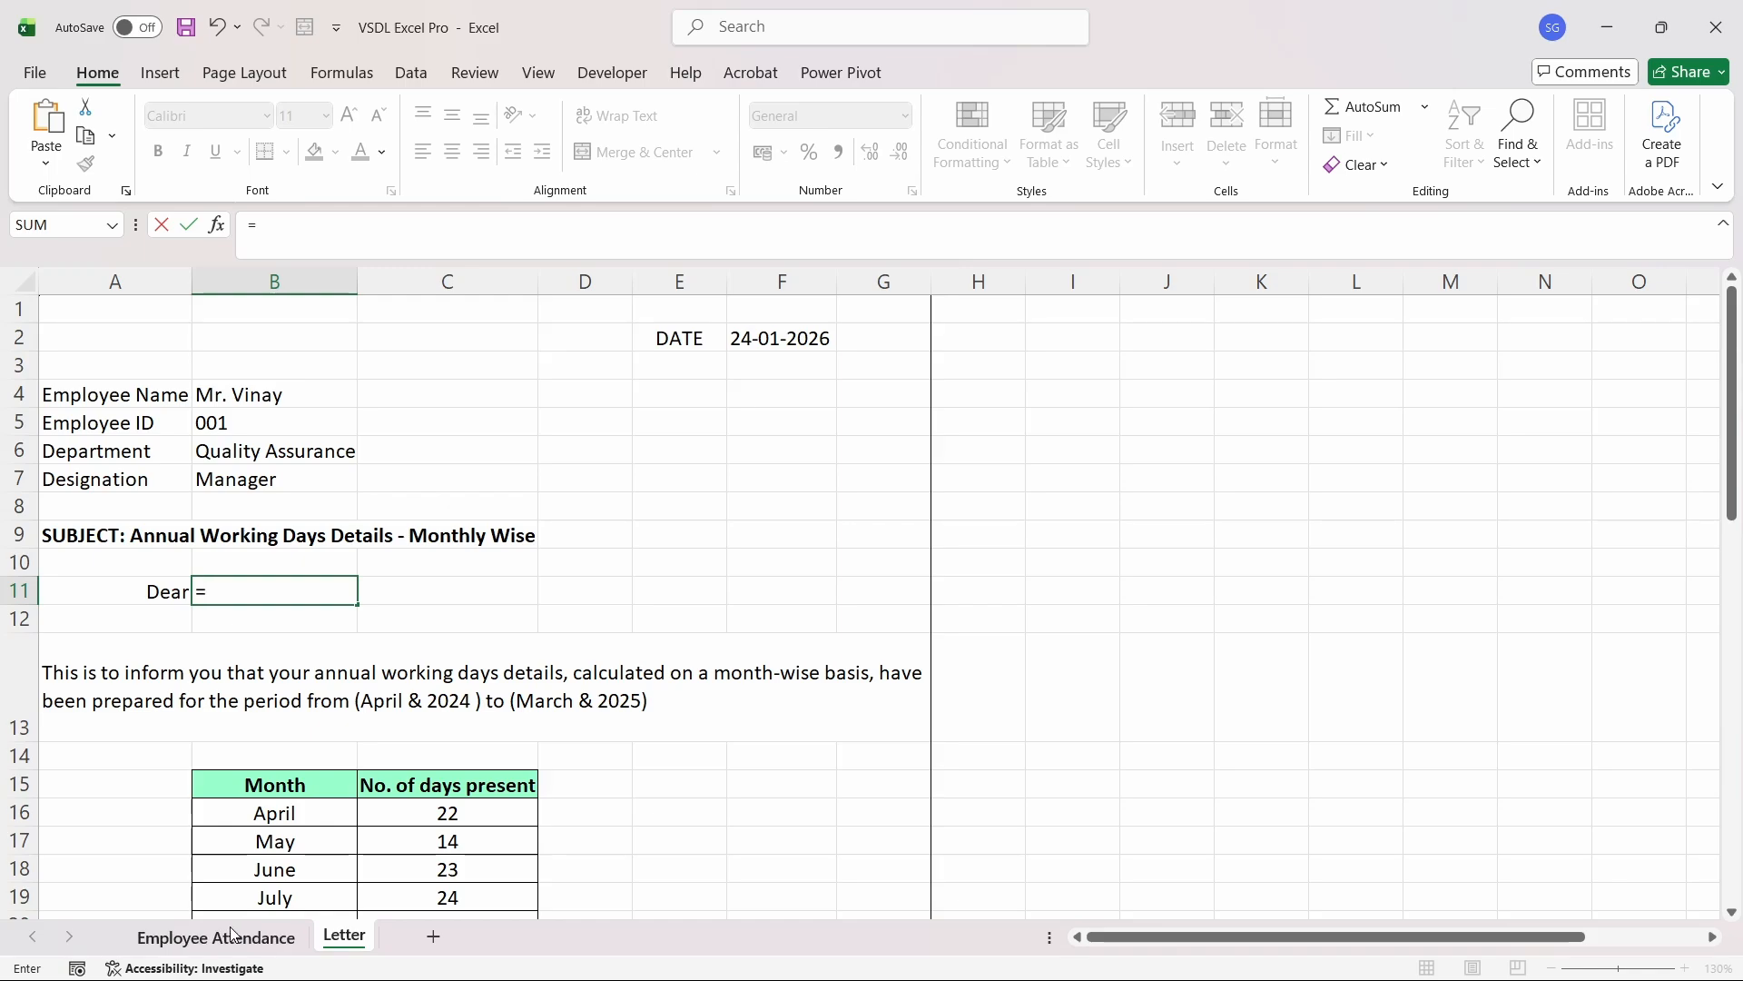
{"action": "left_click", "coordinate": [231, 935]}
{"action": "left_click", "coordinate": [230, 360]}
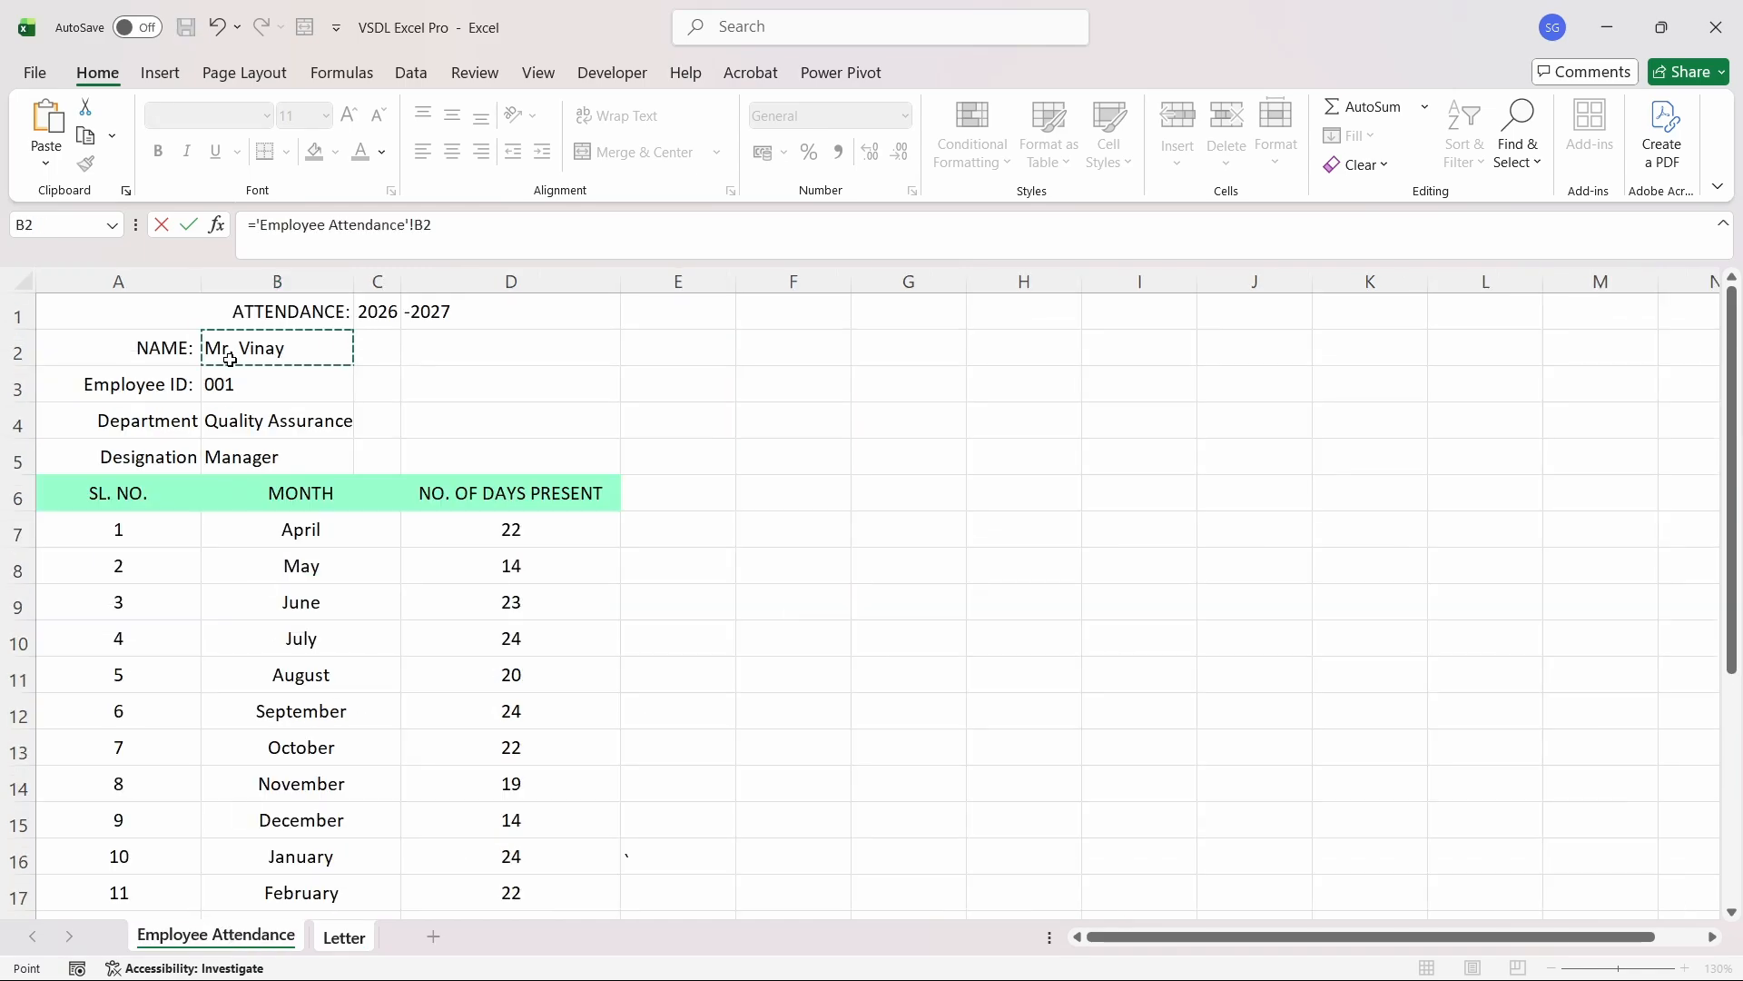
{"action": "key", "text": "Return"}
{"action": "key", "text": "Up"}
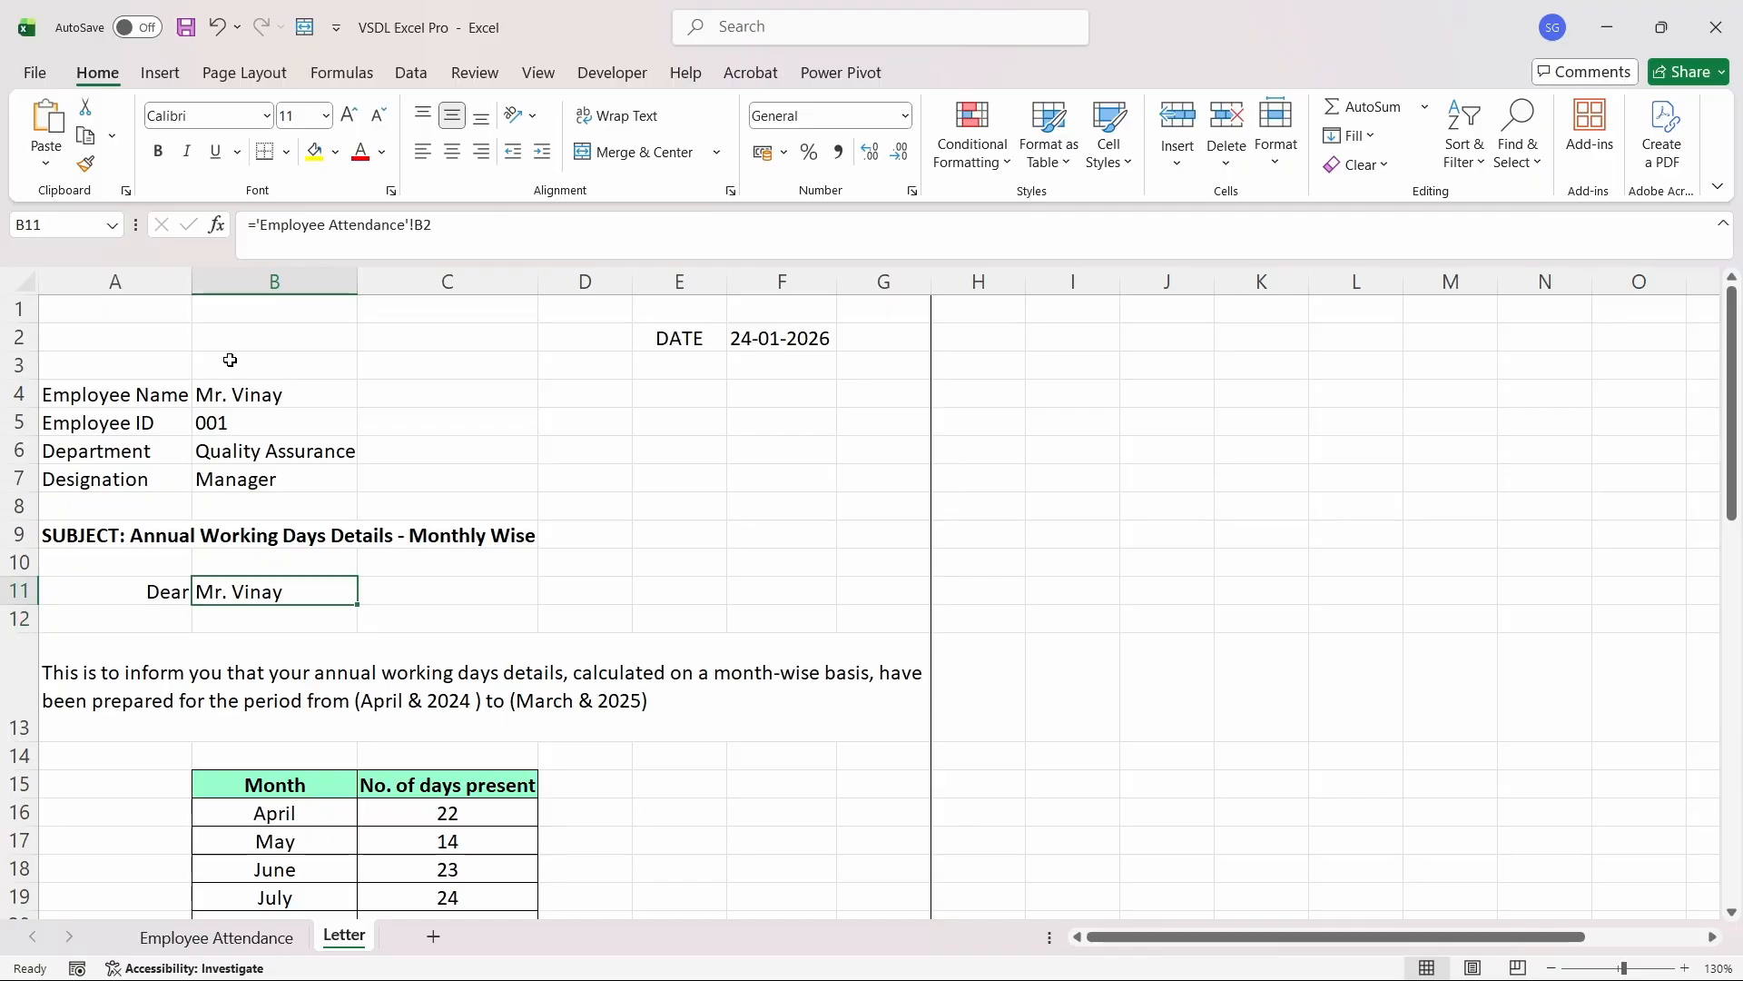
- Try centre alignment on the salutation in A11 and return it to right alignment
{"action": "key", "text": "Left"}
{"action": "key", "text": "Right"}
{"action": "key", "text": "Left"}
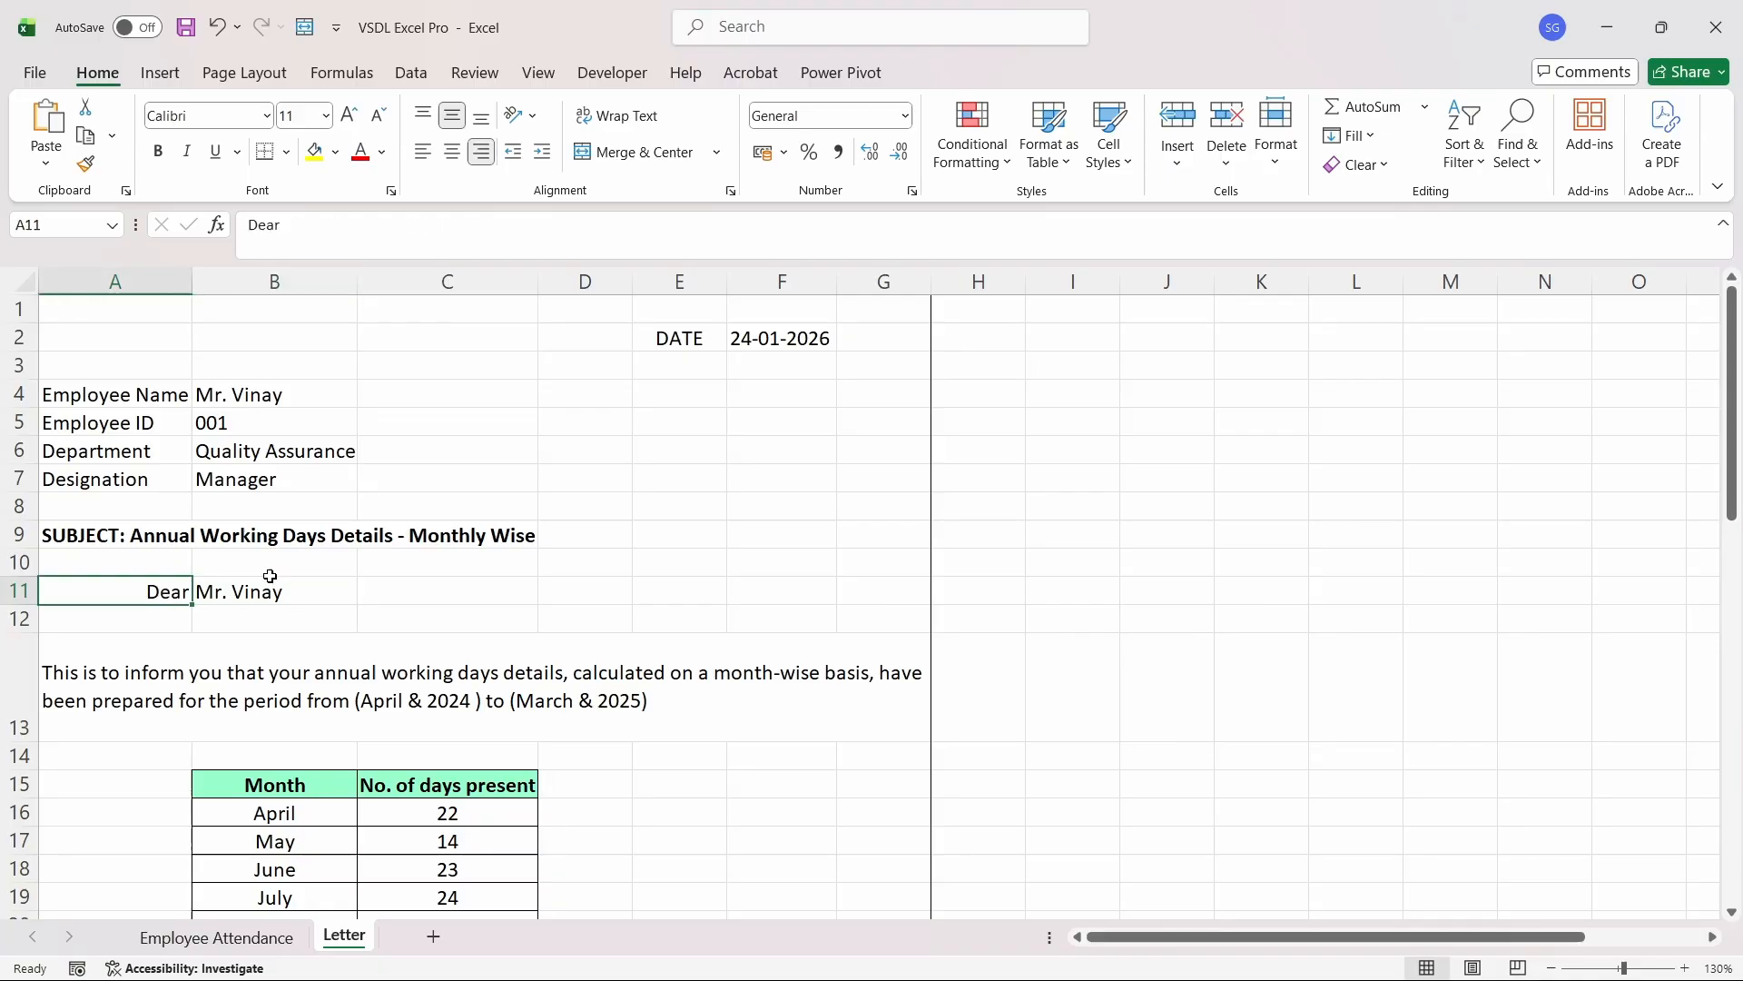
{"action": "left_click", "coordinate": [452, 156]}
{"action": "key", "text": "Down"}
{"action": "key", "text": "Up"}
{"action": "key", "text": "Down"}
{"action": "key", "text": "Up"}
{"action": "left_click", "coordinate": [484, 161]}
- Try centre alignment on the linked employee name in B11, ending with it right-aligned
{"action": "key", "text": "Right"}
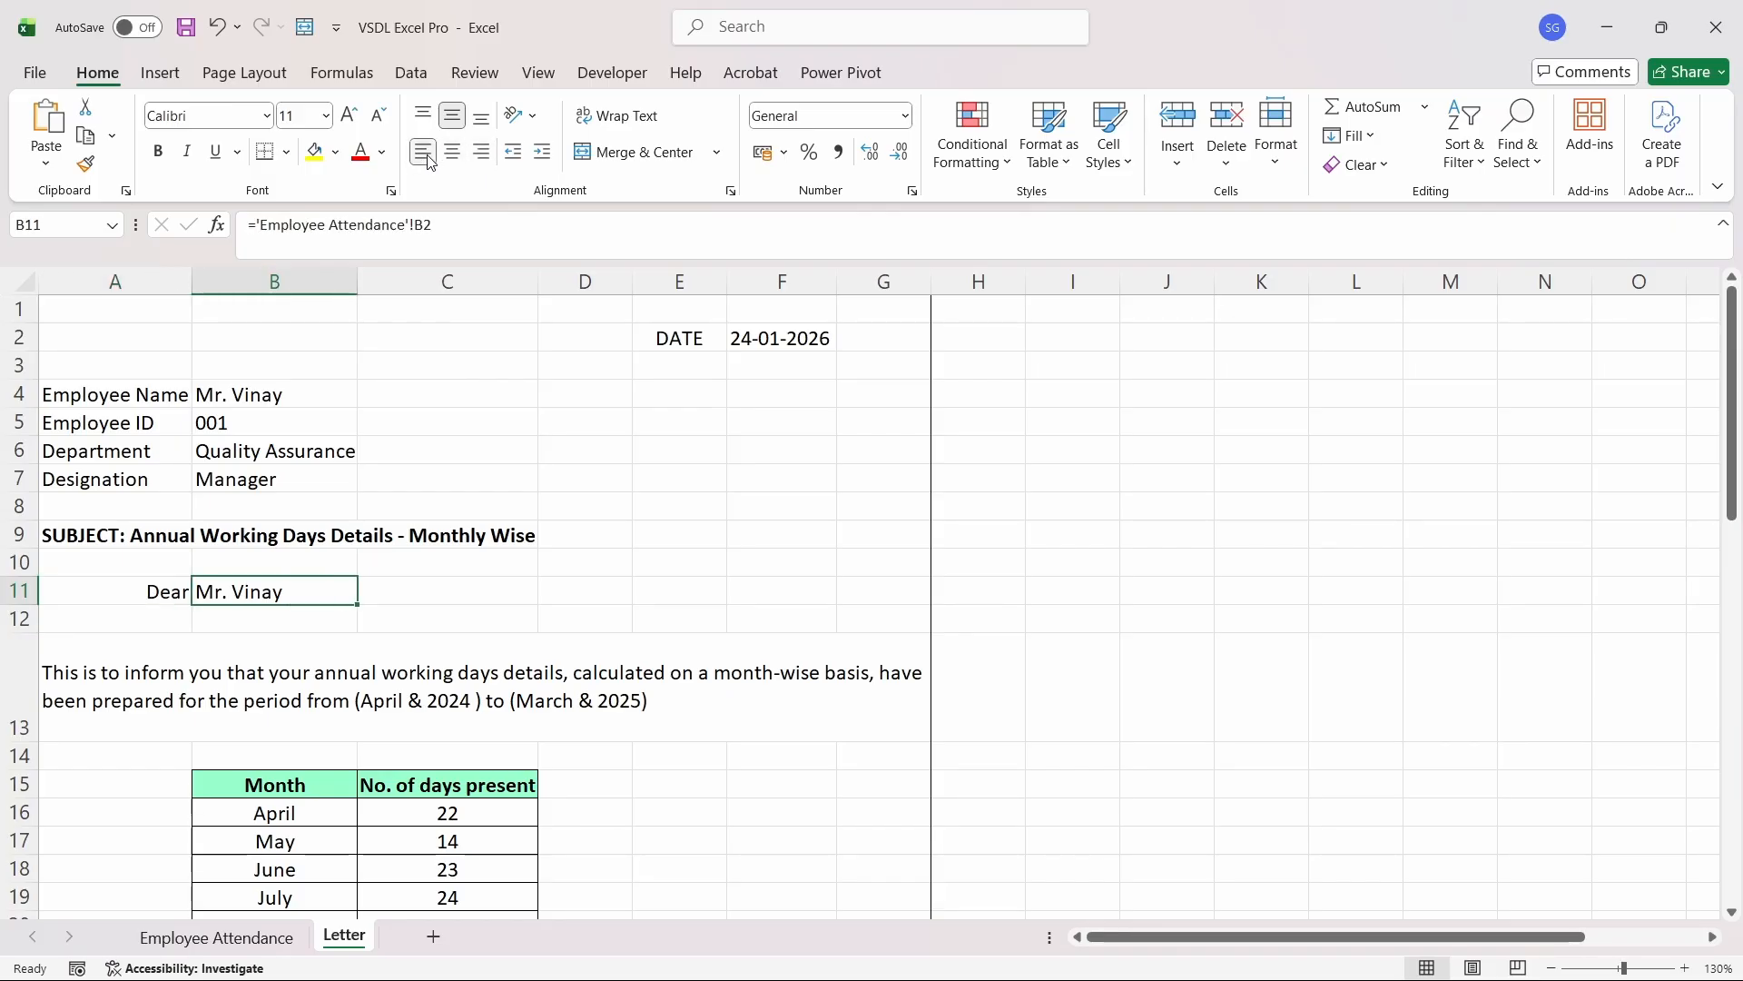
{"action": "left_click", "coordinate": [457, 160]}
{"action": "left_click", "coordinate": [480, 155]}
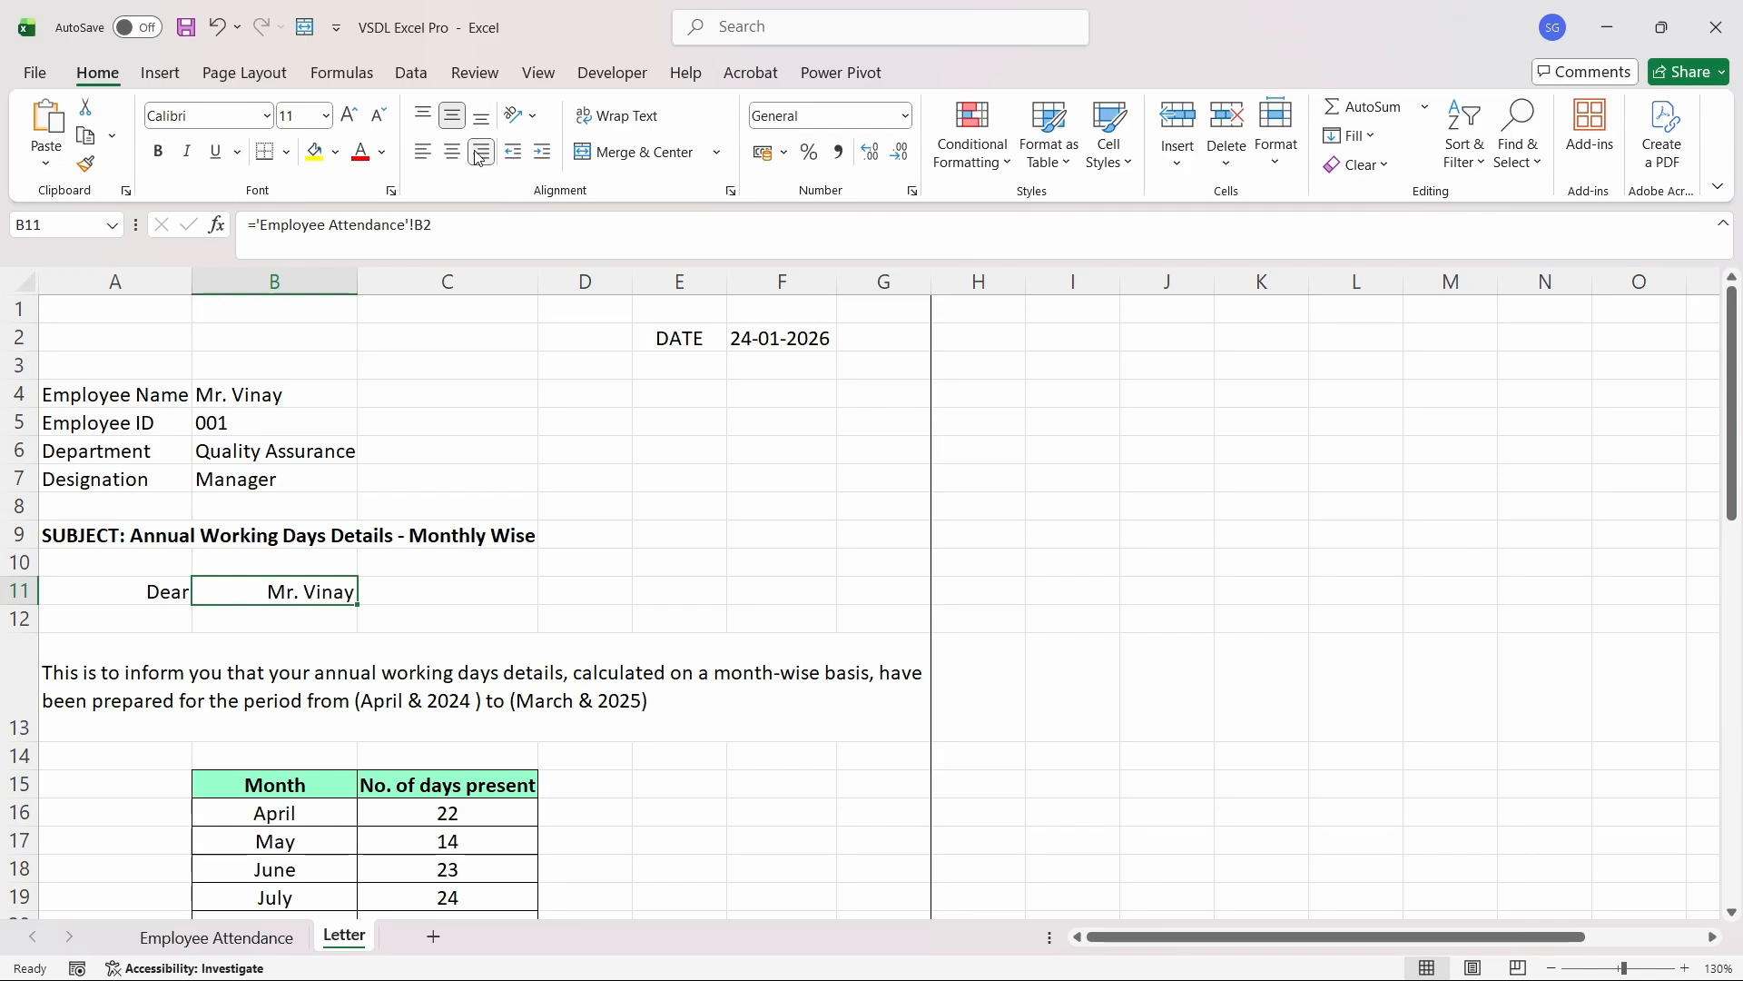
- Left-align the linked employee name in B11 of the Letter sheet
{"action": "left_click", "coordinate": [429, 165]}
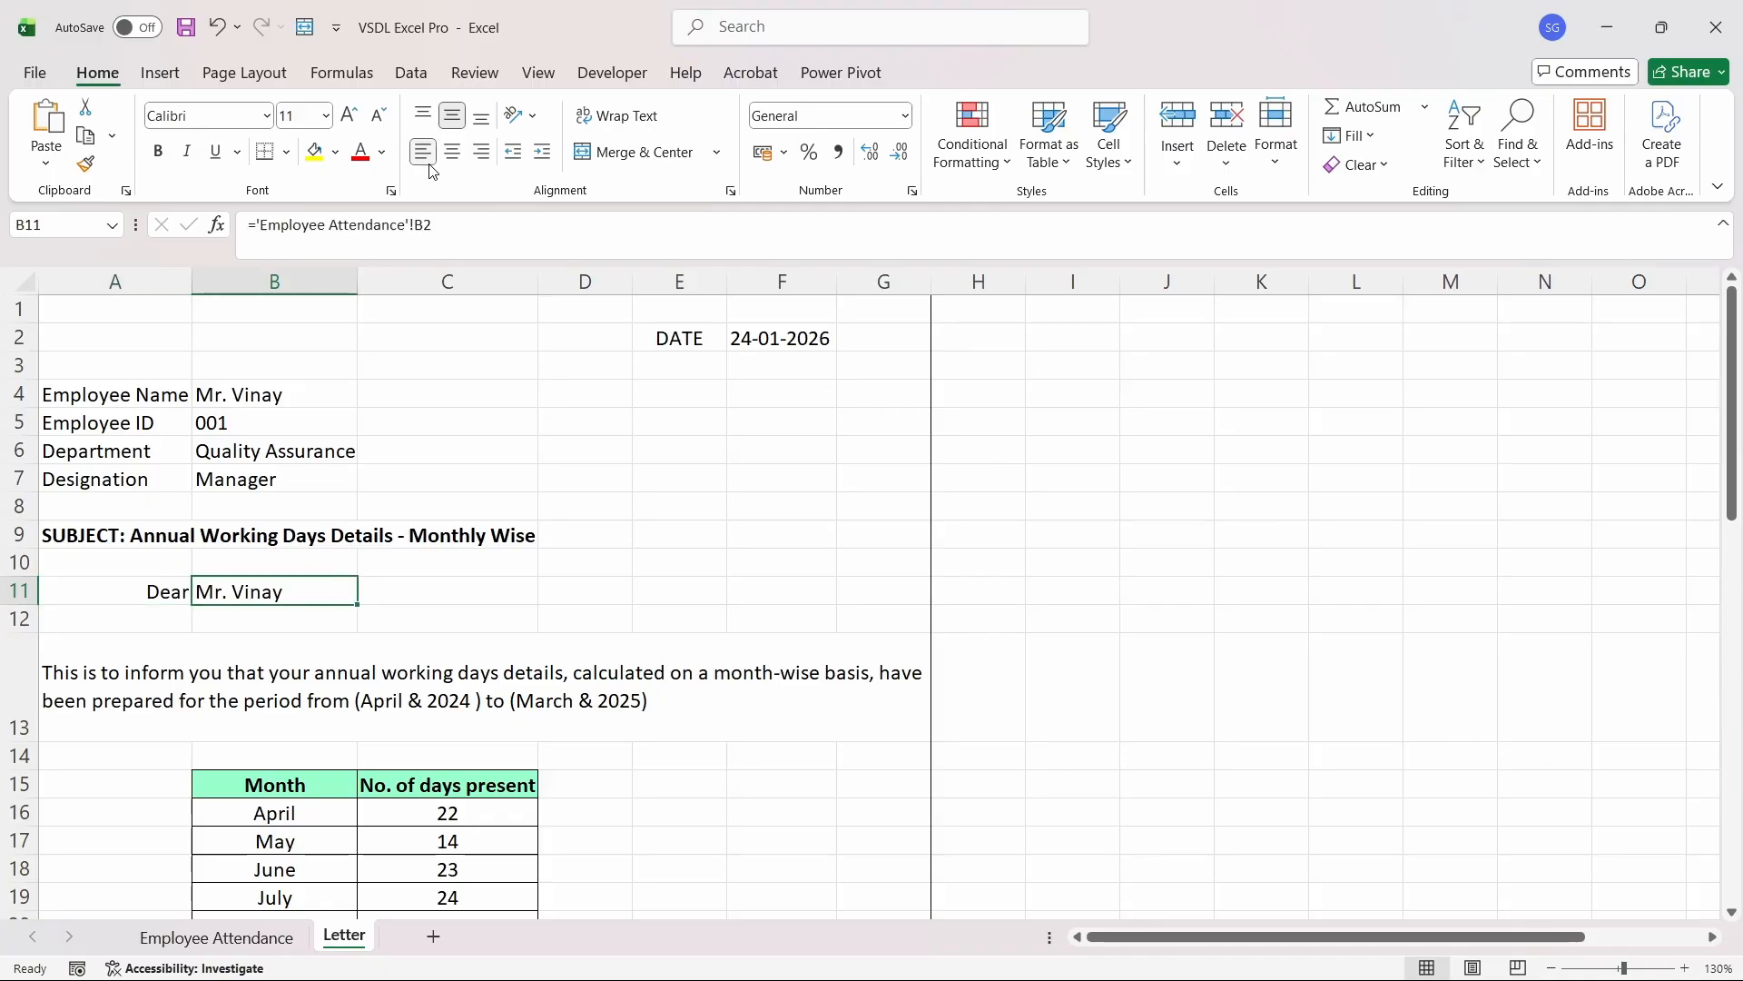
{"action": "key", "text": "Down"}
{"action": "key", "text": "Down"}
{"action": "key", "text": "Down"}
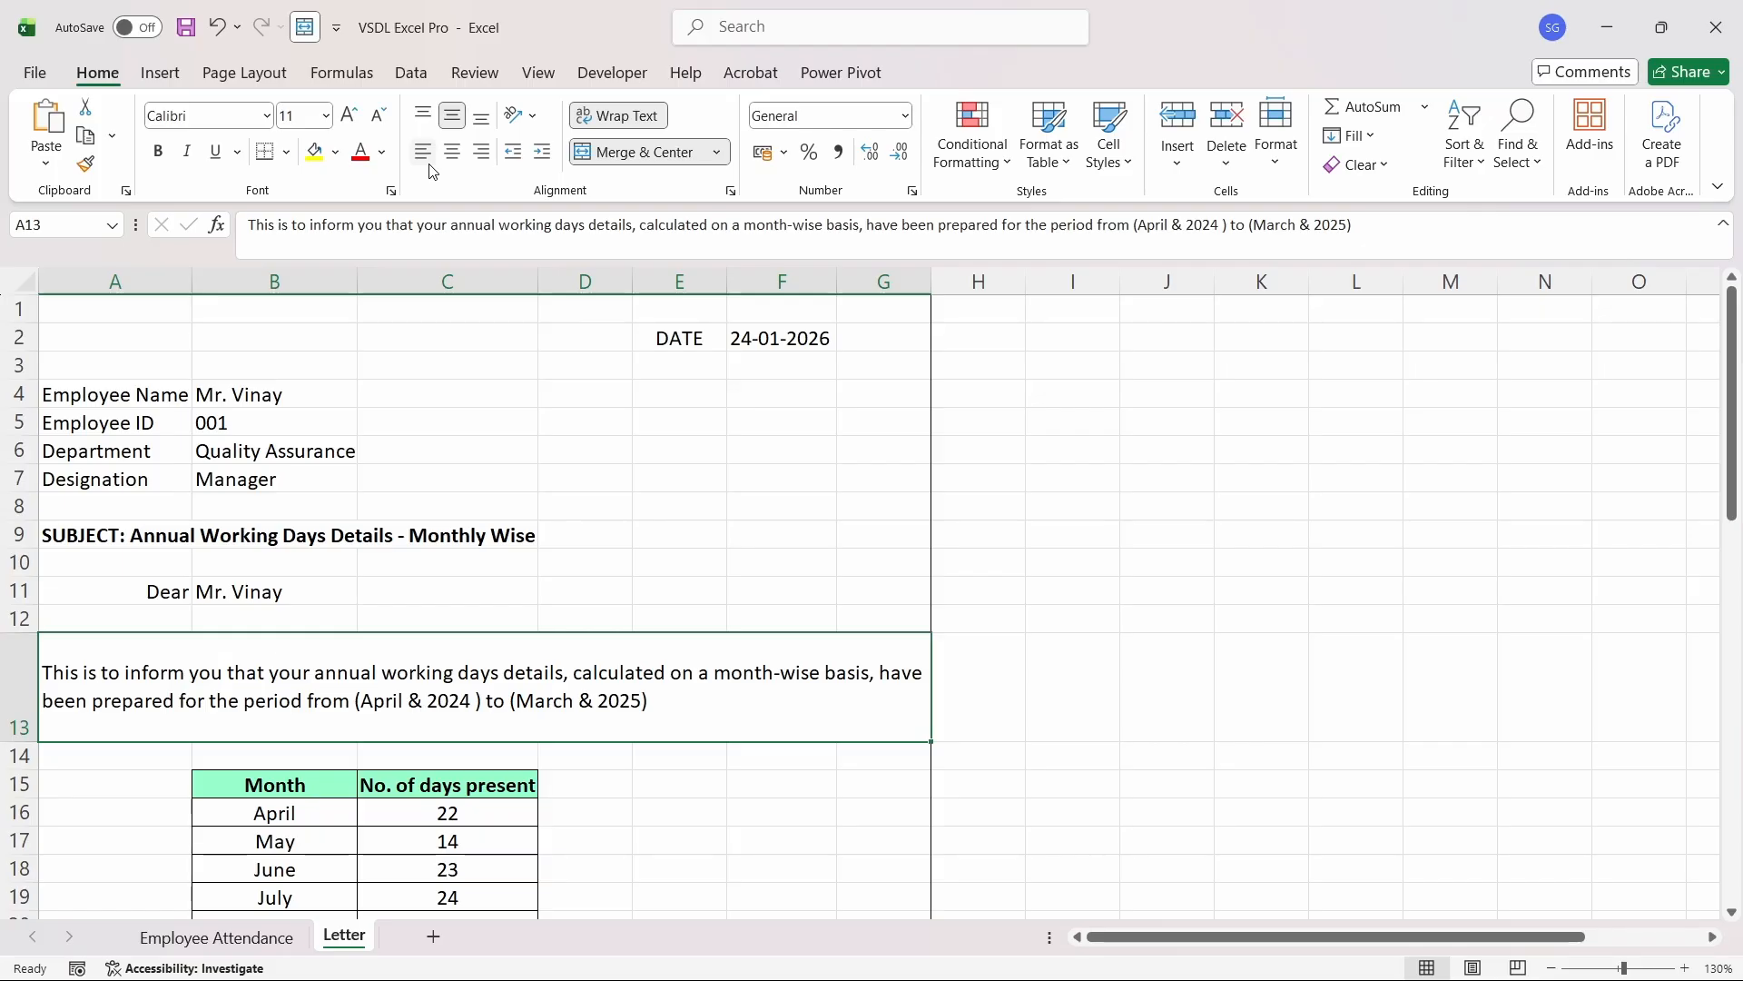
- Review the period wording in the body paragraph in A13 and the month-wise attendance table below it
{"action": "key", "text": "Down"}
{"action": "key", "text": "Down"}
{"action": "key", "text": "Down"}
{"action": "key", "text": "Down"}
{"action": "key", "text": "Down"}
{"action": "key", "text": "Down"}
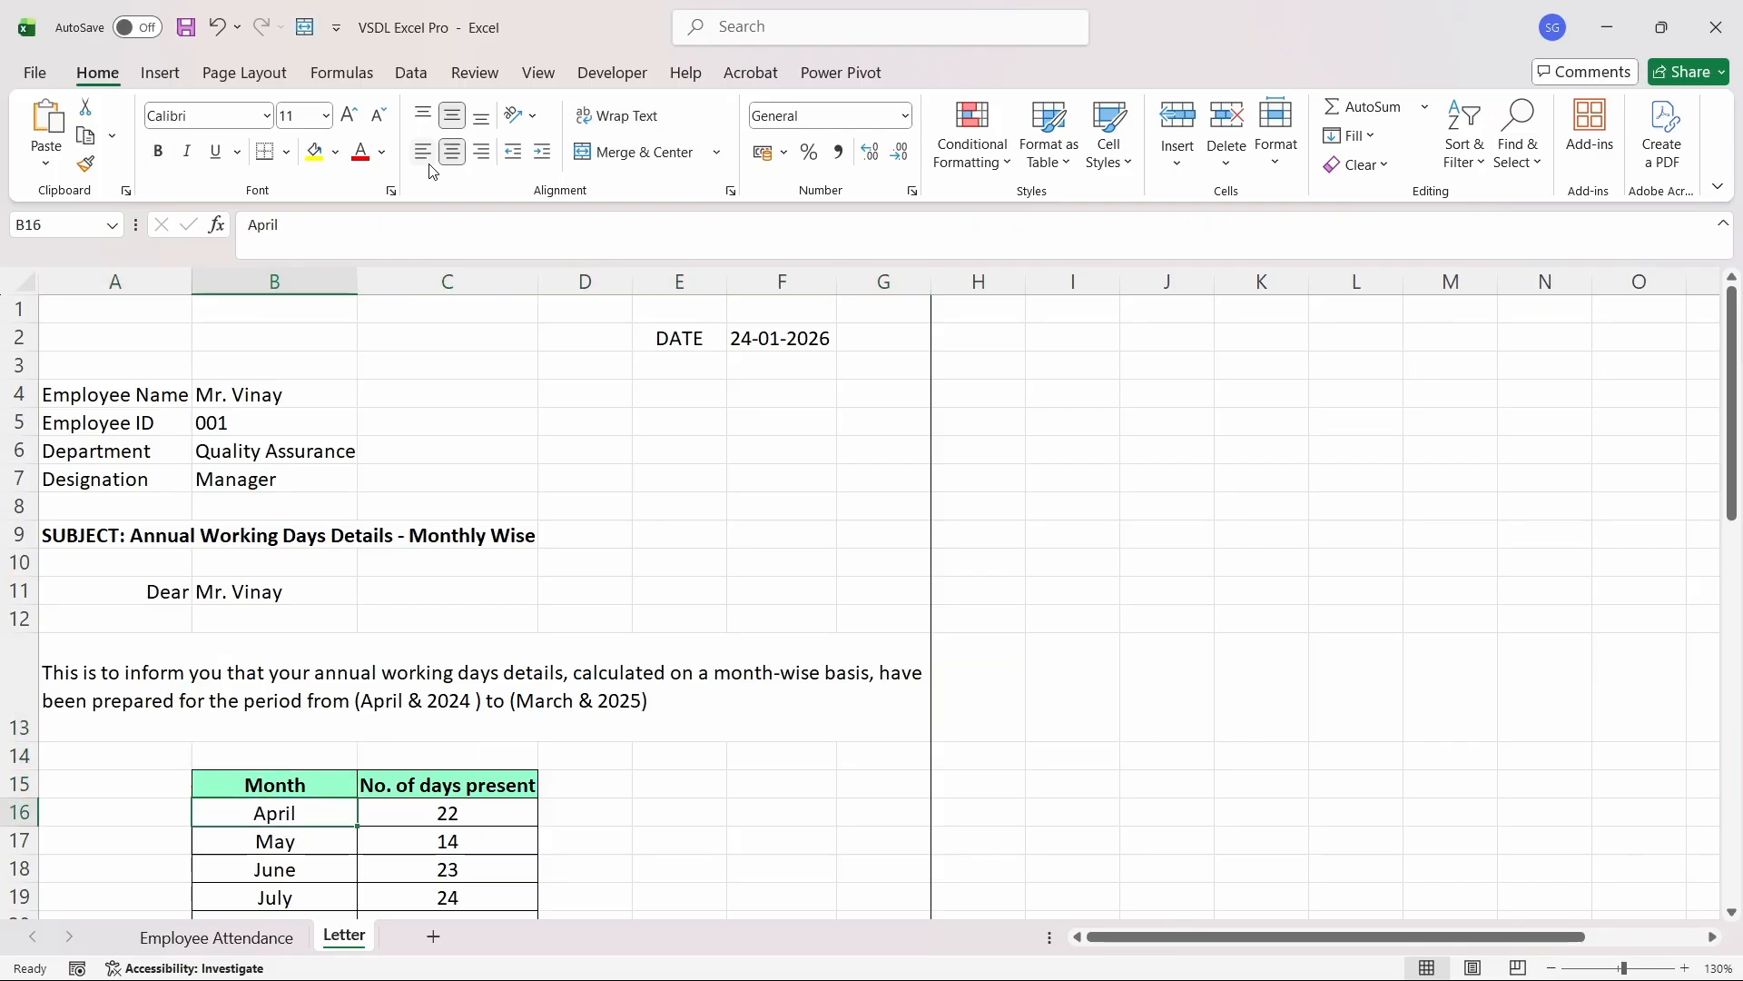
{"action": "left_click", "coordinate": [392, 702]}
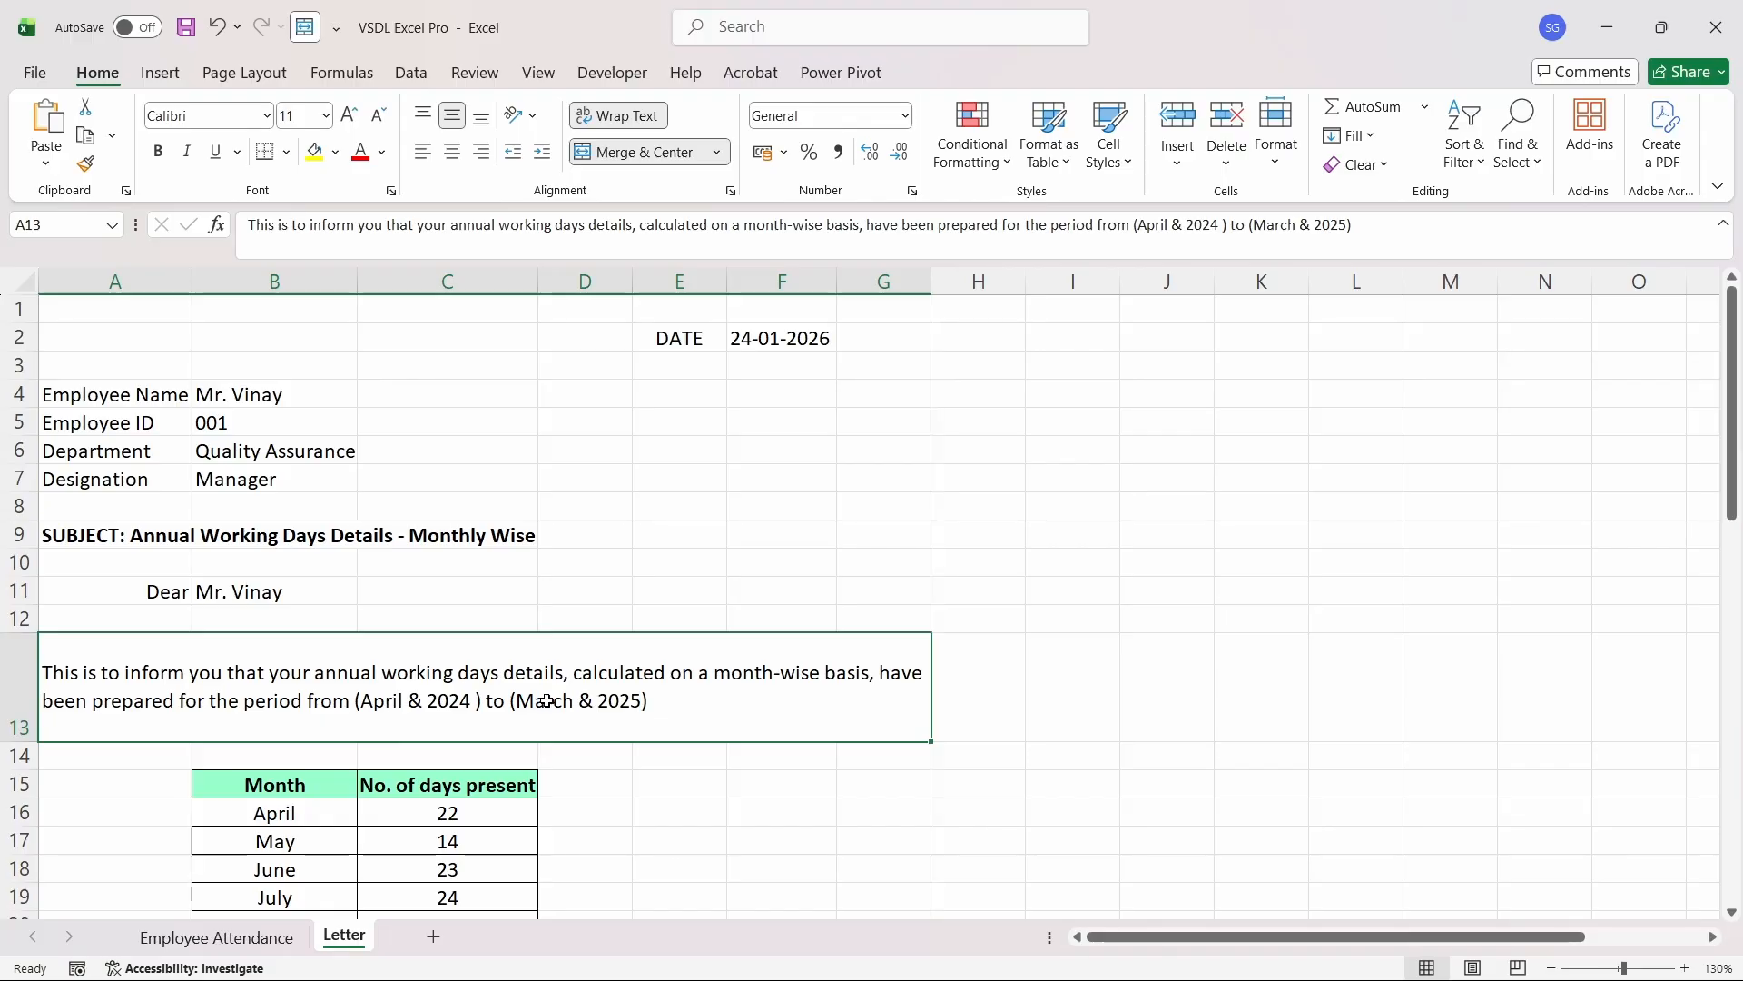
{"action": "key", "text": "Down"}
{"action": "key", "text": "Up"}
{"action": "key", "text": "Down"}
{"action": "key", "text": "Down"}
{"action": "key", "text": "Down"}
{"action": "key", "text": "Down"}
{"action": "key", "text": "Down"}
{"action": "key", "text": "Down"}
{"action": "key", "text": "Down"}
{"action": "key", "text": "Down"}
{"action": "left_click", "coordinate": [502, 662]}
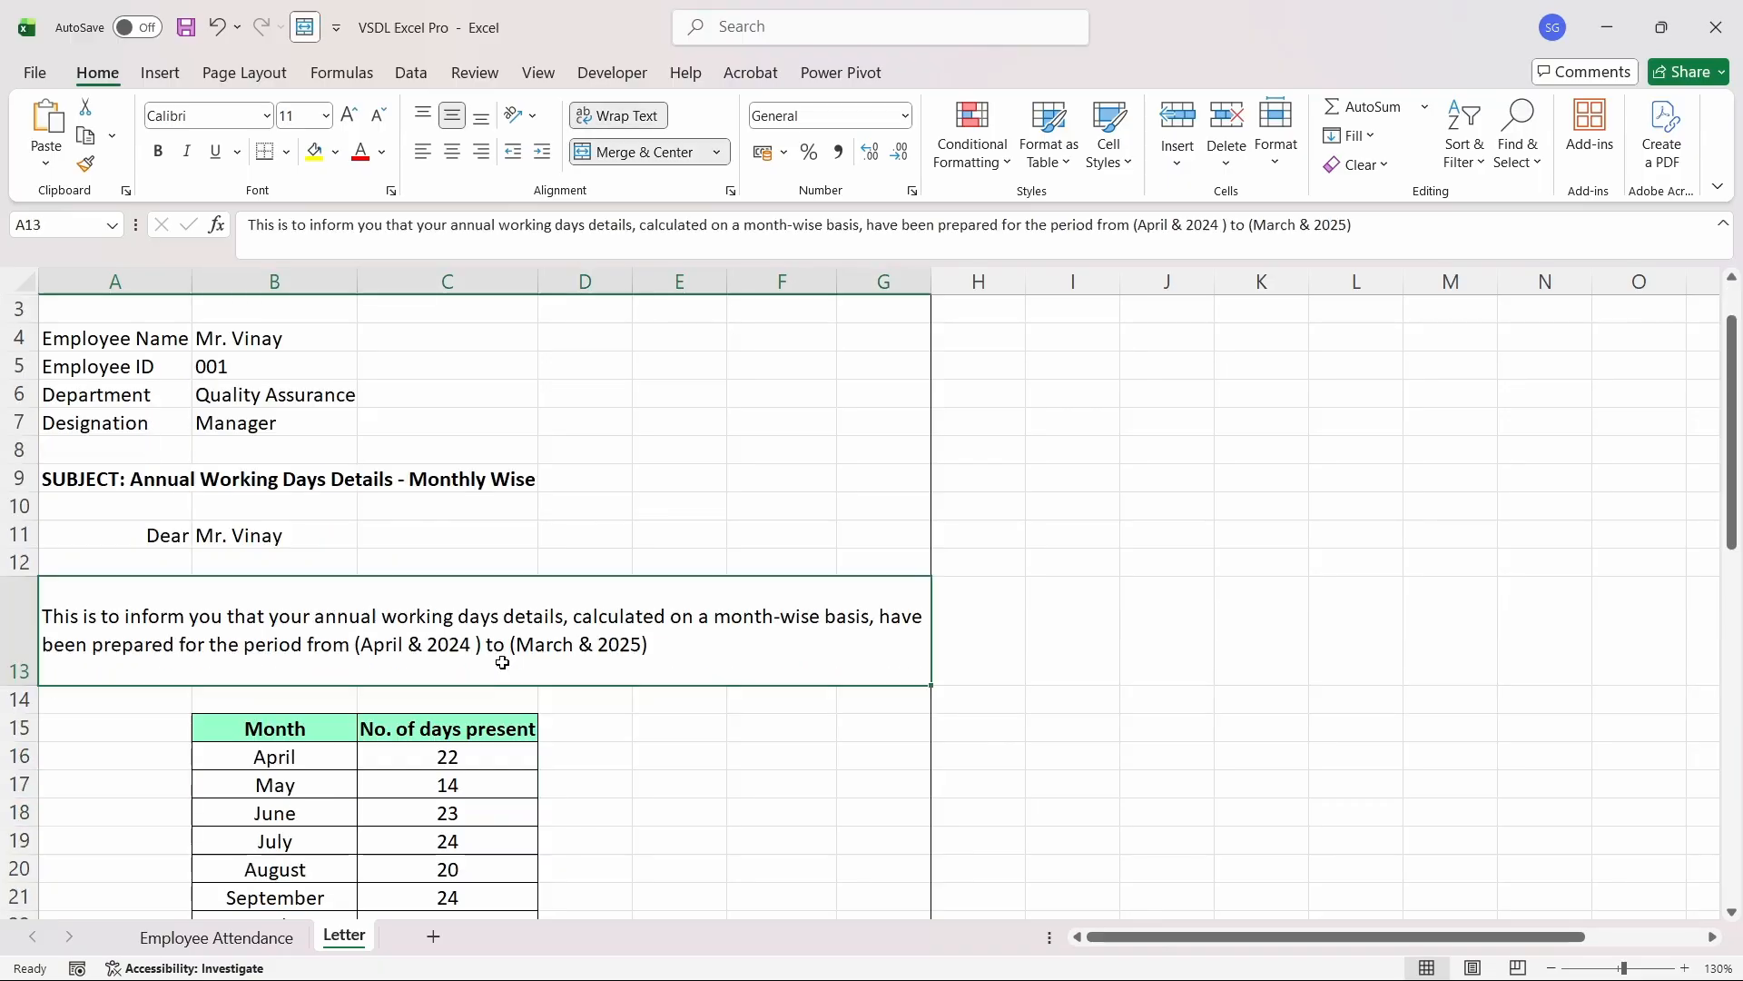
- Reduce the height of row 13 to fit the two-line paragraph and insert a blank row at row 14
{"action": "key", "text": "ctrl+z"}
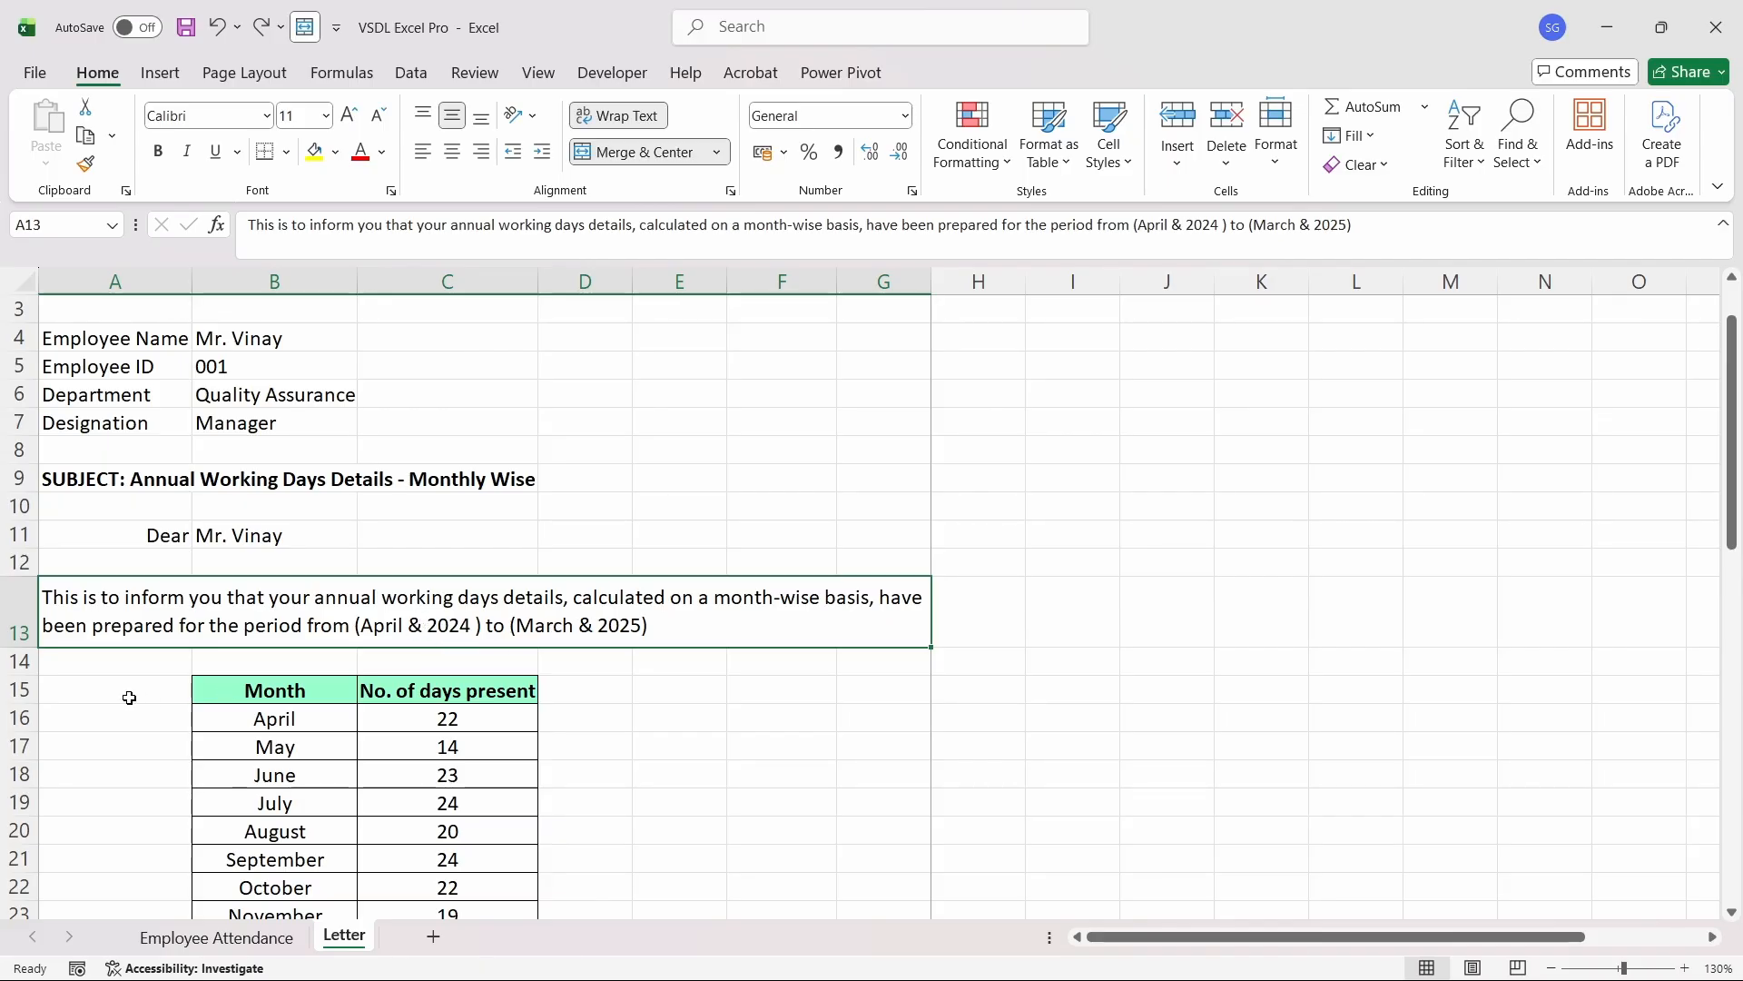
{"action": "left_click", "coordinate": [24, 664]}
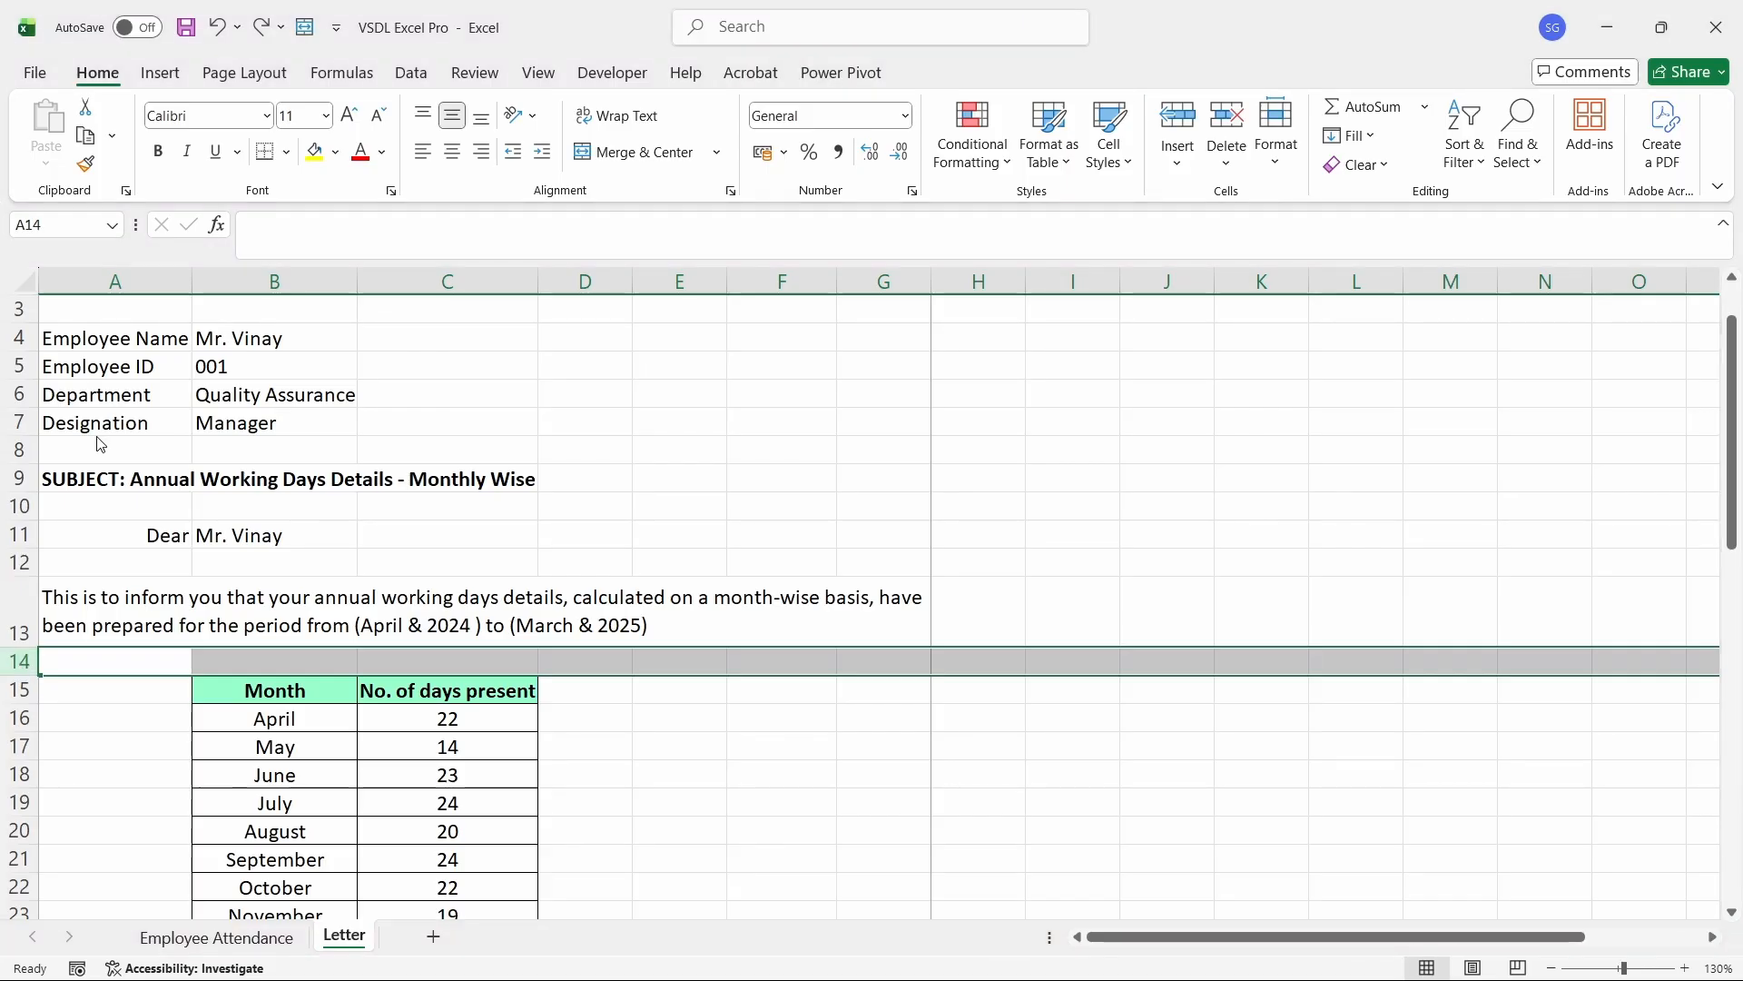
{"action": "key", "text": "ctrl+plus"}
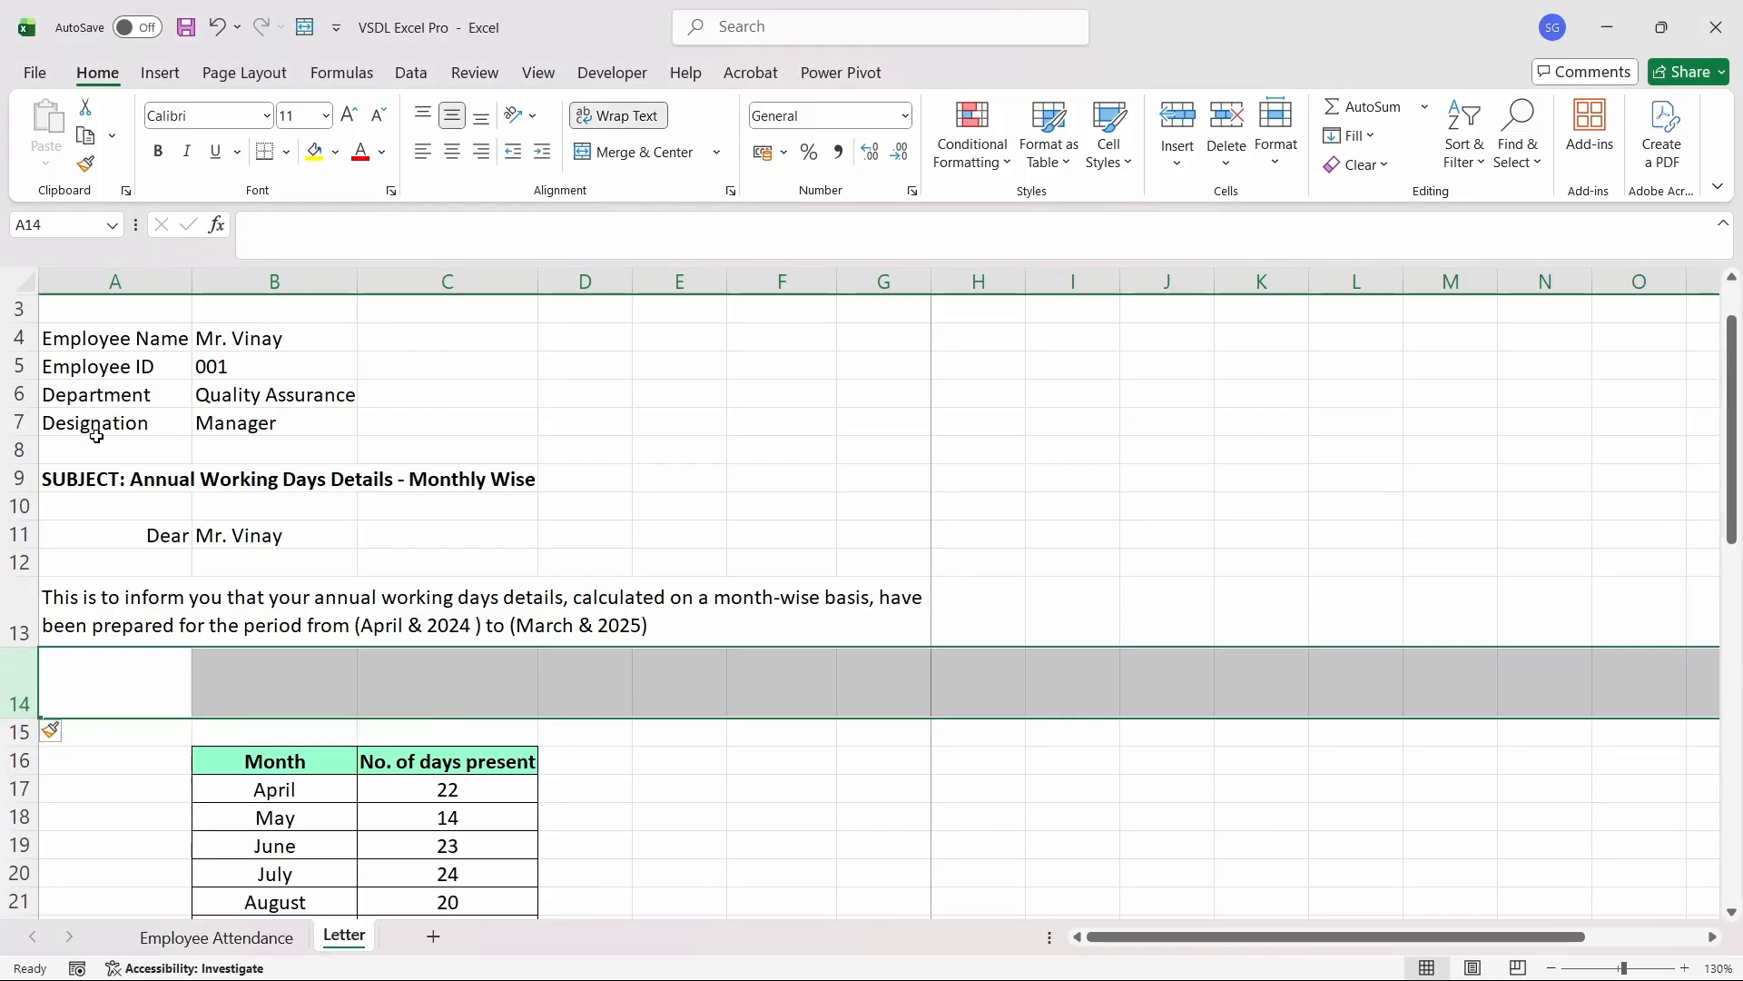
- Move the text "(April & 2024 ) to (March & 2025)" from the paragraph in A13 into cell B14
{"action": "left_click", "coordinate": [354, 625]}
{"action": "double_click", "coordinate": [355, 626]}
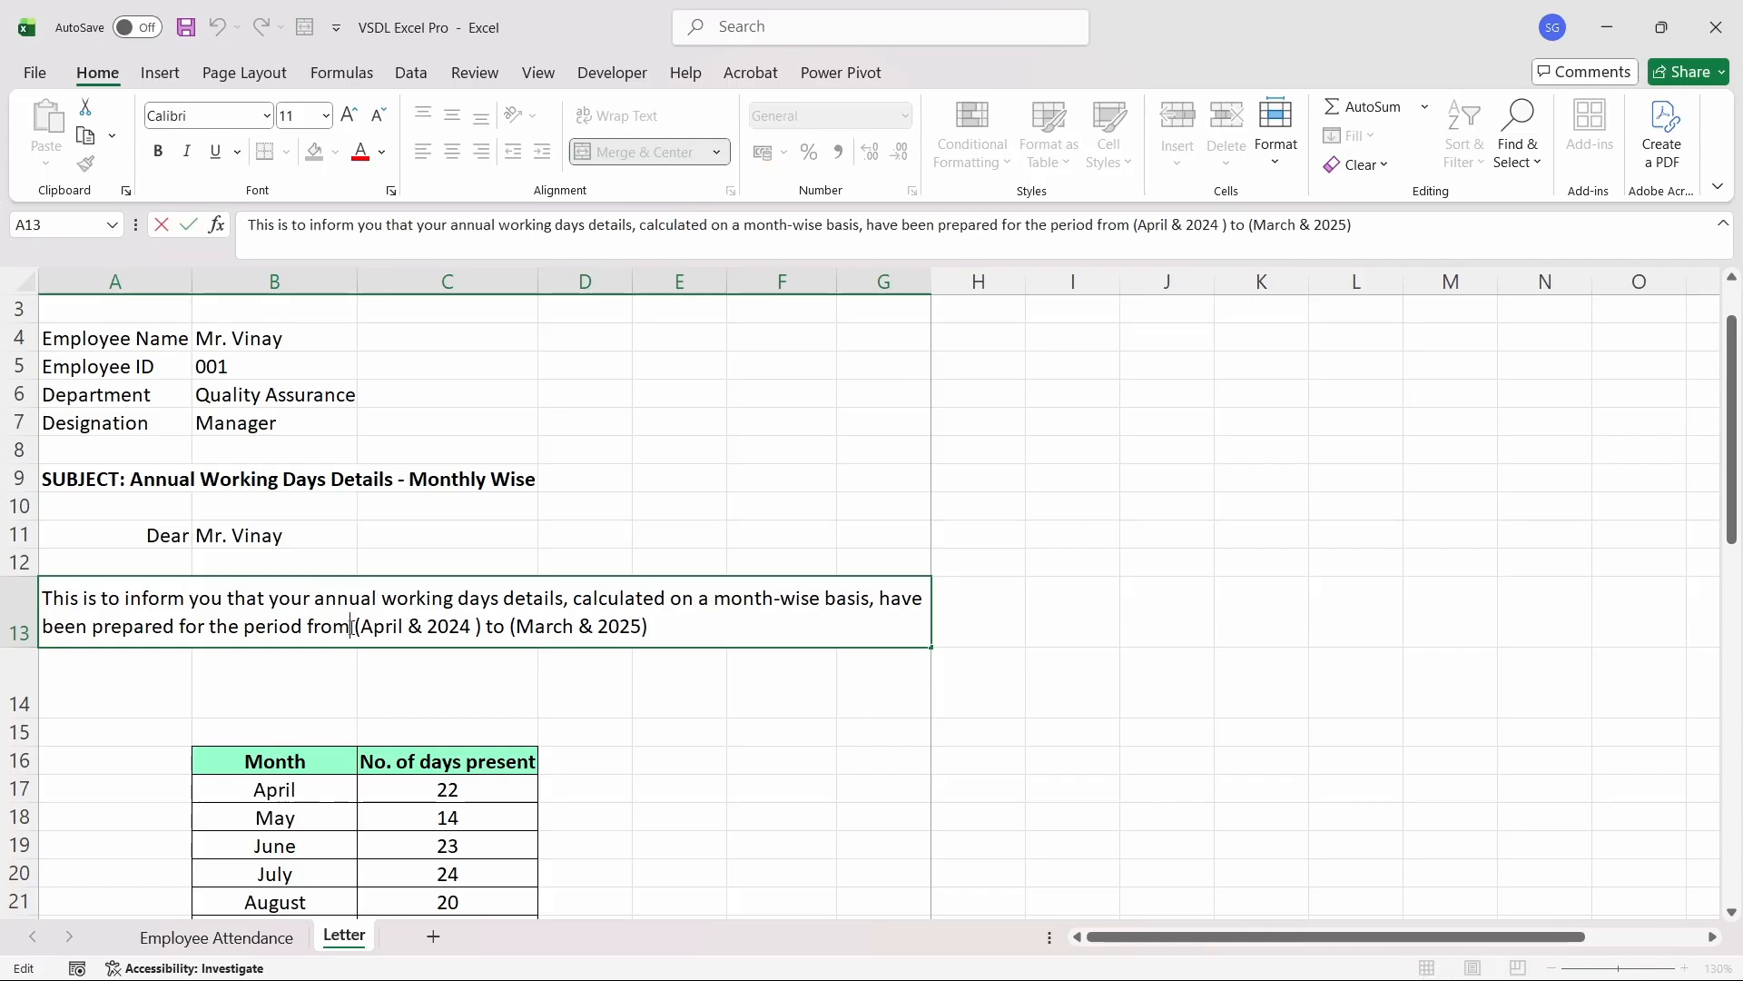
{"action": "key", "text": "shift+End"}
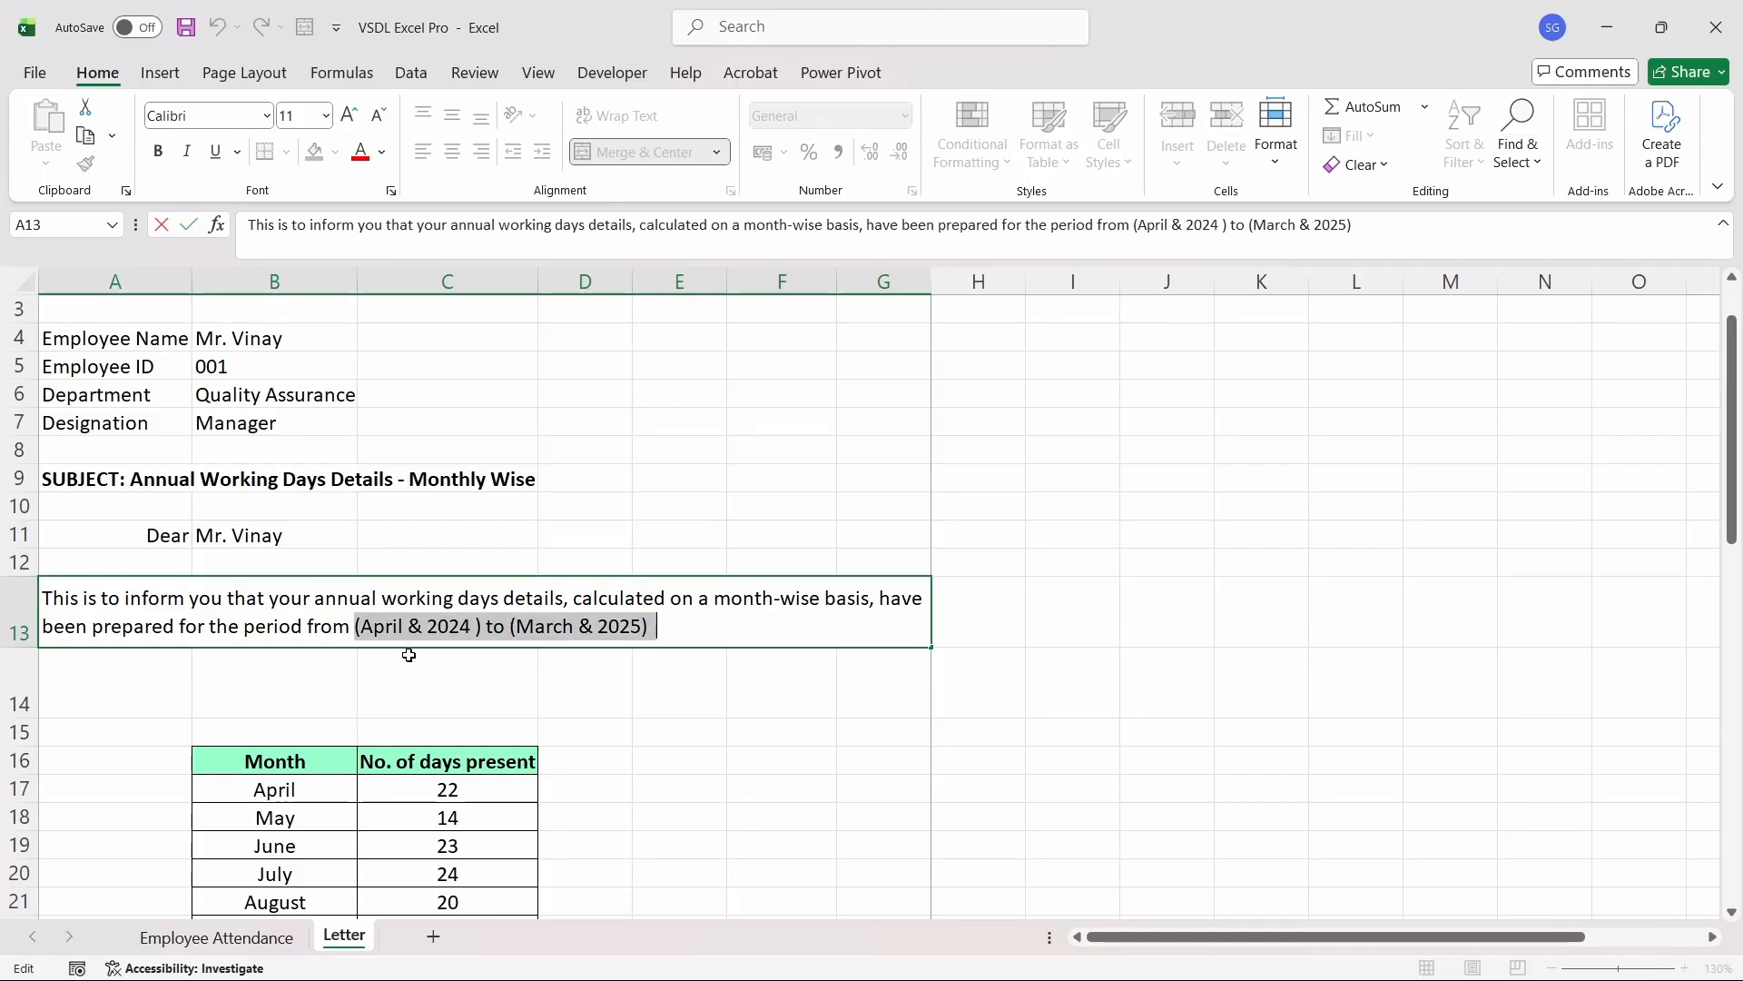
{"action": "key", "text": "ctrl+x"}
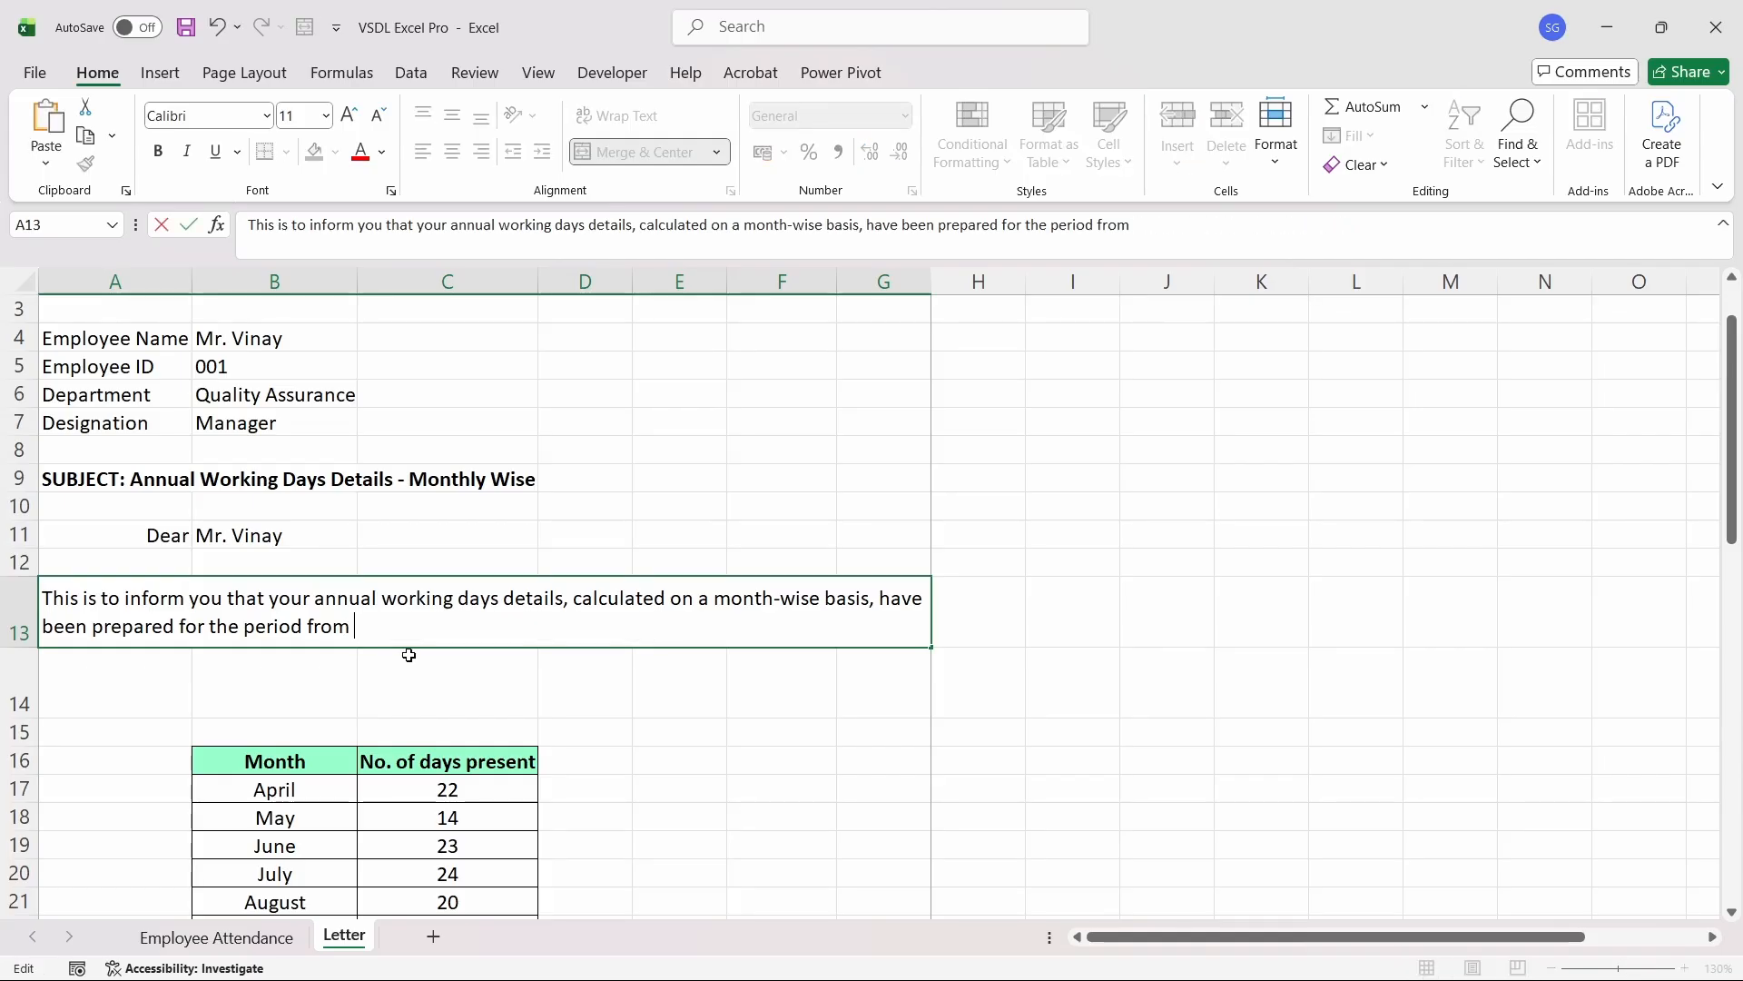
{"action": "left_click", "coordinate": [326, 677]}
{"action": "double_click", "coordinate": [315, 680]}
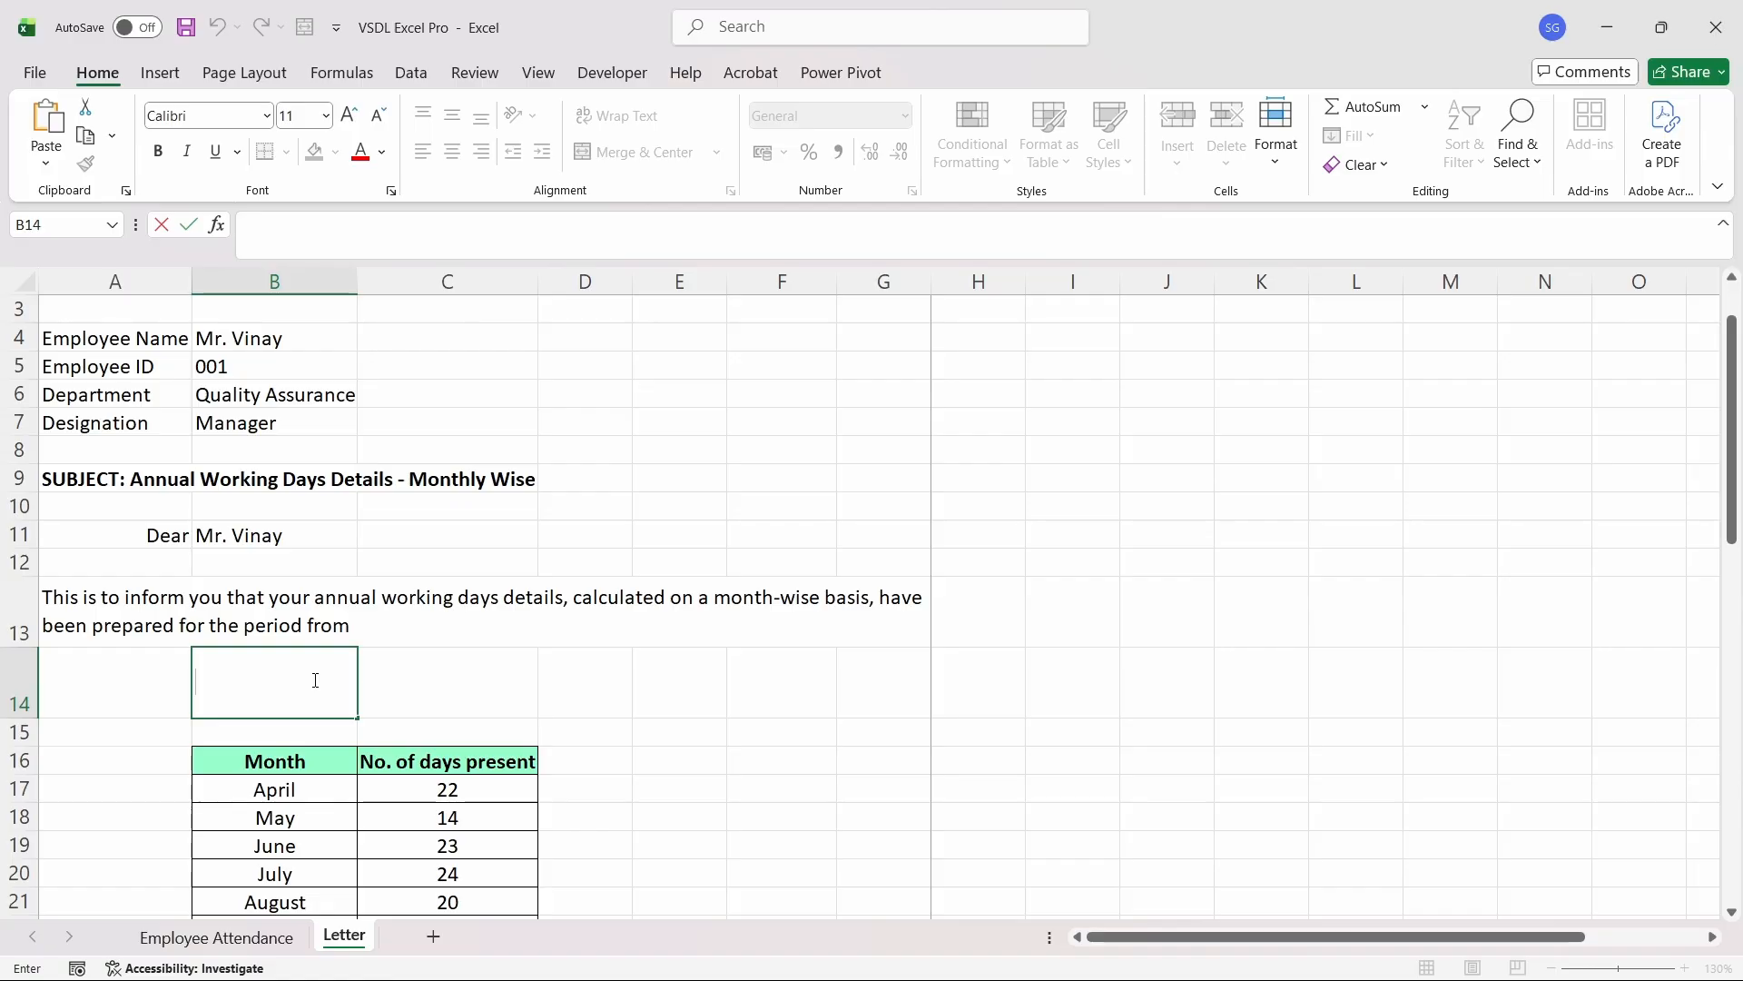
{"action": "key", "text": "ctrl+v"}
{"action": "key", "text": "ctrl+Return"}
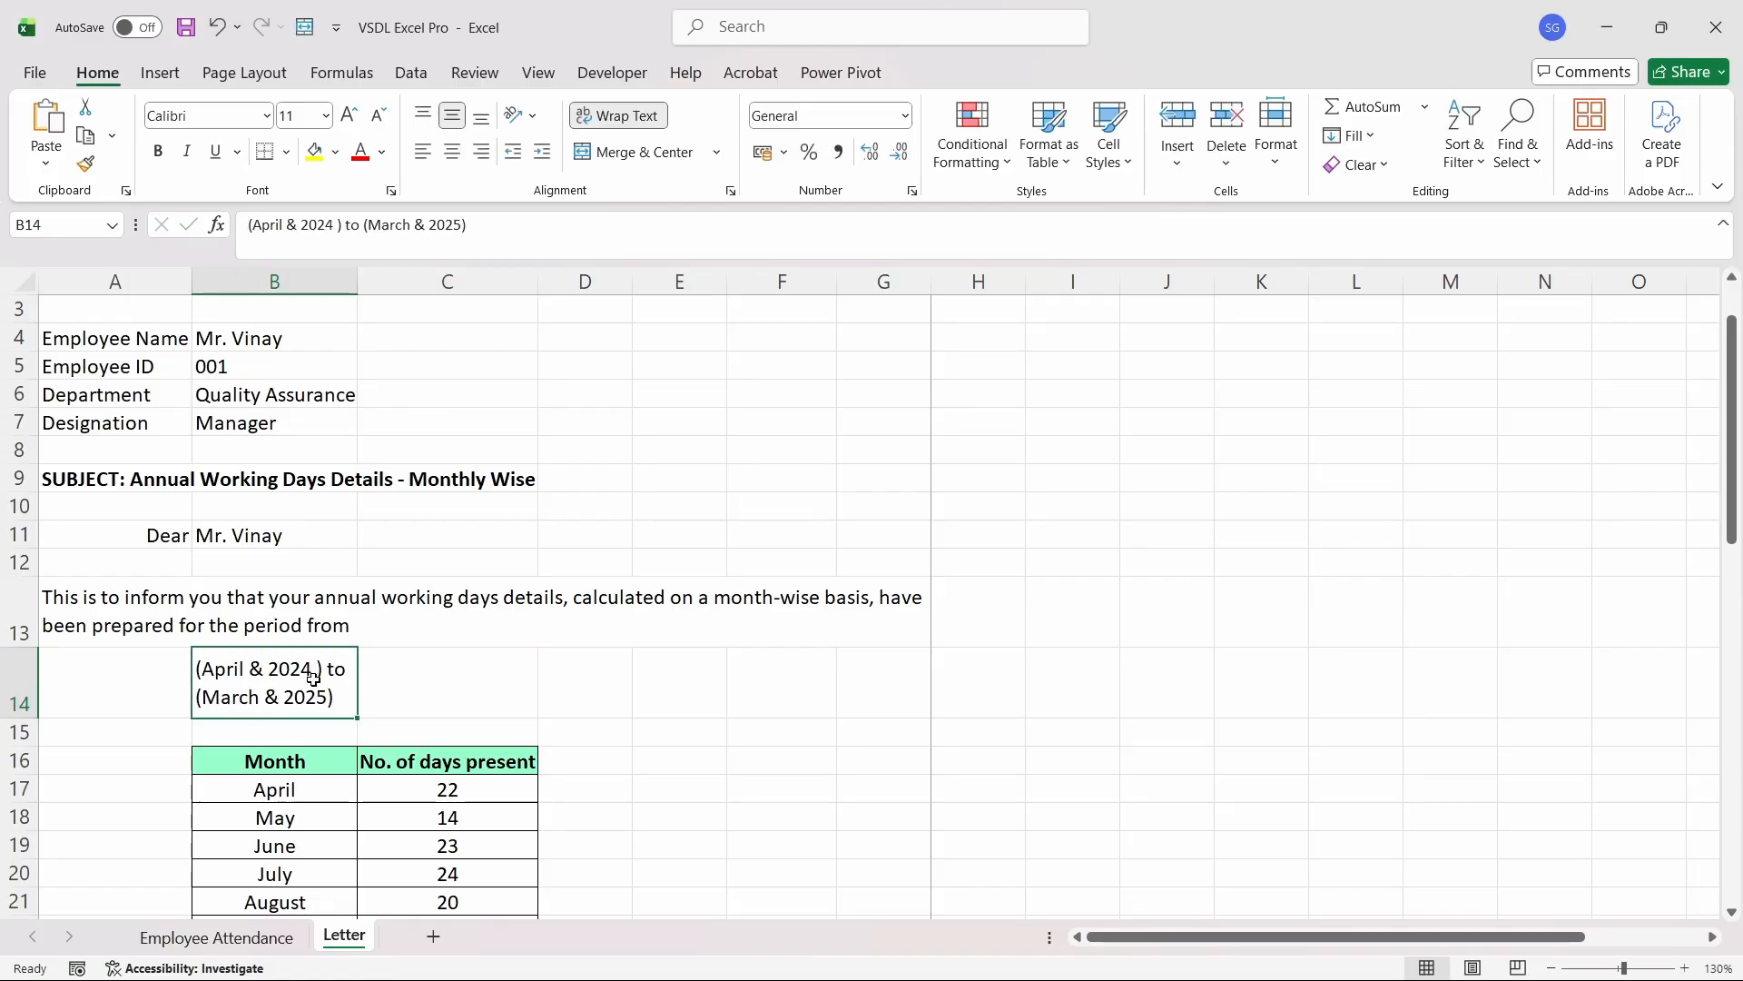
- Replace the closing word "from" in the A13 paragraph with "mentioned below:"
{"action": "double_click", "coordinate": [353, 629]}
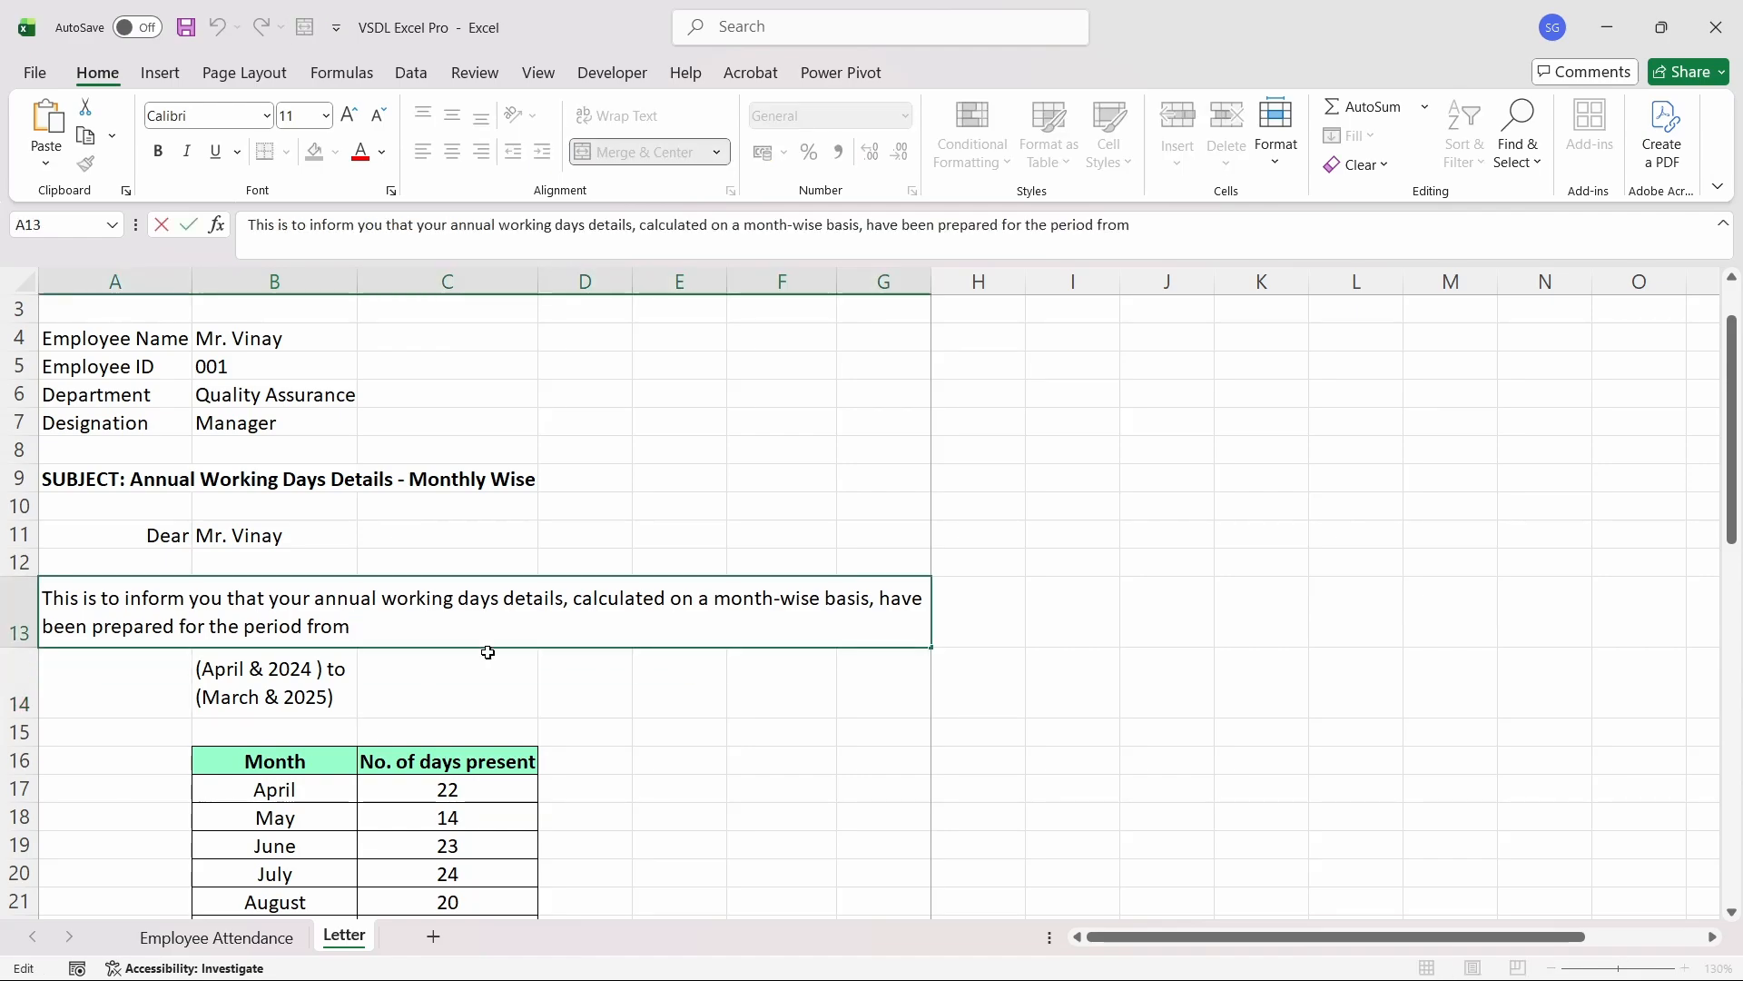
{"action": "key", "text": "BackSpace"}
{"action": "key", "text": "BackSpace"}
{"action": "key", "text": "BackSpace"}
{"action": "key", "text": "BackSpace"}
{"action": "key", "text": "BackSpace"}
{"action": "type", "text": "mention"}
{"action": "key", "text": "BackSpace"}
{"action": "key", "text": "BackSpace"}
{"action": "key", "text": "BackSpace"}
{"action": "key", "text": "BackSpace"}
{"action": "key", "text": "BackSpace"}
{"action": "key", "text": "BackSpace"}
{"action": "key", "text": "BackSpace"}
{"action": "type", "text": "mentioned "}
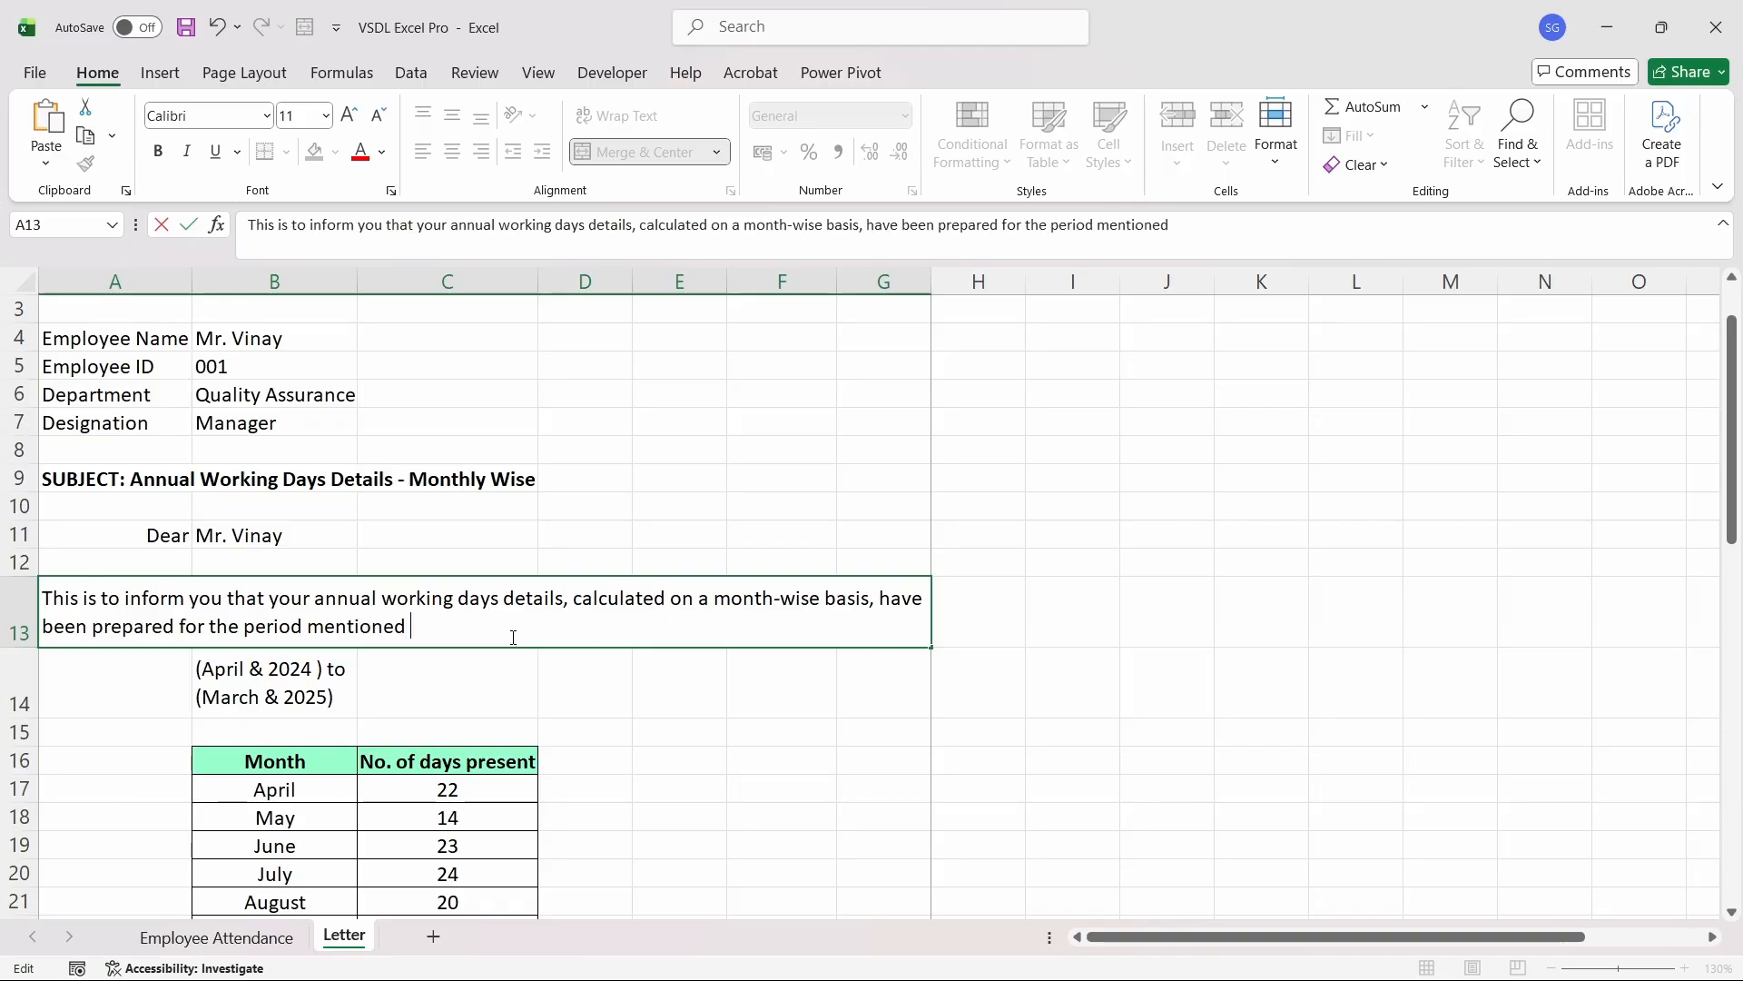
{"action": "type", "text": "below:"}
{"action": "key", "text": "Return"}
{"action": "key", "text": "Right"}
{"action": "key", "text": "Down"}
{"action": "key", "text": "Up"}
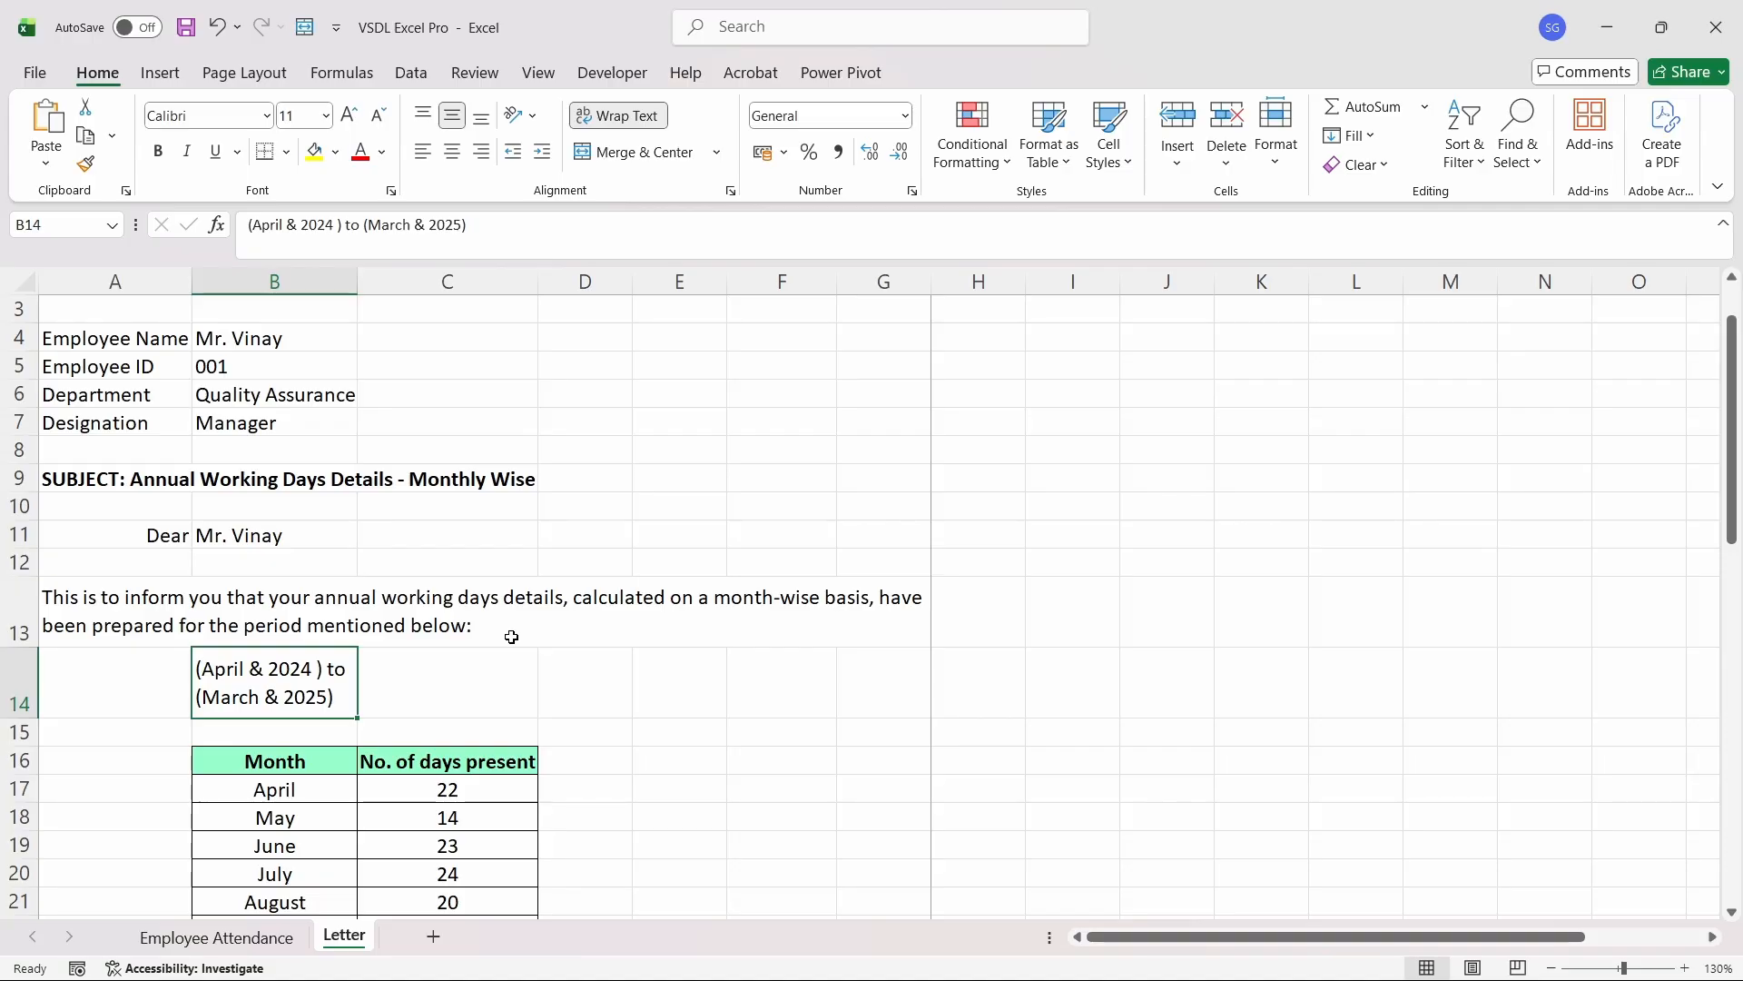
- Move the period text "(April & 2024 ) to (March & 2025)" from B14 to A14
{"action": "key", "text": "Right"}
{"action": "key", "text": "Left"}
{"action": "key", "text": "Right"}
{"action": "double_click", "coordinate": [253, 668]}
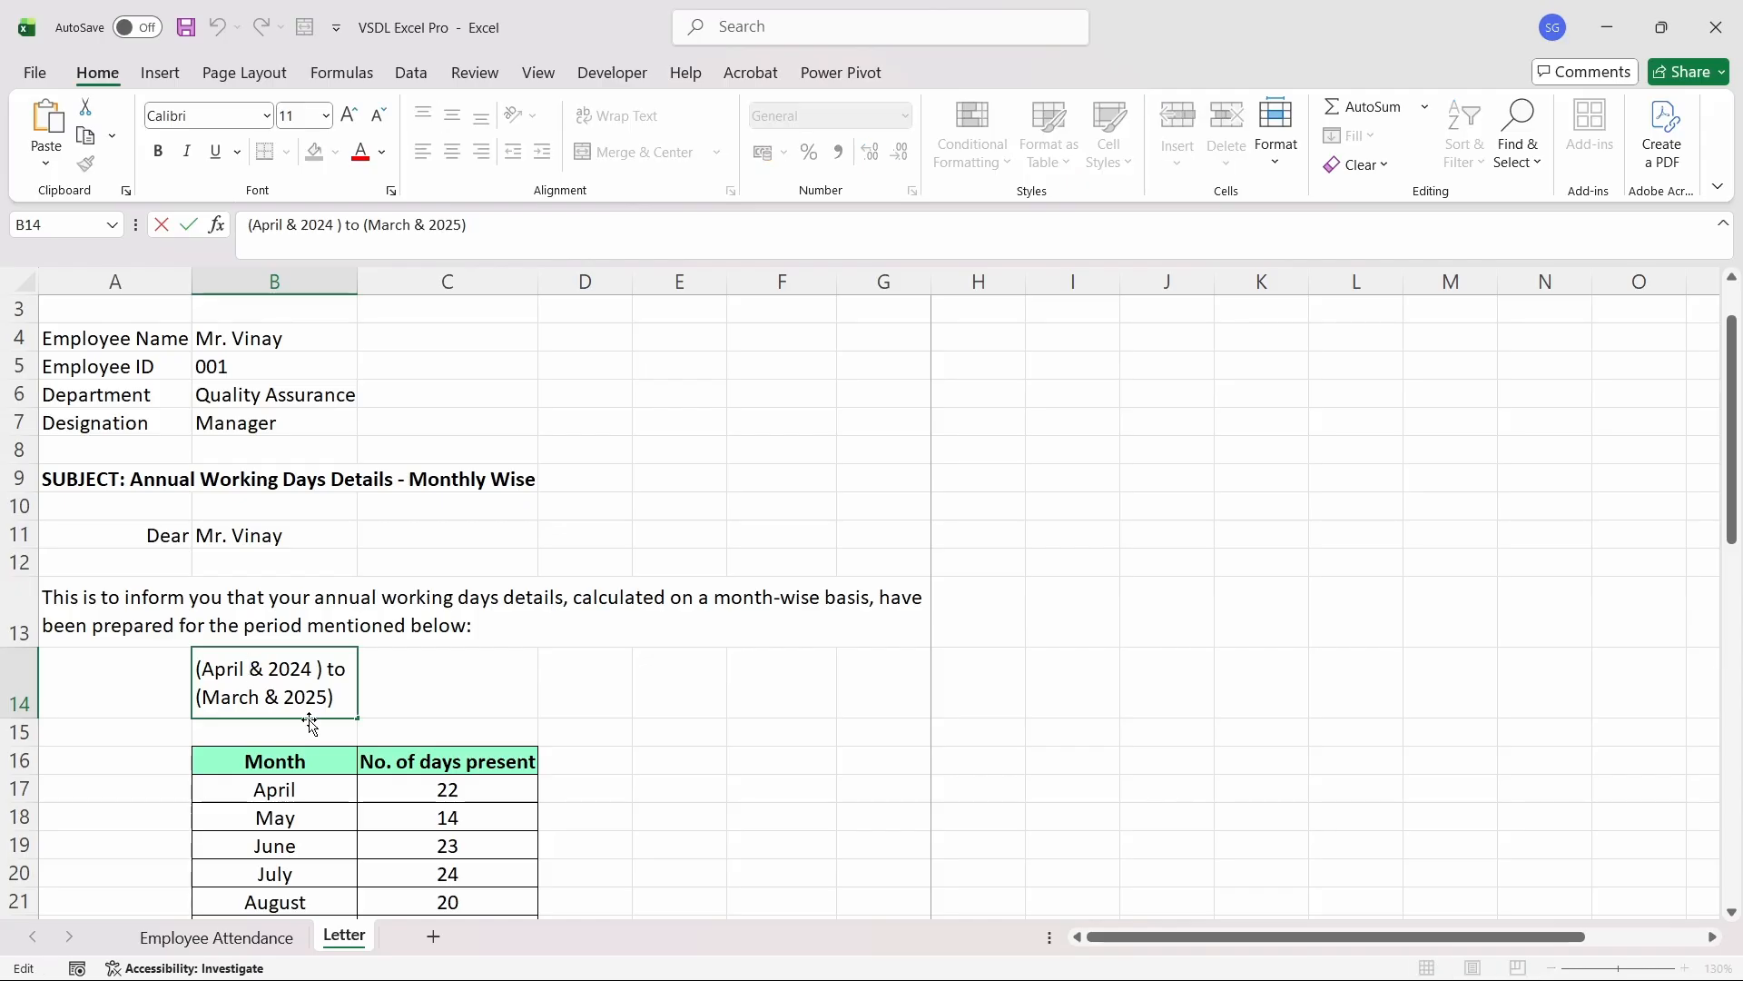
{"action": "key", "text": "shift+Down"}
{"action": "key", "text": "shift+Down"}
{"action": "key", "text": "Escape"}
{"action": "key", "text": "ctrl+z"}
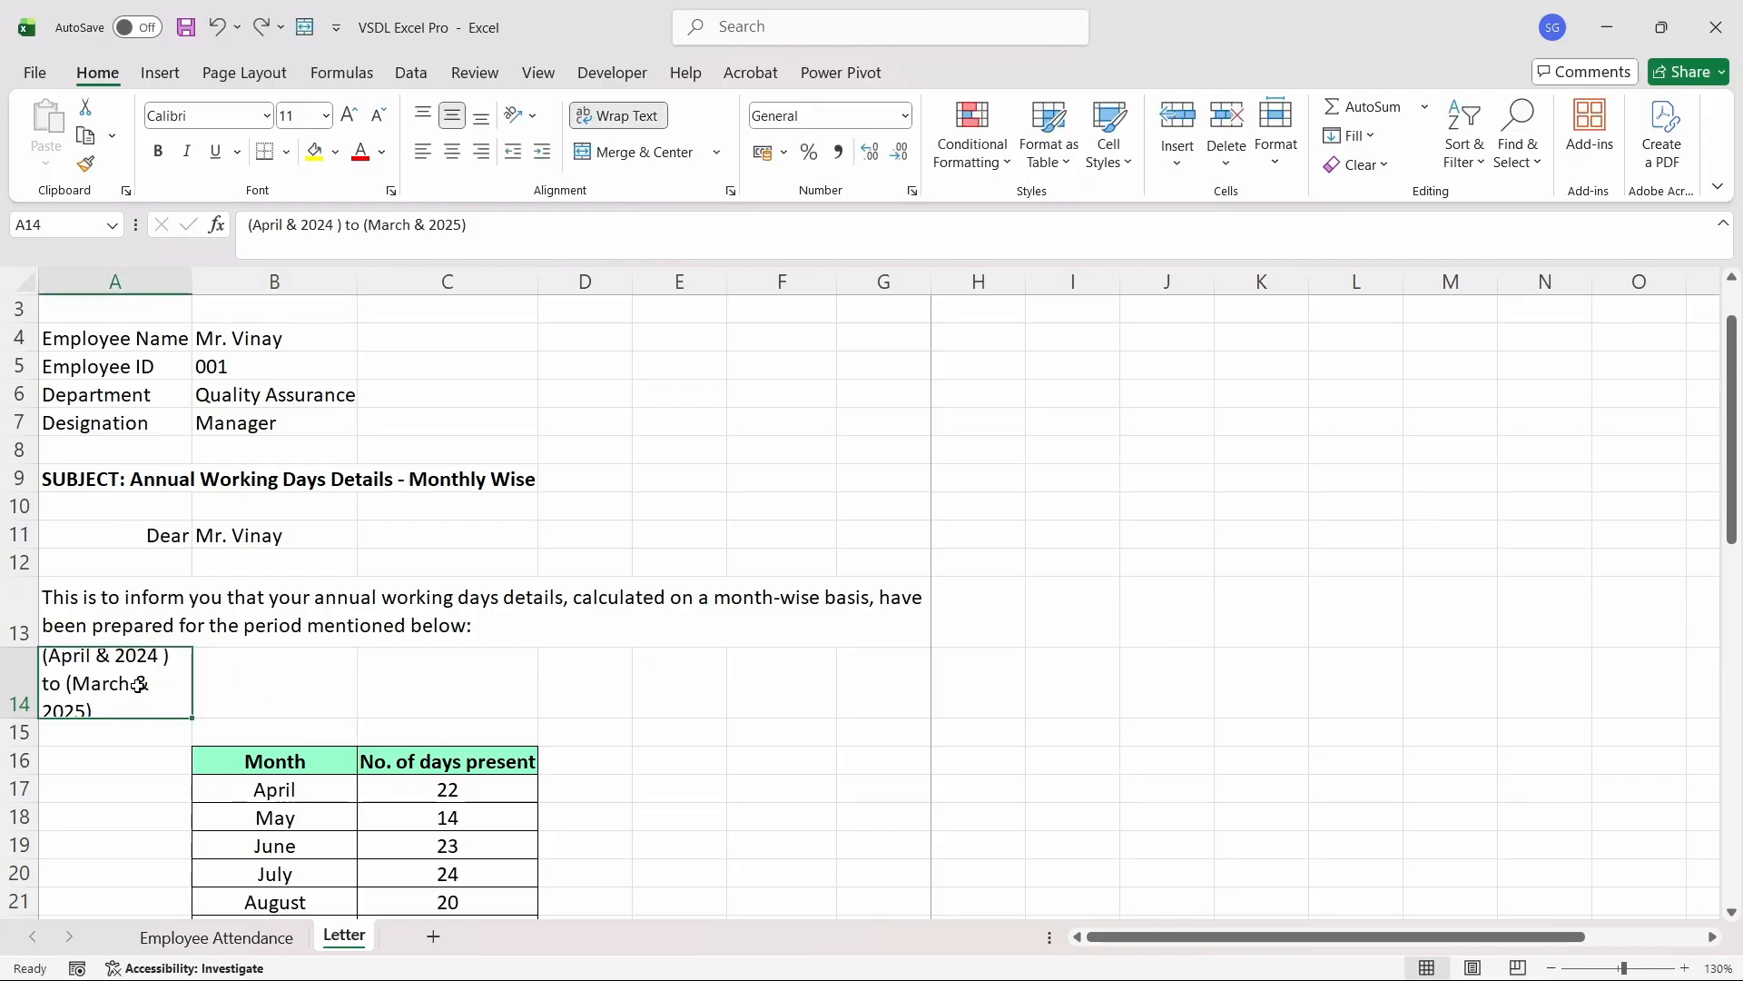
- Keep only "(April" in A14 and move the remaining text "& 2024 ) to (March & 2025)" into B14
{"action": "double_click", "coordinate": [101, 664]}
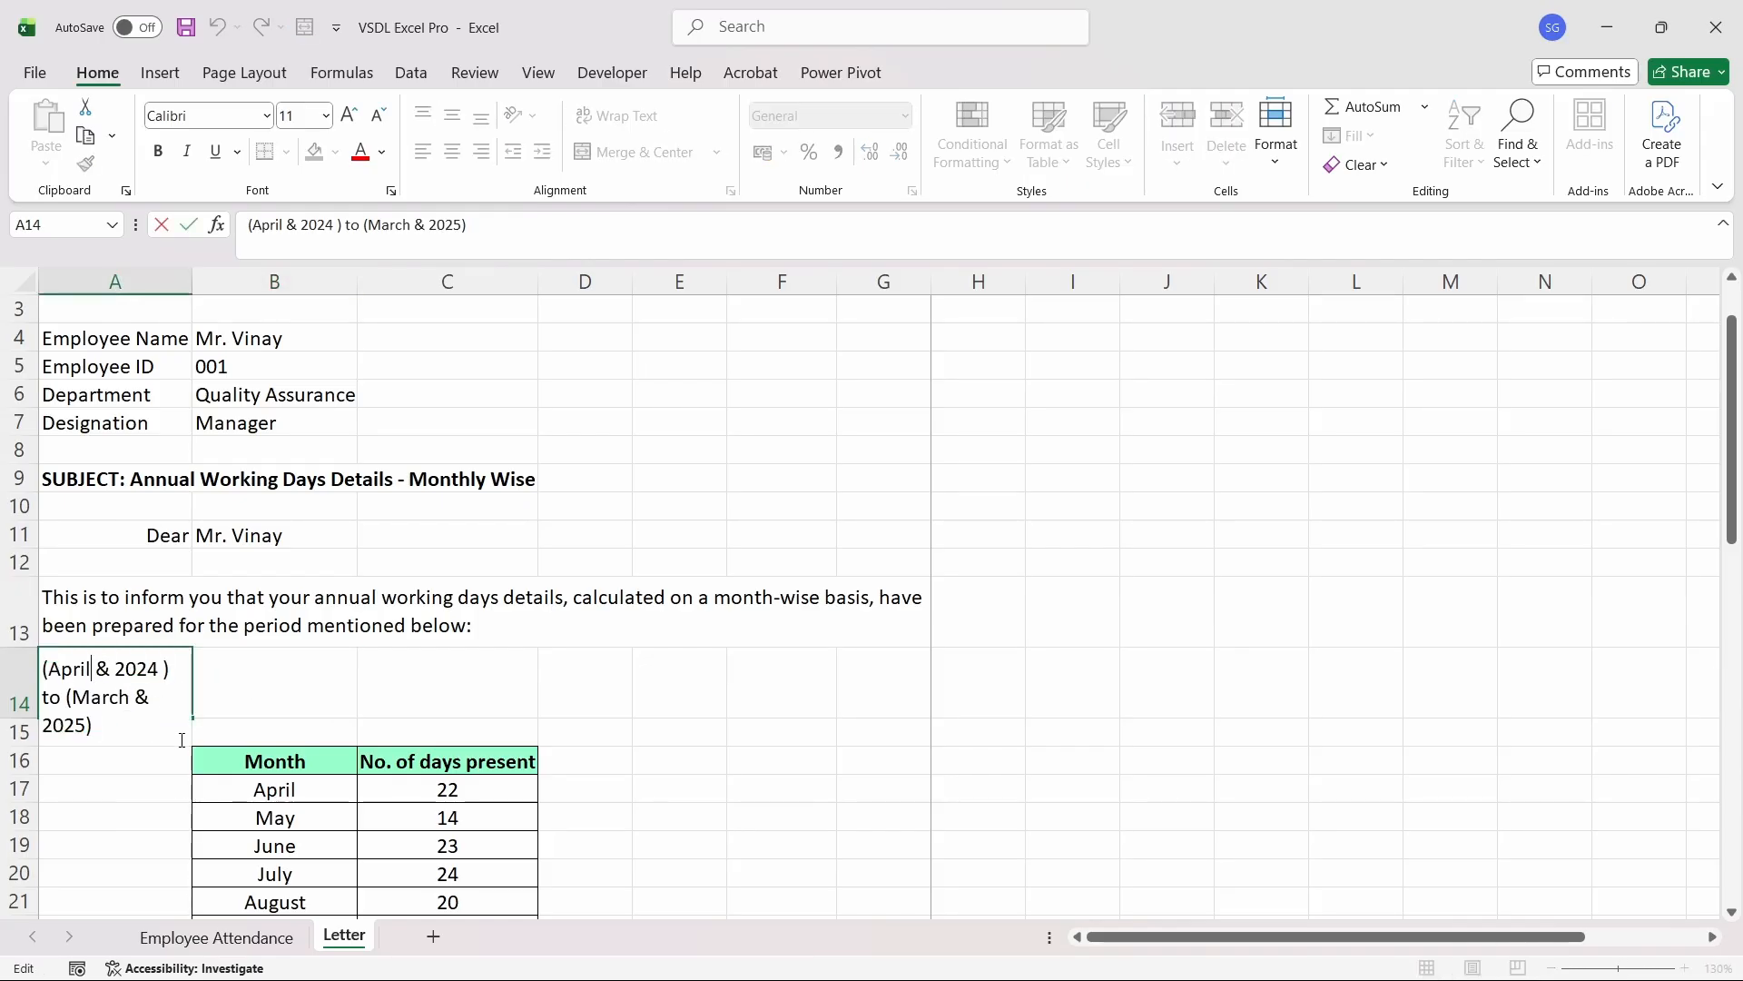
{"action": "key", "text": "shift+Down"}
{"action": "key", "text": "shift+Down"}
{"action": "key", "text": "ctrl+x"}
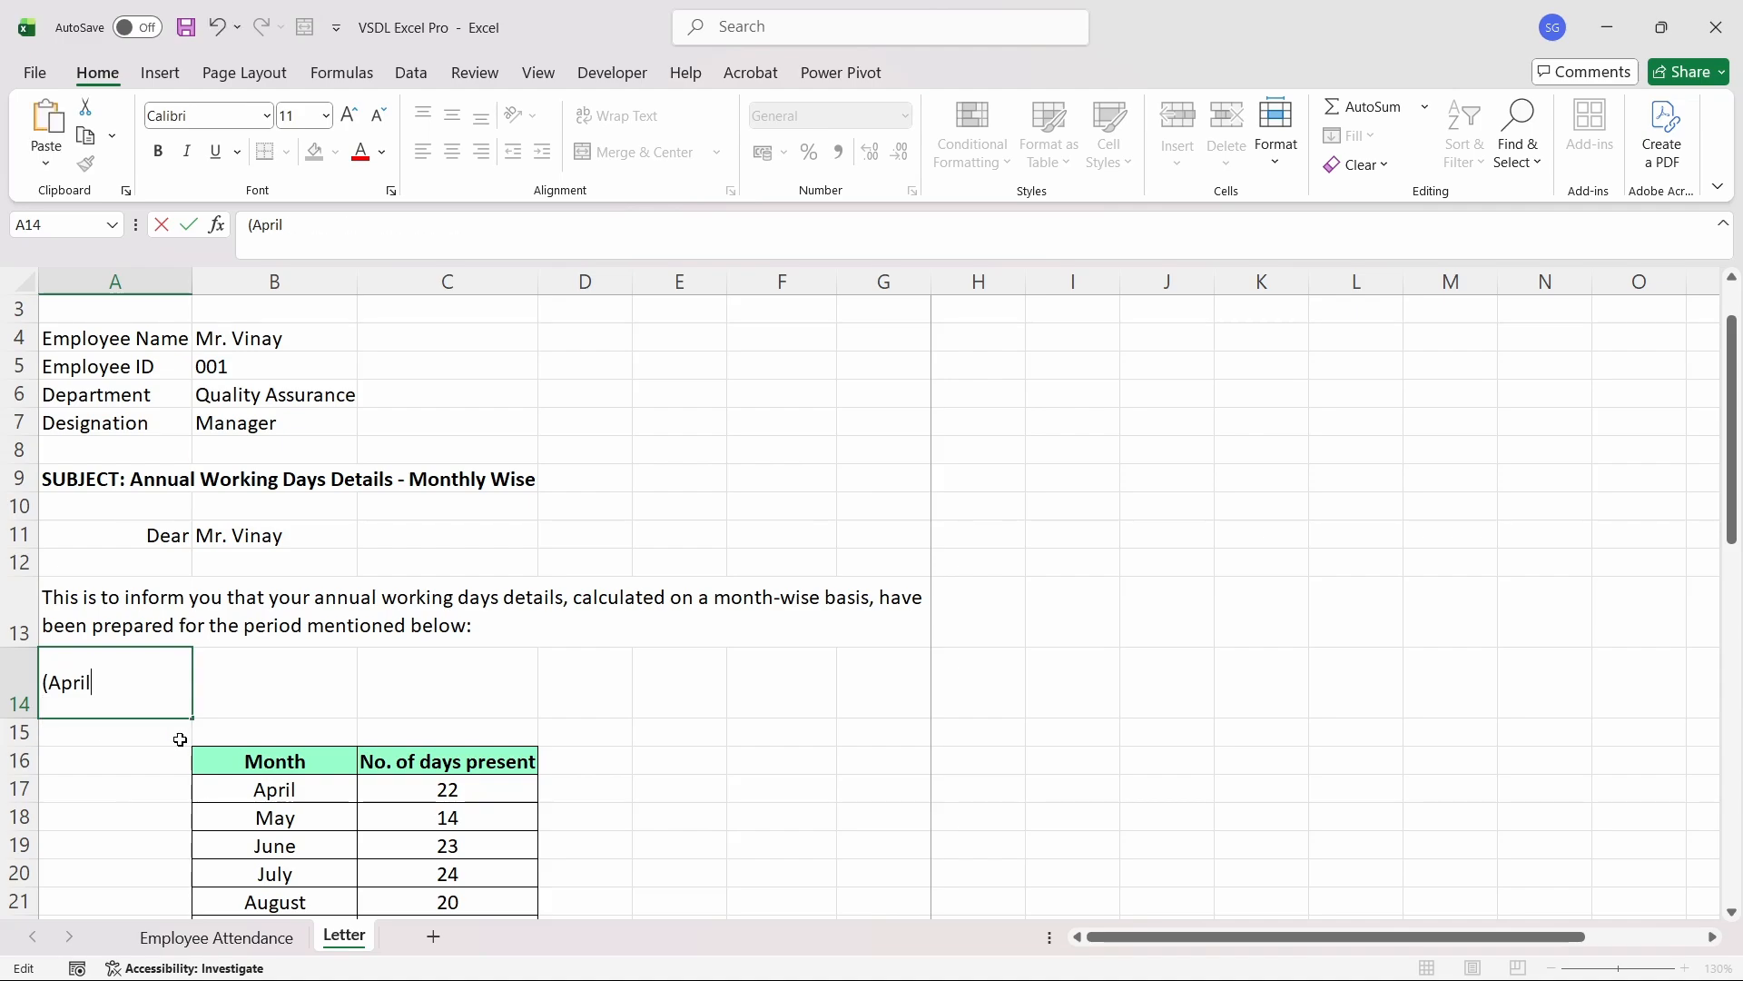
{"action": "left_click", "coordinate": [234, 700]}
{"action": "key", "text": "ctrl+v"}
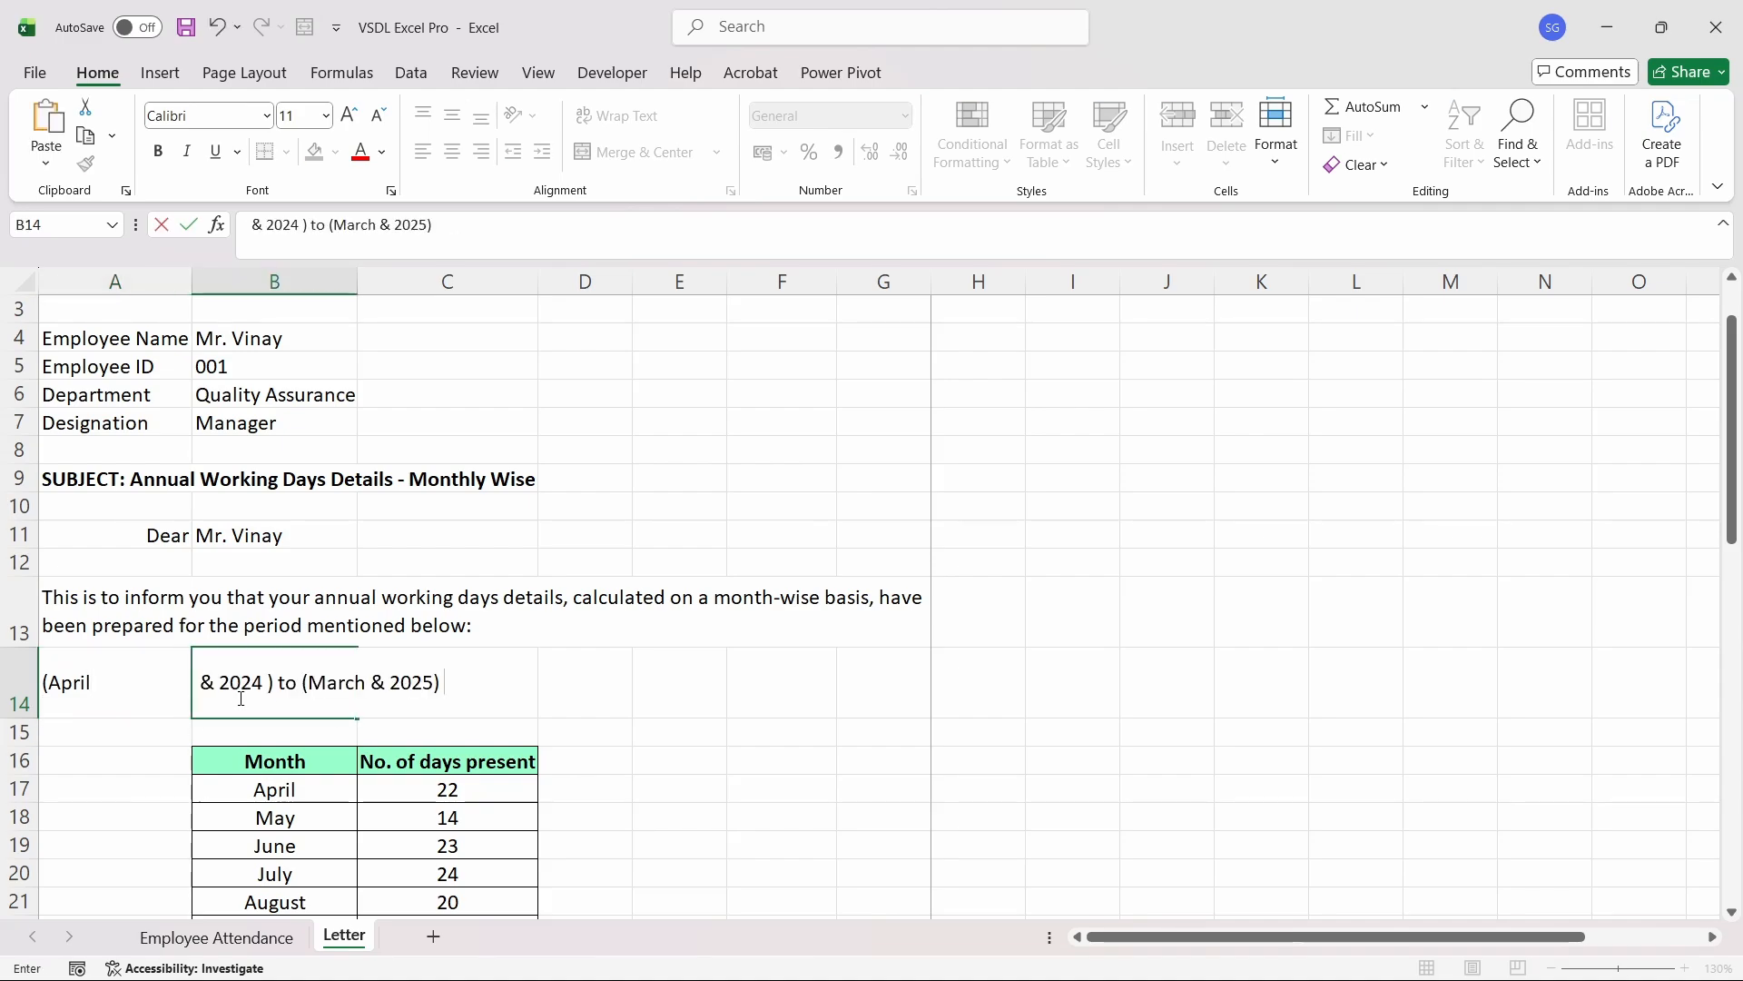
- Keep only "& 2024" in B14 and move ") to (March & 2025)" into C14
{"action": "key", "text": "ctrl+shift+Left"}
{"action": "key", "text": "ctrl+shift+Left"}
{"action": "key", "text": "ctrl+shift+Left"}
{"action": "key", "text": "ctrl+shift+Left"}
{"action": "key", "text": "ctrl+shift+Left"}
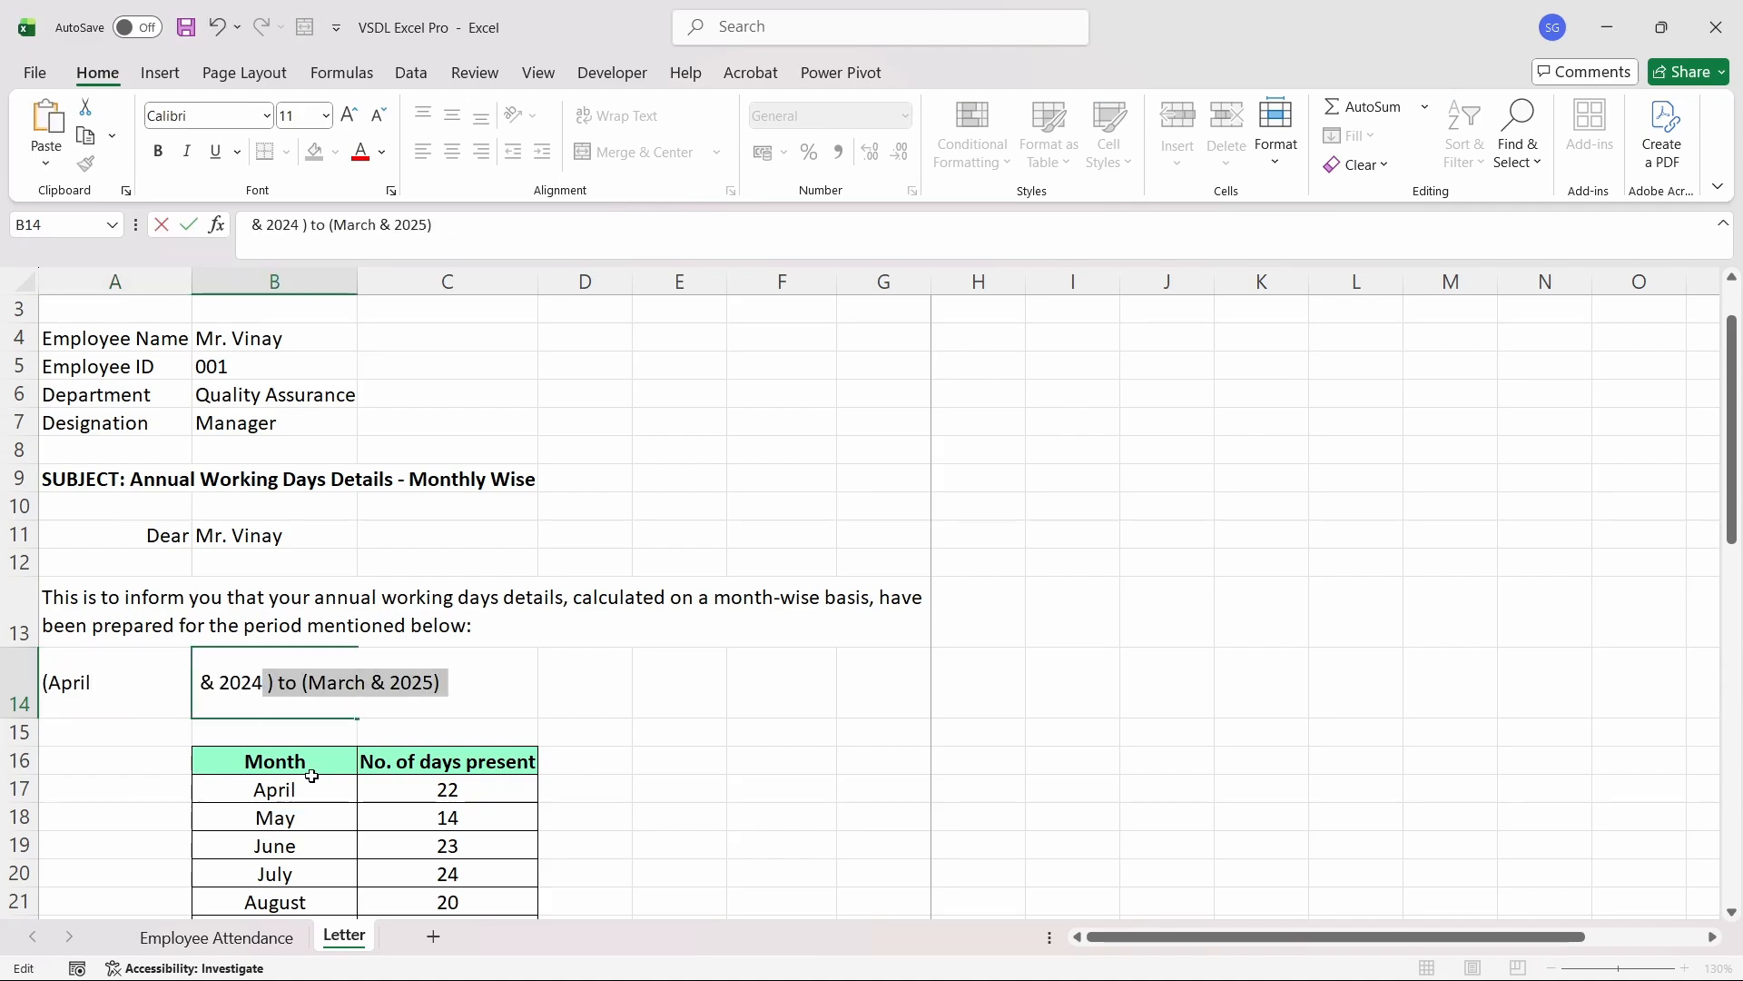
{"action": "key", "text": "ctrl+x"}
{"action": "key", "text": "Tab"}
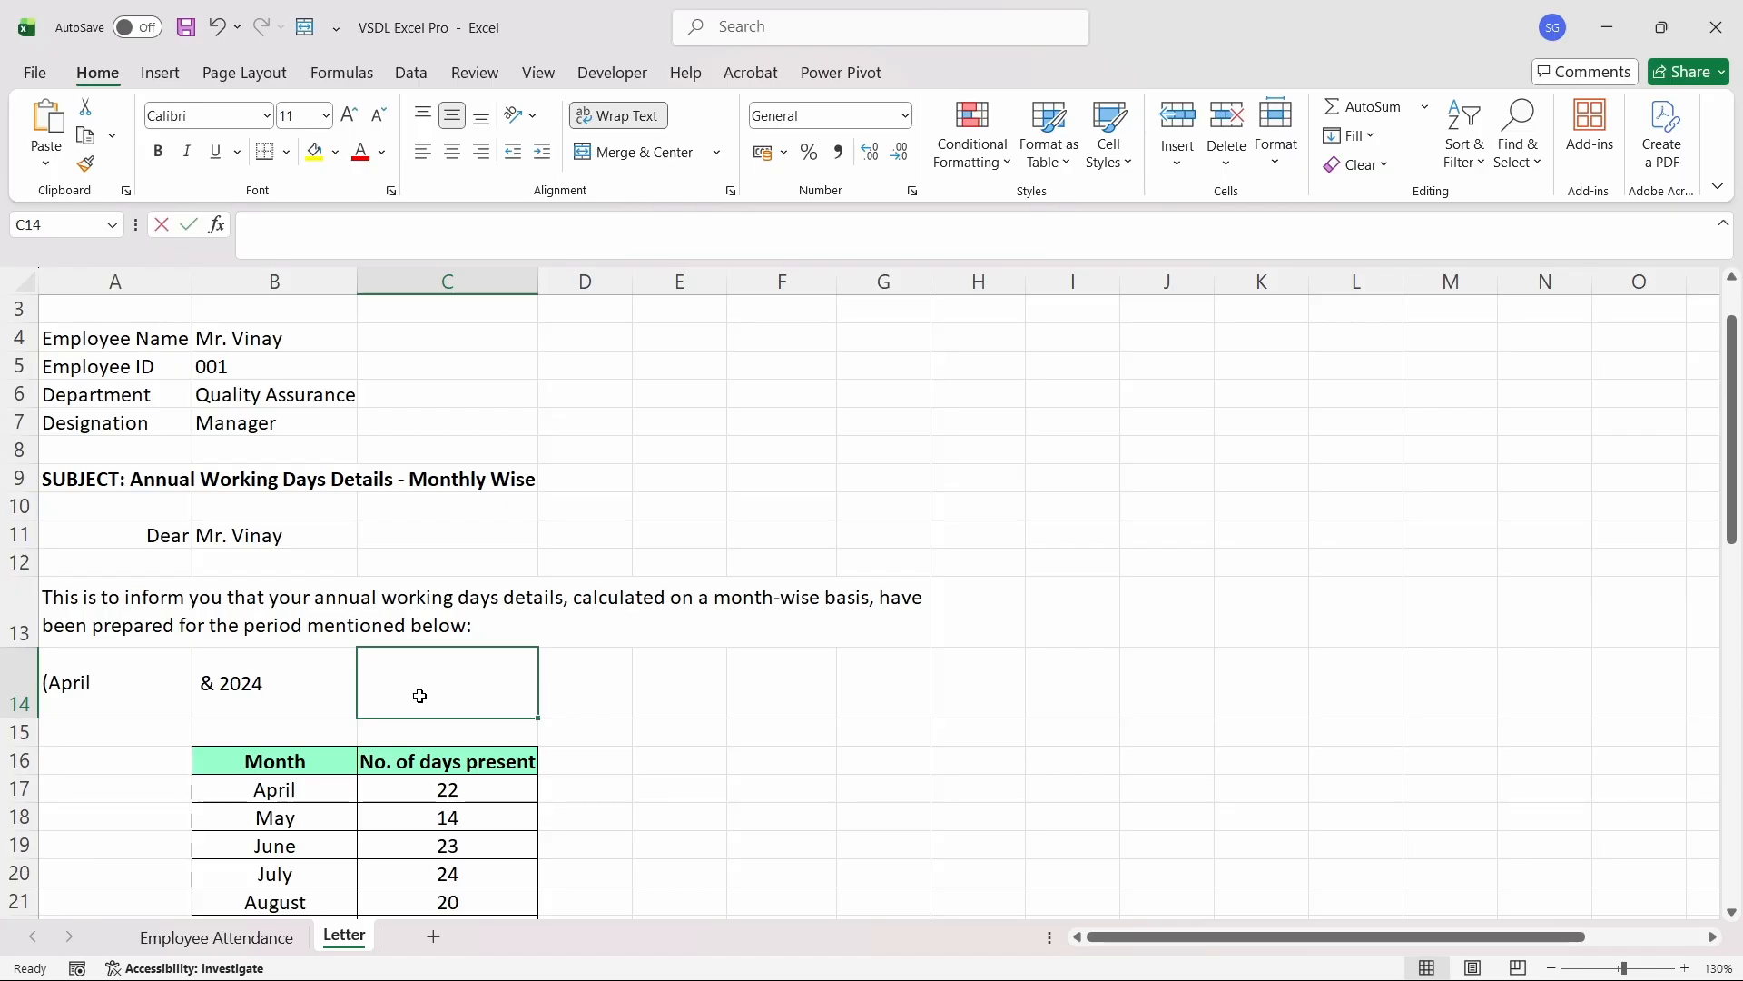
{"action": "double_click", "coordinate": [419, 696]}
{"action": "key", "text": "ctrl+v"}
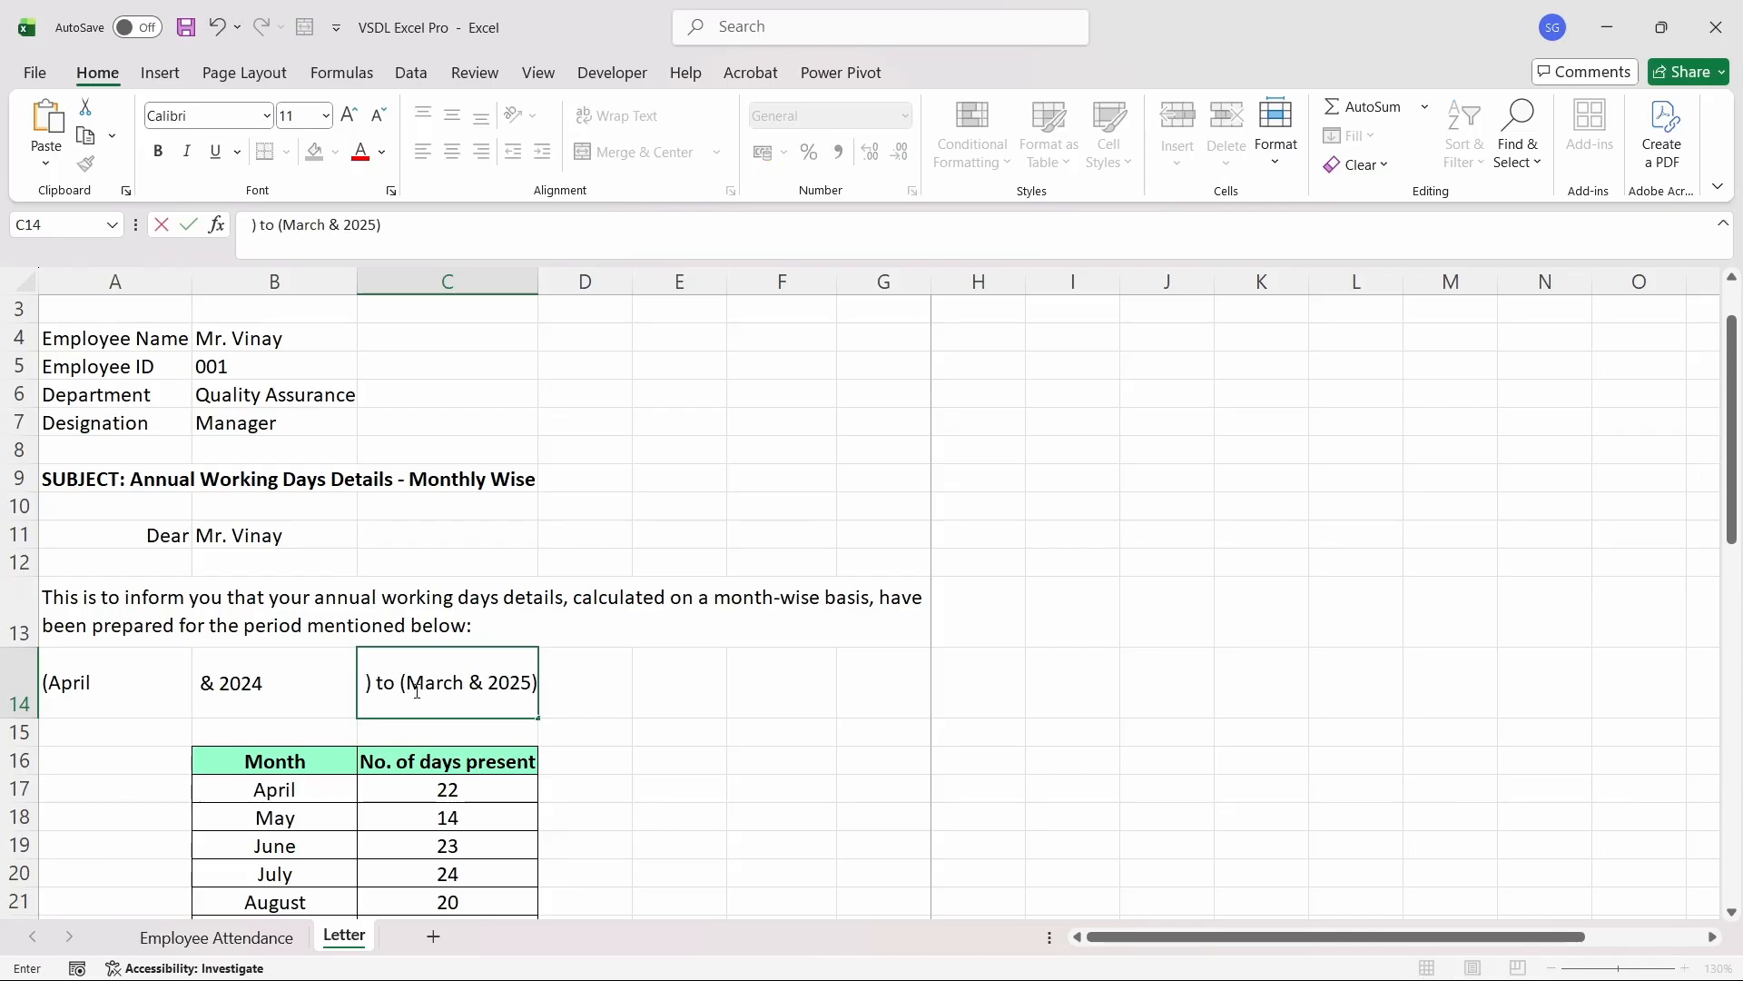
- Keep only ") to" in C14 and put "(March" in D14 and "& 2025)" in E14
{"action": "left_click", "coordinate": [411, 686]}
{"action": "key", "text": "shift+End"}
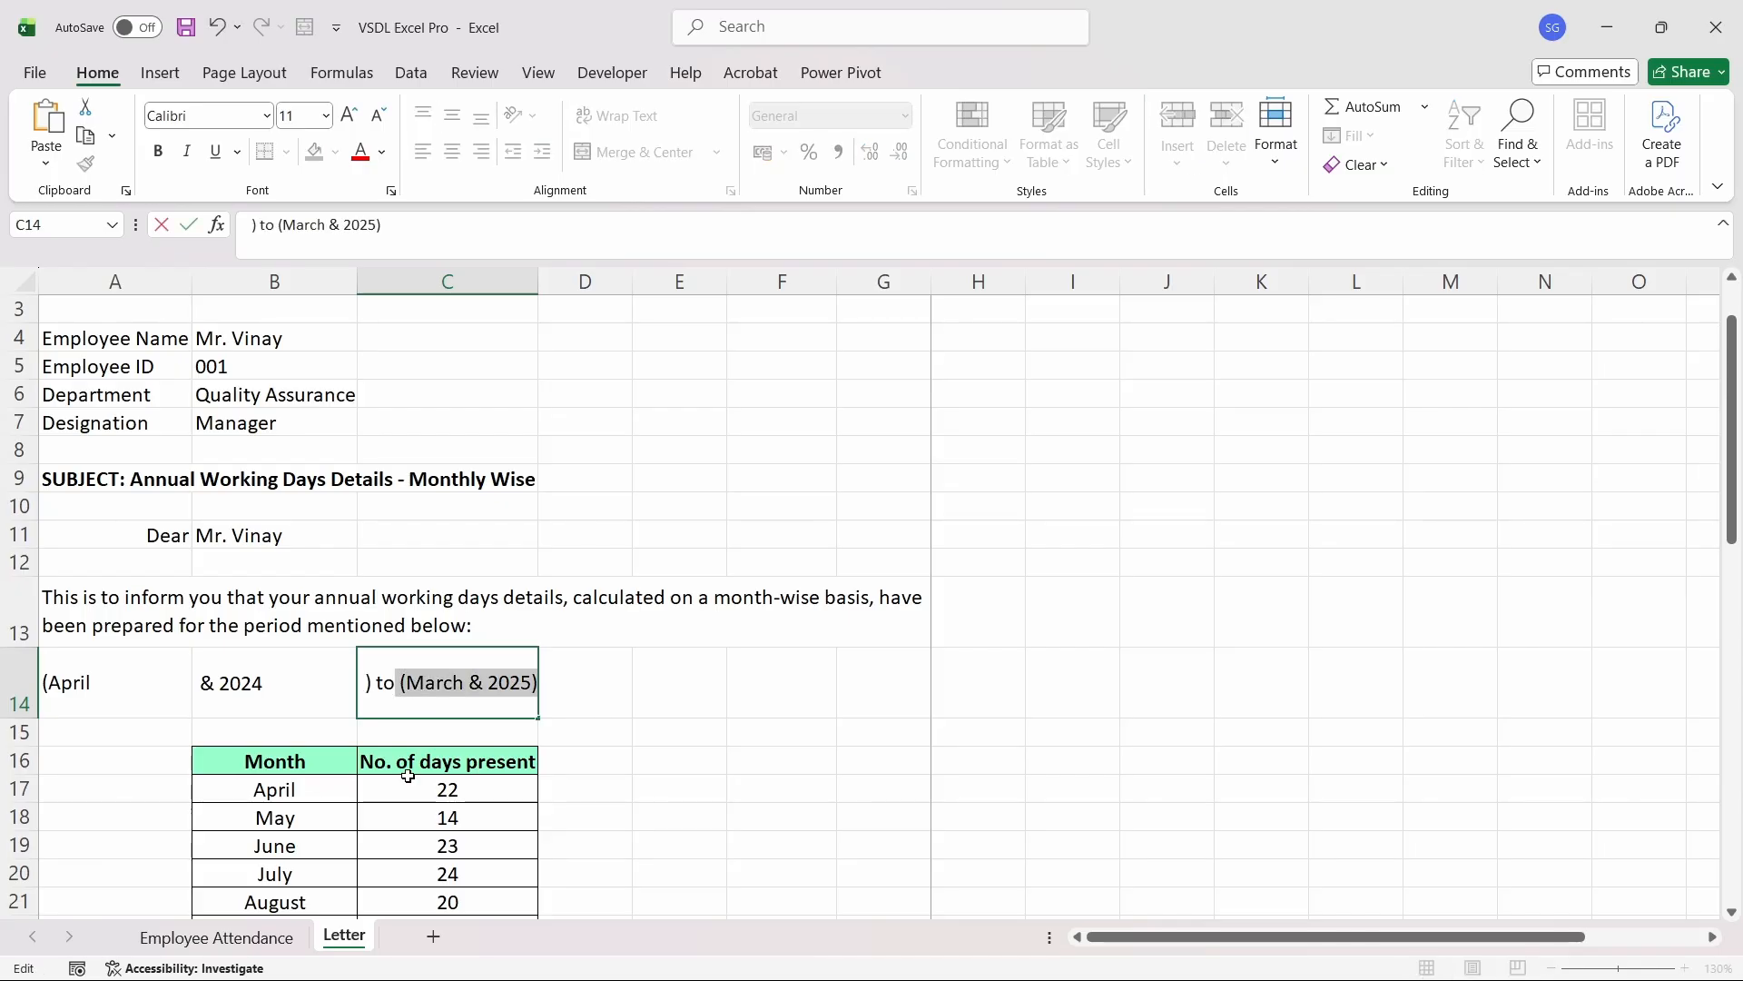
{"action": "key", "text": "ctrl+x"}
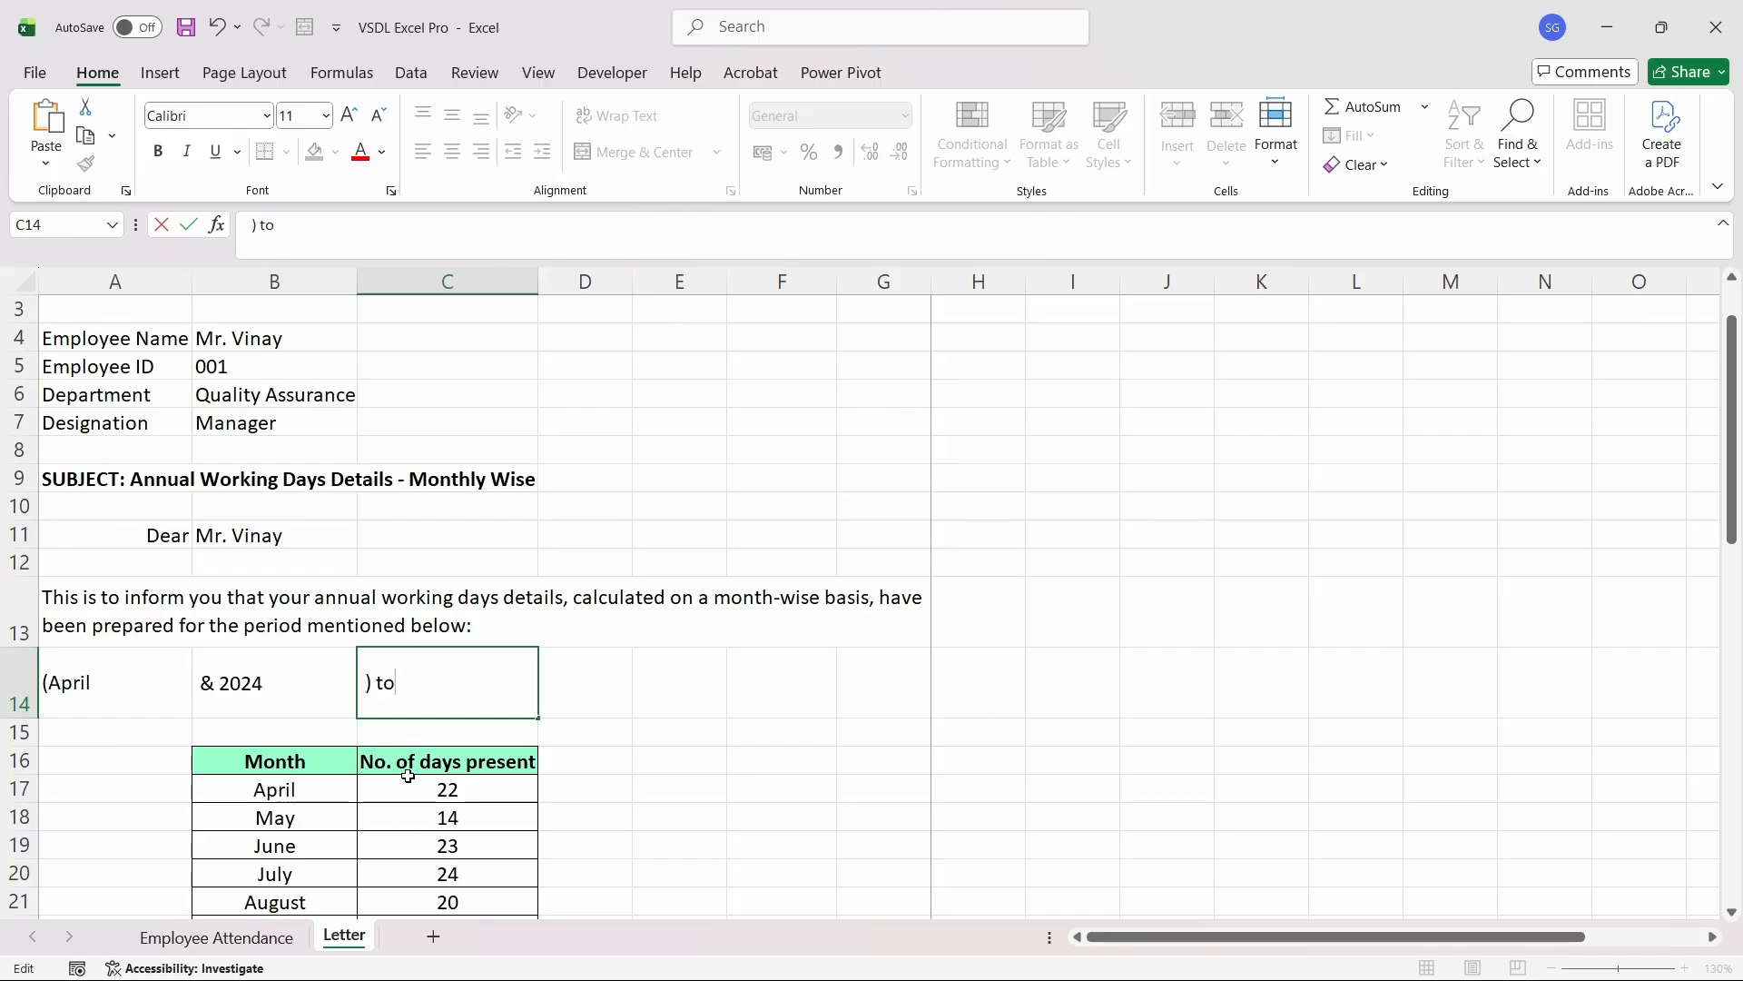
{"action": "key", "text": "Tab"}
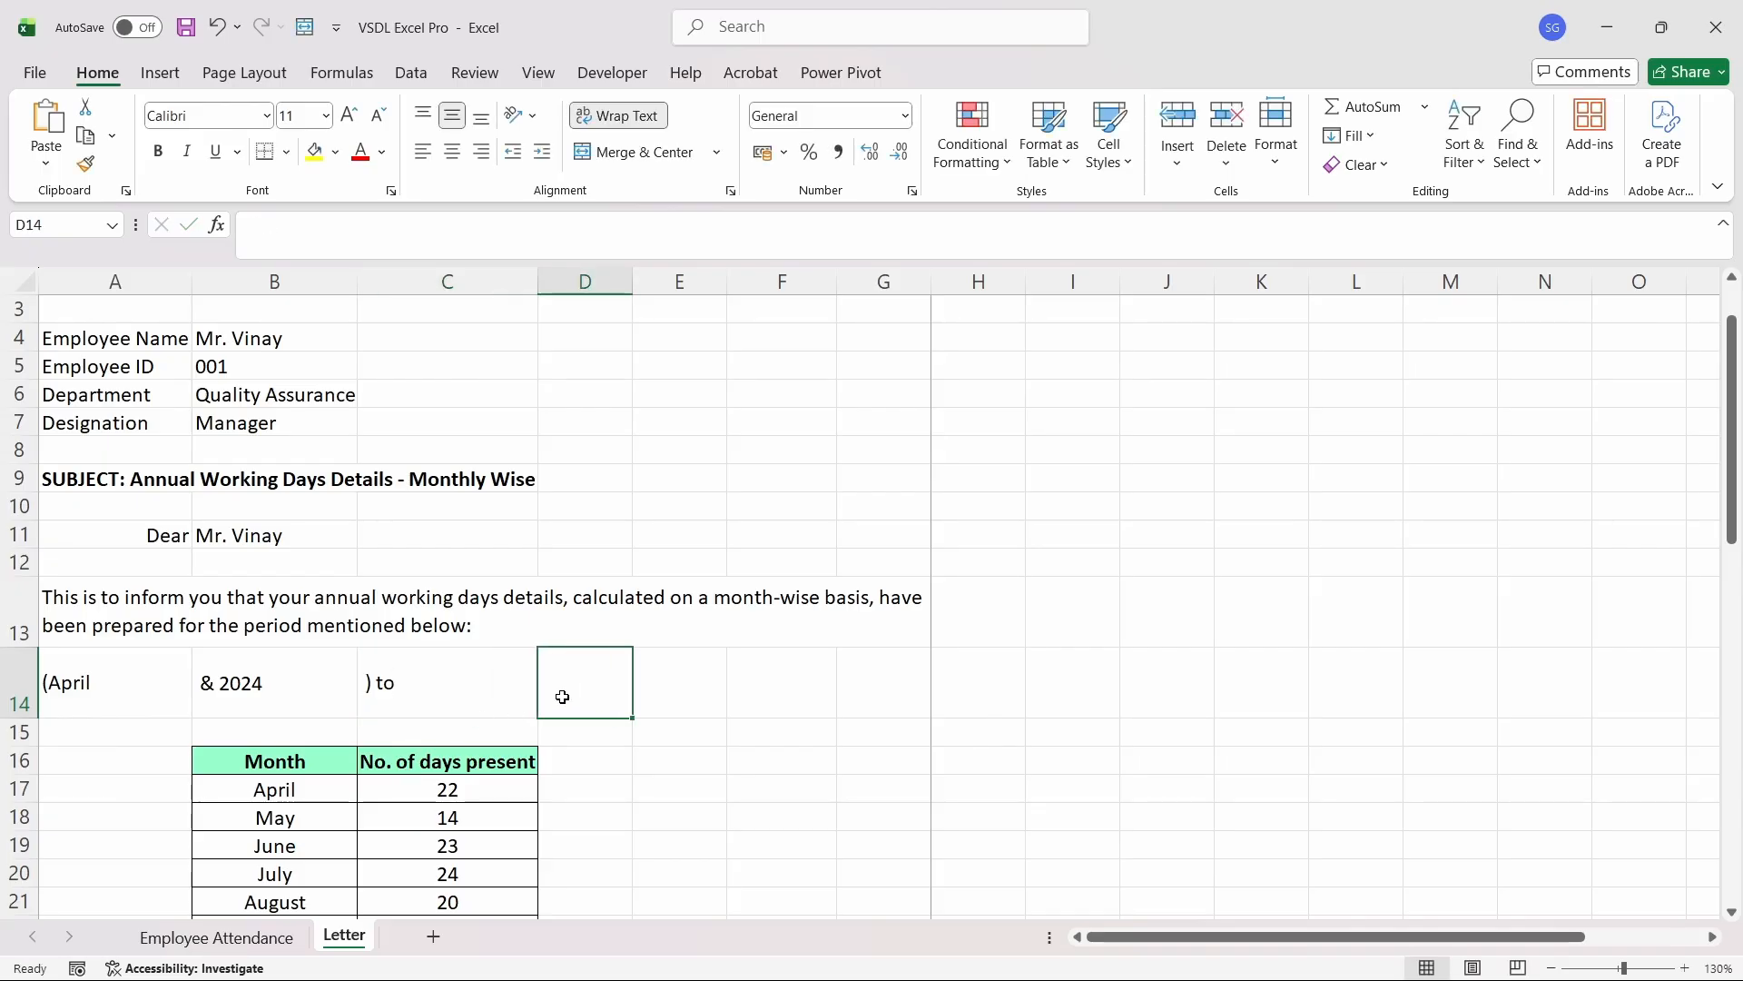
{"action": "type", "text": "(March"}
{"action": "key", "text": "Tab"}
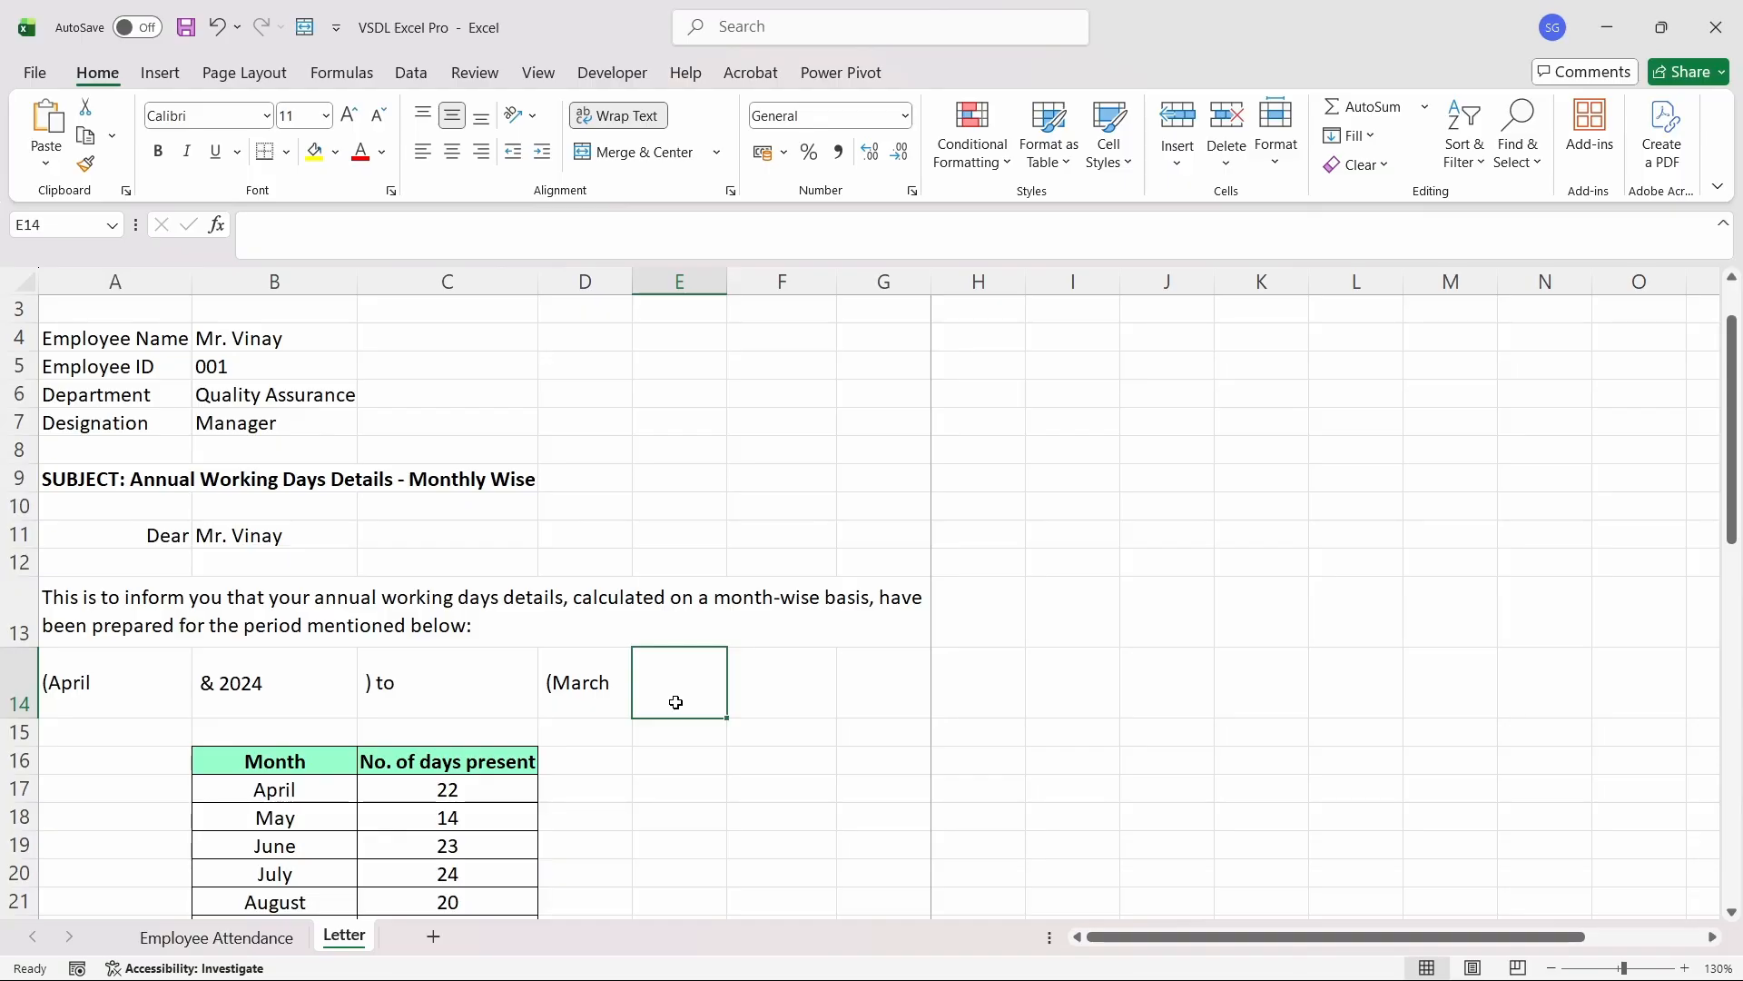
{"action": "type", "text": "& 2025)"}
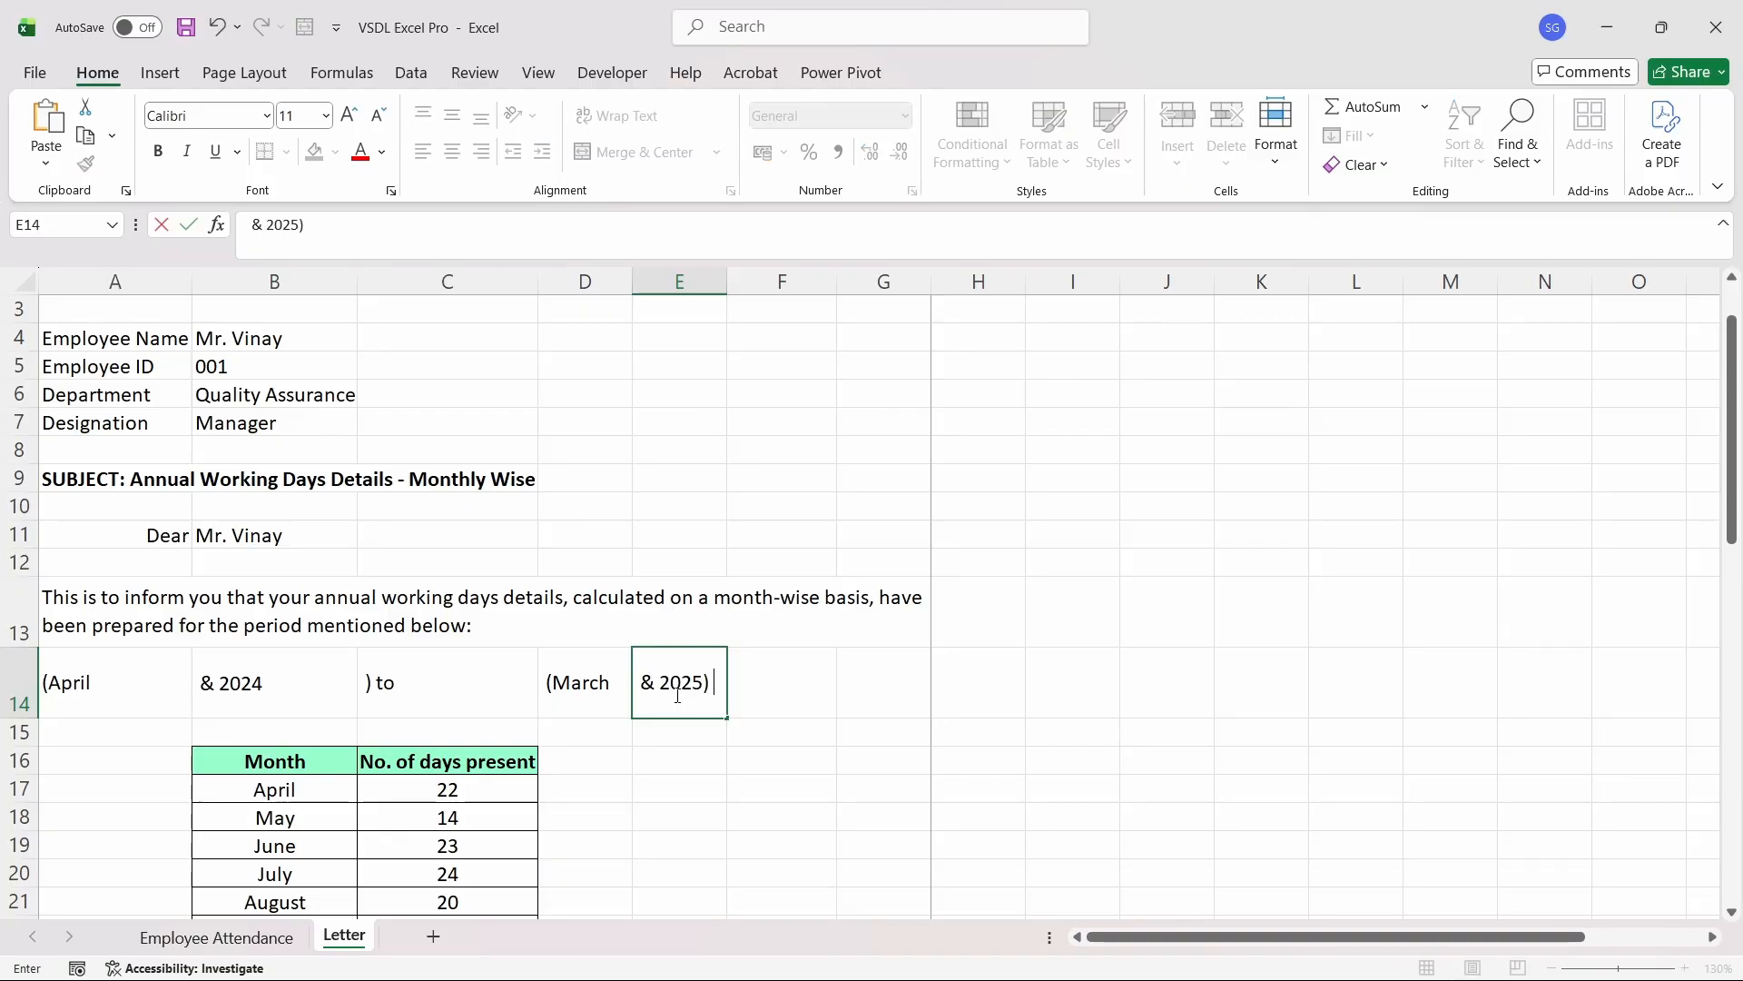
{"action": "key", "text": "ctrl+Return"}
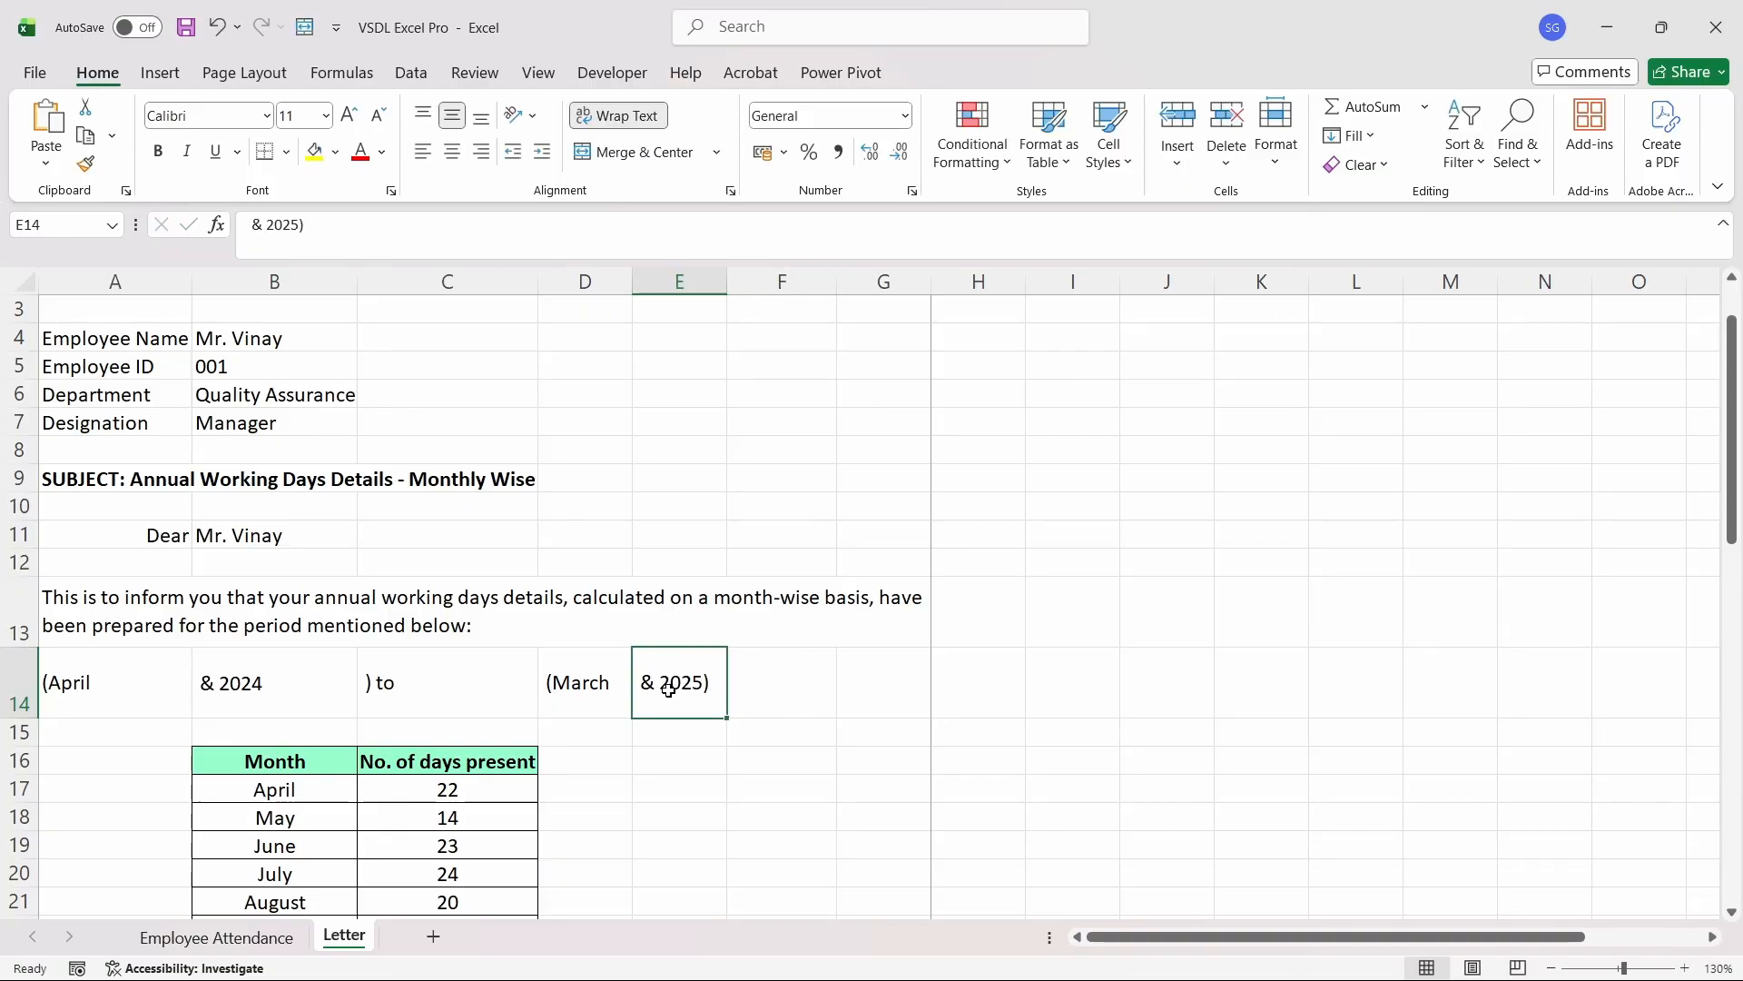
- Remove the opening parenthesis from A14 so it reads "April", and right-align the cell
{"action": "left_click", "coordinate": [160, 695]}
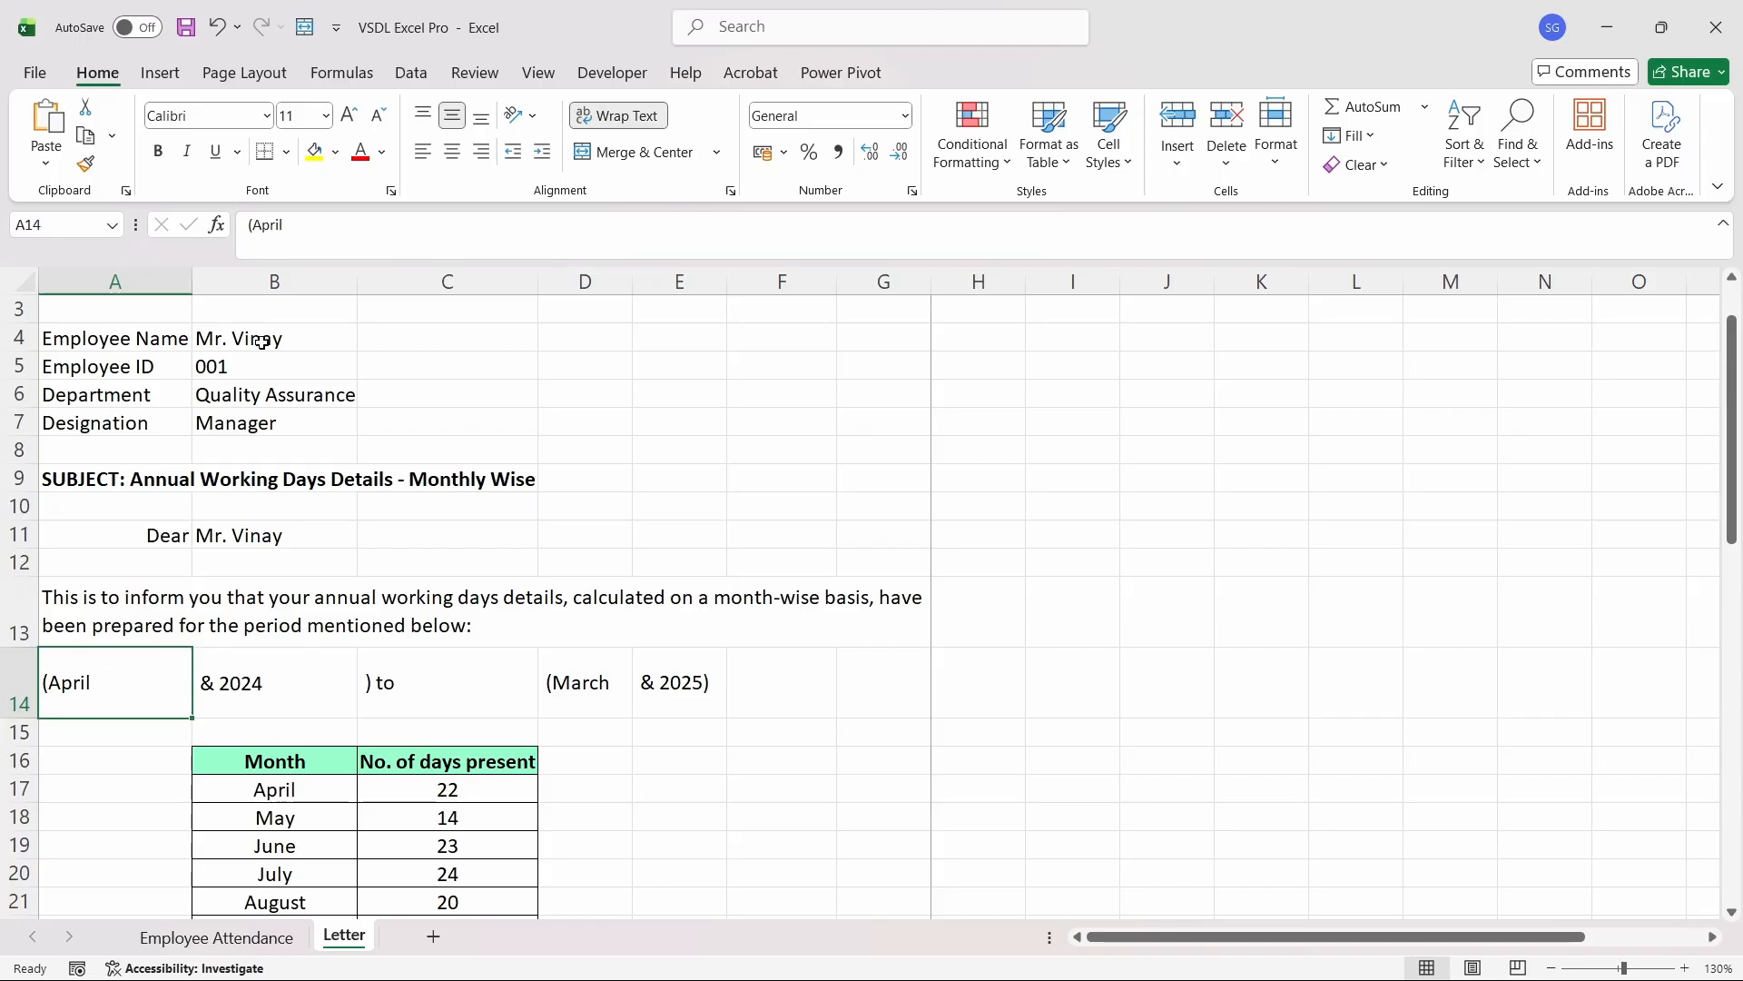
{"action": "left_click", "coordinate": [261, 227]}
{"action": "key", "text": "BackSpace"}
{"action": "key", "text": "ctrl+Return"}
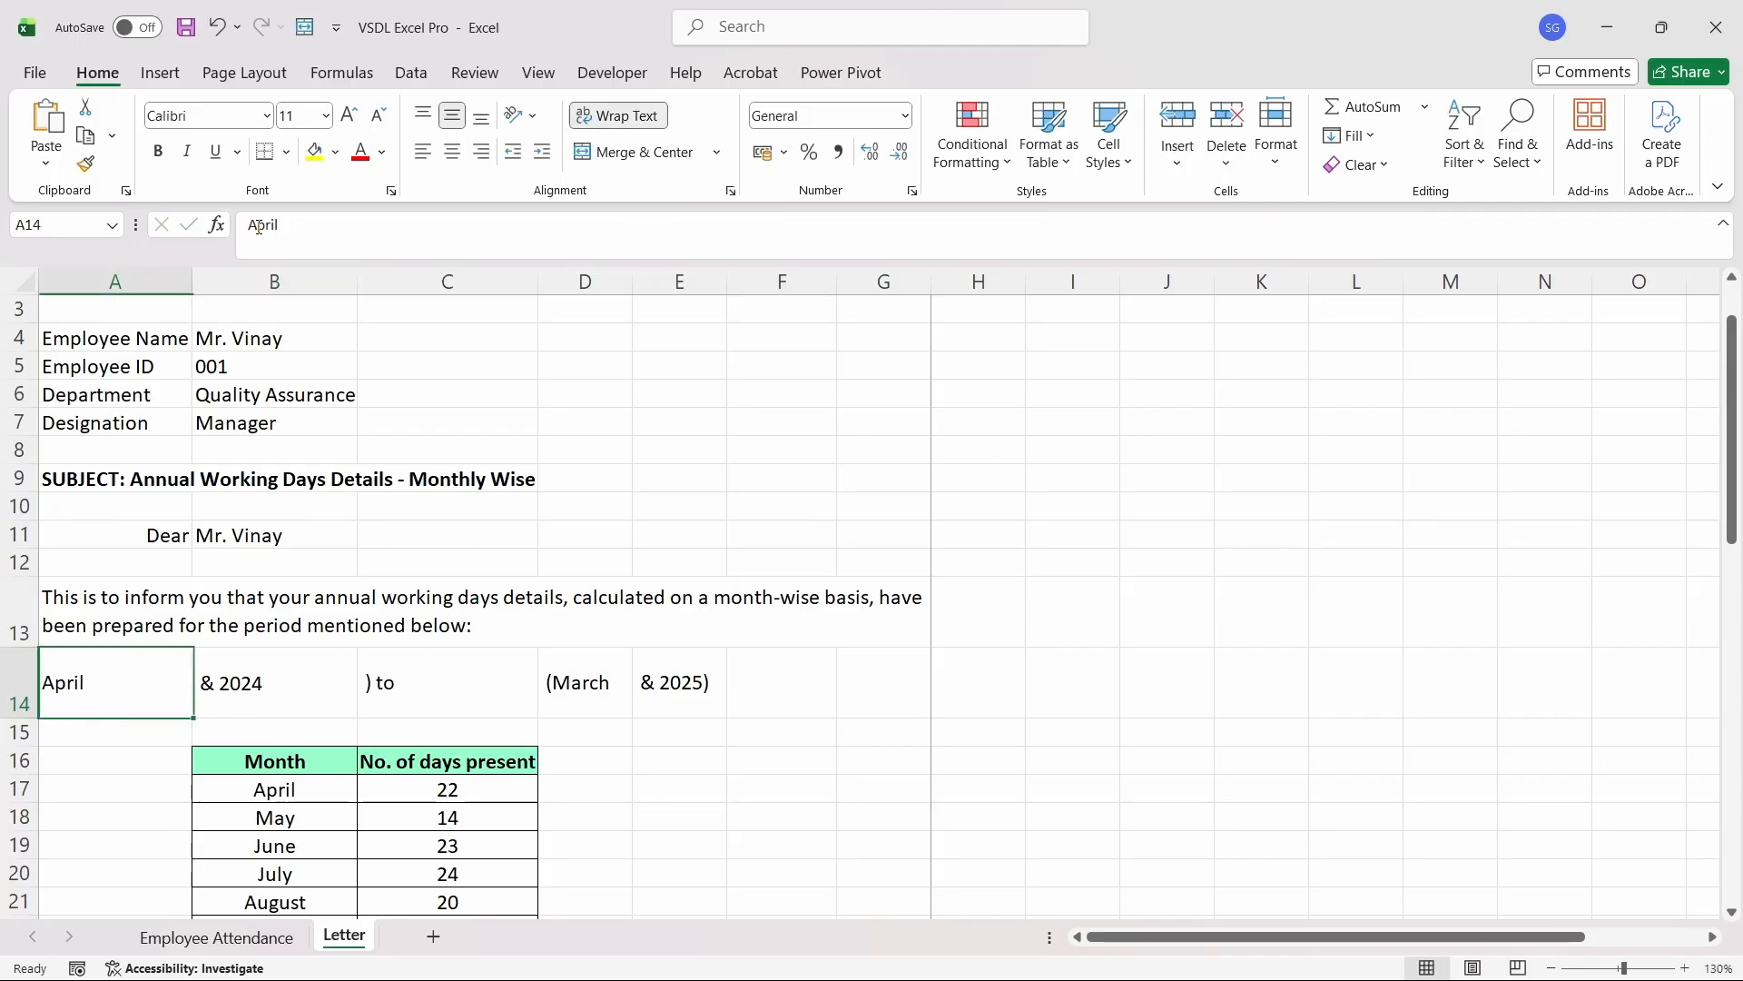
{"action": "left_click", "coordinate": [484, 163]}
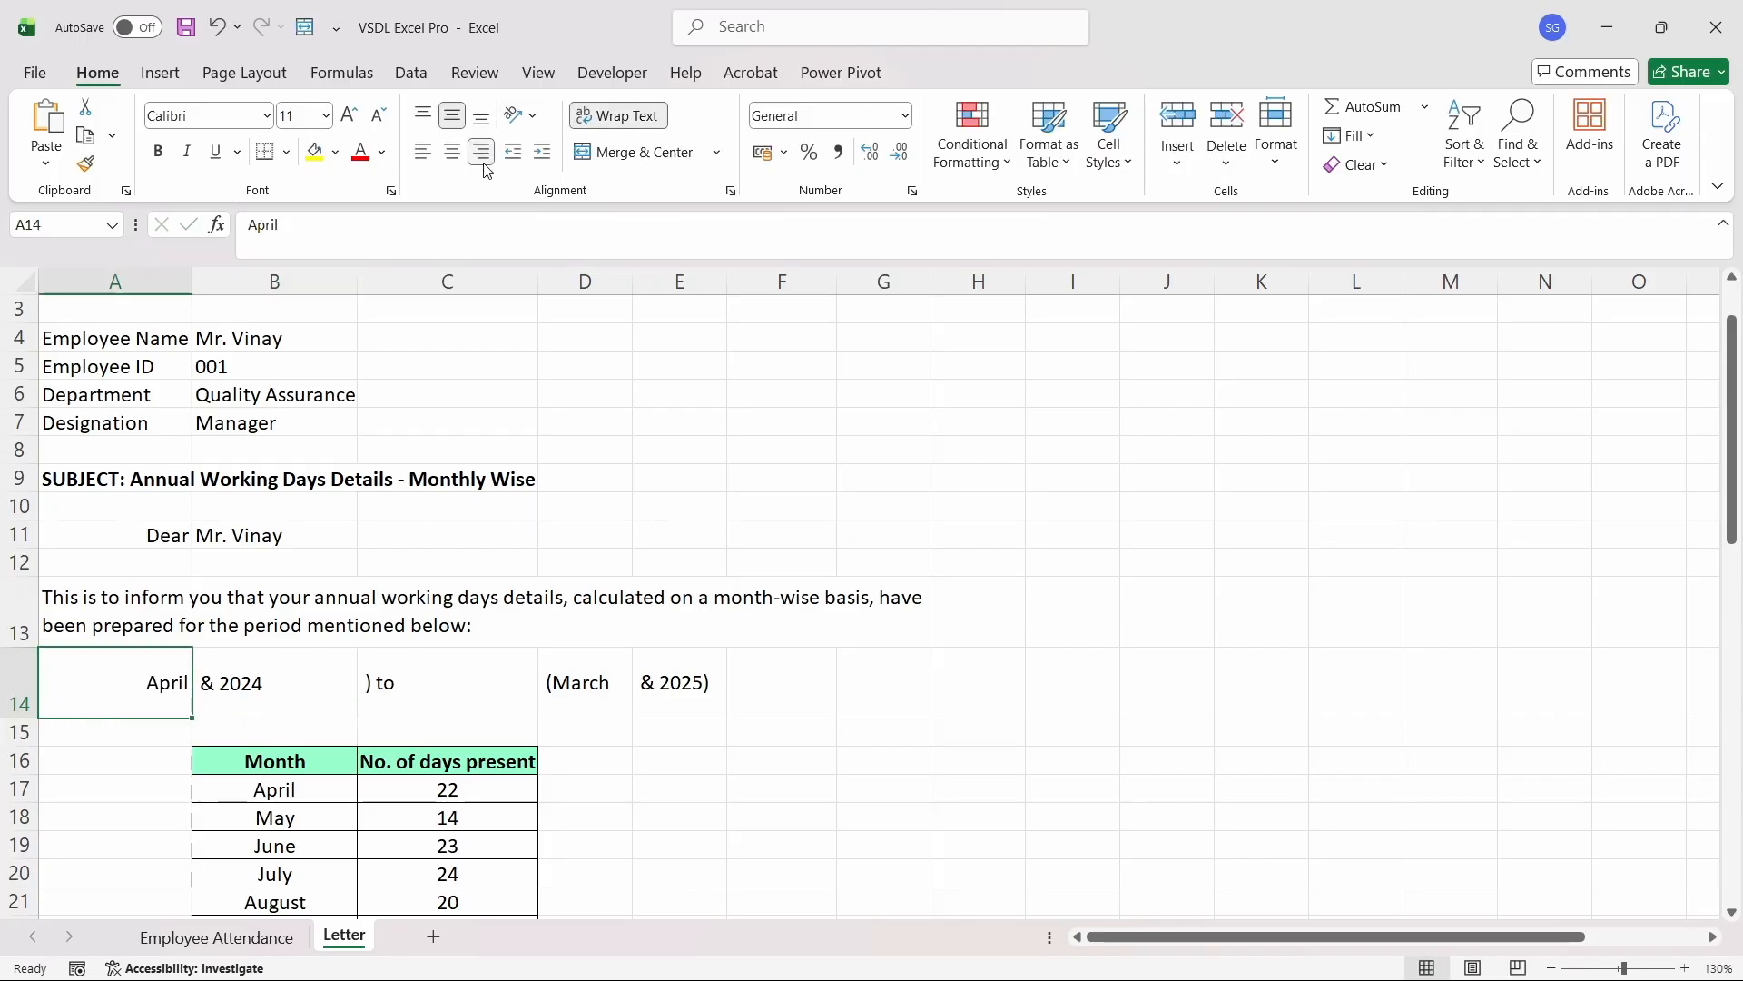
- Remove the ampersand from B14 so the cell holds only 2024
{"action": "key", "text": "Right"}
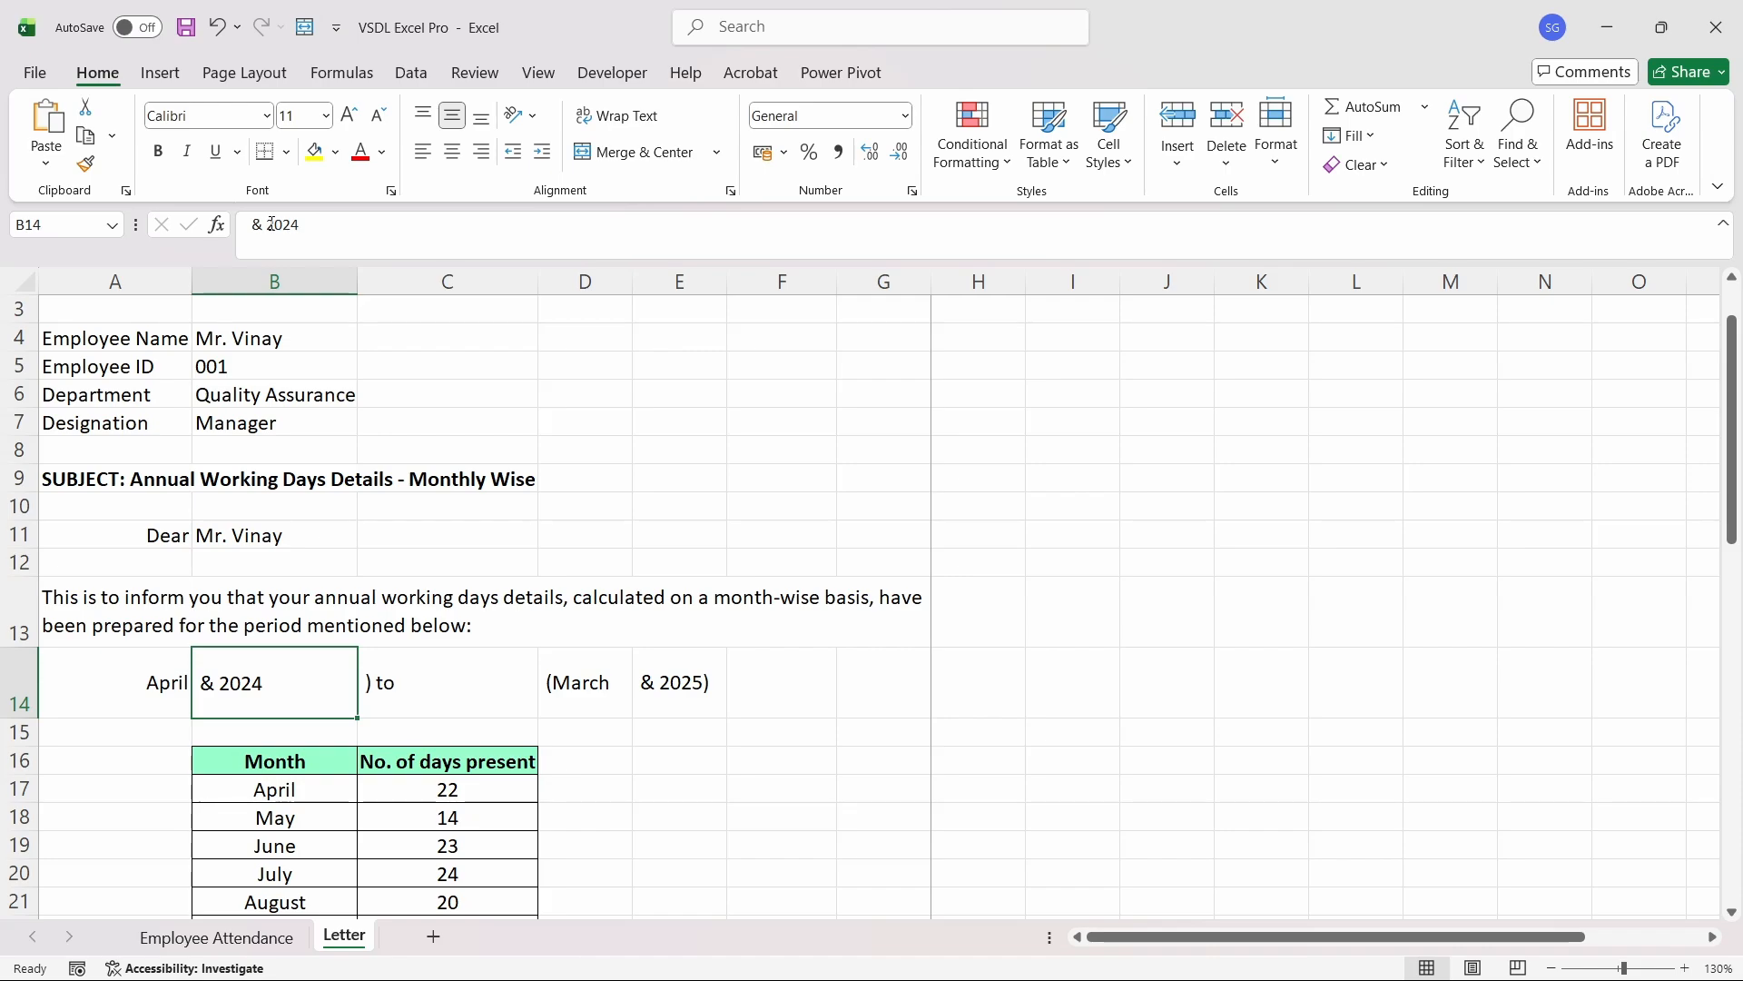
{"action": "left_click", "coordinate": [272, 225]}
{"action": "key", "text": "BackSpace"}
{"action": "key", "text": "BackSpace"}
{"action": "key", "text": "Tab"}
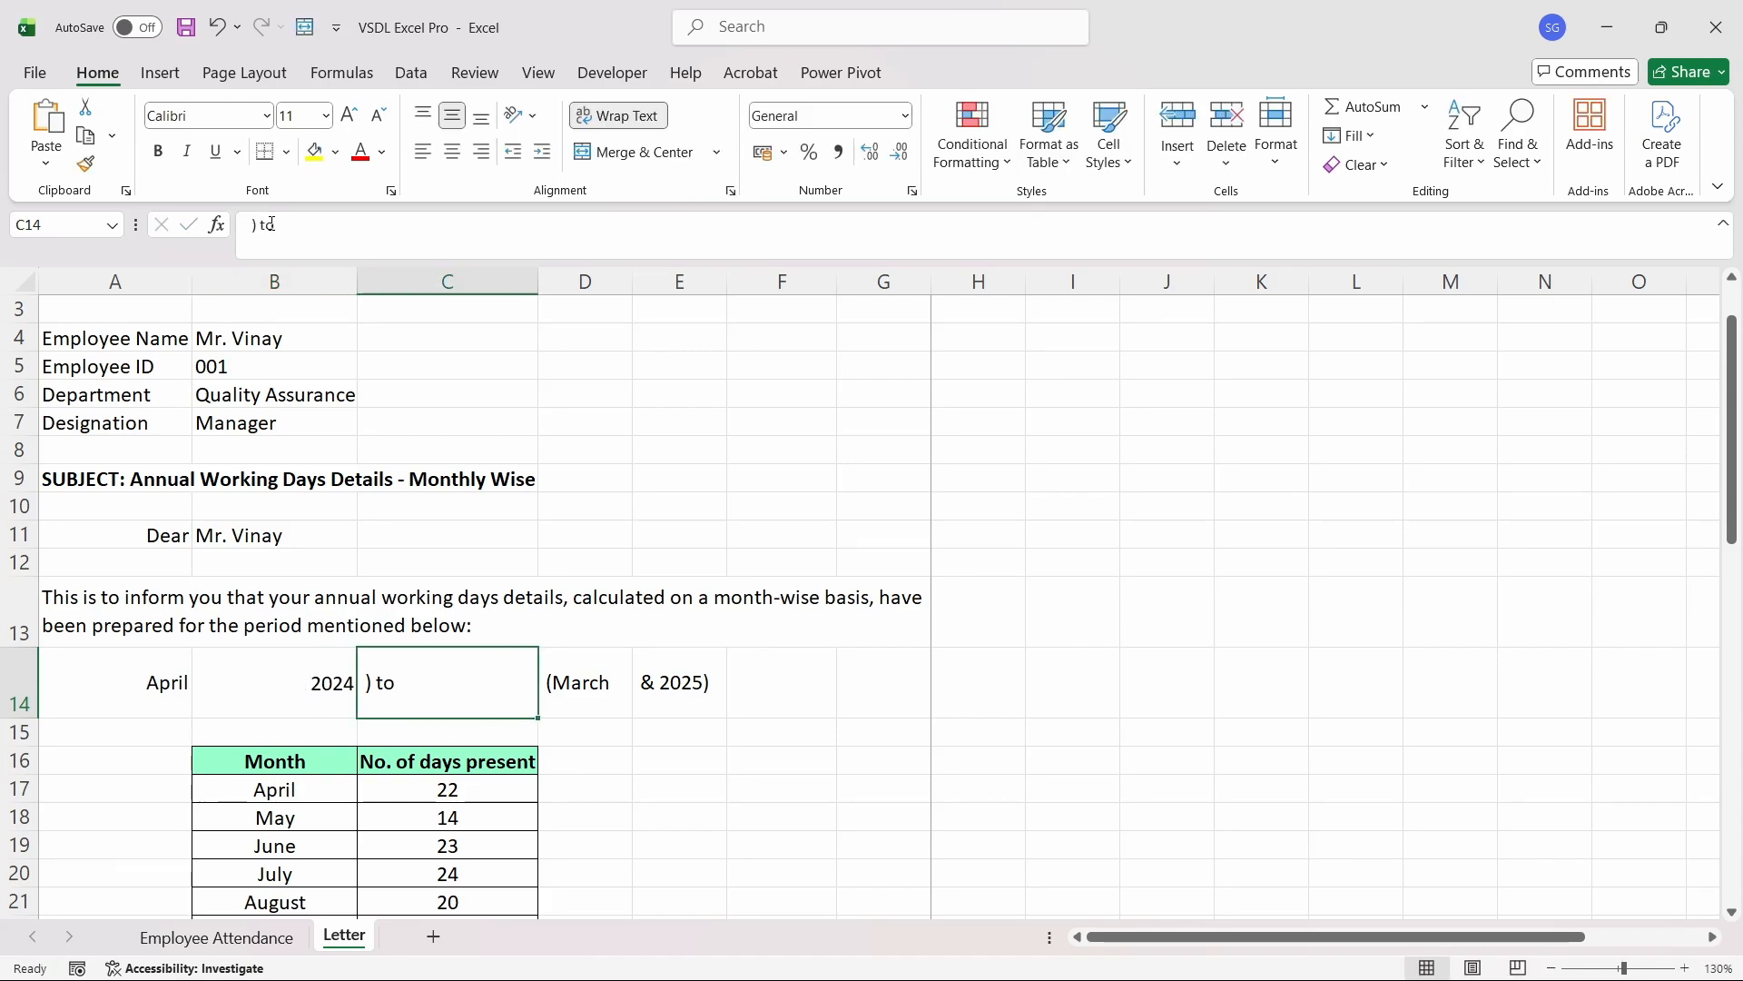
- Remove the closing parenthesis from C14 so the cell holds only "to"
{"action": "key", "text": "Left"}
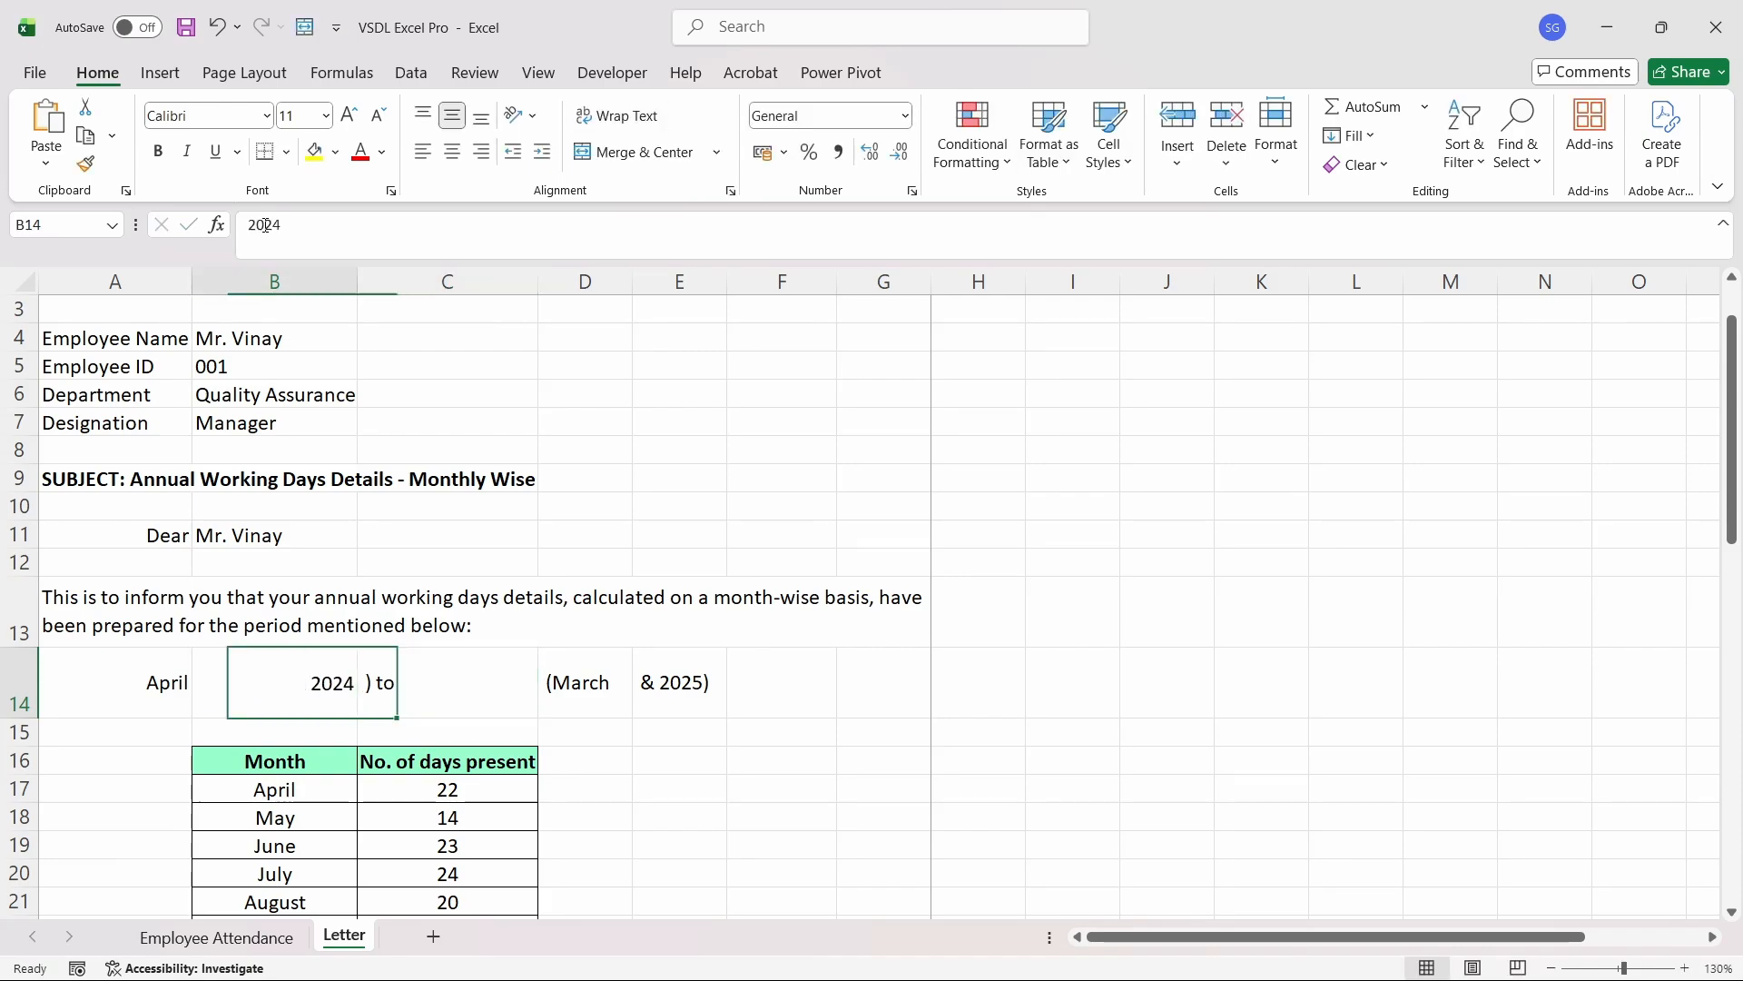
{"action": "key", "text": "Right"}
{"action": "left_click", "coordinate": [265, 225]}
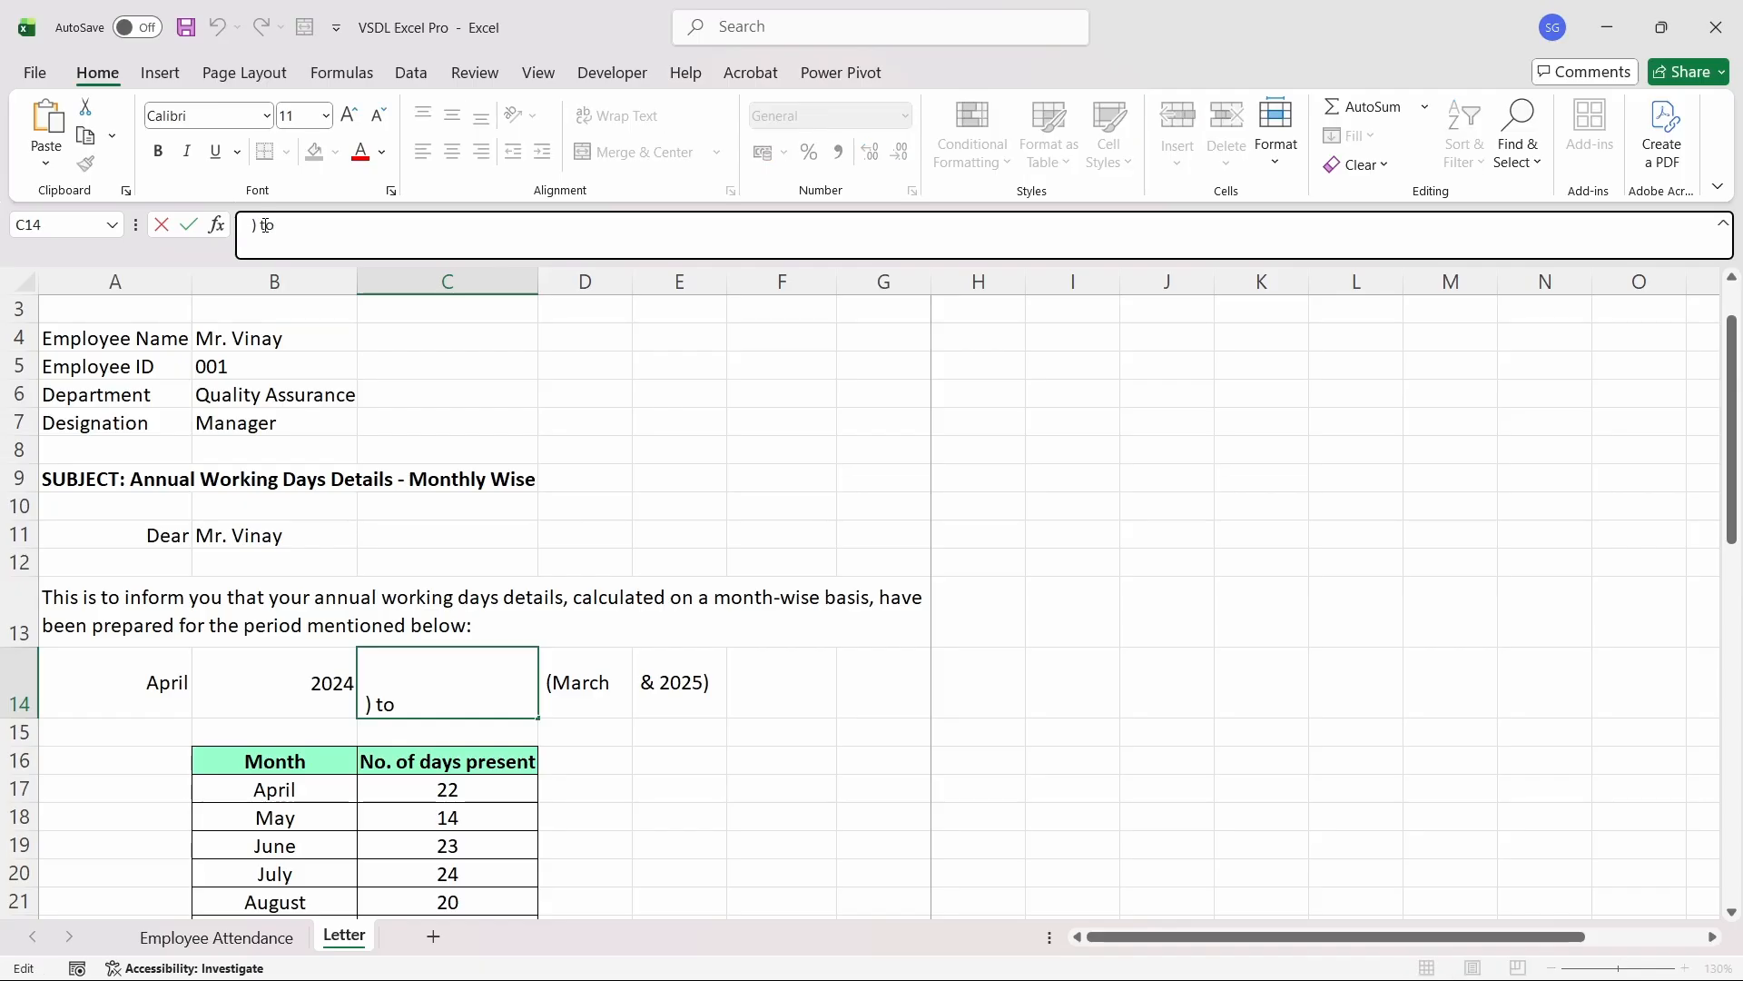
{"action": "key", "text": "BackSpace"}
{"action": "key", "text": "BackSpace"}
{"action": "key", "text": "Tab"}
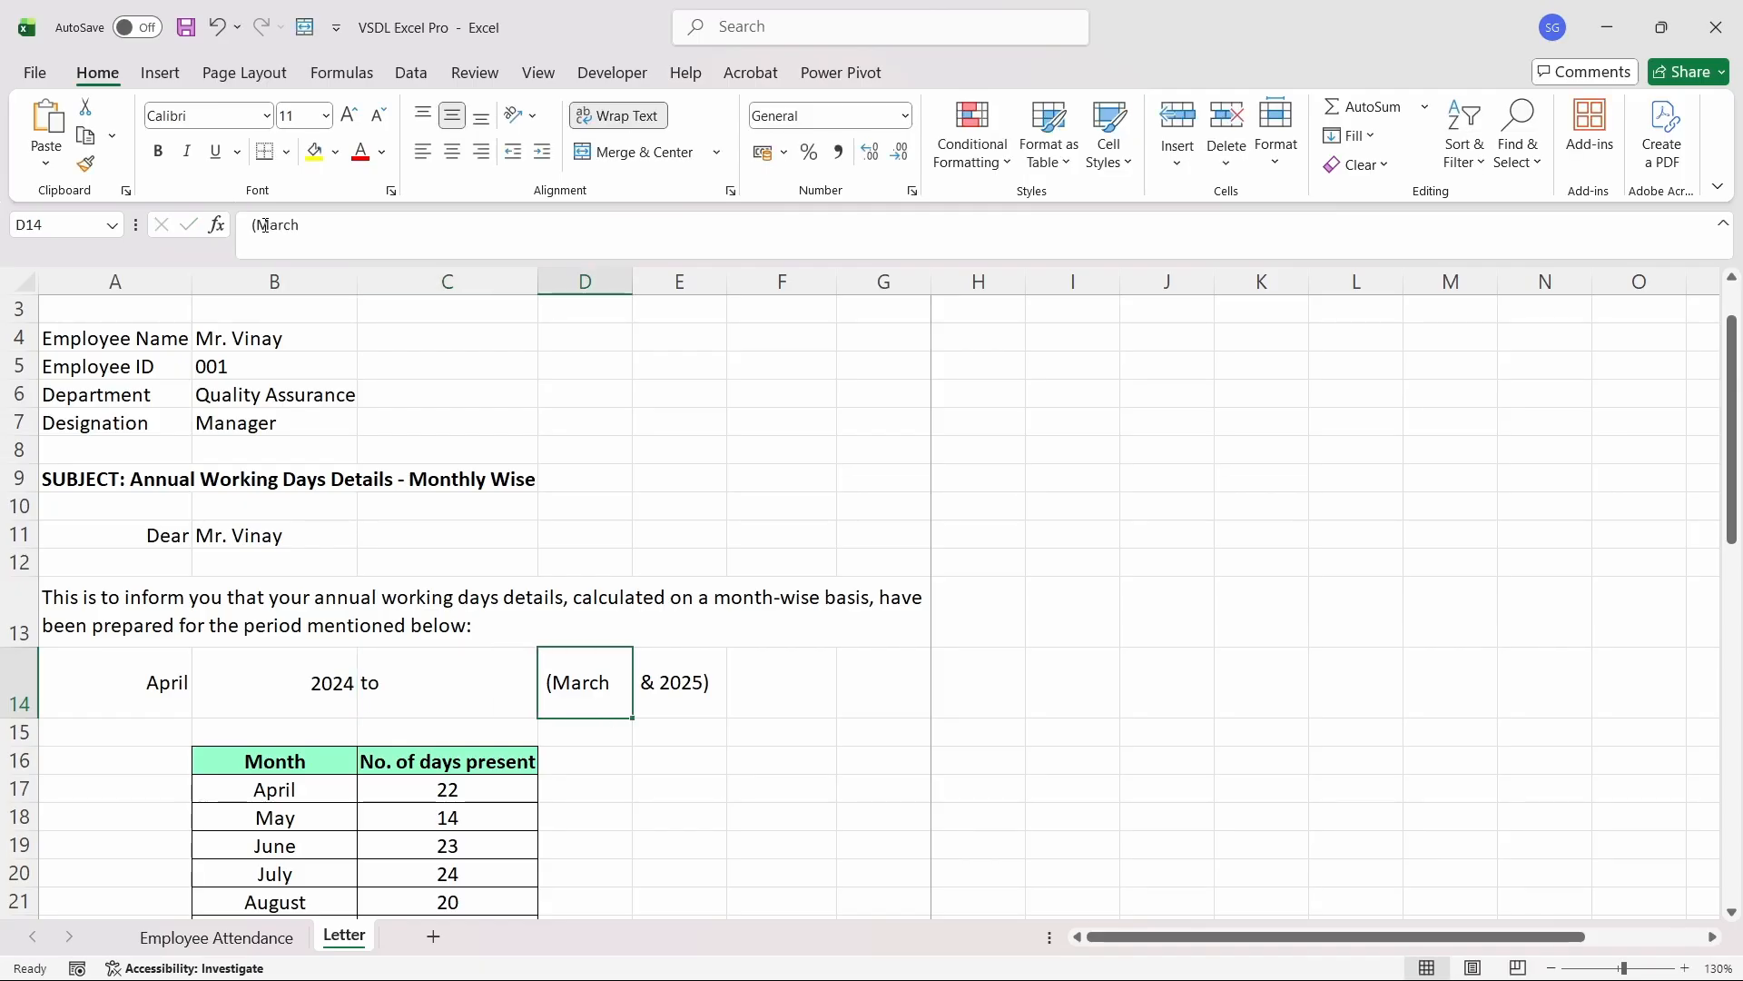
- Remove the opening parenthesis from D14 so it reads "March", and keep only 2025 in E14
{"action": "left_click", "coordinate": [260, 225]}
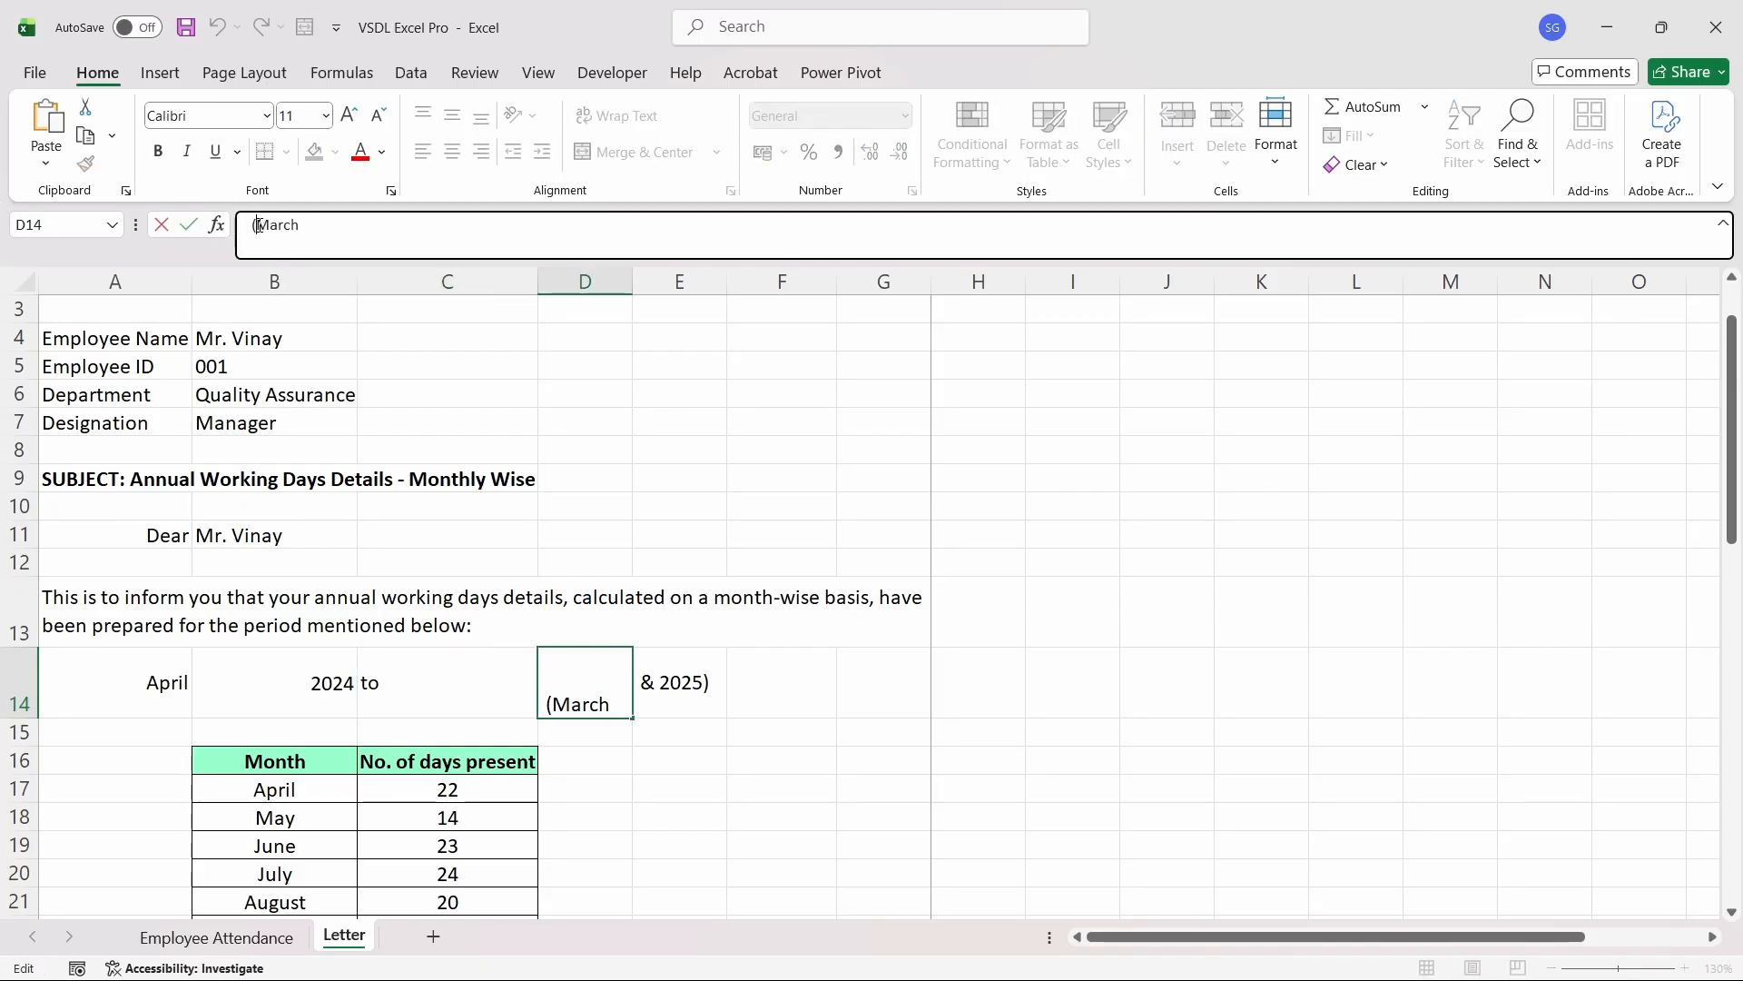
{"action": "key", "text": "BackSpace"}
{"action": "key", "text": "Tab"}
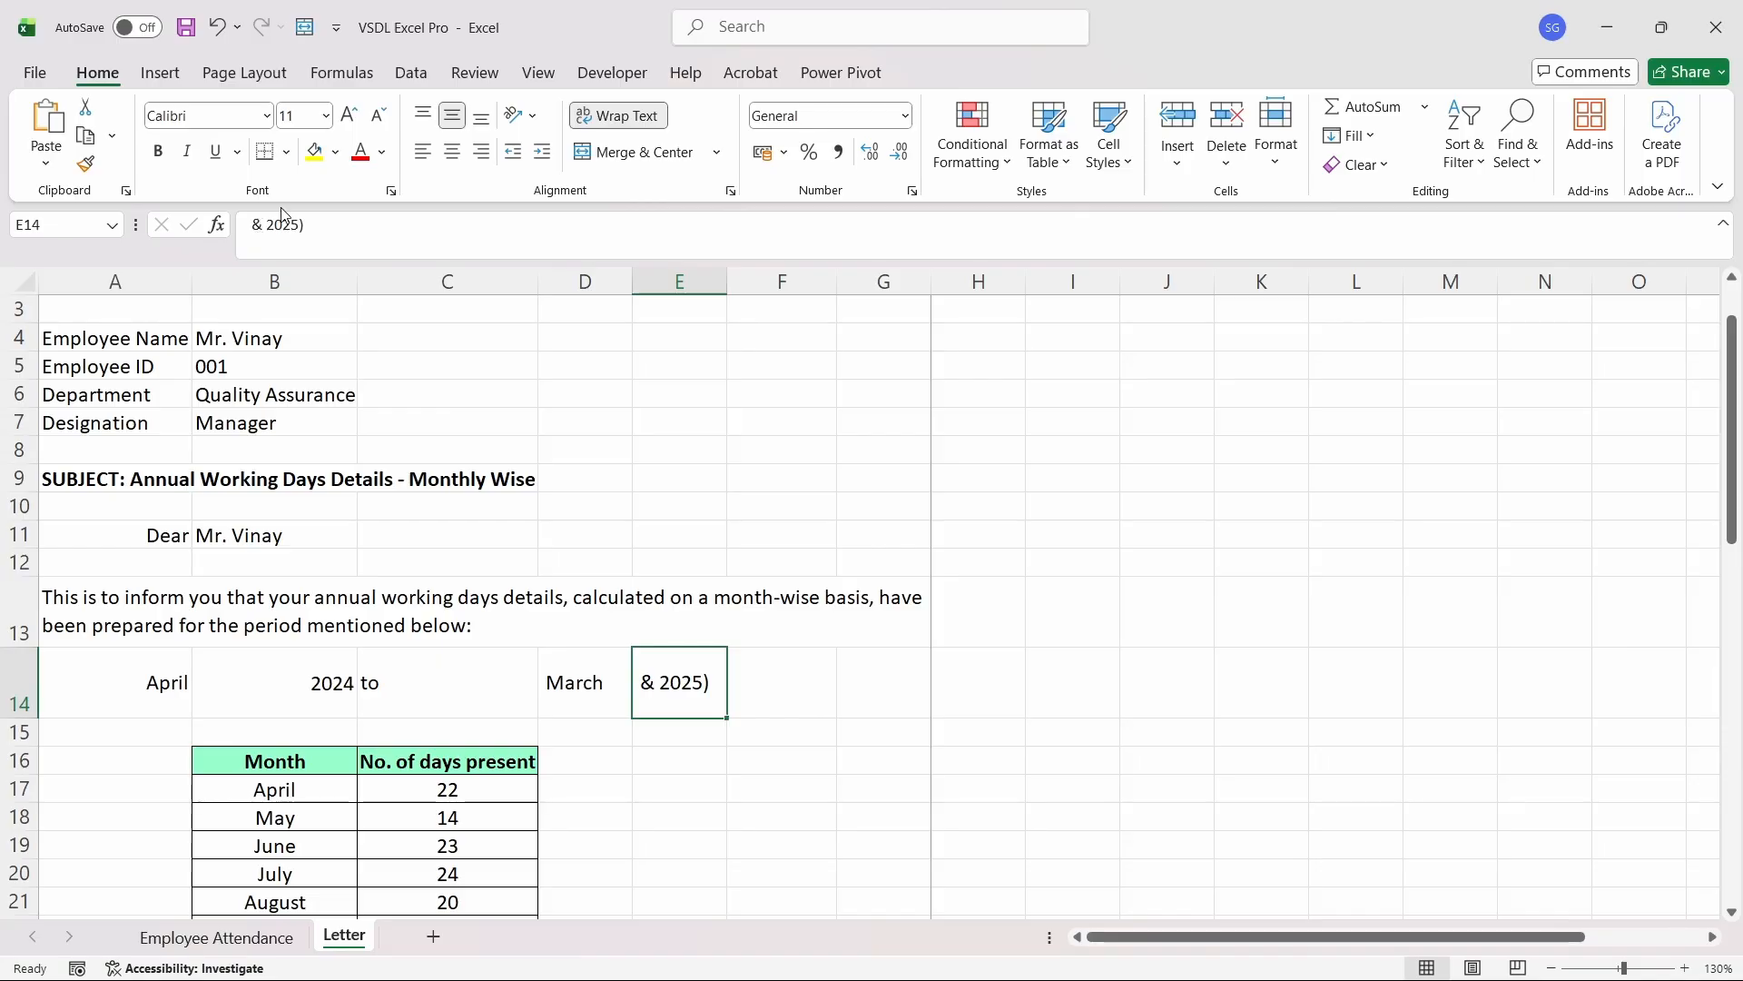
- Left-align the year 2024 in B14 and narrow column C around the word "to"
{"action": "left_click", "coordinate": [423, 155]}
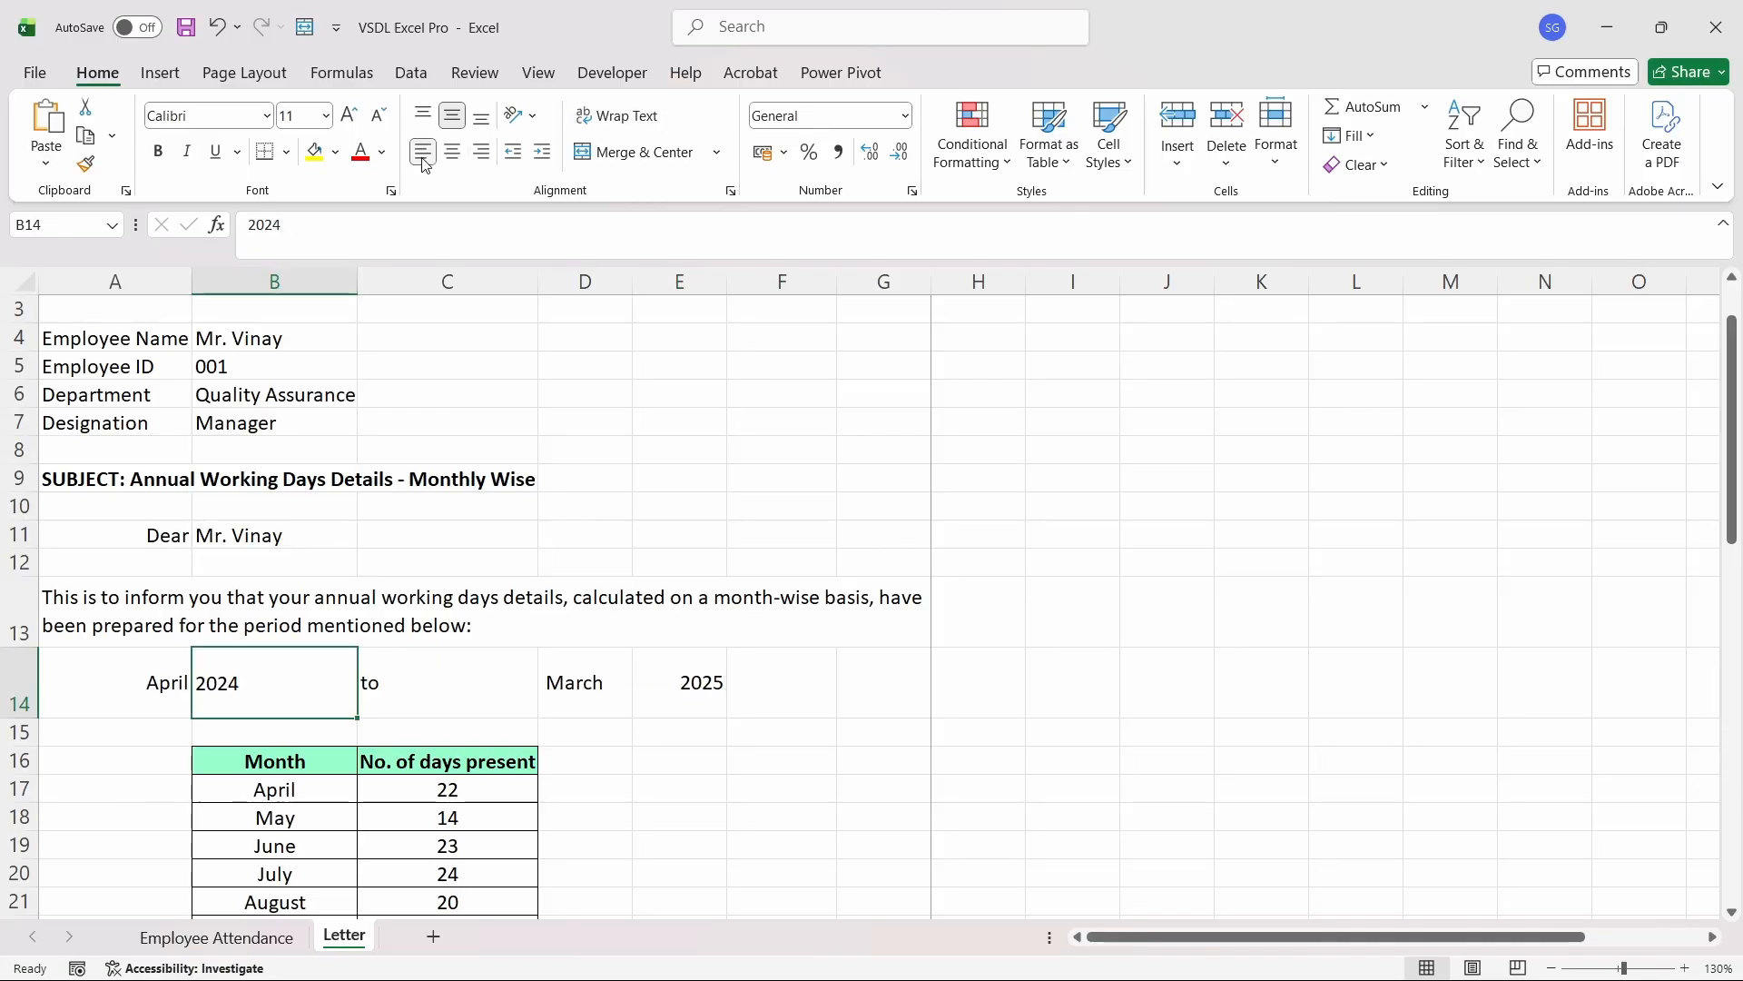
{"action": "key", "text": "Tab"}
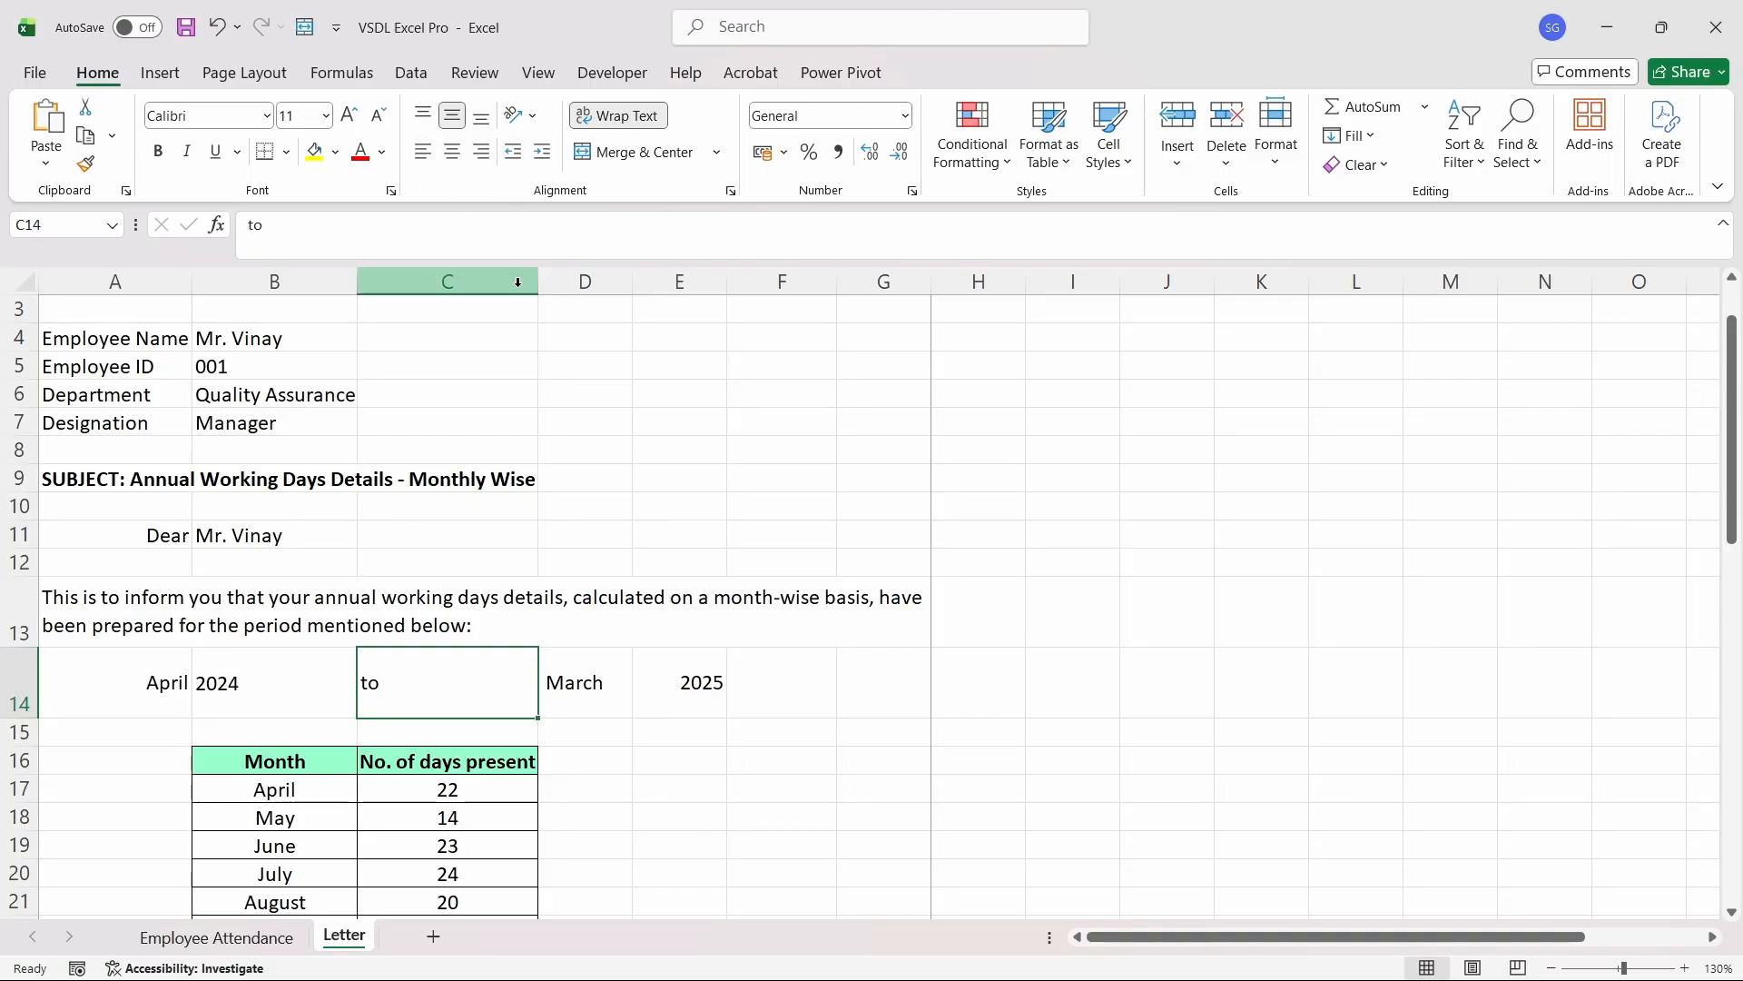
{"action": "left_click_drag", "start_coordinate": [538, 283], "coordinate": [417, 284]}
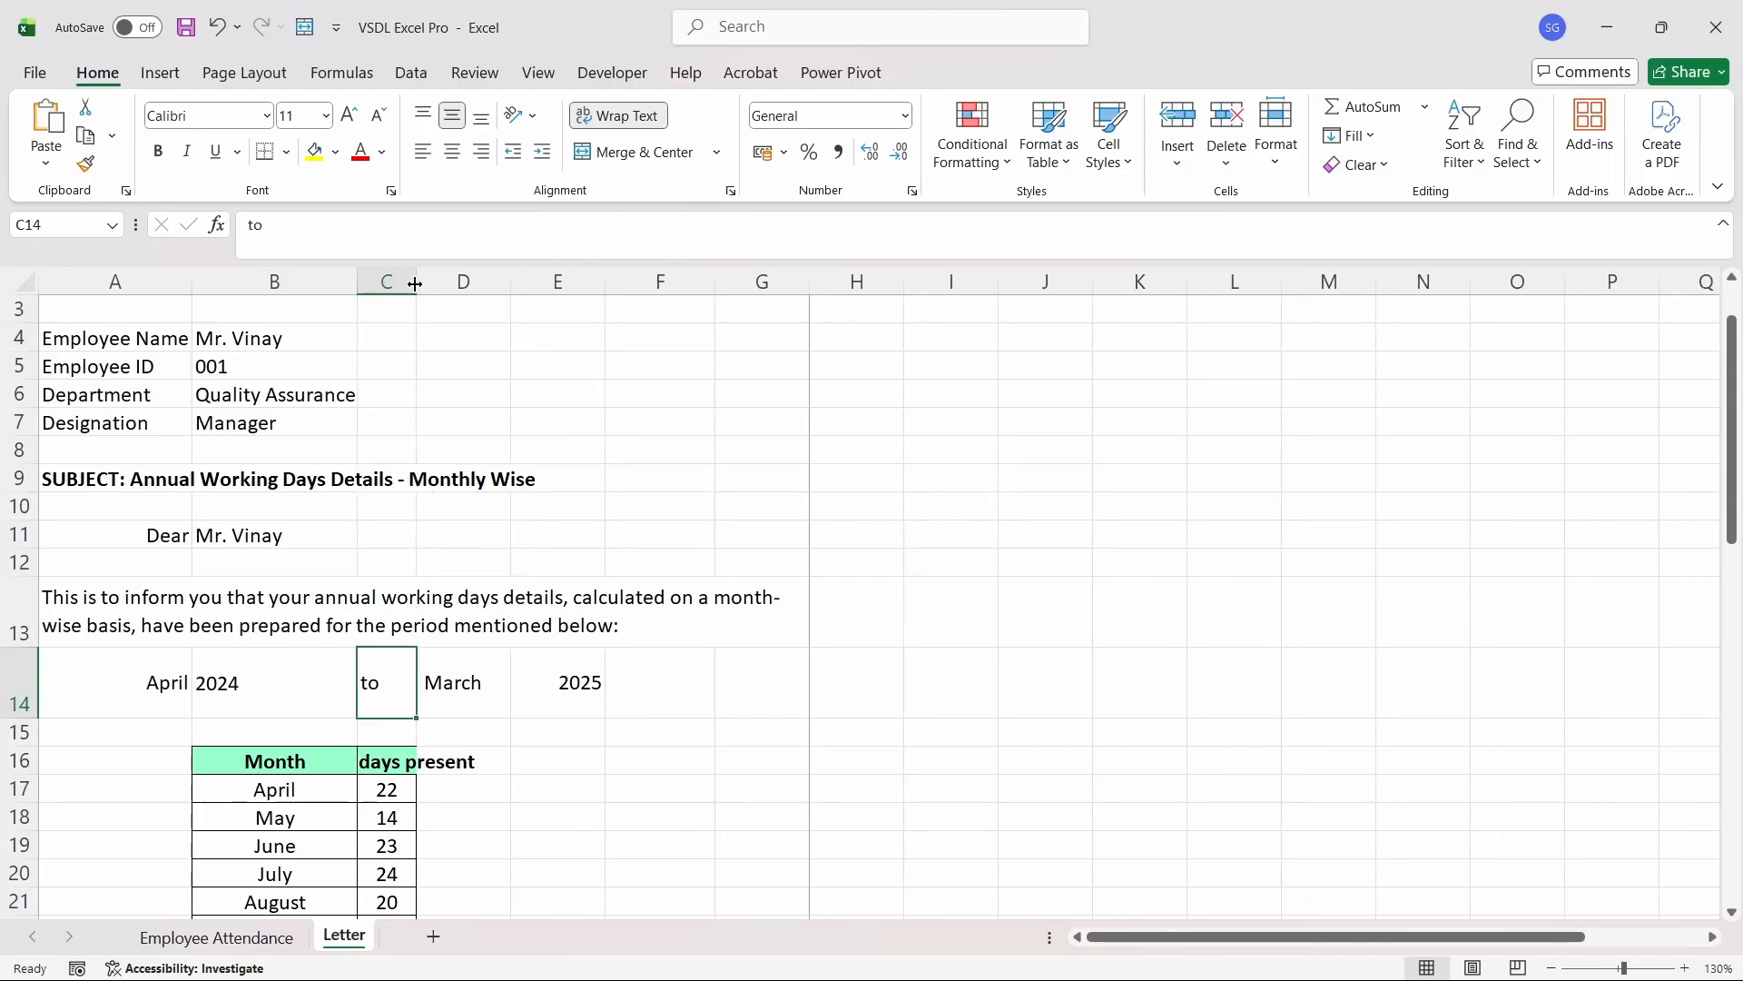
- Right-align "March" in D14 and left-align 2025 in E14 so the two sit together
{"action": "left_click", "coordinate": [481, 690]}
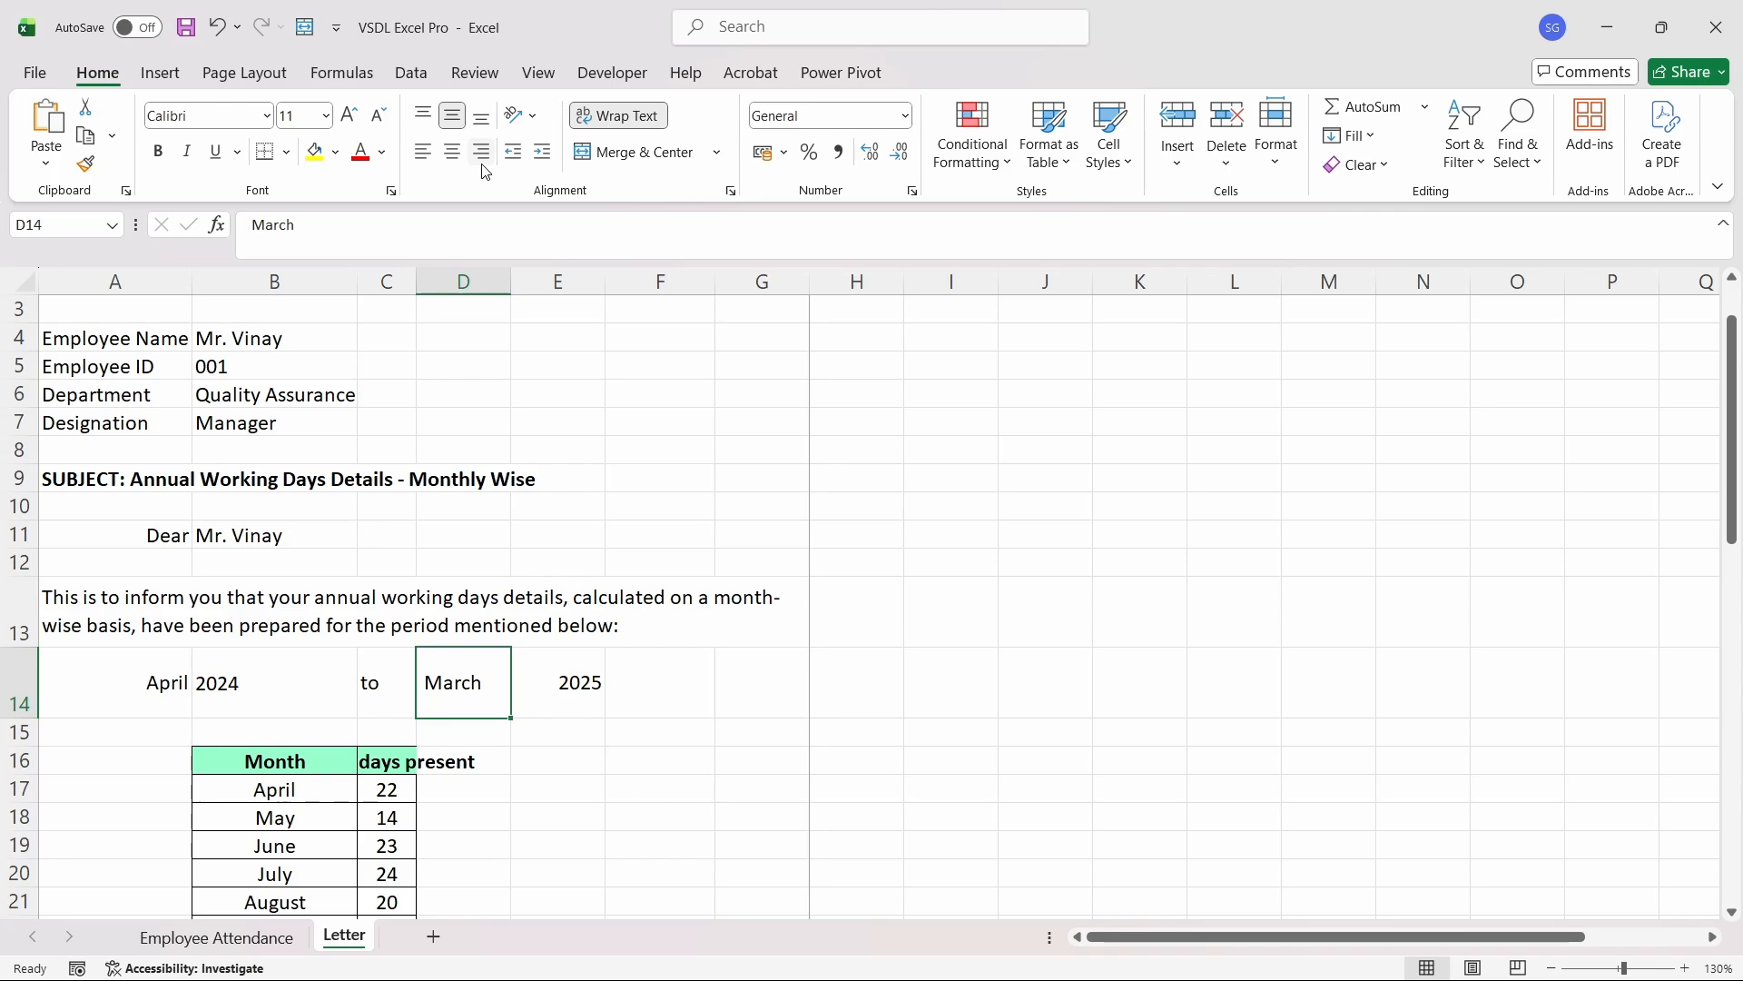
{"action": "left_click", "coordinate": [482, 163]}
{"action": "key", "text": "Right"}
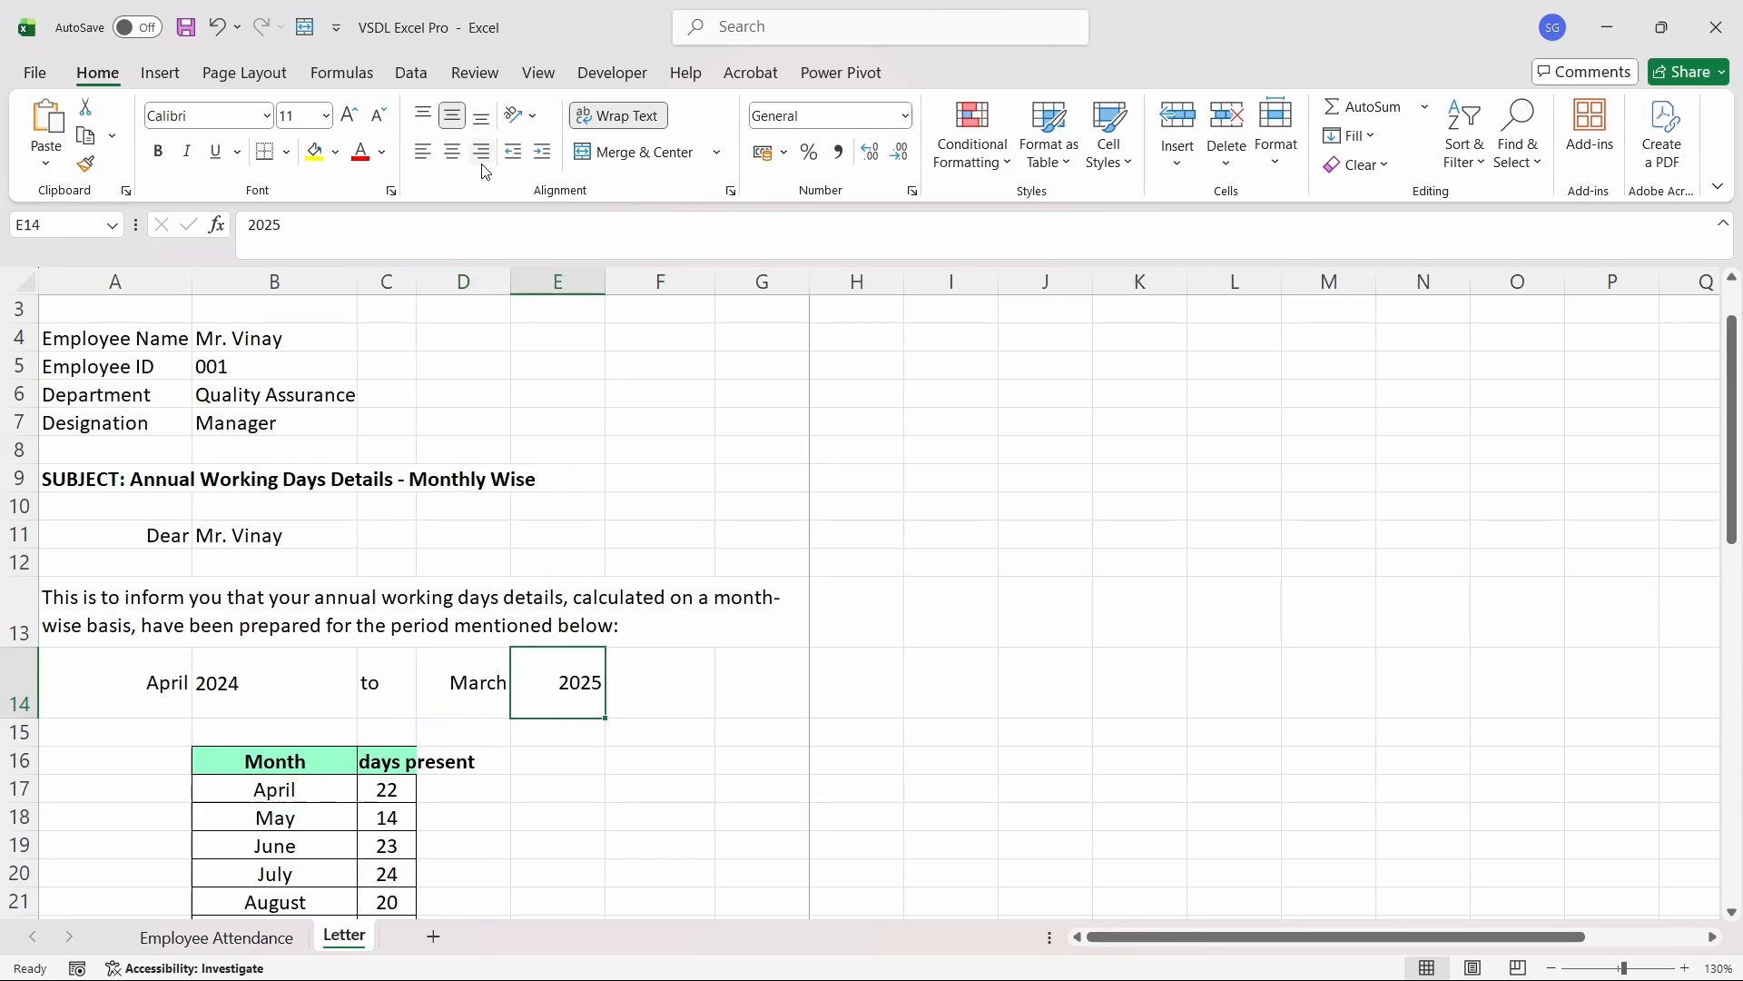
{"action": "left_click", "coordinate": [425, 156]}
- Center the word "to" horizontally in C14
{"action": "key", "text": "Left"}
{"action": "key", "text": "Left"}
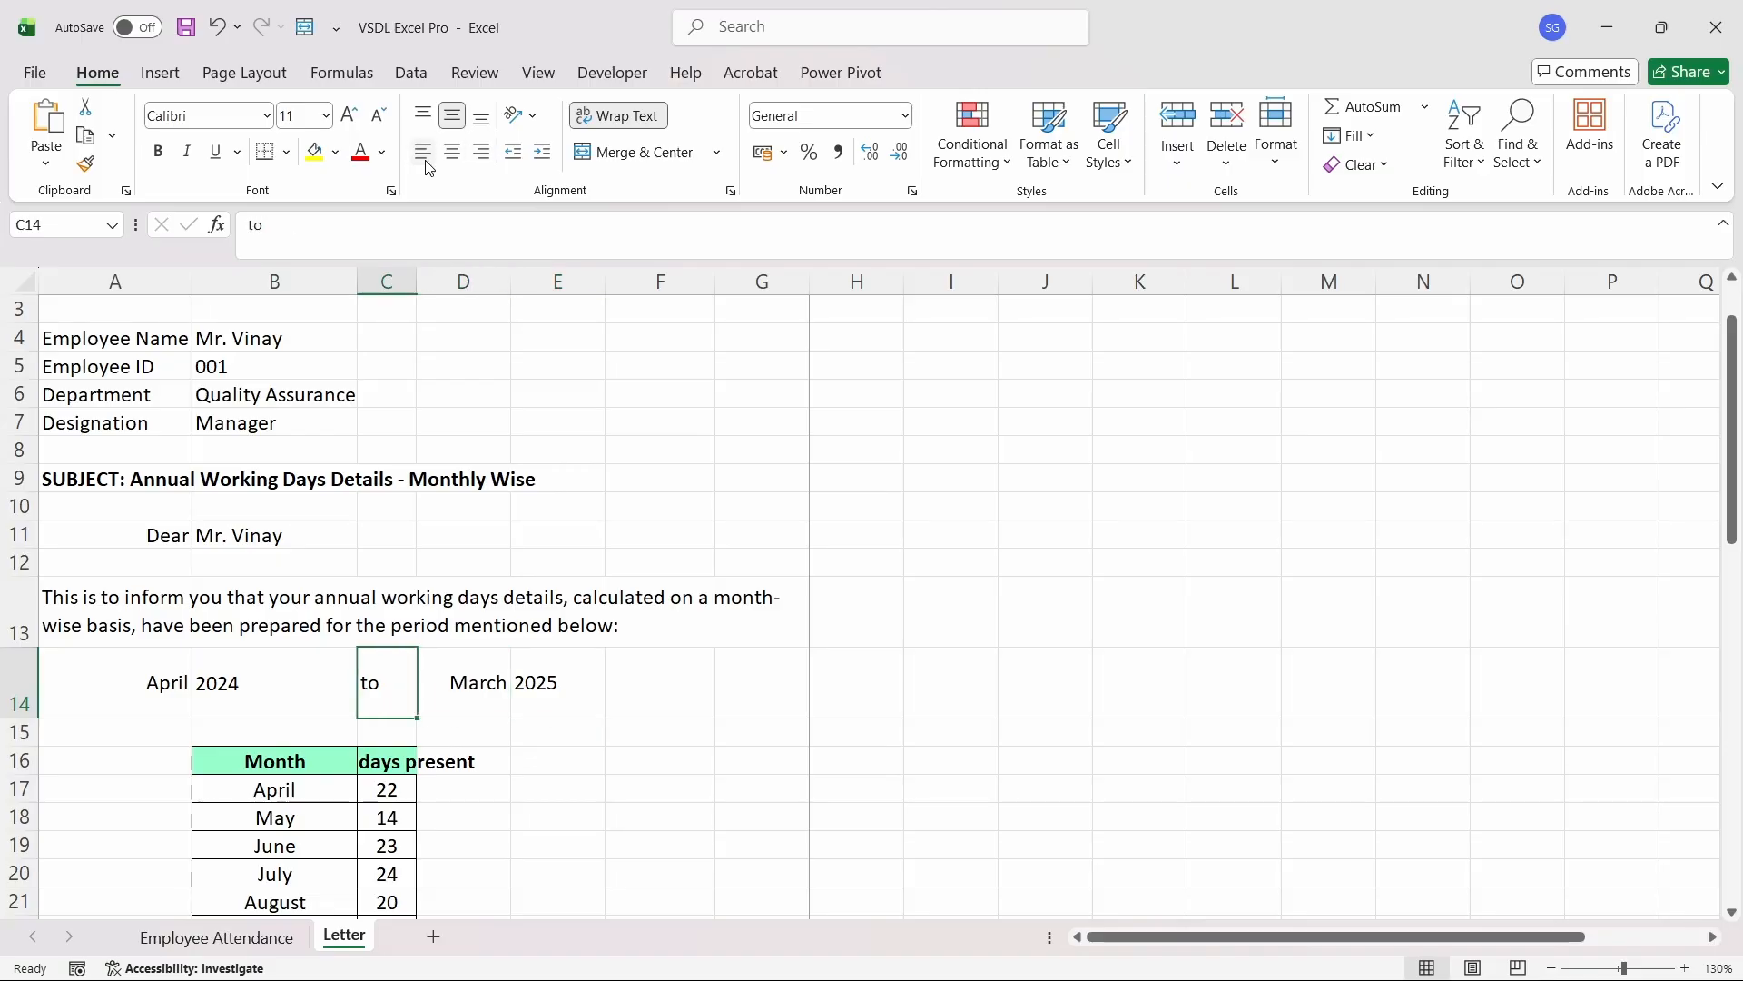
{"action": "key", "text": "Left"}
{"action": "key", "text": "Right"}
{"action": "left_click", "coordinate": [464, 164]}
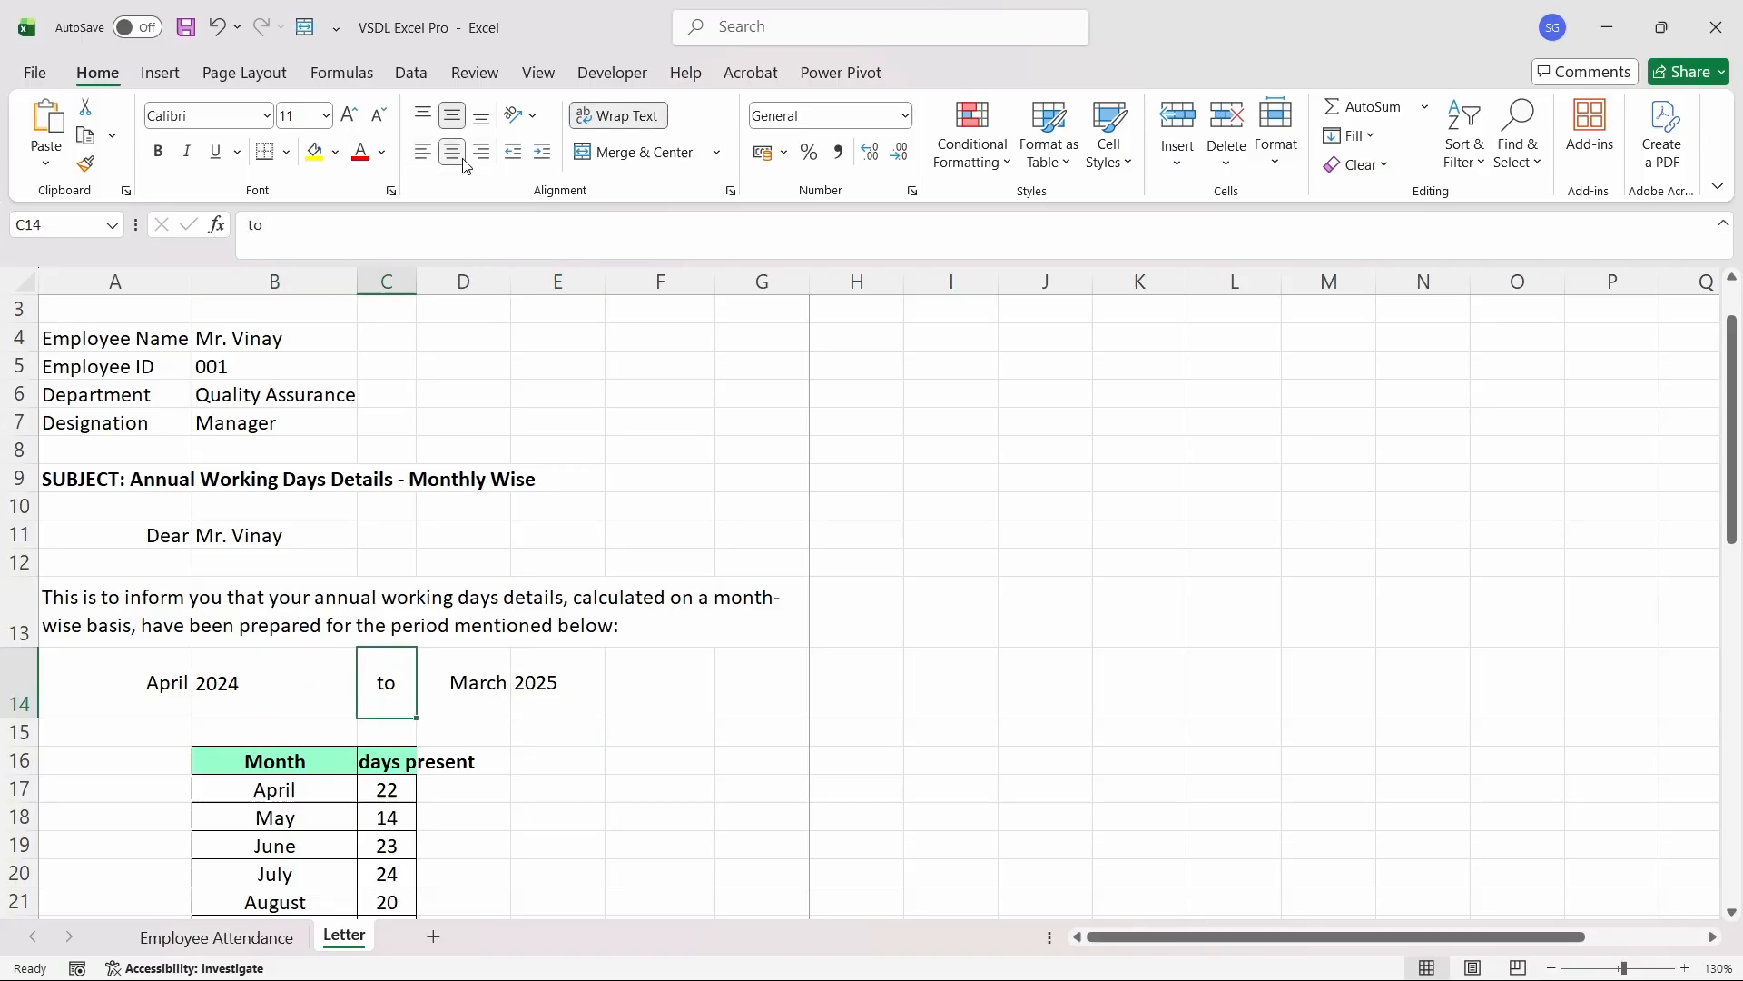
- Narrow column B to about half its width so the year 2024 sits closer to "to"
{"action": "left_click", "coordinate": [293, 697]}
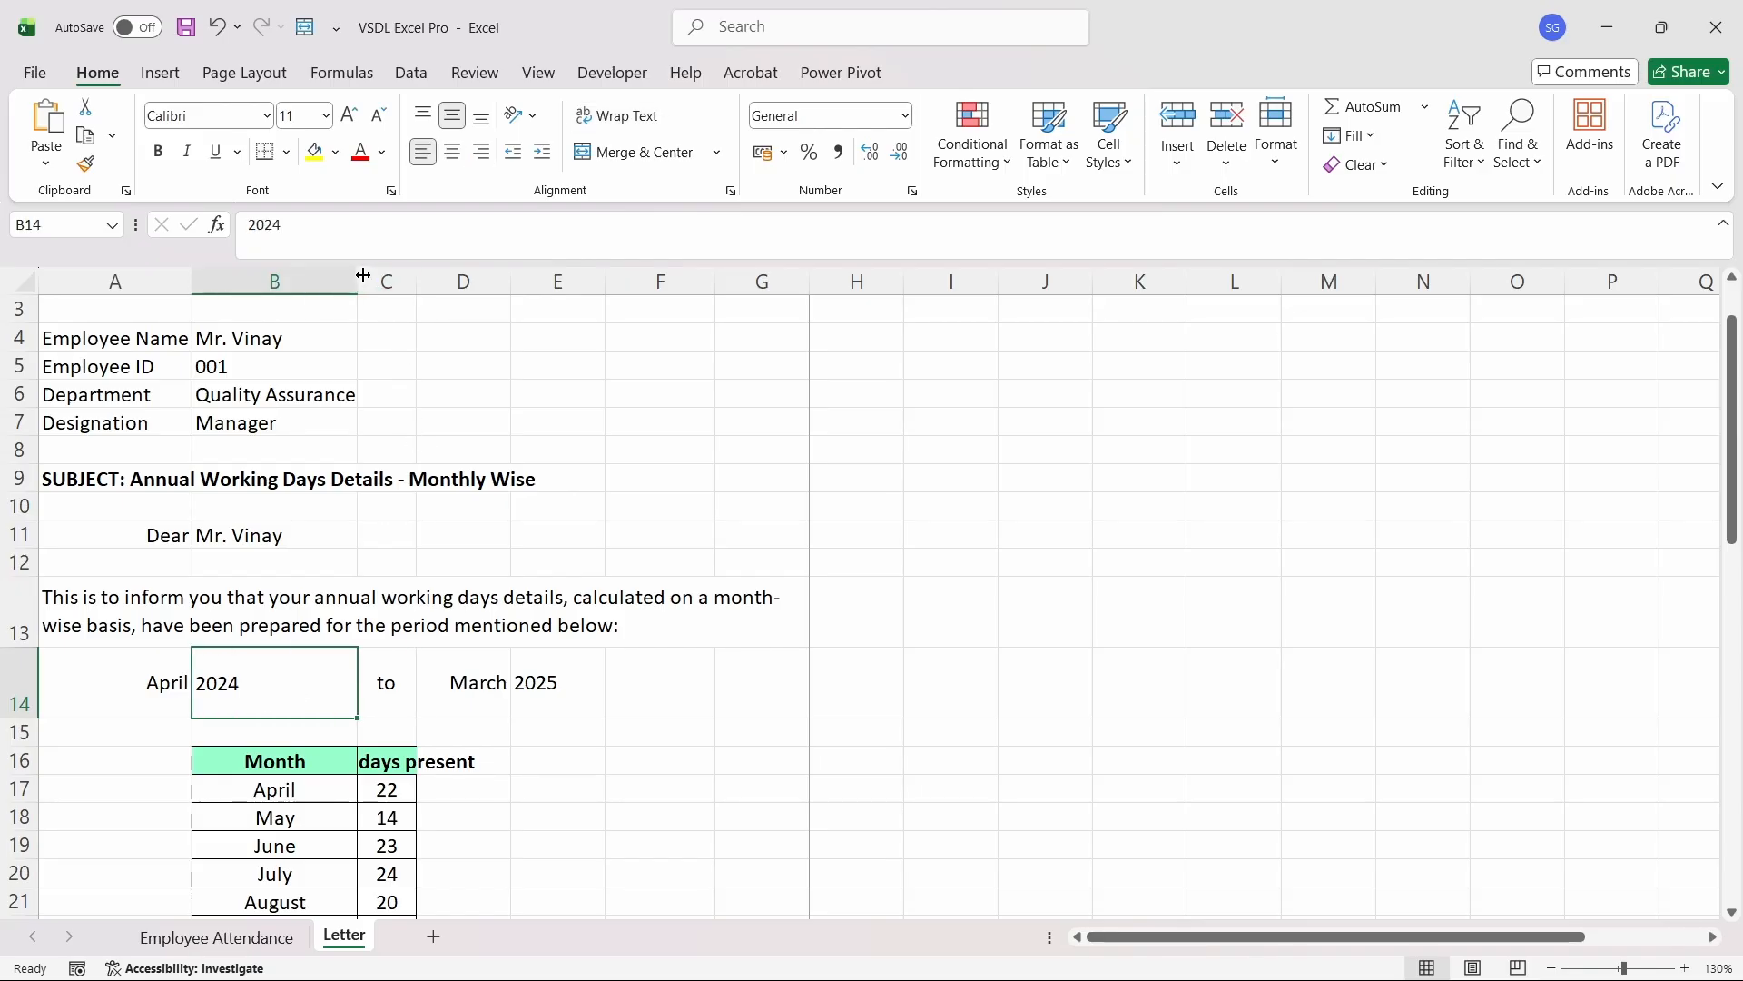
{"action": "left_click_drag", "start_coordinate": [359, 278], "coordinate": [279, 281]}
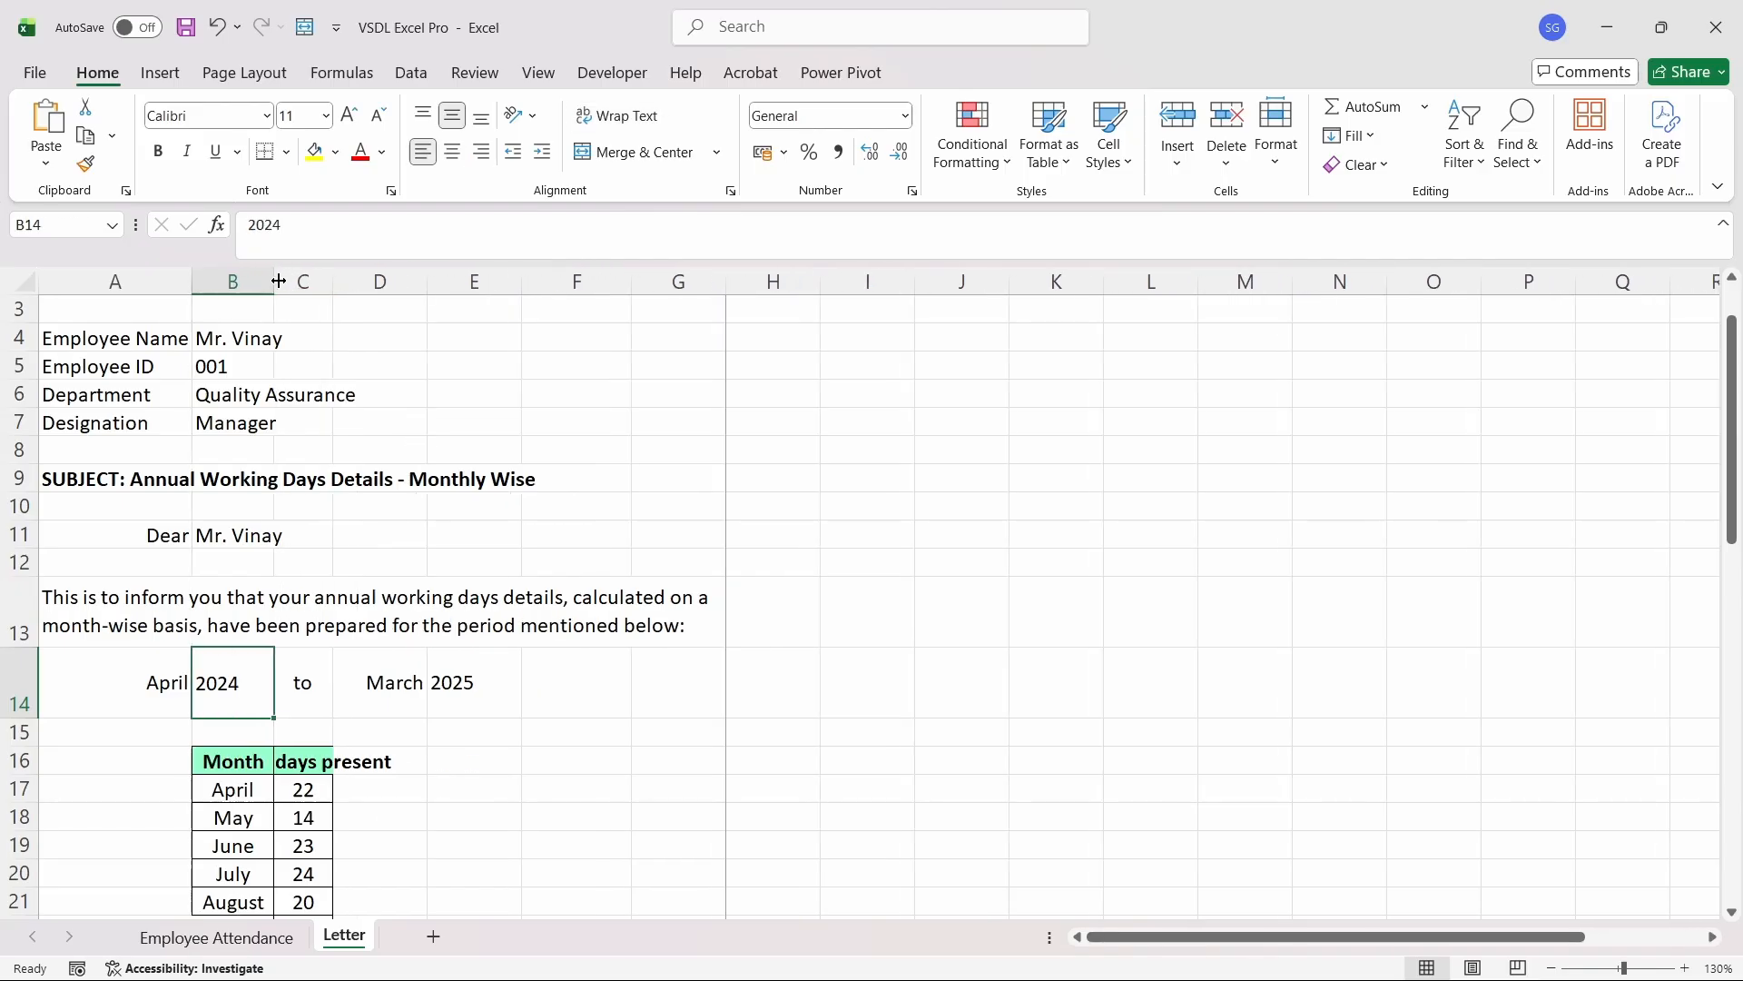
- Try a narrower column D around "March" and undo the resize
{"action": "left_click", "coordinate": [319, 675]}
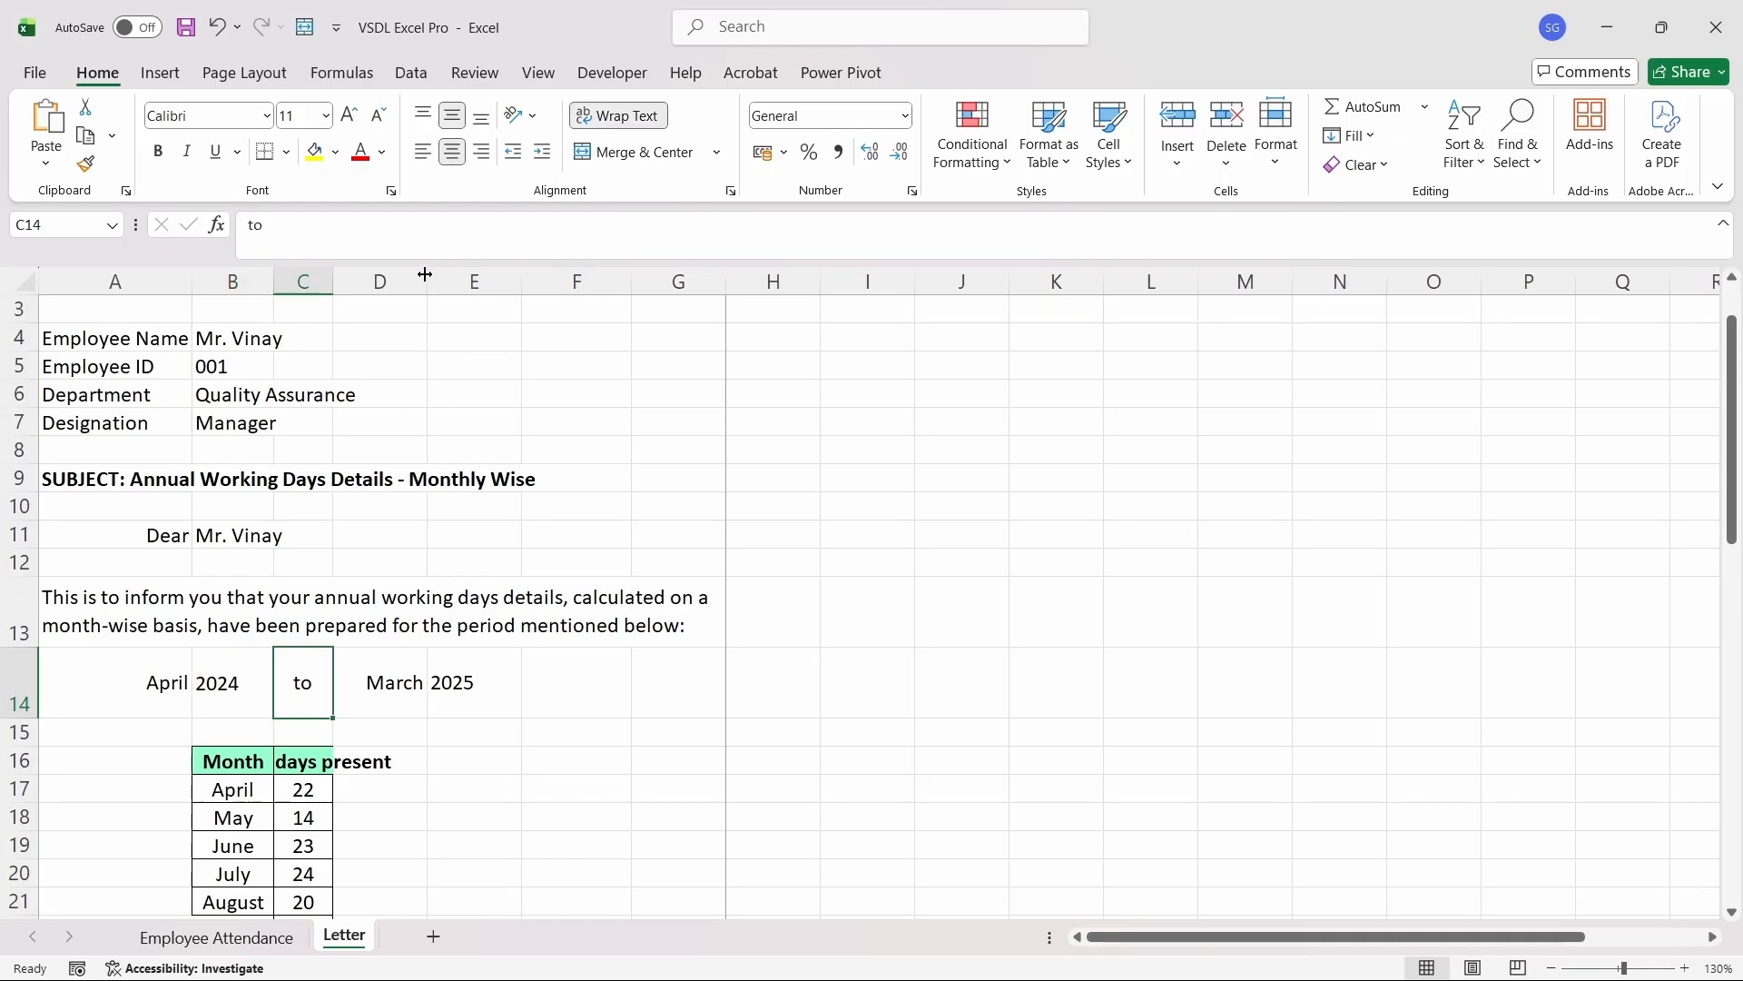
{"action": "left_click_drag", "start_coordinate": [425, 276], "coordinate": [398, 270]}
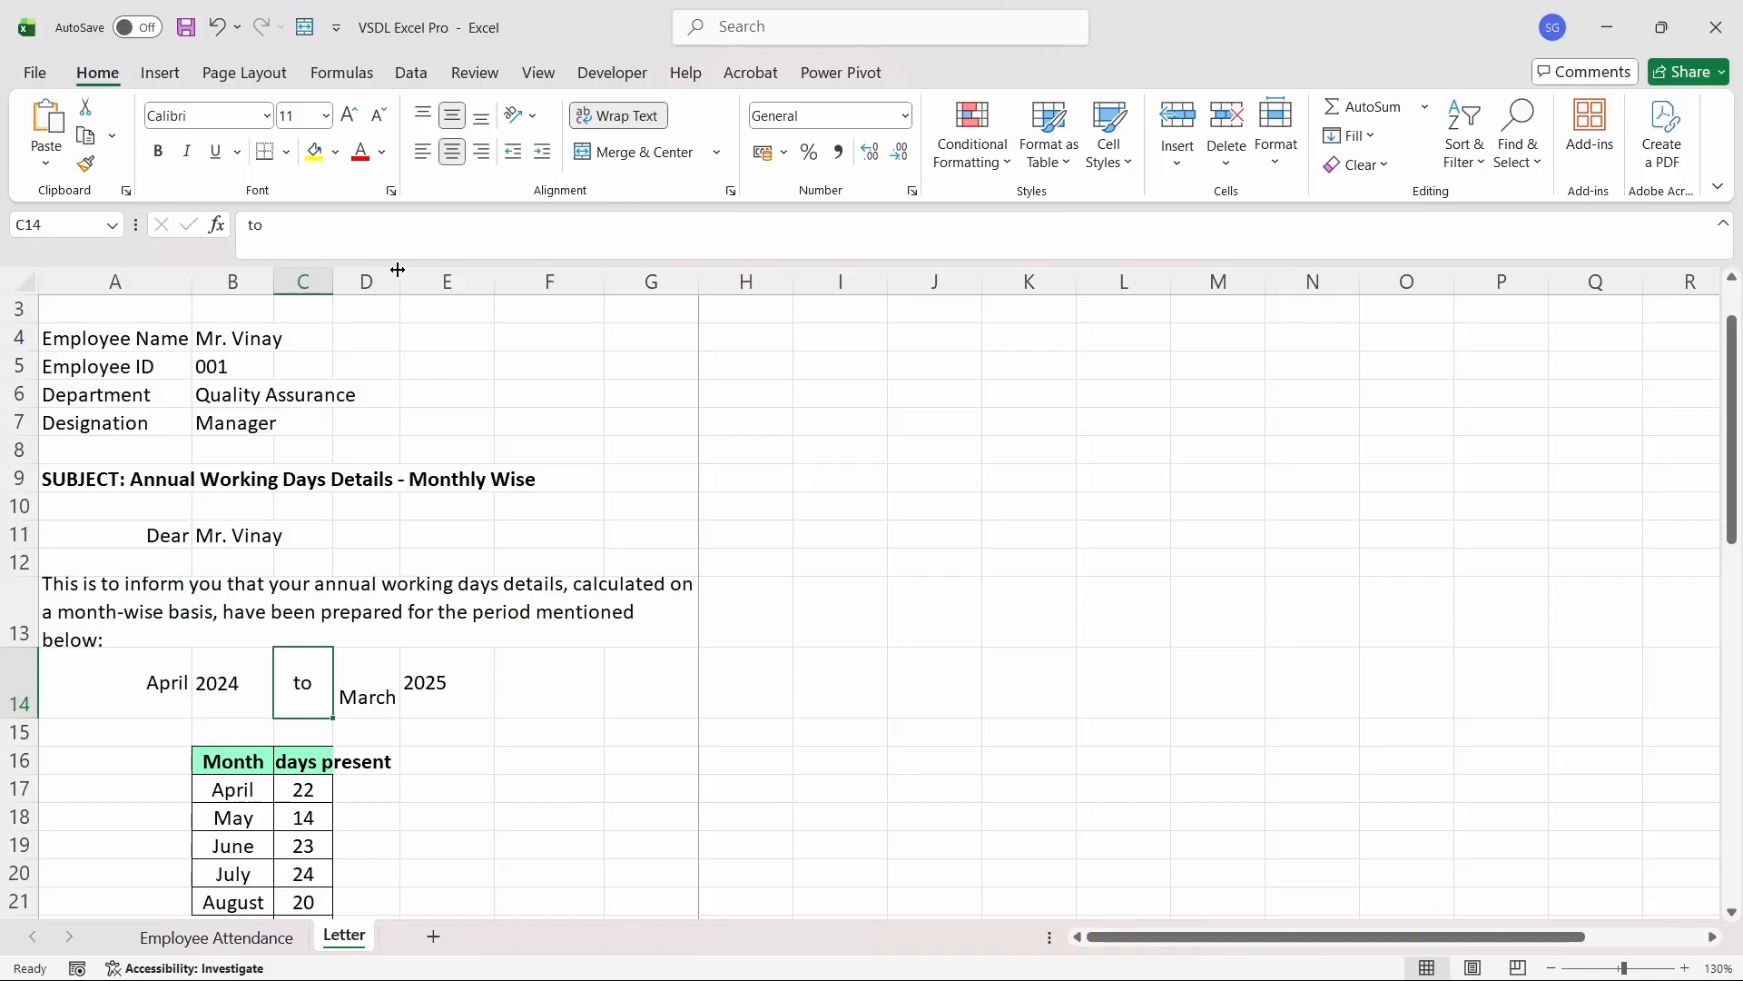
{"action": "key", "text": "ctrl+z"}
{"action": "left_click", "coordinate": [372, 738]}
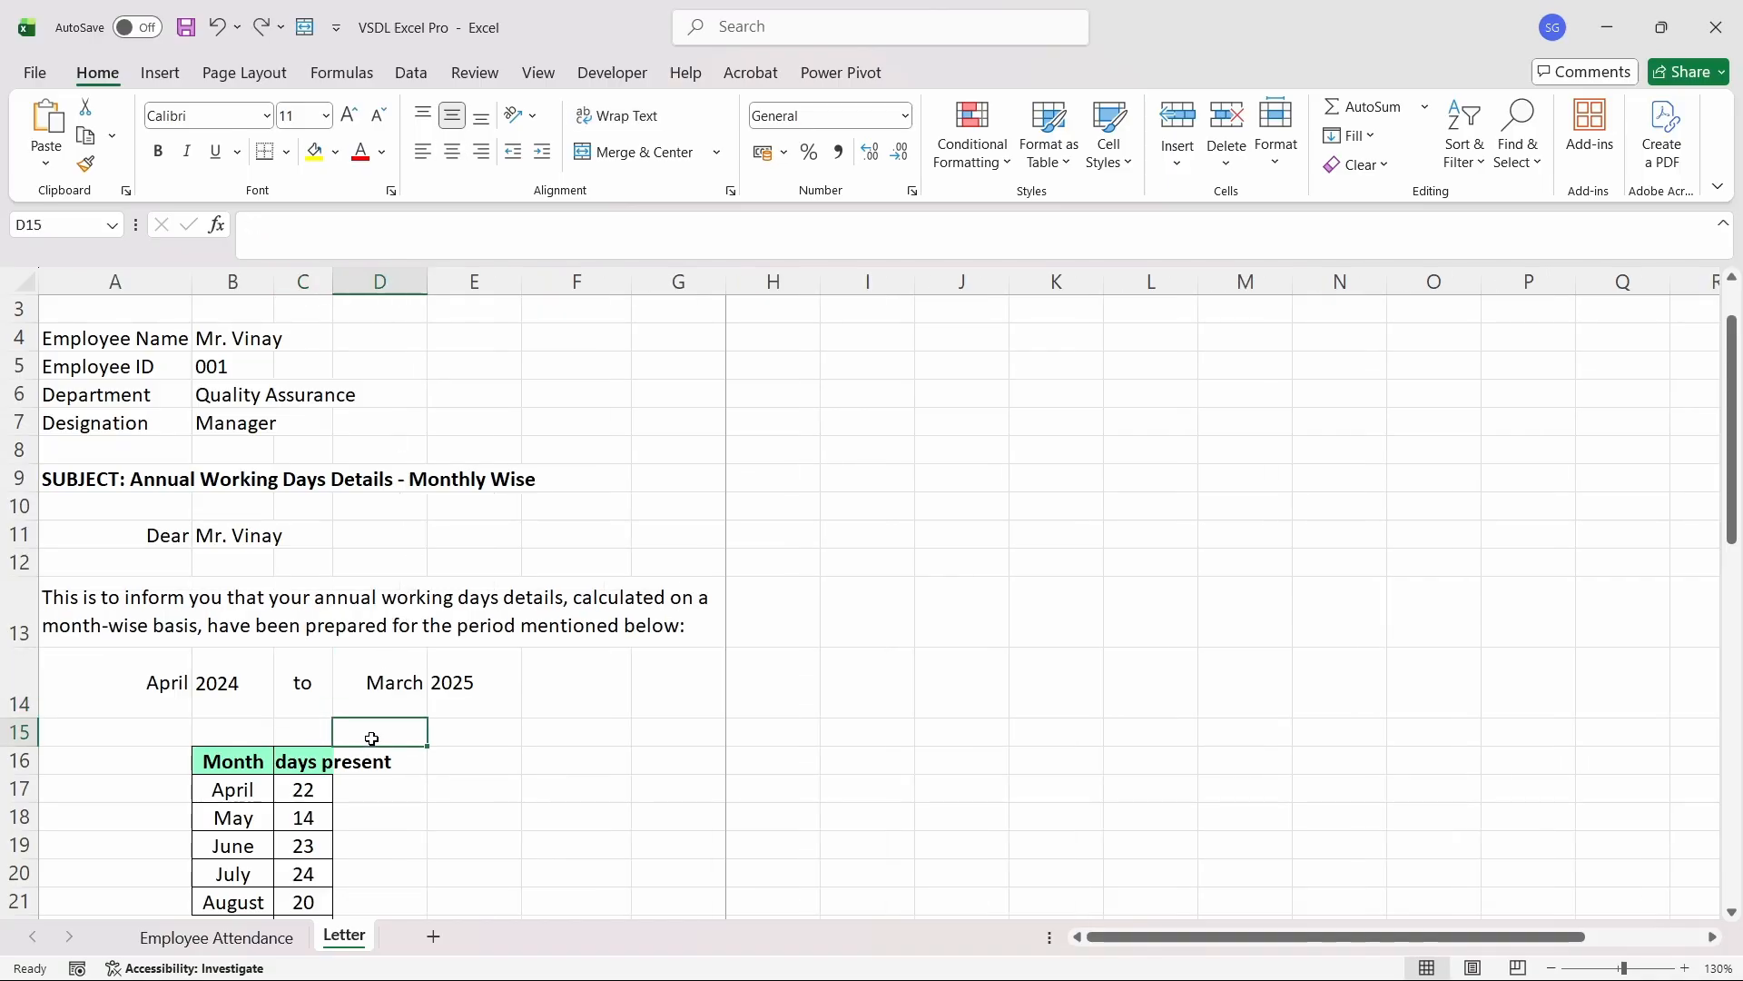
- Reduce the height of row 14, which holds the April 2024 to March 2025 period
{"action": "left_click", "coordinate": [399, 688]}
{"action": "key", "text": "Left"}
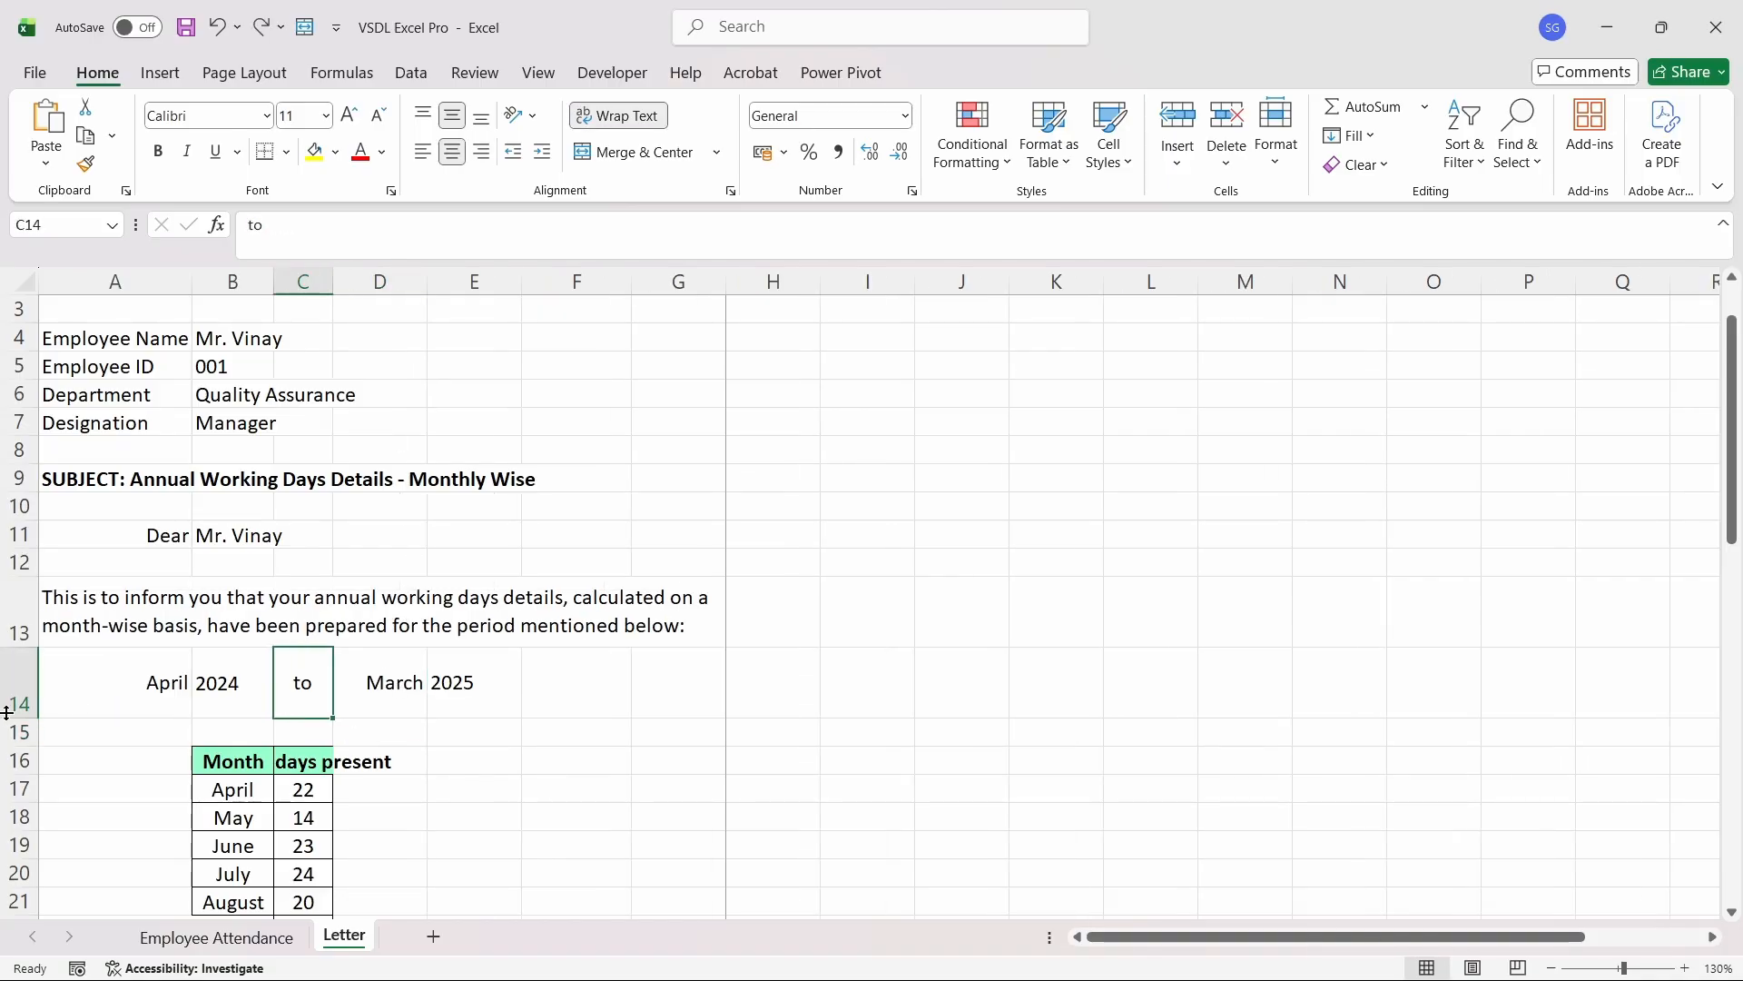
{"action": "left_click_drag", "start_coordinate": [2, 711], "coordinate": [2, 688]}
{"action": "left_click", "coordinate": [166, 668]}
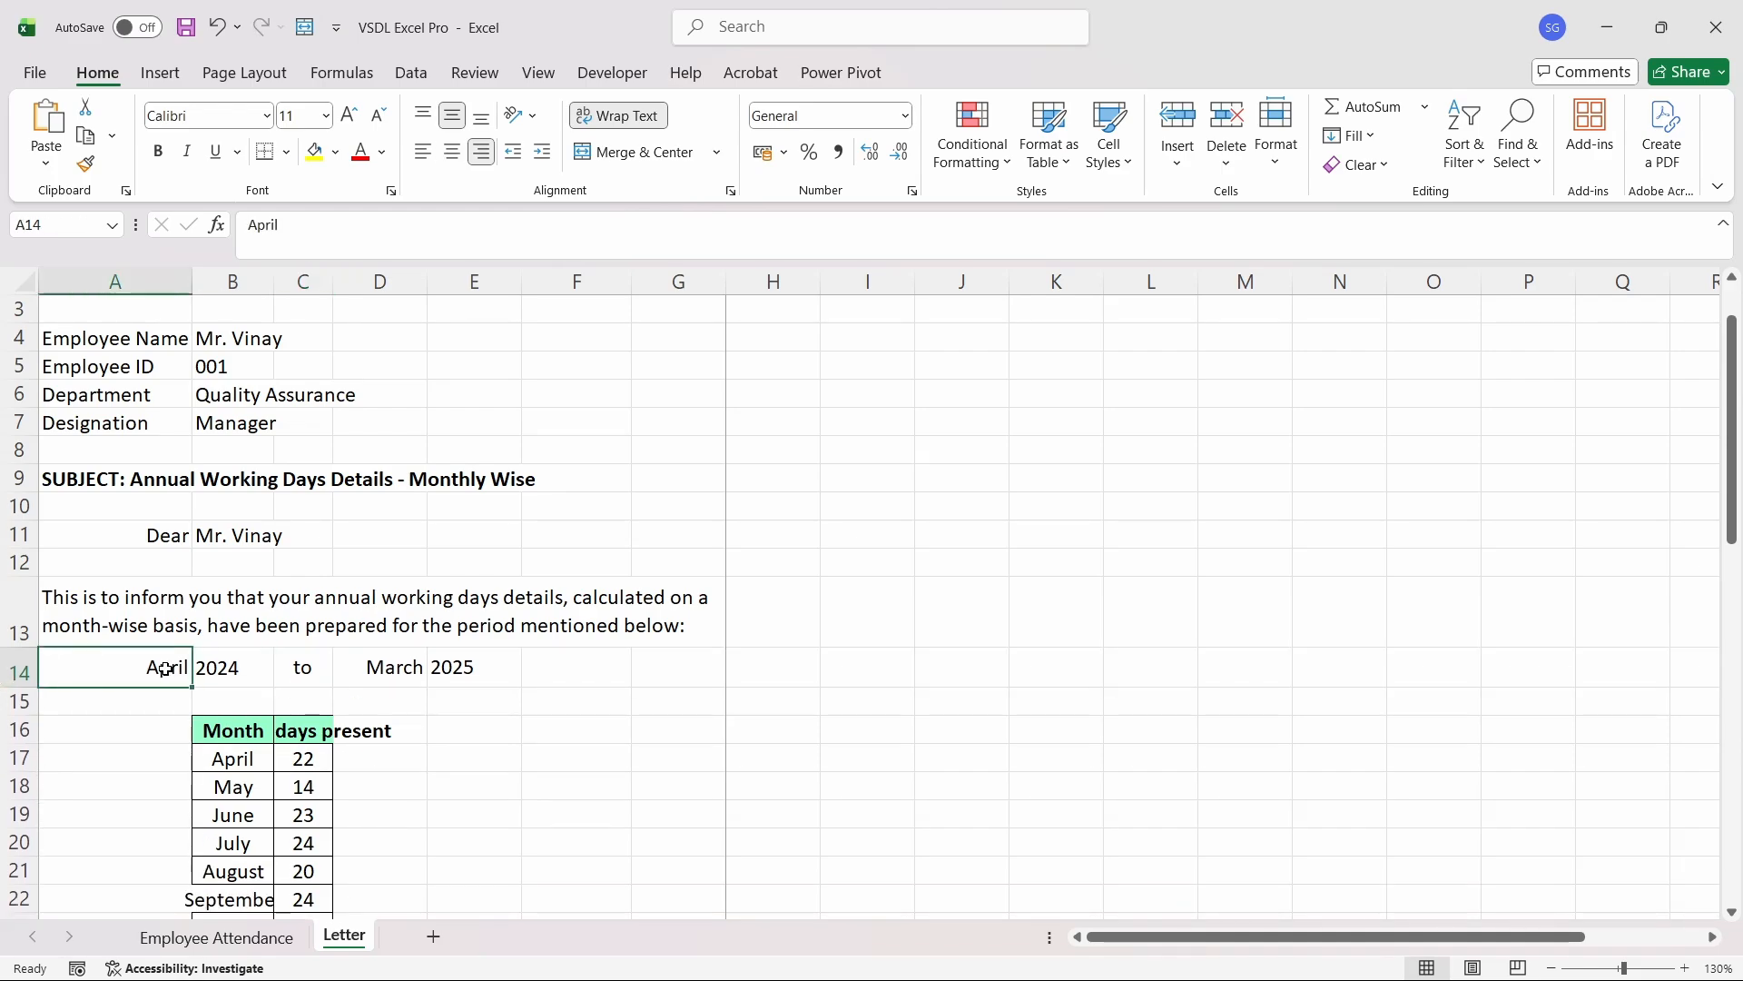
- Review the letter's layout from the date and employee details through the period row and the monthly attendance table
{"action": "key", "text": "Right"}
{"action": "key", "text": "Left"}
{"action": "key", "text": "Right"}
{"action": "key", "text": "Right"}
{"action": "key", "text": "Right"}
{"action": "key", "text": "Right"}
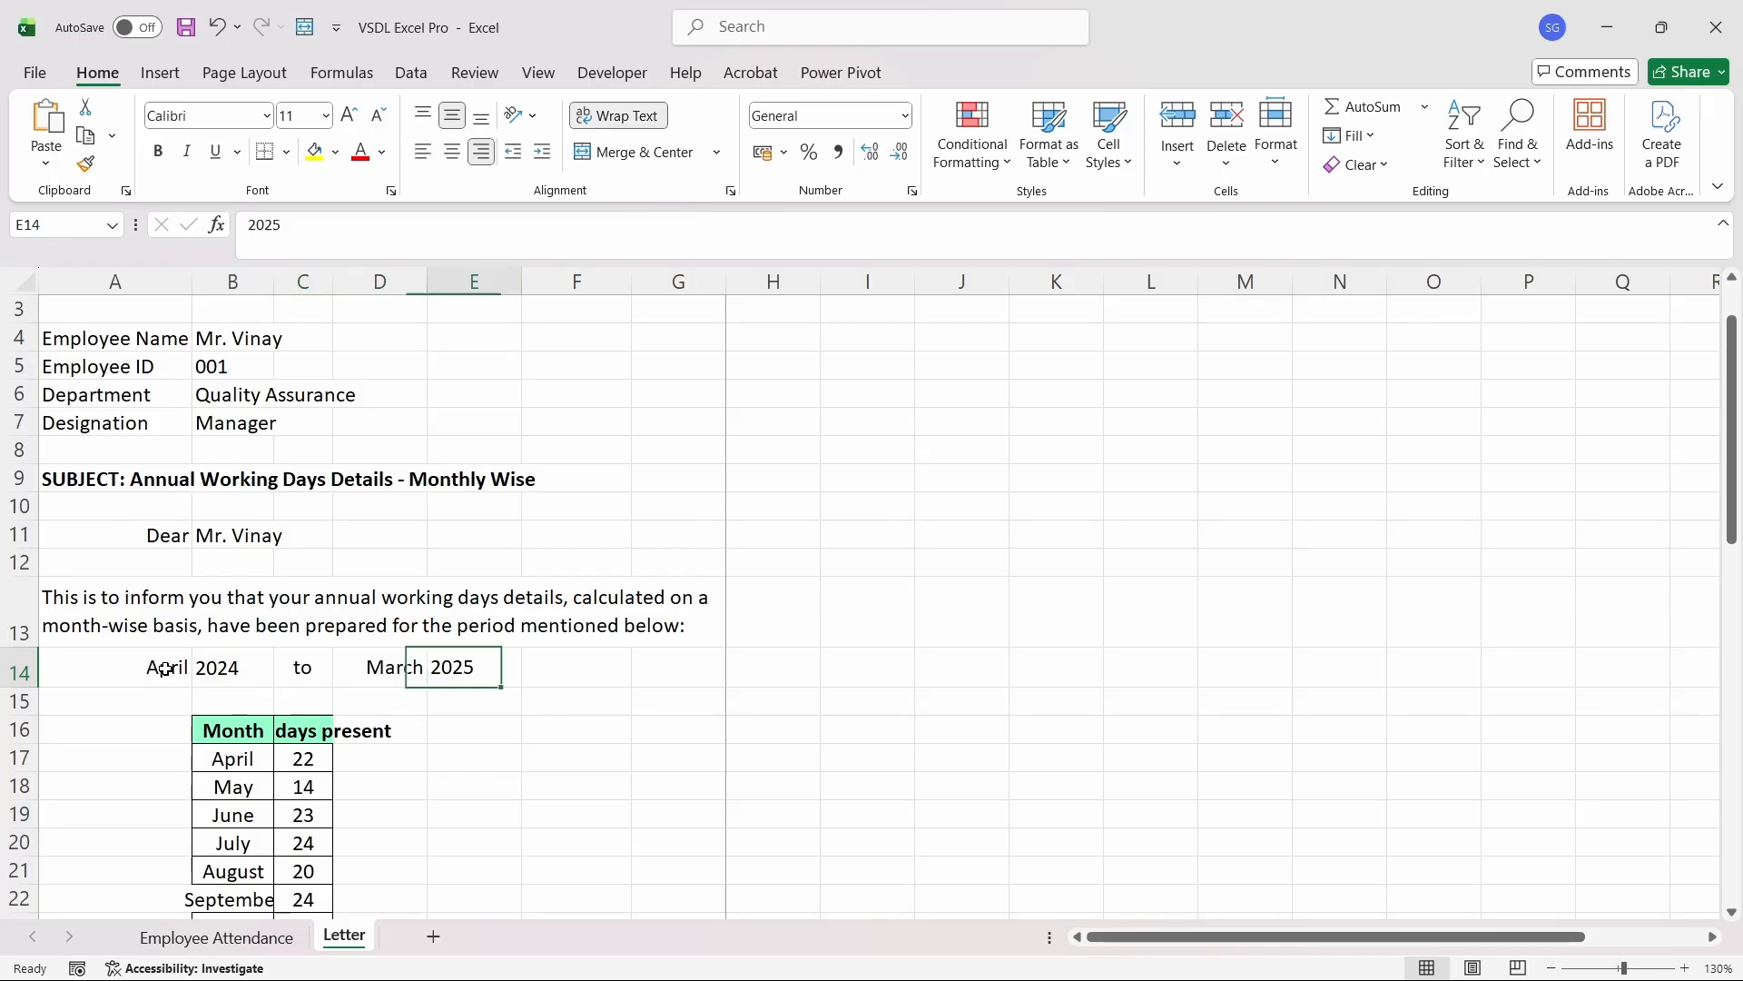
{"action": "key", "text": "Left"}
{"action": "key", "text": "Left"}
{"action": "key", "text": "Left"}
{"action": "key", "text": "Down"}
{"action": "key", "text": "Down"}
{"action": "key", "text": "Up"}
{"action": "key", "text": "Up"}
{"action": "key", "text": "Up"}
{"action": "key", "text": "Up"}
{"action": "key", "text": "Up"}
{"action": "key", "text": "Up"}
{"action": "key", "text": "Up"}
{"action": "key", "text": "Up"}
{"action": "key", "text": "Up"}
{"action": "key", "text": "Up"}
{"action": "key", "text": "Up"}
{"action": "key", "text": "Up"}
{"action": "key", "text": "Up"}
{"action": "key", "text": "Up"}
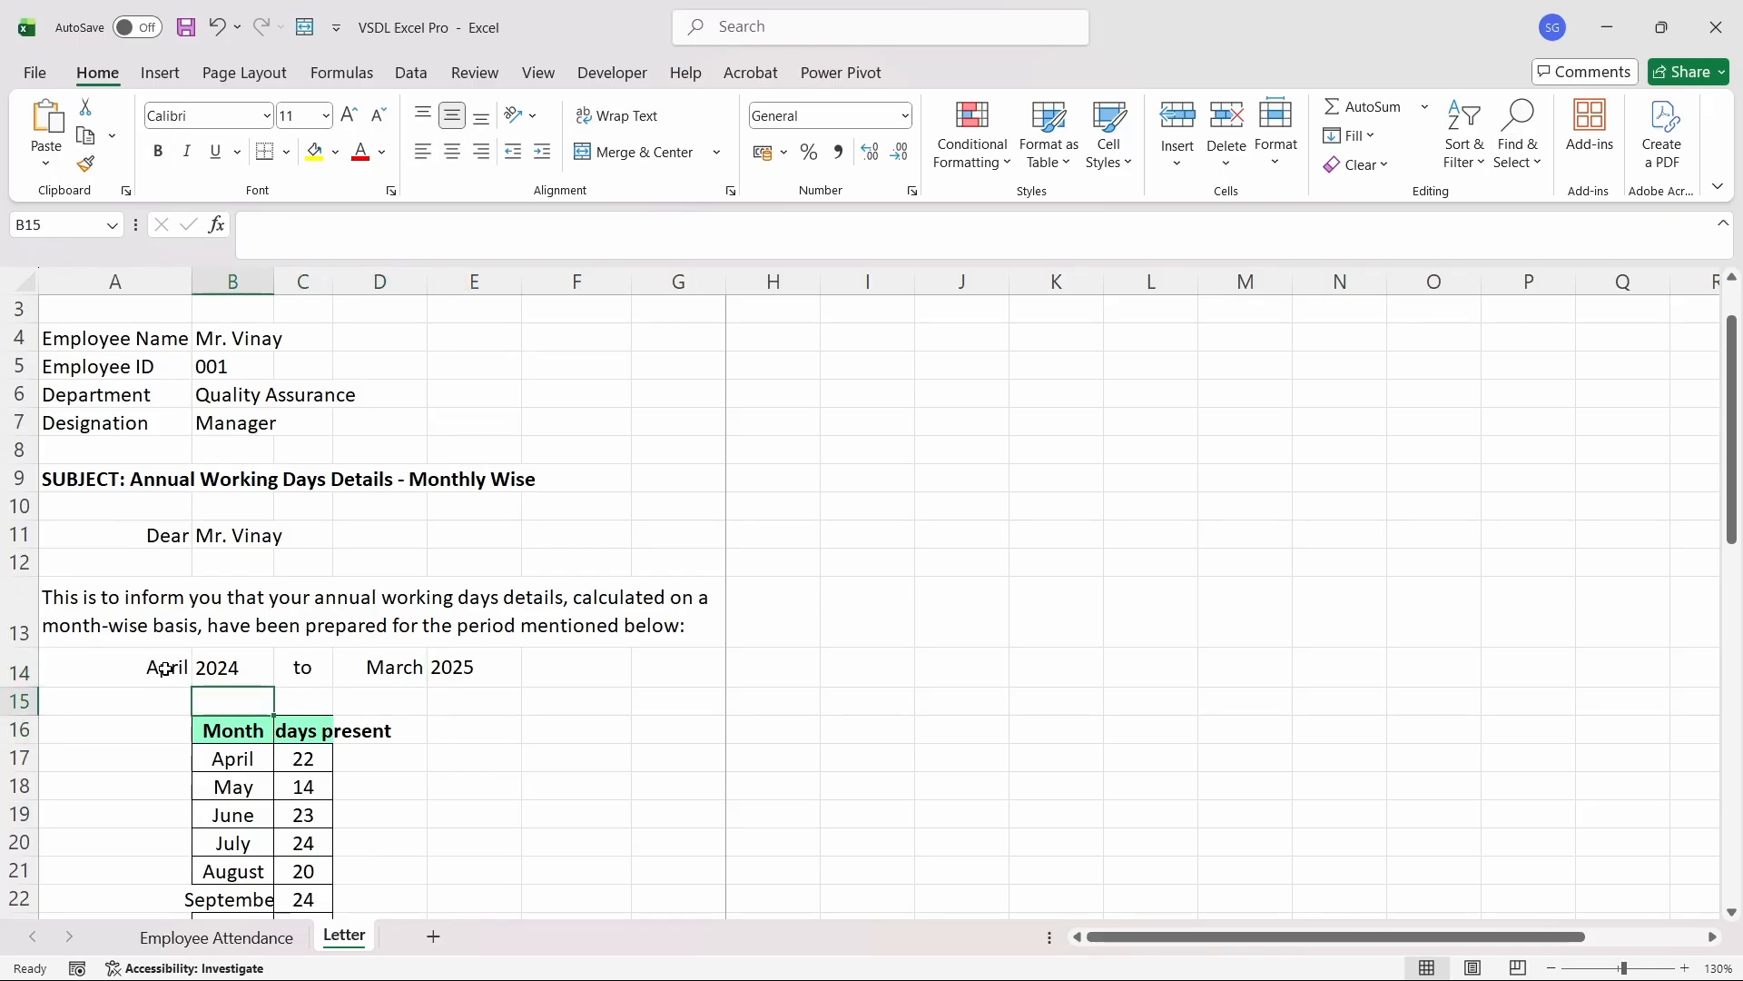
{"action": "key", "text": "Up"}
{"action": "key", "text": "Down"}
{"action": "key", "text": "Down"}
{"action": "key", "text": "Down"}
{"action": "key", "text": "Down"}
{"action": "key", "text": "Down"}
{"action": "key", "text": "Down"}
{"action": "key", "text": "Down"}
{"action": "key", "text": "Down"}
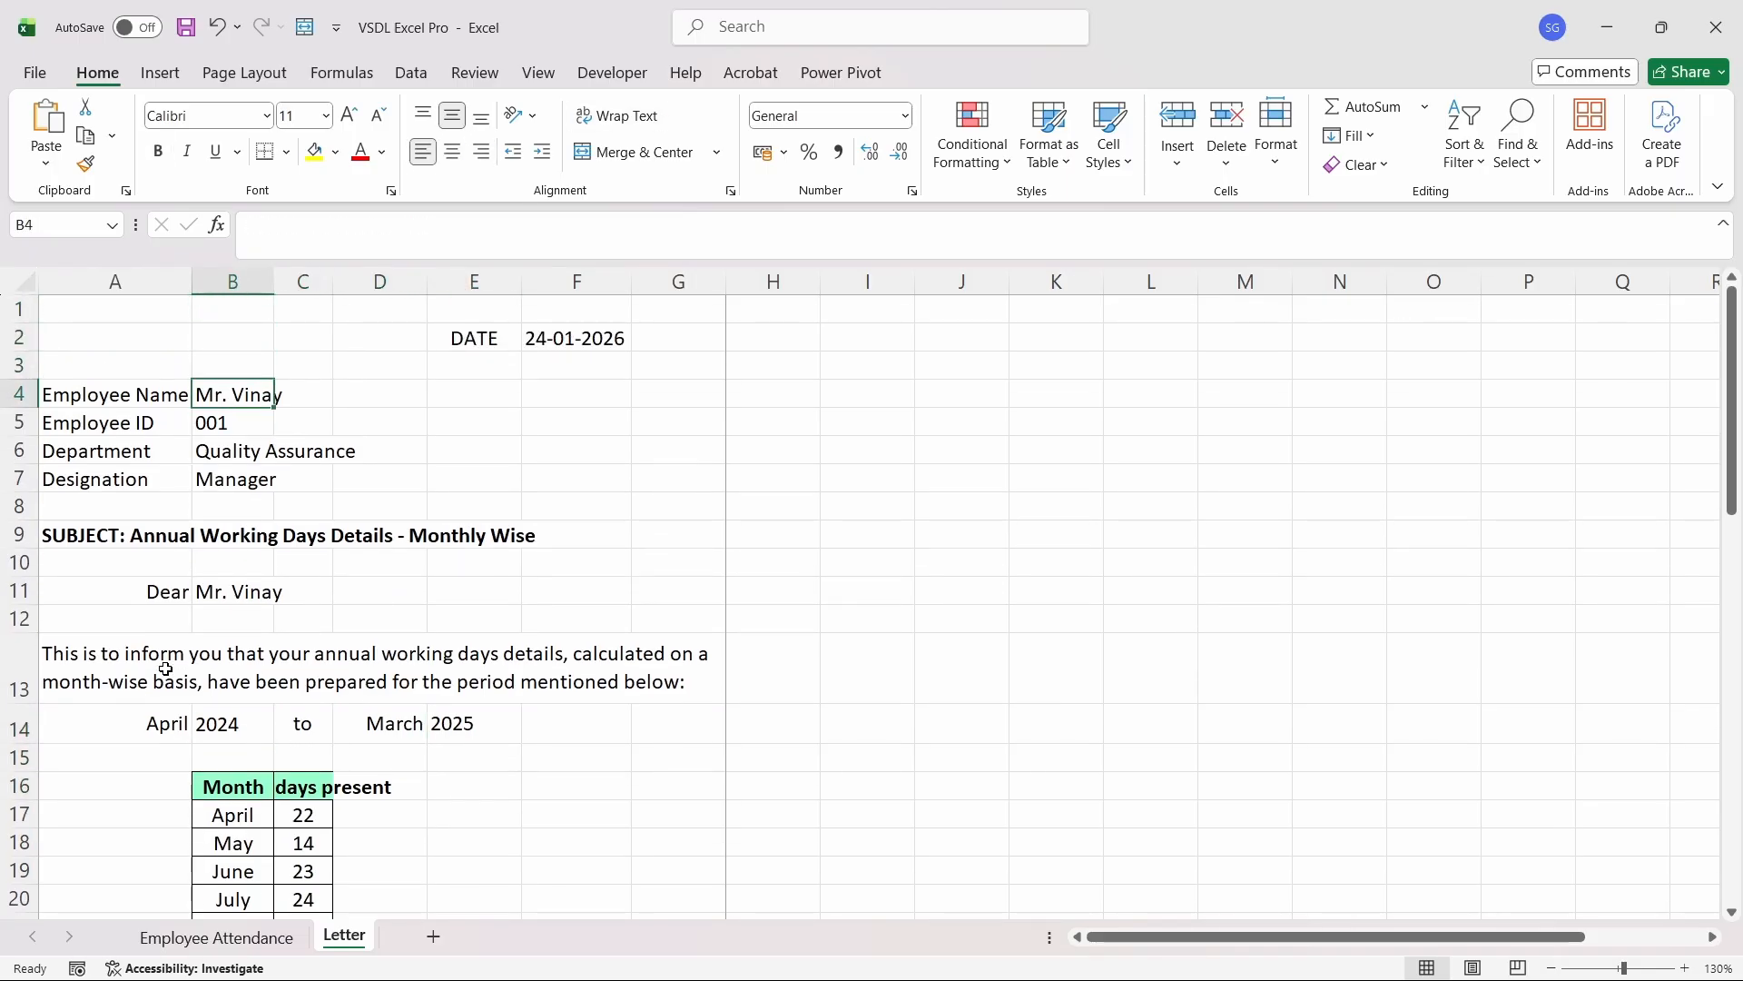
{"action": "key", "text": "Down"}
{"action": "key", "text": "Down"}
{"action": "key", "text": "Down"}
{"action": "key", "text": "Down"}
{"action": "key", "text": "Down"}
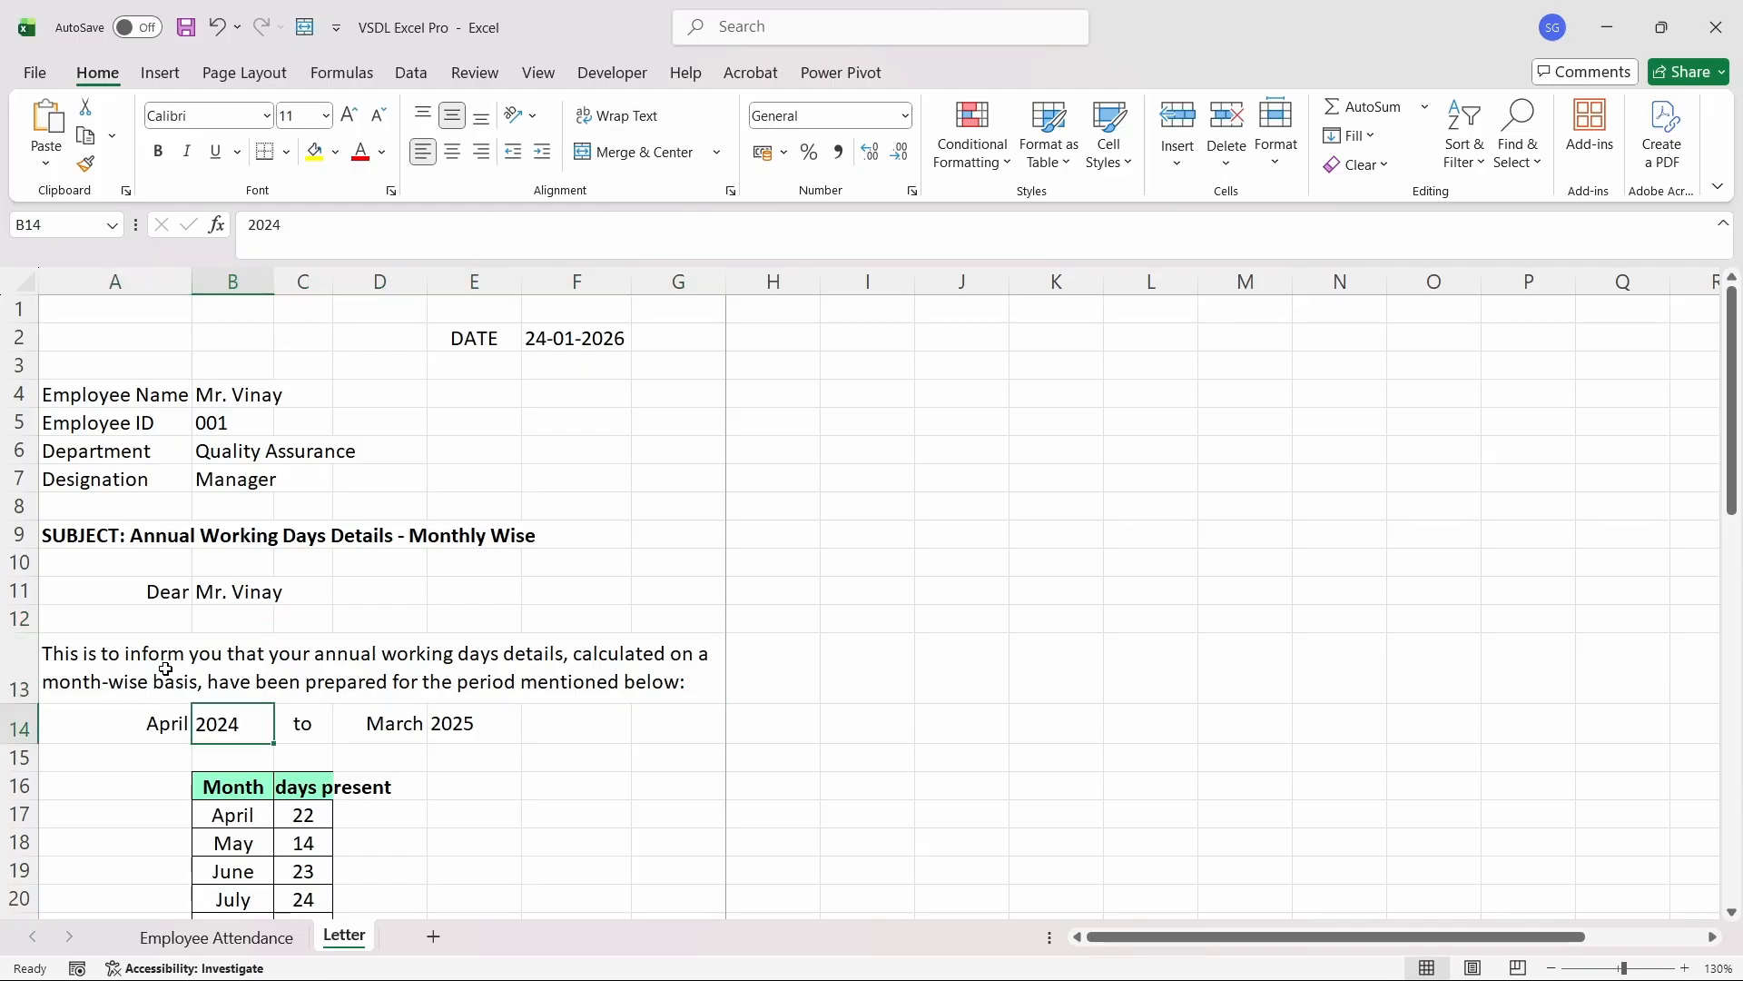
{"action": "key", "text": "Down"}
{"action": "key", "text": "Down"}
{"action": "key", "text": "Down"}
{"action": "key", "text": "Down"}
{"action": "key", "text": "Down"}
{"action": "key", "text": "Down"}
{"action": "key", "text": "Down"}
{"action": "key", "text": "Down"}
{"action": "key", "text": "Down"}
{"action": "key", "text": "Down"}
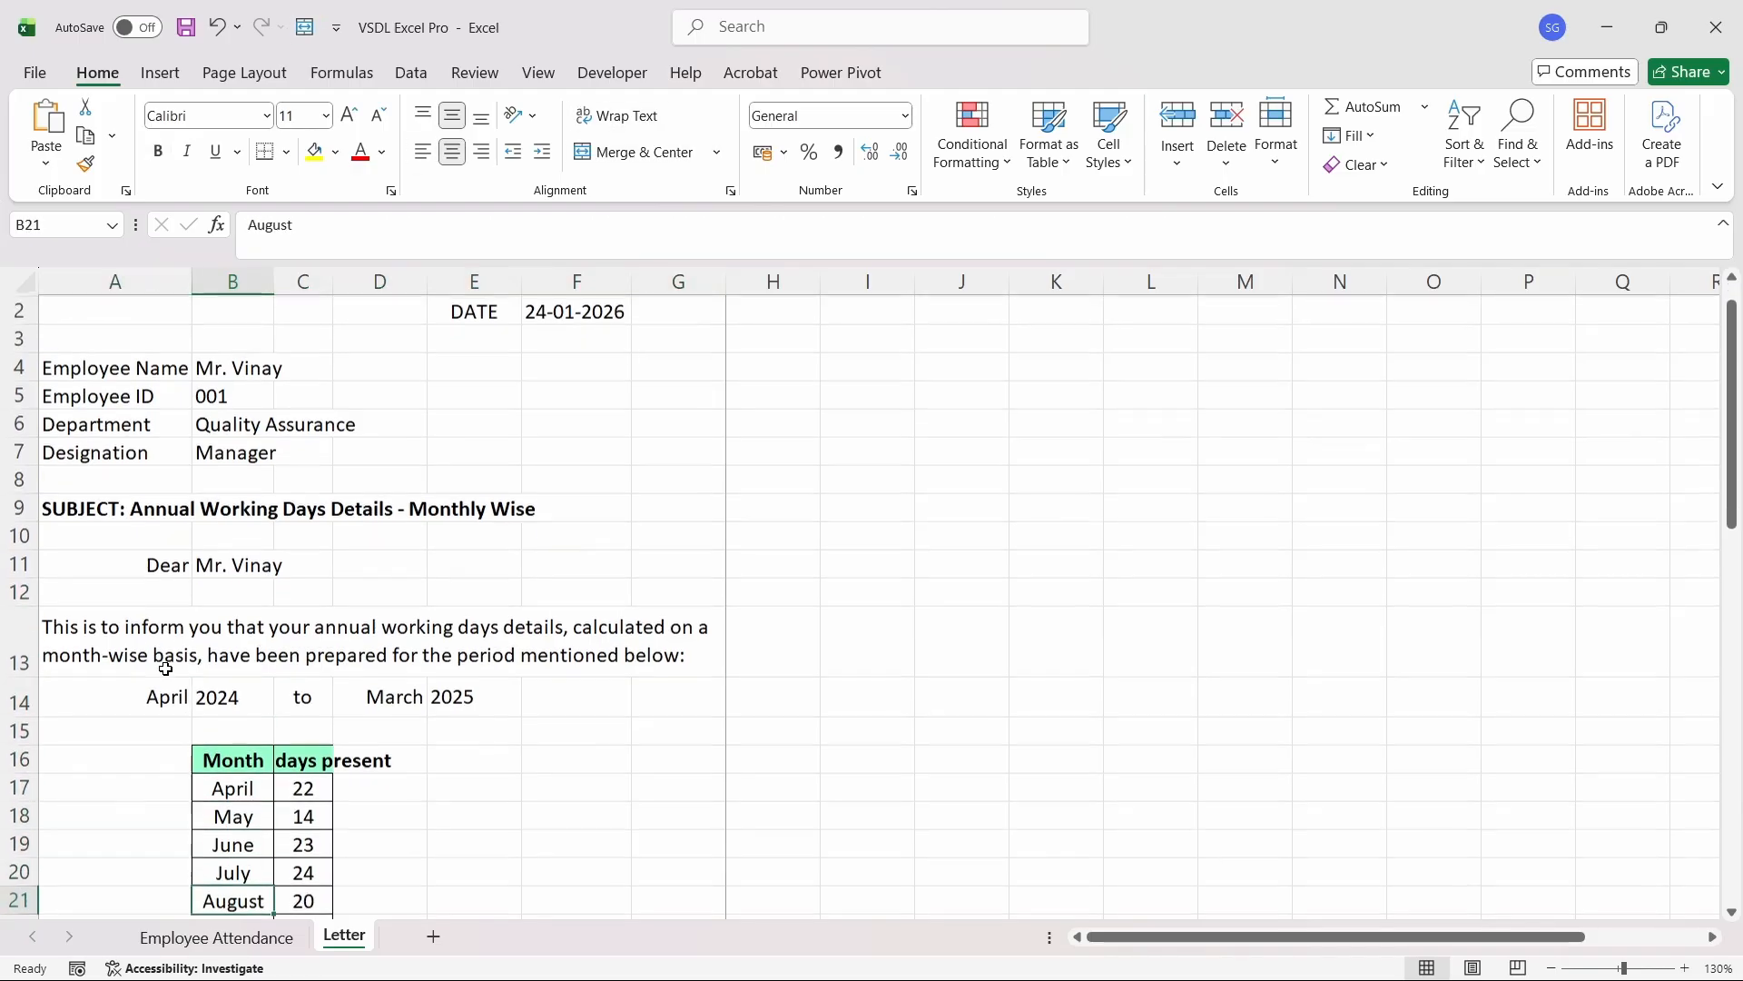
{"action": "key", "text": "Up"}
{"action": "key", "text": "Up"}
{"action": "key", "text": "Up"}
{"action": "key", "text": "Up"}
{"action": "key", "text": "Up"}
{"action": "key", "text": "Up"}
{"action": "key", "text": "Up"}
{"action": "key", "text": "Up"}
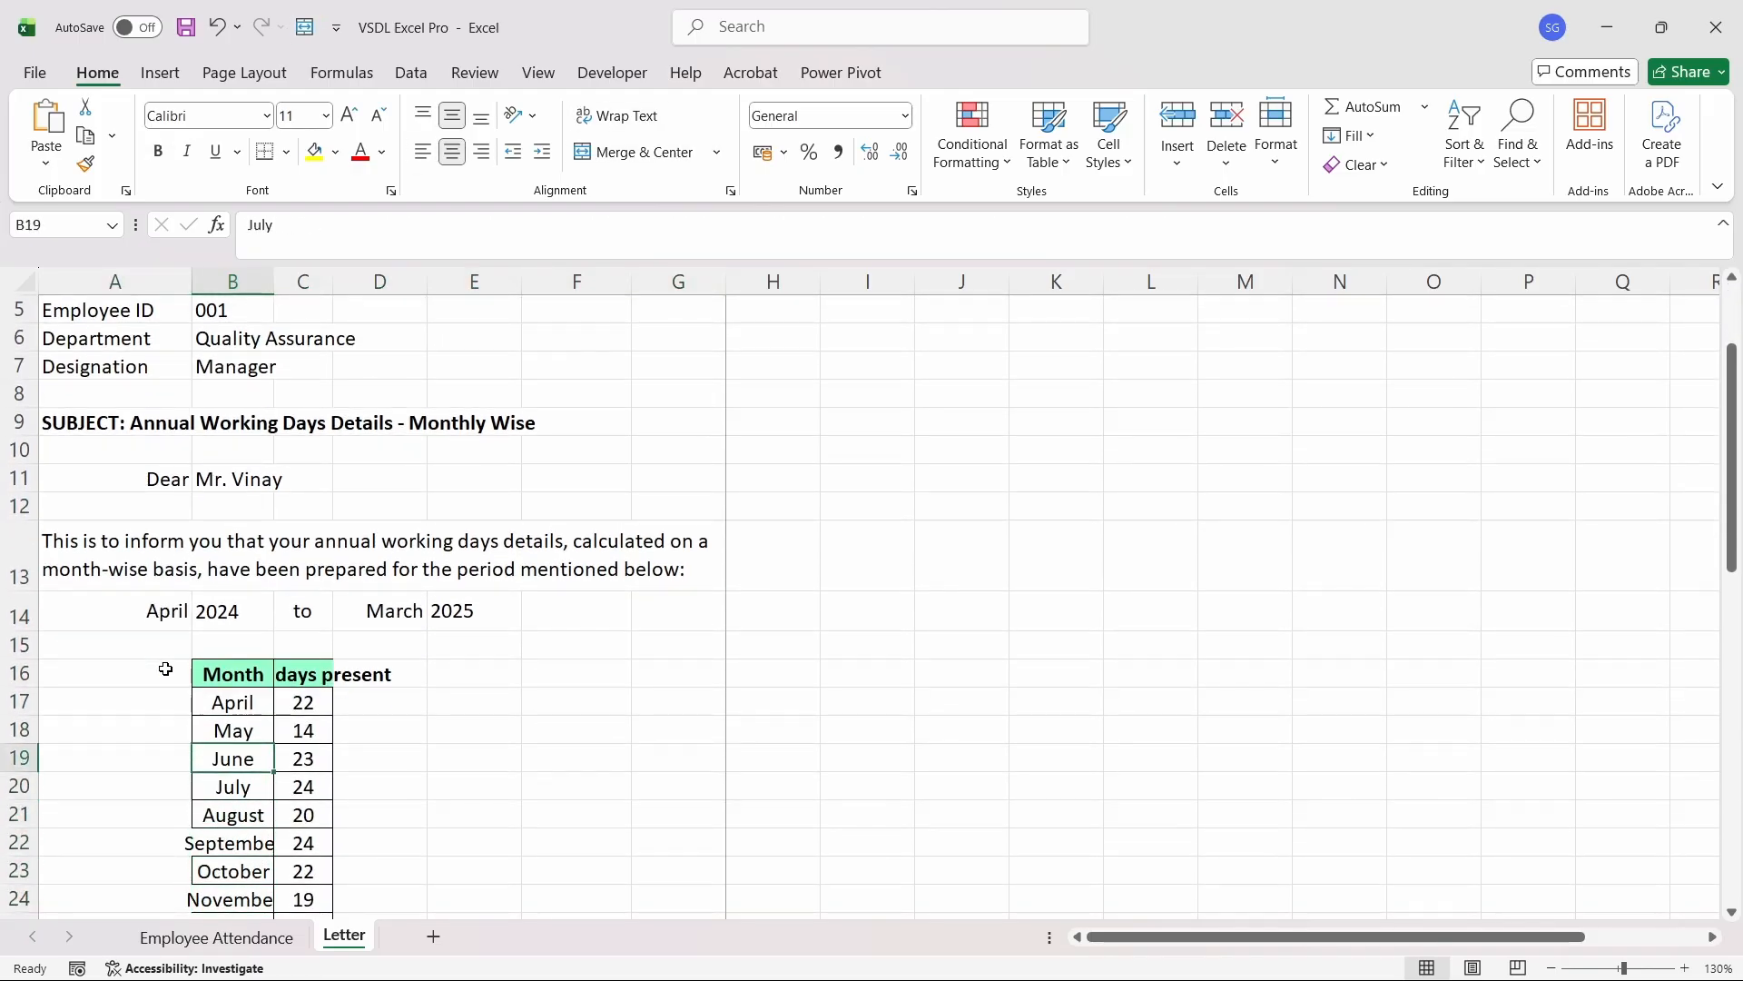
{"action": "key", "text": "Right"}
{"action": "key", "text": "Left"}
{"action": "key", "text": "ctrl+z"}
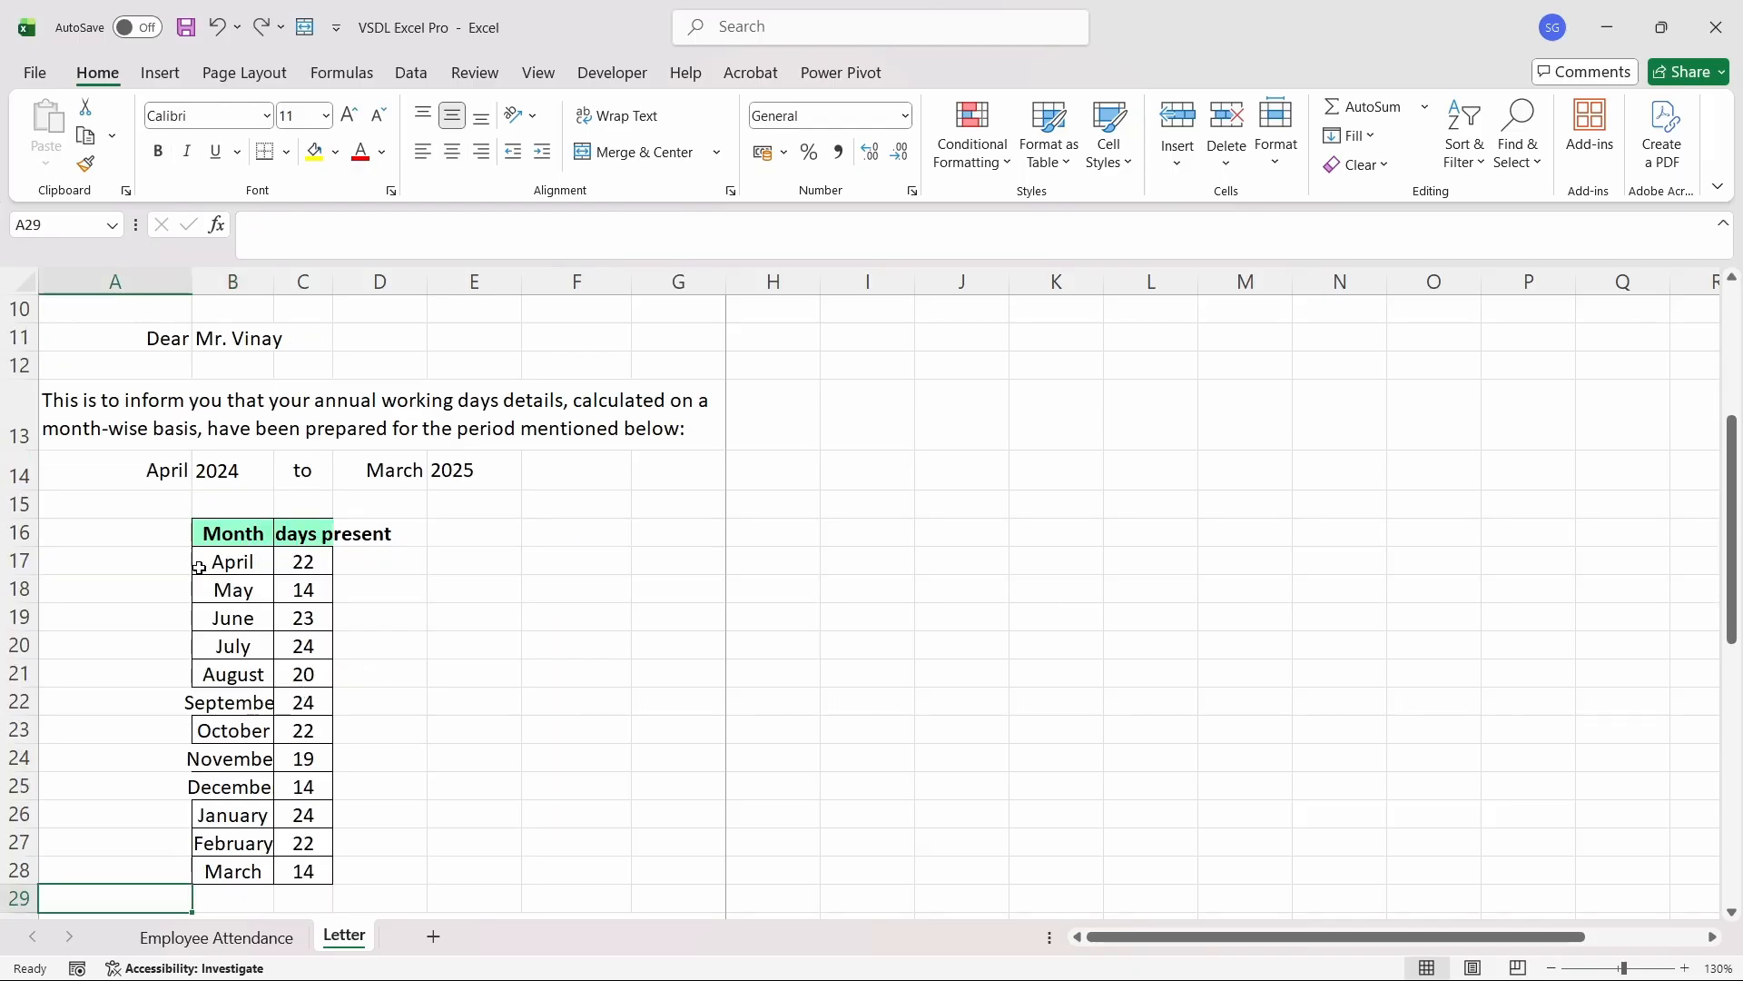
{"action": "left_click", "coordinate": [228, 545]}
{"action": "key", "text": "shift+Right"}
{"action": "key", "text": "shift+Down"}
{"action": "key", "text": "shift+Down"}
{"action": "key", "text": "shift+Down"}
{"action": "key", "text": "shift+Down"}
{"action": "key", "text": "shift+Down"}
{"action": "key", "text": "shift+Down"}
{"action": "key", "text": "shift+Down"}
{"action": "key", "text": "shift+Down"}
{"action": "key", "text": "shift+Down"}
{"action": "key", "text": "shift+Down"}
{"action": "key", "text": "shift+Down"}
{"action": "key", "text": "shift+Down"}
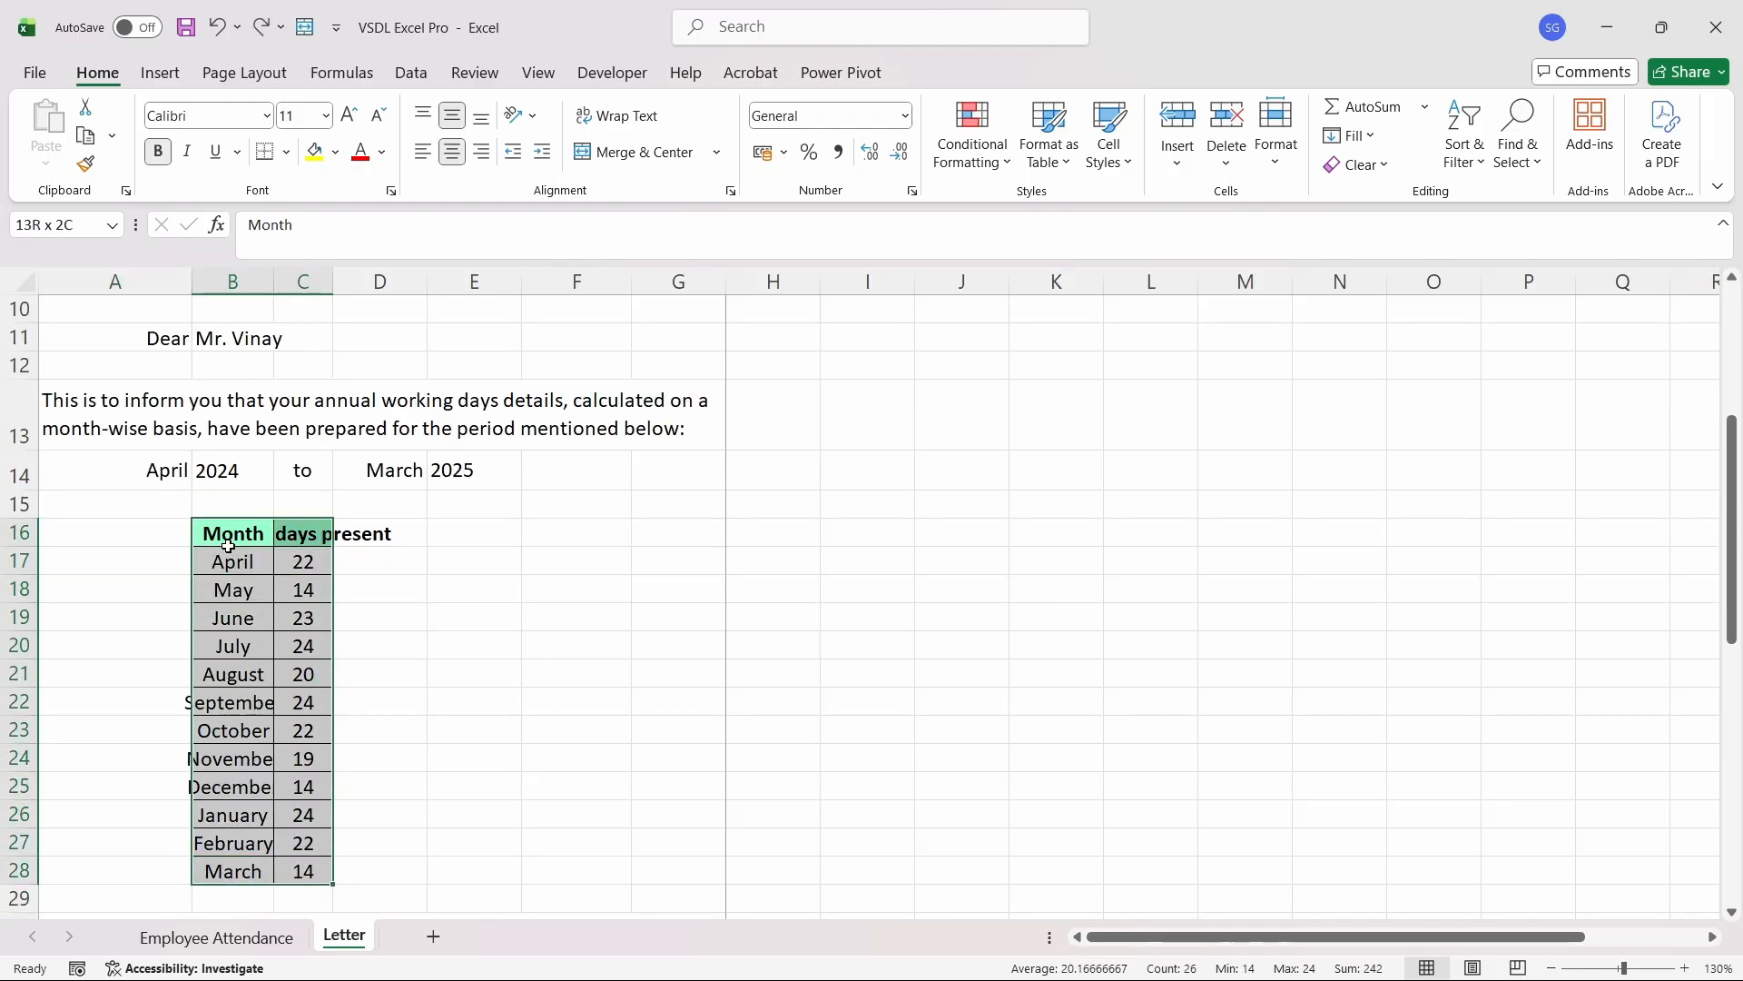
{"action": "key", "text": "shift+Up"}
{"action": "key", "text": "shift+Up"}
{"action": "key", "text": "shift+Up"}
{"action": "key", "text": "shift+Up"}
{"action": "key", "text": "shift+Up"}
{"action": "key", "text": "shift+Up"}
{"action": "key", "text": "shift+Up"}
{"action": "key", "text": "shift+Up"}
{"action": "key", "text": "shift+Up"}
{"action": "key", "text": "shift+Up"}
{"action": "key", "text": "shift+Up"}
{"action": "key", "text": "shift+Down"}
{"action": "key", "text": "shift+Down"}
{"action": "key", "text": "shift+Down"}
{"action": "key", "text": "shift+Down"}
{"action": "key", "text": "shift+Down"}
{"action": "key", "text": "shift+Down"}
{"action": "key", "text": "shift+Down"}
{"action": "key", "text": "shift+Down"}
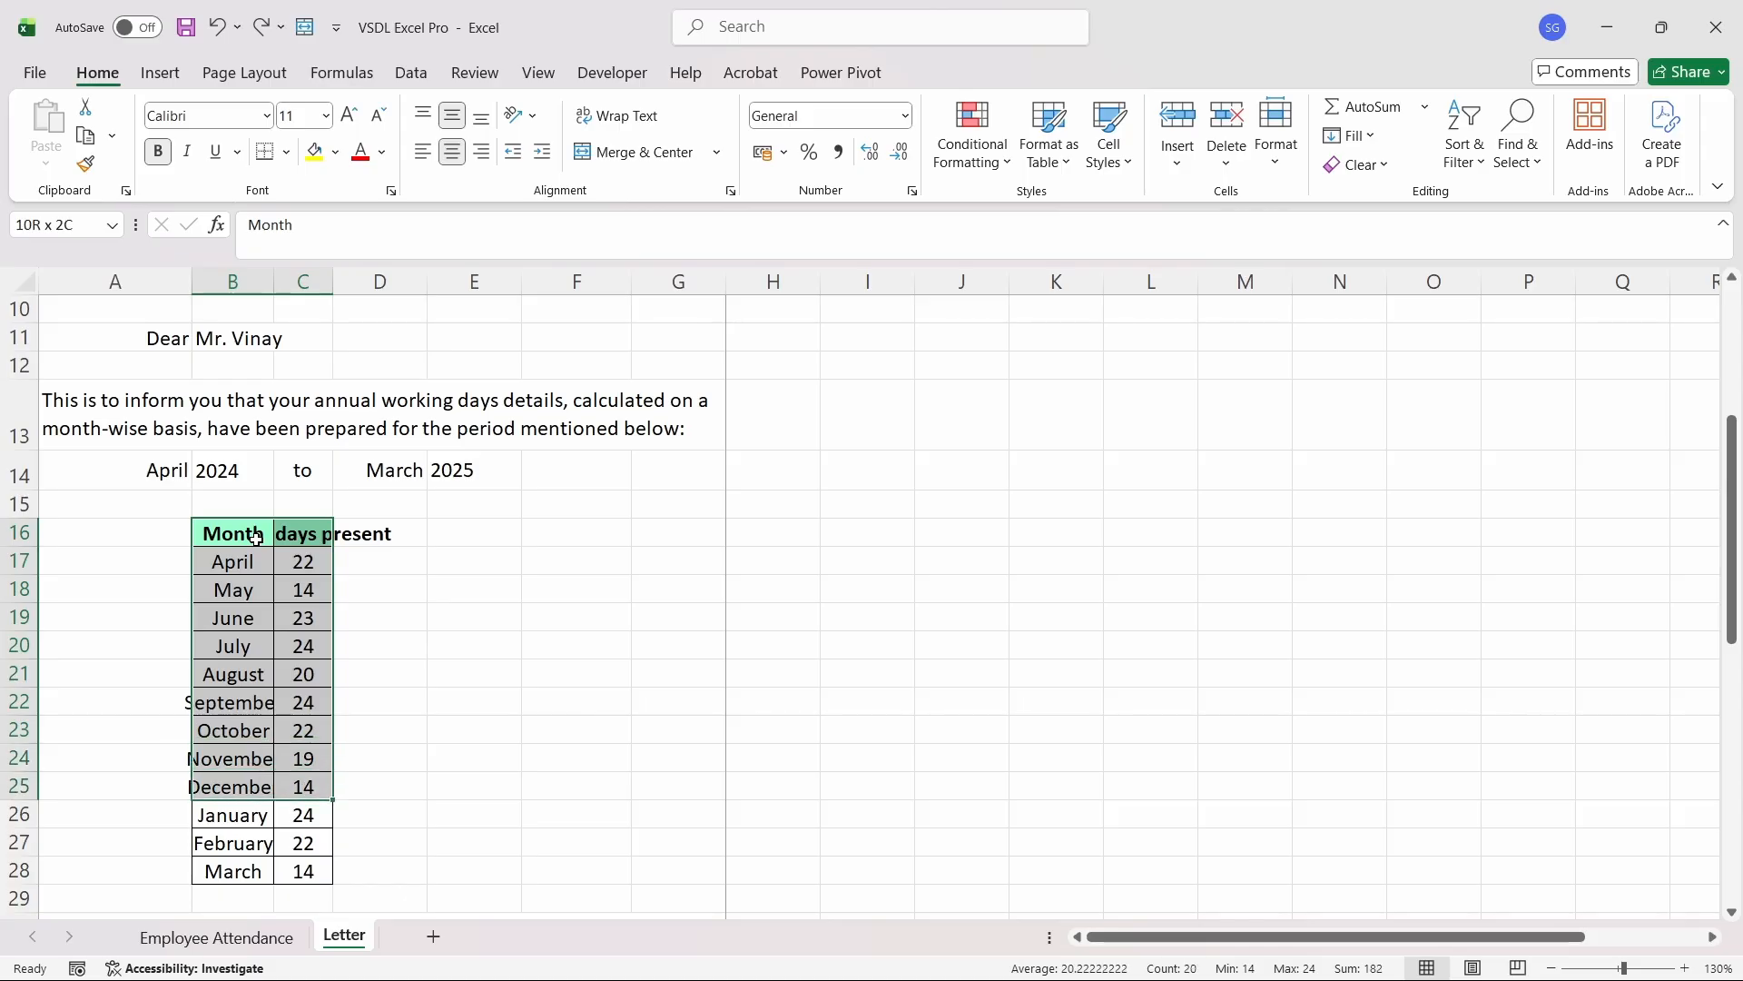
{"action": "key", "text": "shift+Down"}
{"action": "key", "text": "shift+Down"}
{"action": "key", "text": "shift+Down"}
- Move the "No. of days present" column of the attendance table from C16:C28 to D16:D28
{"action": "left_click", "coordinate": [282, 539]}
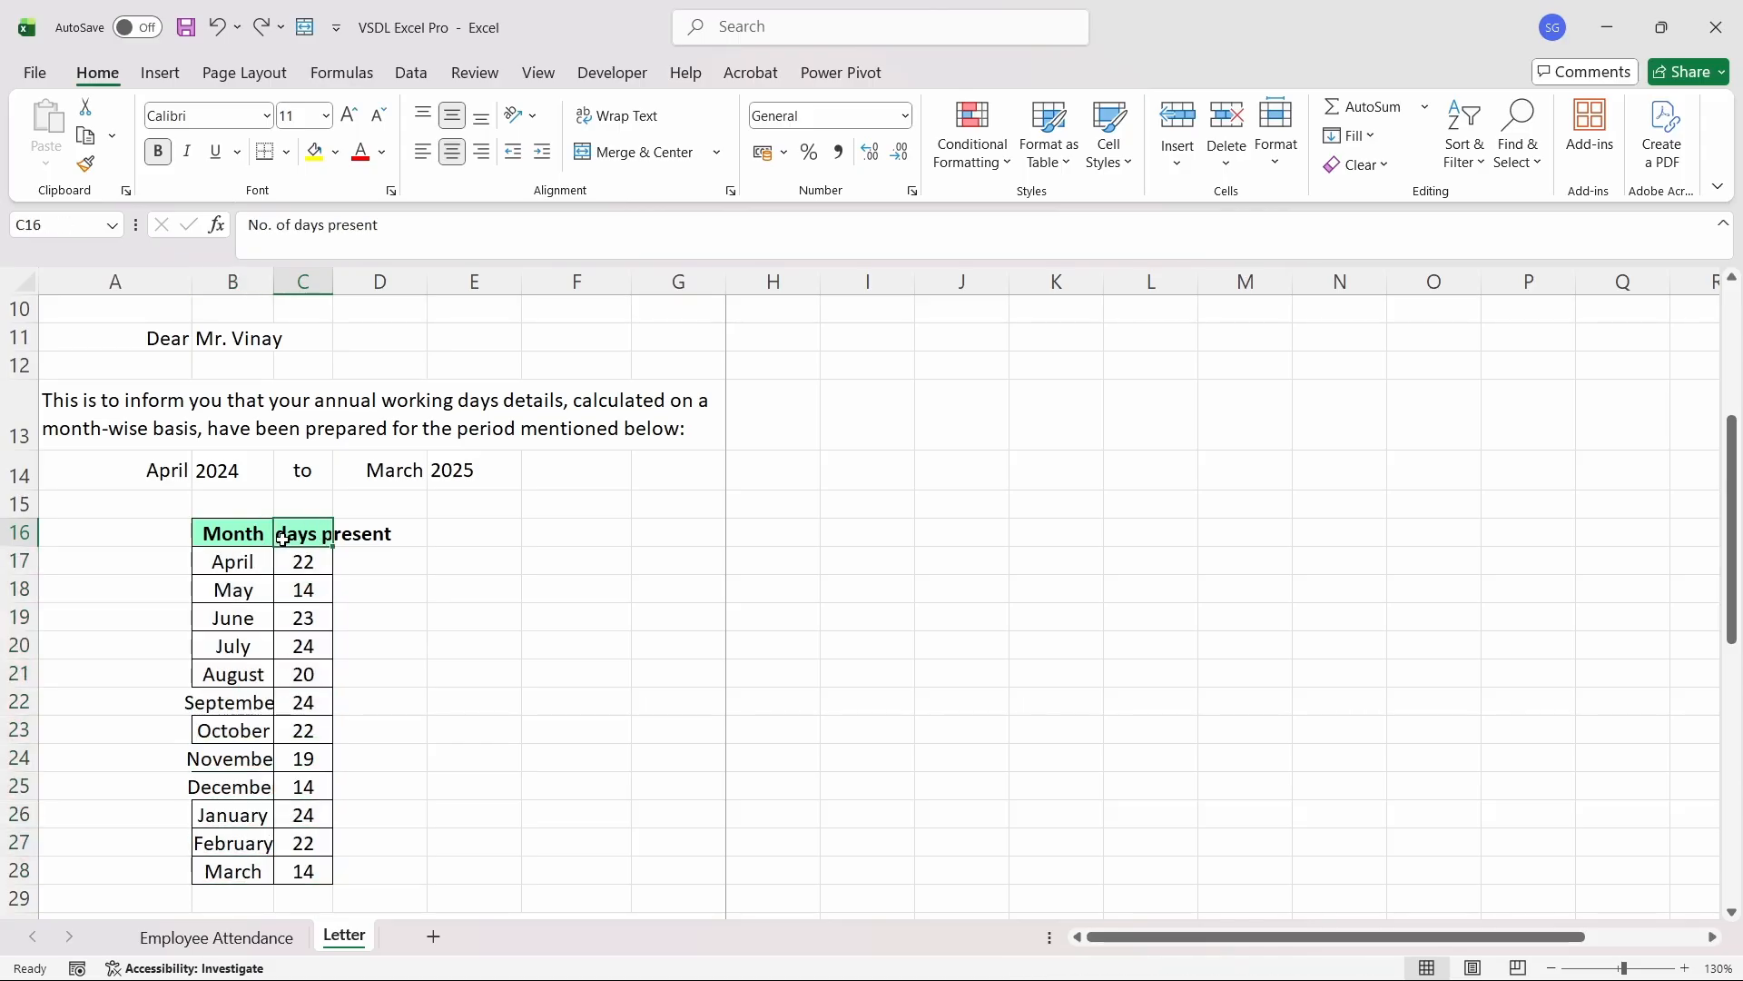
{"action": "key", "text": "ctrl+shift+Down"}
{"action": "key", "text": "ctrl+c"}
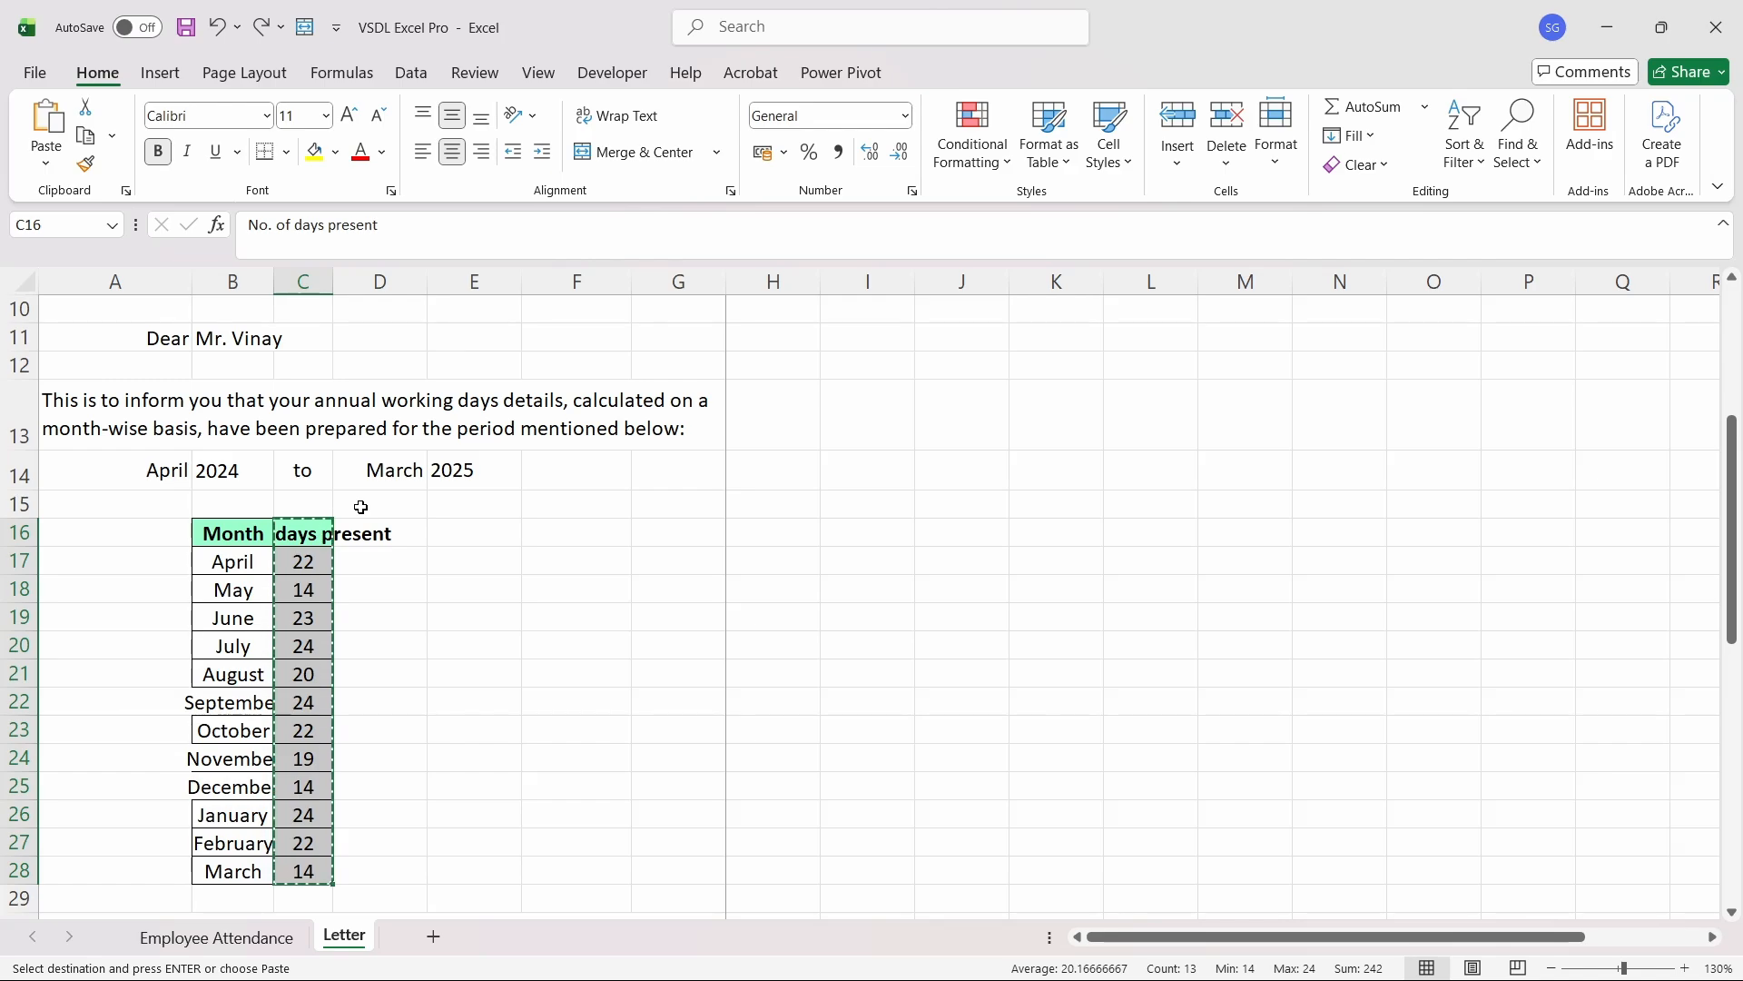
{"action": "key", "text": "Right"}
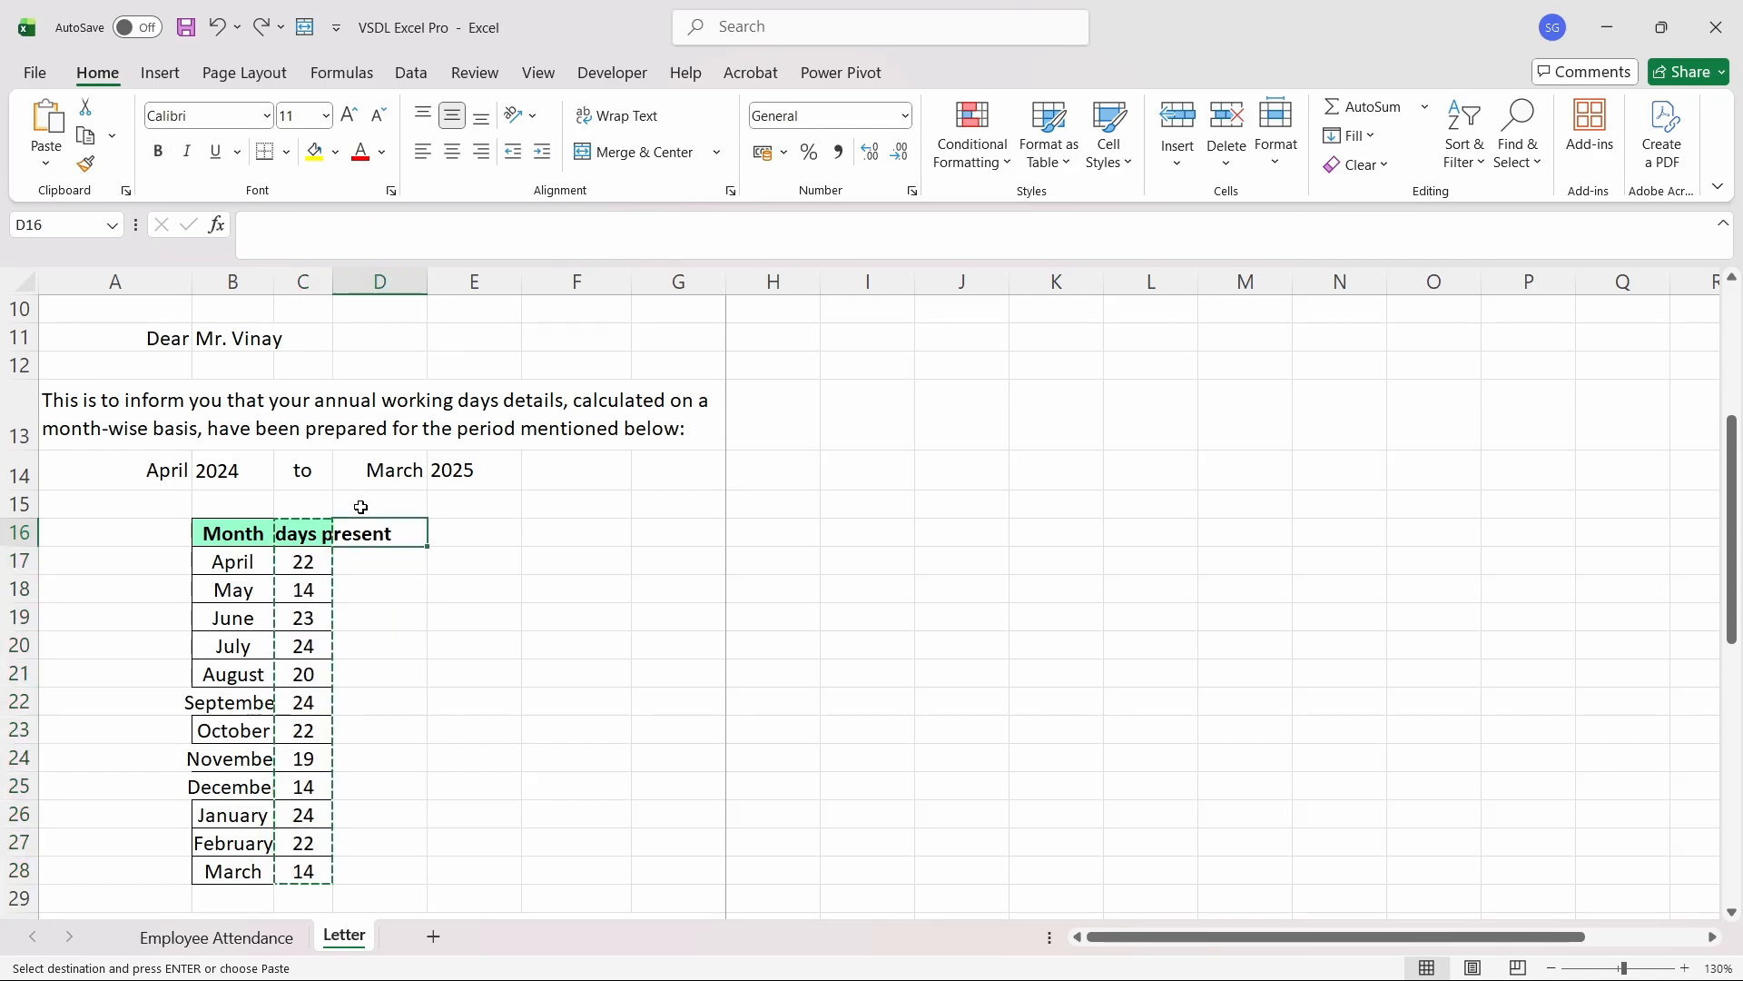
{"action": "key", "text": "Return"}
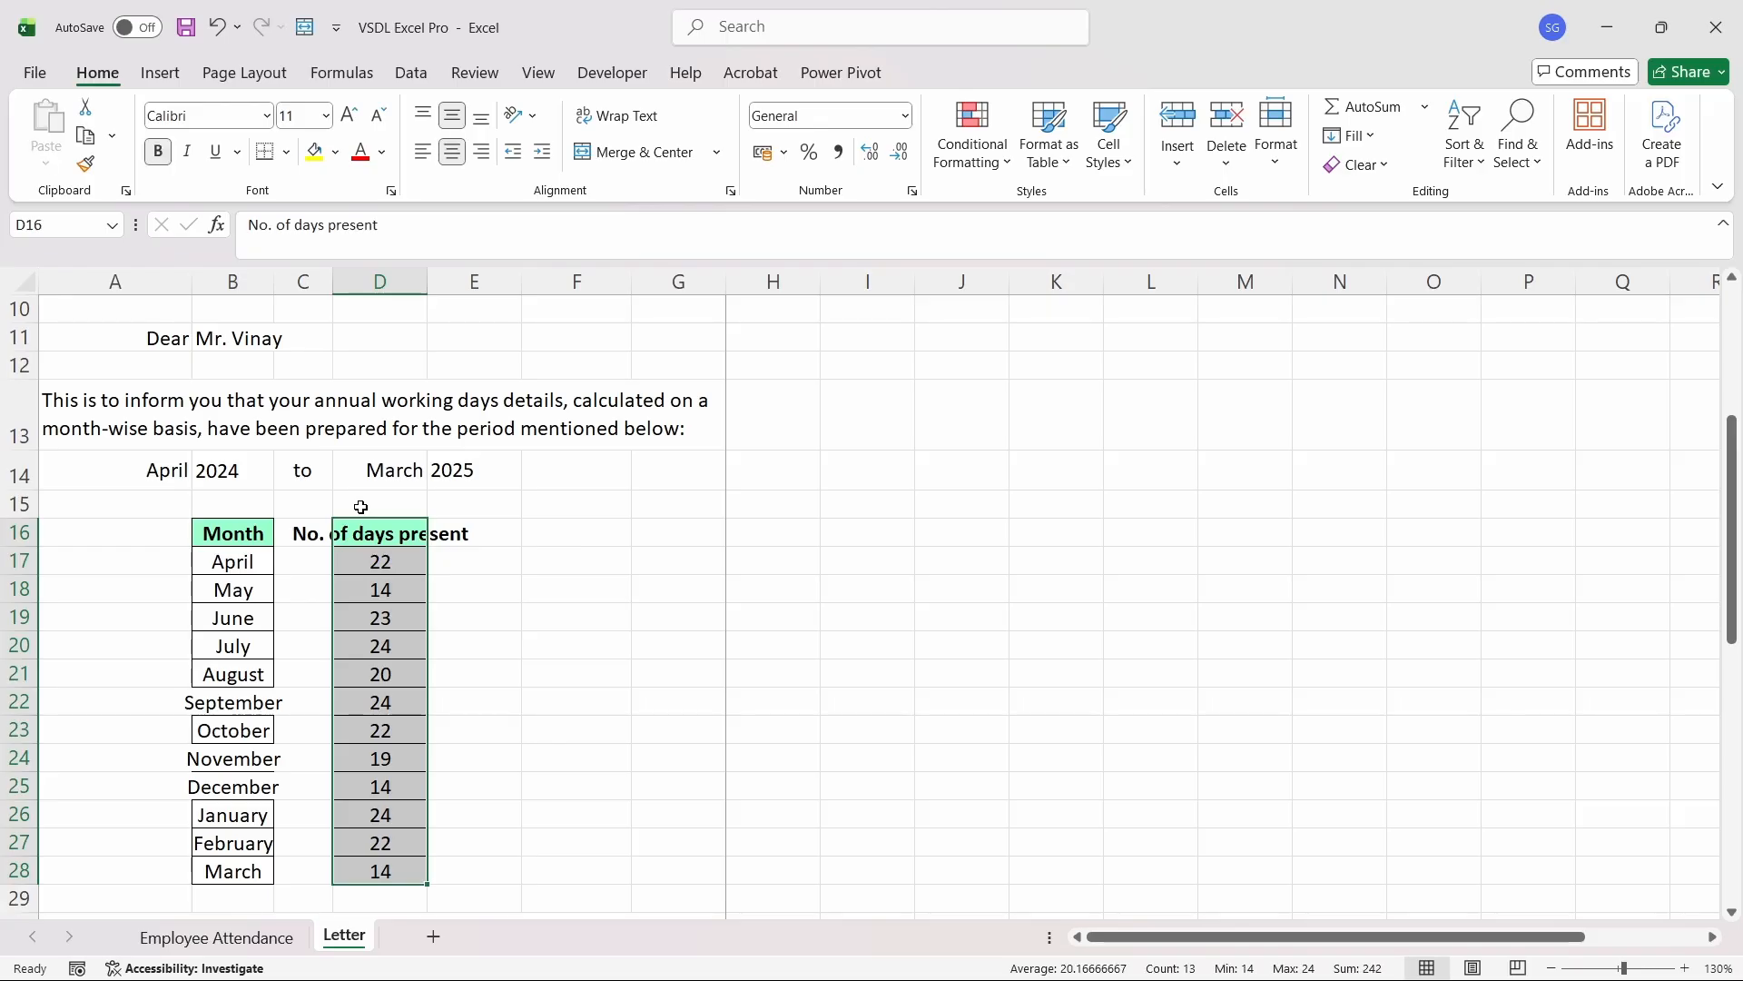
{"action": "key", "text": "Left"}
{"action": "key", "text": "Right"}
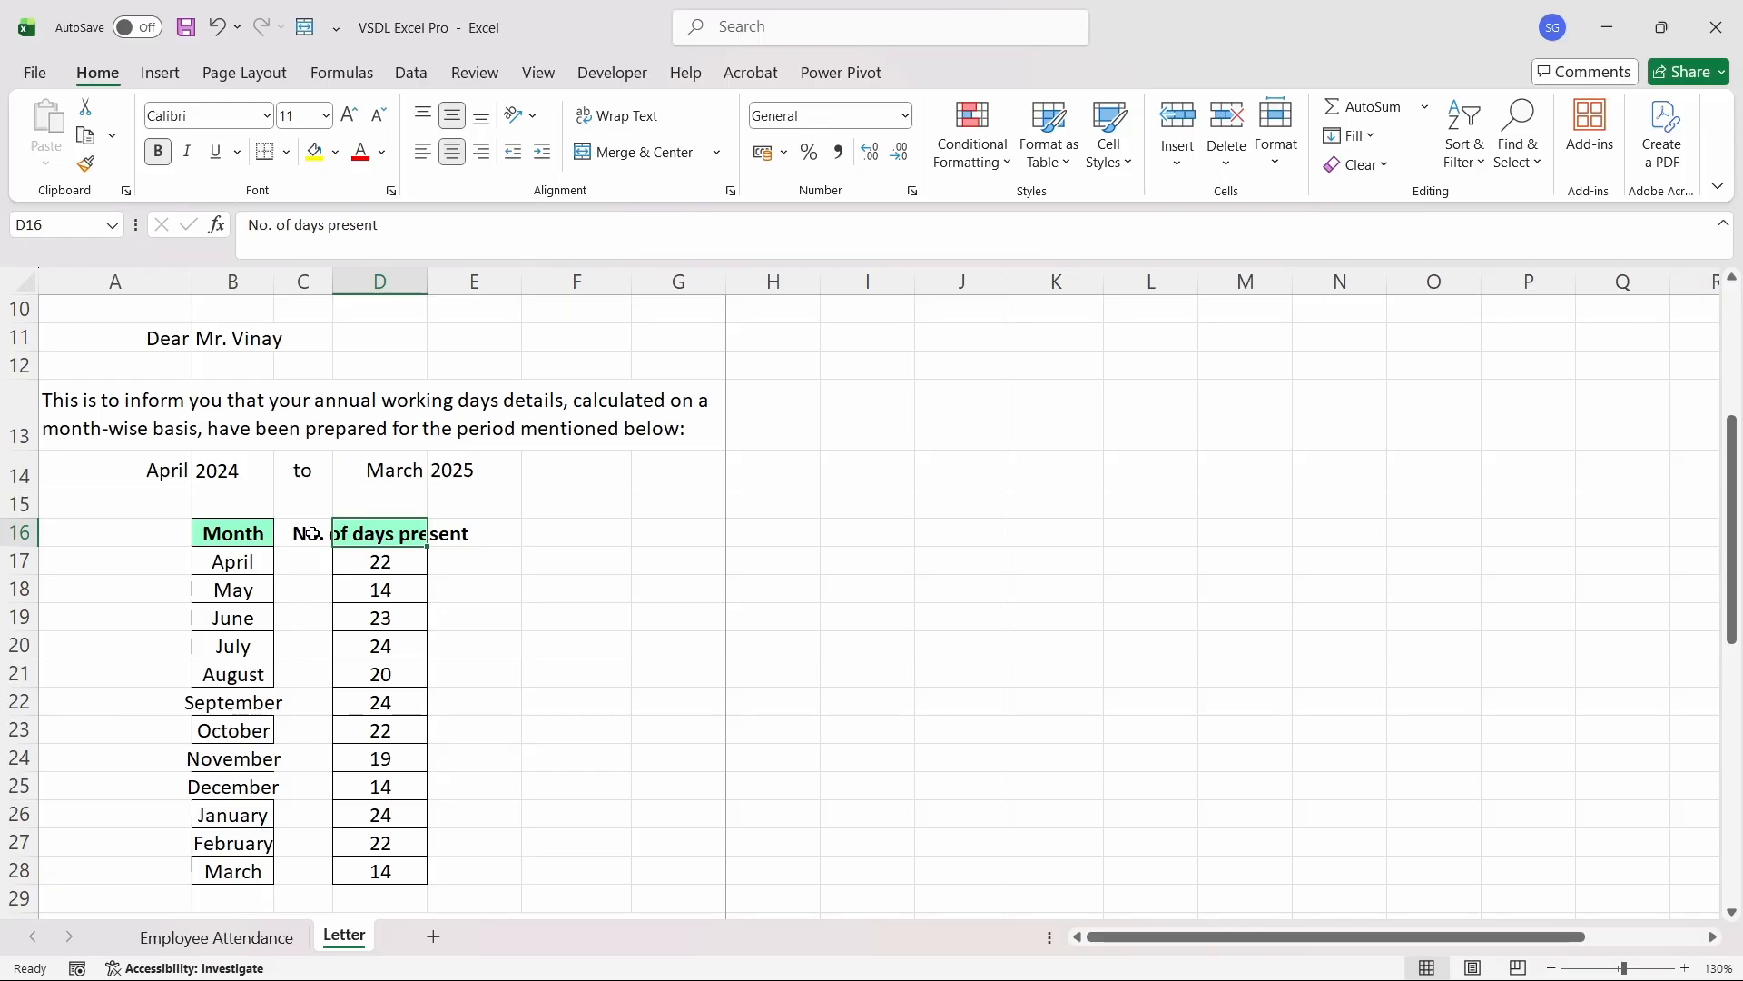
{"action": "left_click", "coordinate": [253, 535]}
{"action": "key", "text": "Right"}
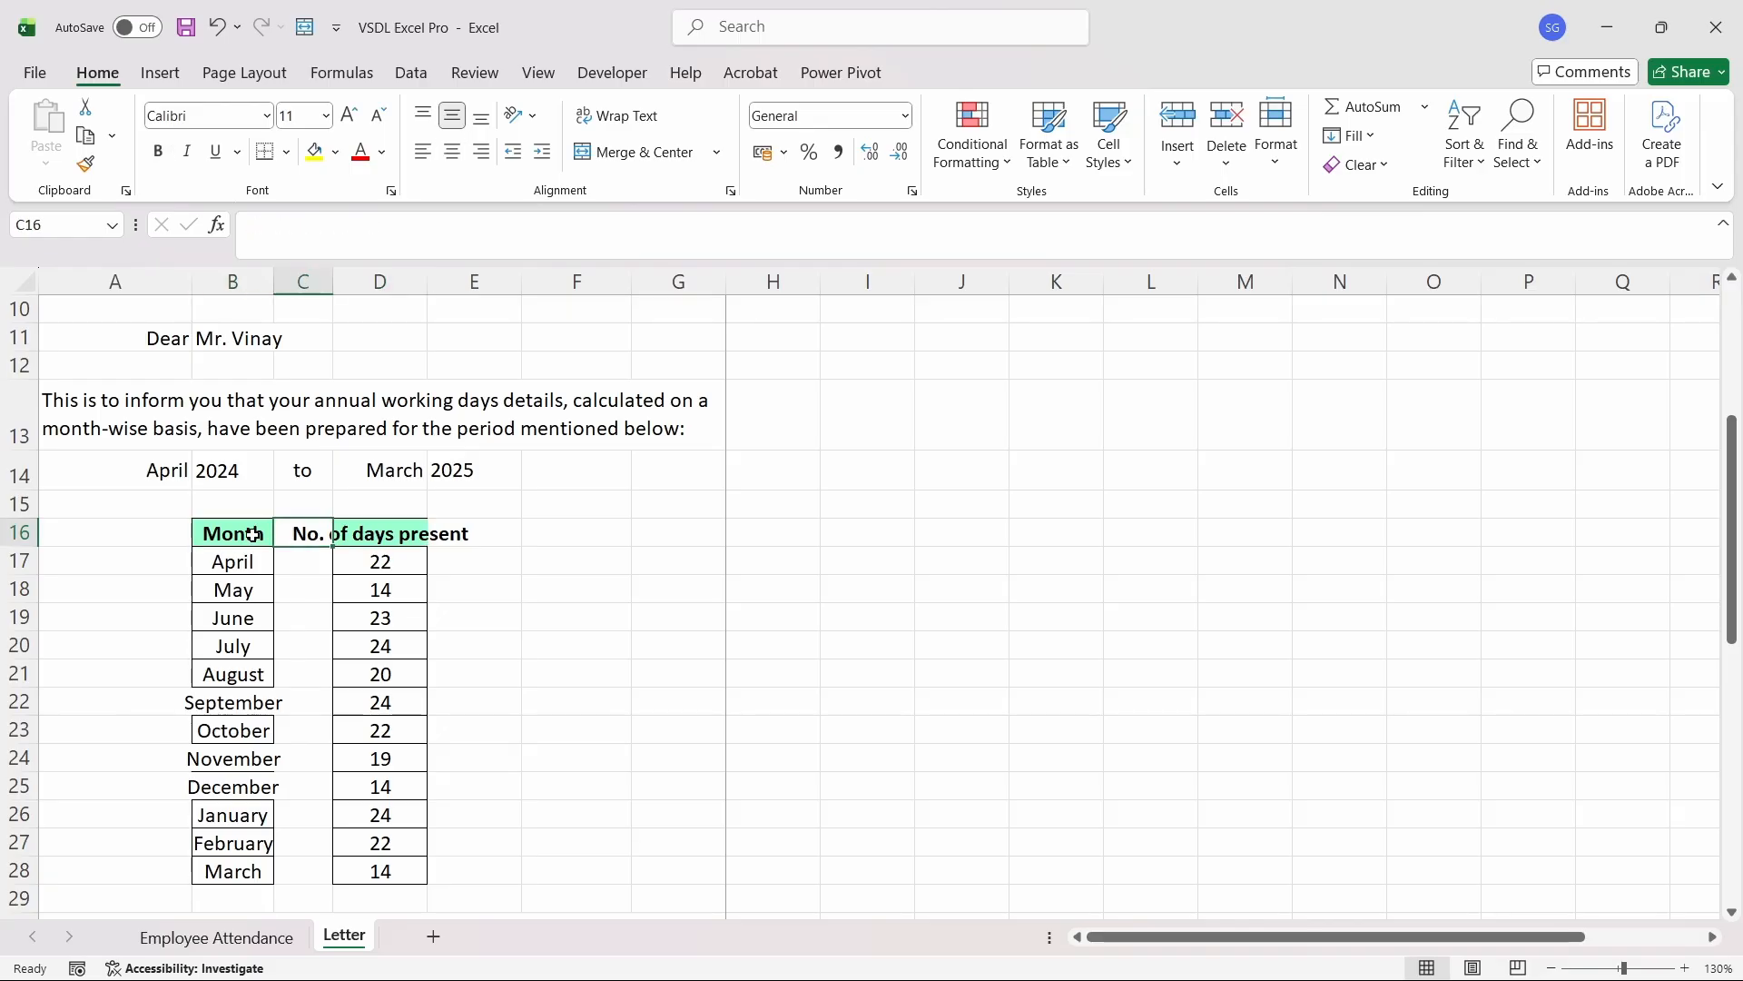
{"action": "key", "text": "Right"}
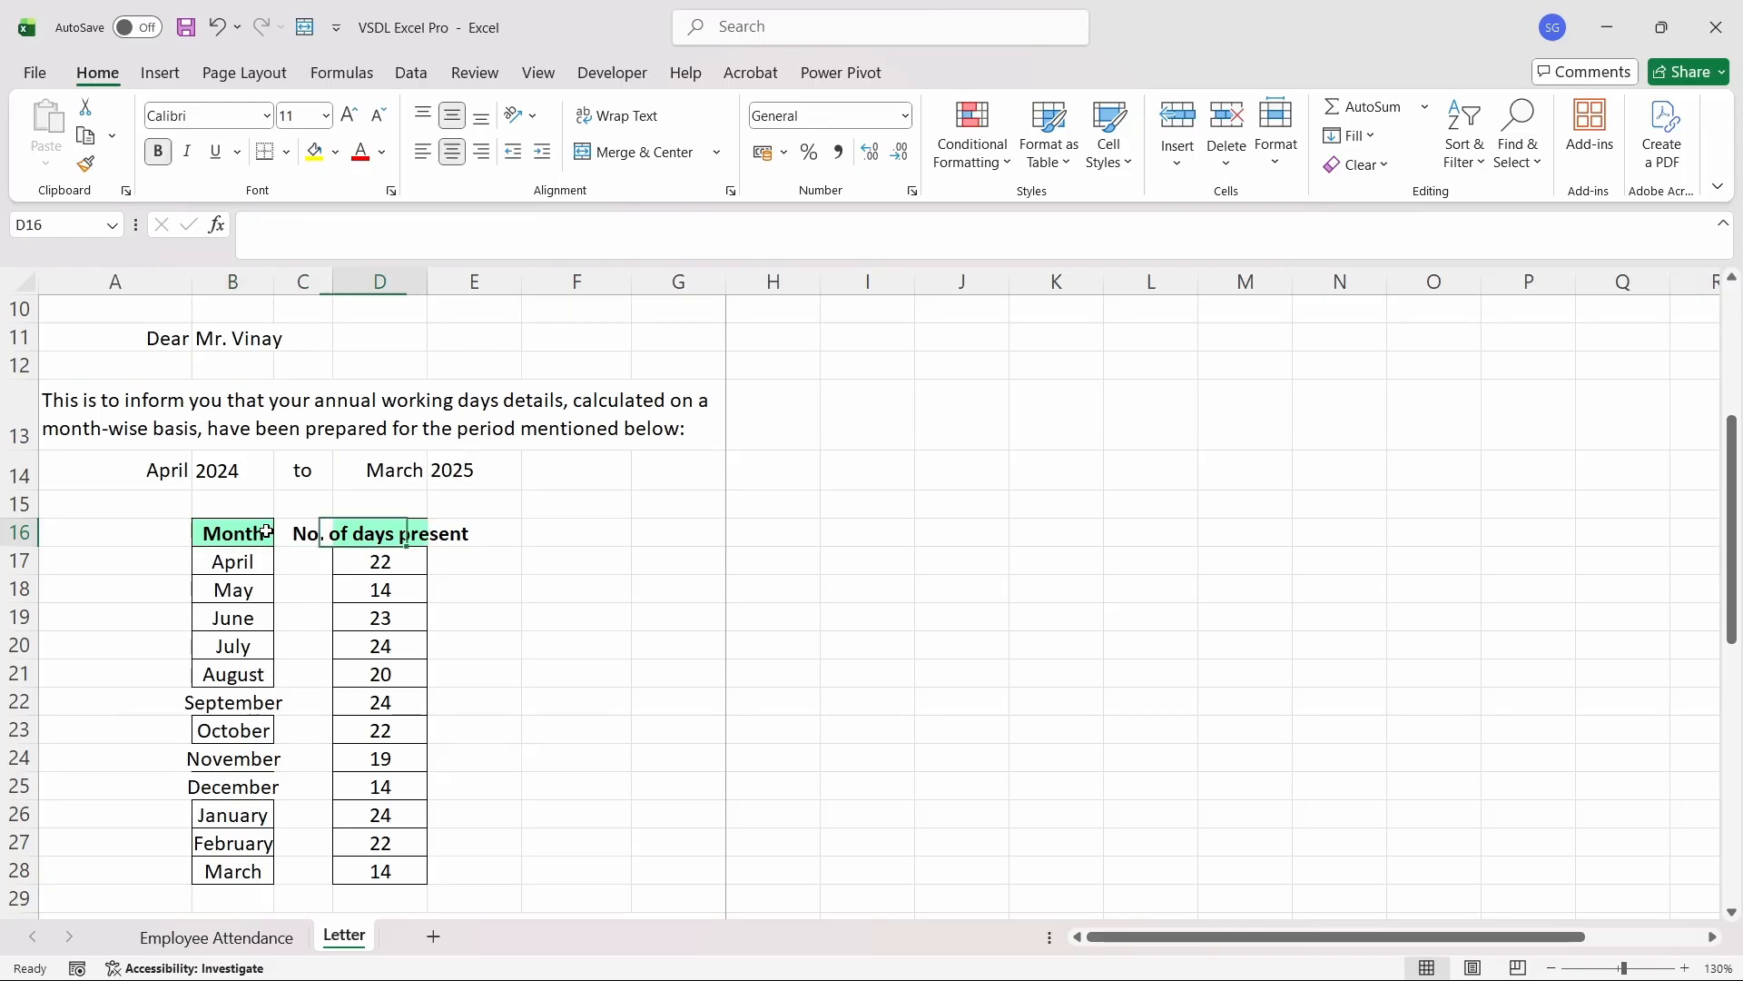
- Merge and center the "No. of days present" header and its April and May values across columns D and E, rows 16 to 18
{"action": "key", "text": "shift+Right"}
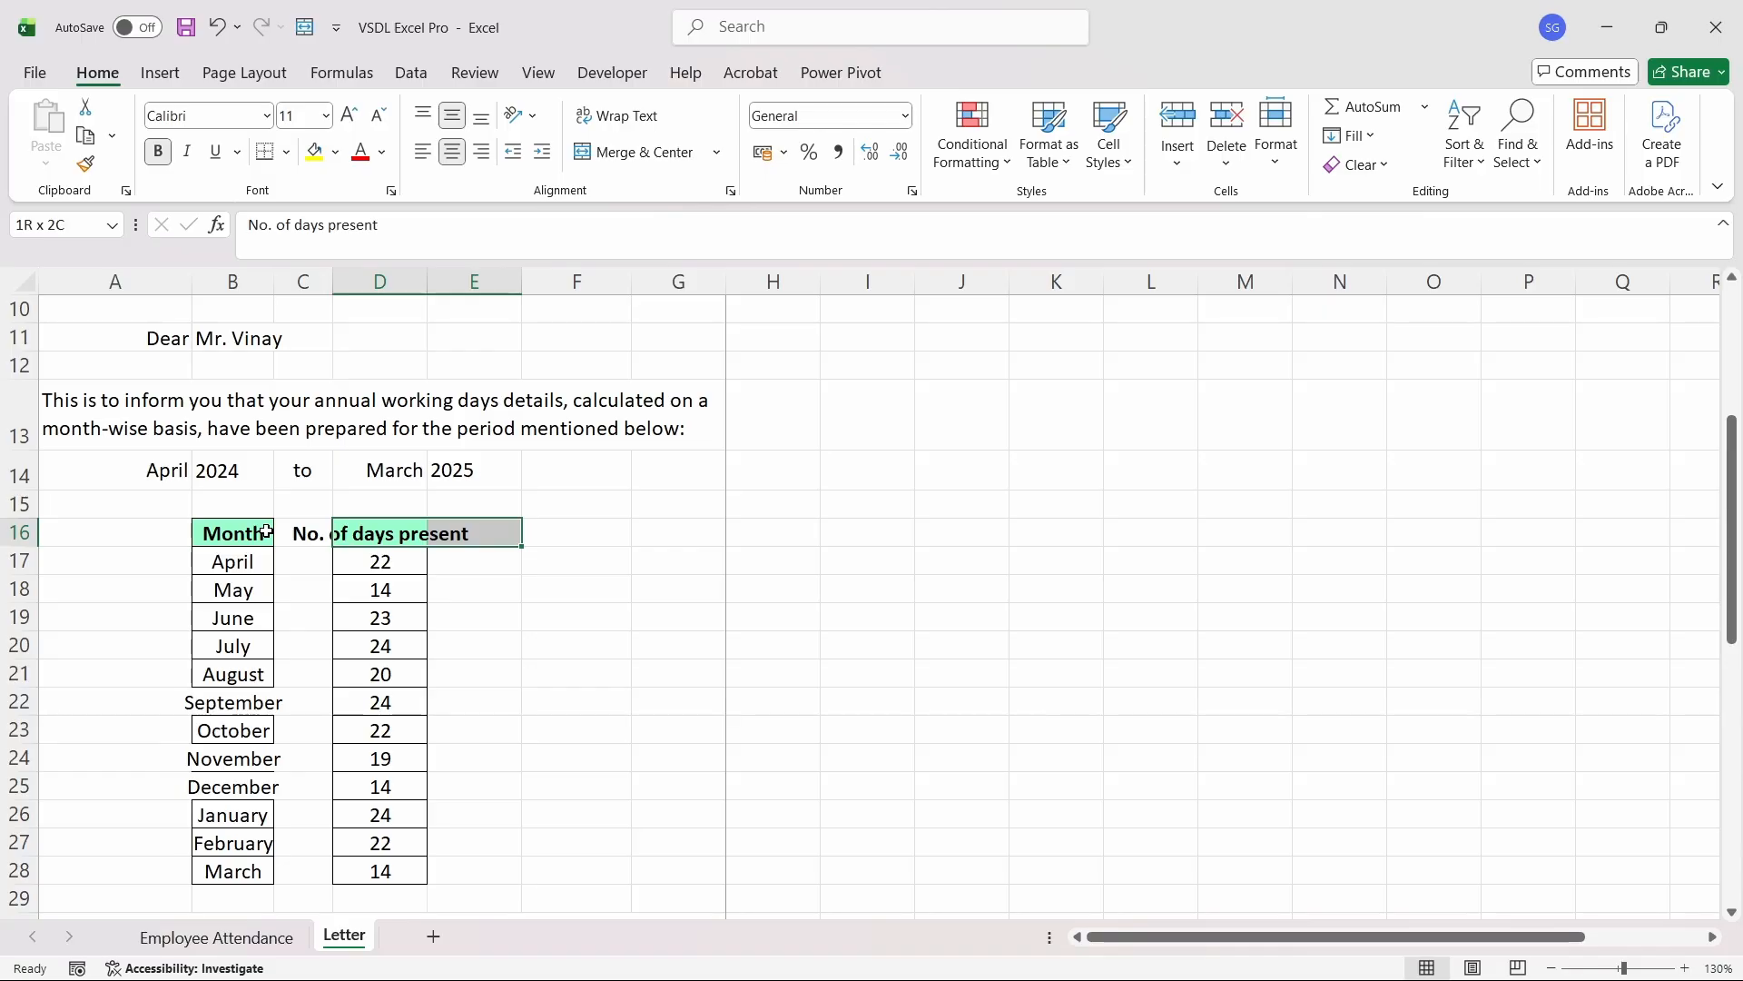
{"action": "left_click", "coordinate": [659, 156]}
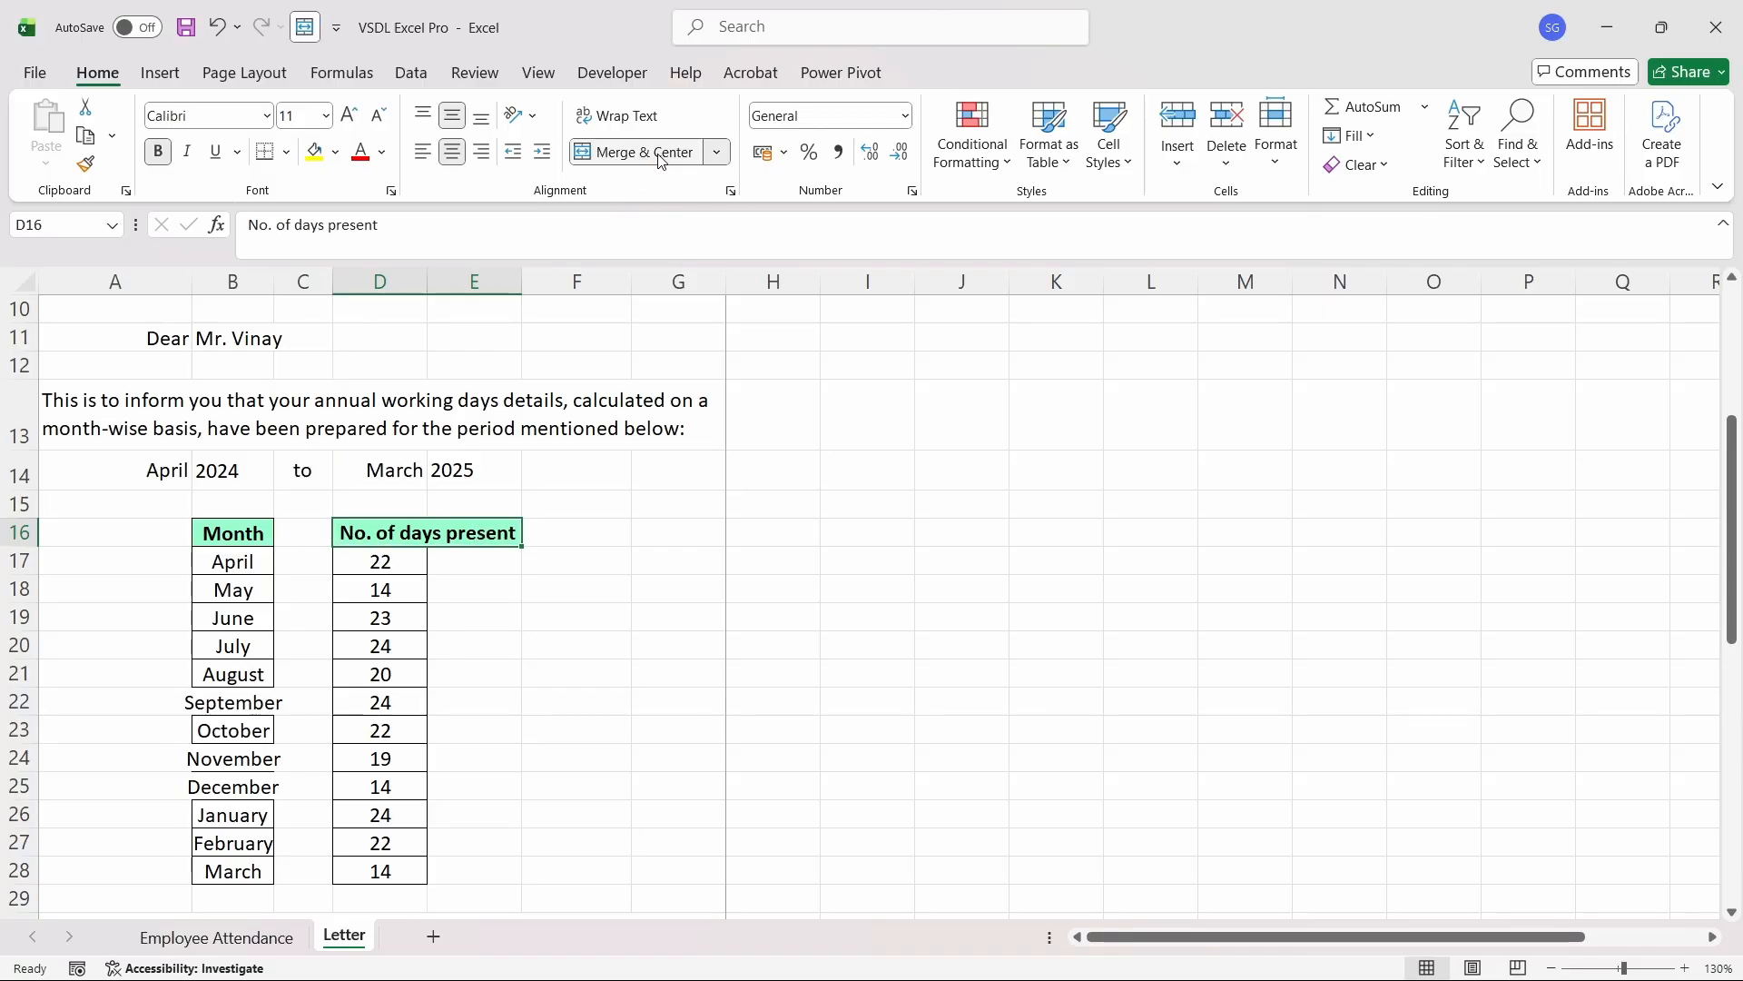
{"action": "key", "text": "Down"}
{"action": "key", "text": "Up"}
{"action": "key", "text": "Down"}
{"action": "key", "text": "shift+Right"}
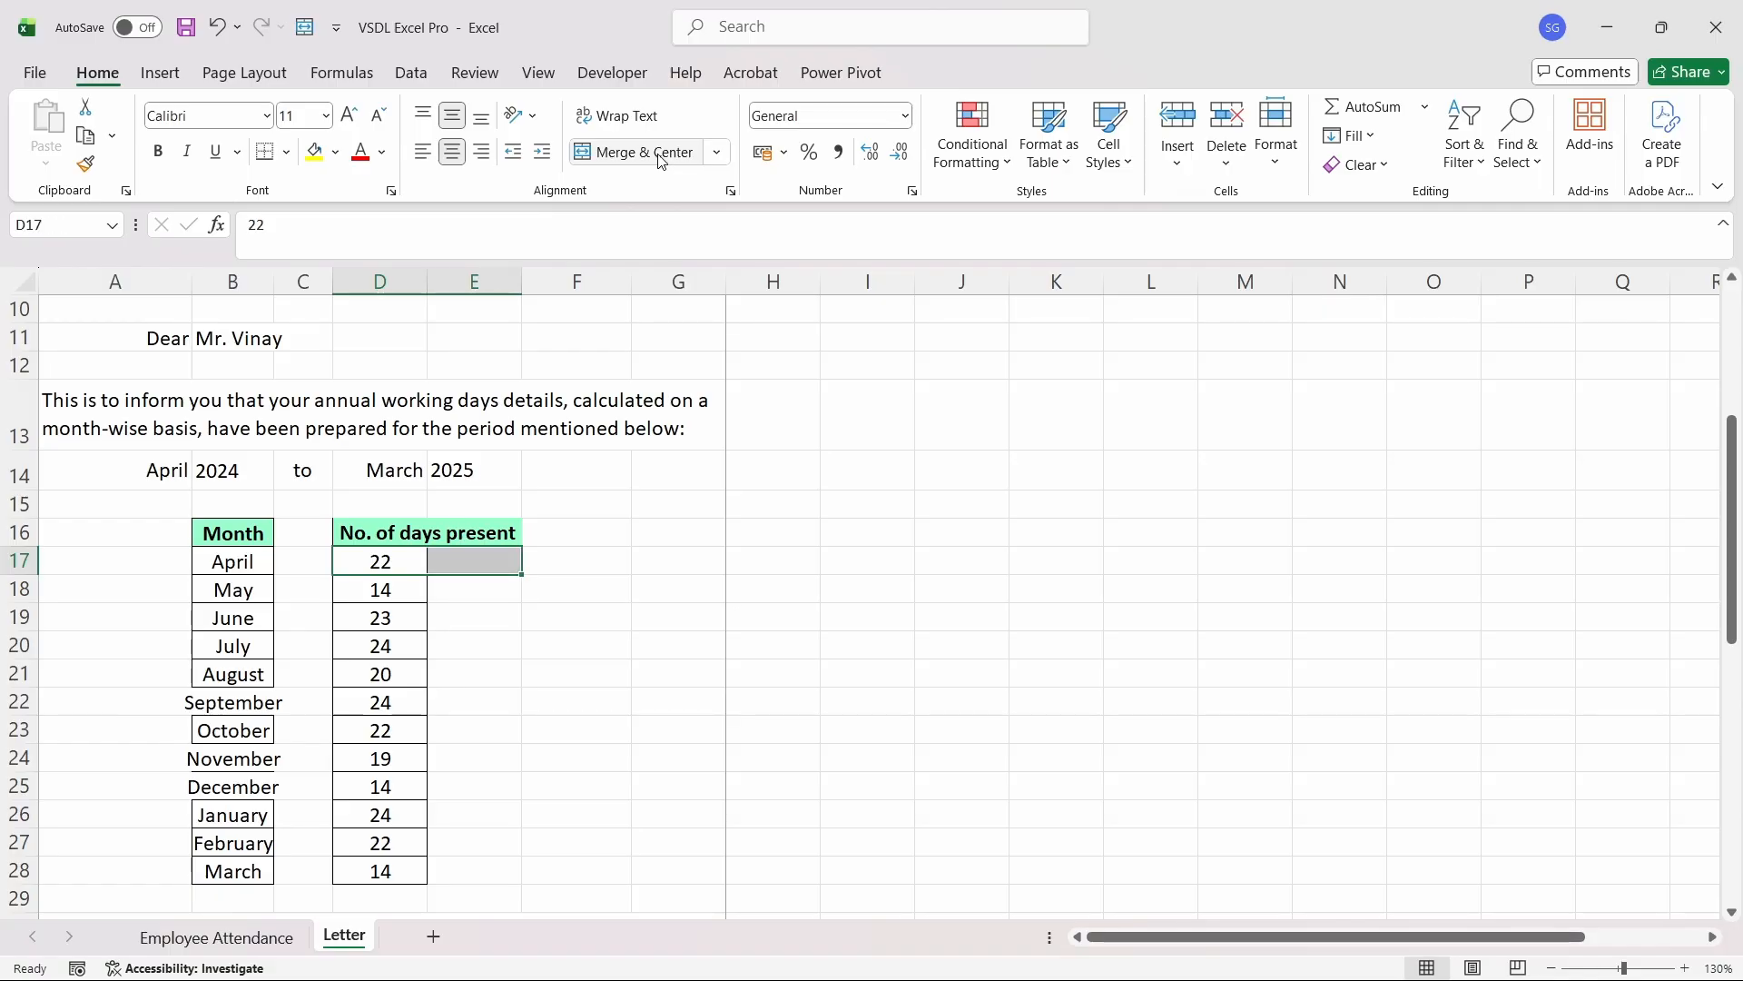
{"action": "left_click", "coordinate": [660, 160]}
{"action": "key", "text": "Down"}
{"action": "key", "text": "shift+Right"}
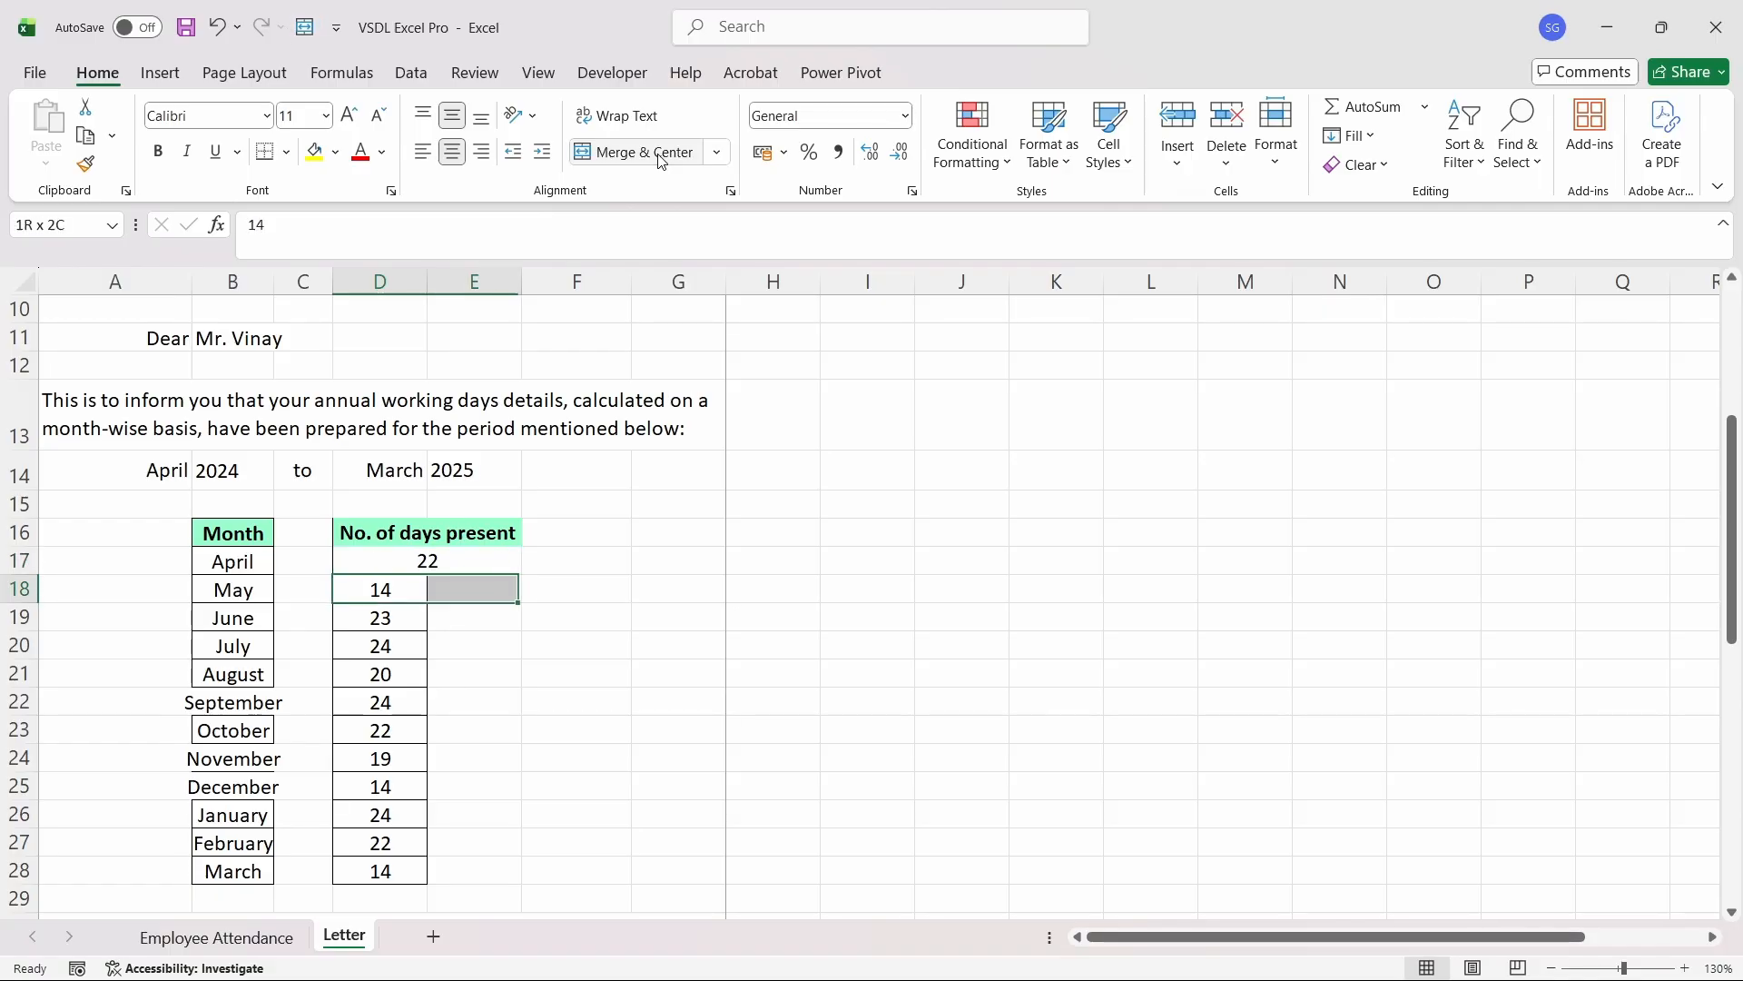
{"action": "left_click", "coordinate": [660, 158]}
- Merge and center the June, July, August and September days-present values across columns D and E, row by row
{"action": "key", "text": "Down"}
{"action": "key", "text": "shift+Right"}
{"action": "left_click", "coordinate": [660, 158]}
{"action": "key", "text": "Down"}
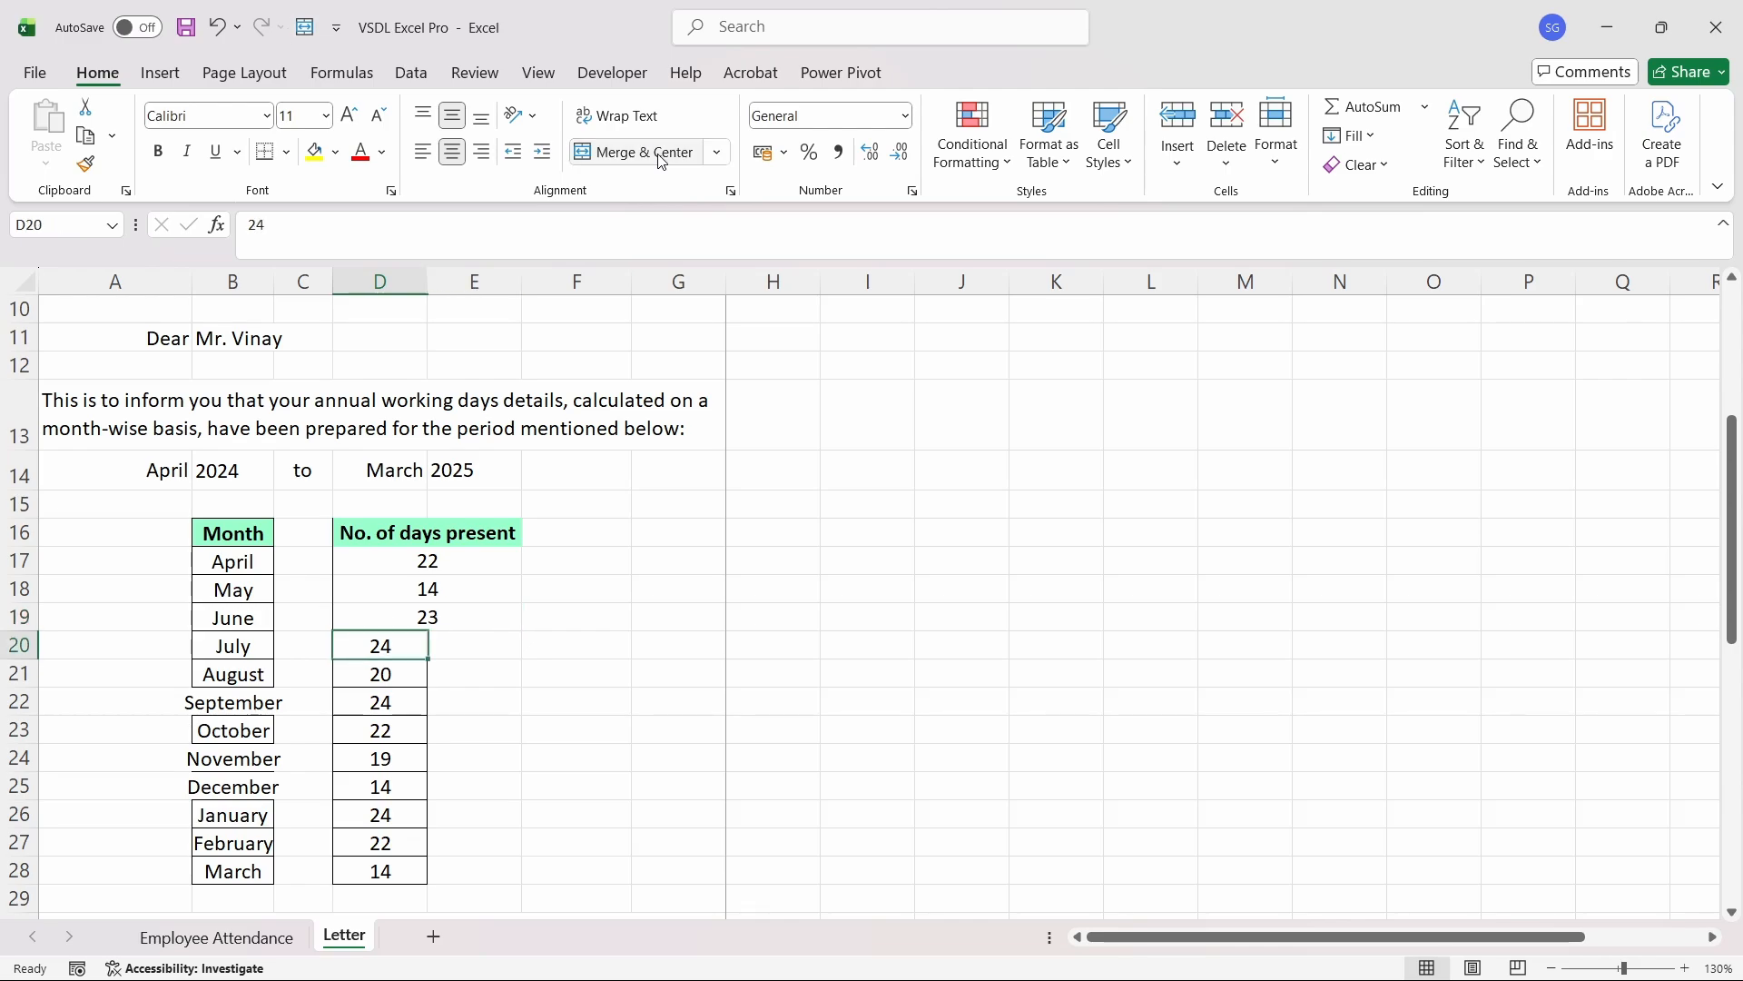
{"action": "key", "text": "shift+Right"}
{"action": "left_click", "coordinate": [660, 158]}
{"action": "key", "text": "Down"}
{"action": "key", "text": "shift+Right"}
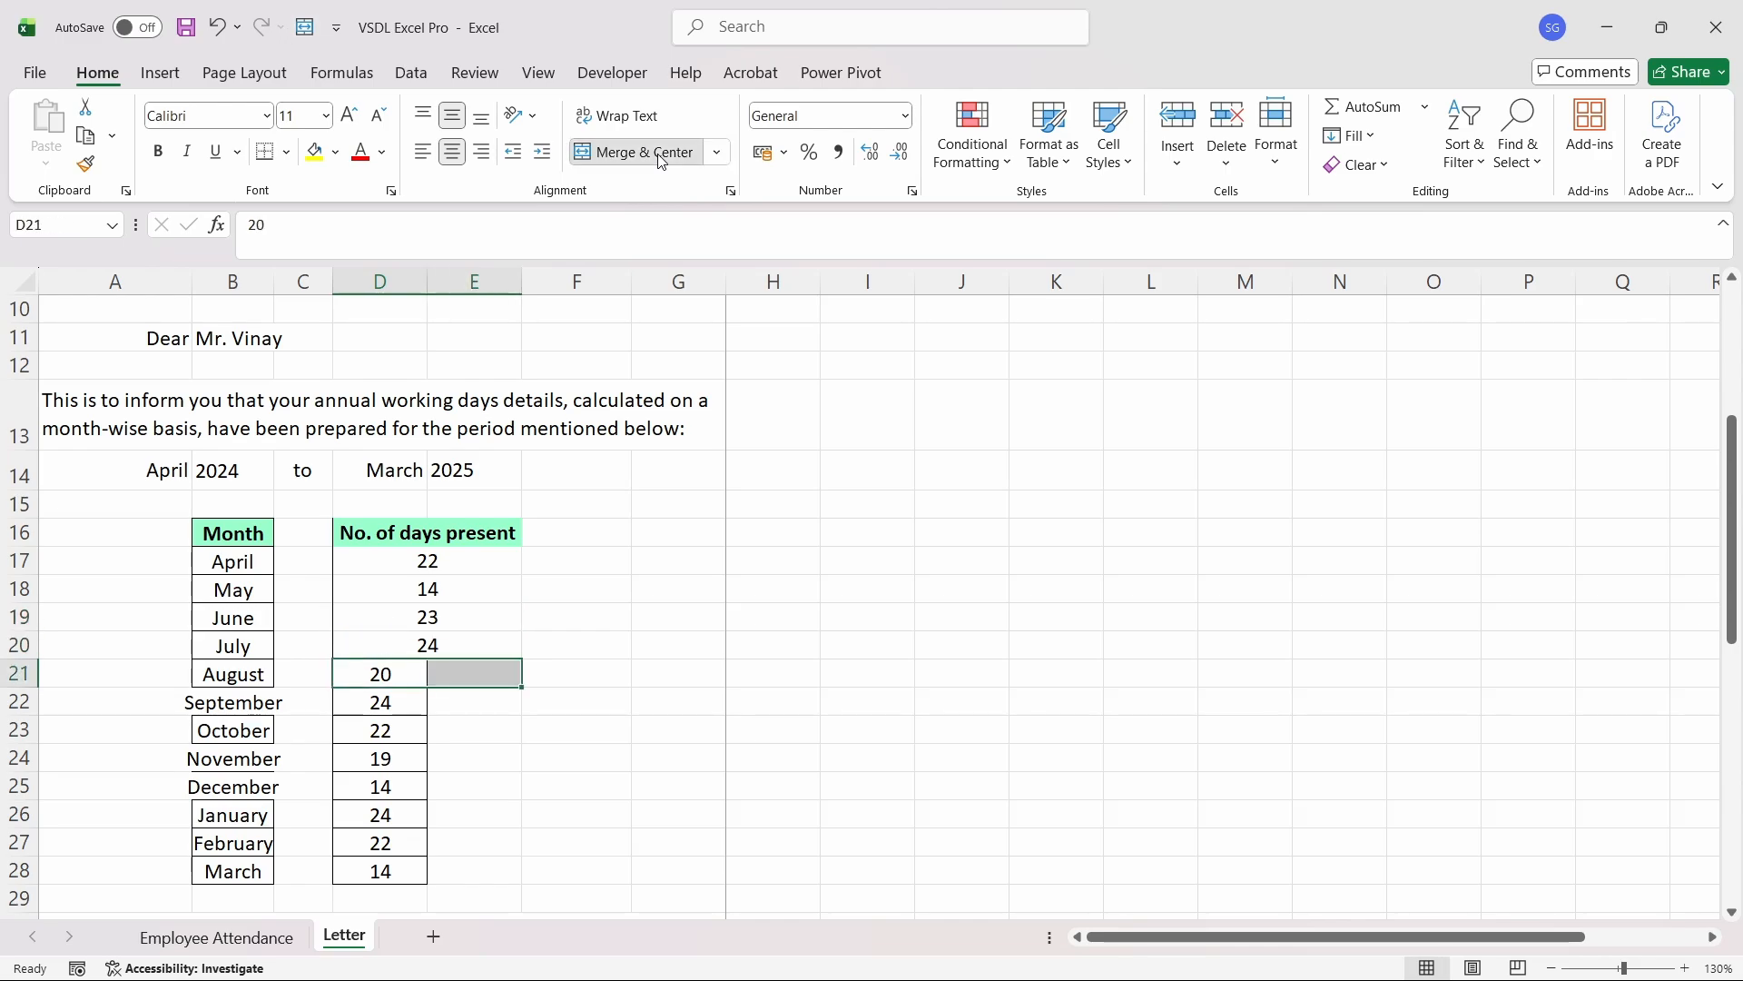
{"action": "left_click", "coordinate": [660, 158]}
{"action": "key", "text": "Down"}
{"action": "key", "text": "shift+Right"}
{"action": "left_click", "coordinate": [660, 158]}
- Merge and center the October, November and December days-present values across columns D and E, each in its own row
{"action": "key", "text": "Down"}
{"action": "key", "text": "shift+Right"}
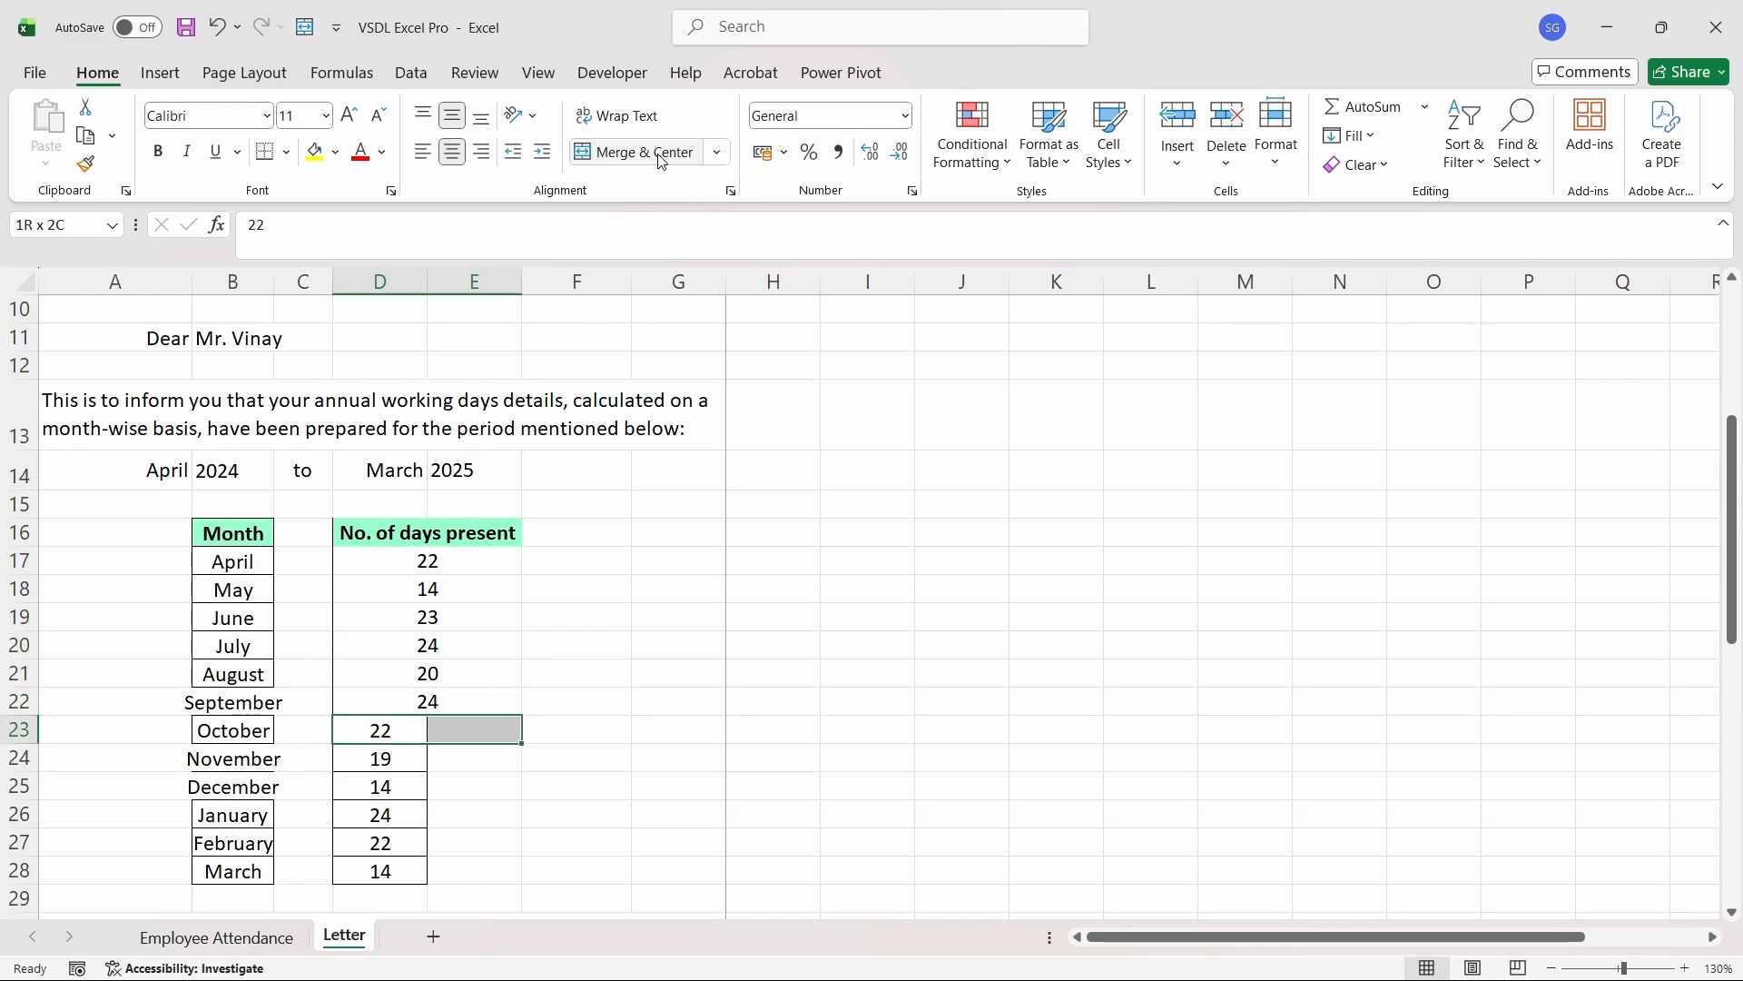
{"action": "left_click", "coordinate": [660, 158]}
{"action": "key", "text": "Down"}
{"action": "key", "text": "shift+Right"}
{"action": "left_click", "coordinate": [661, 158]}
{"action": "key", "text": "Down"}
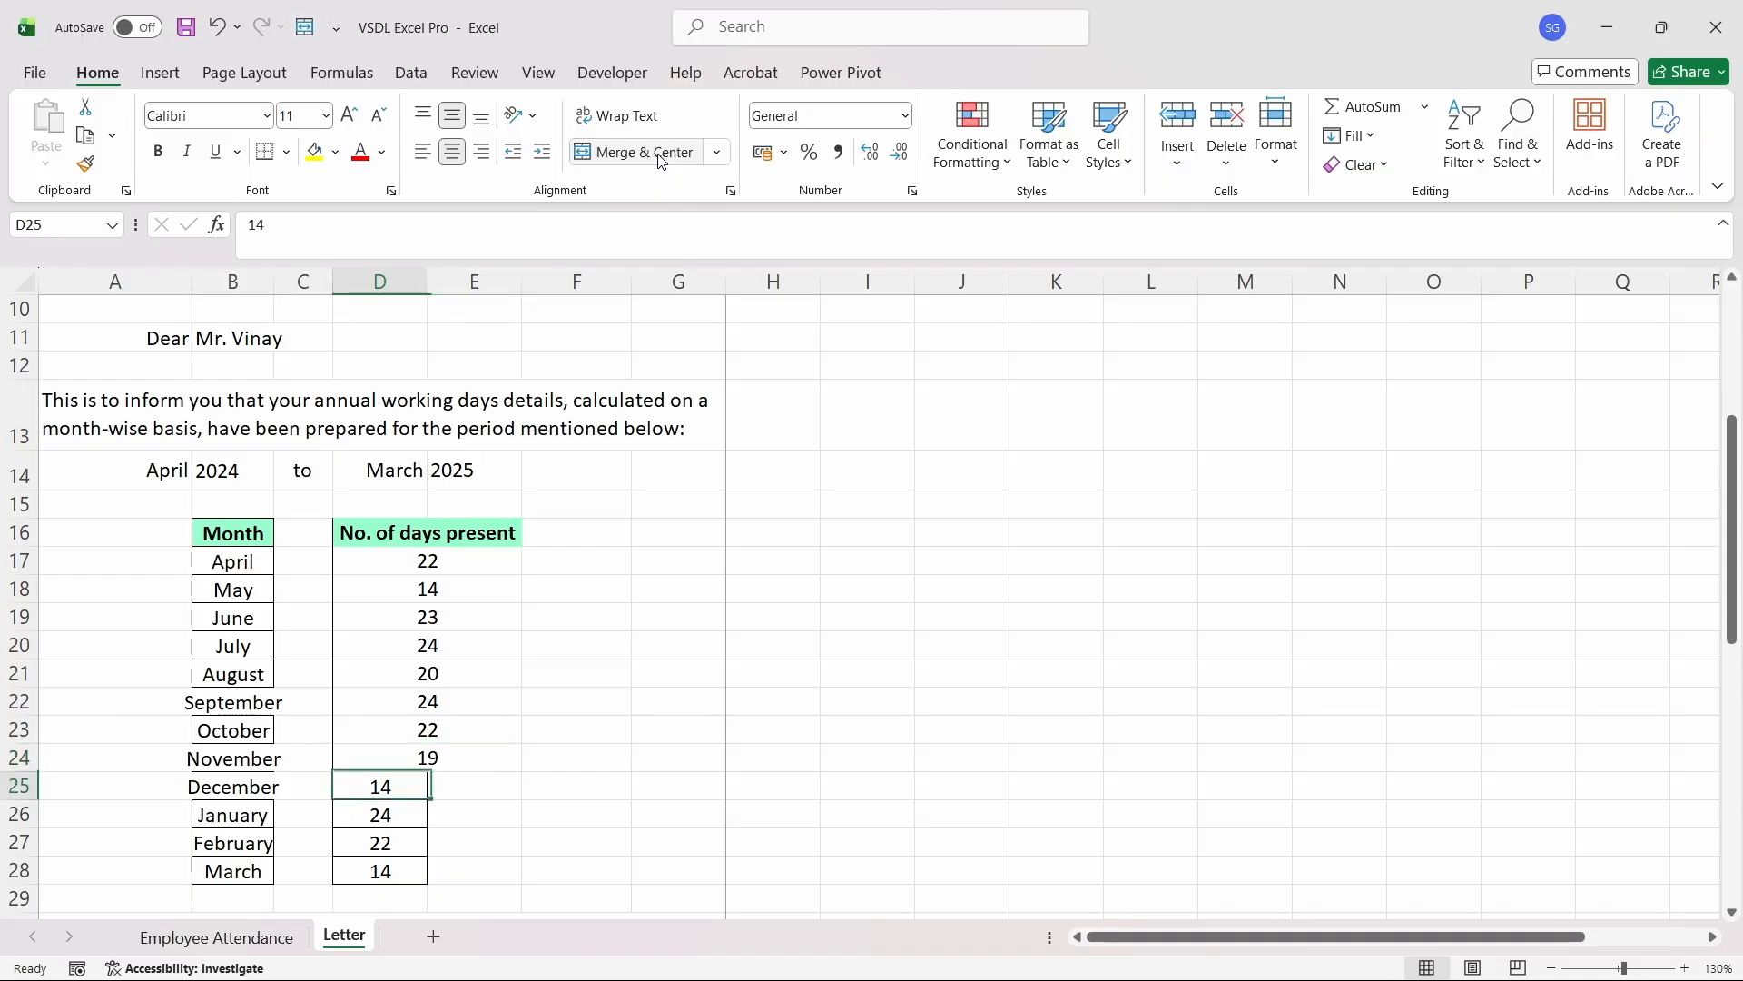
{"action": "key", "text": "shift+Right"}
{"action": "left_click", "coordinate": [660, 158]}
- Merge and center the January, February and March days-present values across columns D and E, each in its own row
{"action": "key", "text": "Down"}
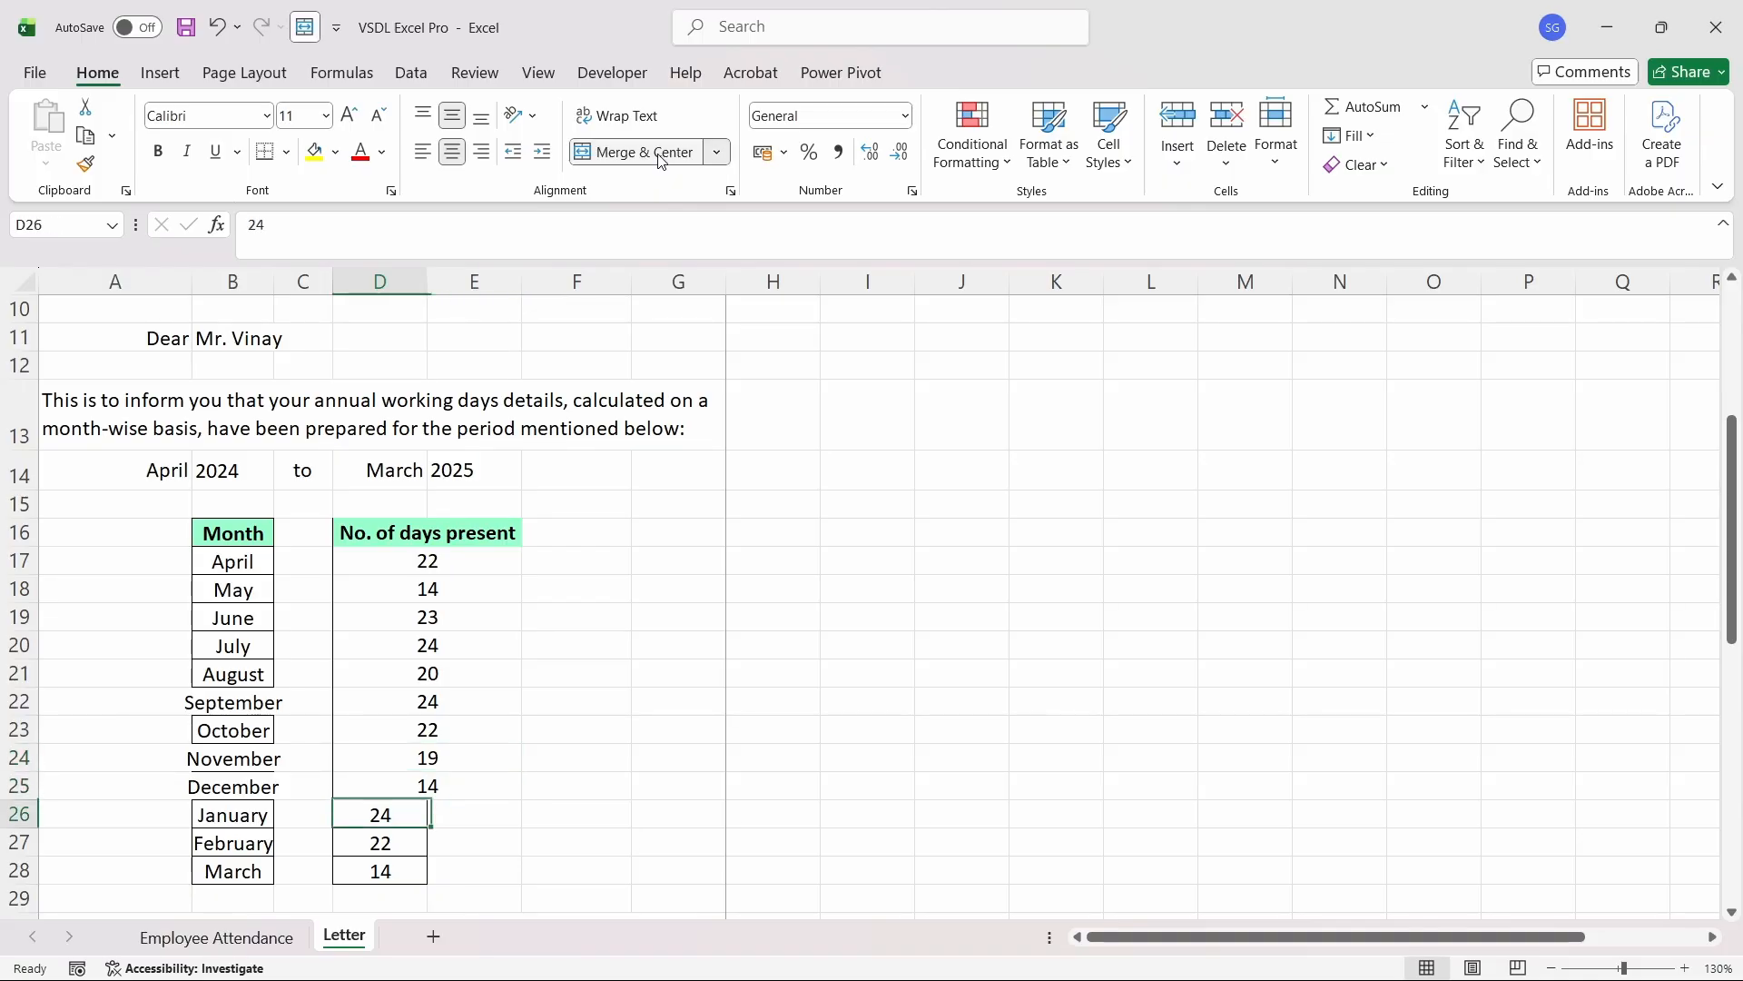
{"action": "key", "text": "shift+Right"}
{"action": "left_click", "coordinate": [661, 158]}
{"action": "key", "text": "Down"}
{"action": "key", "text": "shift+Right"}
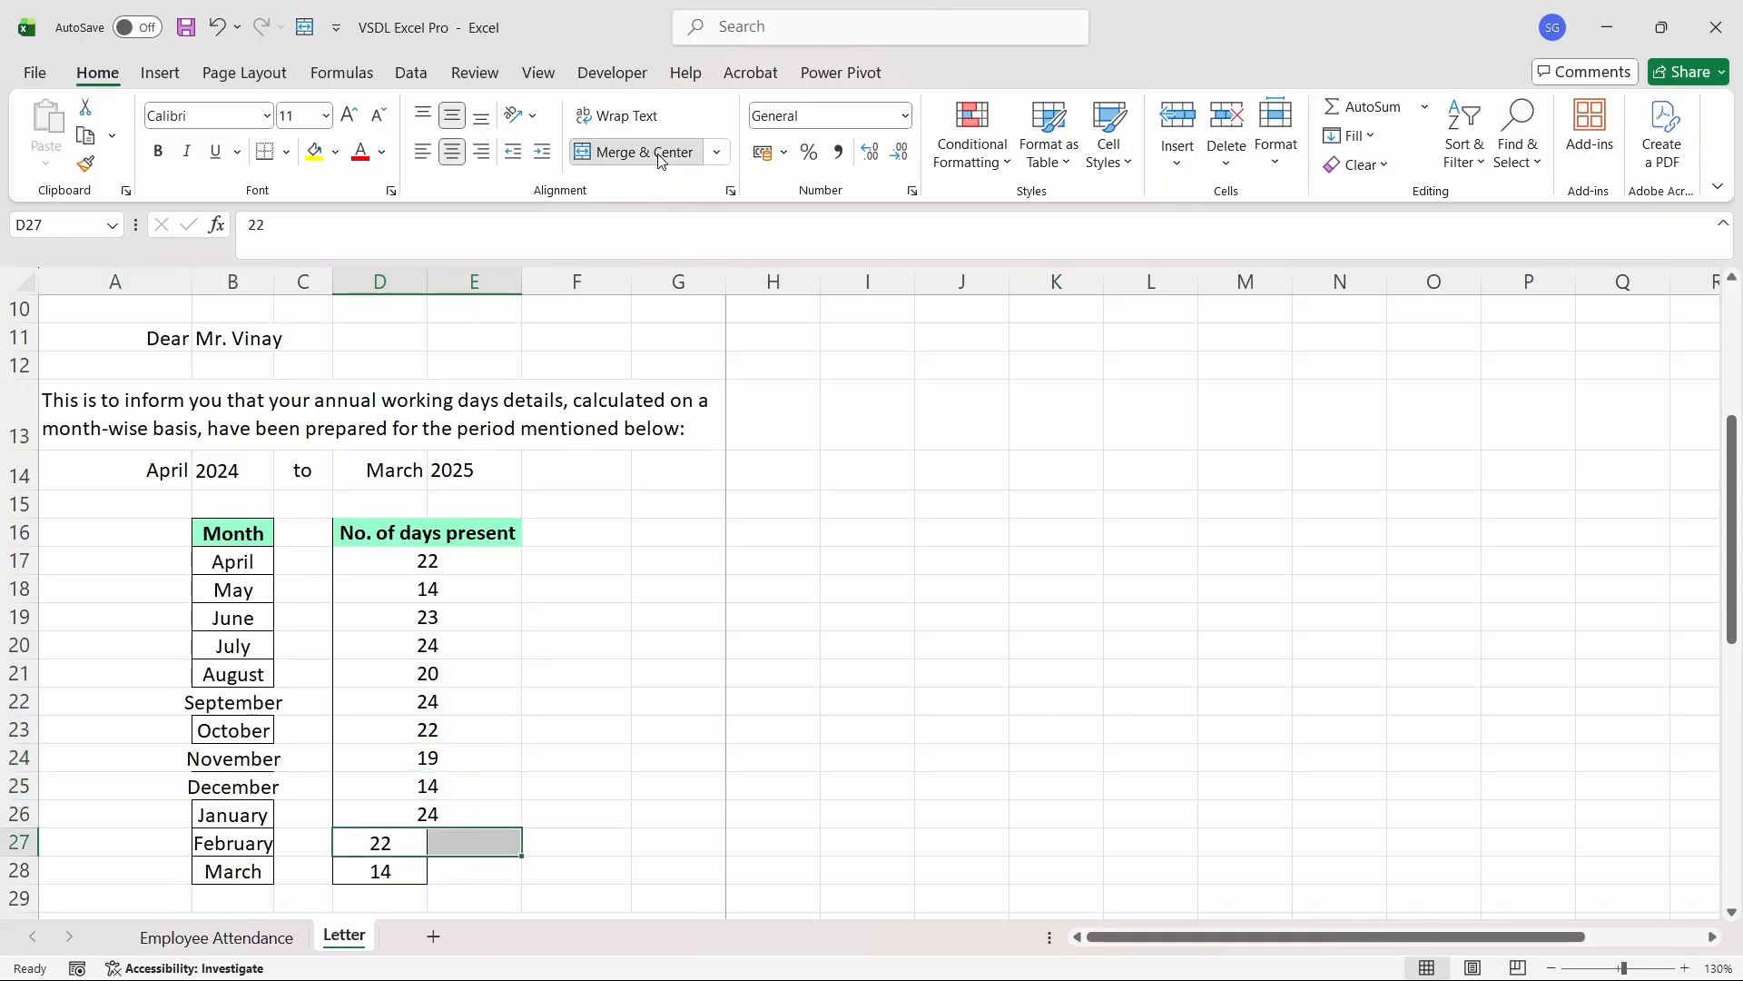
{"action": "left_click", "coordinate": [660, 158]}
{"action": "key", "text": "Down"}
{"action": "key", "text": "shift+Right"}
{"action": "left_click", "coordinate": [660, 158]}
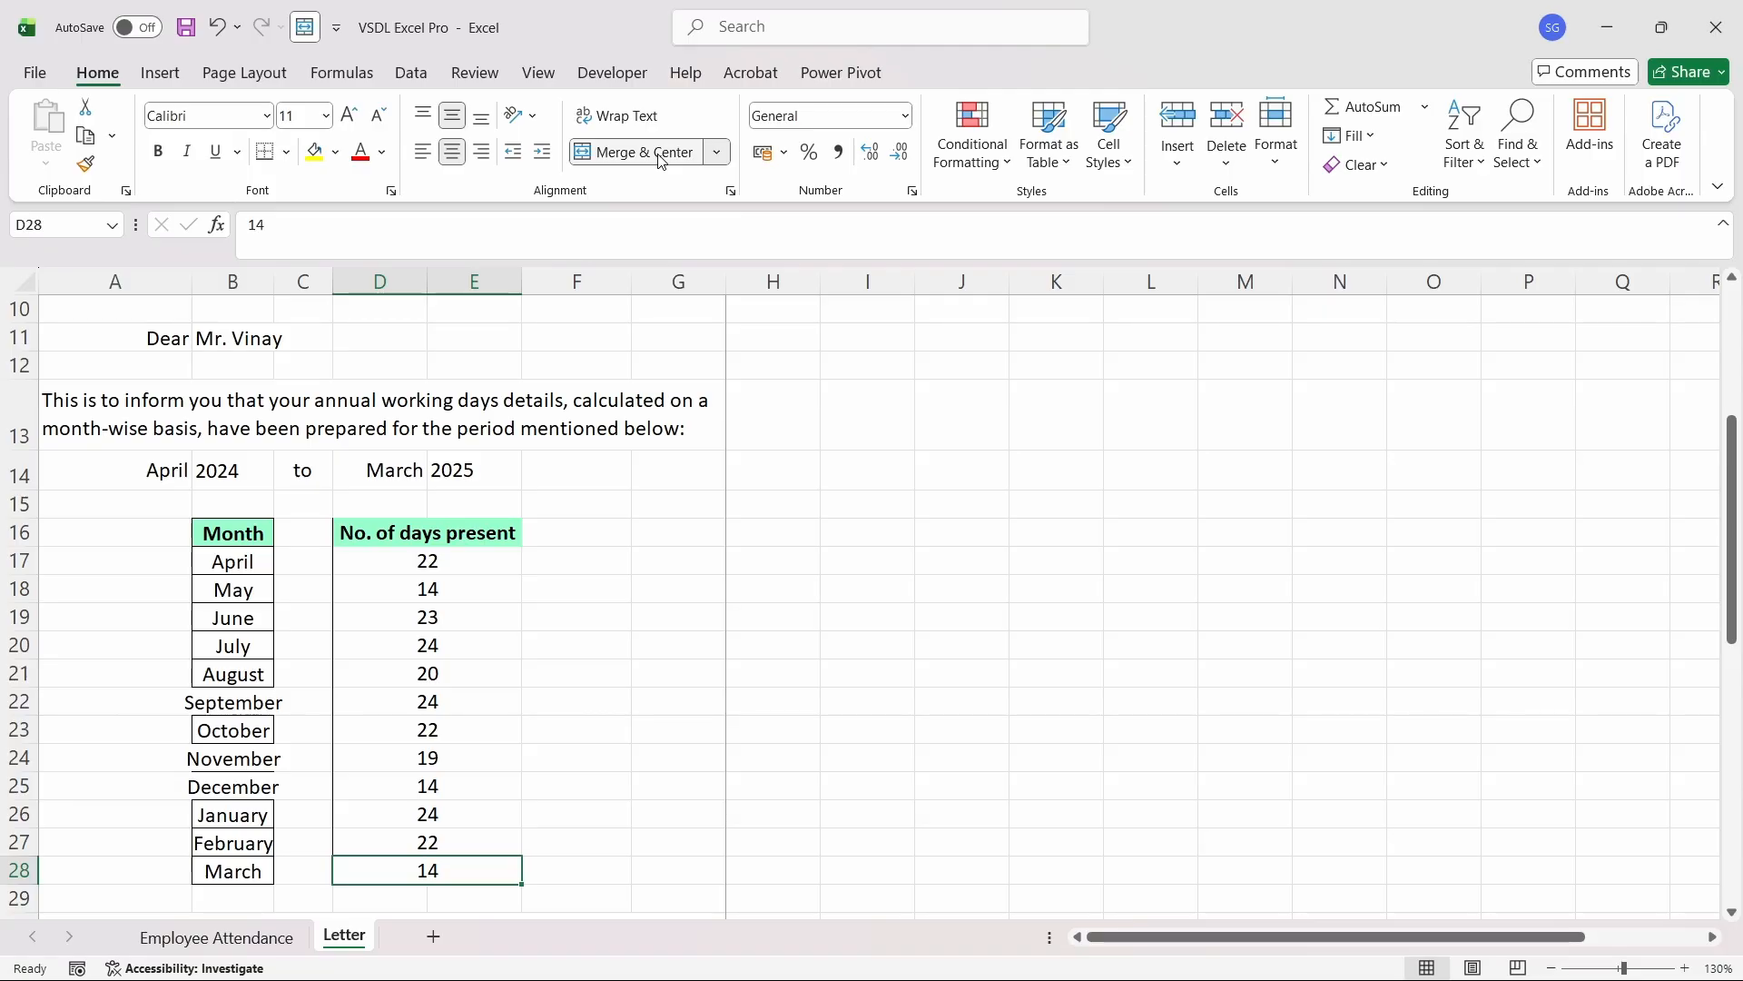
- Merge and center the "Month" header across B16:C16
{"action": "key", "text": "Up"}
{"action": "key", "text": "Up"}
{"action": "key", "text": "Up"}
{"action": "key", "text": "Up"}
{"action": "key", "text": "Up"}
{"action": "key", "text": "Up"}
{"action": "key", "text": "Up"}
{"action": "key", "text": "Up"}
{"action": "key", "text": "Up"}
{"action": "key", "text": "Up"}
{"action": "key", "text": "Up"}
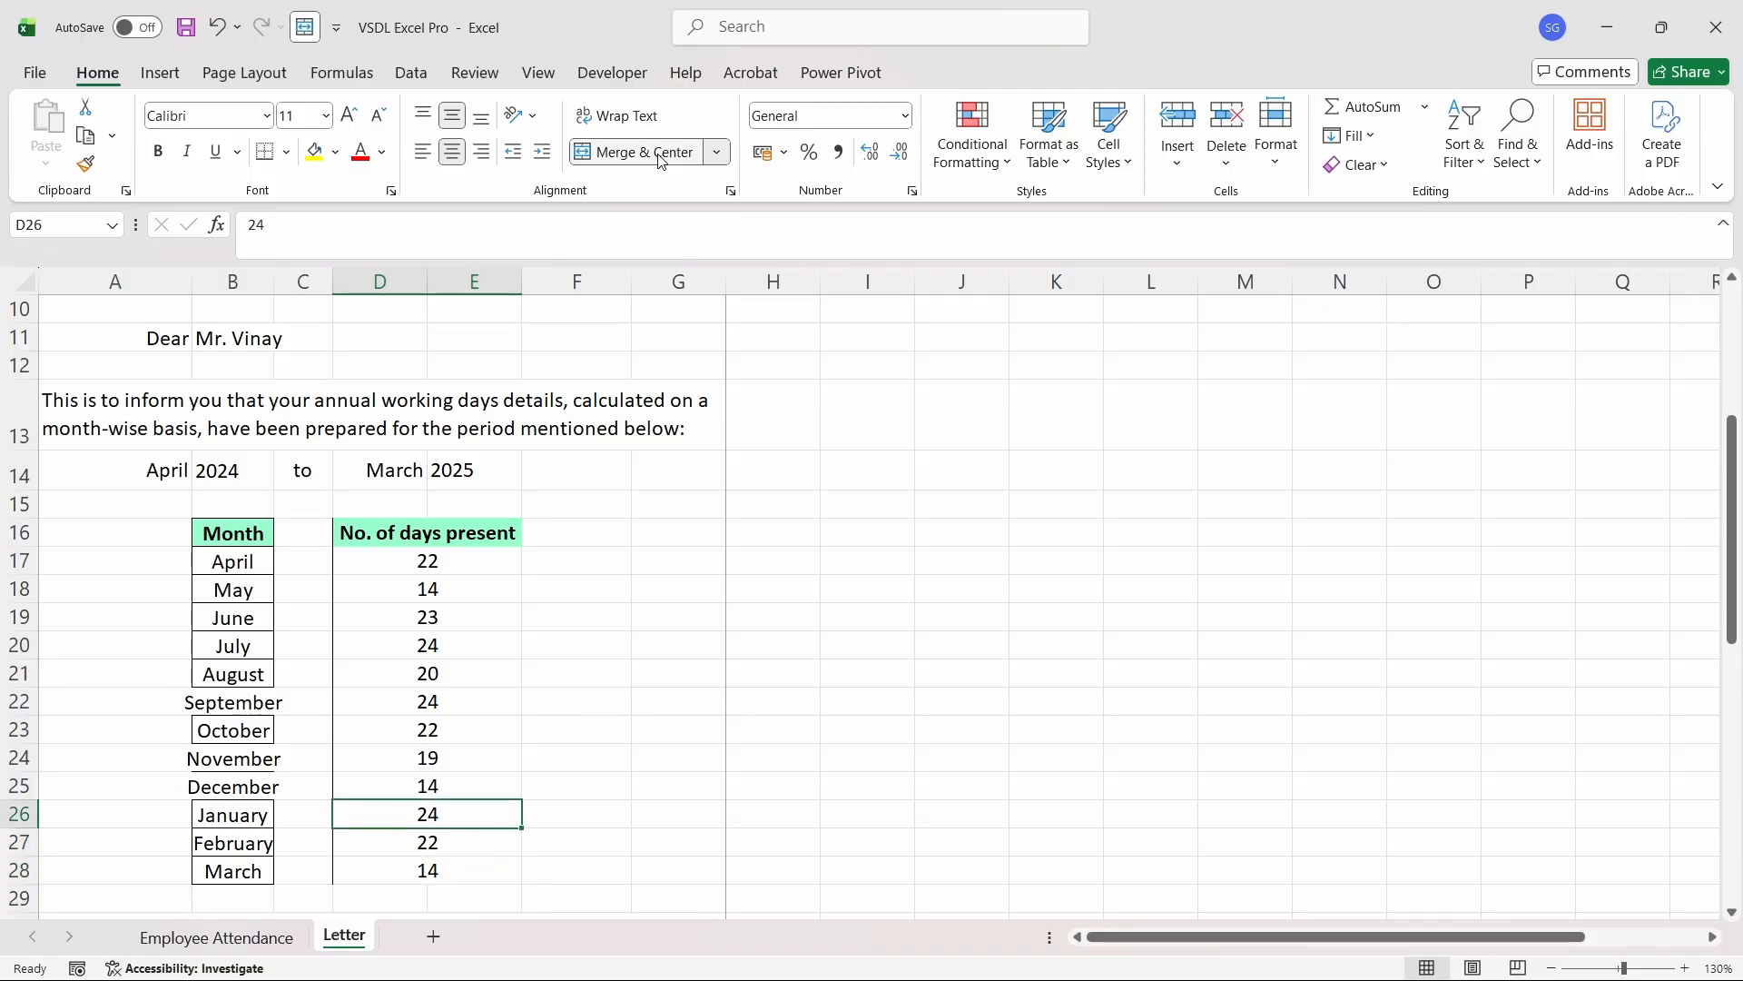
{"action": "key", "text": "Up"}
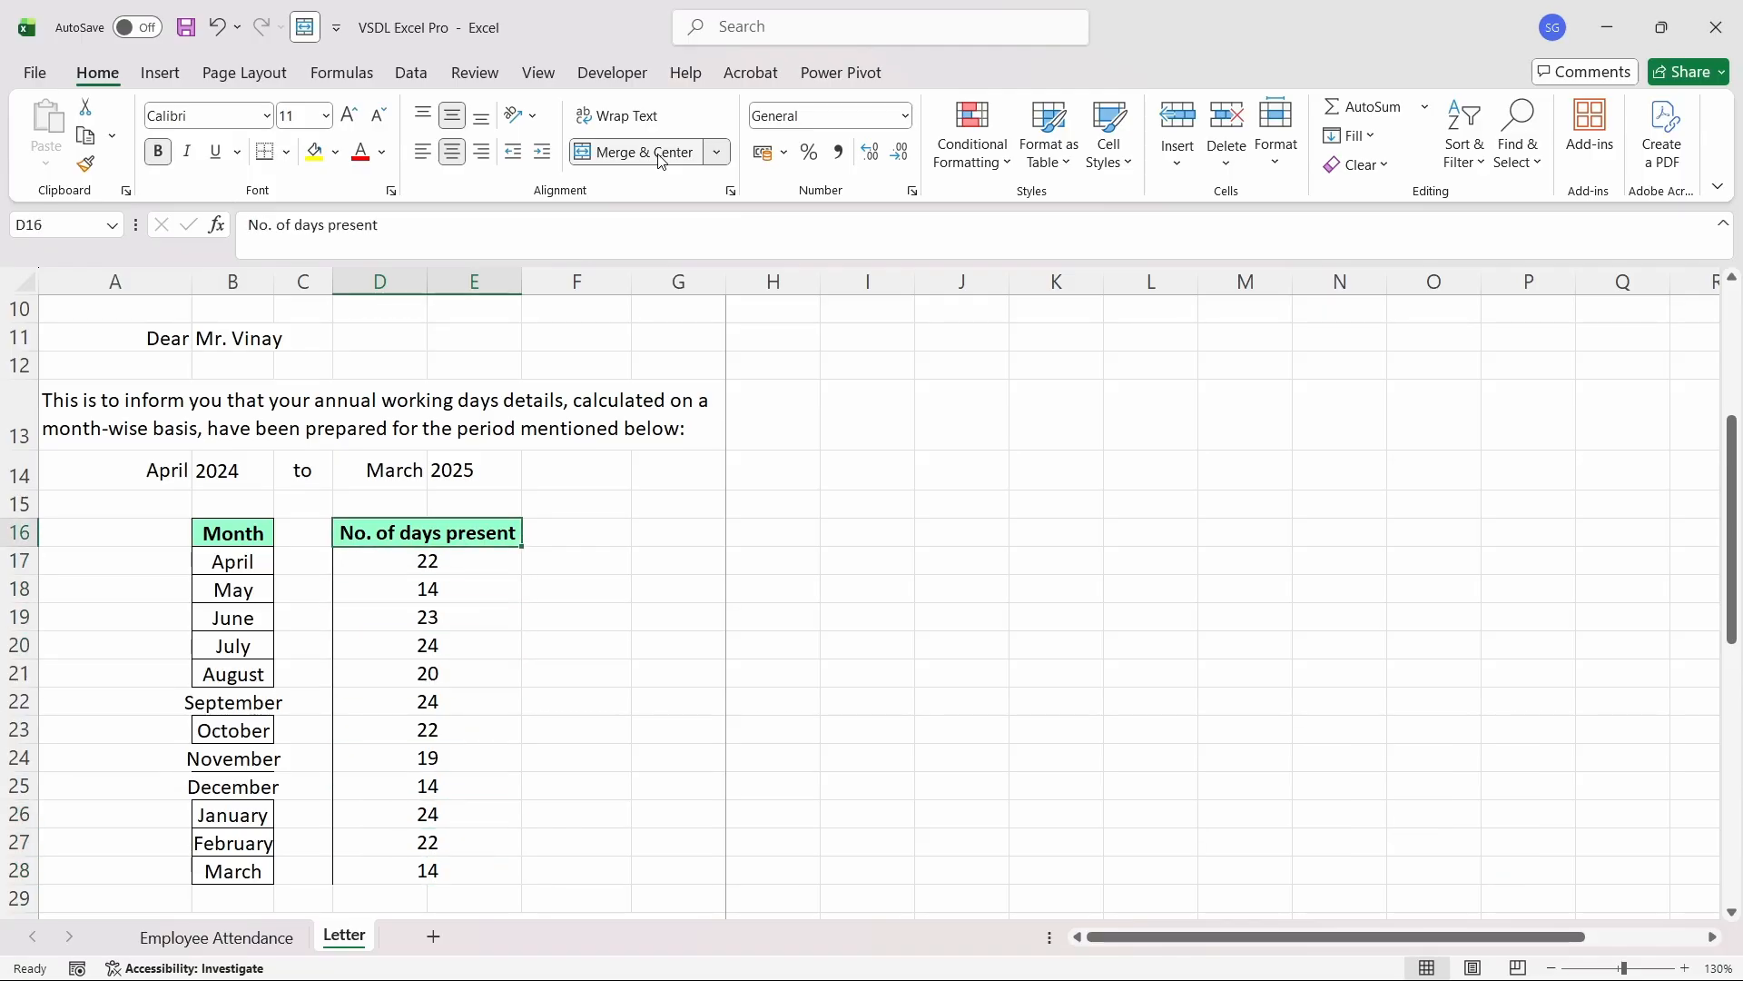
{"action": "key", "text": "Left"}
{"action": "key", "text": "Left"}
{"action": "key", "text": "shift+Right"}
{"action": "left_click", "coordinate": [660, 158]}
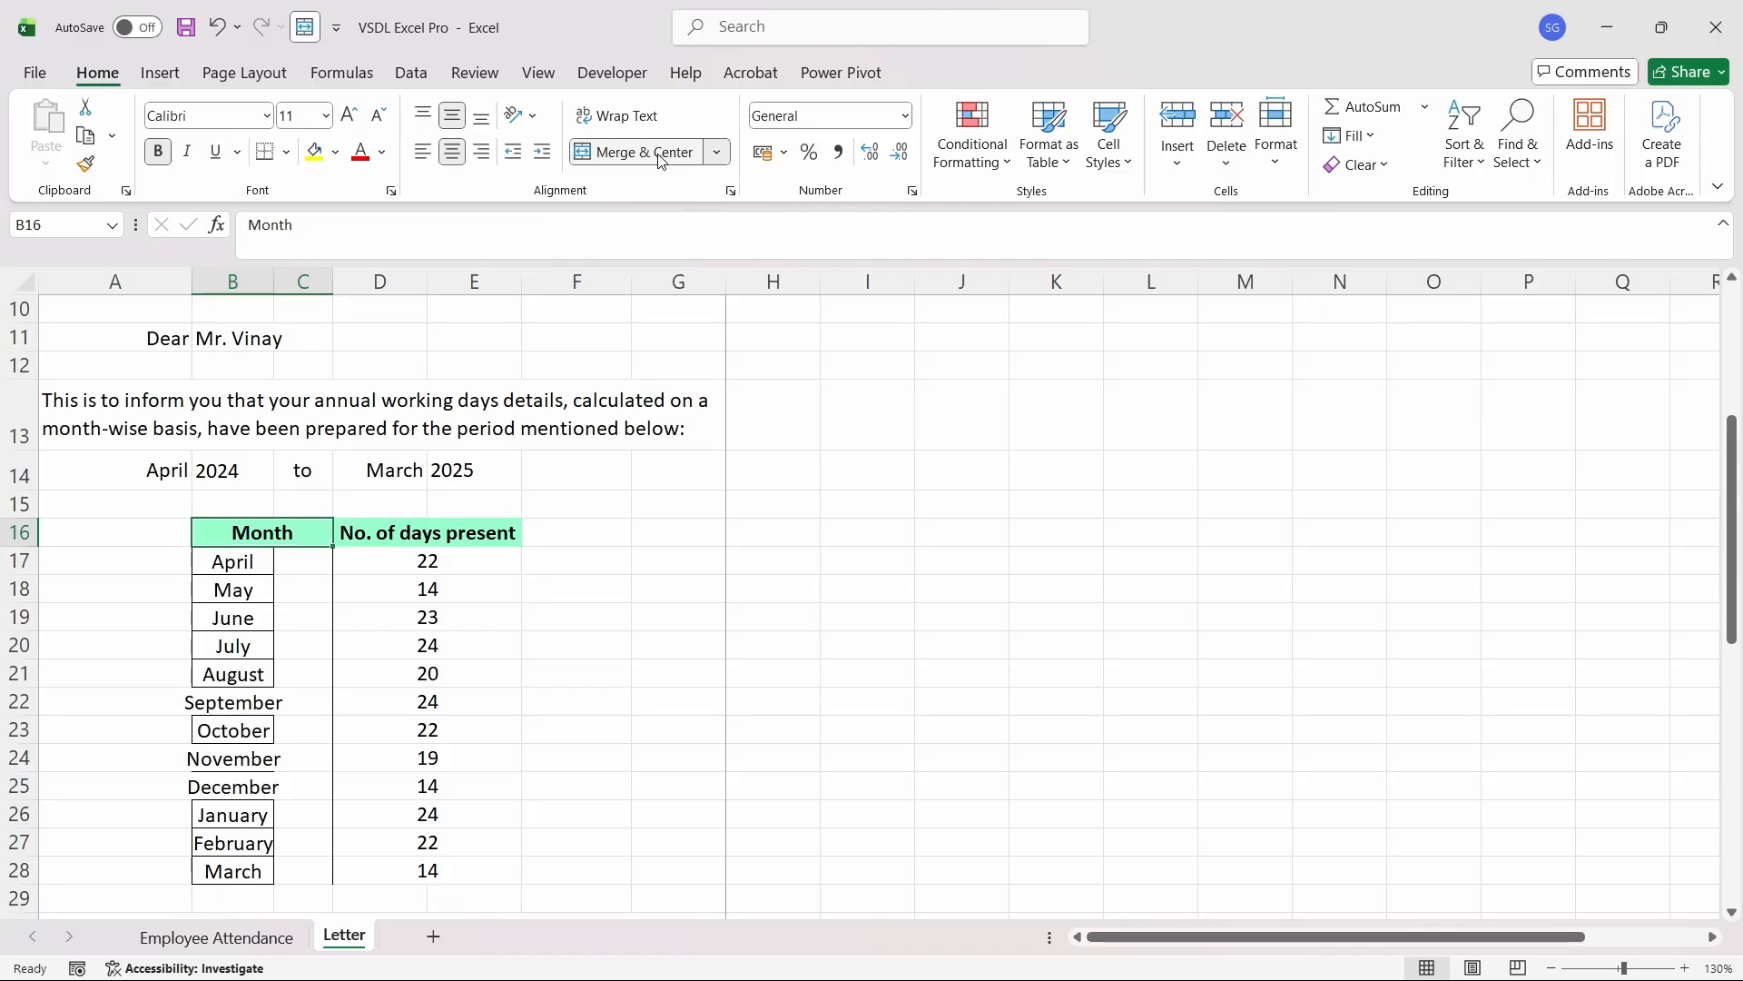
- Merge and center the month names April through July across columns B and C, row by row from 17 to 20
{"action": "key", "text": "Down"}
{"action": "key", "text": "shift+Right"}
{"action": "left_click", "coordinate": [662, 161]}
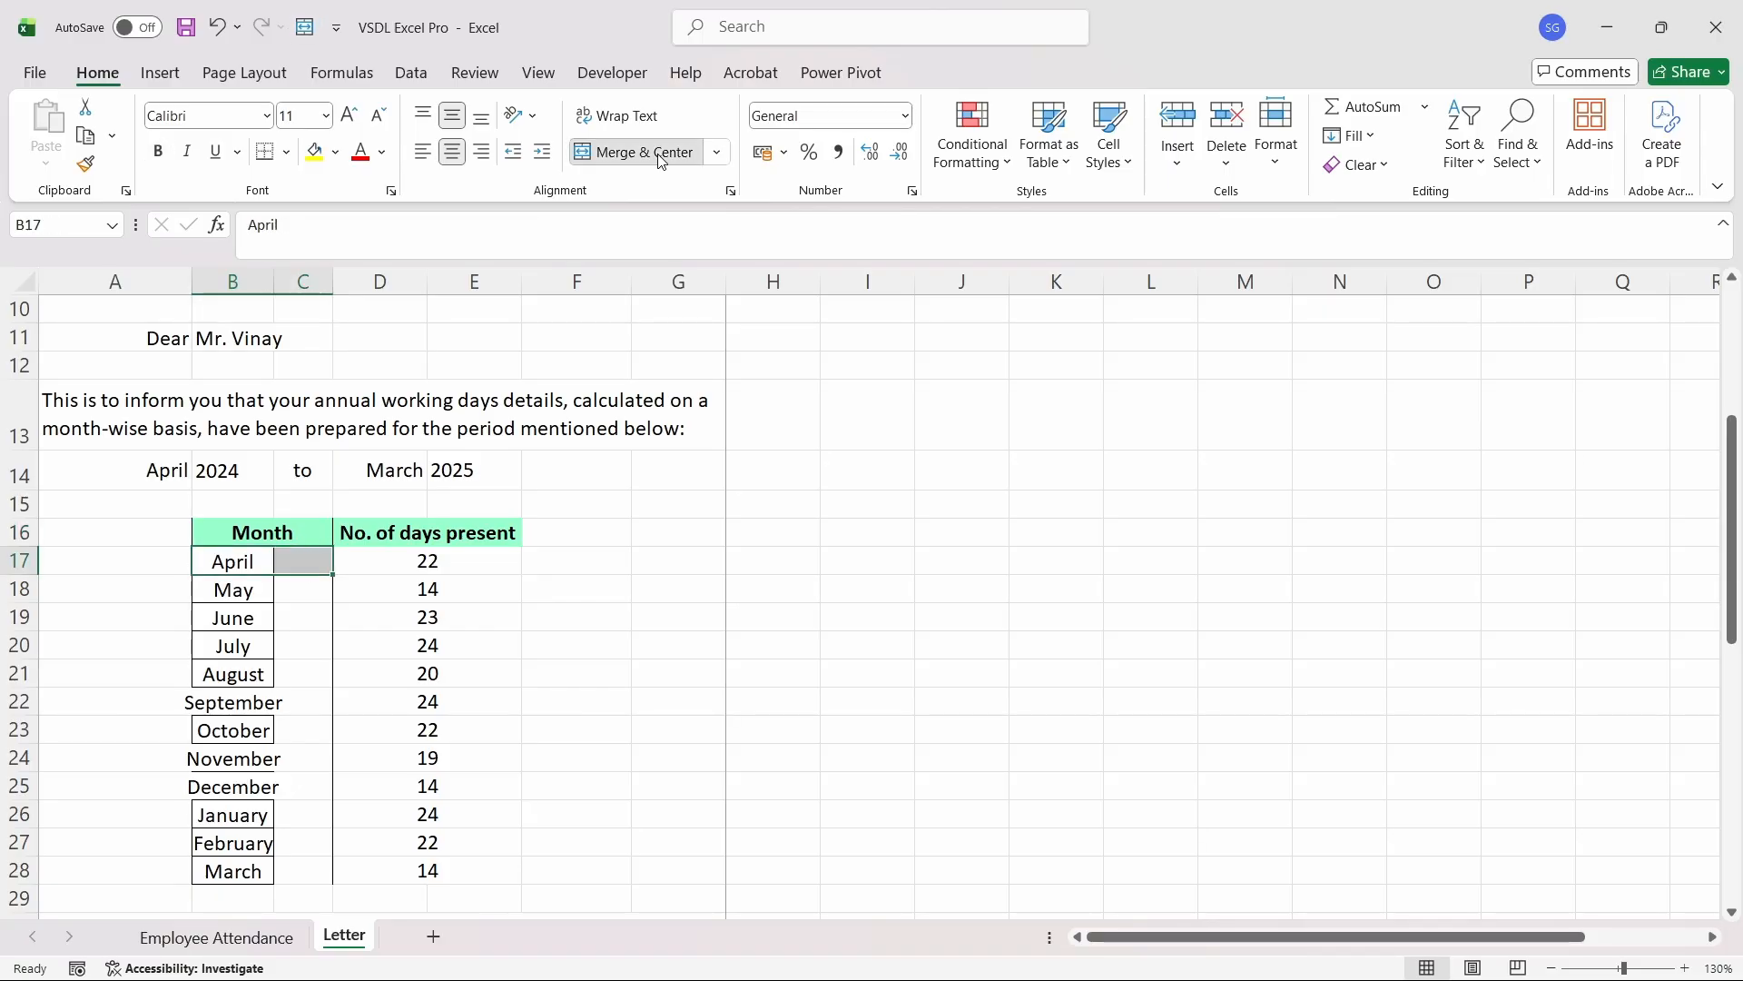
{"action": "key", "text": "Down"}
{"action": "key", "text": "shift+Right"}
{"action": "left_click", "coordinate": [662, 158]}
{"action": "key", "text": "Down"}
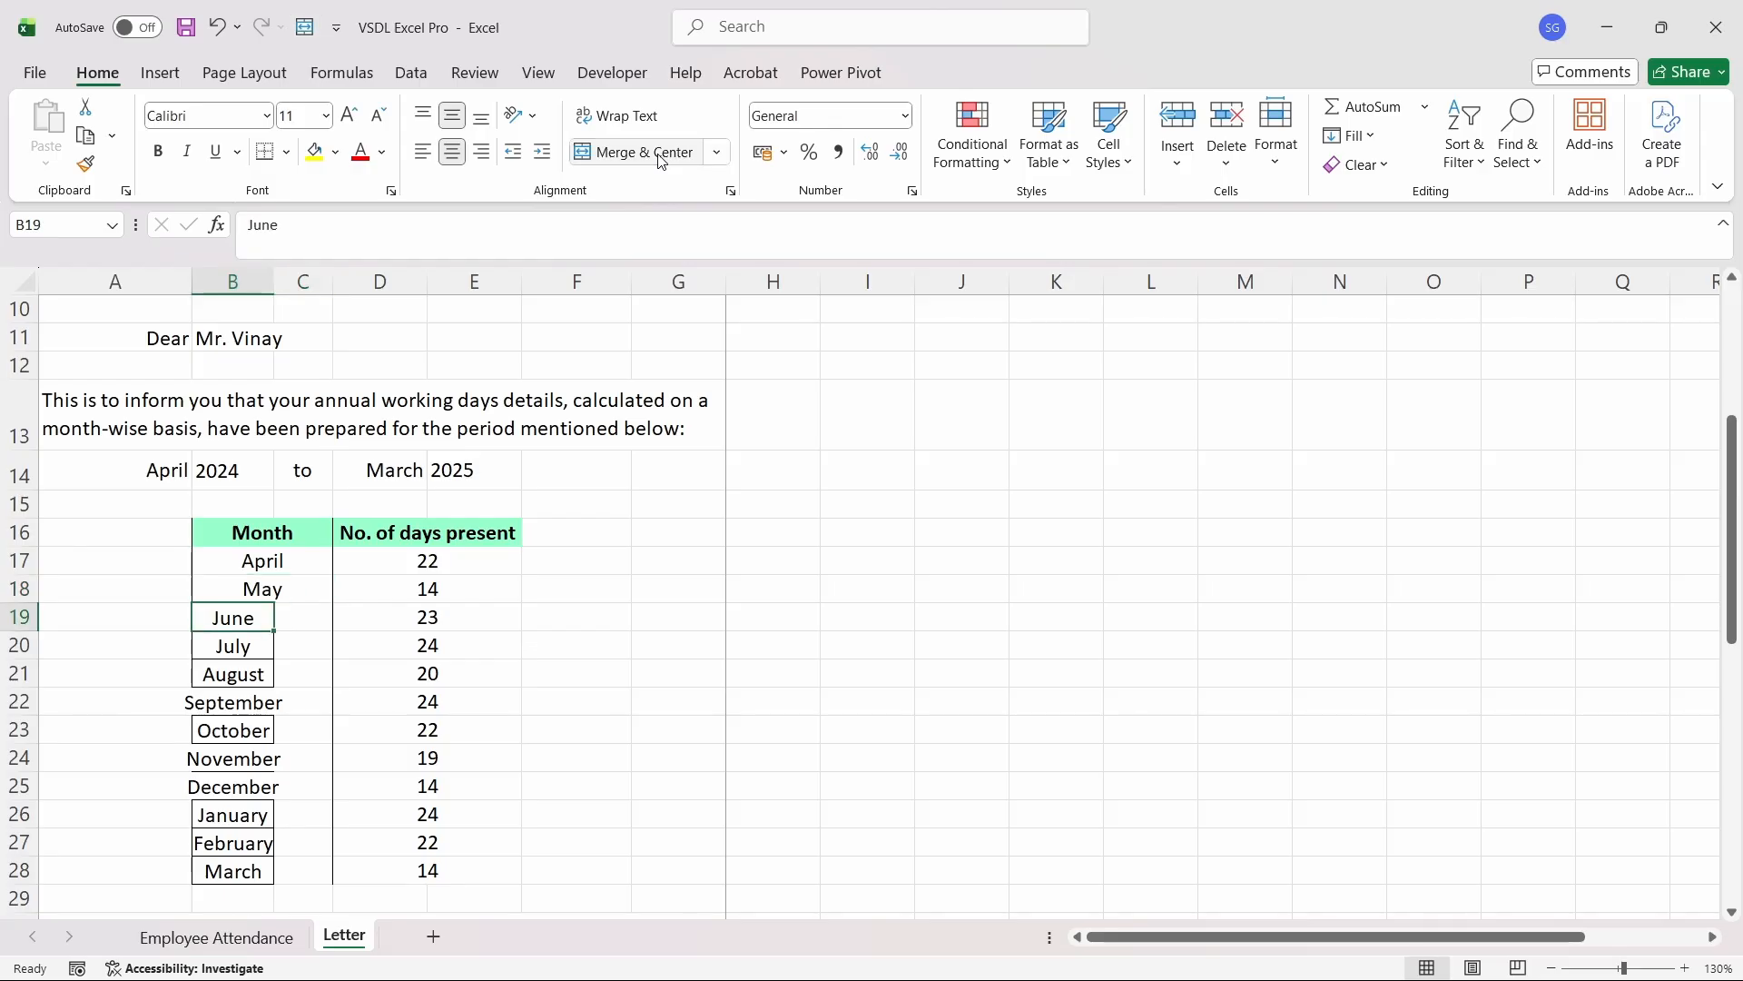
{"action": "key", "text": "shift+Right"}
{"action": "left_click", "coordinate": [662, 158]}
{"action": "key", "text": "Down"}
{"action": "key", "text": "shift+Right"}
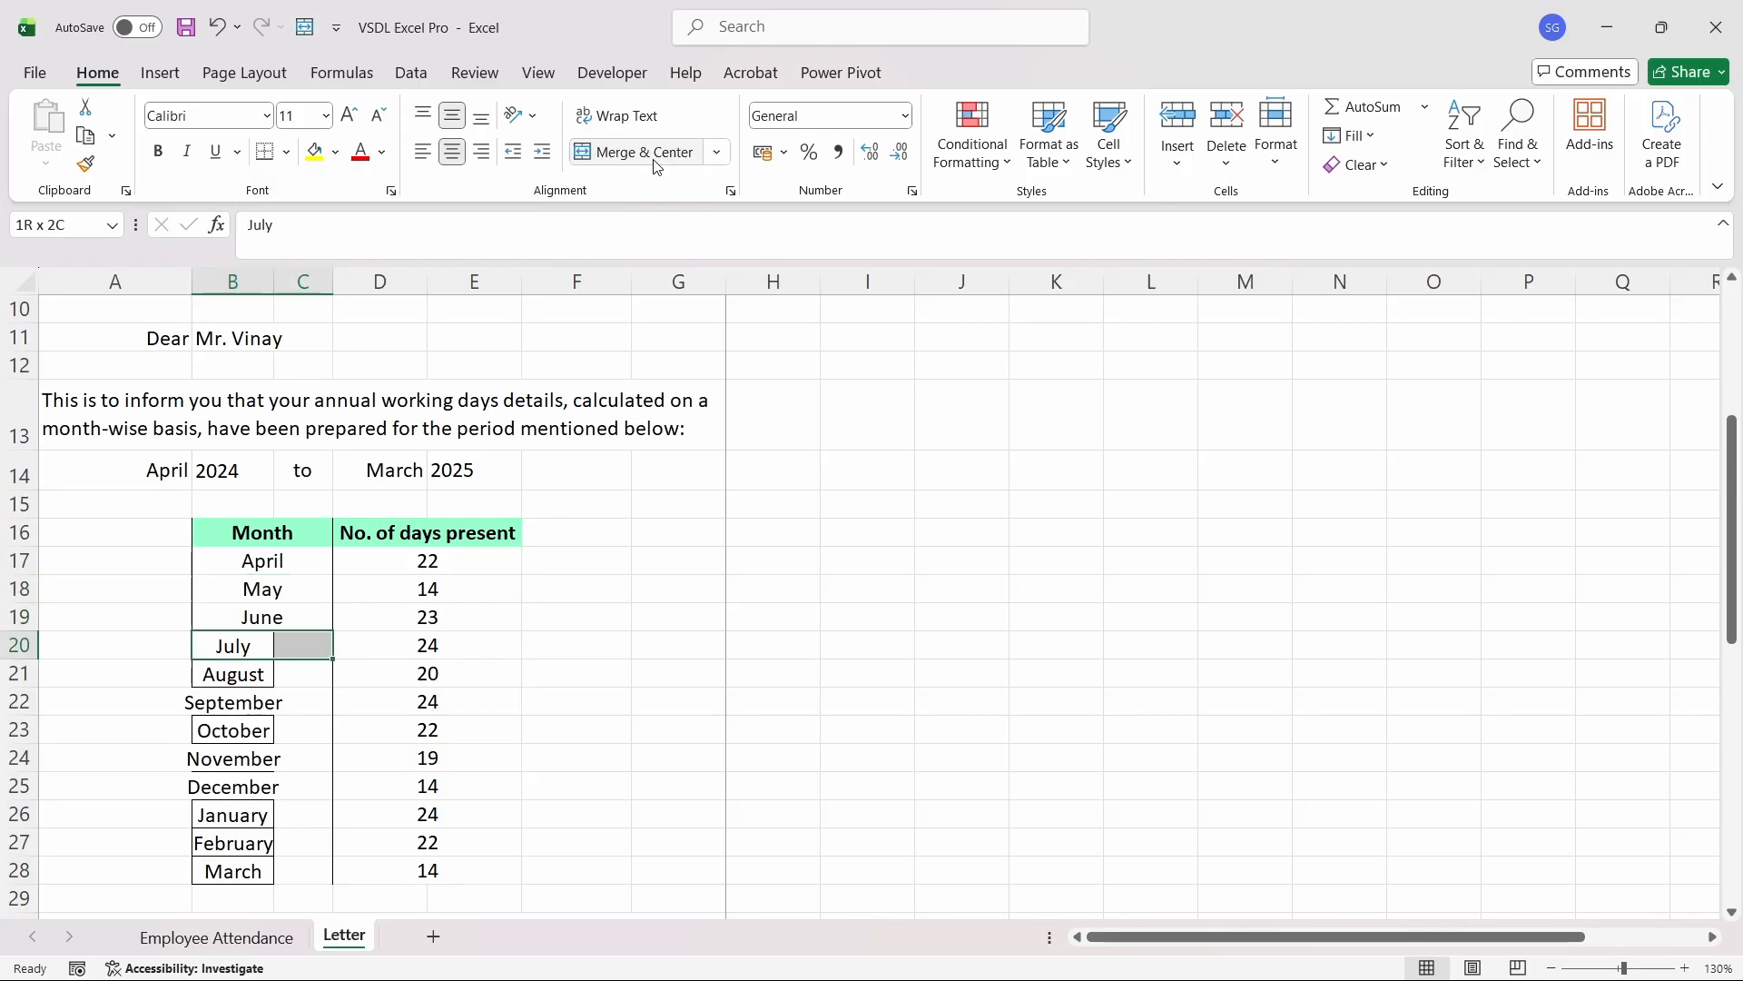
{"action": "left_click", "coordinate": [655, 160]}
- Merge and center the month names August through March across columns B and C, row by row from 21 to 28
{"action": "key", "text": "Down"}
{"action": "key", "text": "shift+Right"}
{"action": "left_click", "coordinate": [655, 160]}
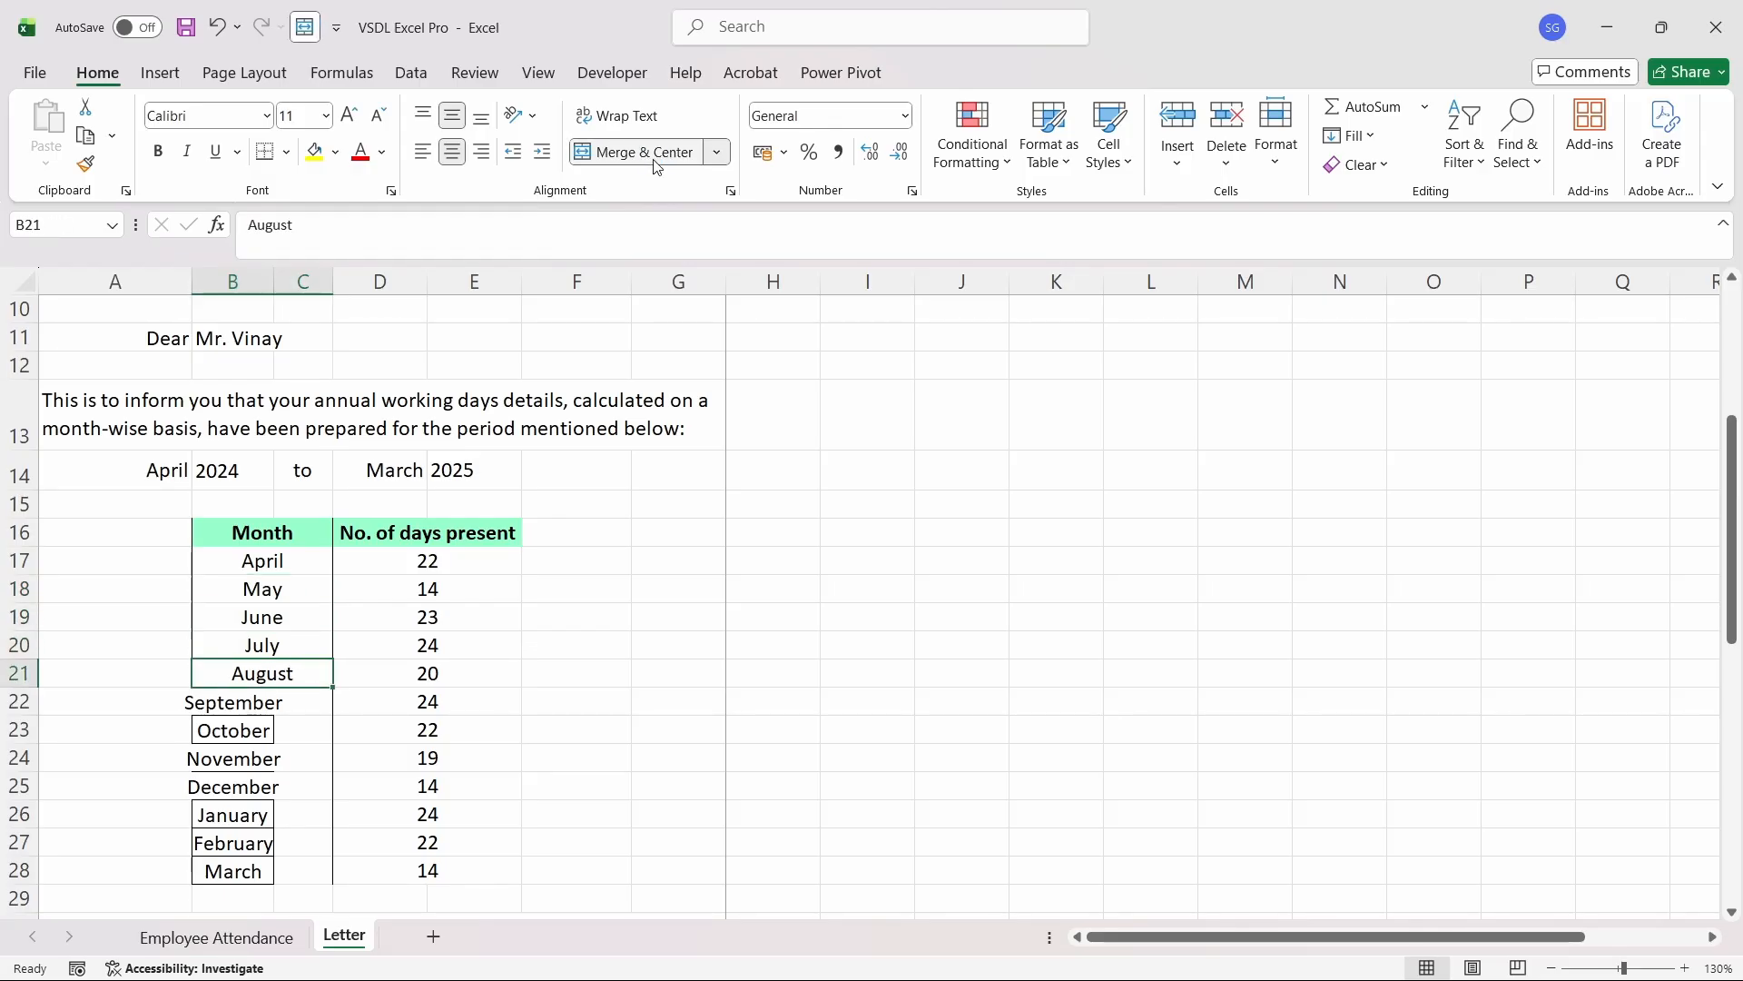
{"action": "key", "text": "ctrl+c"}
{"action": "key", "text": "ctrl+shift+Down"}
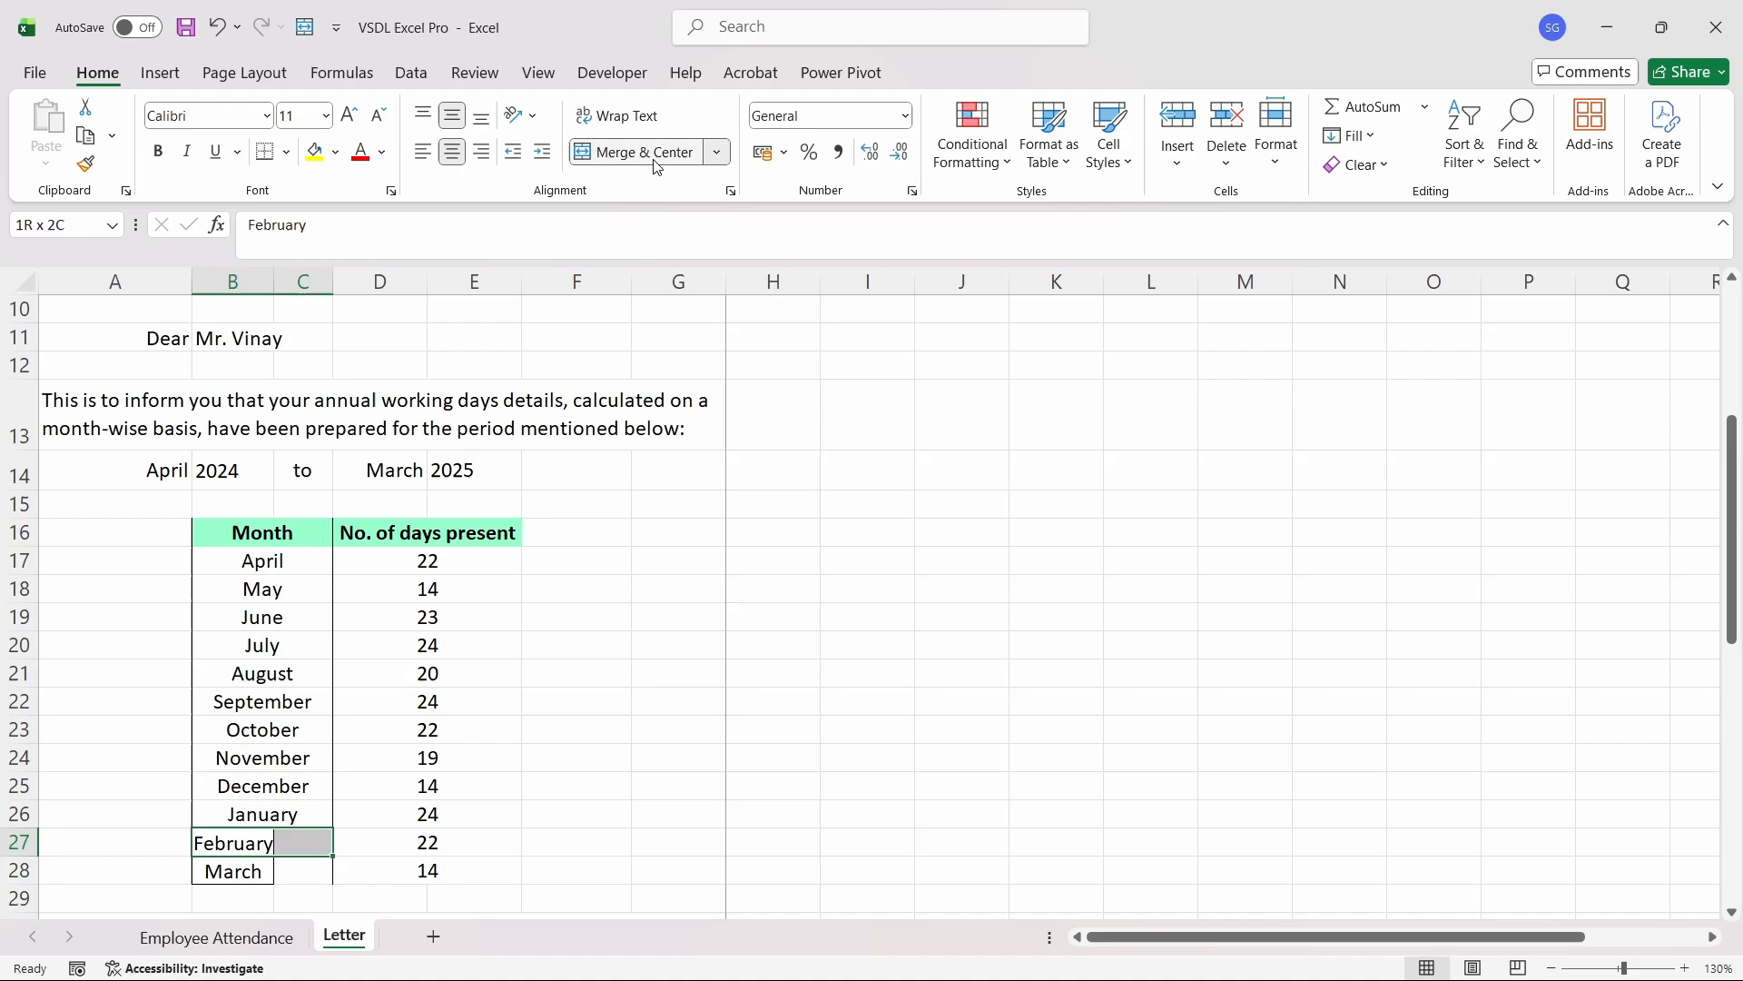
{"action": "left_click", "coordinate": [656, 163]}
{"action": "key", "text": "Down"}
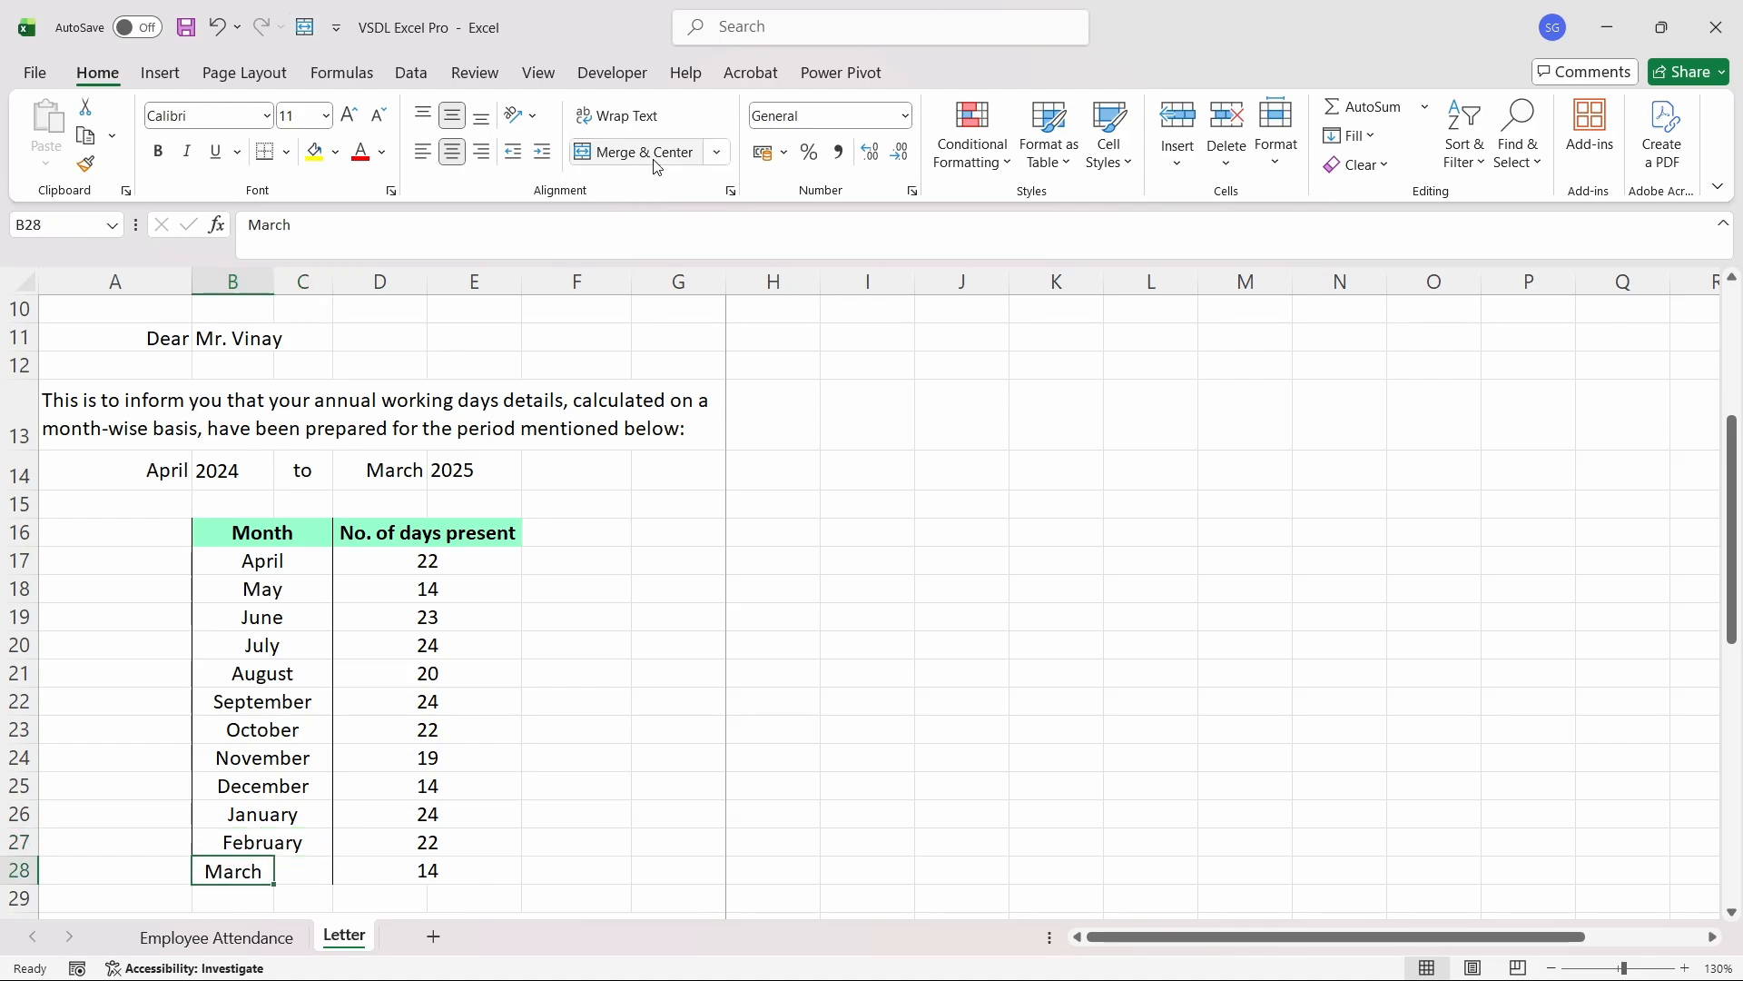
{"action": "key", "text": "shift+Right"}
{"action": "left_click", "coordinate": [655, 159]}
- Apply borders to all cells of the attendance table in B16:E28
{"action": "key", "text": "Up"}
{"action": "key", "text": "Up"}
{"action": "key", "text": "Up"}
{"action": "key", "text": "Up"}
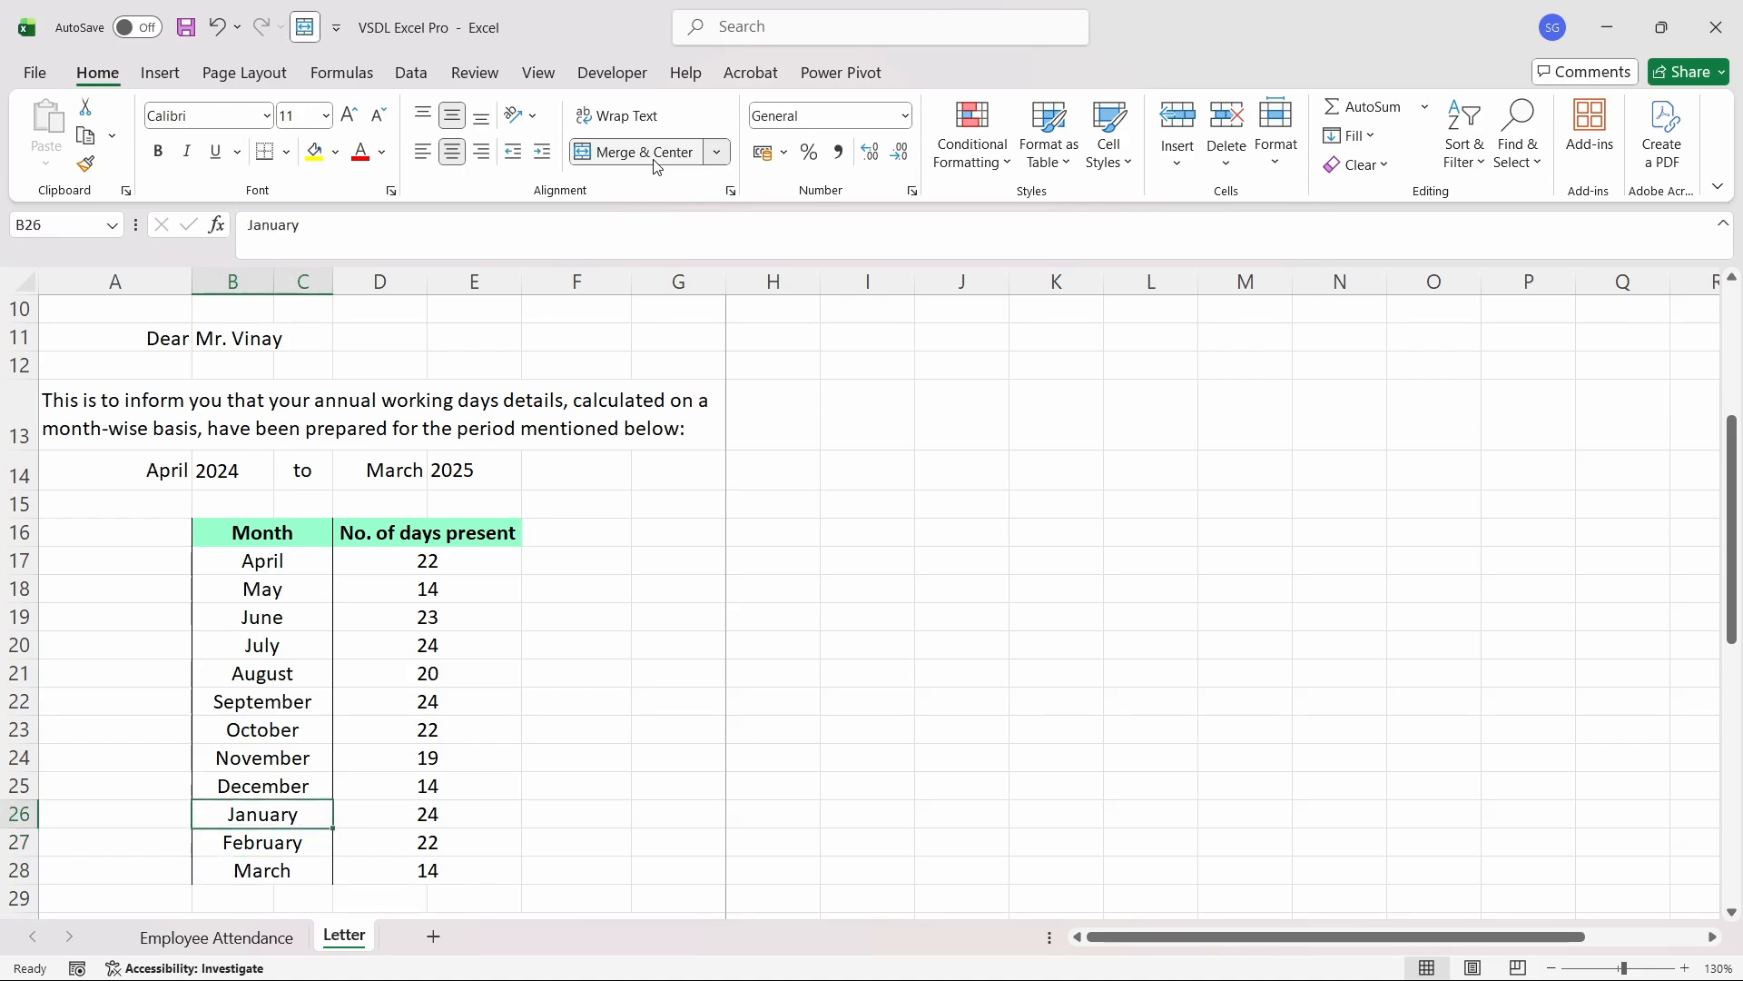
{"action": "key", "text": "Up"}
{"action": "key", "text": "Up"}
{"action": "key", "text": "Up"}
{"action": "key", "text": "Up"}
{"action": "key", "text": "Up"}
{"action": "key", "text": "Up"}
{"action": "key", "text": "Up"}
{"action": "key", "text": "Up"}
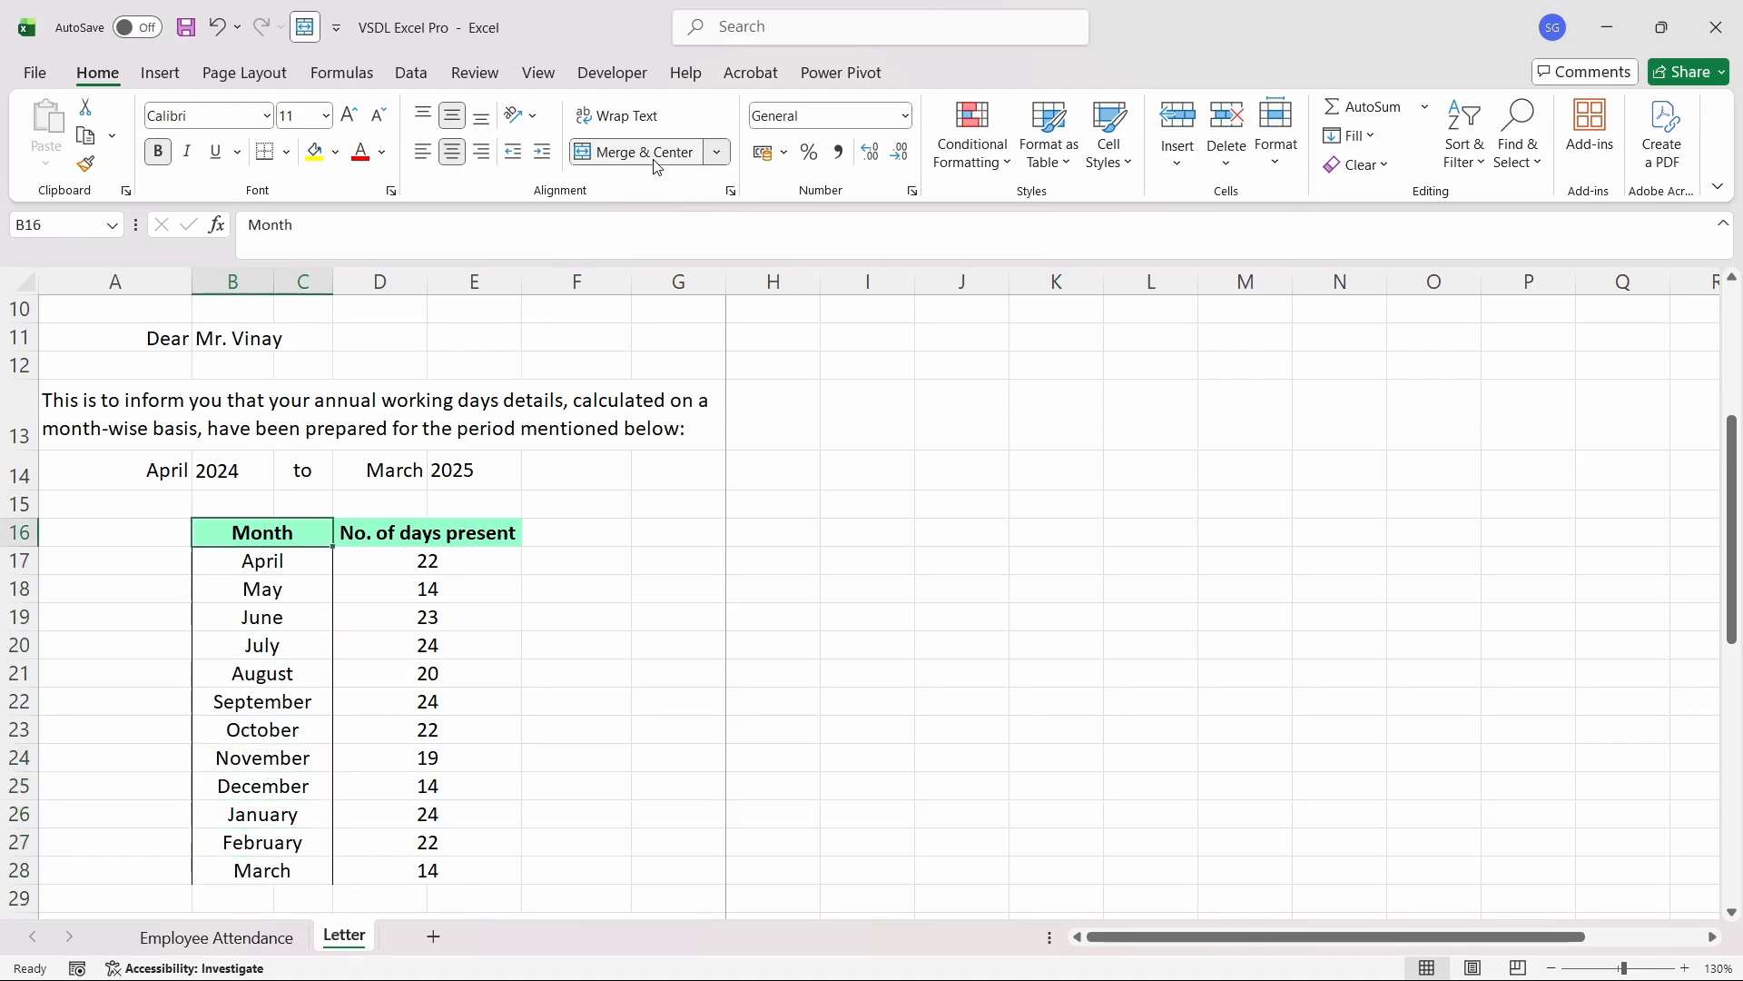
{"action": "key", "text": "shift+Right"}
{"action": "key", "text": "shift+Down"}
{"action": "key", "text": "shift+Down"}
{"action": "key", "text": "shift+Down"}
{"action": "key", "text": "shift+Down"}
{"action": "key", "text": "shift+Down"}
{"action": "key", "text": "shift+Down"}
{"action": "key", "text": "shift+Down"}
{"action": "key", "text": "shift+Down"}
{"action": "key", "text": "shift+Down"}
{"action": "key", "text": "shift+Down"}
{"action": "key", "text": "shift+Down"}
{"action": "key", "text": "shift+Down"}
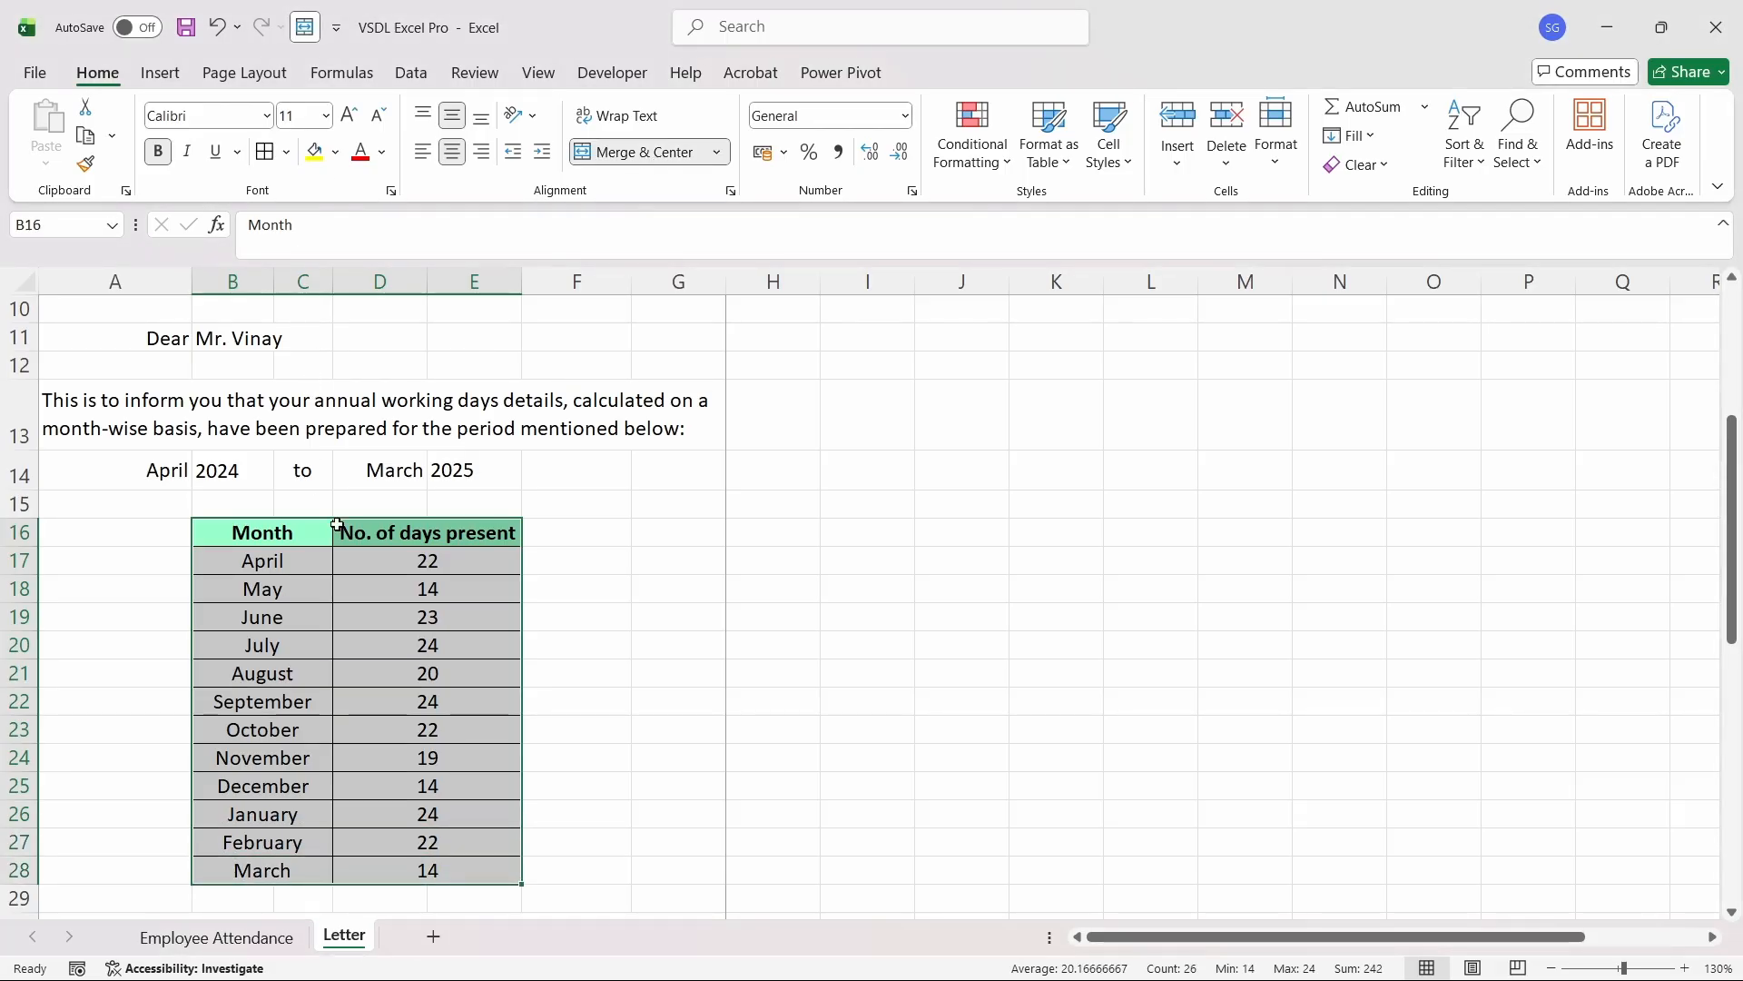
{"action": "left_click", "coordinate": [406, 539]}
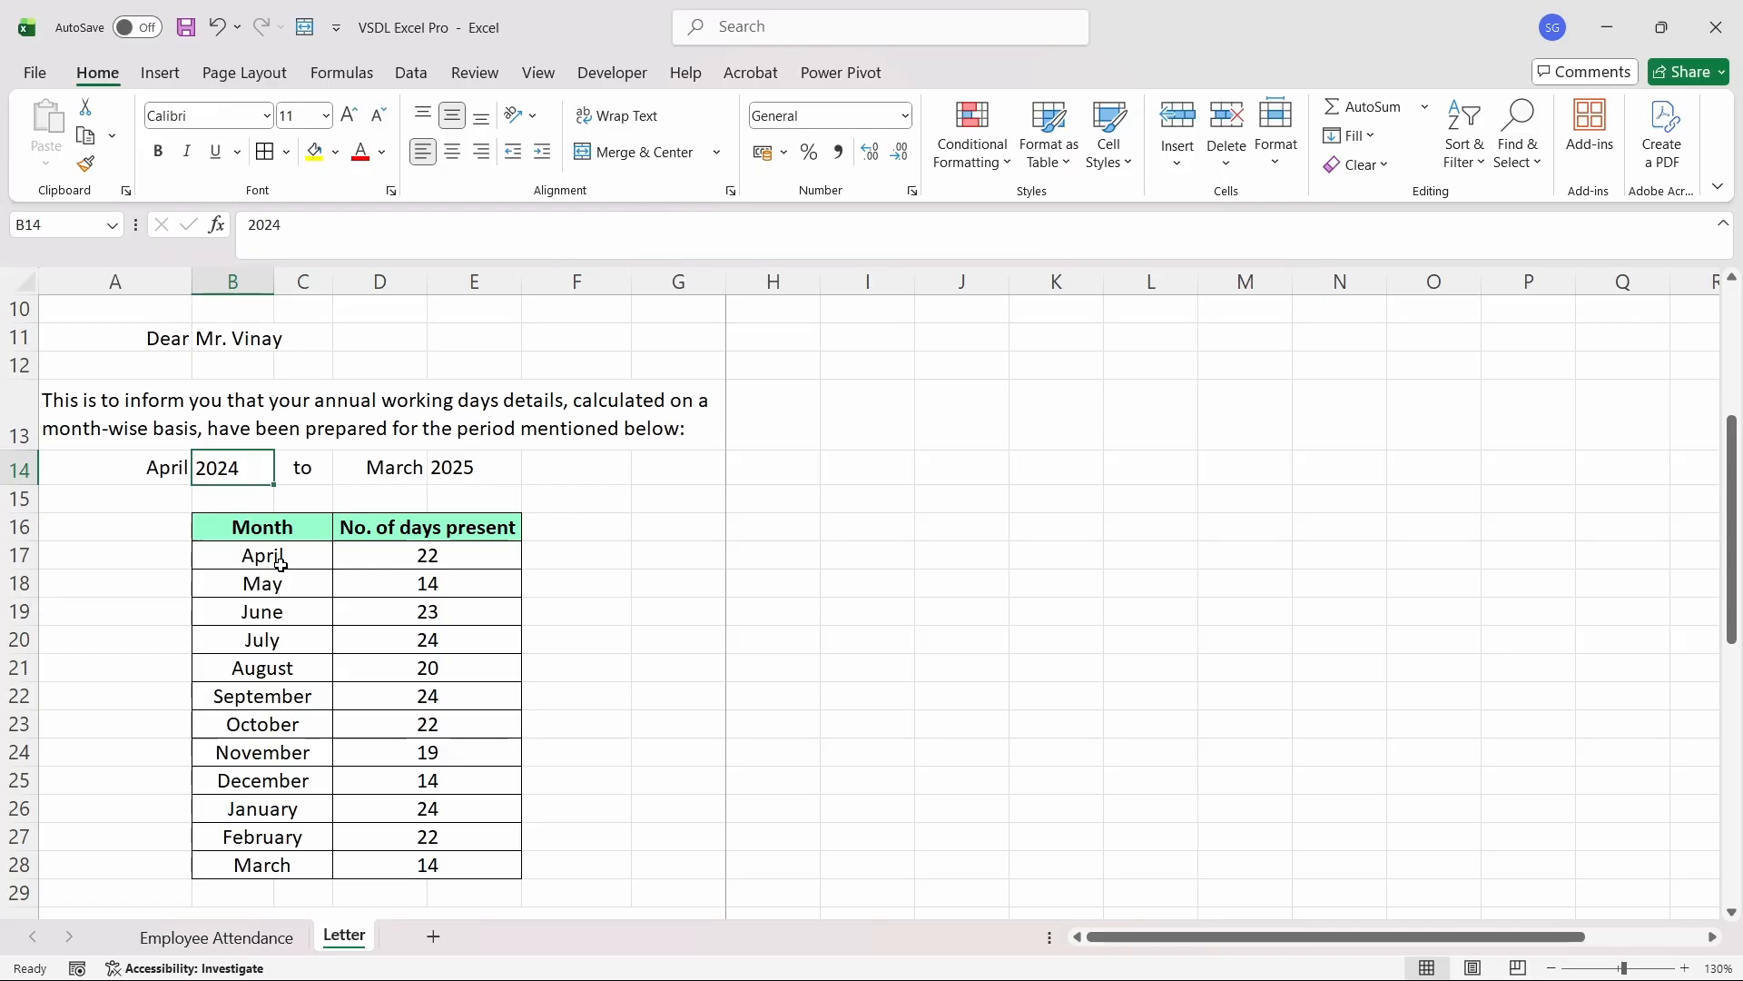
- Link the year after "April" in B14 to the start year in cell C1 of the Employee Attendance sheet
{"action": "type", "text": "="}
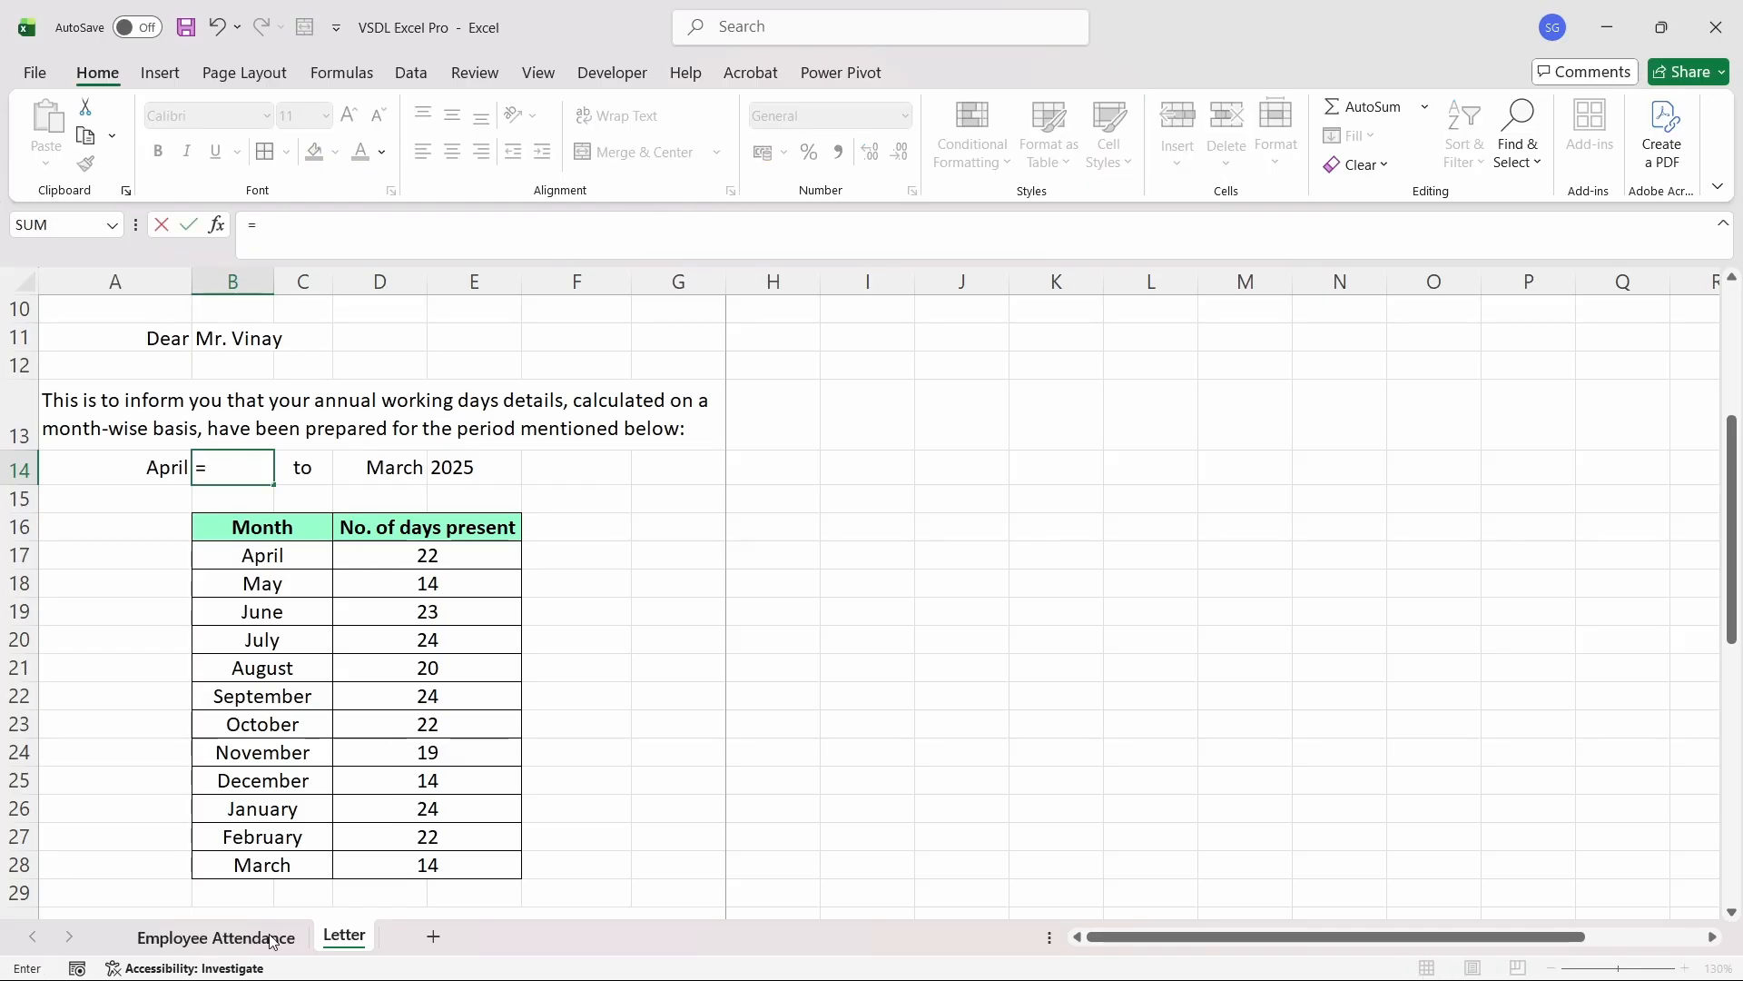
{"action": "left_click", "coordinate": [272, 938]}
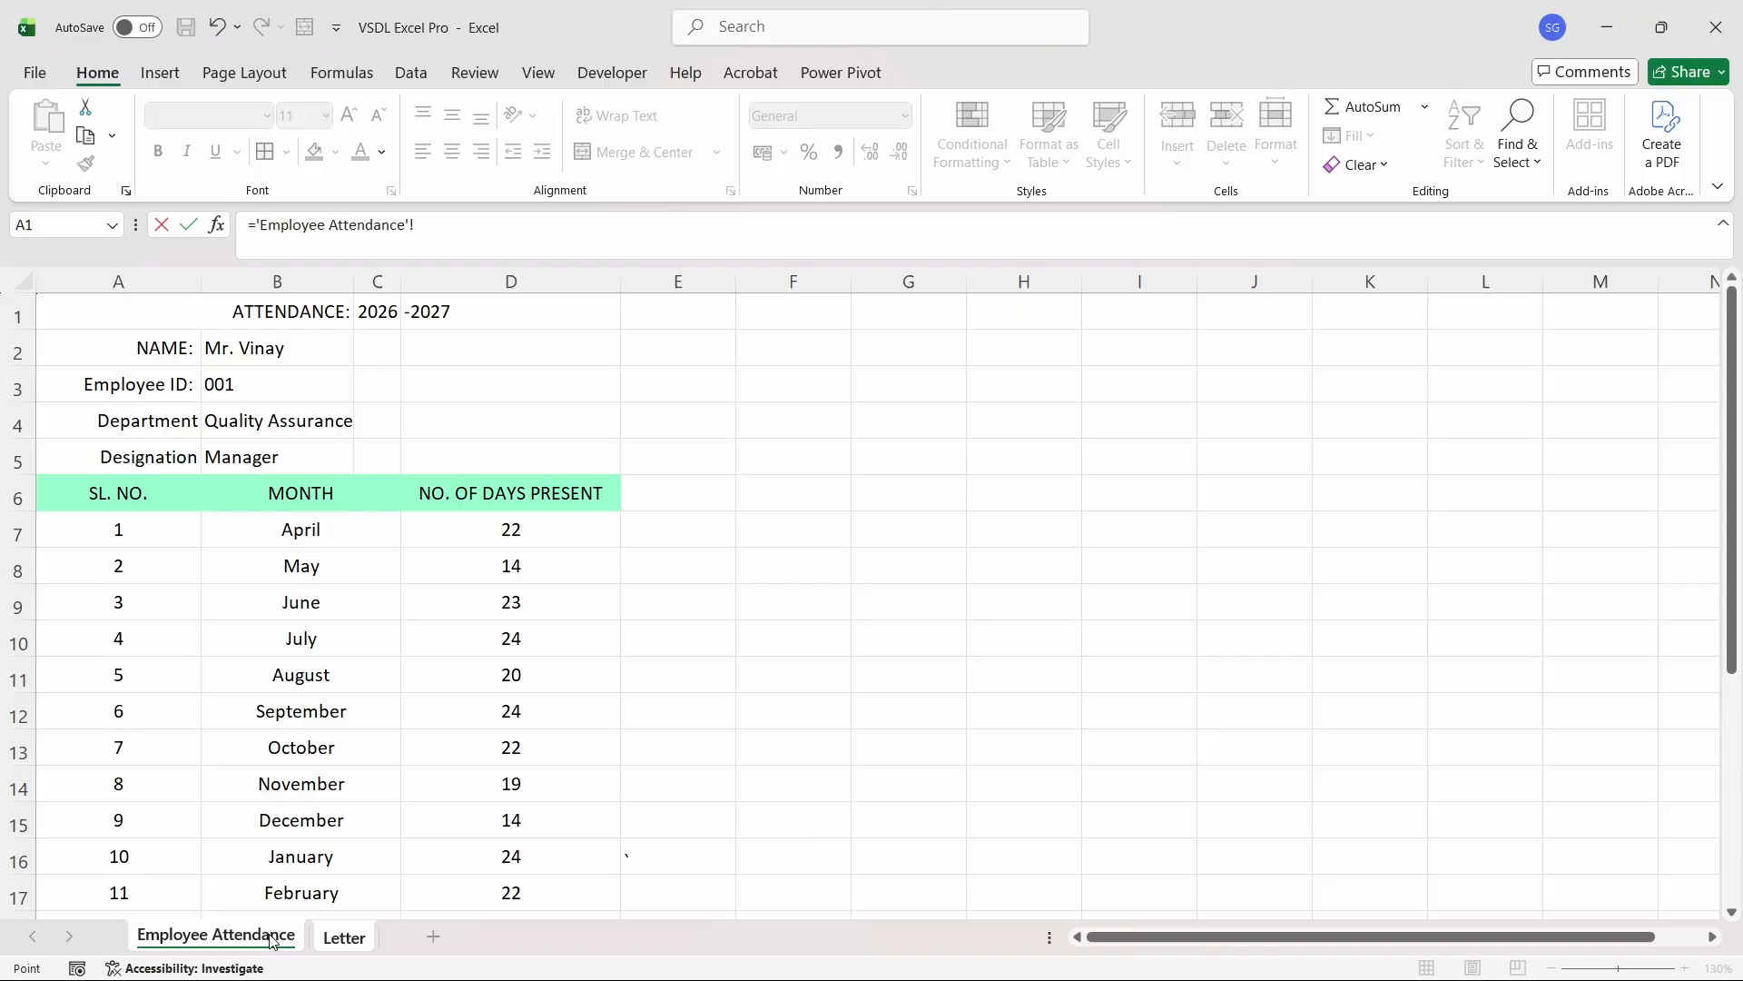
{"action": "left_click", "coordinate": [375, 315]}
{"action": "key", "text": "Return"}
- Calculate the year after "March" in E14 with the formula =B14+1
{"action": "key", "text": "Up"}
{"action": "key", "text": "Right"}
{"action": "key", "text": "Right"}
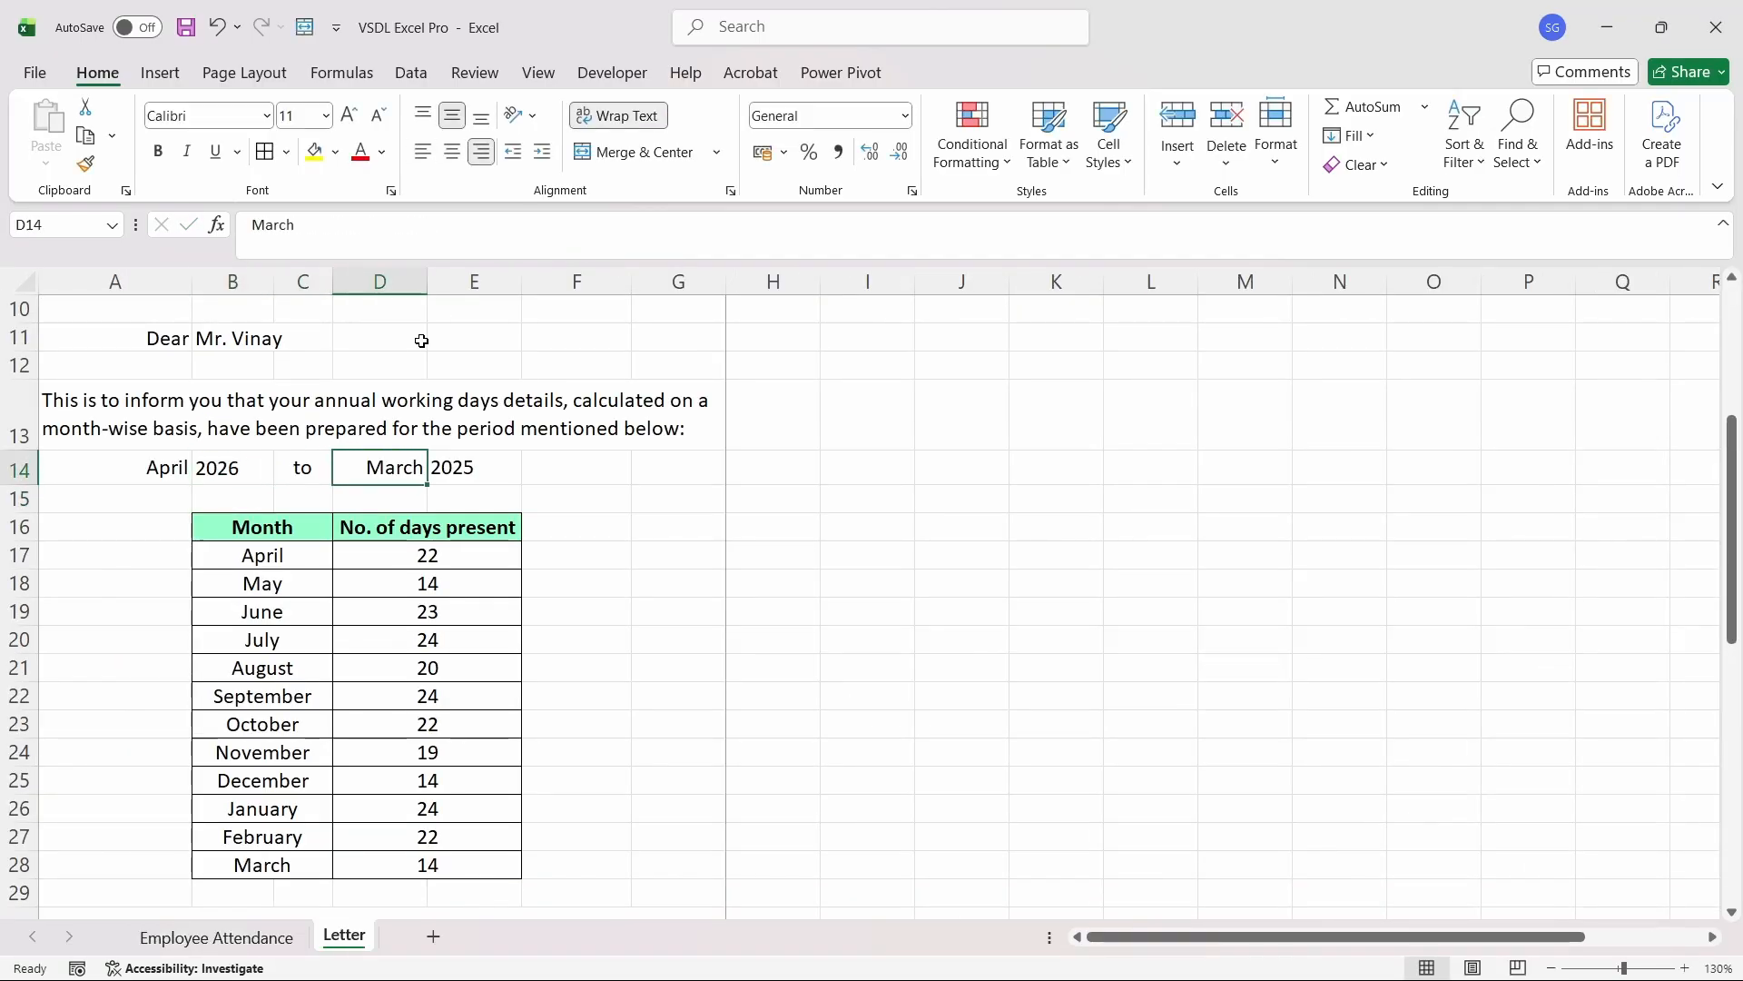
{"action": "key", "text": "Right"}
{"action": "key", "text": "Left"}
{"action": "key", "text": "Left"}
{"action": "key", "text": "Left"}
{"action": "key", "text": "Right"}
{"action": "key", "text": "Right"}
{"action": "key", "text": "Right"}
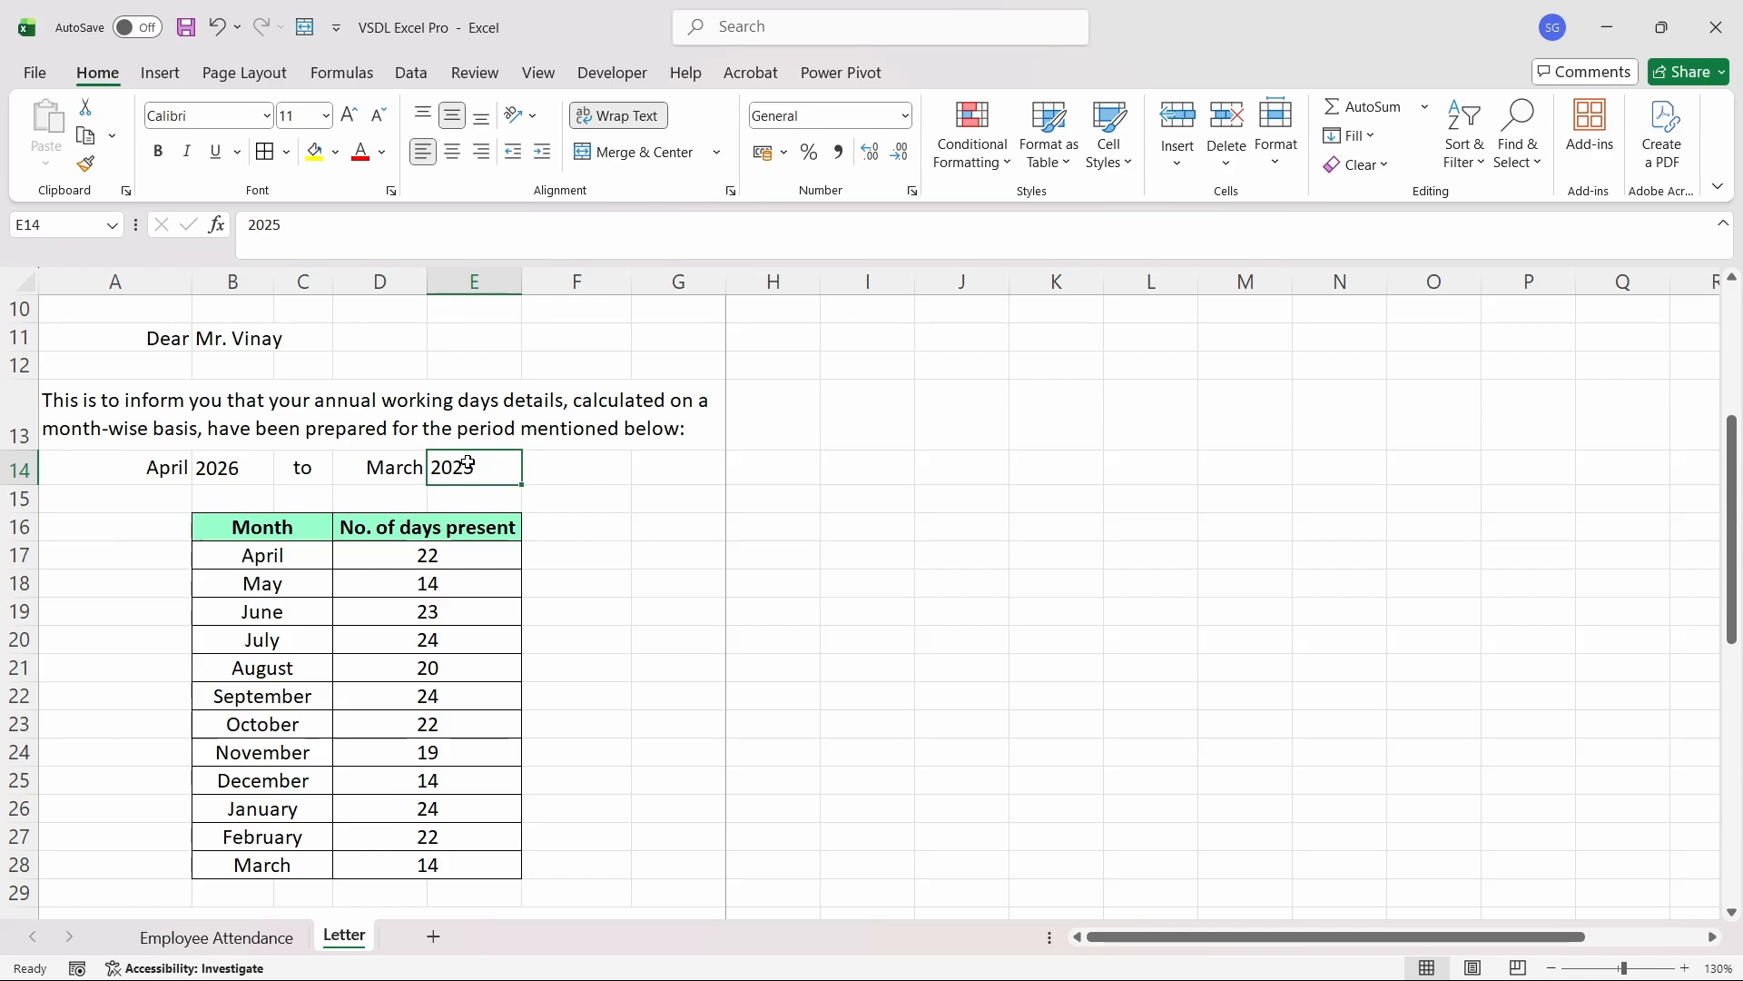
{"action": "type", "text": "="}
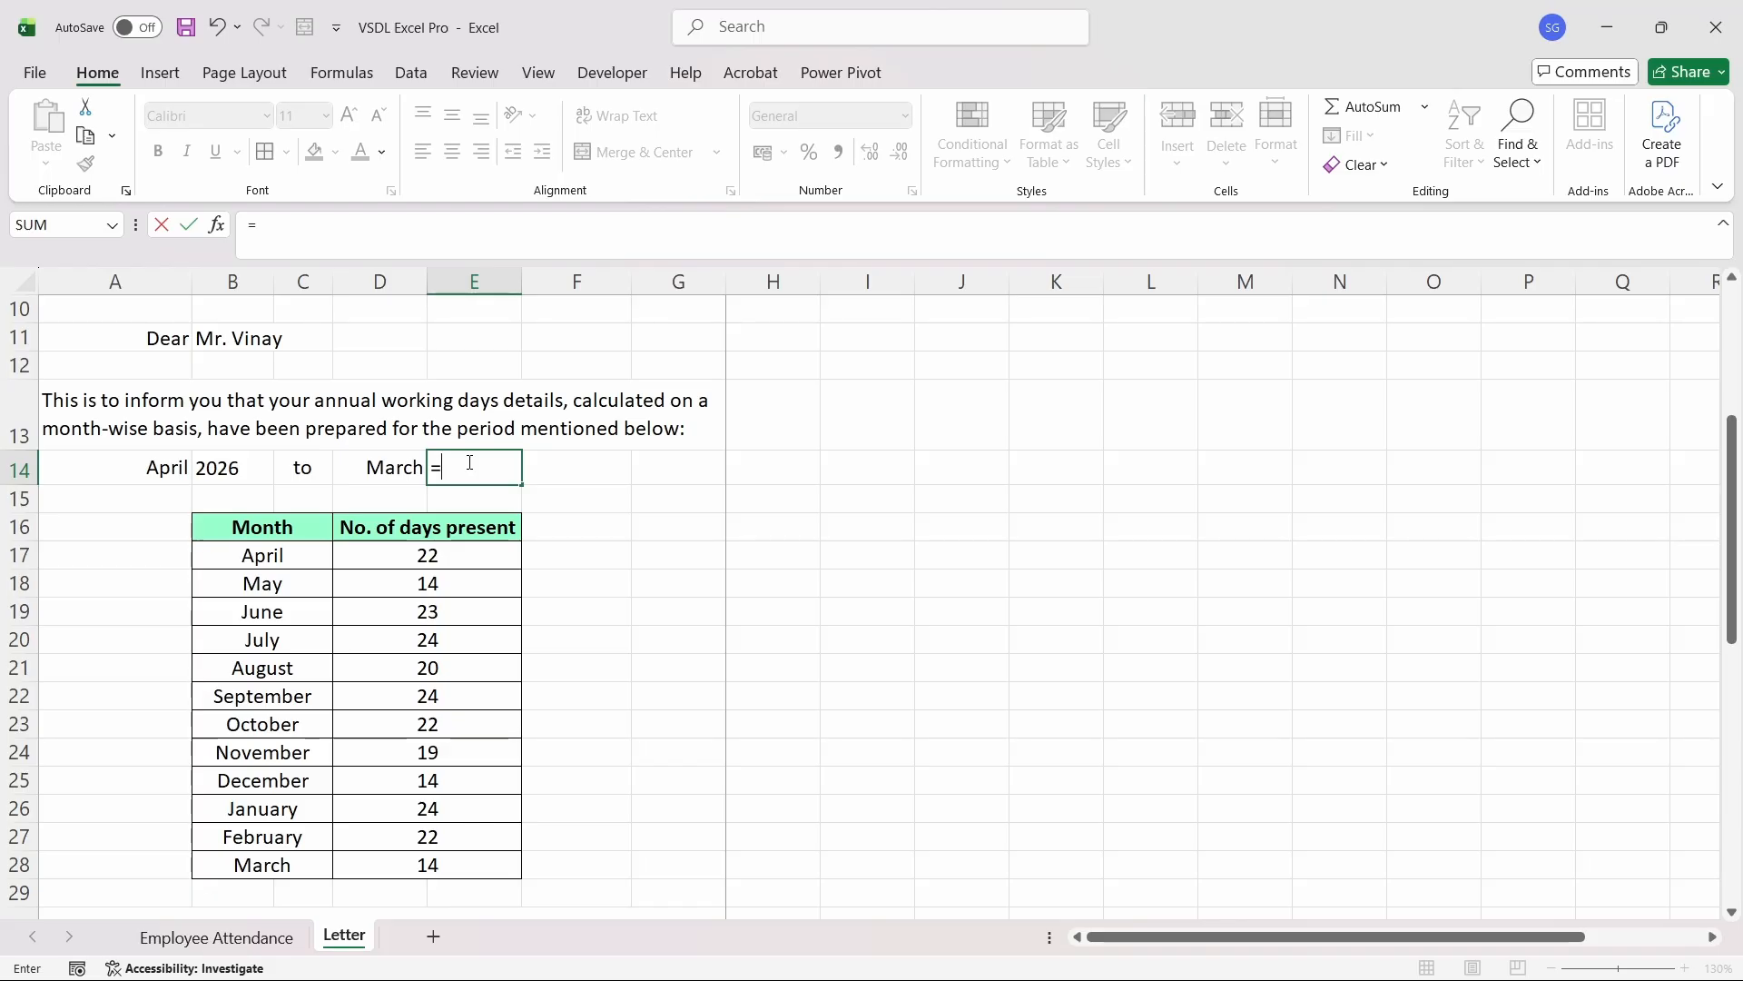
{"action": "key", "text": "Left"}
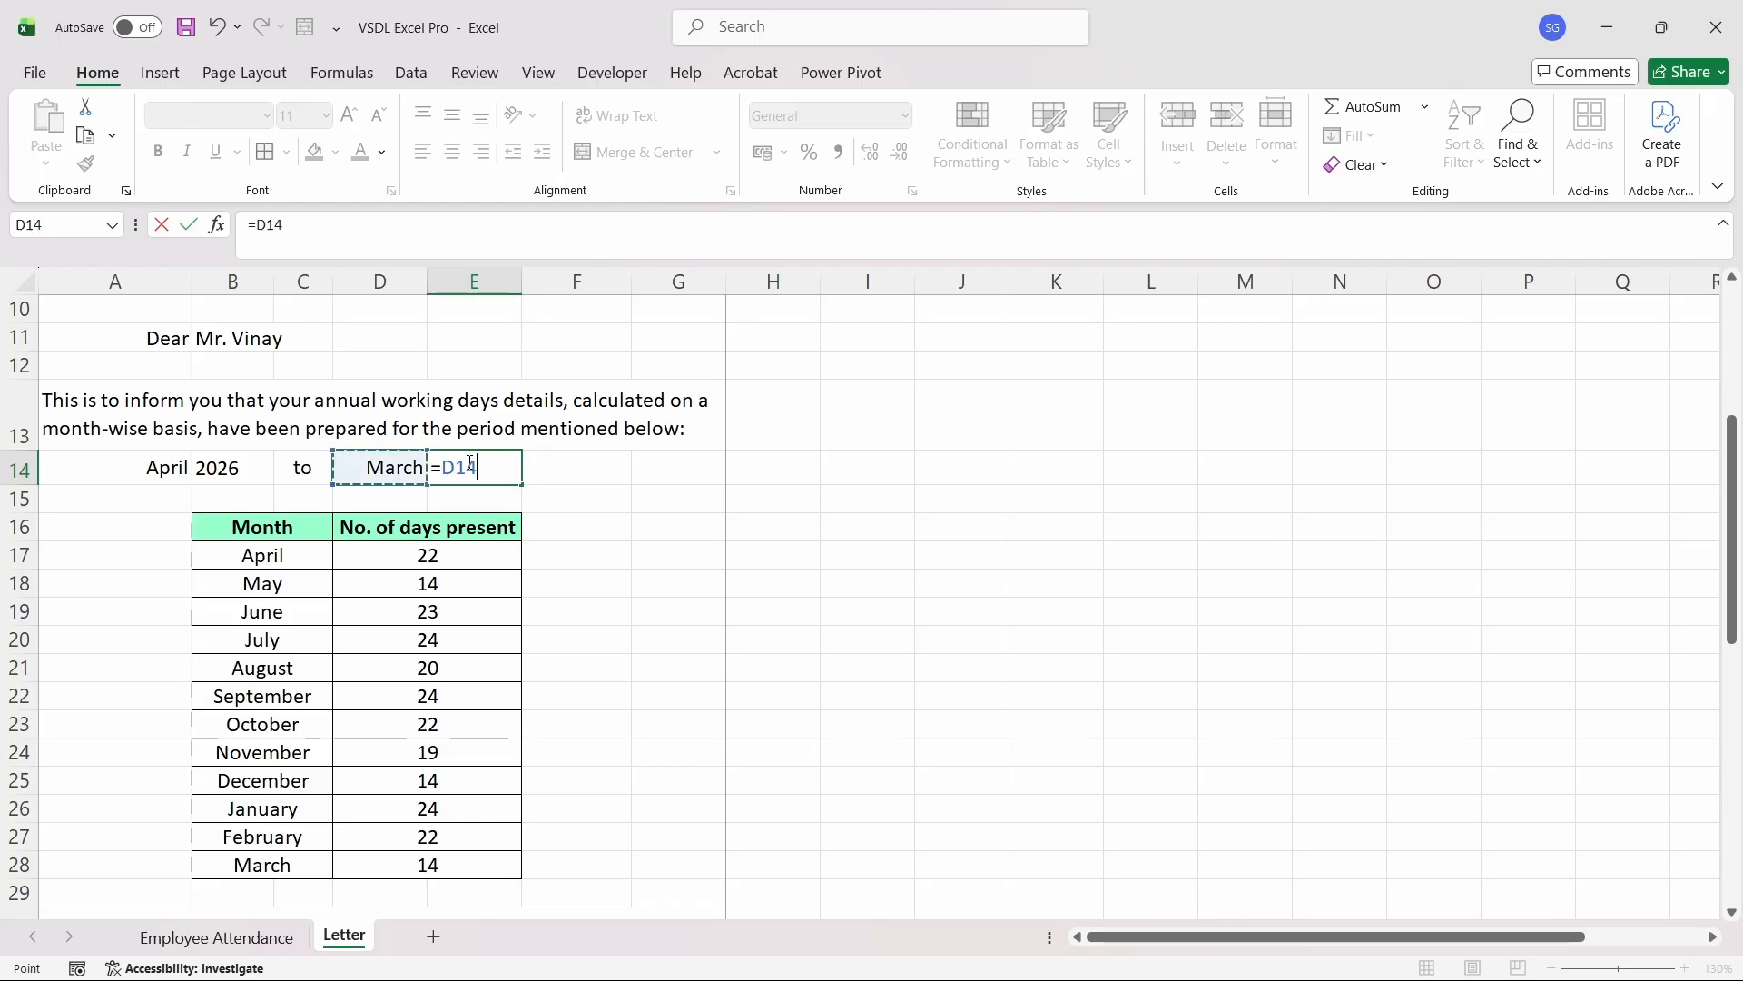
{"action": "key", "text": "Left"}
{"action": "key", "text": "Left"}
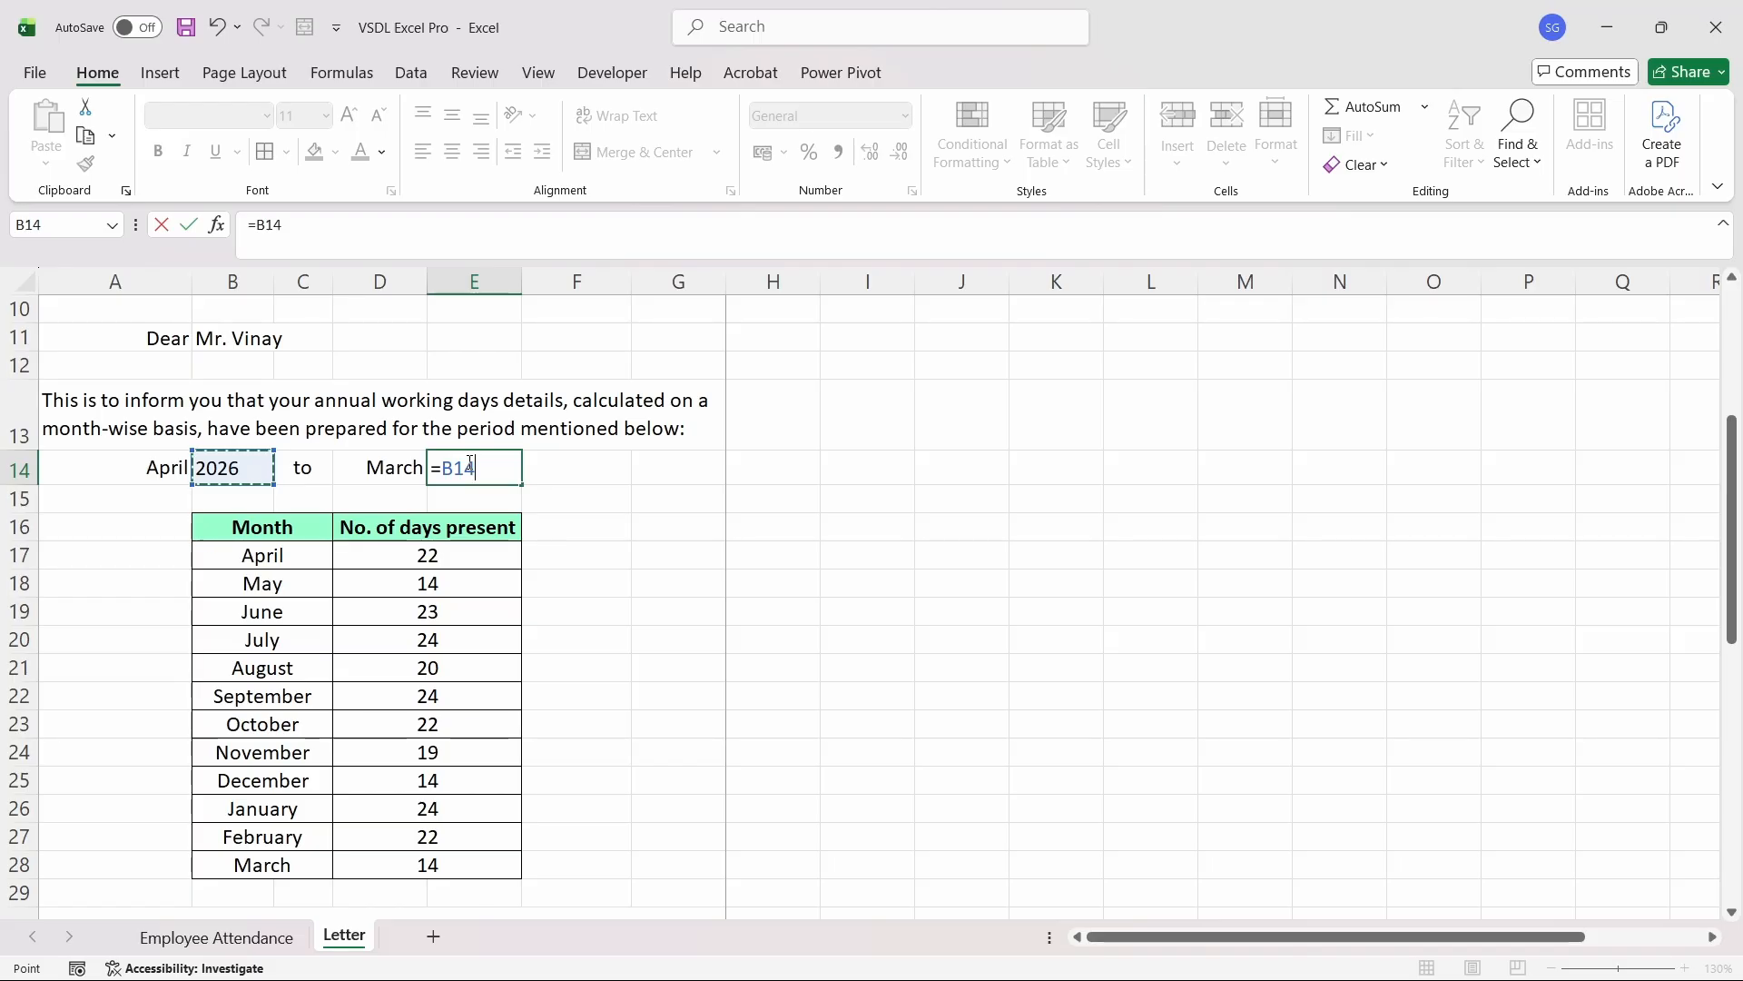
{"action": "type", "text": "+1"}
{"action": "key", "text": "Return"}
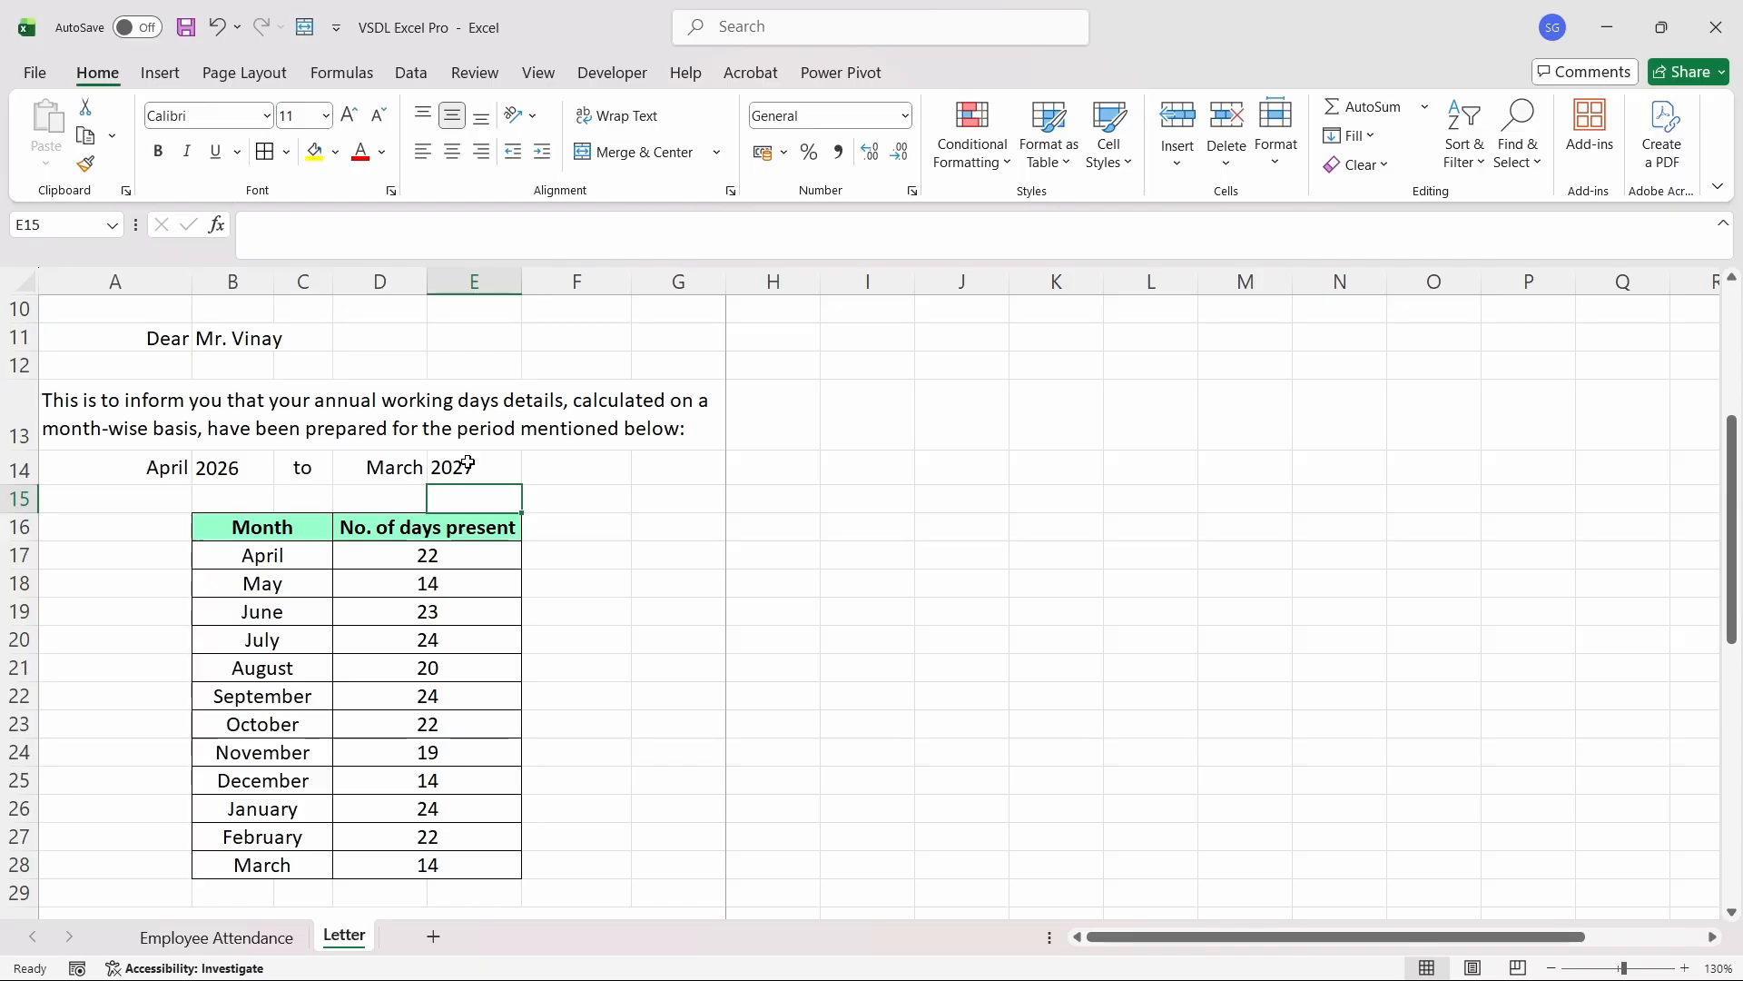
- Examine the end-year cell and the "No. of days present" values in D17:E28, ending on the April value in D17
{"action": "left_click", "coordinate": [468, 462]}
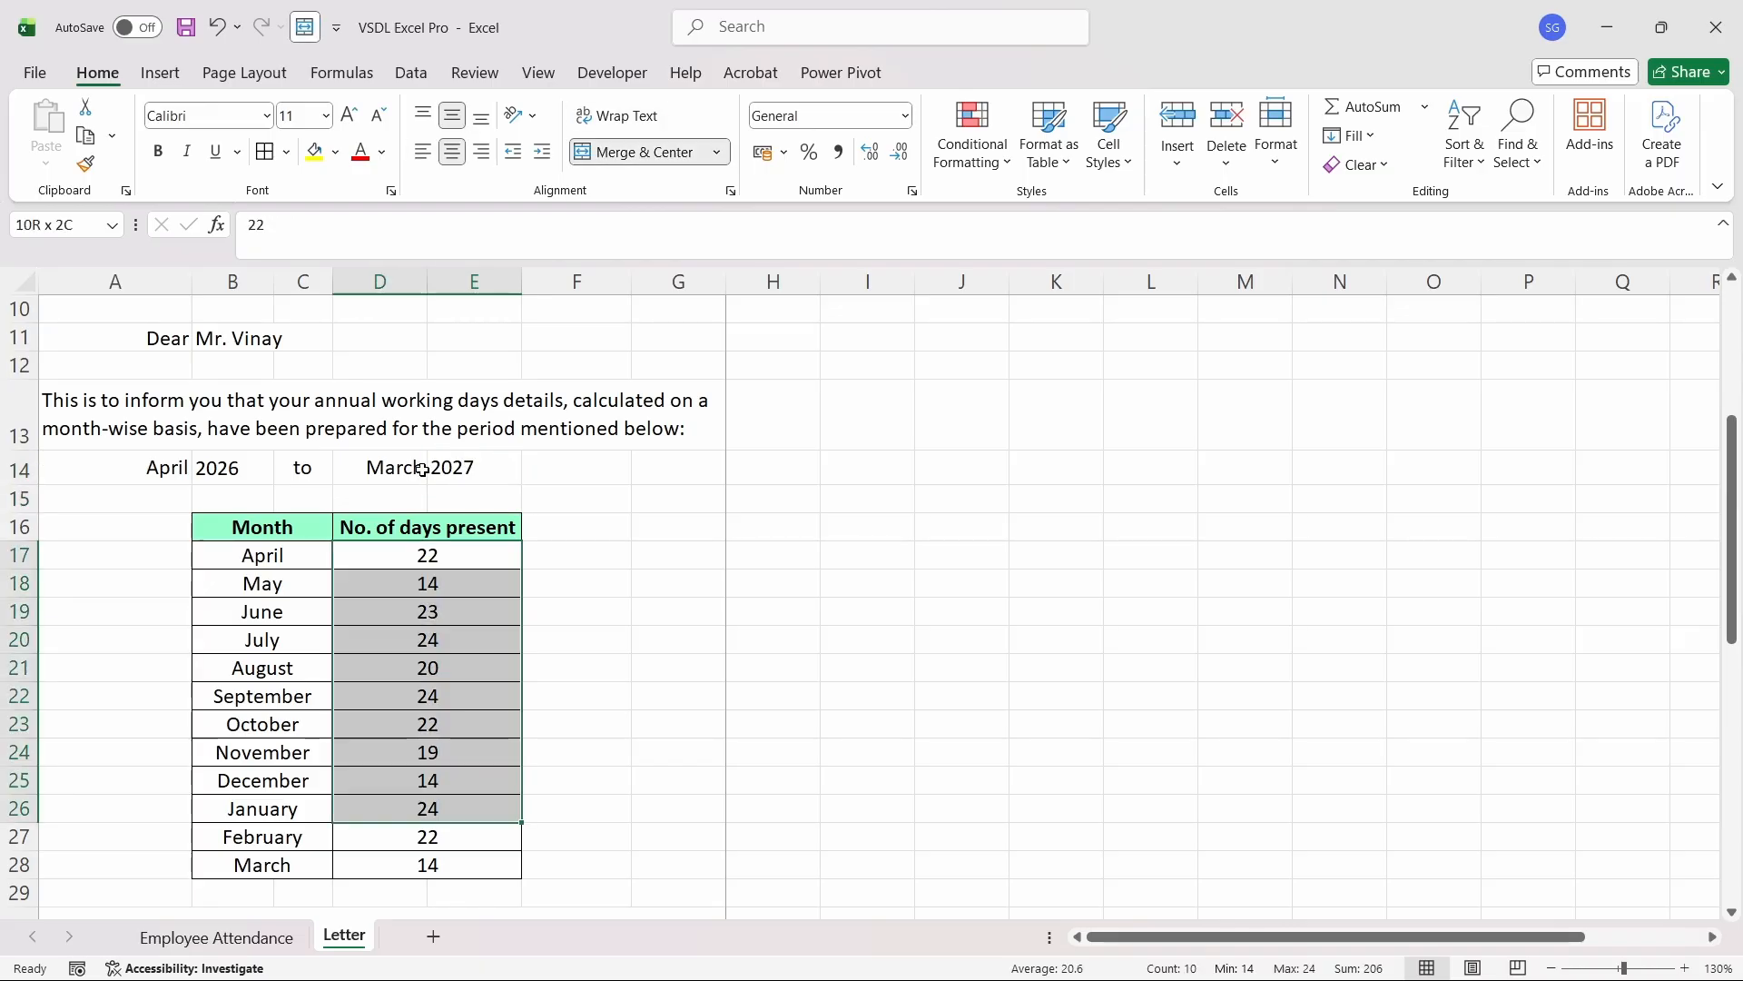
{"action": "key", "text": "shift+Down"}
{"action": "key", "text": "shift+Down"}
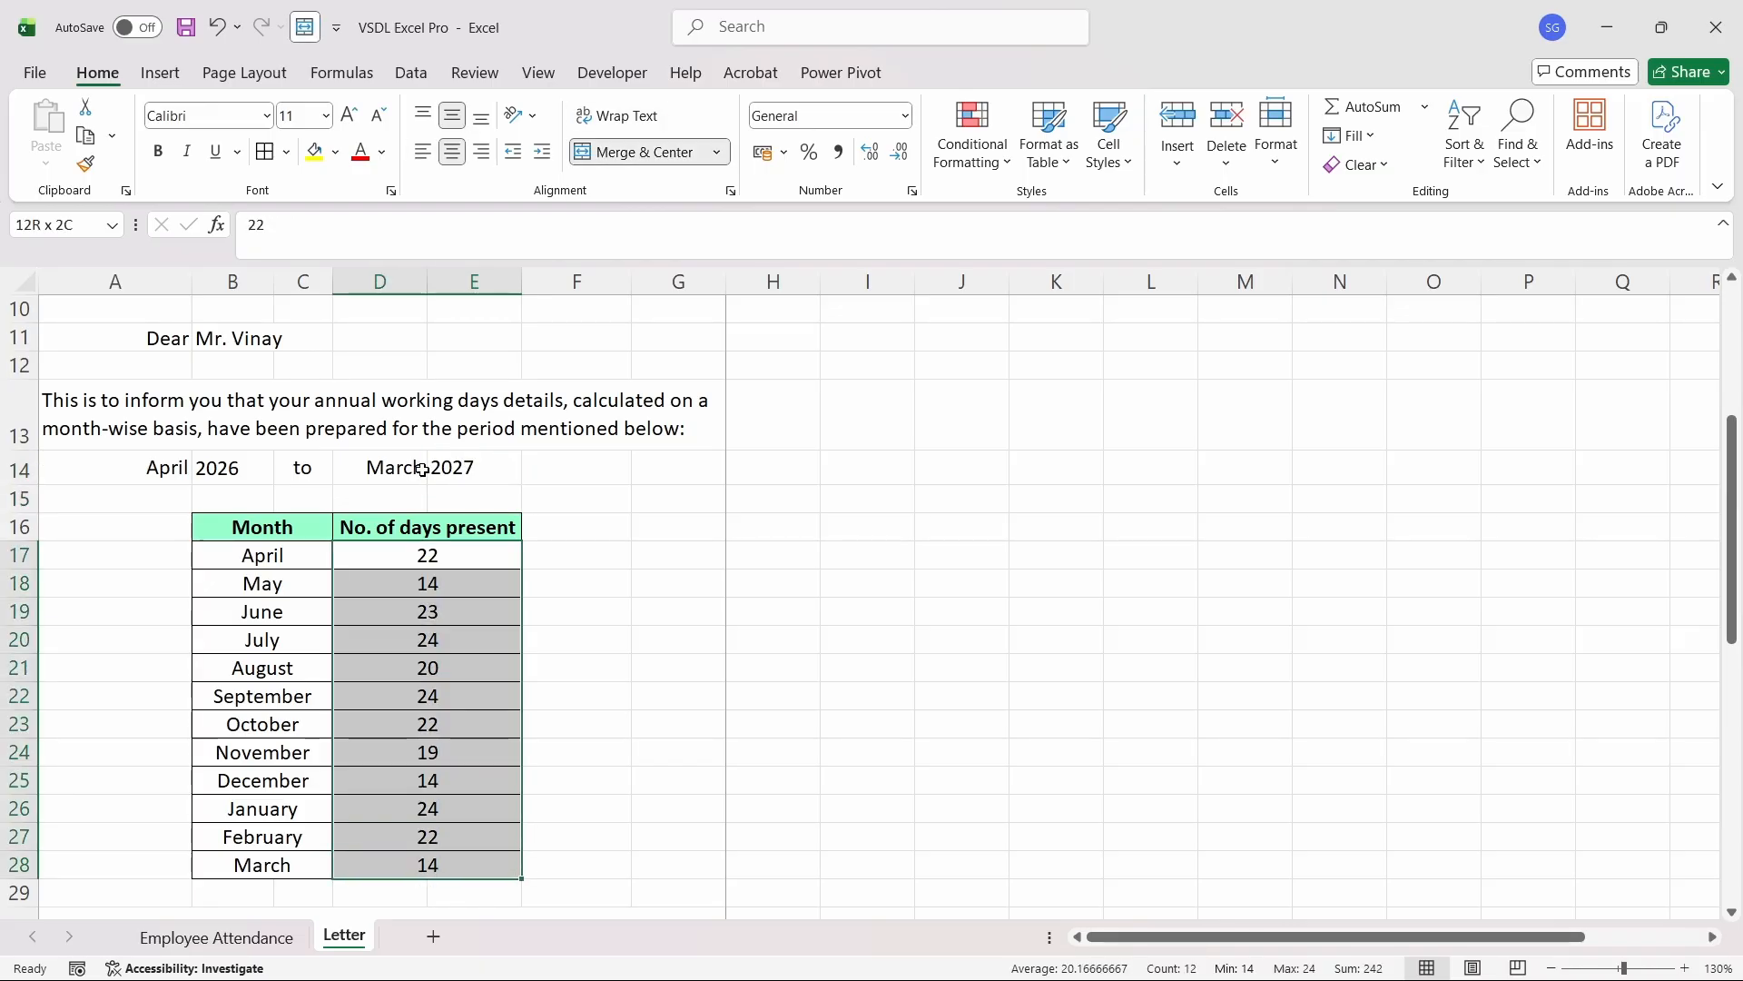
{"action": "key", "text": "Down"}
{"action": "key", "text": "Up"}
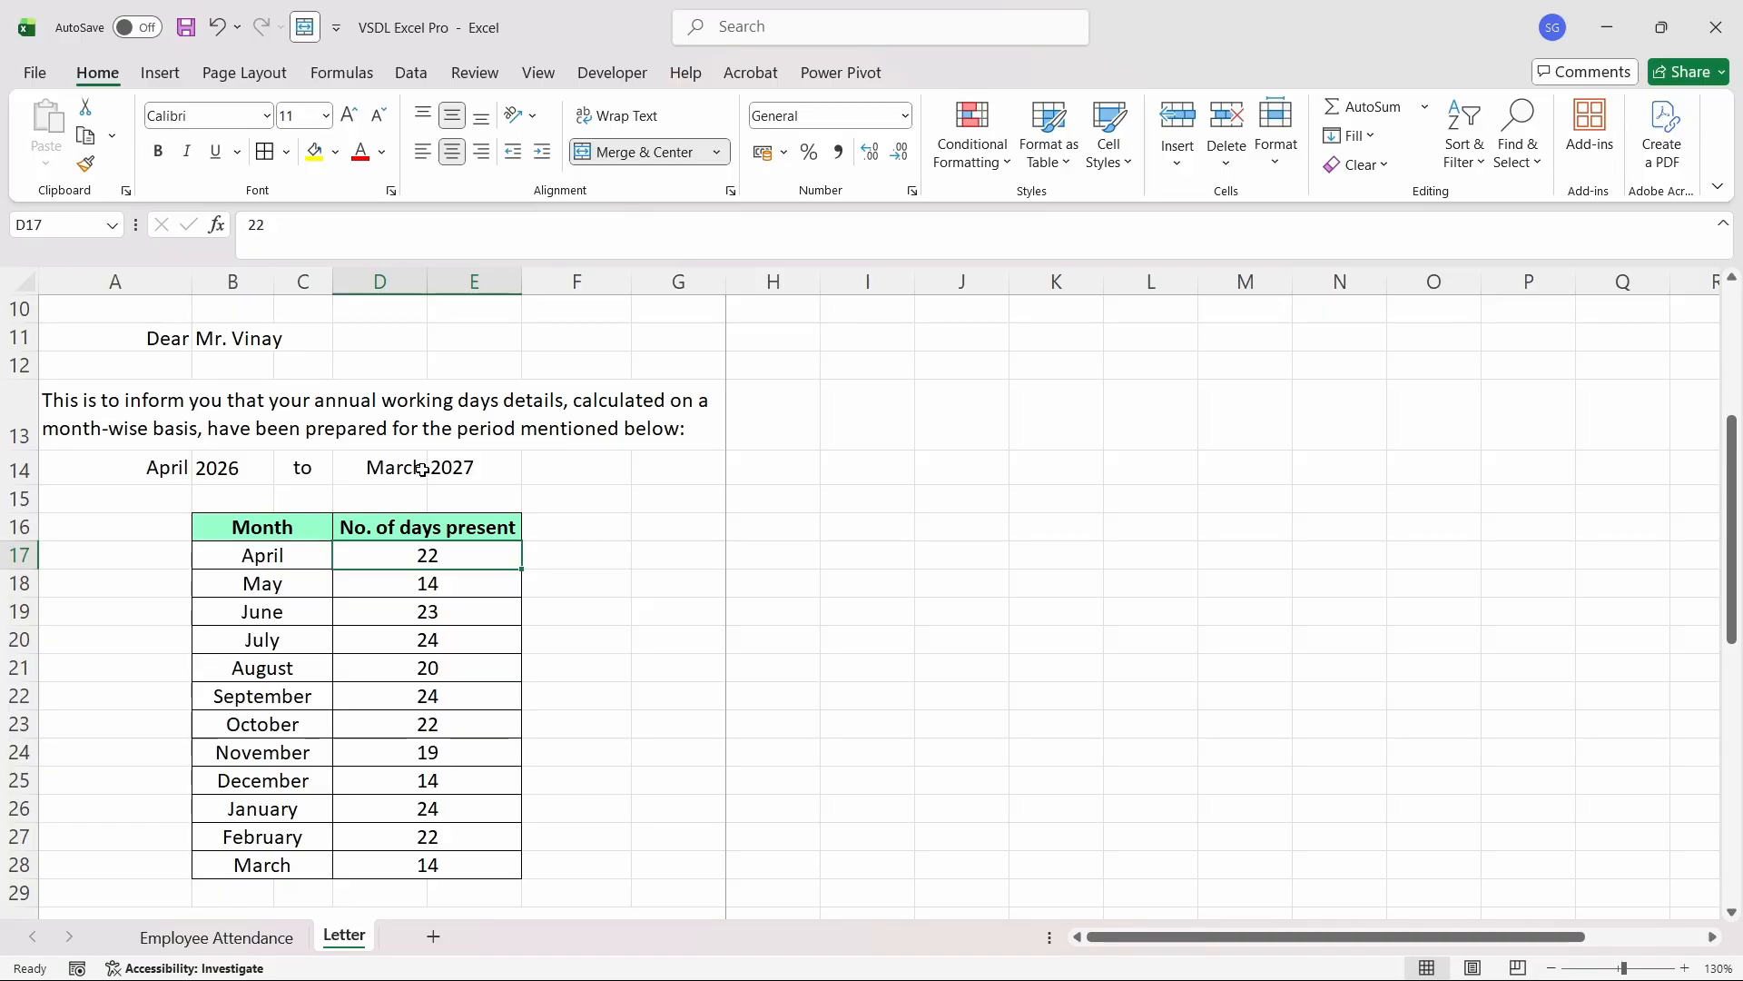
- Link April's "No. of days present" in D17 to cell D7 of the Employee Attendance sheet
{"action": "type", "text": "="}
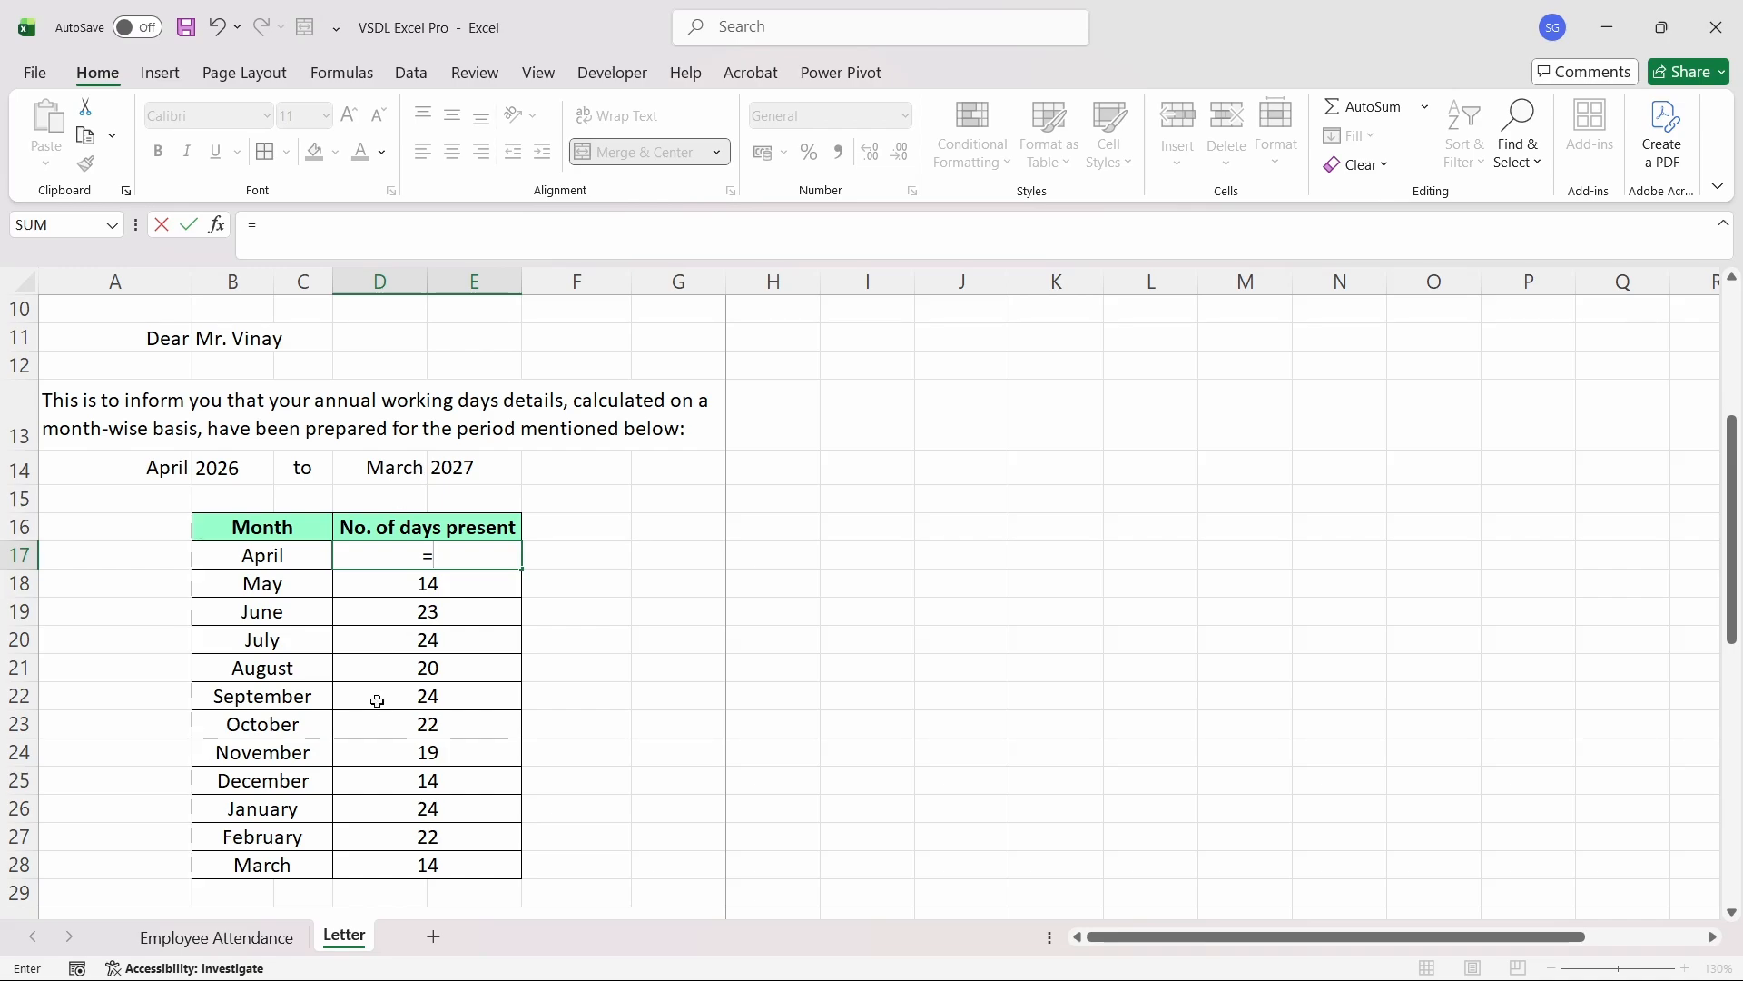
{"action": "left_click", "coordinate": [253, 937]}
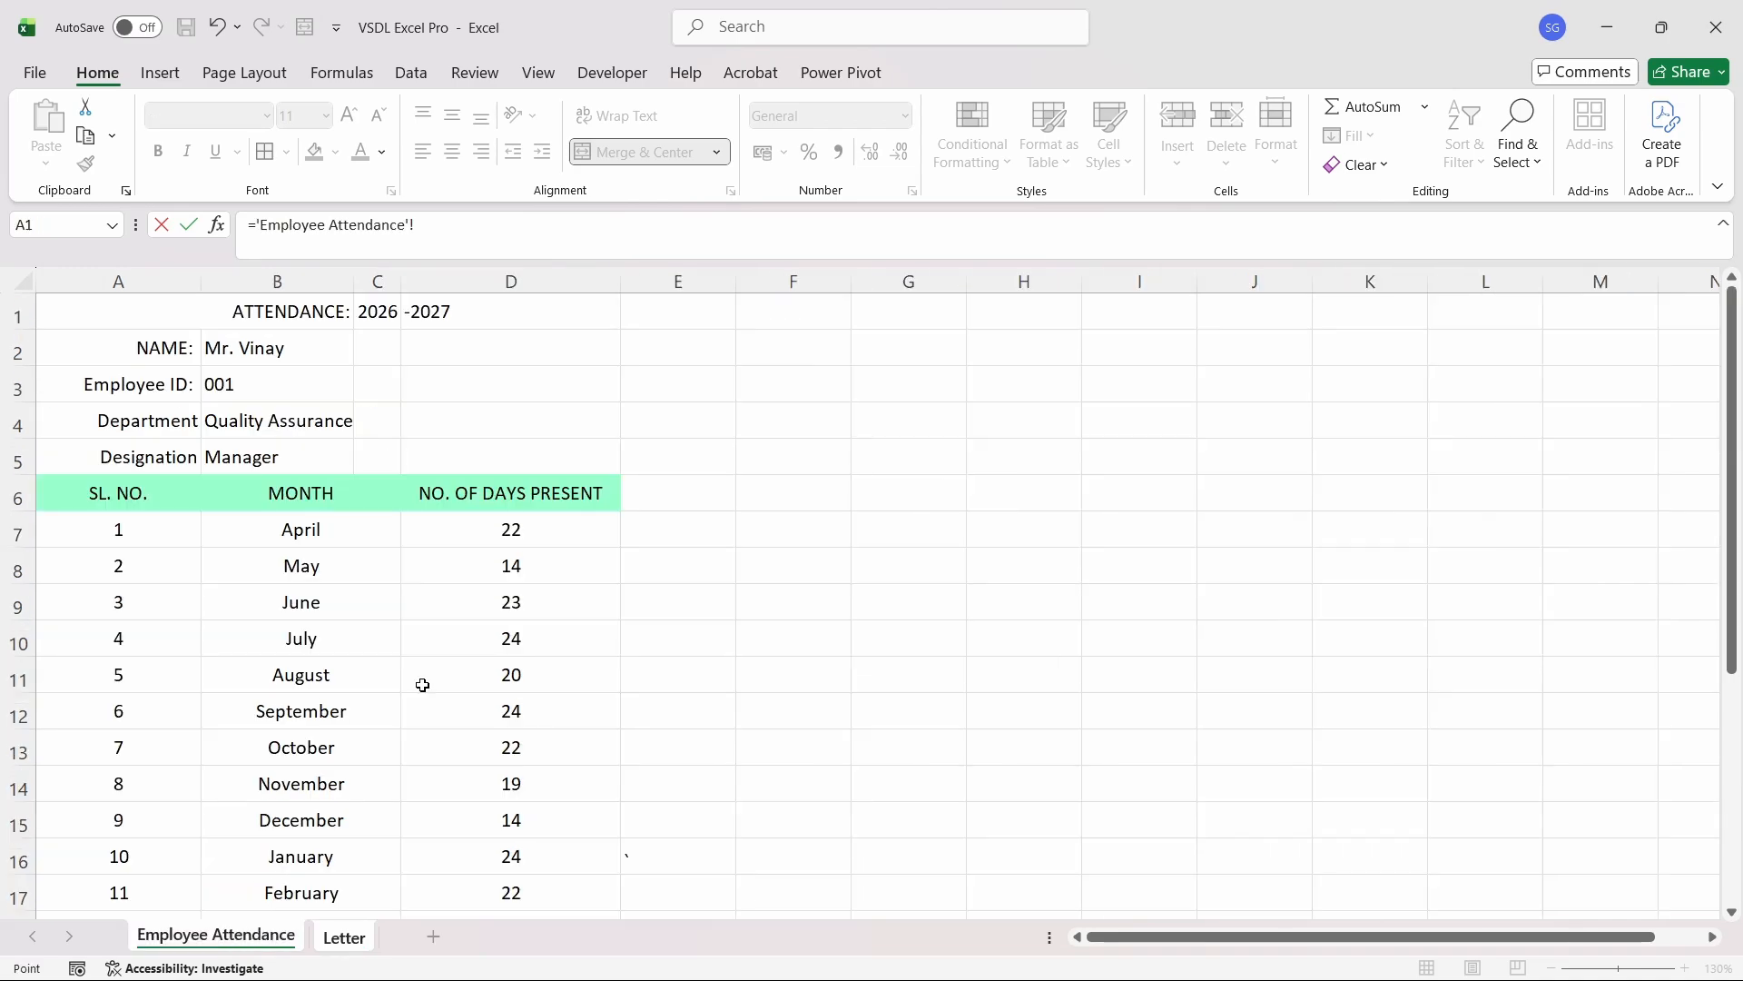
{"action": "left_click", "coordinate": [532, 520]}
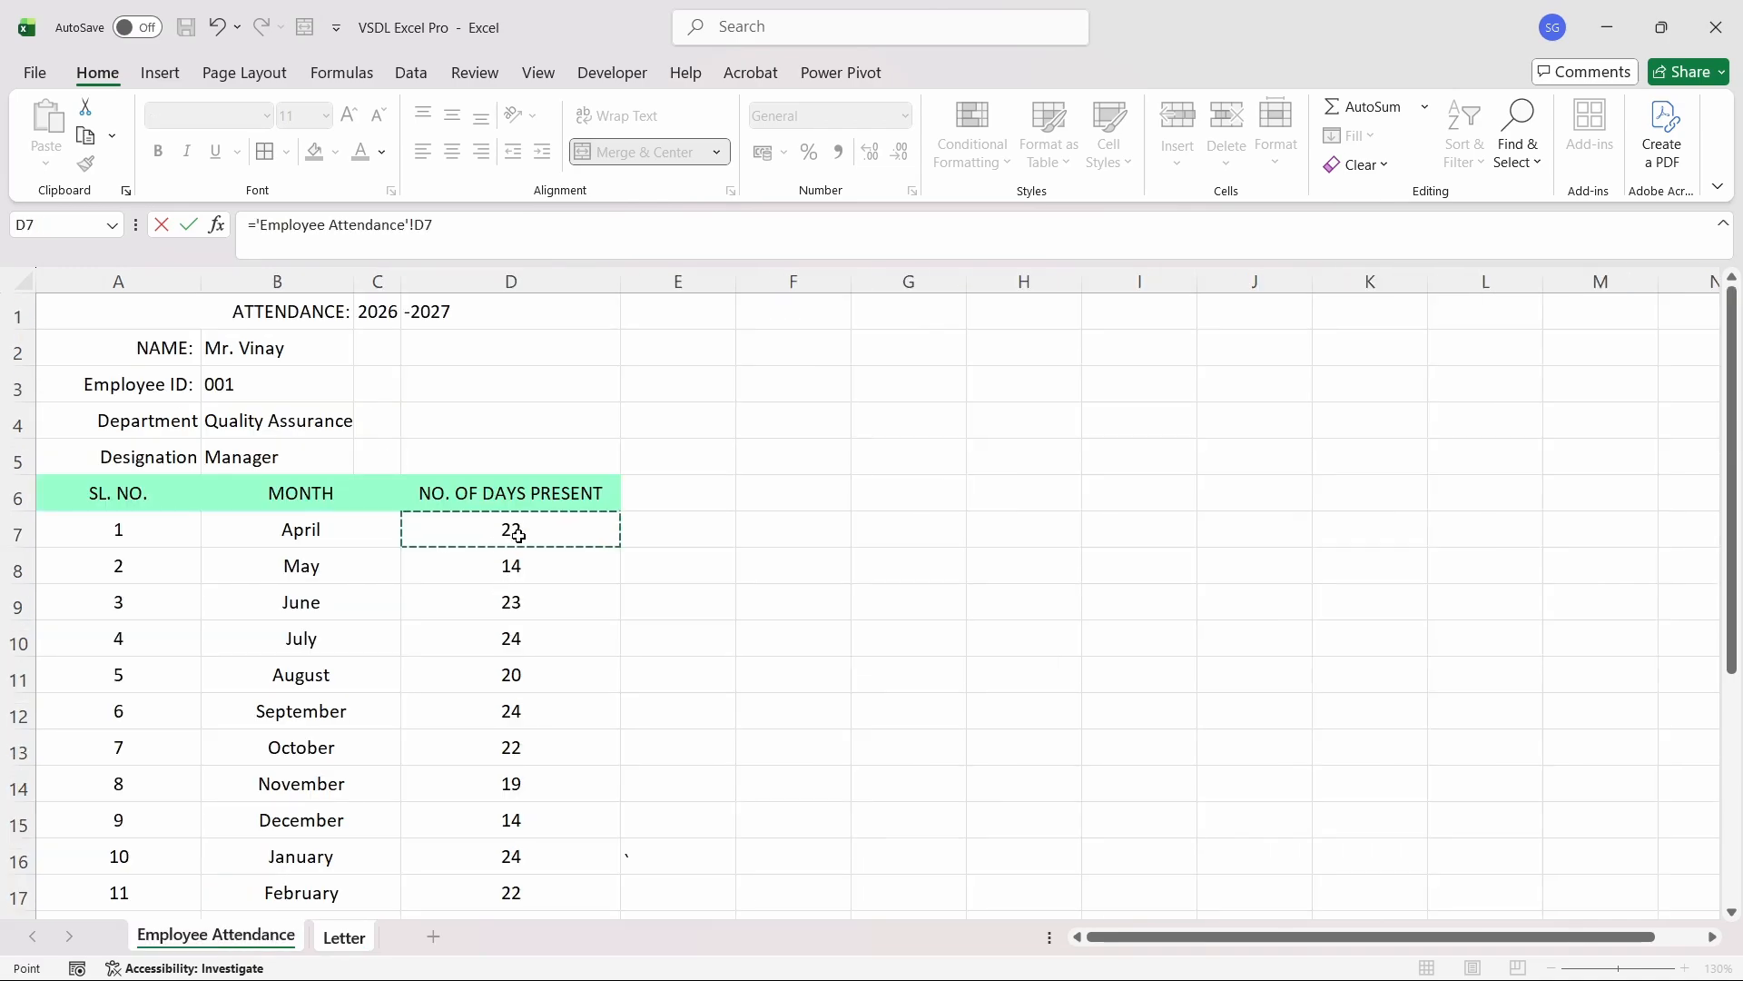
{"action": "key", "text": "Return"}
{"action": "key", "text": "Up"}
{"action": "key", "text": "Down"}
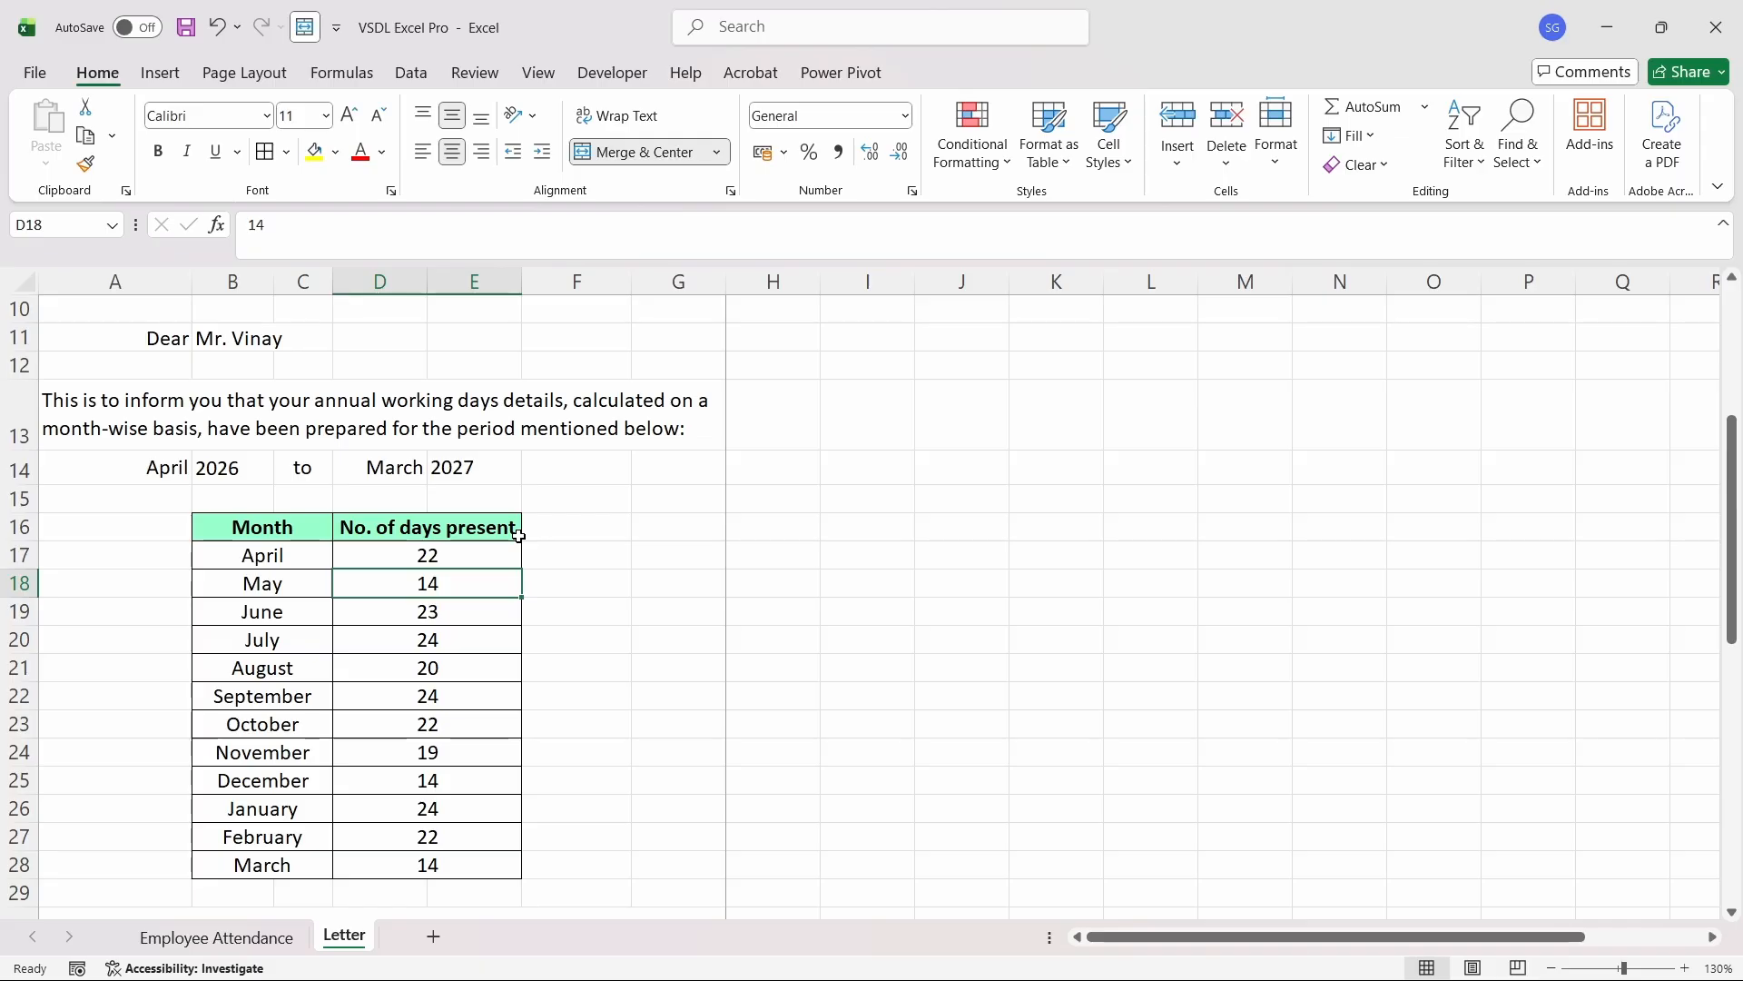
- Link May's "No. of days present" in D18 to cell D8 of the Employee Attendance sheet
{"action": "type", "text": "="}
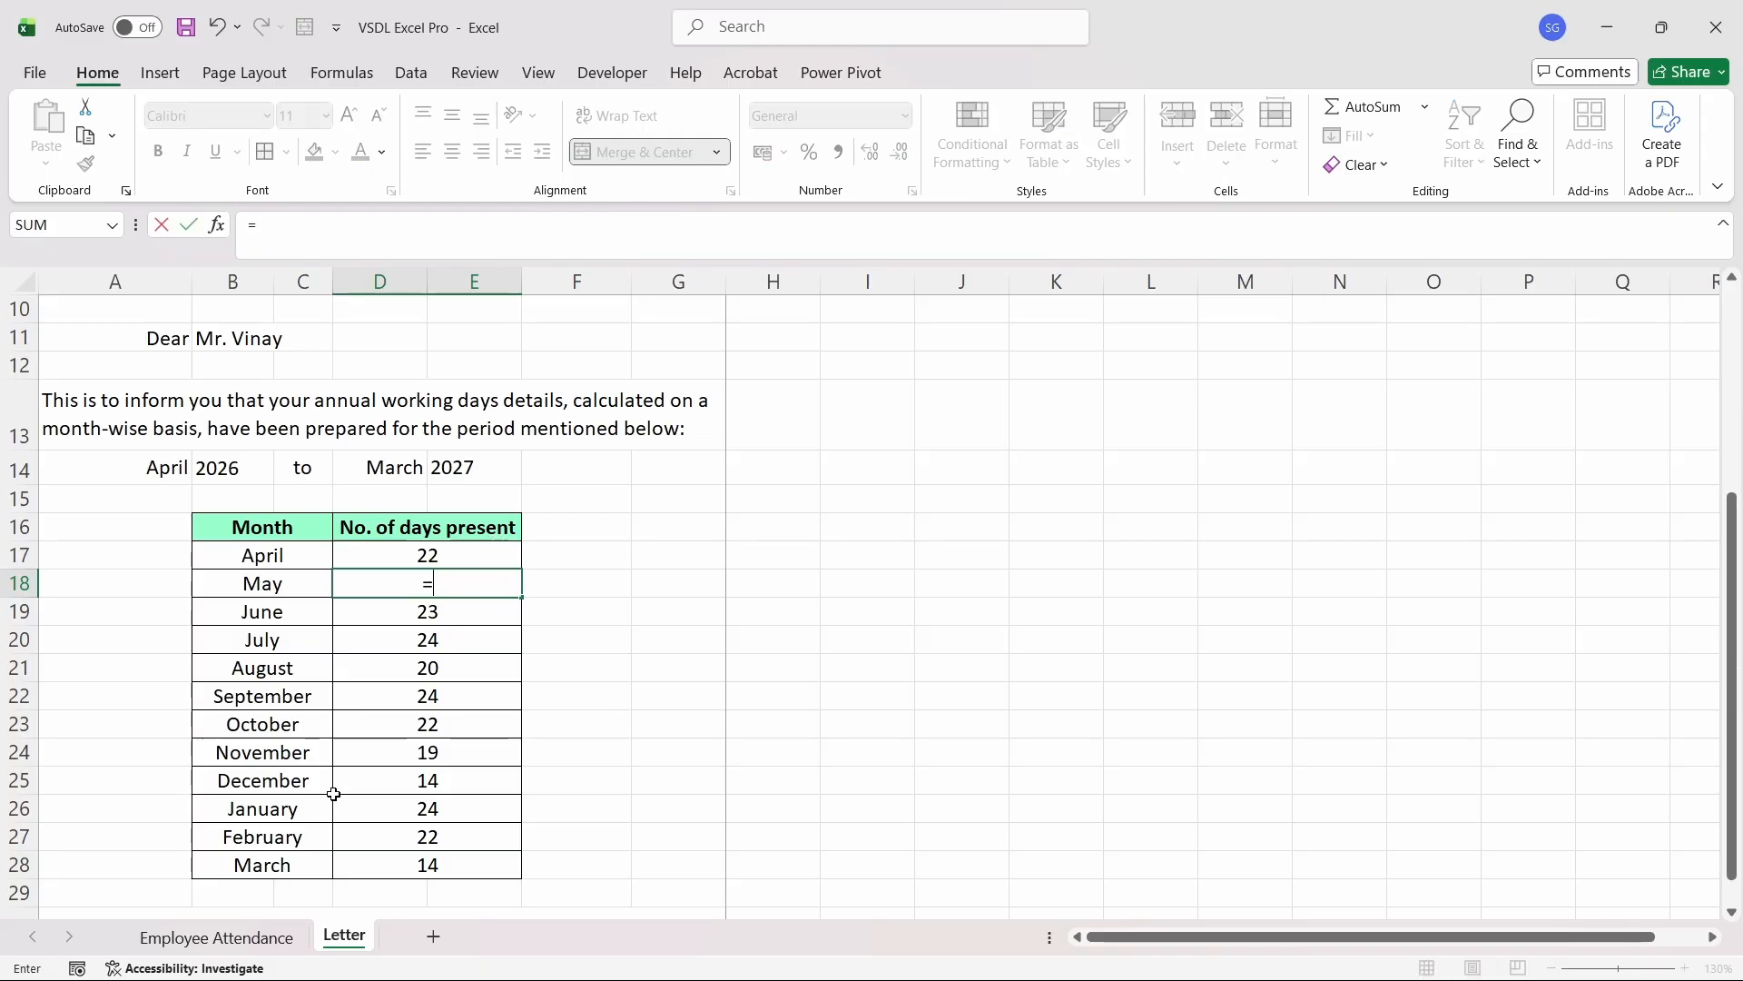
{"action": "left_click", "coordinate": [244, 941]}
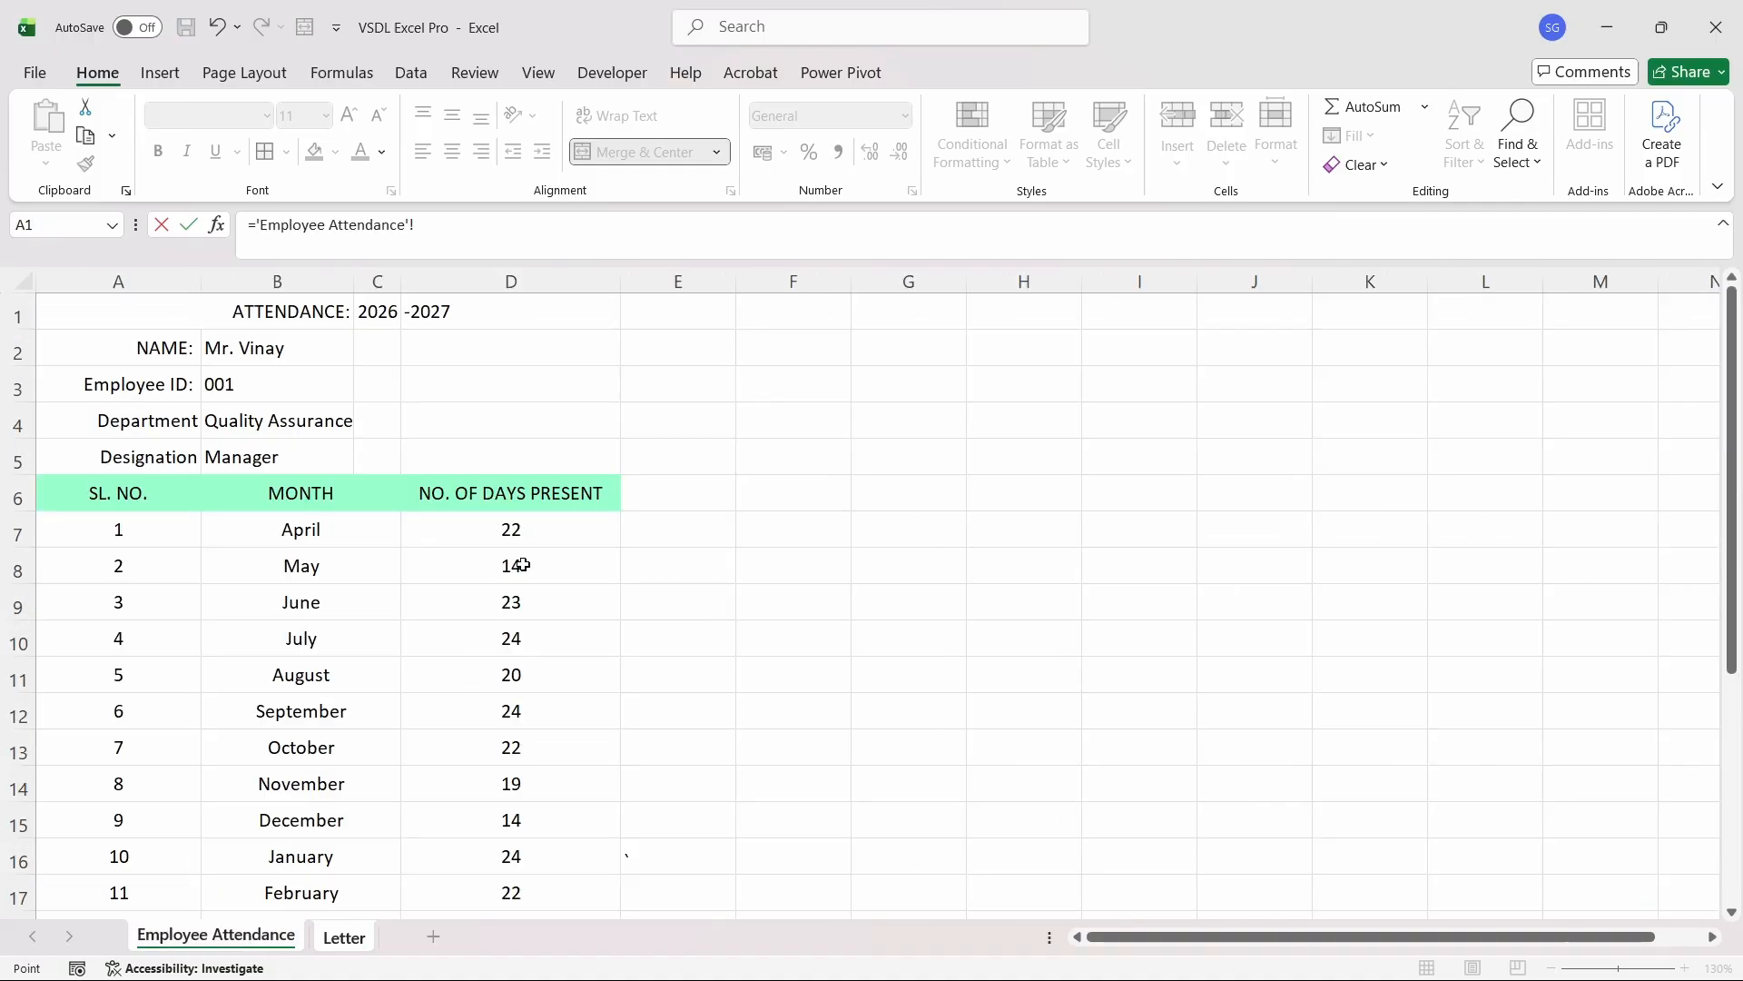
{"action": "left_click", "coordinate": [522, 565]}
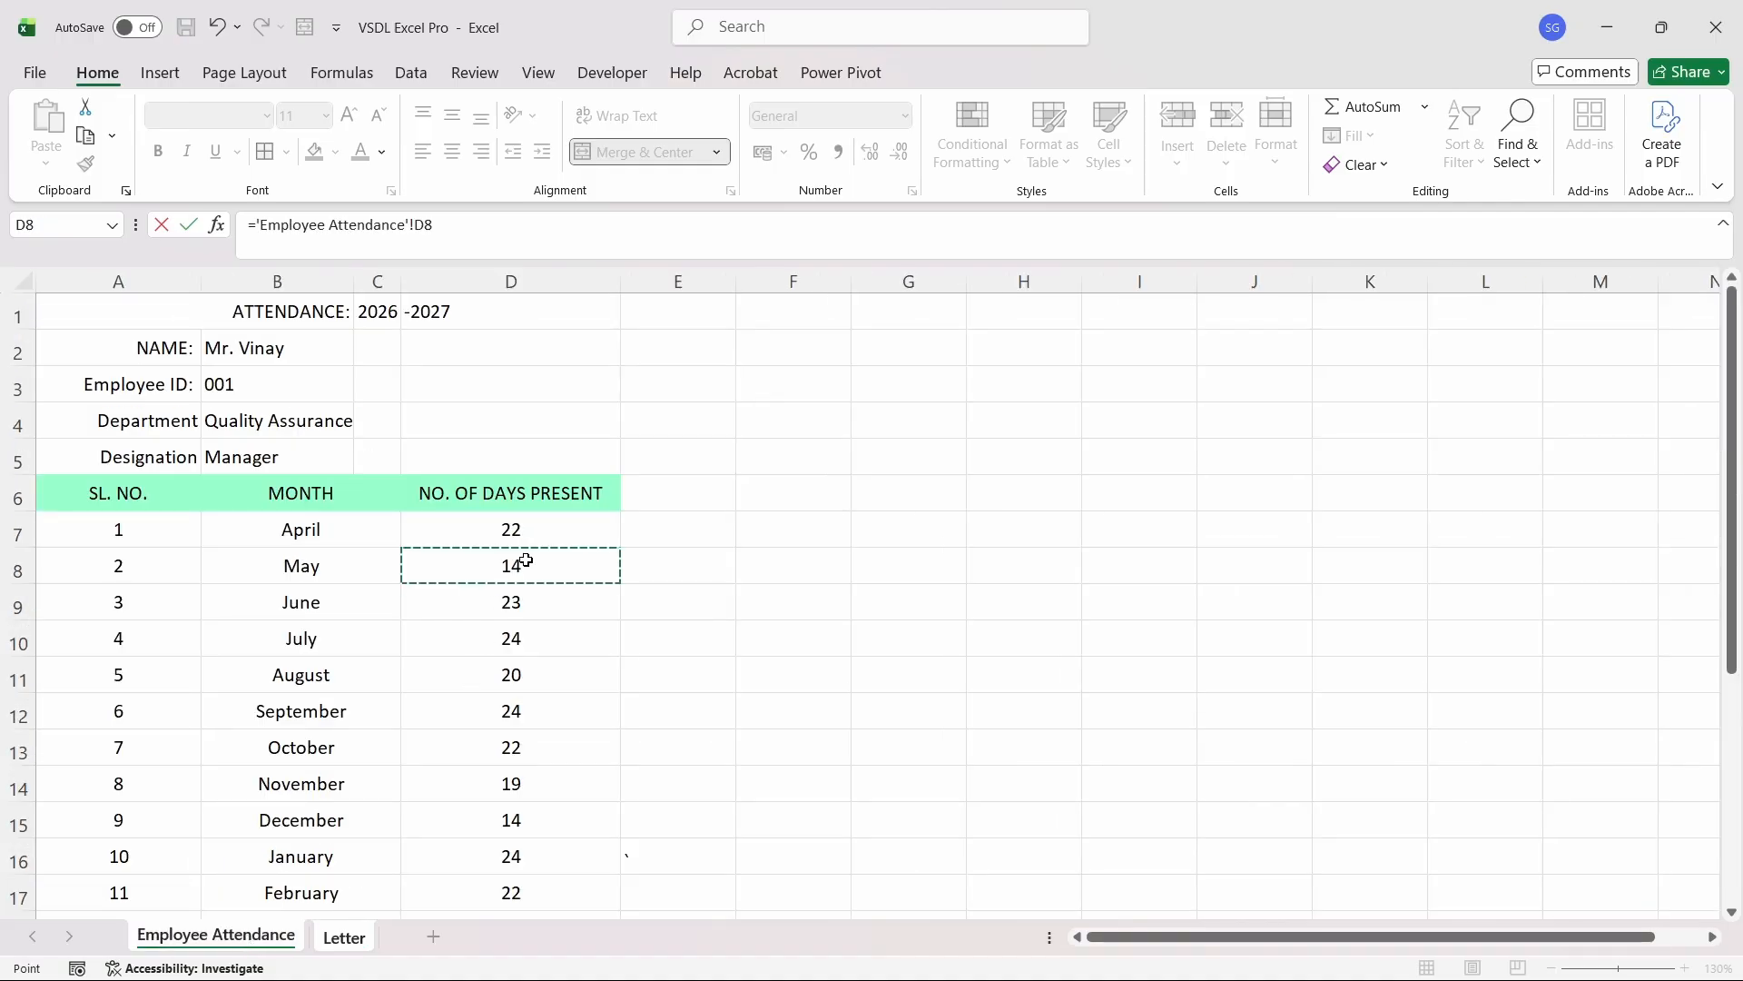
{"action": "key", "text": "Return"}
{"action": "key", "text": "Up"}
{"action": "key", "text": "Down"}
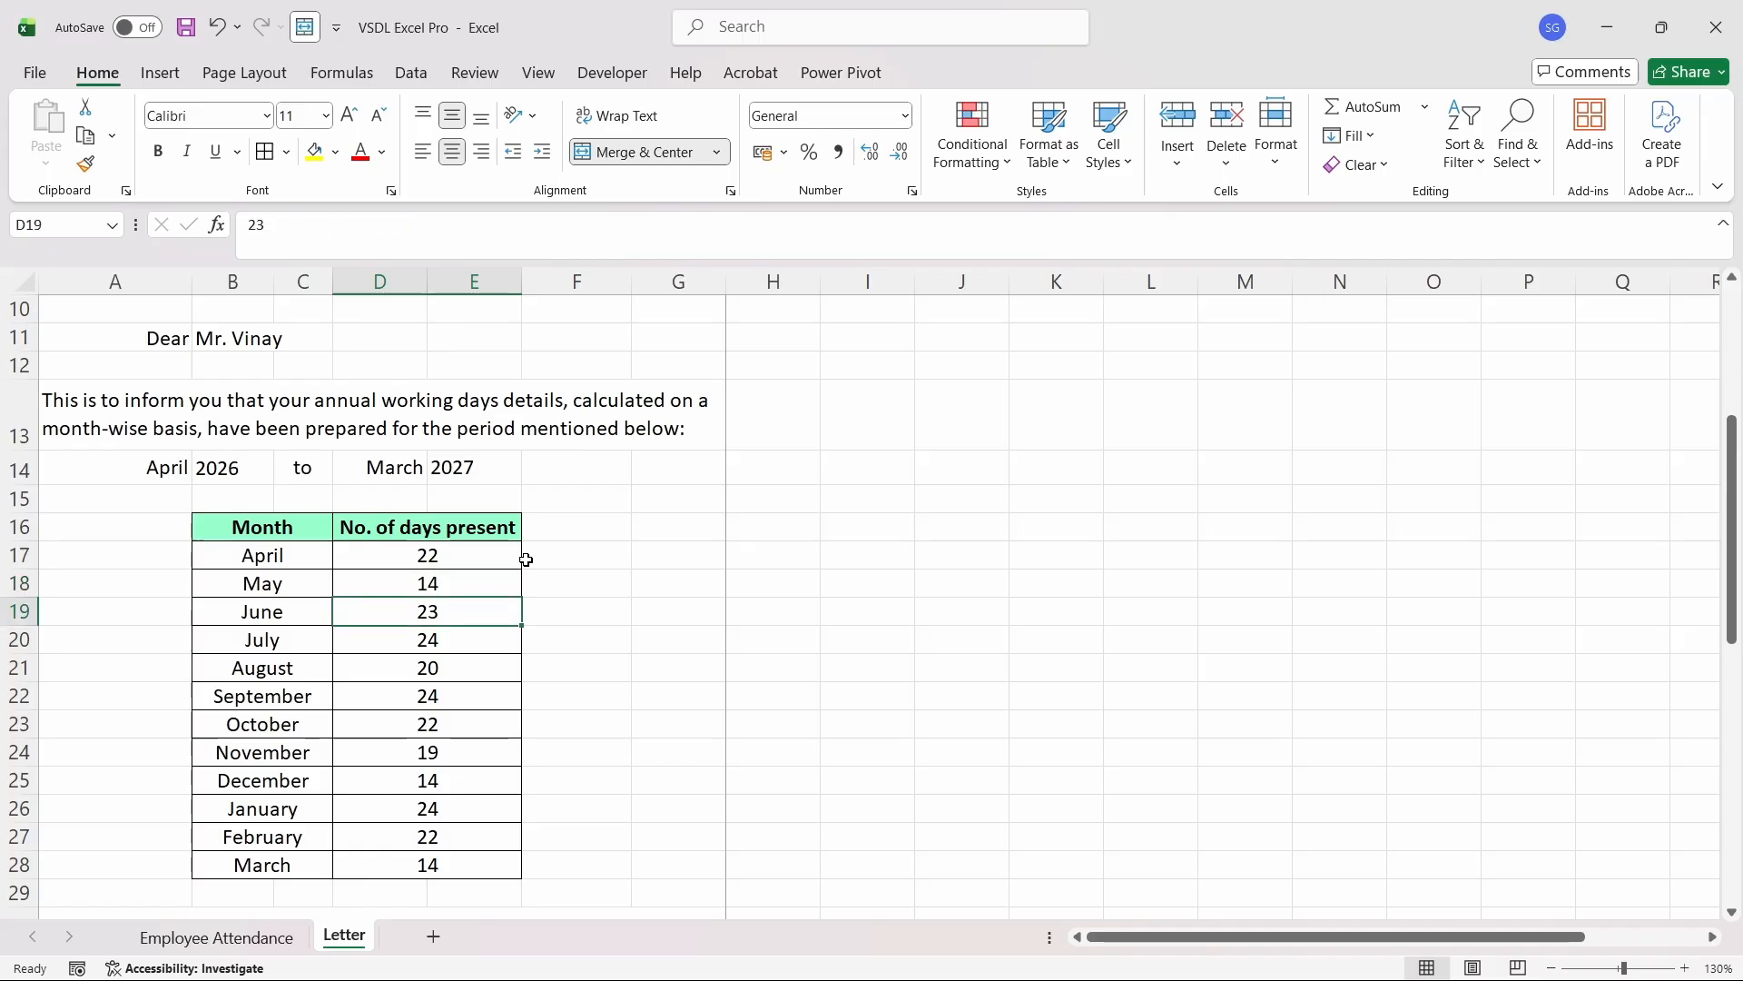
- Copy the May formula from D18 into the June to March cells, D19:E28
{"action": "key", "text": "Up"}
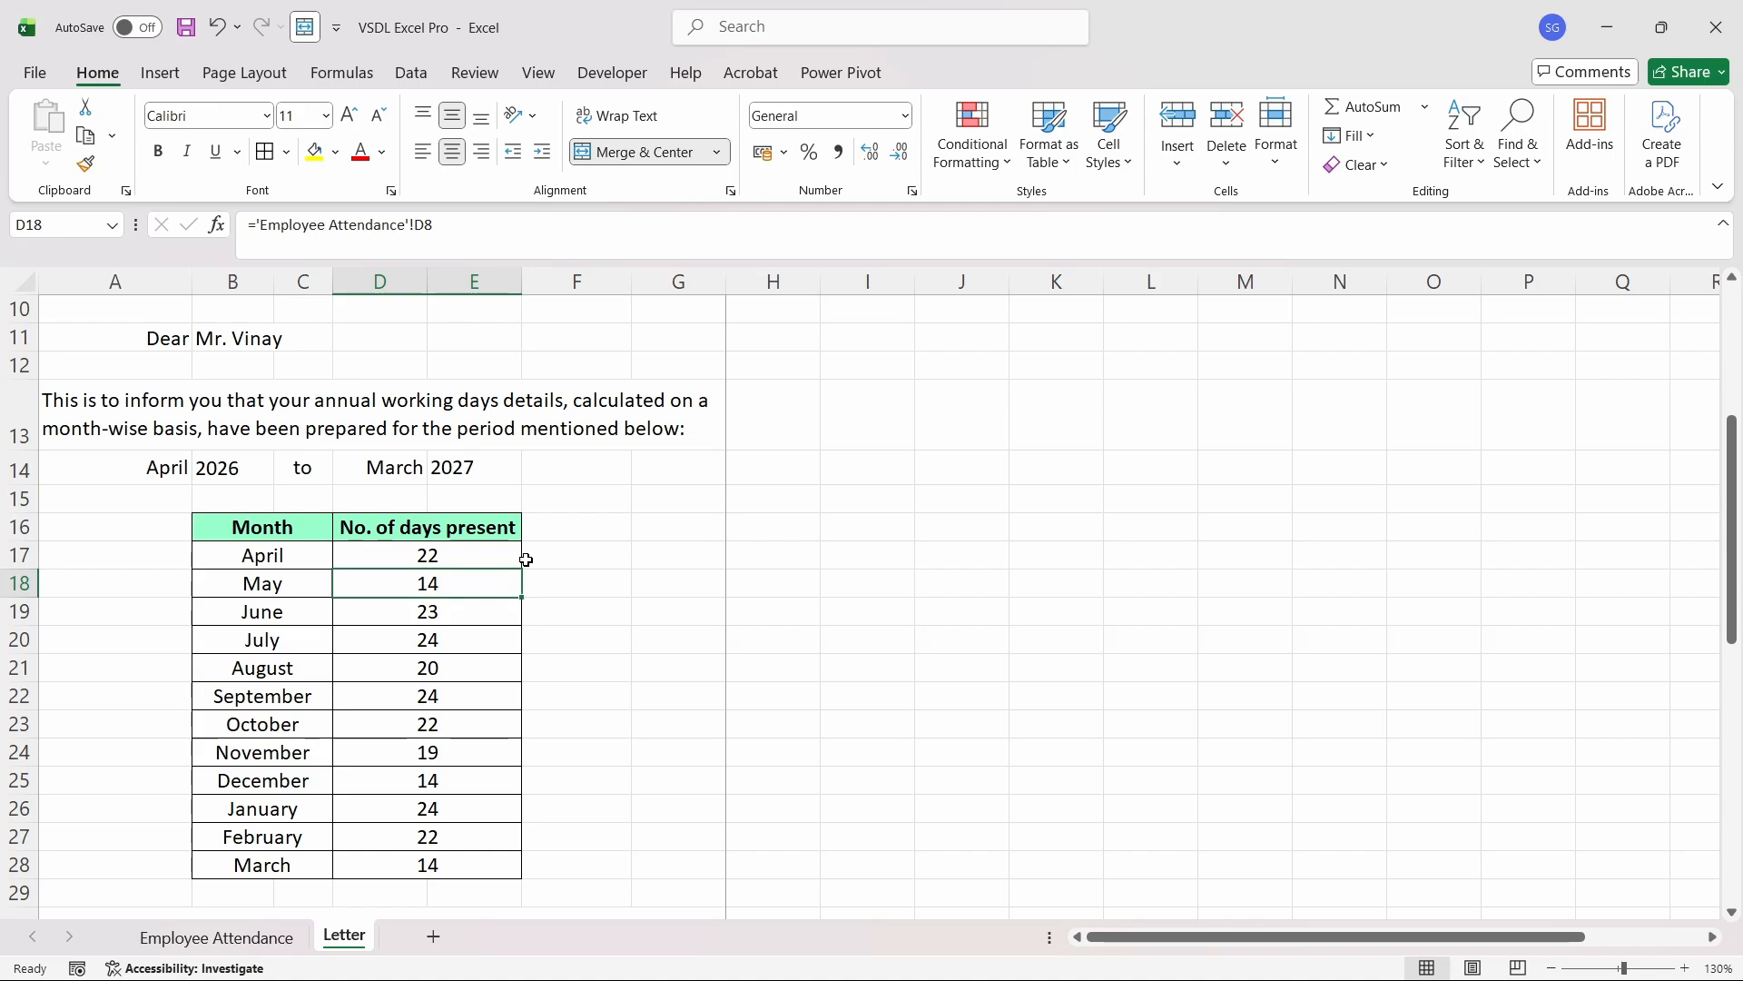
{"action": "key", "text": "ctrl+c"}
{"action": "key", "text": "Down"}
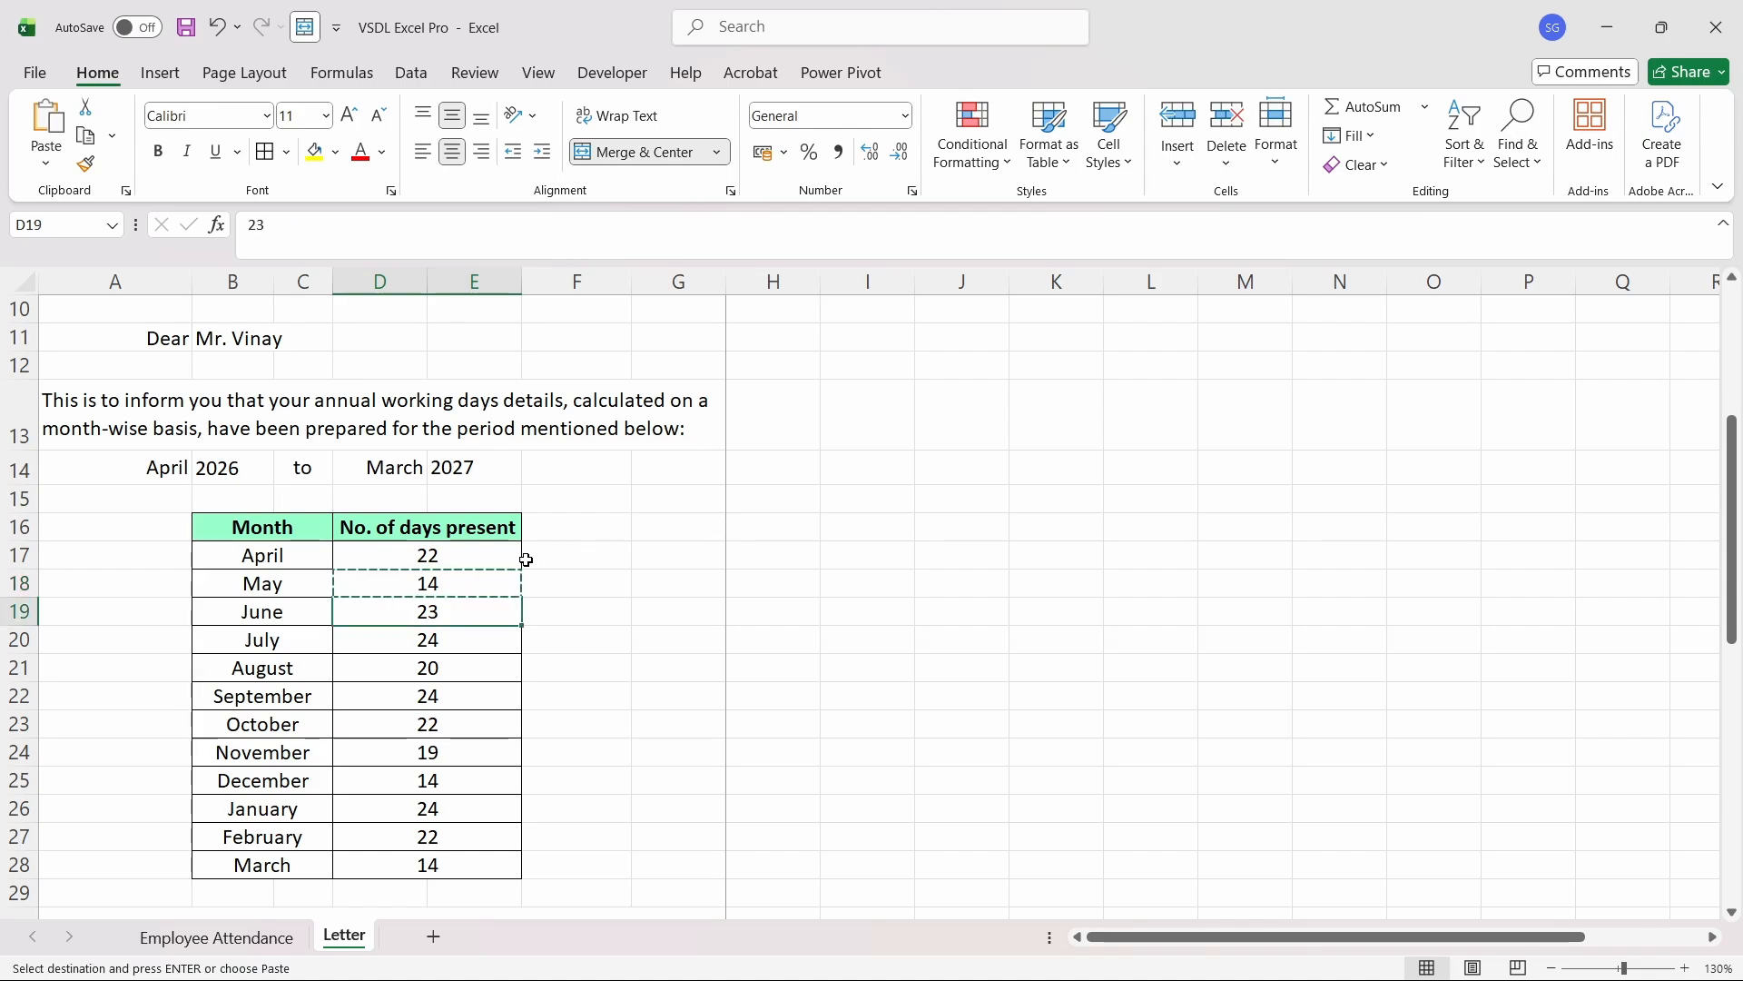
{"action": "key", "text": "shift+Down"}
{"action": "key", "text": "shift+Down"}
{"action": "key", "text": "shift+Down"}
{"action": "key", "text": "shift+Down"}
{"action": "key", "text": "shift+Down"}
{"action": "key", "text": "shift+Down"}
{"action": "key", "text": "shift+Down"}
{"action": "key", "text": "shift+Down"}
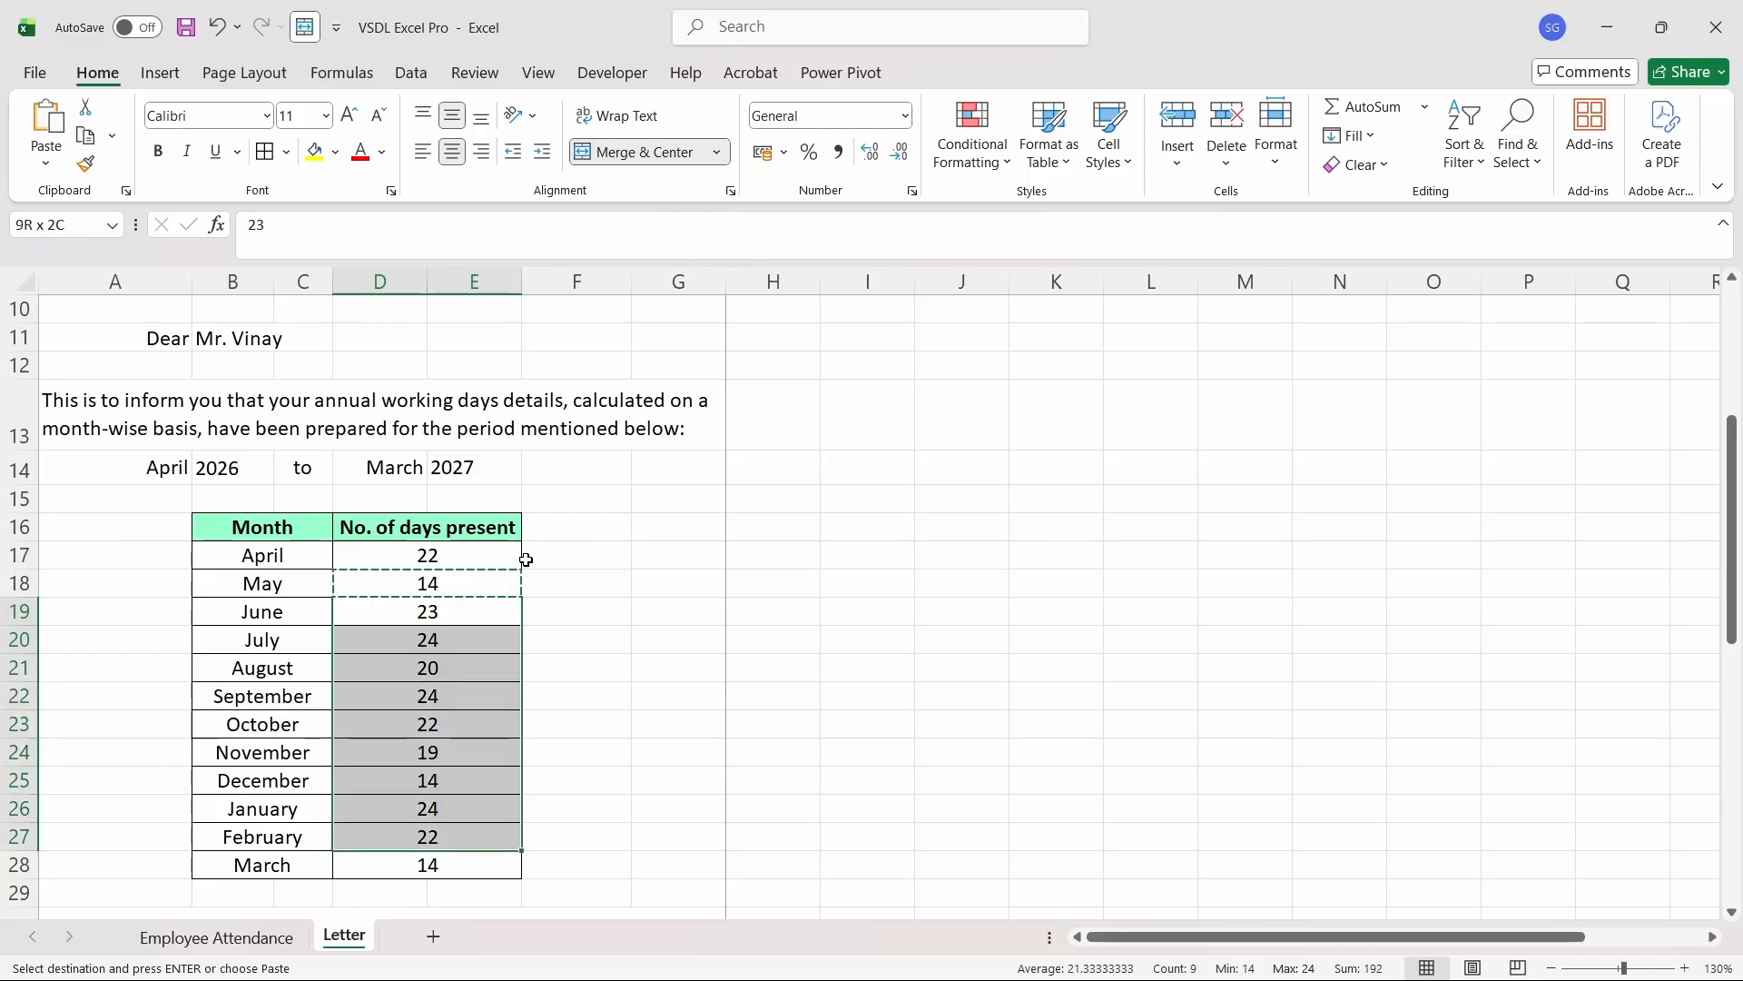
{"action": "key", "text": "shift+Down"}
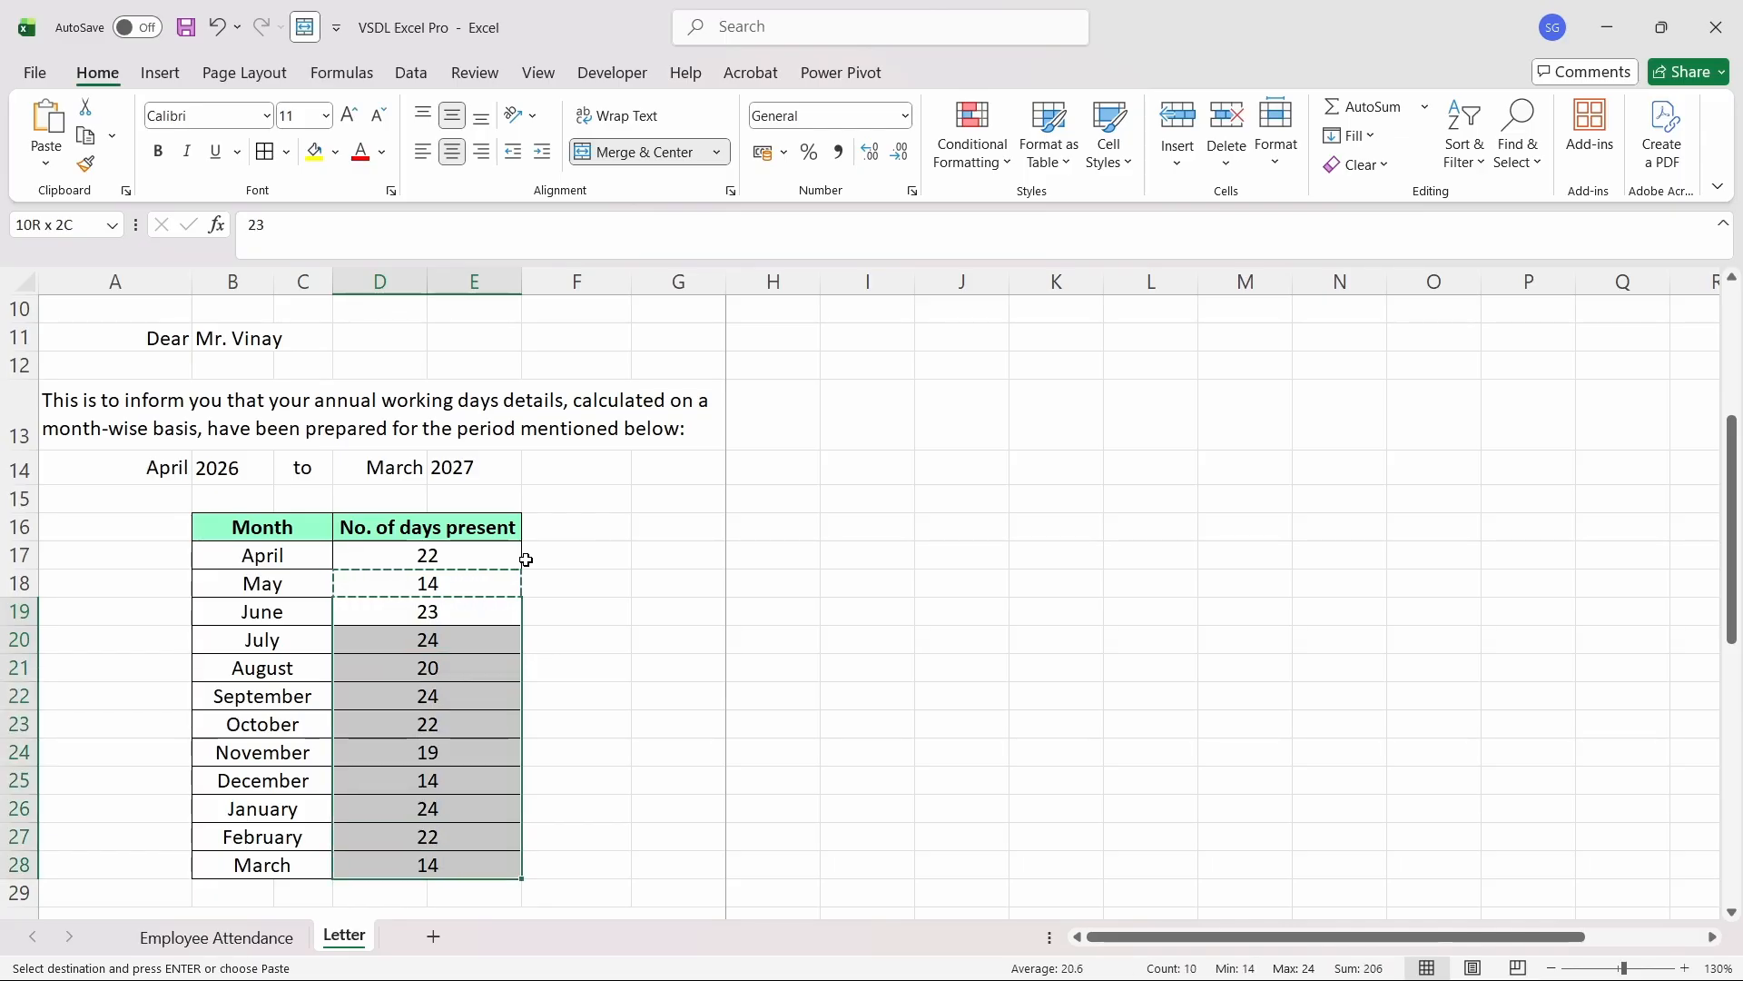
{"action": "key", "text": "ctrl+v"}
{"action": "key", "text": "shift+Up"}
{"action": "key", "text": "shift+Up"}
{"action": "key", "text": "shift+Up"}
{"action": "key", "text": "shift+Up"}
{"action": "key", "text": "shift+Up"}
{"action": "key", "text": "shift+Up"}
{"action": "key", "text": "shift+Up"}
{"action": "key", "text": "shift+Up"}
{"action": "key", "text": "shift+Up"}
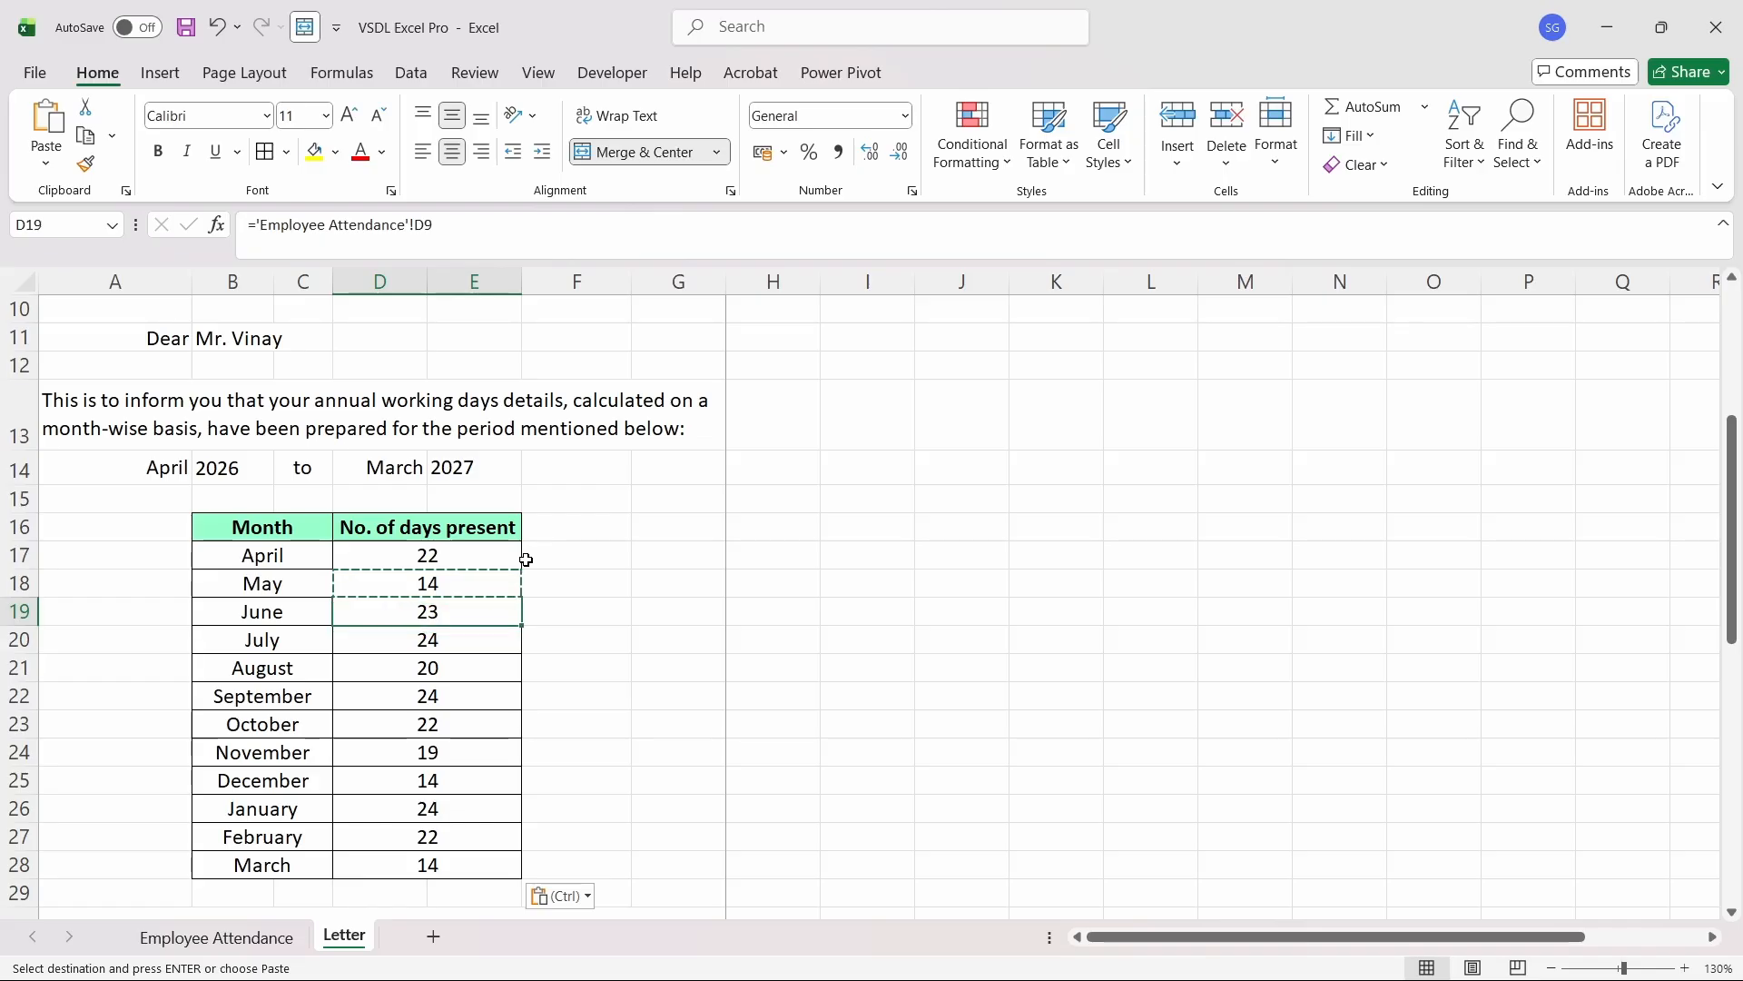
- Set March's days present in D18 of the Employee Attendance sheet to 15 and check the linked March cell in the Letter sheet
{"action": "left_click", "coordinate": [234, 939]}
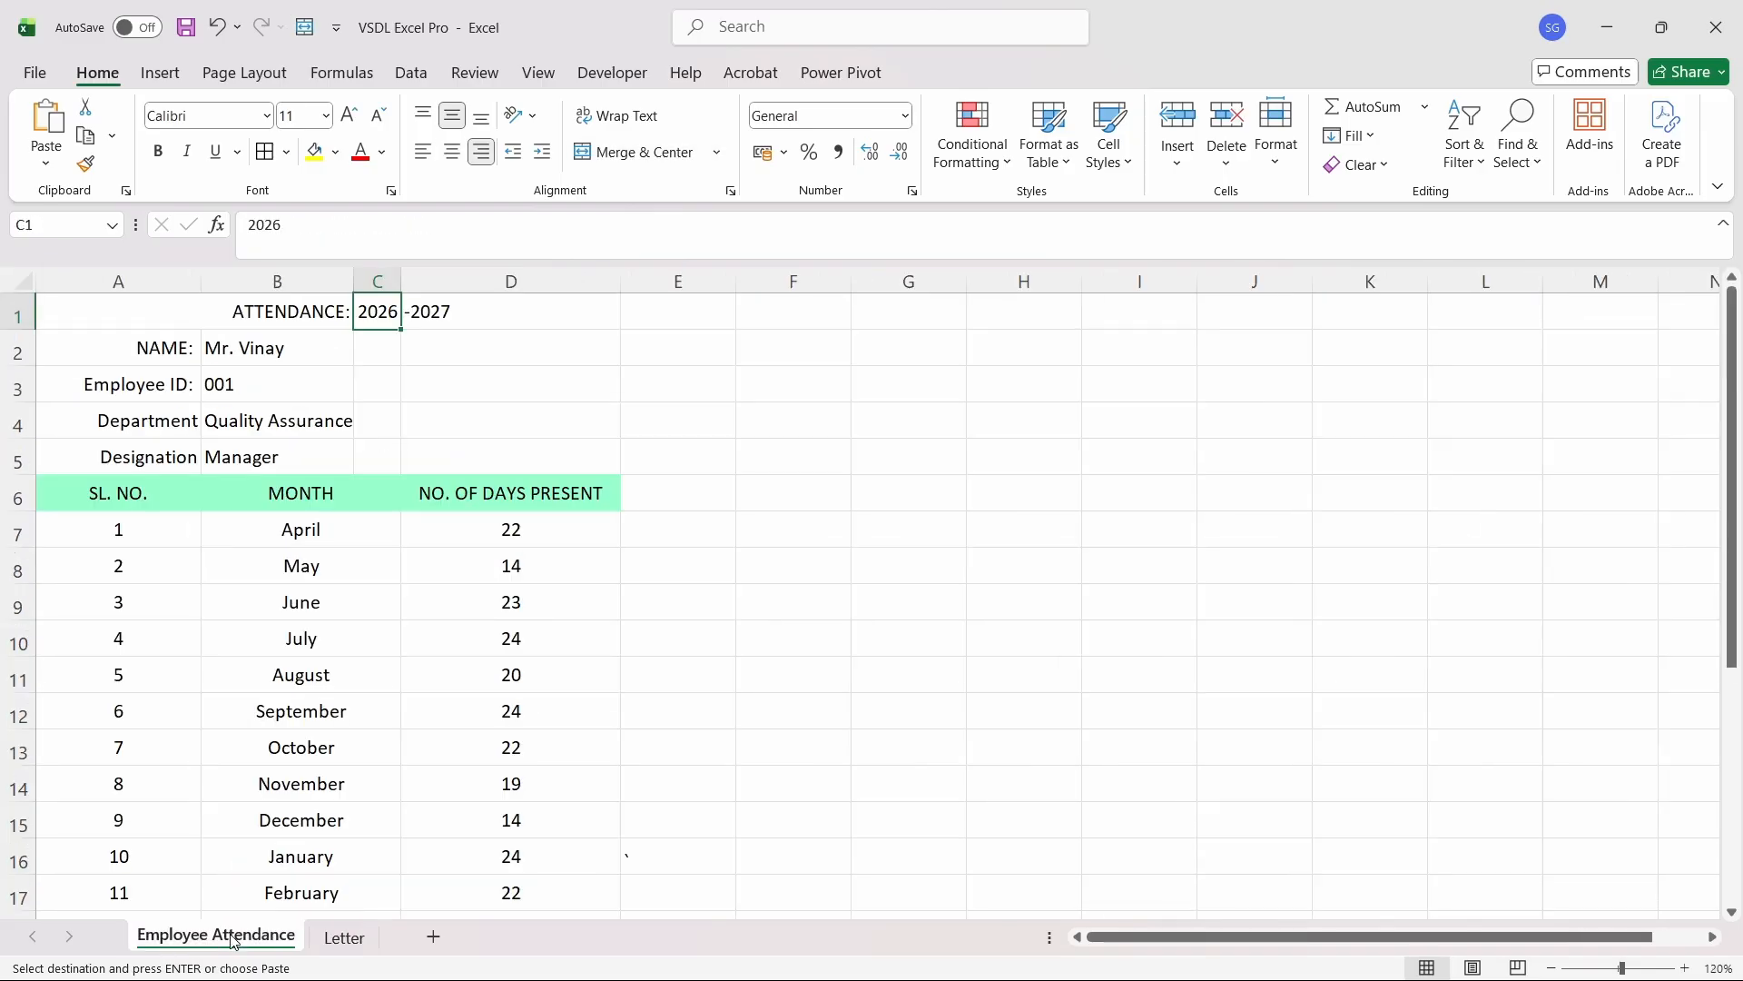
{"action": "left_click", "coordinate": [344, 937]}
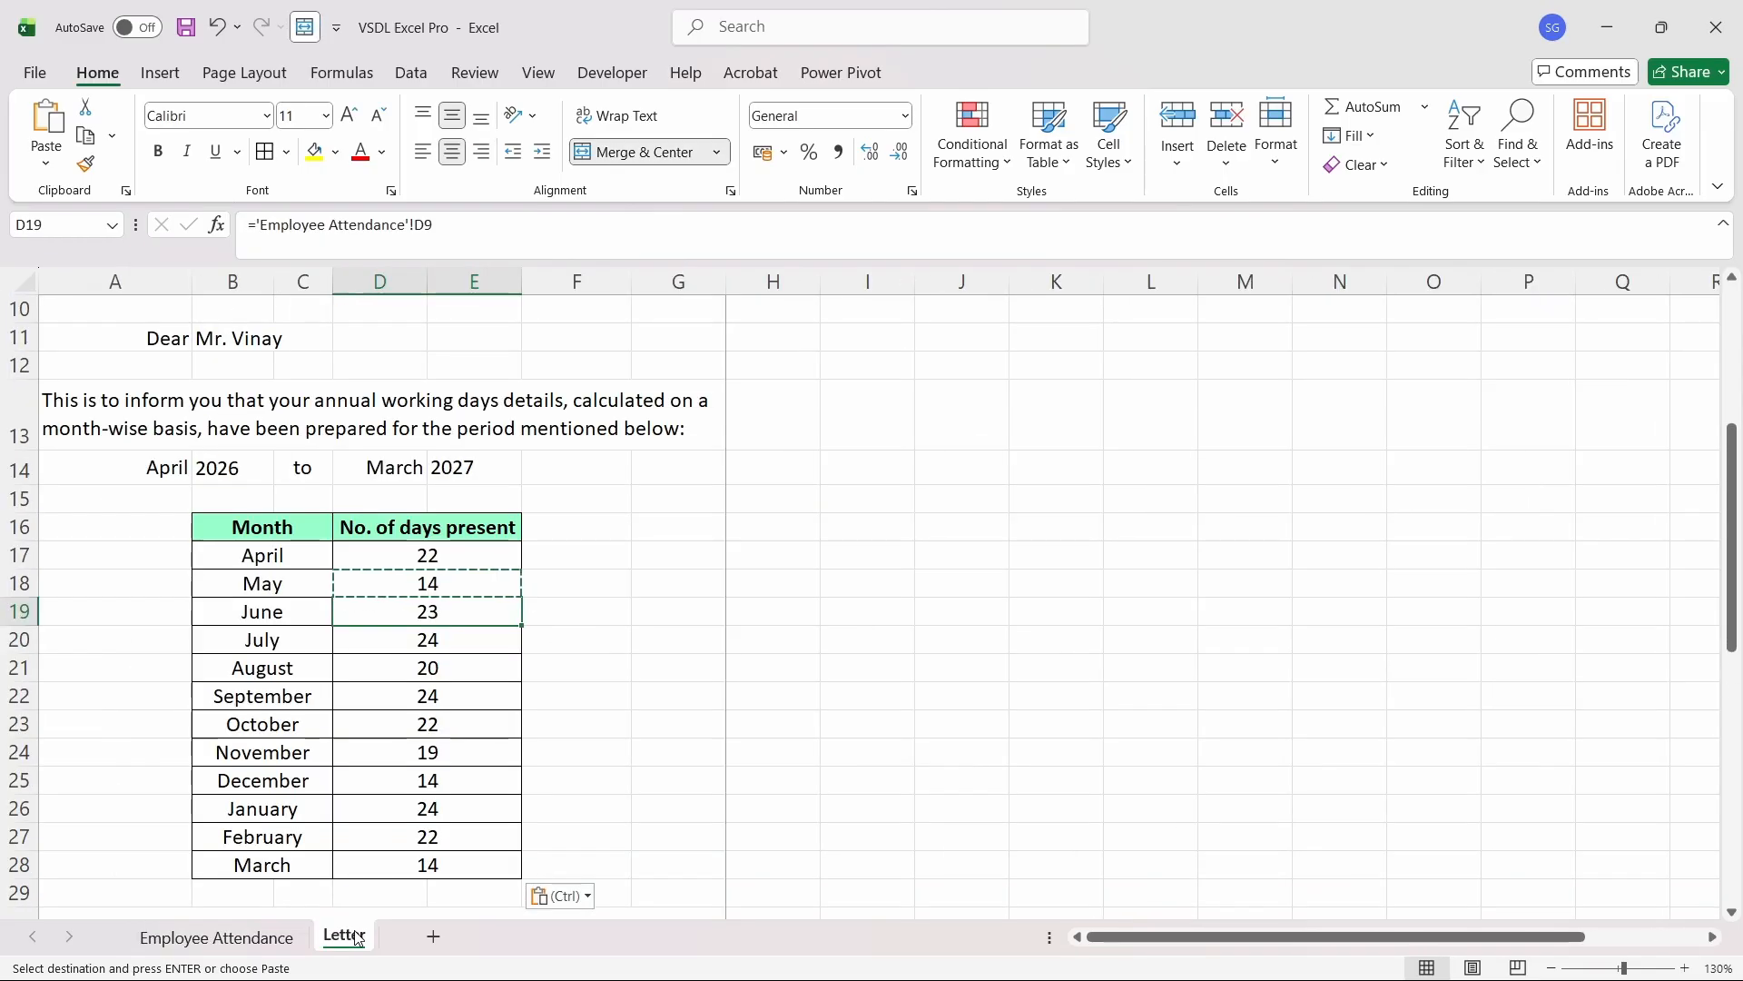
{"action": "left_click", "coordinate": [216, 938]}
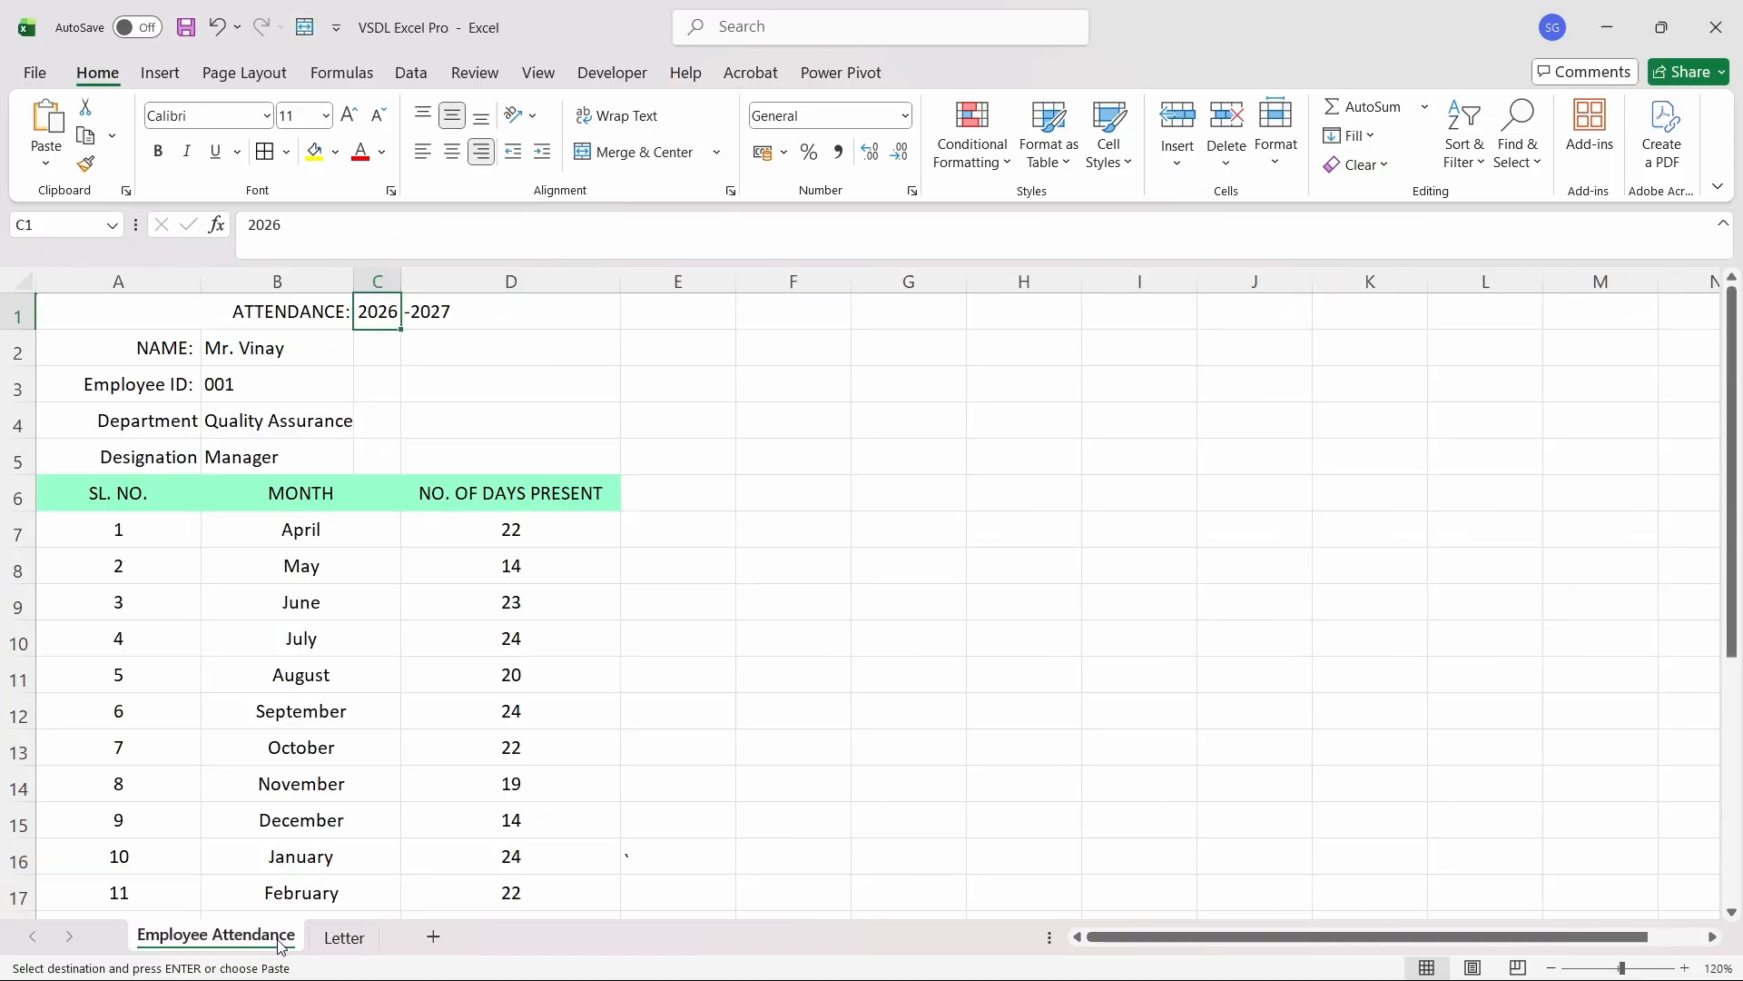
{"action": "left_click", "coordinate": [491, 849]}
{"action": "key", "text": "Down"}
{"action": "key", "text": "Down"}
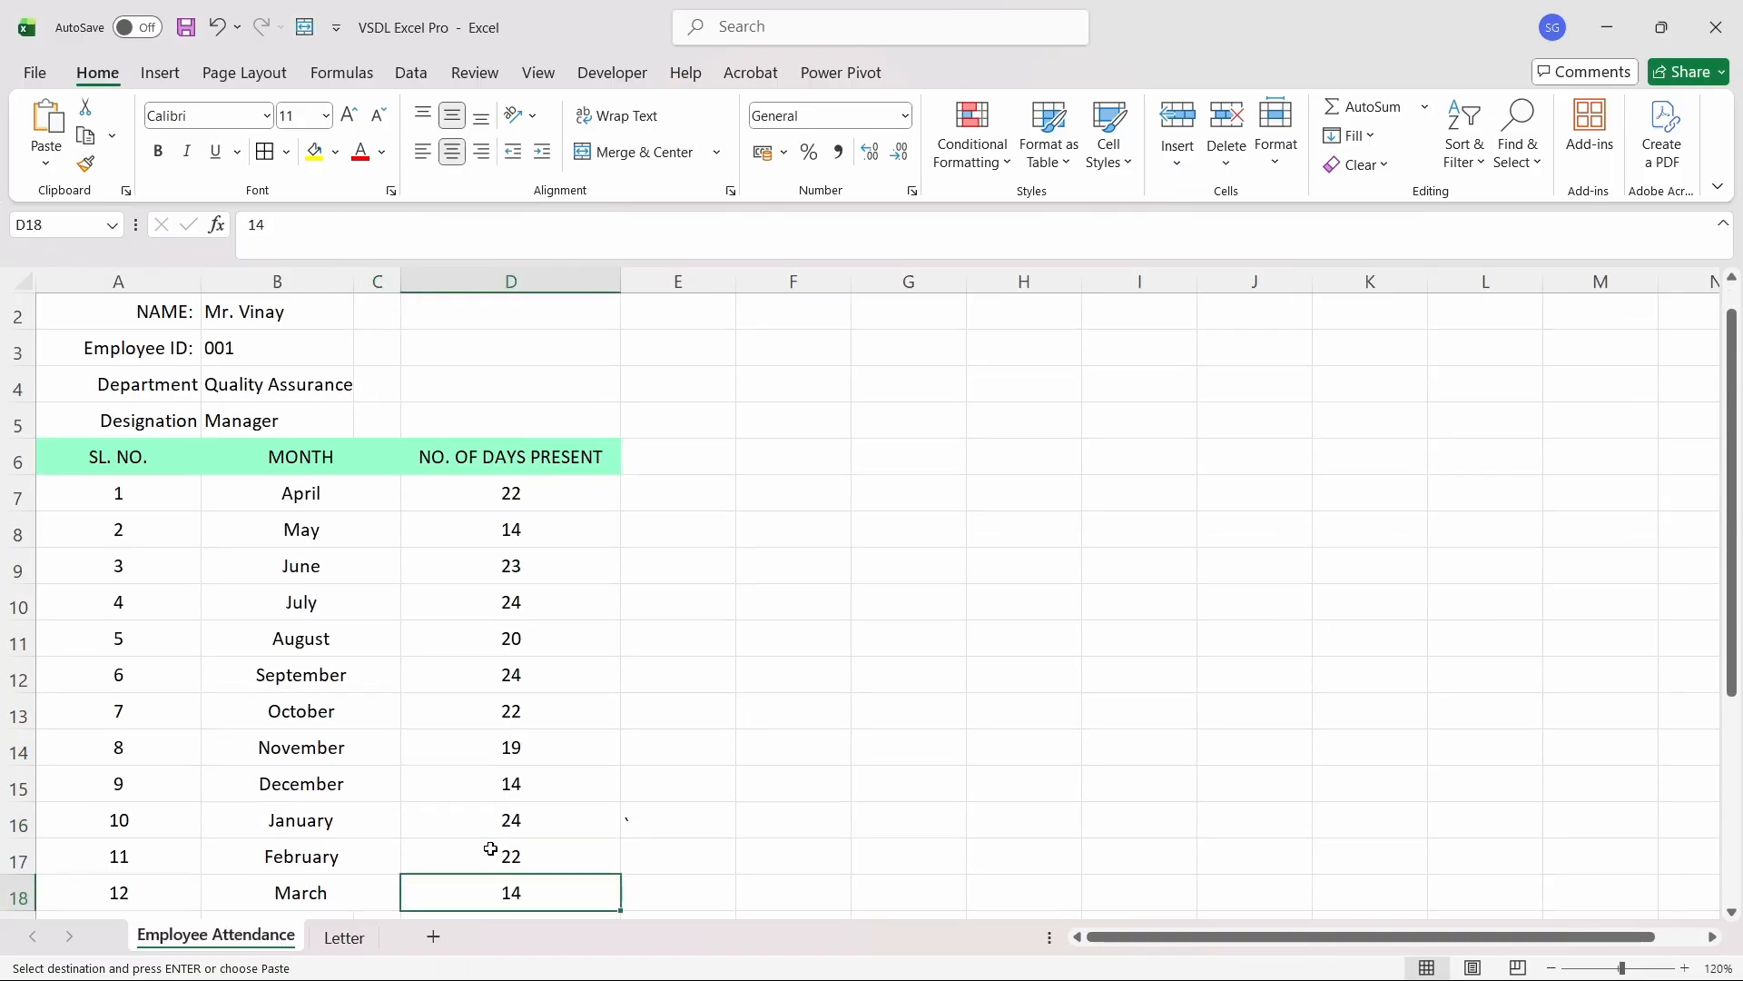
{"action": "type", "text": "15"}
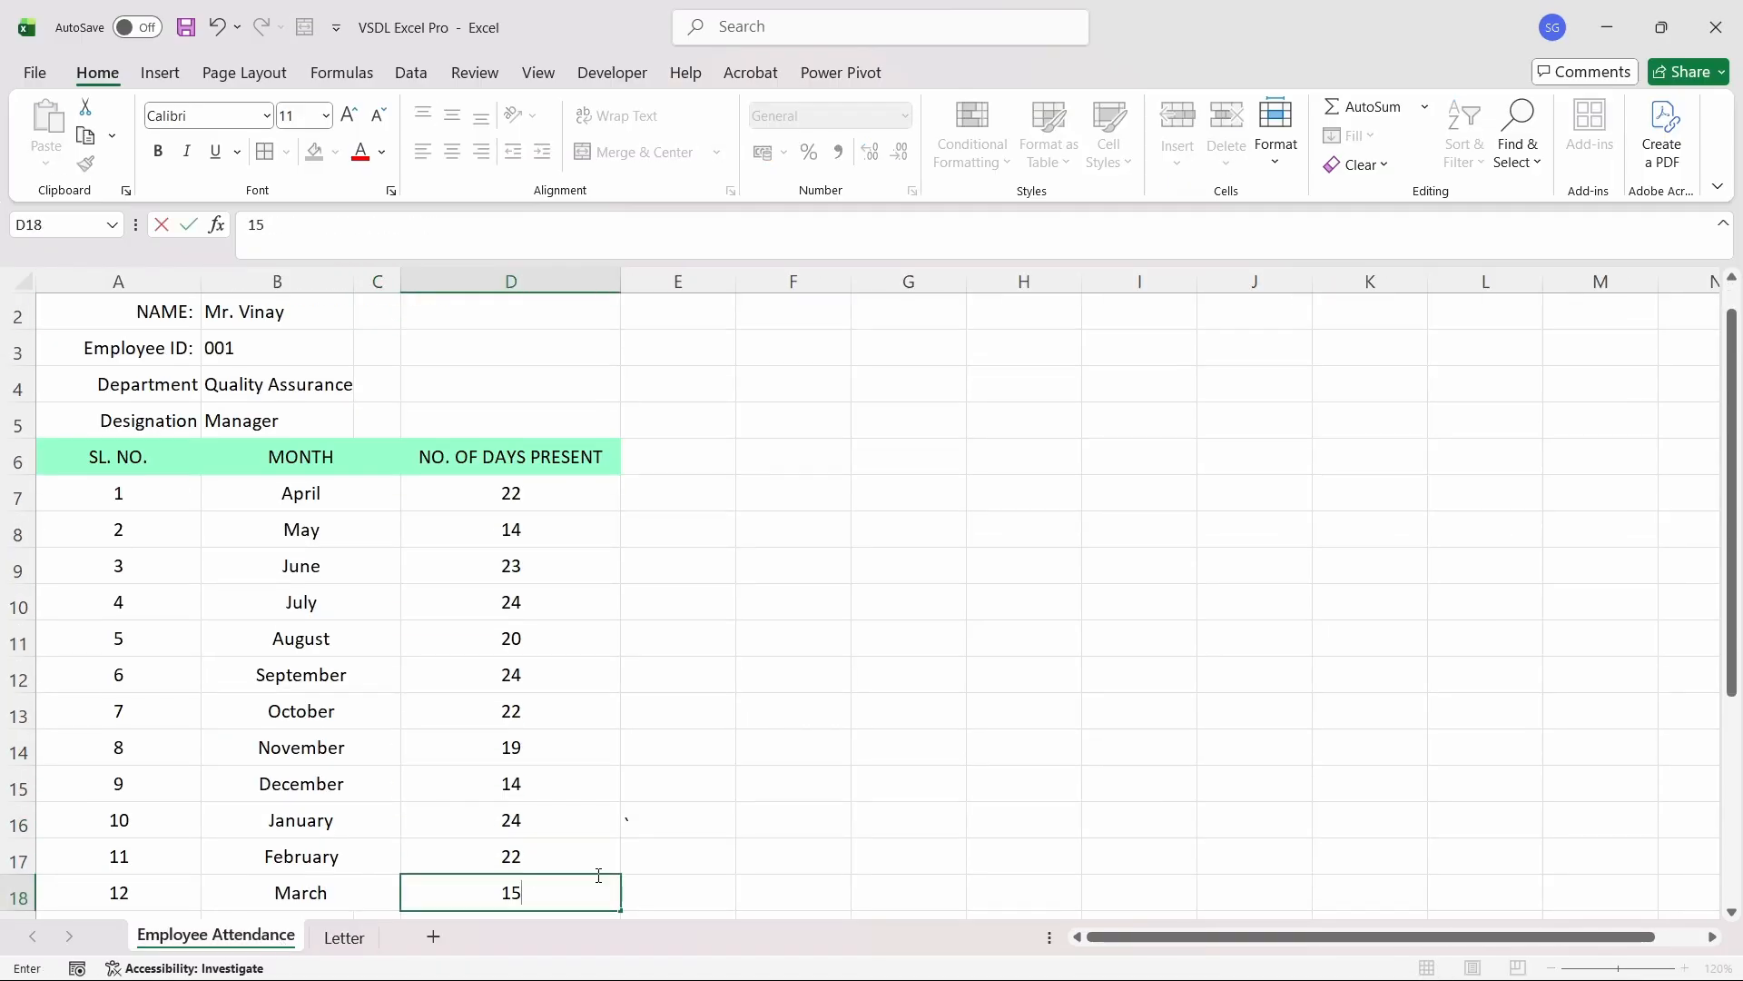
{"action": "key", "text": "Return"}
{"action": "left_click", "coordinate": [349, 937]}
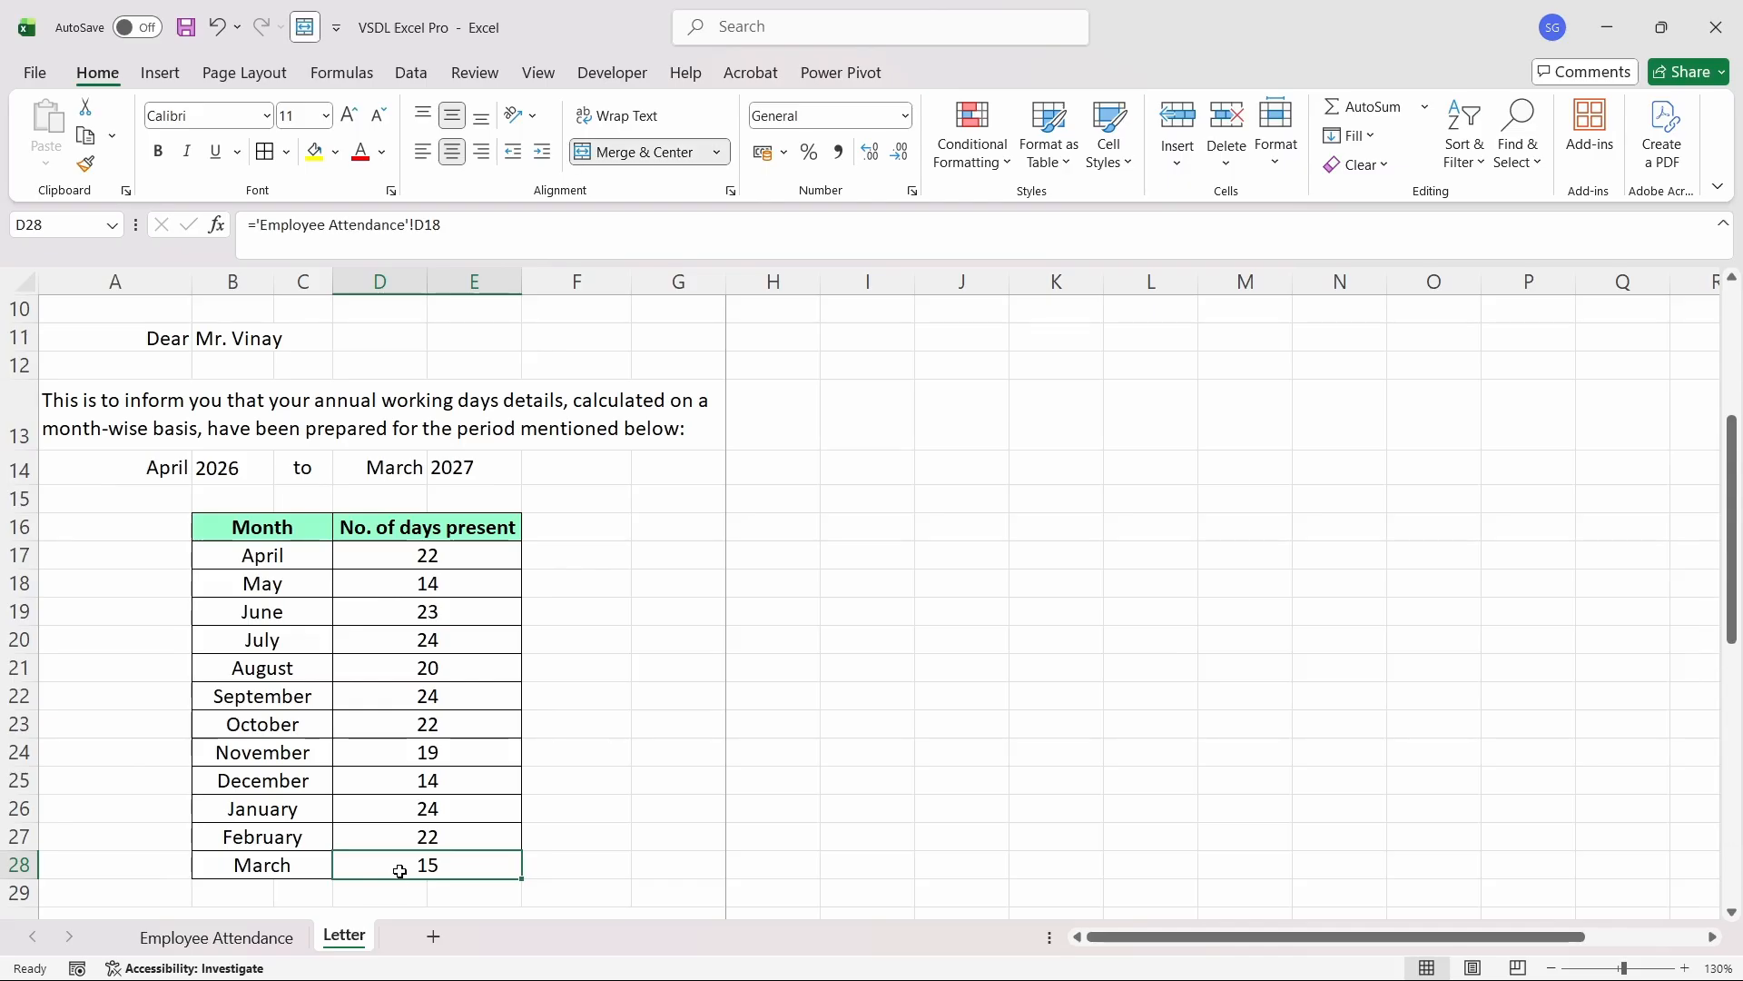
- Review the letter from the paragraphs below the attendance table down to the signatory area, ending back at row 1
{"action": "key", "text": "Down"}
{"action": "key", "text": "Down"}
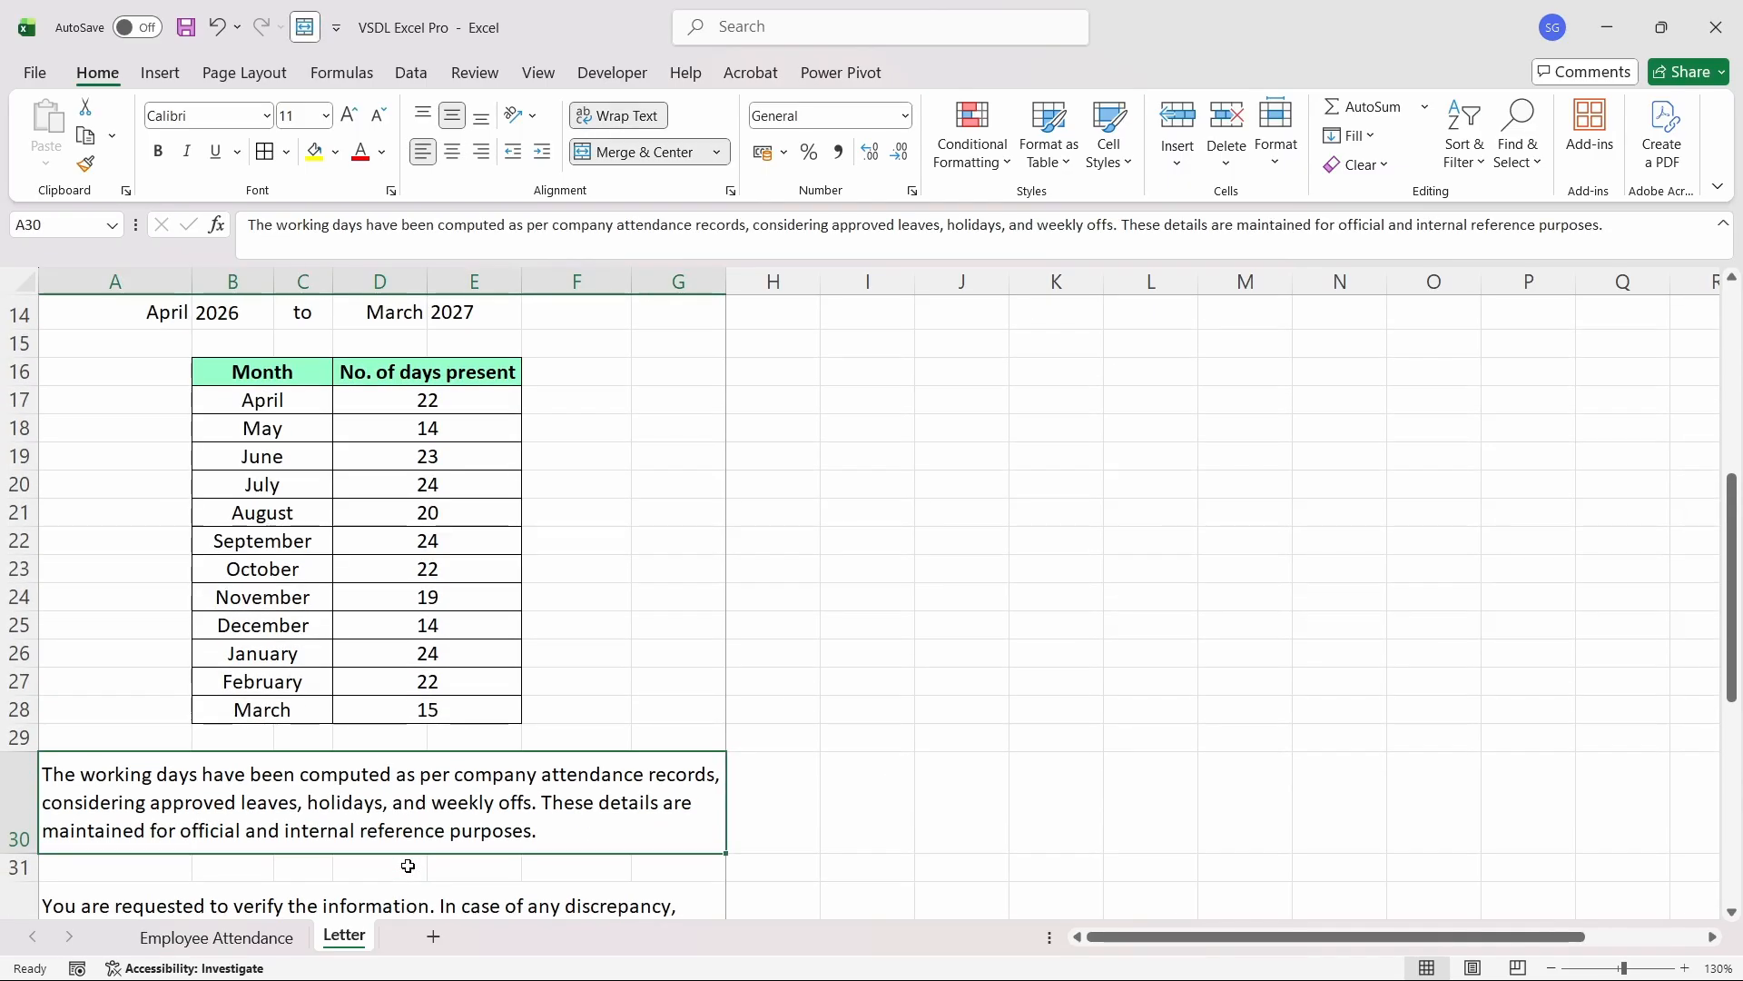
{"action": "left_click", "coordinate": [408, 866]}
{"action": "key", "text": "Down"}
{"action": "key", "text": "Down"}
{"action": "key", "text": "Down"}
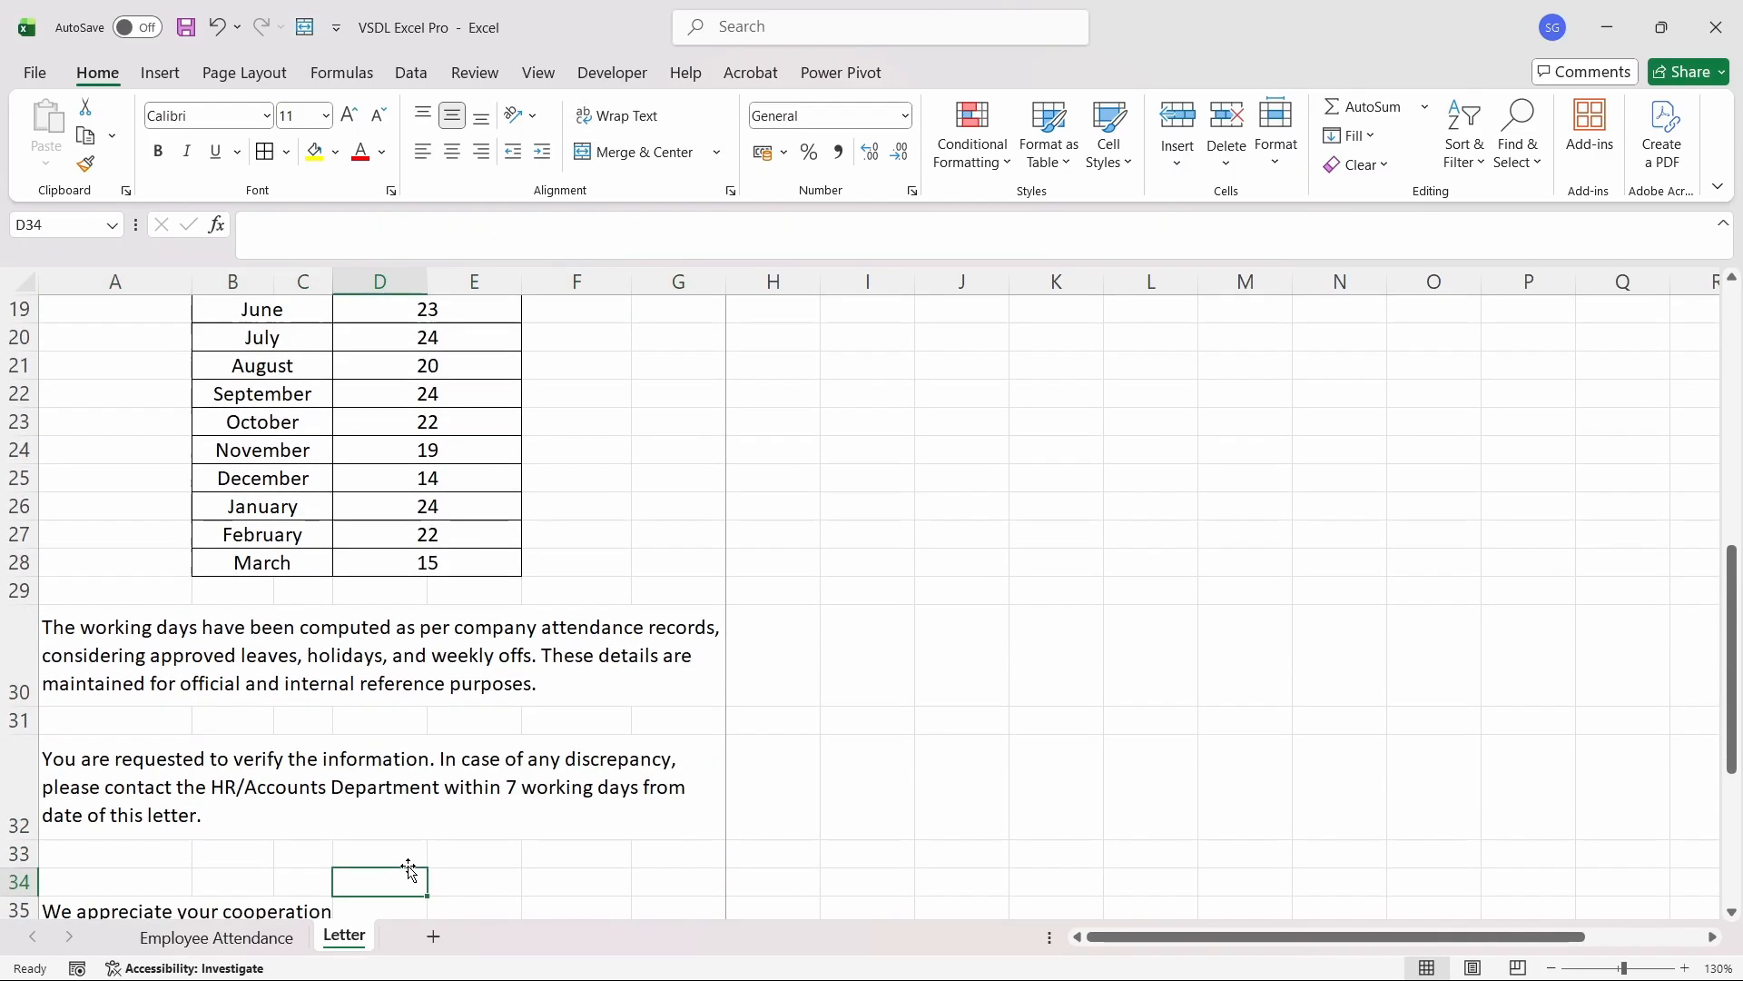
{"action": "key", "text": "Up"}
{"action": "key", "text": "Up"}
{"action": "key", "text": "Up"}
{"action": "key", "text": "Down"}
{"action": "key", "text": "Down"}
{"action": "key", "text": "Down"}
{"action": "key", "text": "Down"}
{"action": "key", "text": "Down"}
{"action": "key", "text": "Down"}
{"action": "key", "text": "Down"}
{"action": "key", "text": "Down"}
{"action": "key", "text": "Down"}
{"action": "key", "text": "Down"}
{"action": "key", "text": "Down"}
{"action": "key", "text": "Down"}
{"action": "key", "text": "Down"}
{"action": "key", "text": "Down"}
{"action": "key", "text": "Down"}
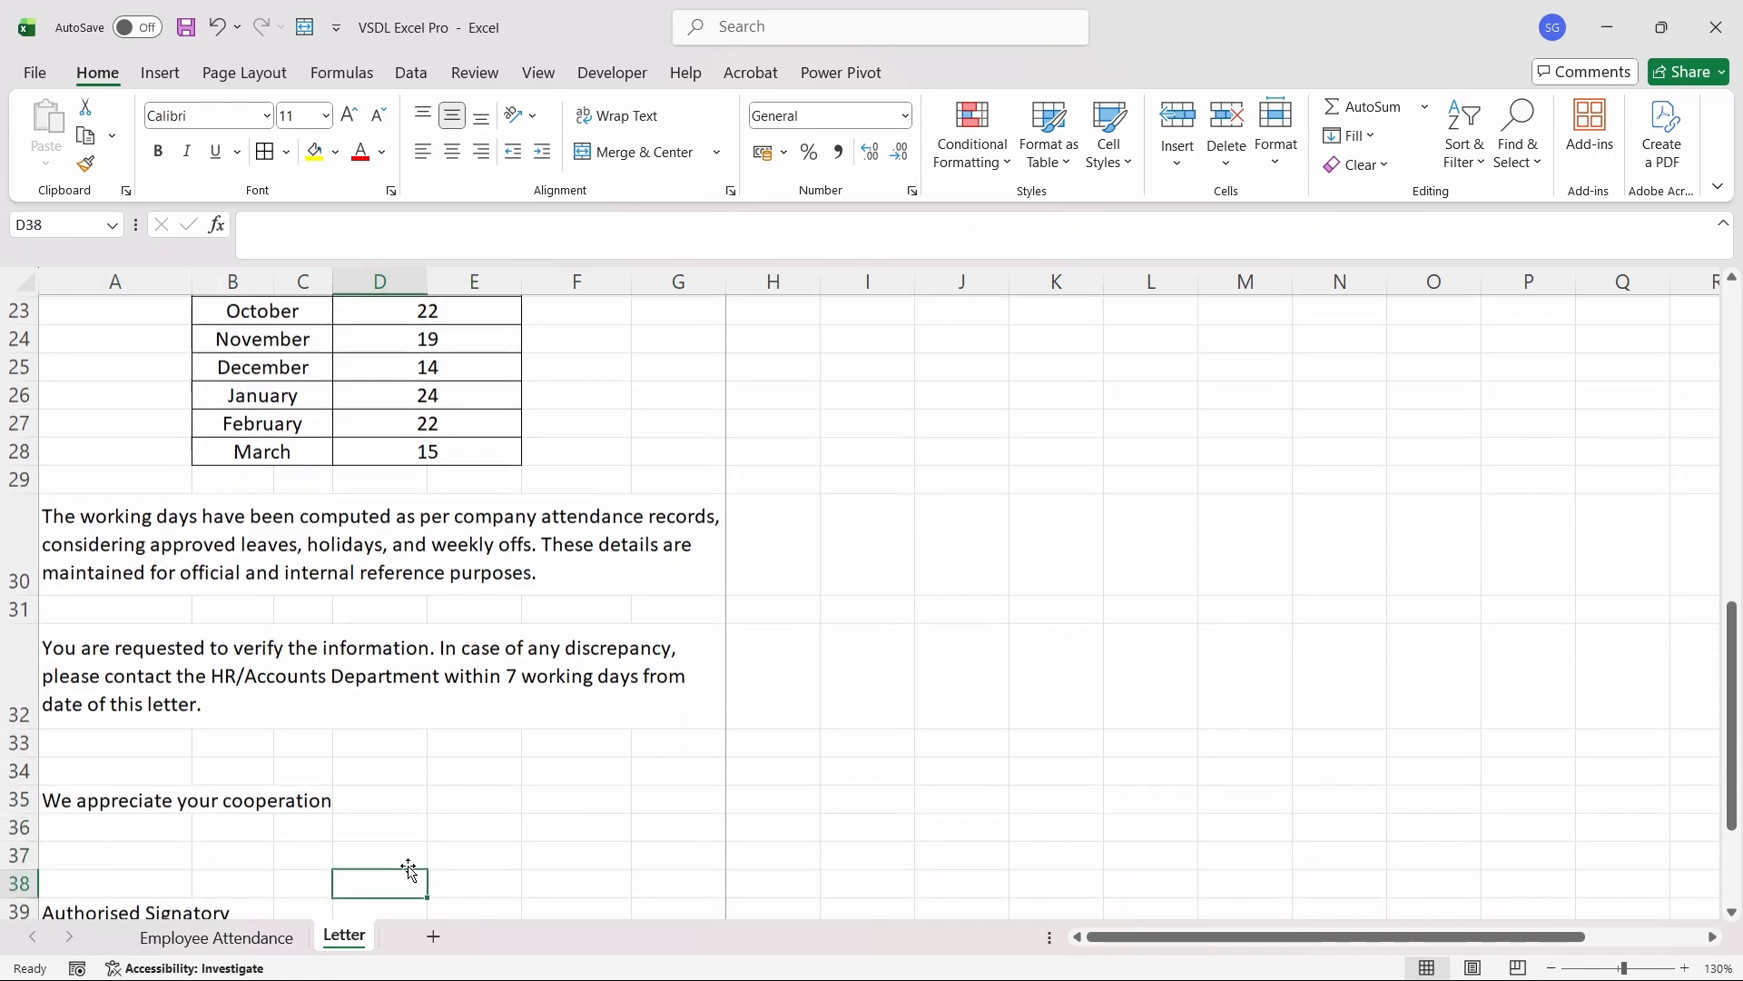
{"action": "key", "text": "Up"}
{"action": "key", "text": "Up"}
{"action": "key", "text": "Up"}
{"action": "key", "text": "Up"}
{"action": "key", "text": "Up"}
{"action": "key", "text": "Up"}
{"action": "key", "text": "Up"}
{"action": "key", "text": "Up"}
{"action": "key", "text": "Up"}
{"action": "key", "text": "Up"}
{"action": "key", "text": "Up"}
{"action": "key", "text": "Up"}
{"action": "key", "text": "Up"}
{"action": "key", "text": "Up"}
{"action": "key", "text": "Up"}
{"action": "key", "text": "Up"}
{"action": "key", "text": "Up"}
{"action": "key", "text": "Up"}
{"action": "key", "text": "Up"}
{"action": "key", "text": "Up"}
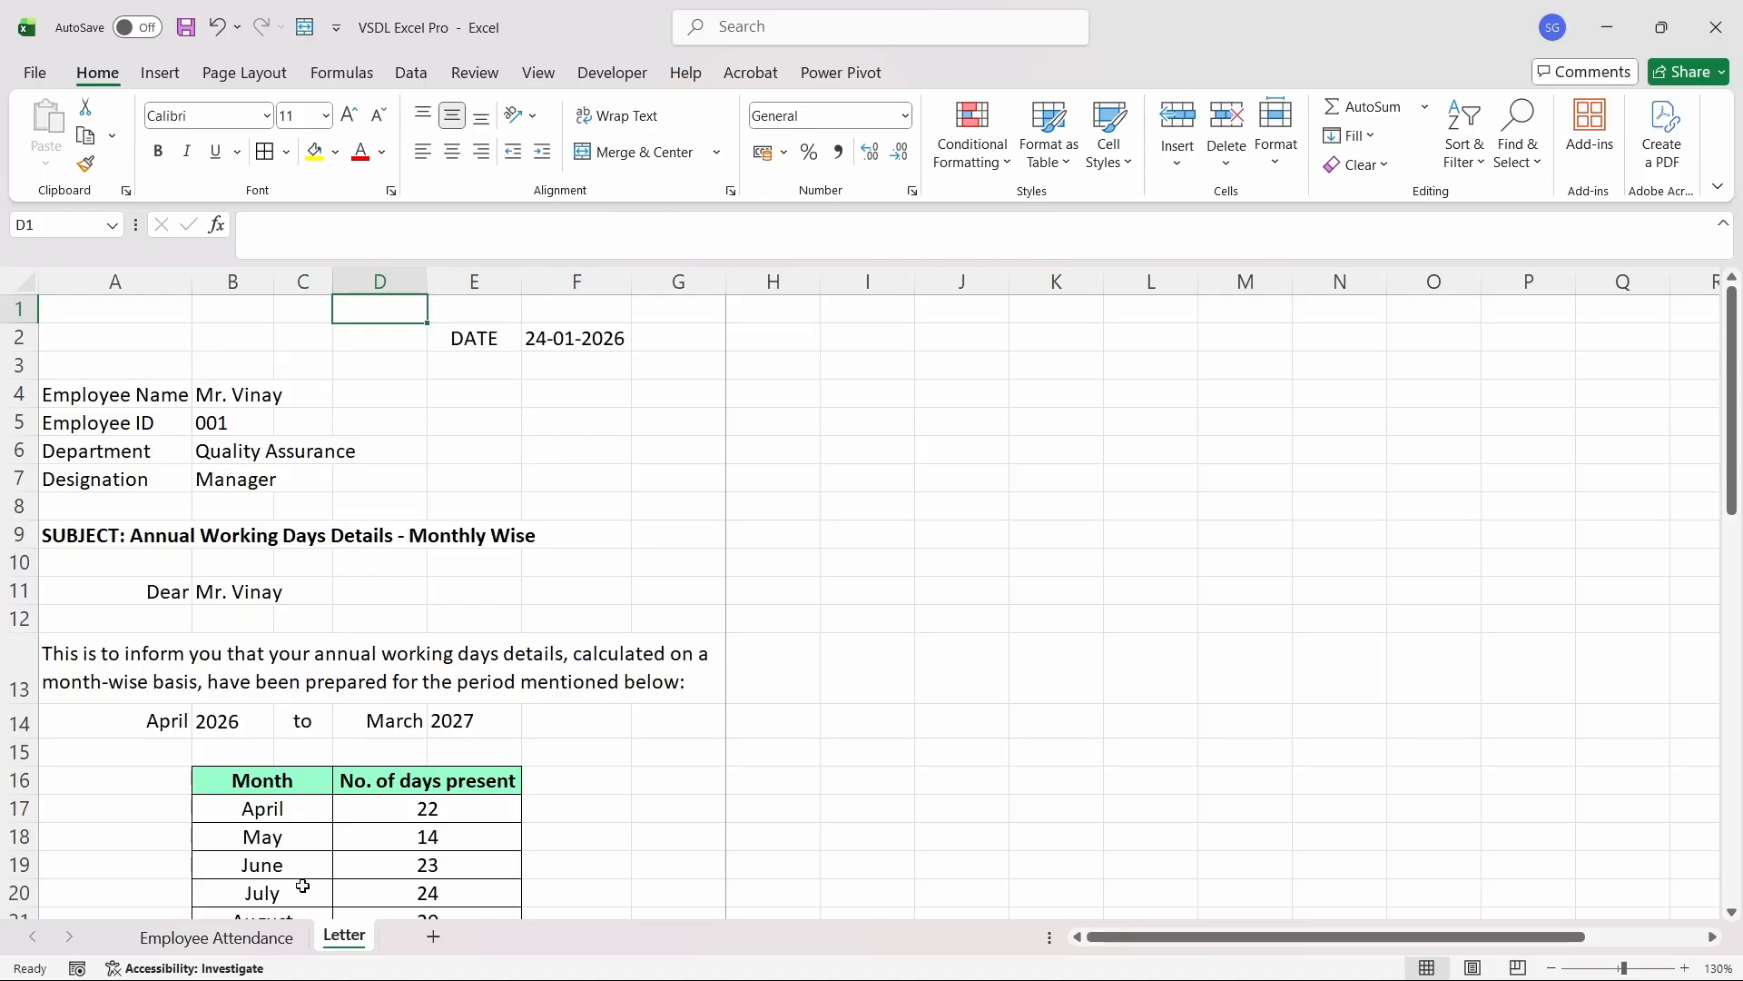
- Check the letter's page layout in the print preview and return to the worksheet
{"action": "left_click", "coordinate": [43, 77]}
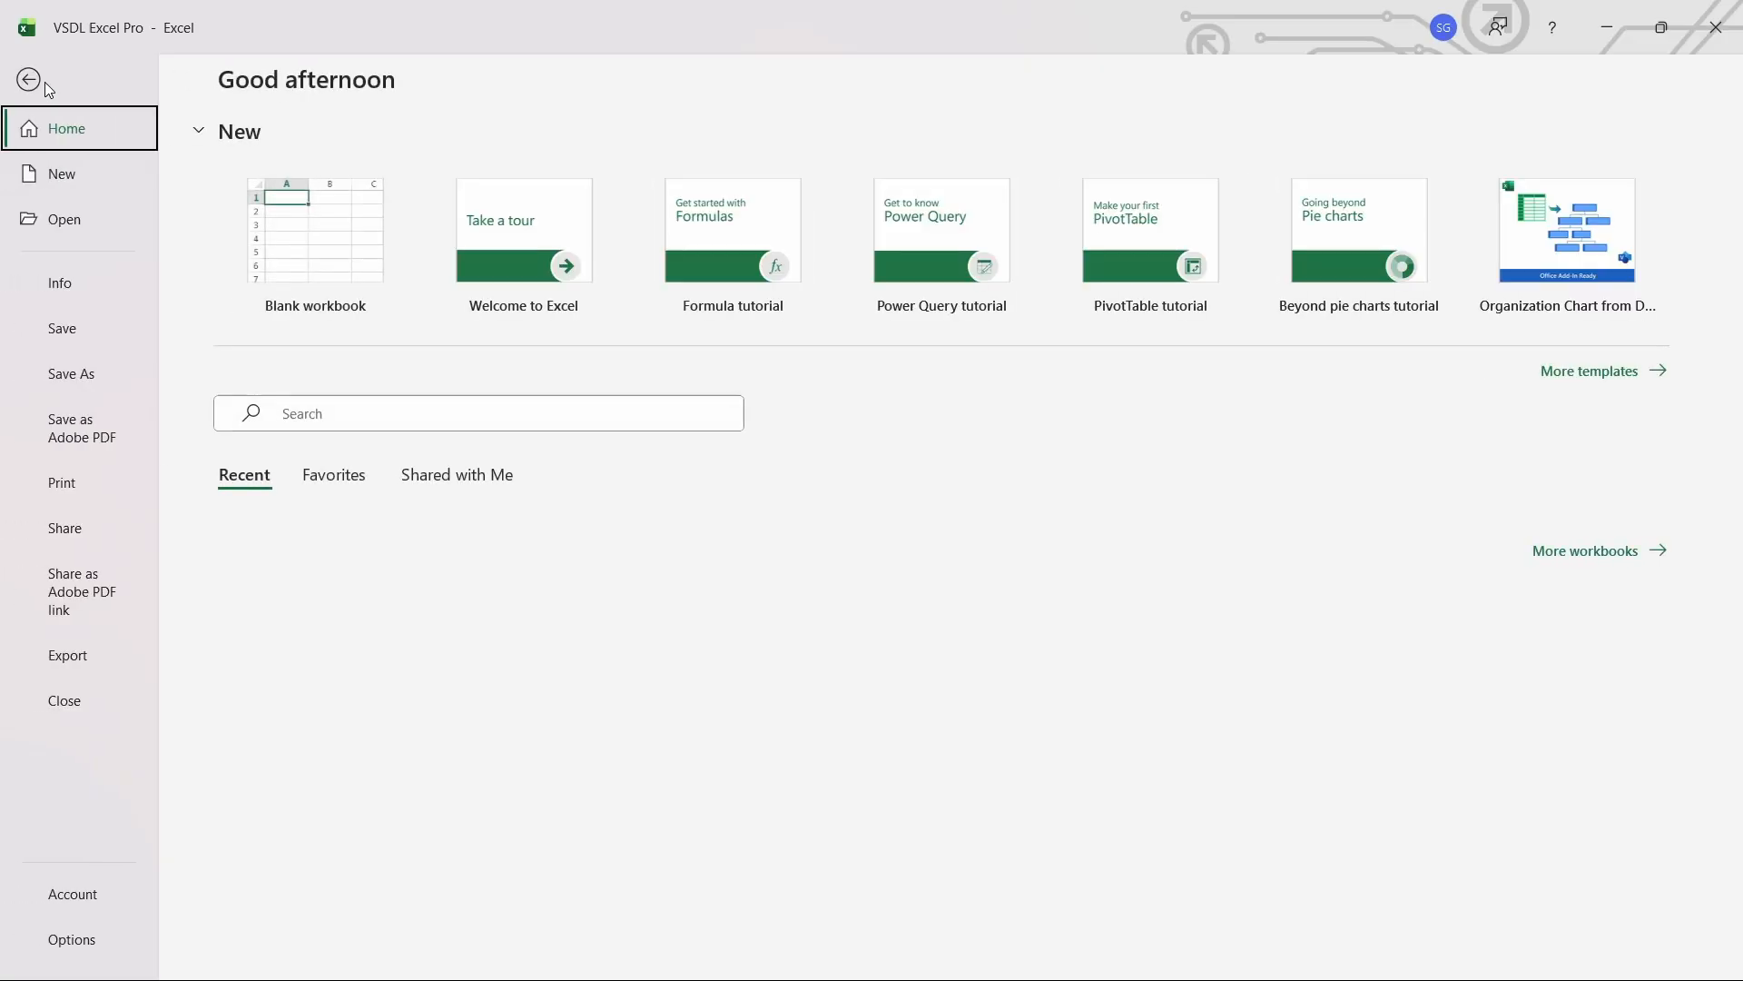
{"action": "left_click", "coordinate": [68, 483]}
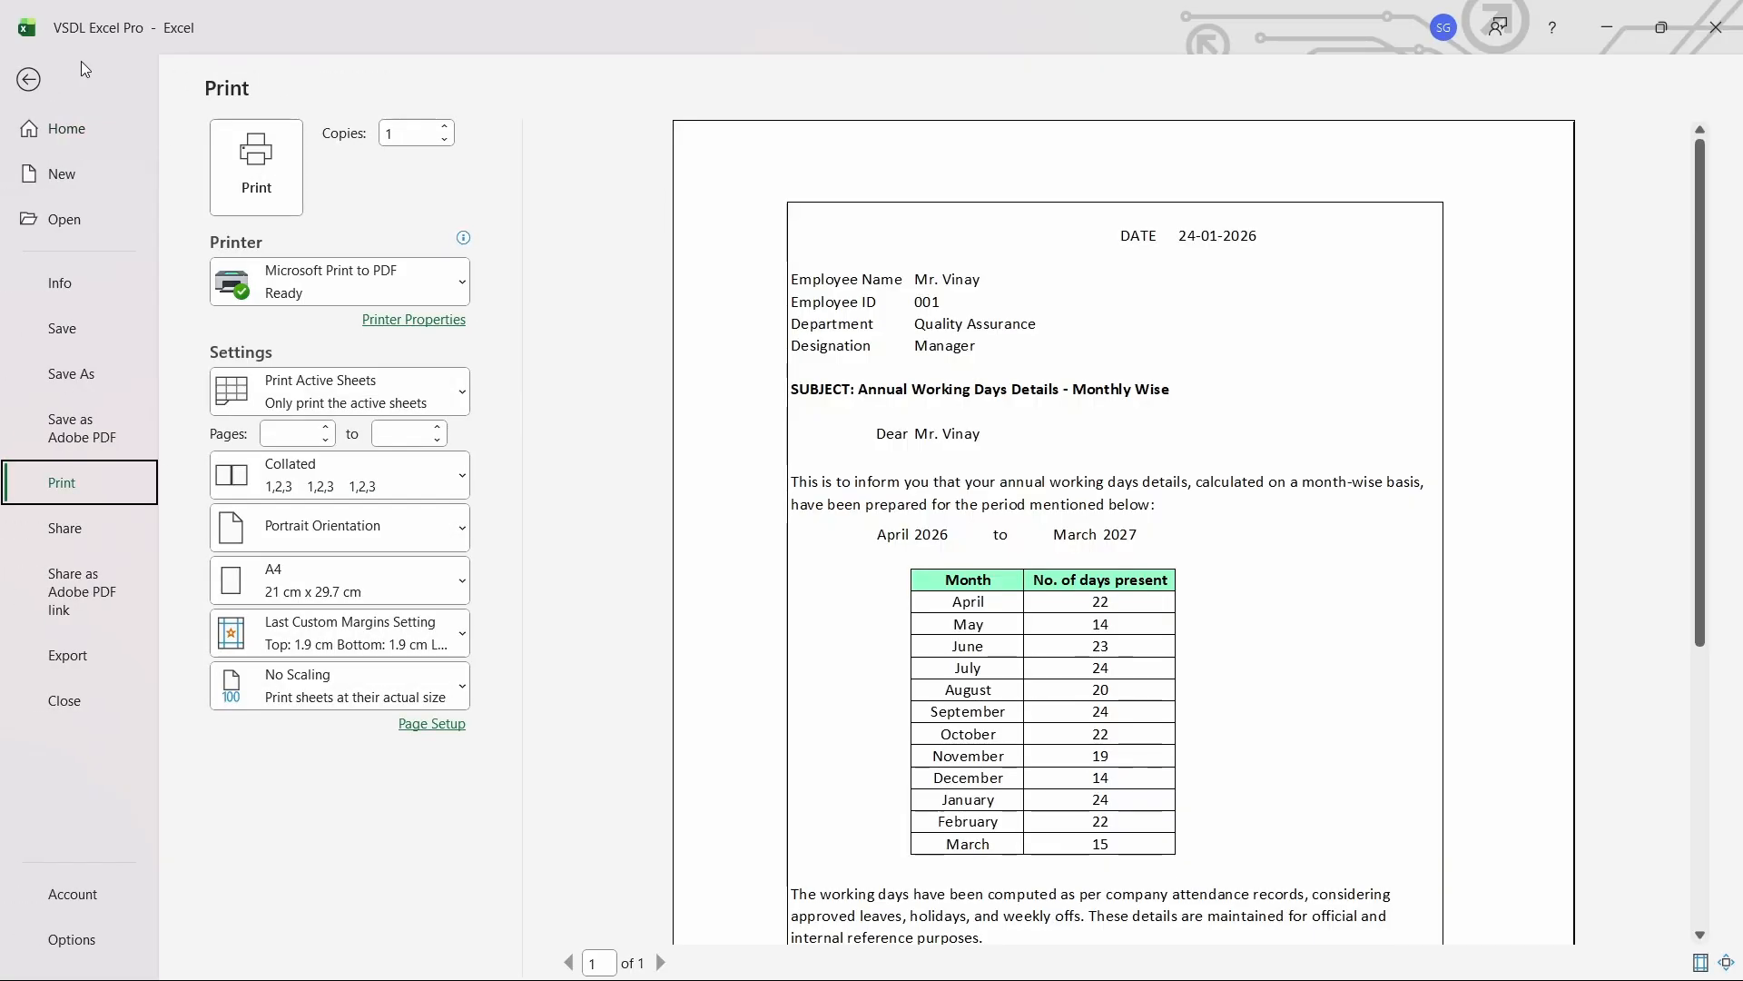
{"action": "left_click", "coordinate": [30, 83]}
- Switch the Letter sheet from Page Break Preview to Normal view and select the employee name cell B4
{"action": "left_click", "coordinate": [116, 361]}
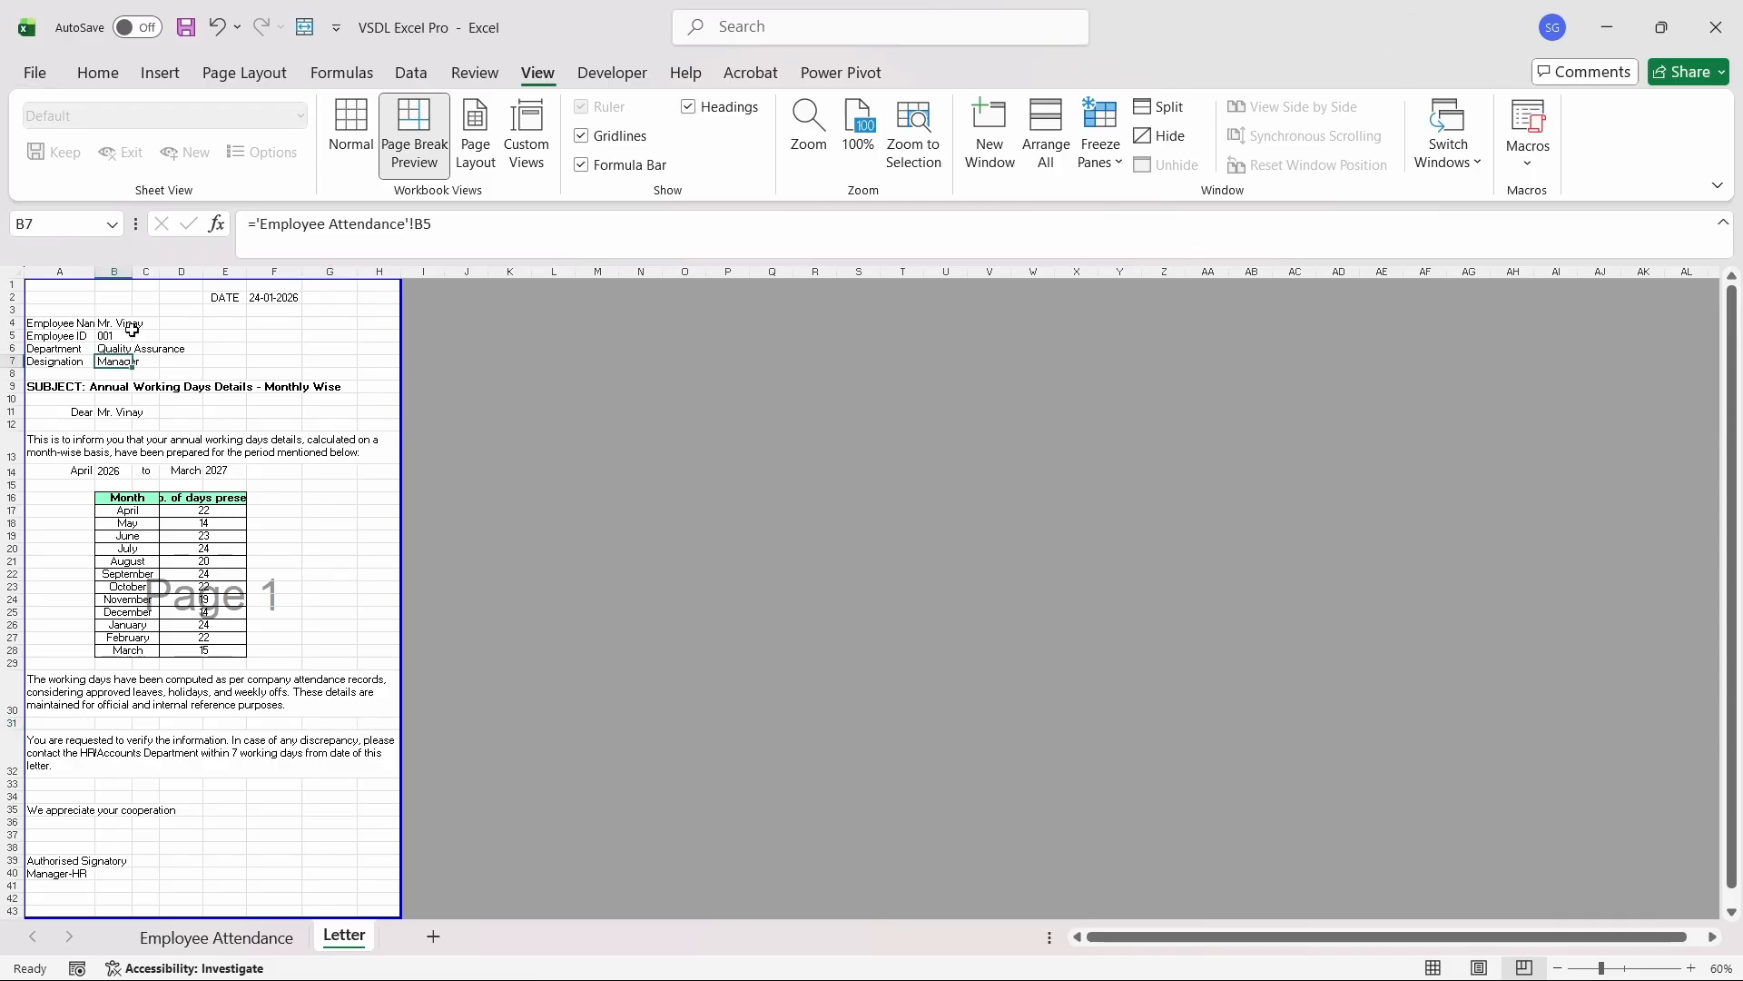
{"action": "left_click", "coordinate": [351, 132]}
{"action": "key", "text": "Up"}
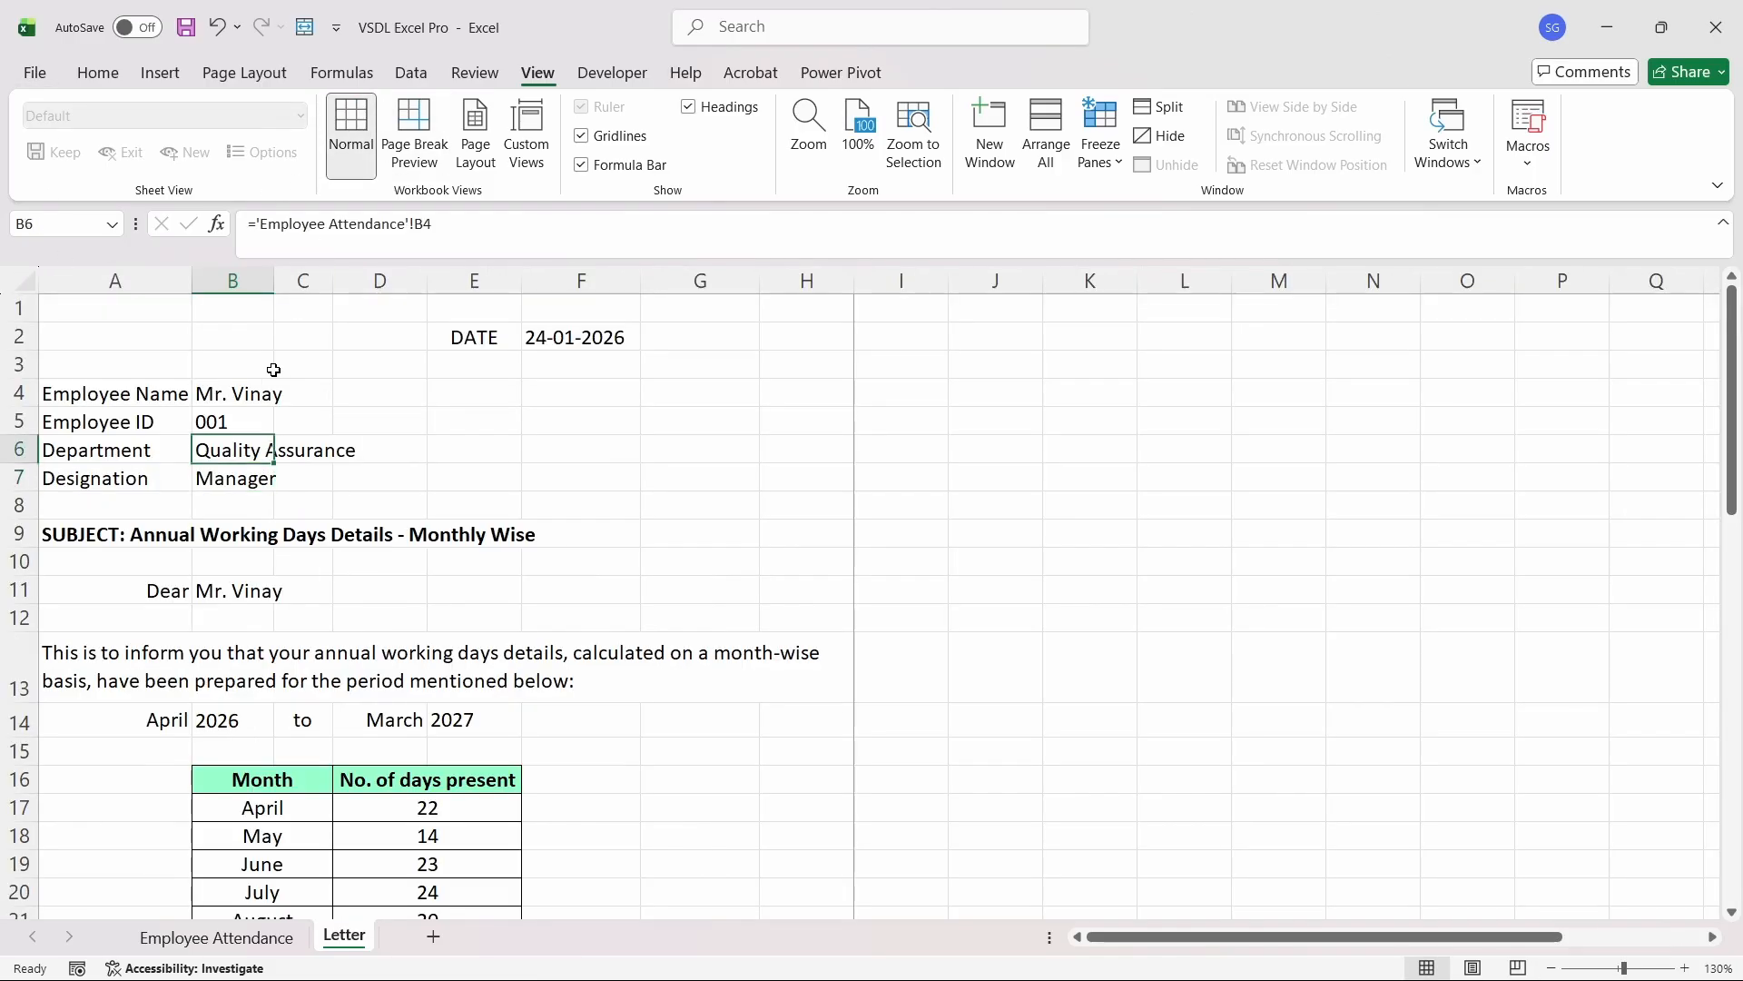
{"action": "key", "text": "Up"}
{"action": "key", "text": "Up"}
{"action": "key", "text": "Up"}
{"action": "key", "text": "Up"}
{"action": "key", "text": "Down"}
{"action": "key", "text": "Down"}
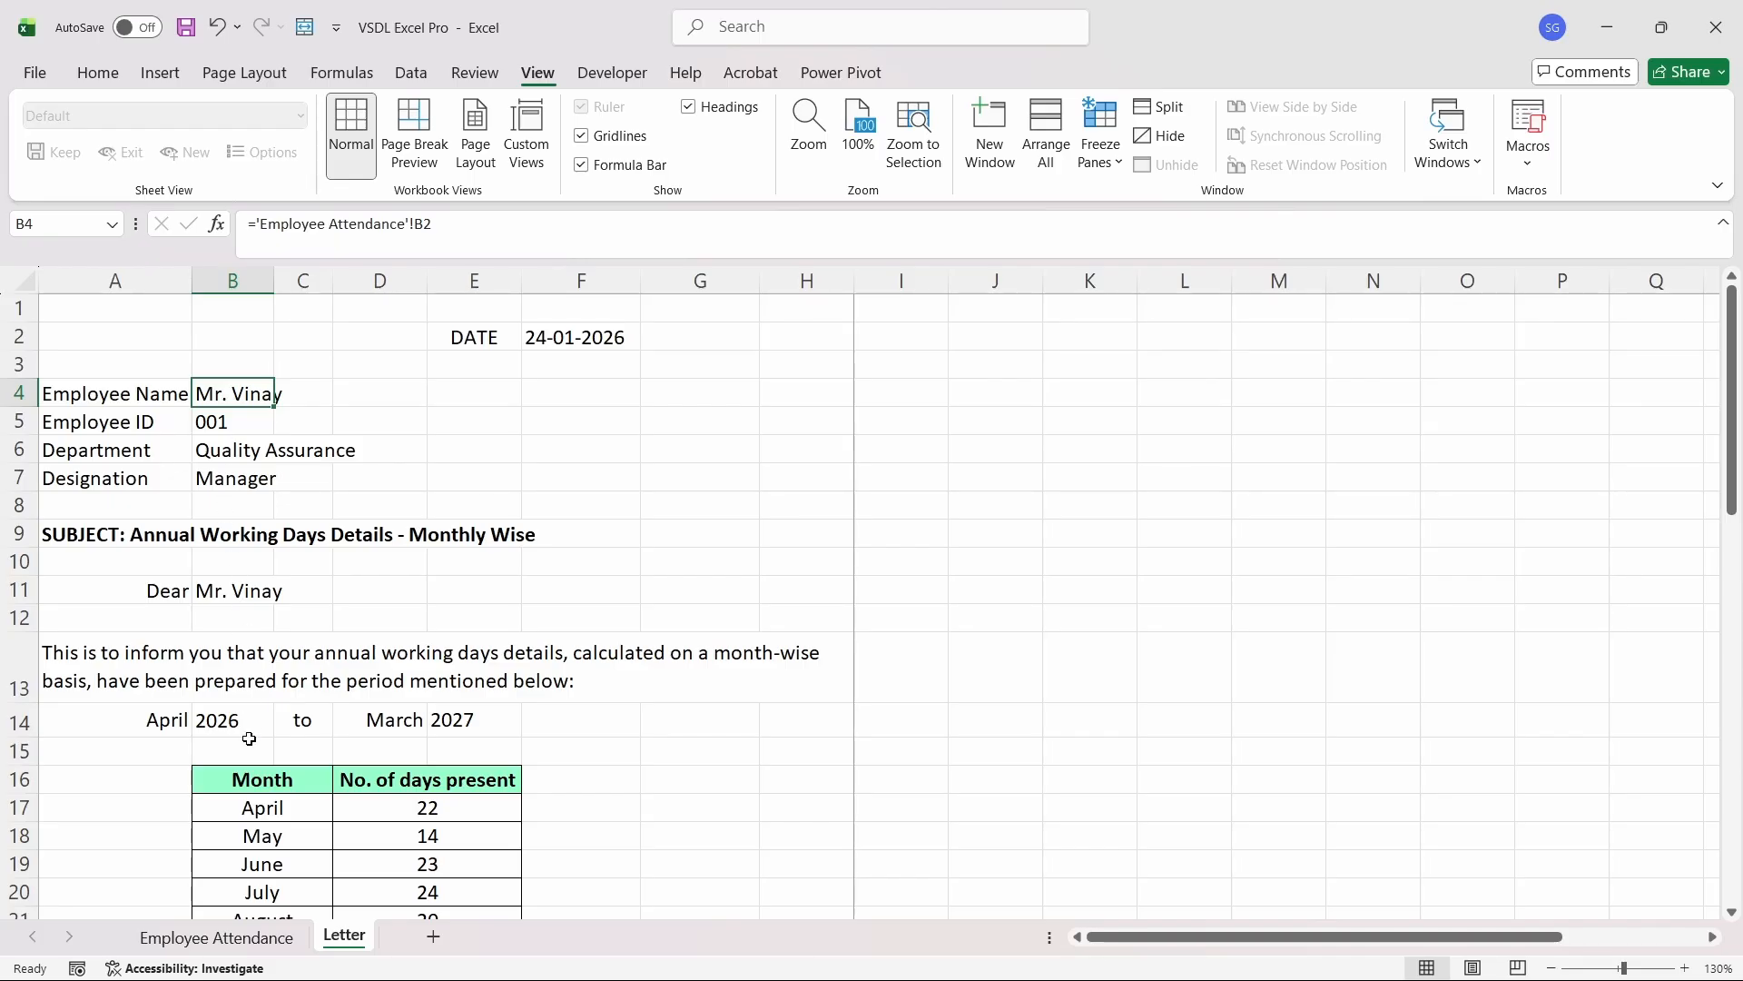
- Replace the employee's name in B2 and the employee ID in B3 of the Employee Attendance sheet with another employee's details
{"action": "key", "text": "ctrl+Page_Up"}
{"action": "key", "text": "Up"}
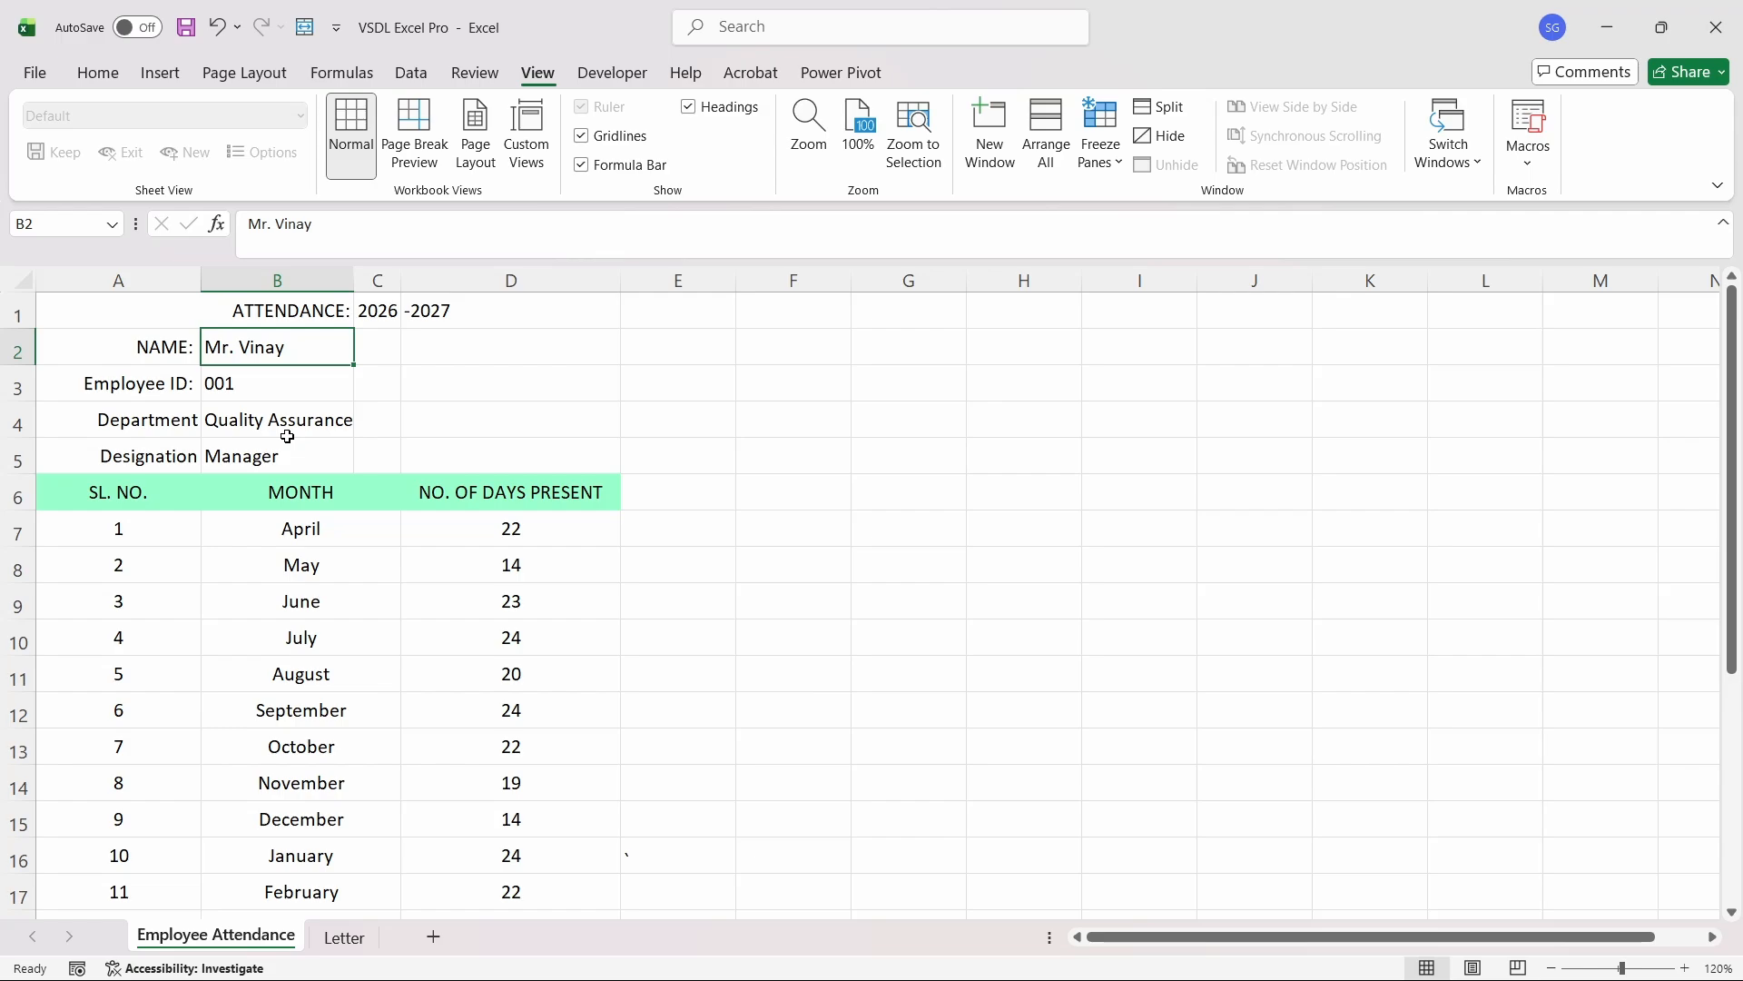
{"action": "type", "text": "m"}
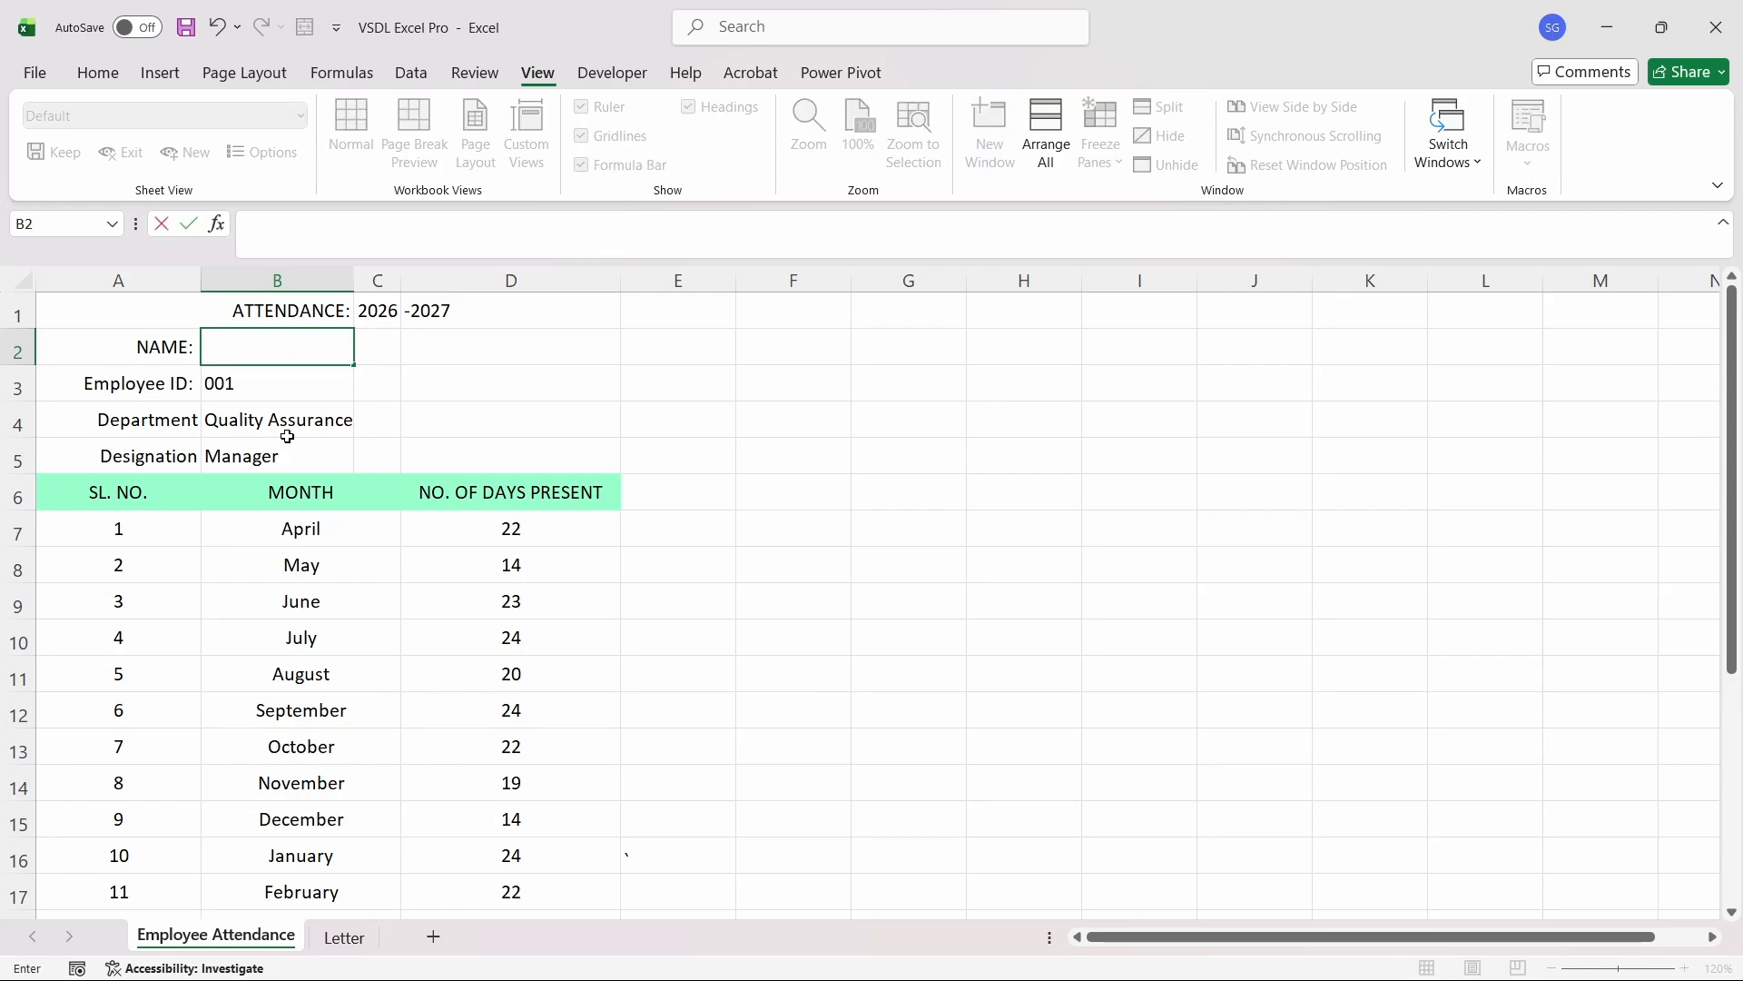
{"action": "type", "text": "Ms. Susheela"}
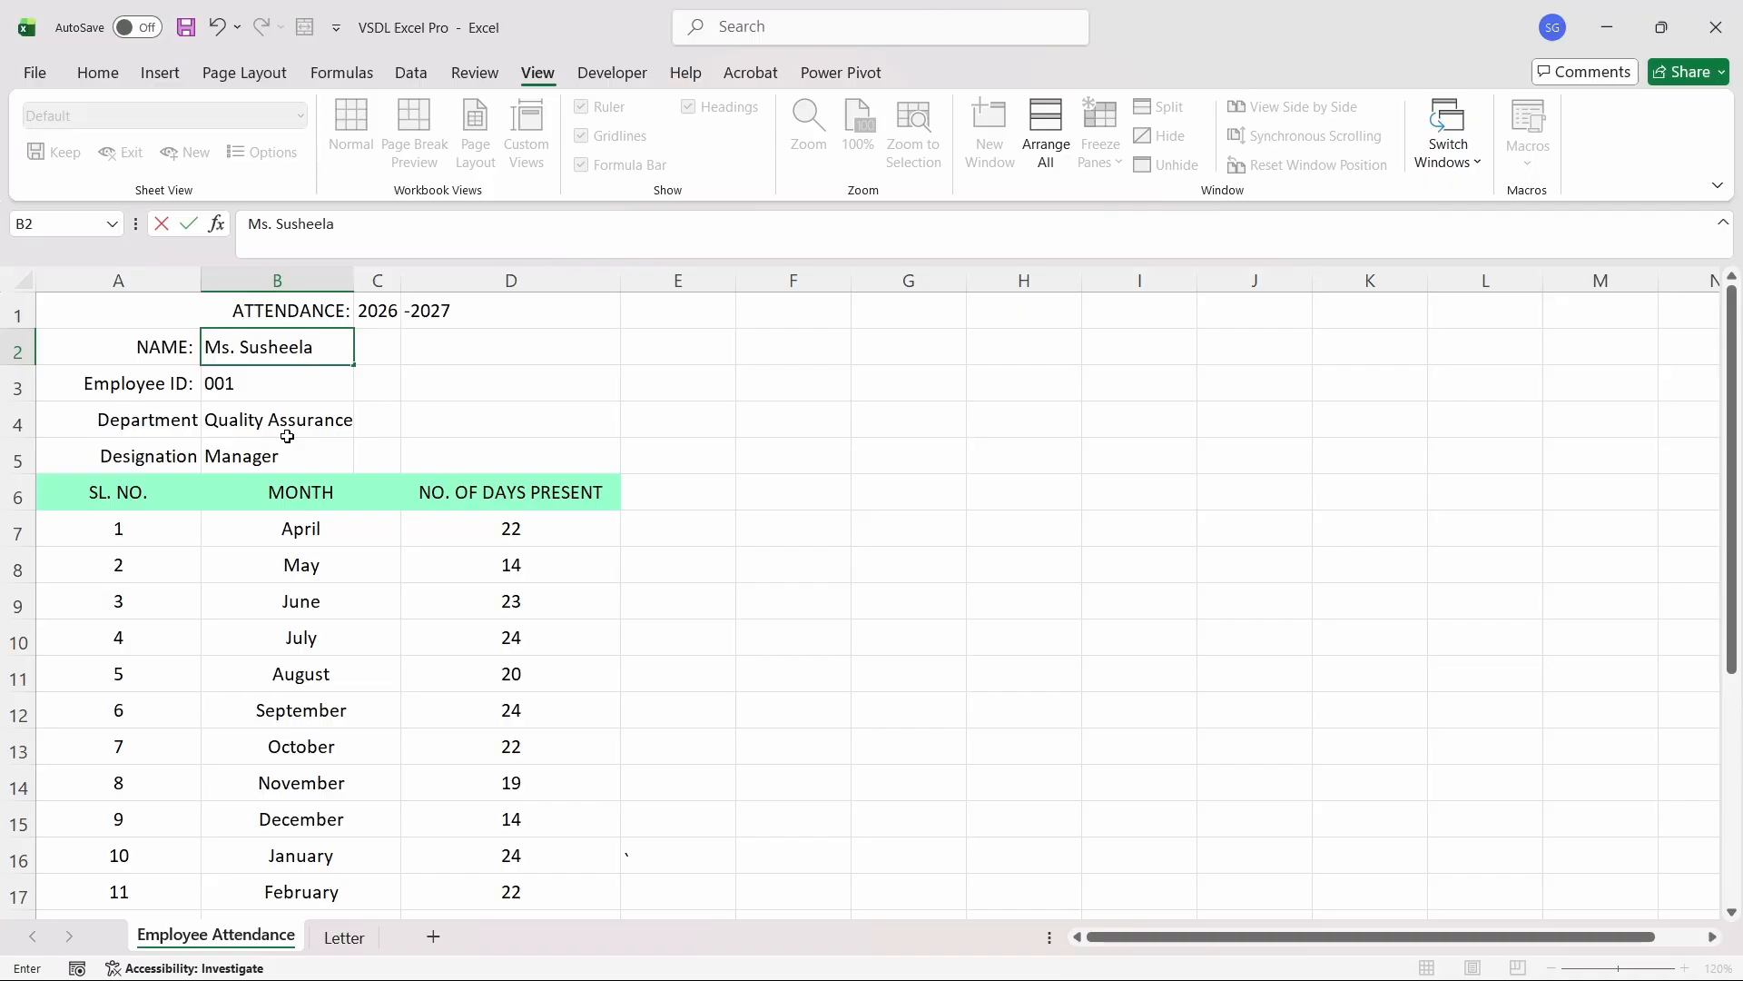
{"action": "key", "text": "Return"}
{"action": "key", "text": "Down"}
{"action": "key", "text": "Up"}
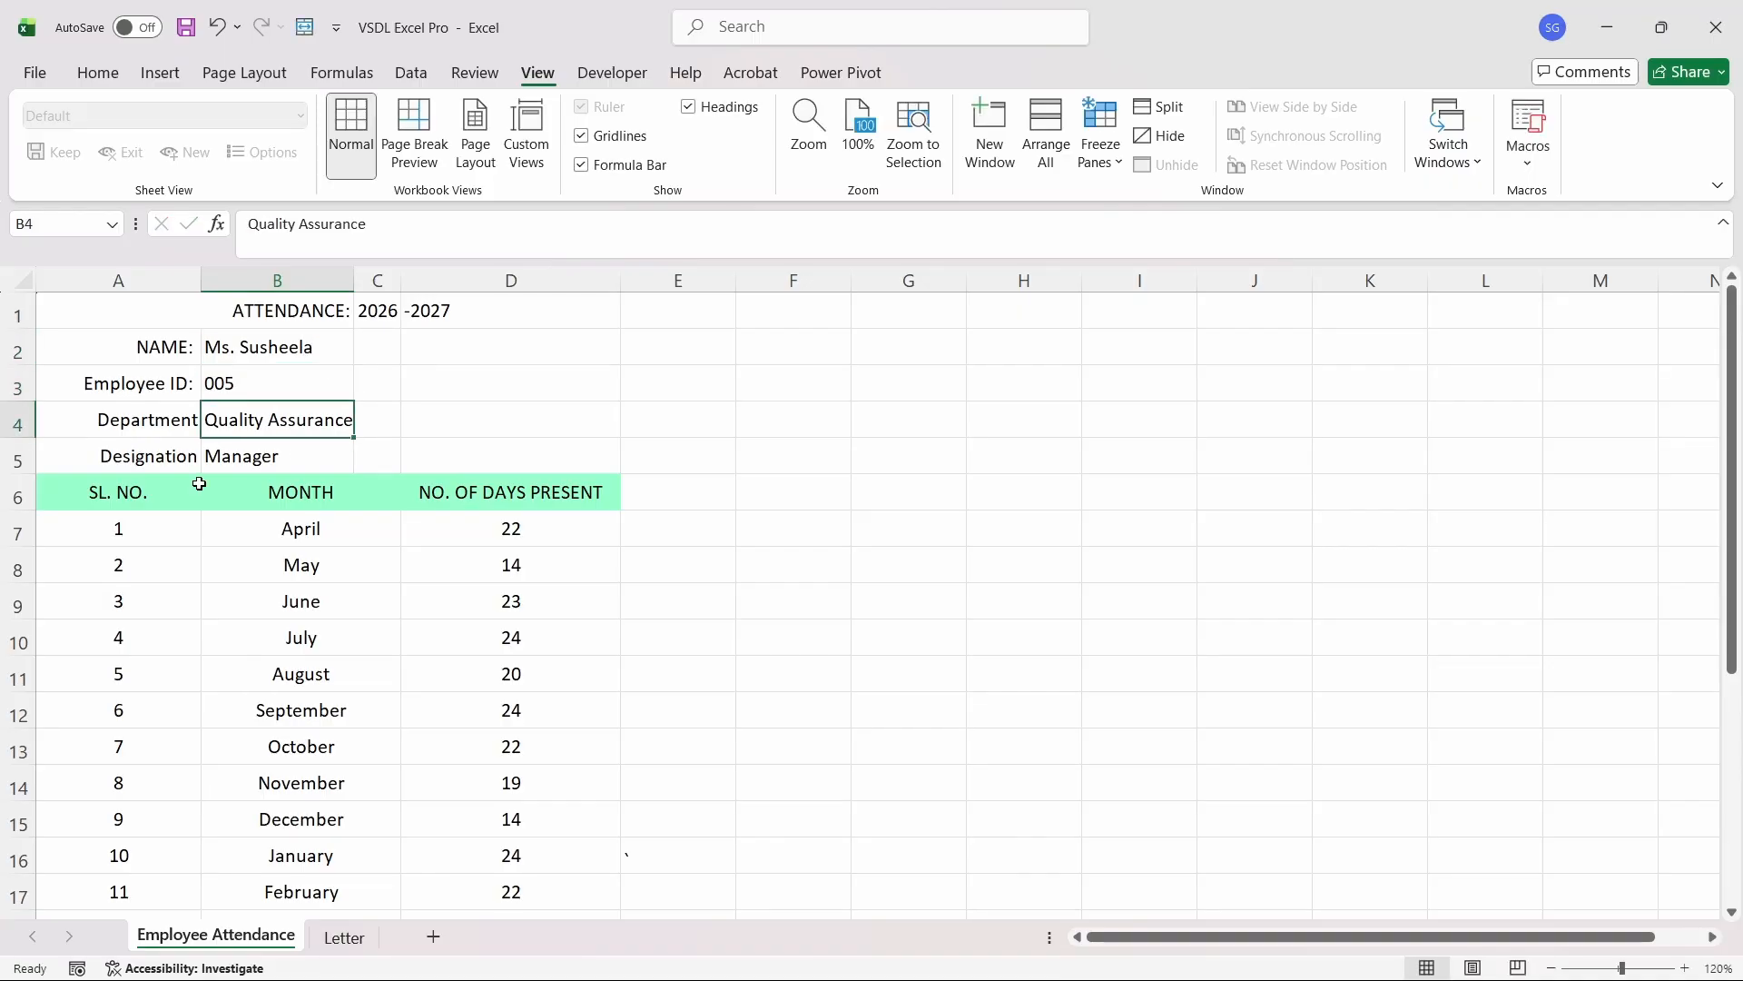
- Set the employee's department in B4 to Marketing and the designation in B5 to General Manager
{"action": "type", "text": "Marketing"}
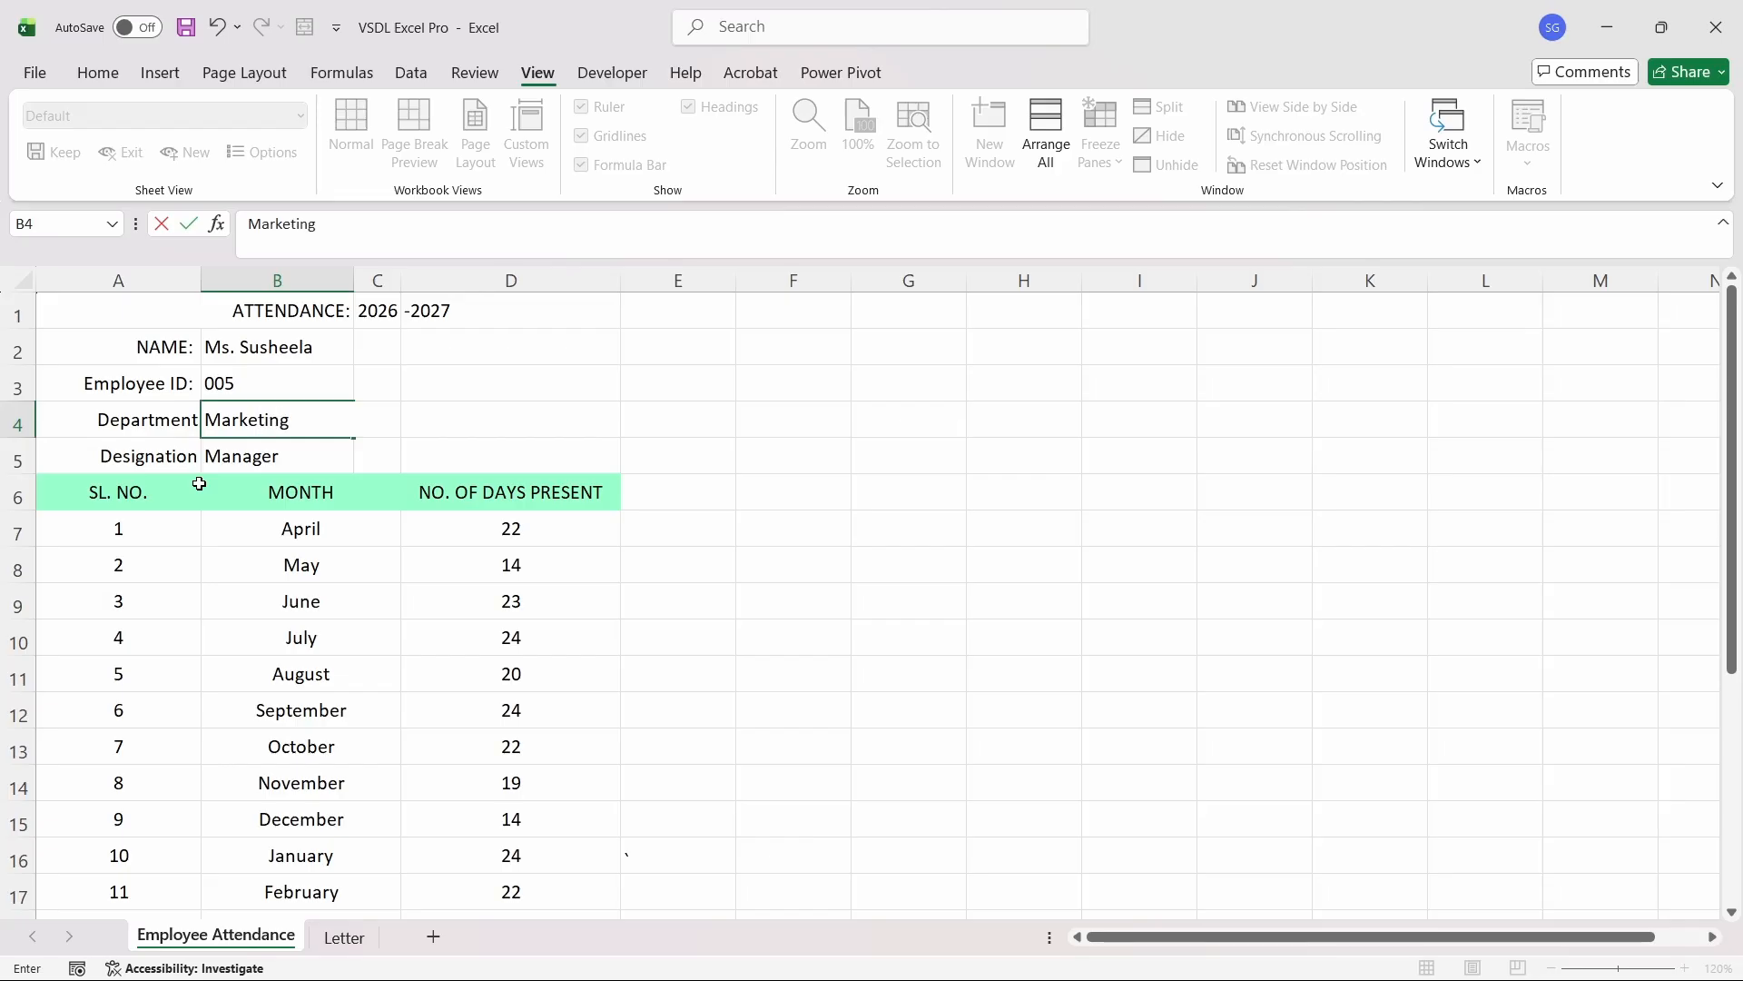
{"action": "key", "text": "Return"}
{"action": "key", "text": "Up"}
{"action": "key", "text": "Down"}
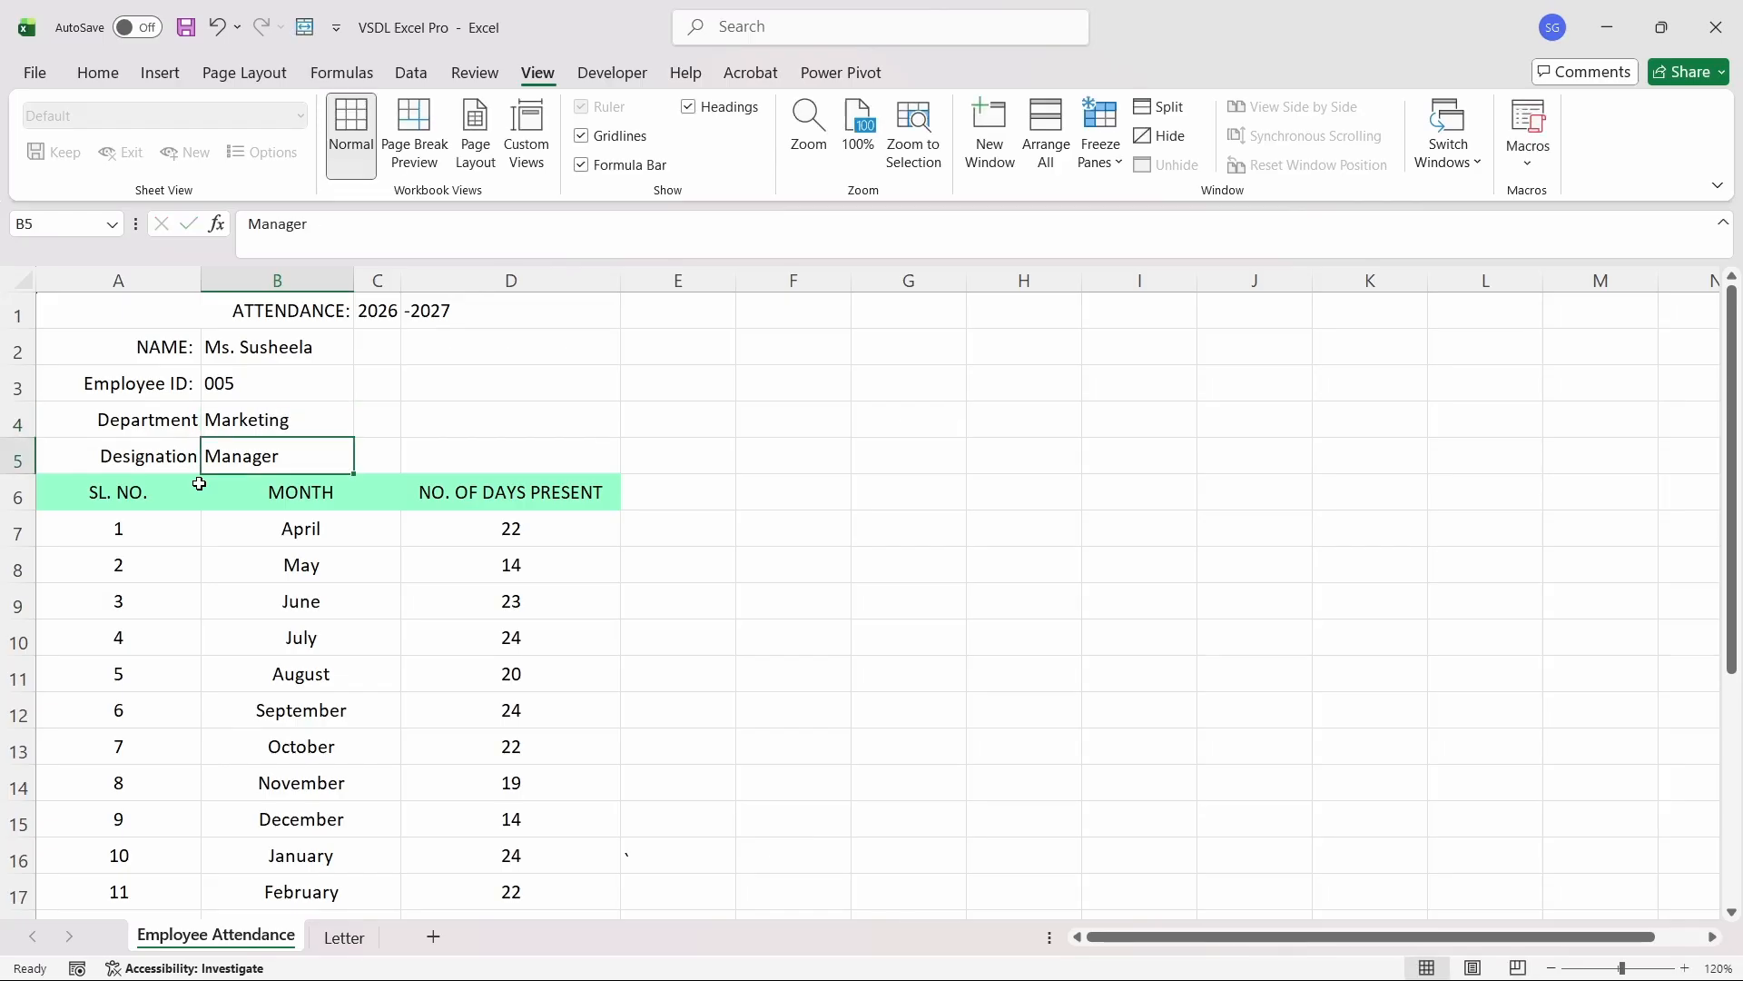
{"action": "type", "text": "Ge"}
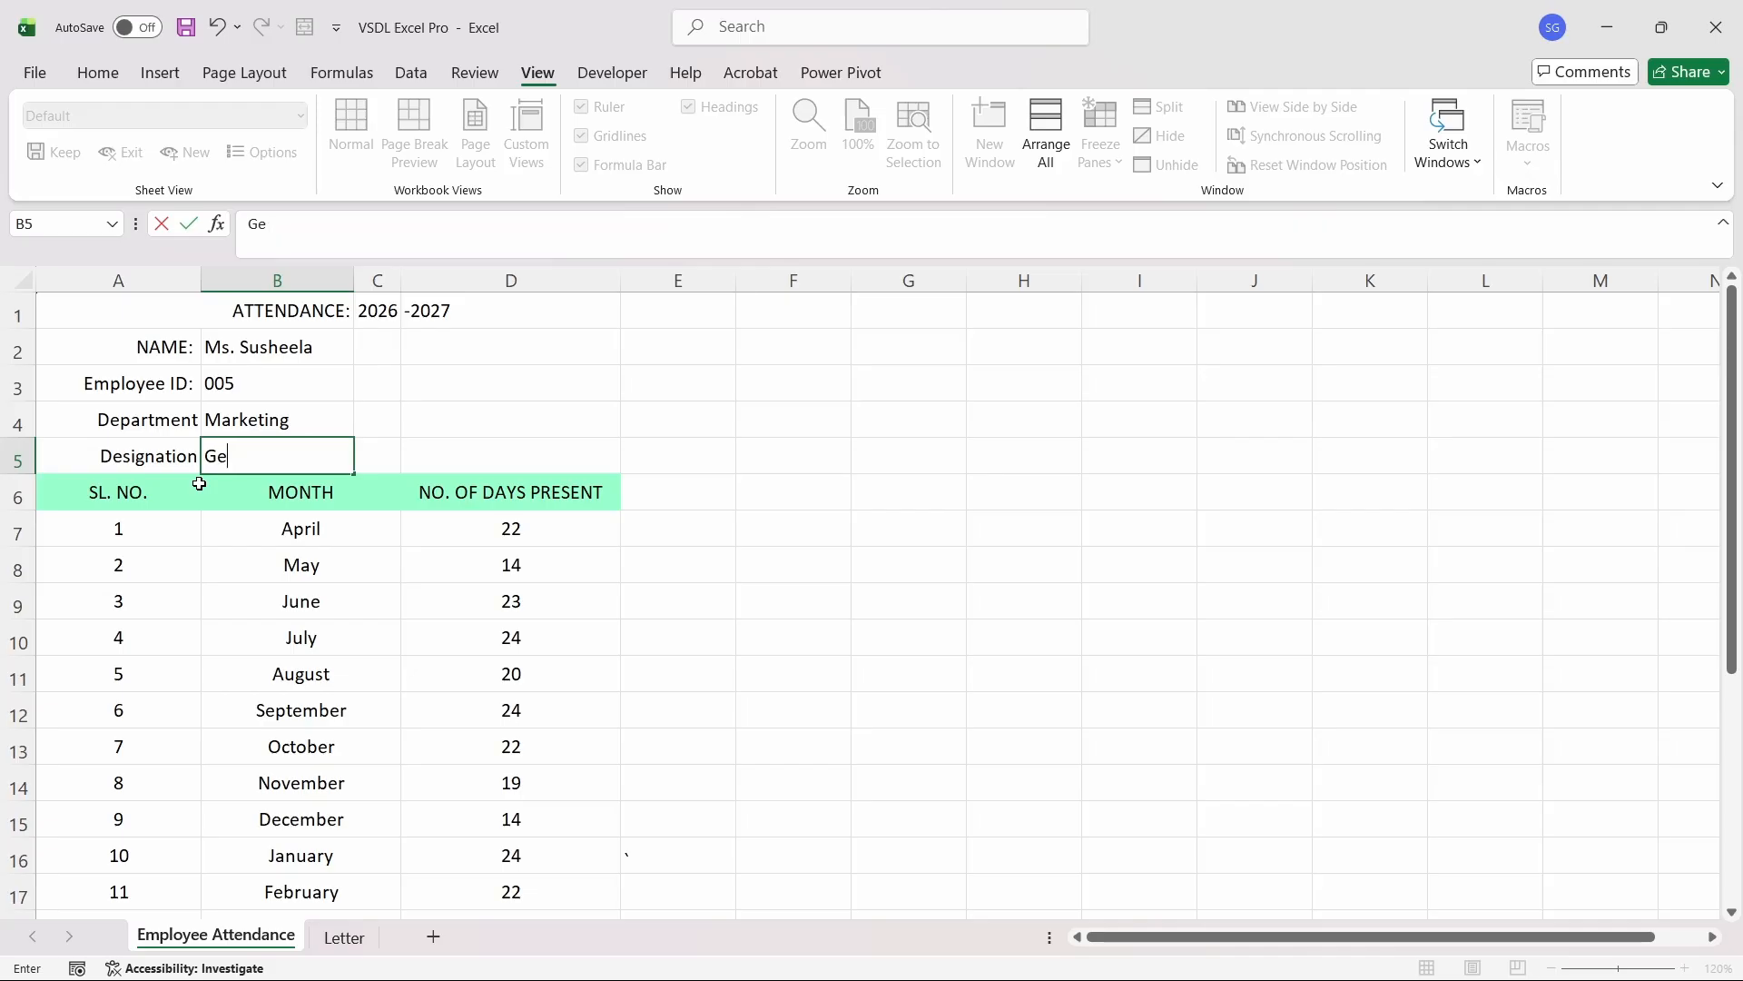
{"action": "key", "text": "Escape"}
{"action": "key", "text": "Left"}
{"action": "key", "text": "Right"}
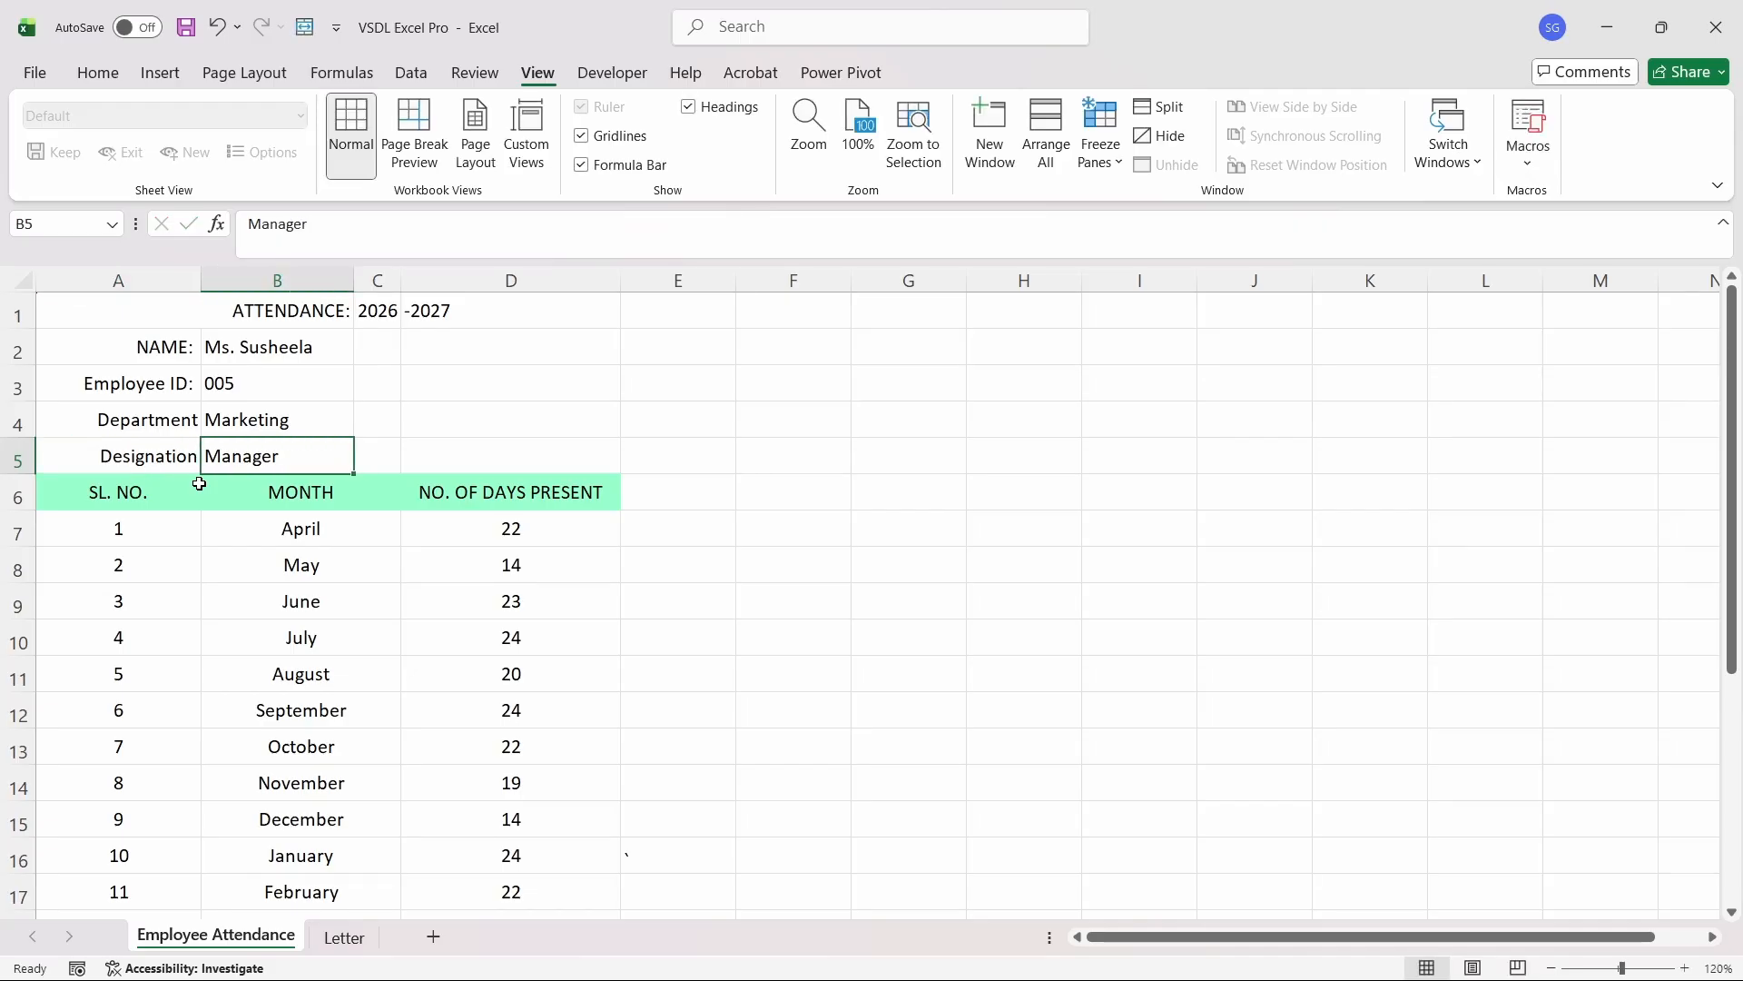
{"action": "type", "text": "General M"}
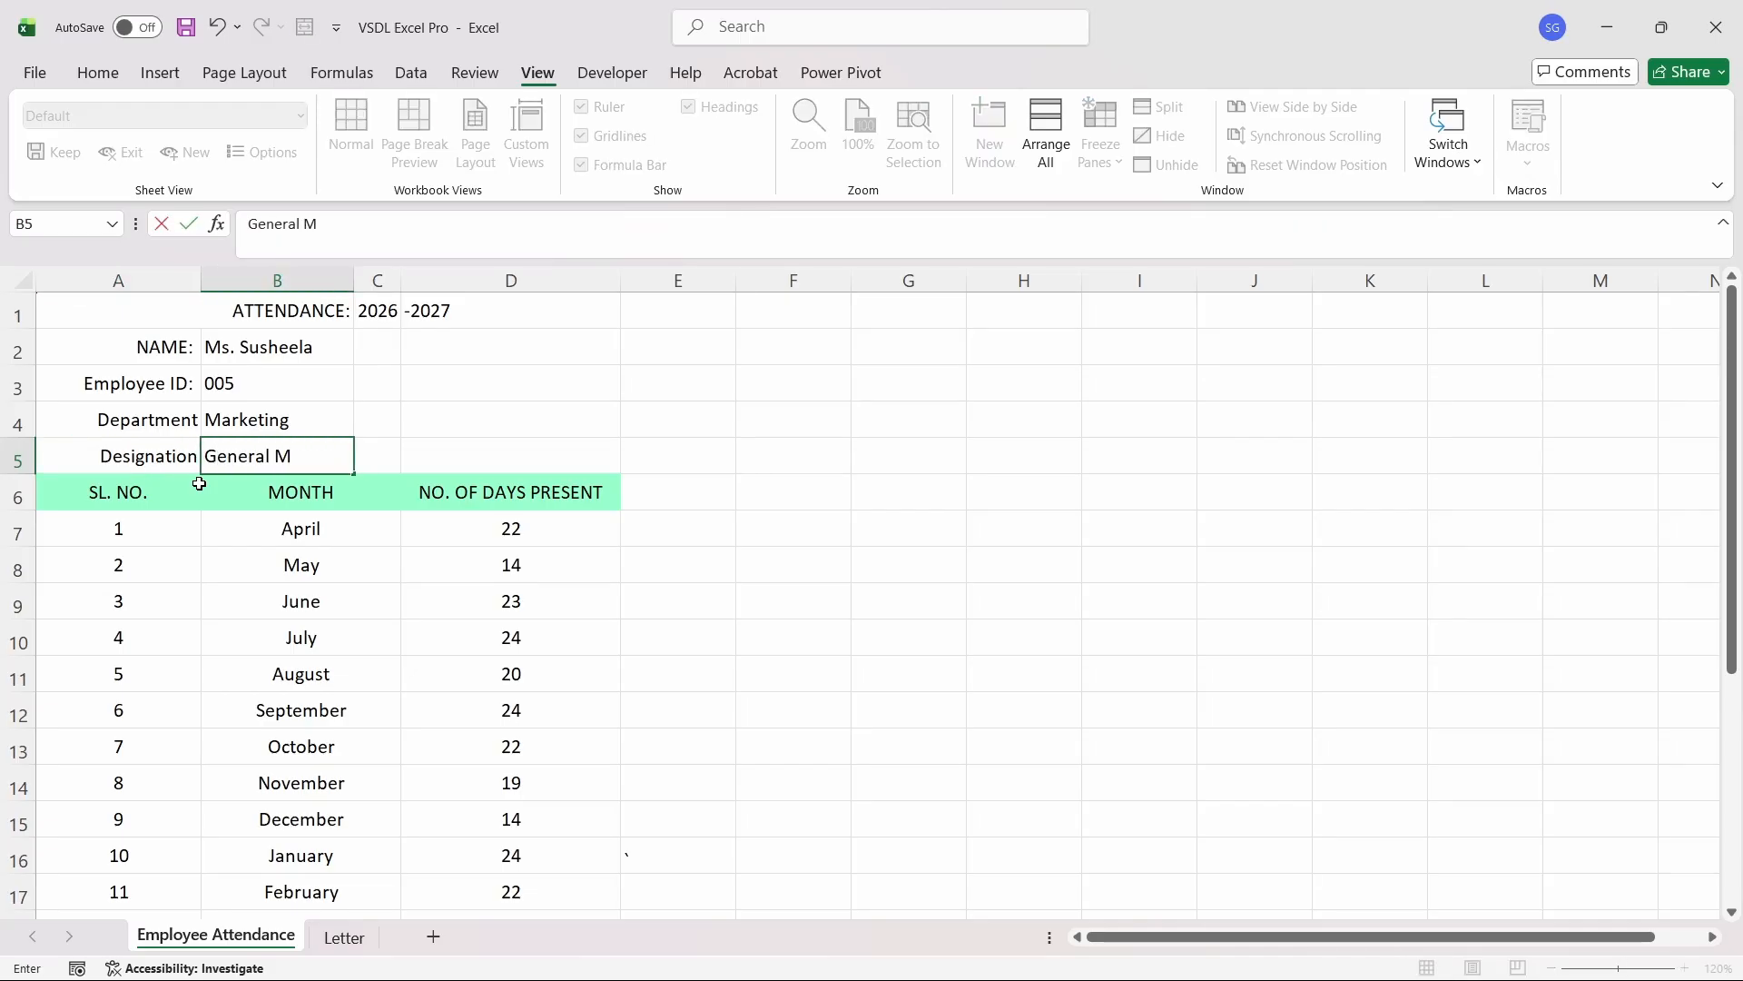
{"action": "type", "text": "anager"}
{"action": "key", "text": "Return"}
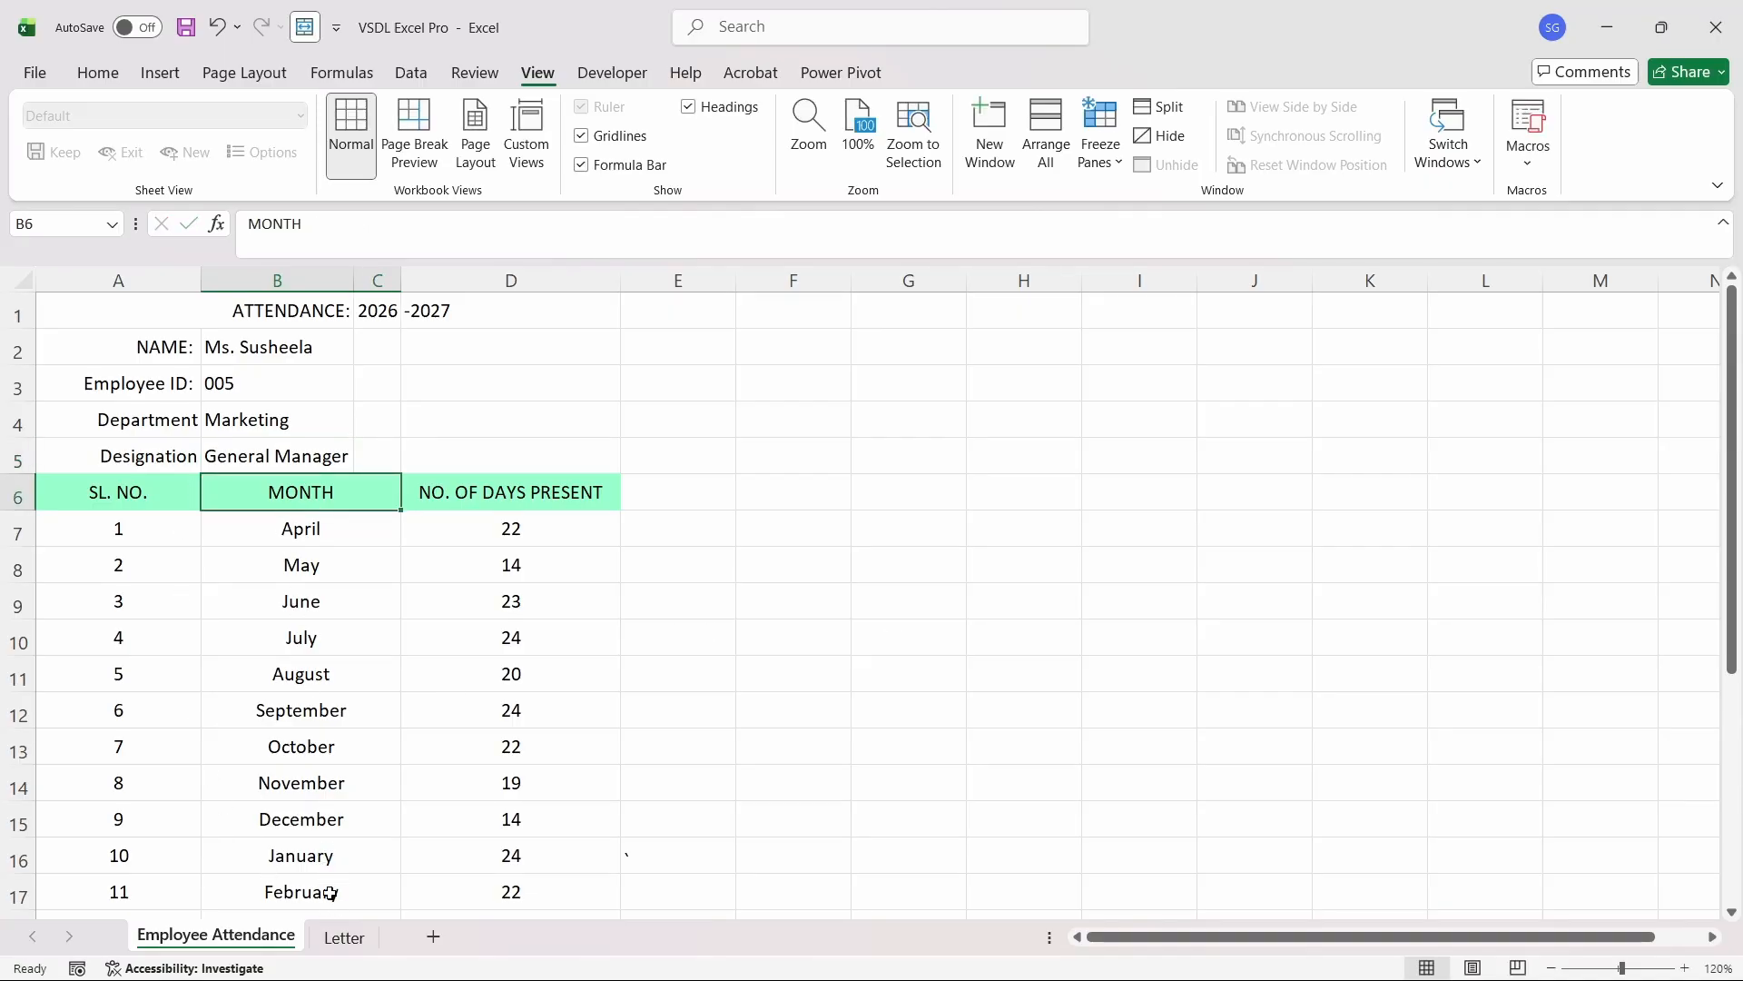
- Check the linked employee details, salutation name and starting year on the Letter sheet, from B4 down to B14
{"action": "left_click", "coordinate": [345, 938]}
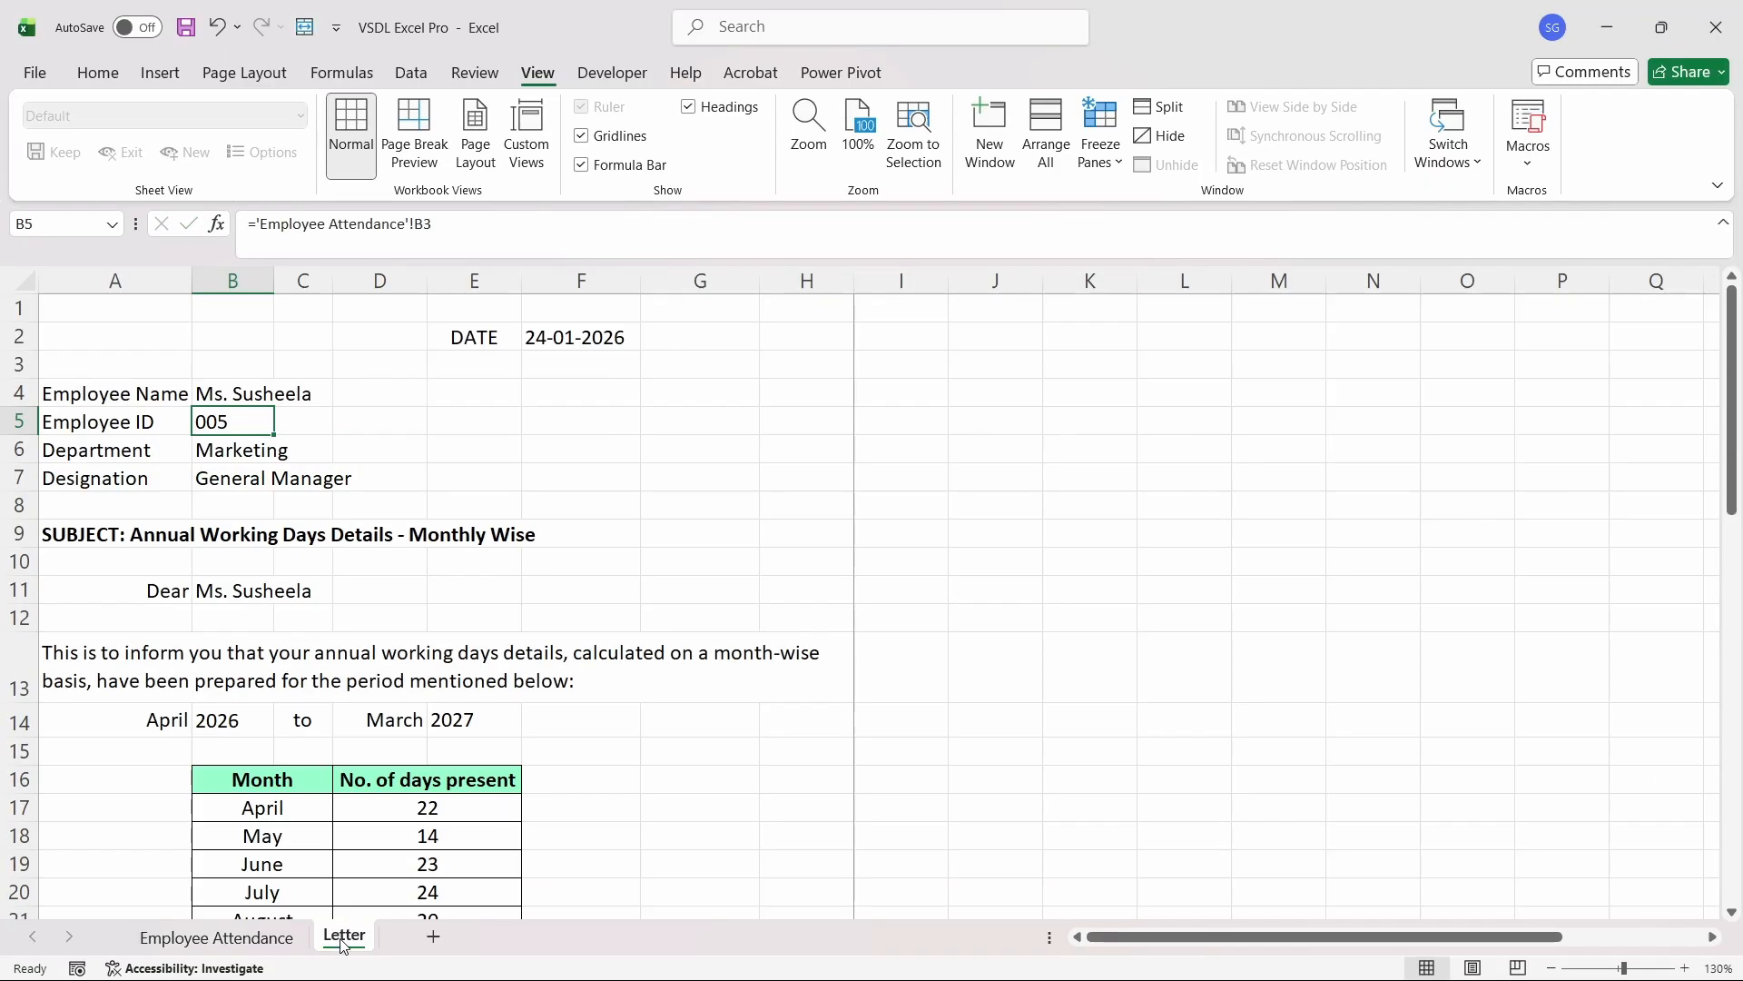
{"action": "left_click", "coordinate": [239, 394]}
{"action": "key", "text": "Down"}
{"action": "key", "text": "Down"}
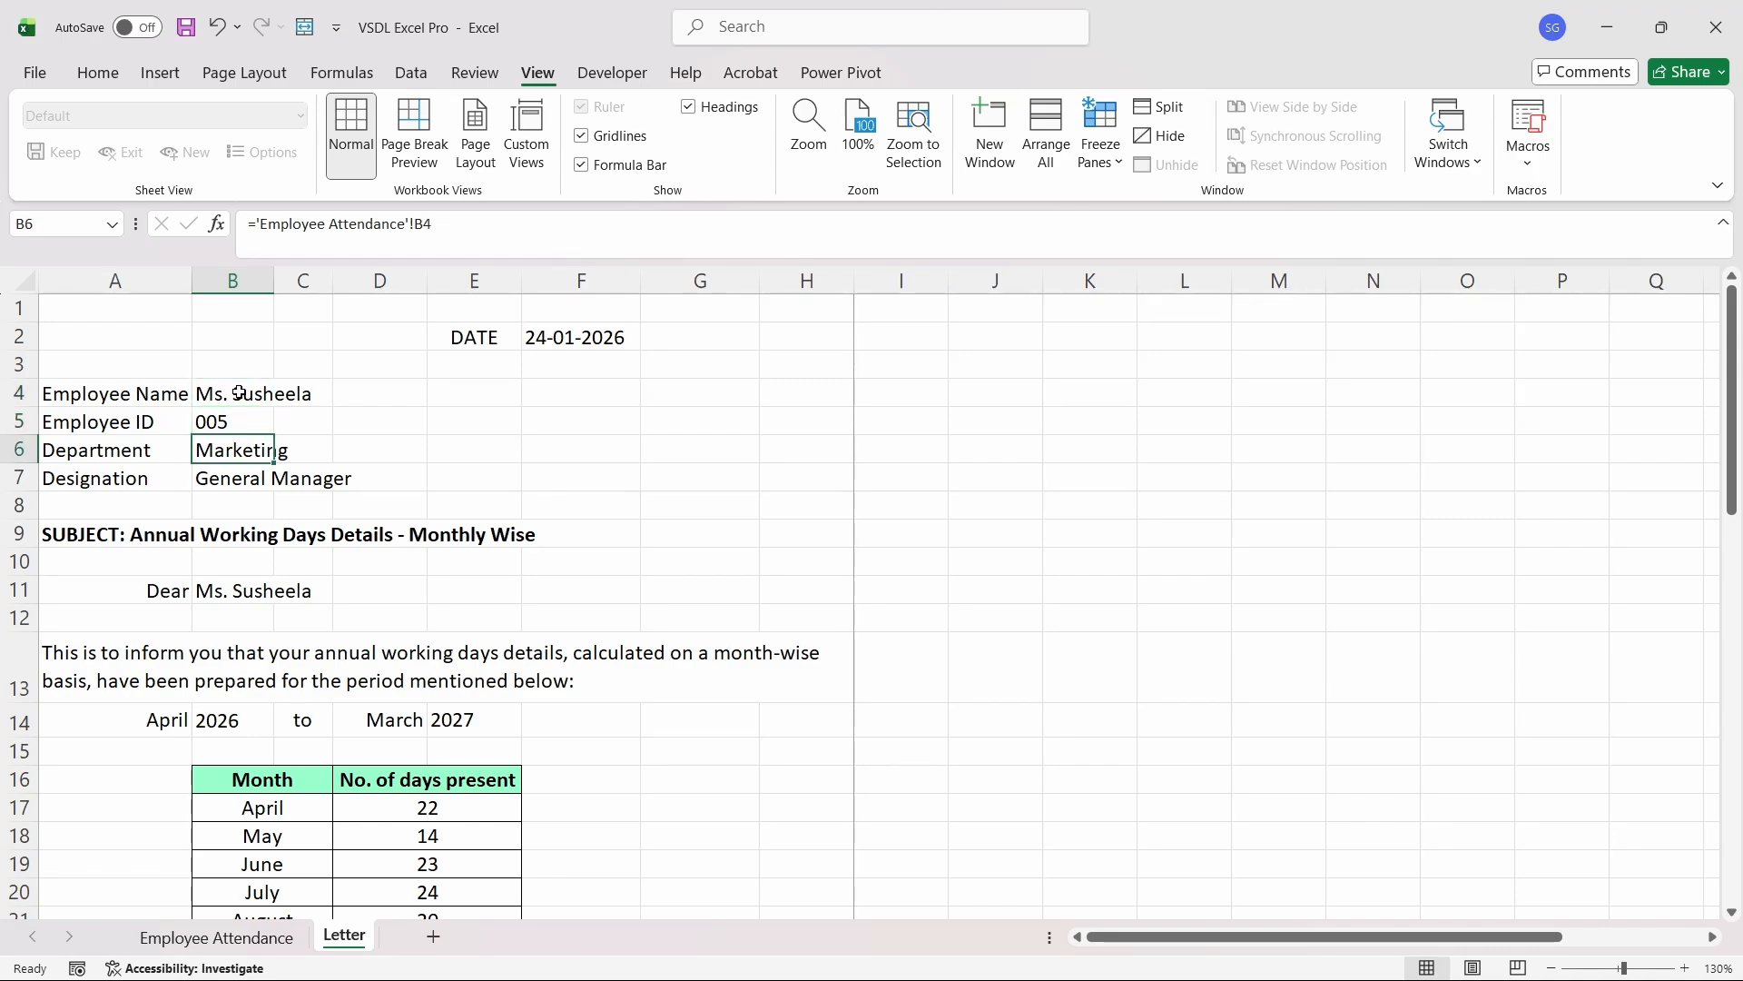
{"action": "key", "text": "Down"}
{"action": "key", "text": "Down"}
{"action": "key", "text": "Down"}
{"action": "key", "text": "Down"}
{"action": "key", "text": "Down"}
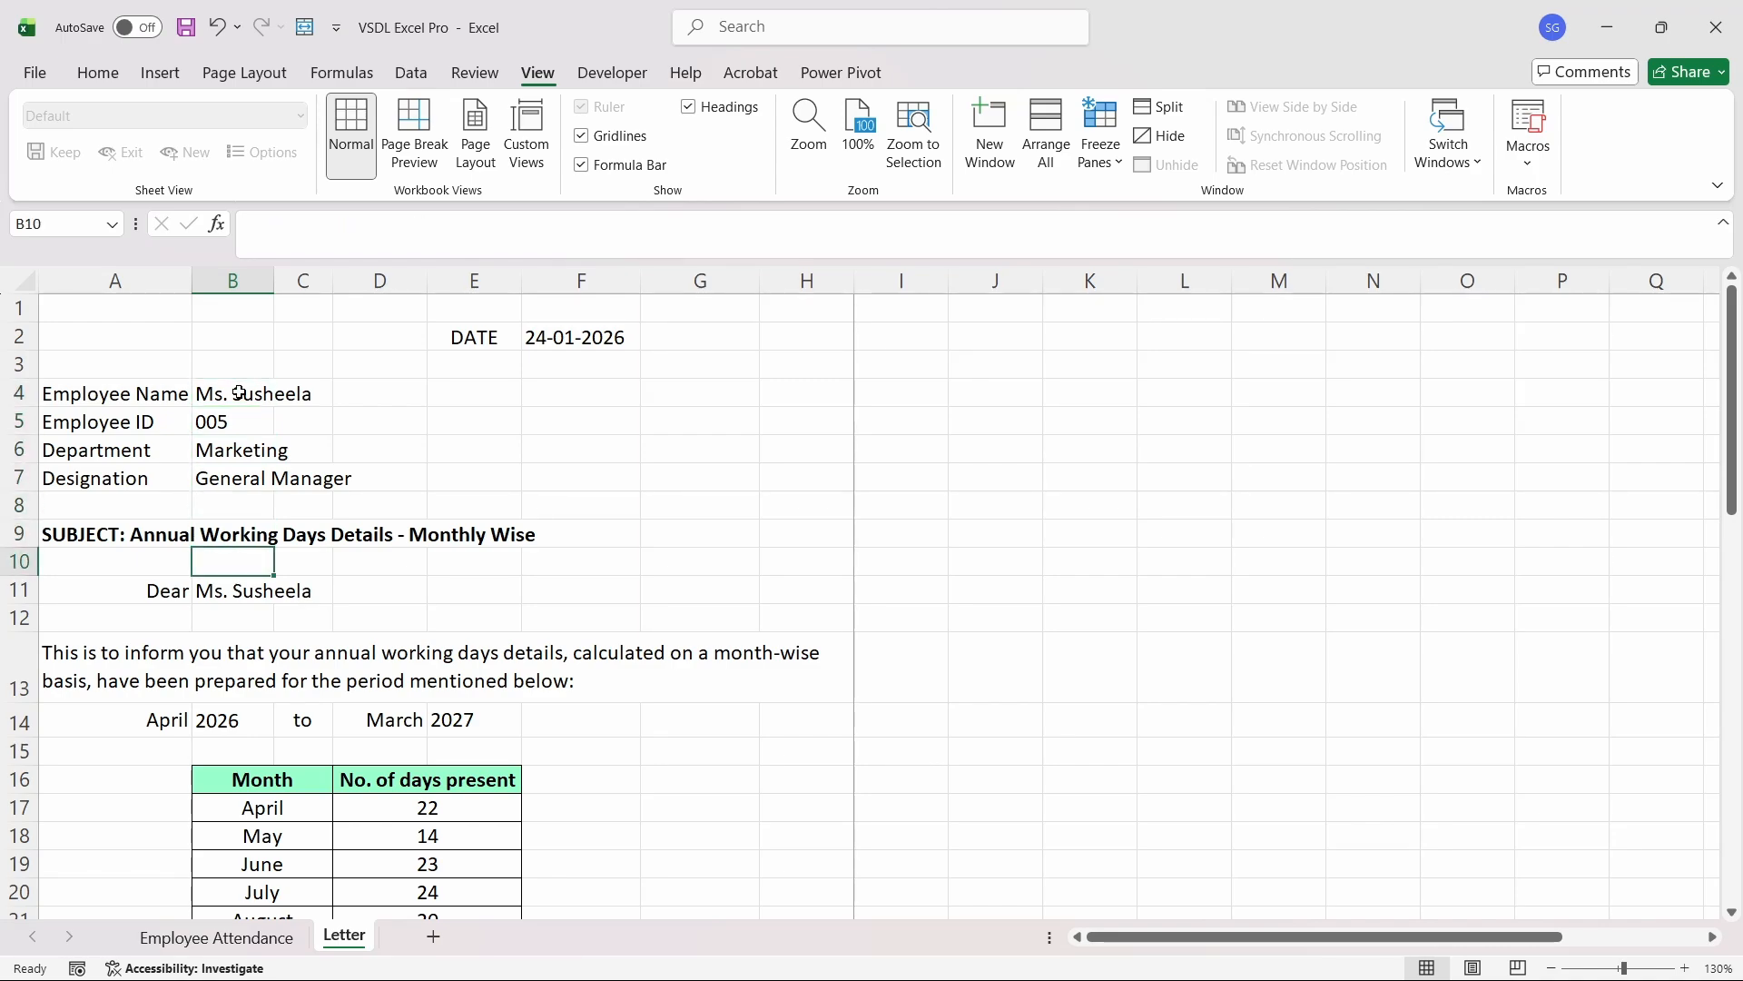
{"action": "key", "text": "Down"}
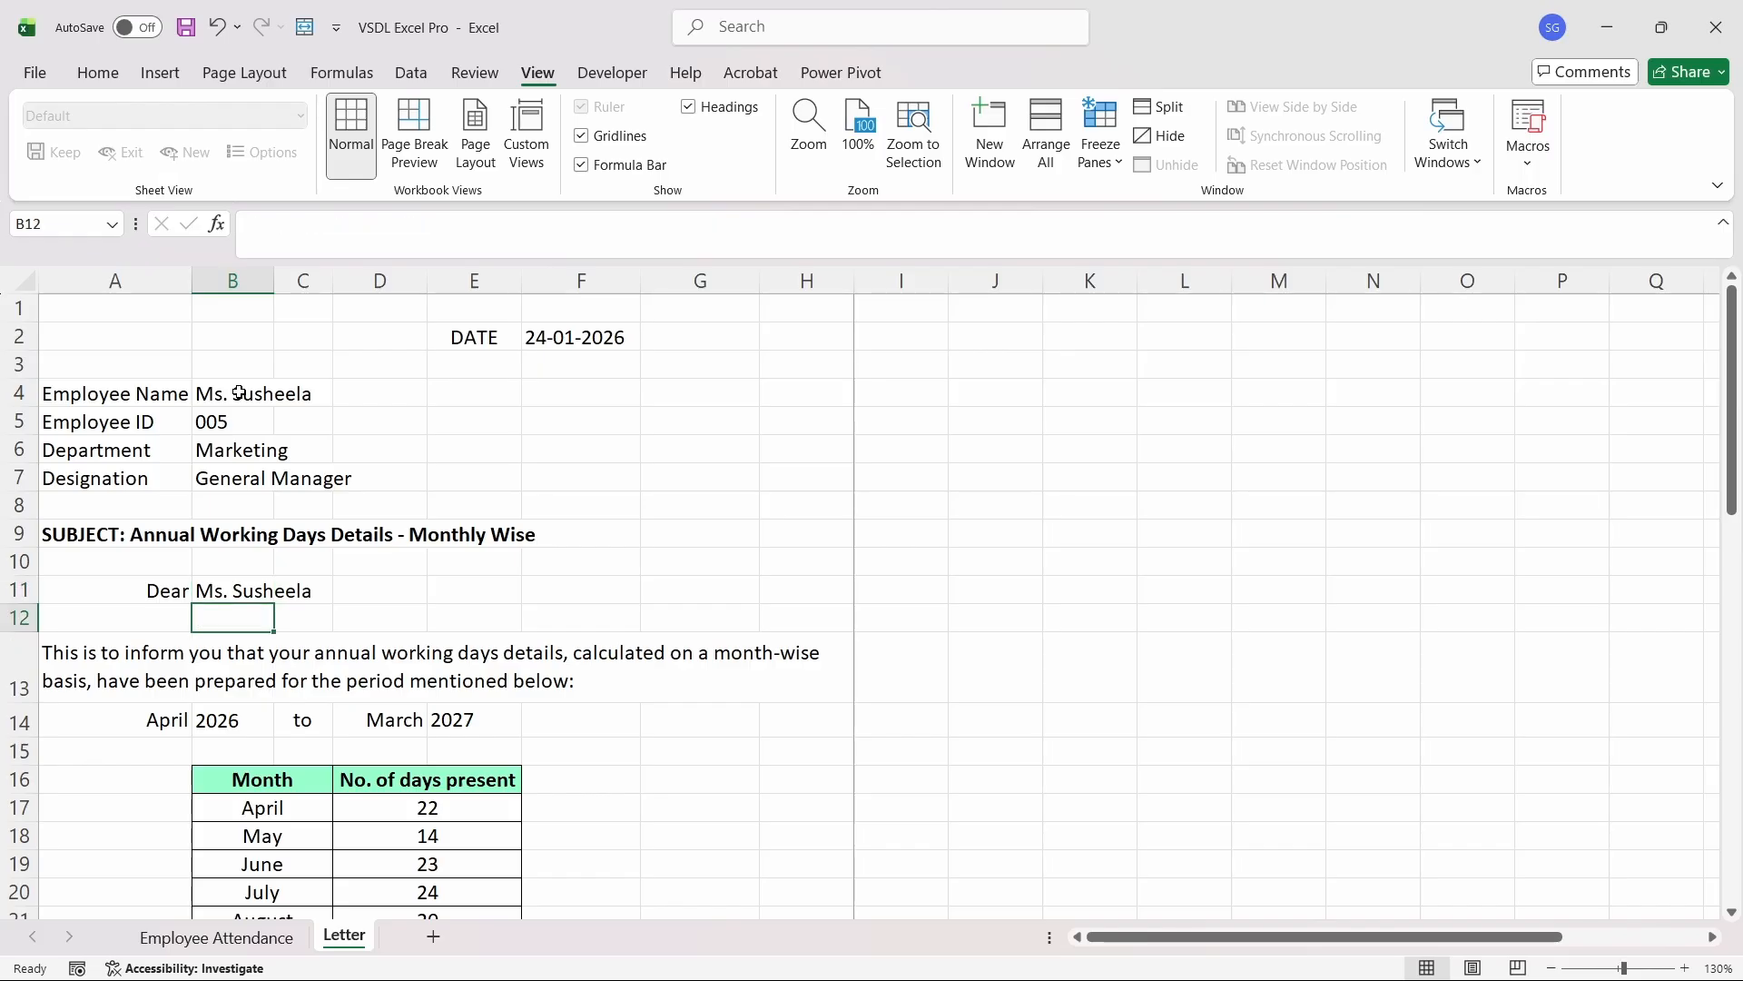
{"action": "key", "text": "Up"}
{"action": "key", "text": "Down"}
{"action": "key", "text": "Down"}
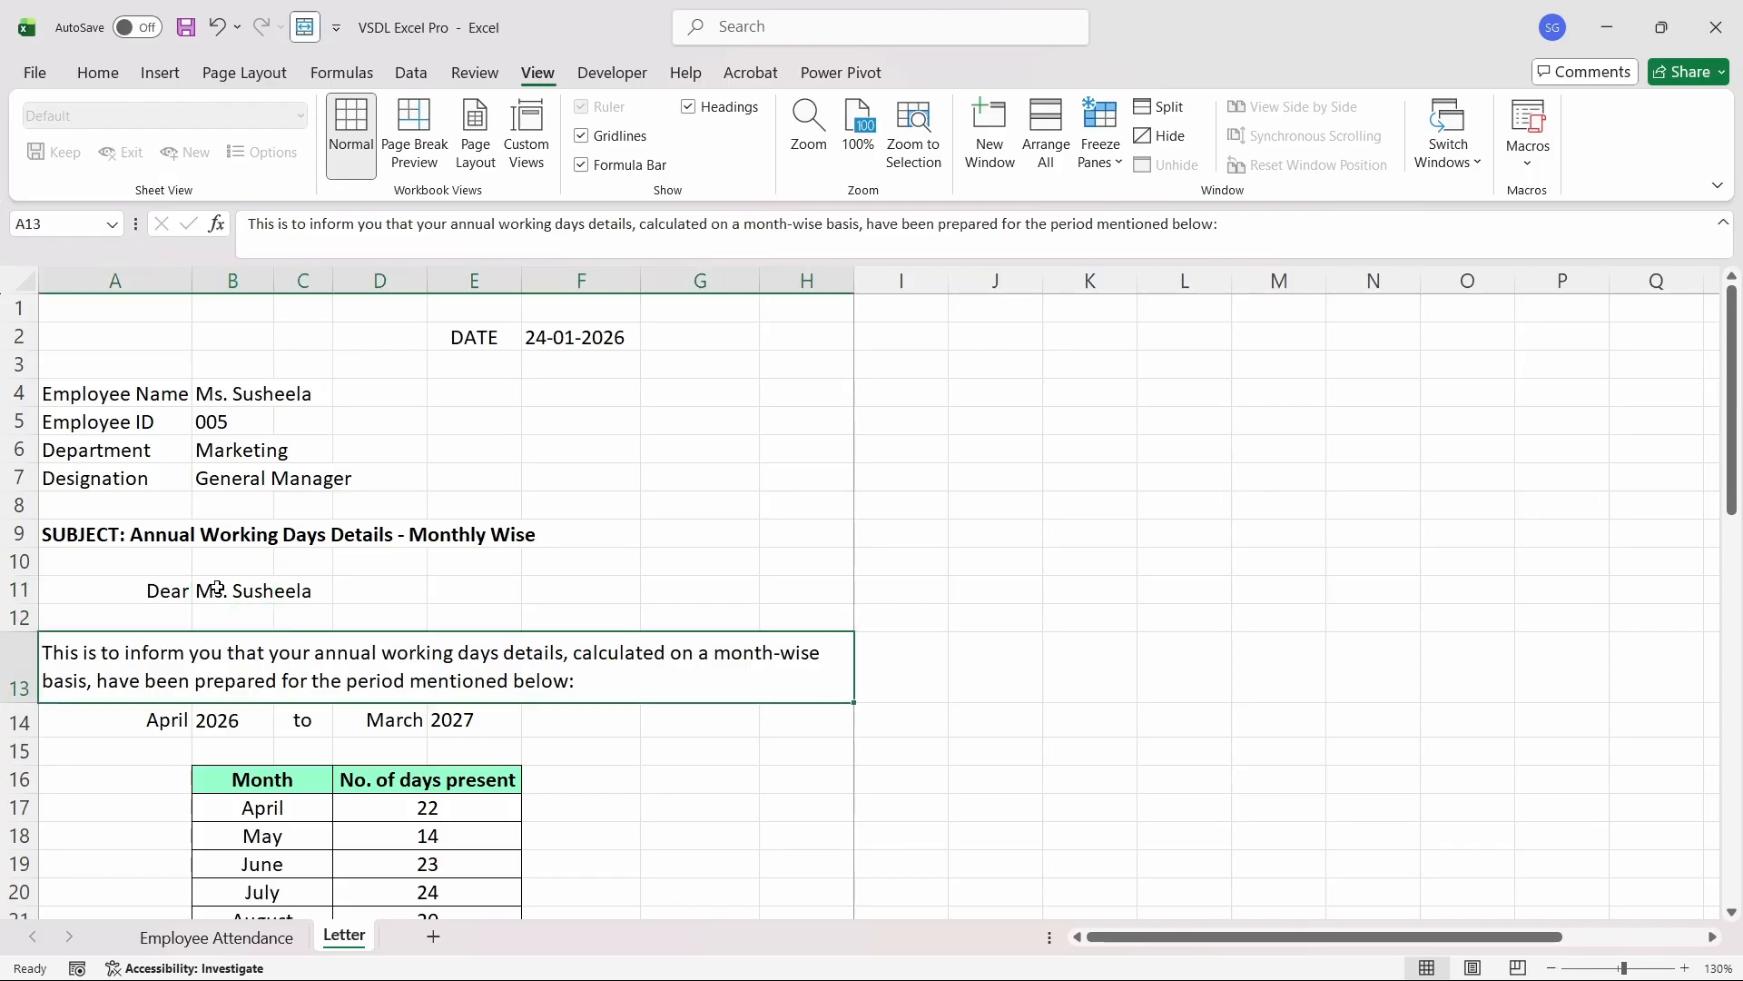
{"action": "key", "text": "Up"}
{"action": "key", "text": "Up"}
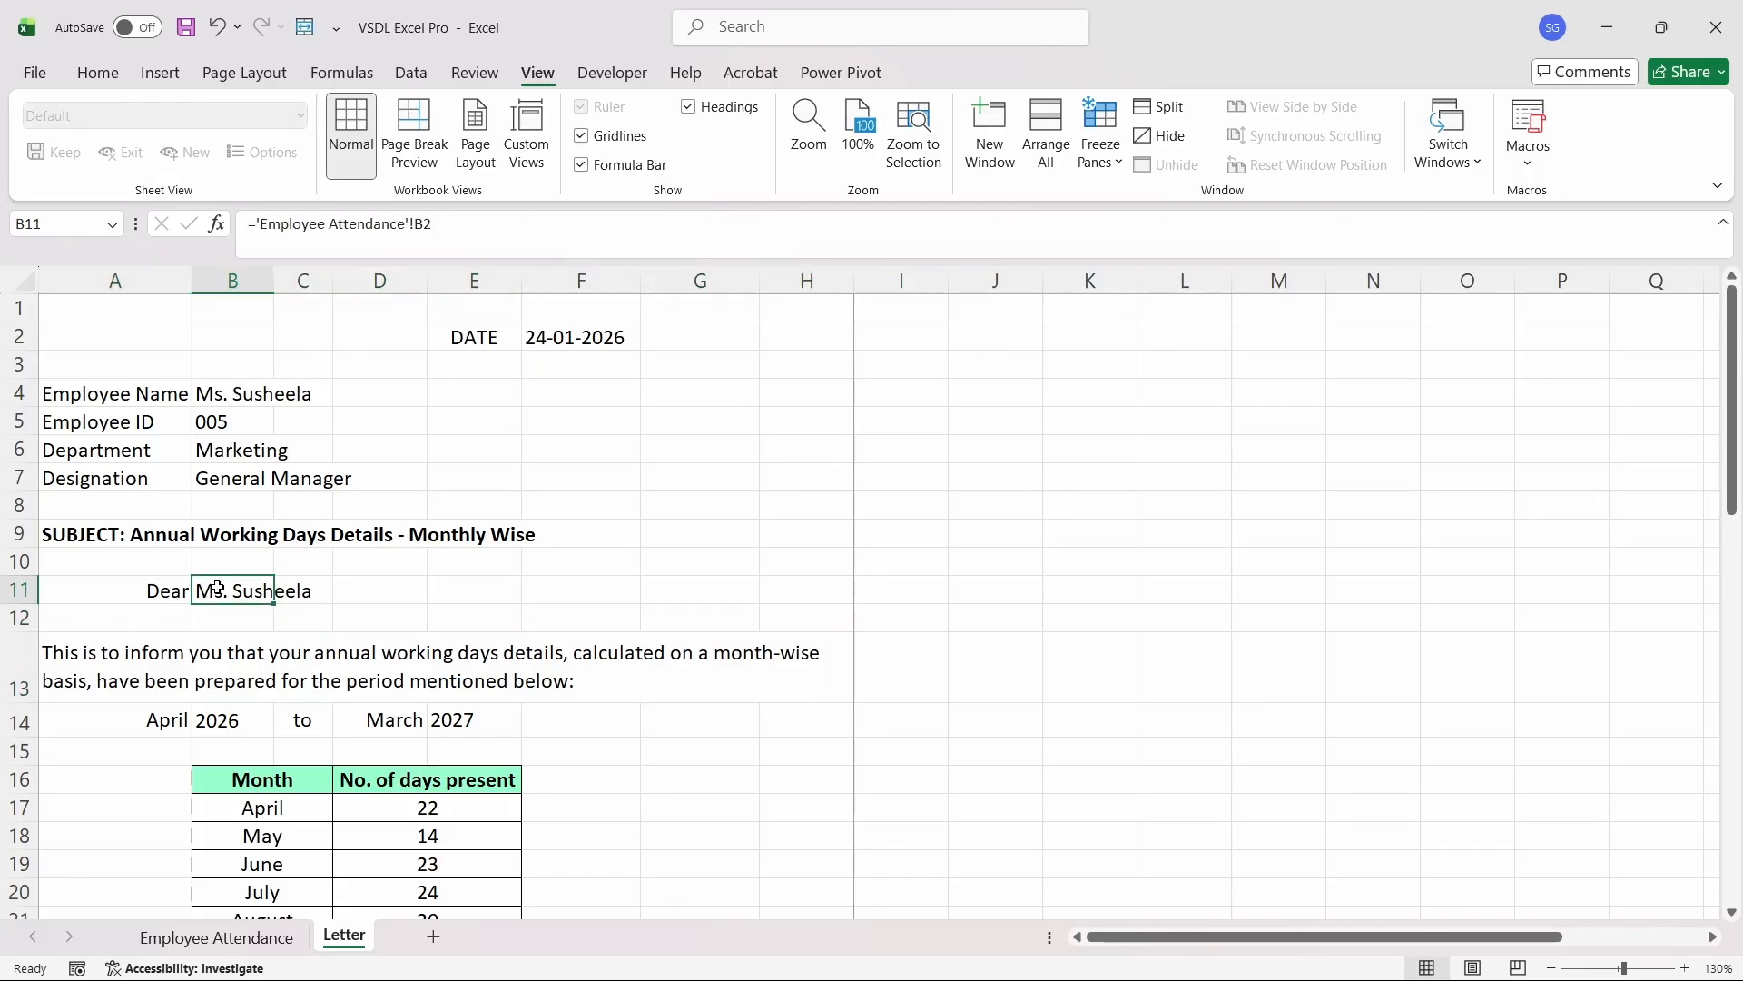
{"action": "key", "text": "Down"}
{"action": "key", "text": "Down"}
{"action": "key", "text": "Down"}
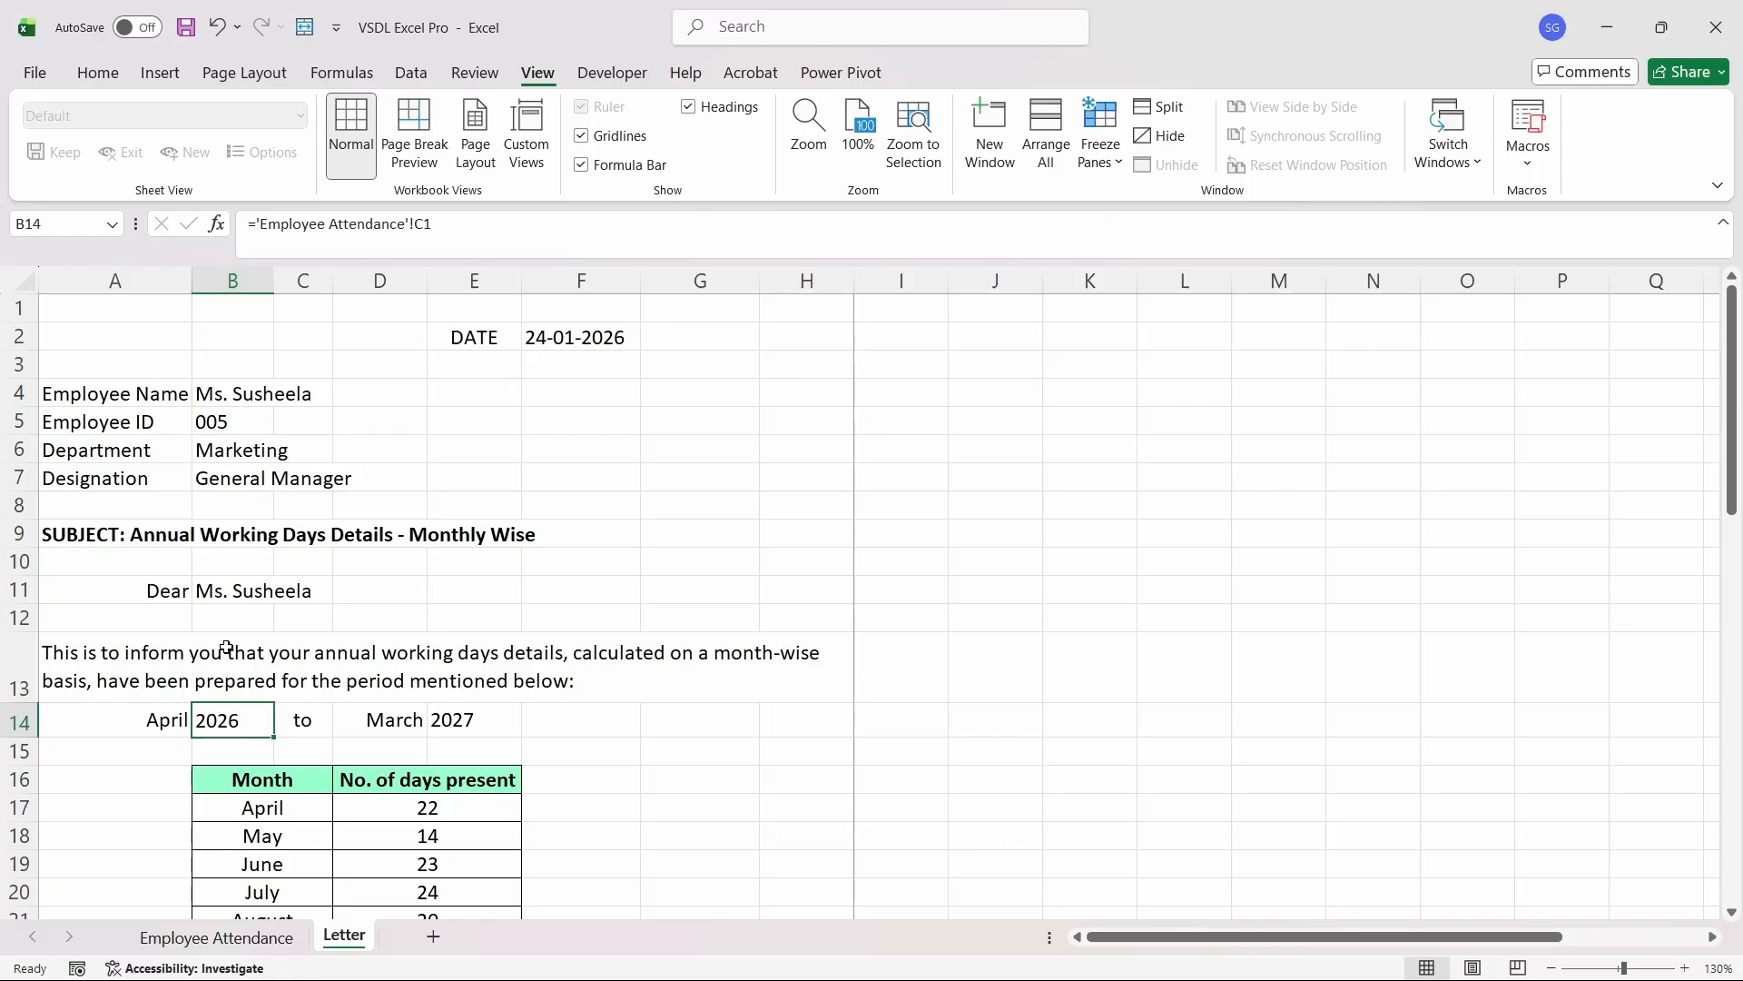
- Change the attendance period on the Employee Attendance sheet to 2027 in C1 and -2028 in D1
{"action": "left_click", "coordinate": [258, 940]}
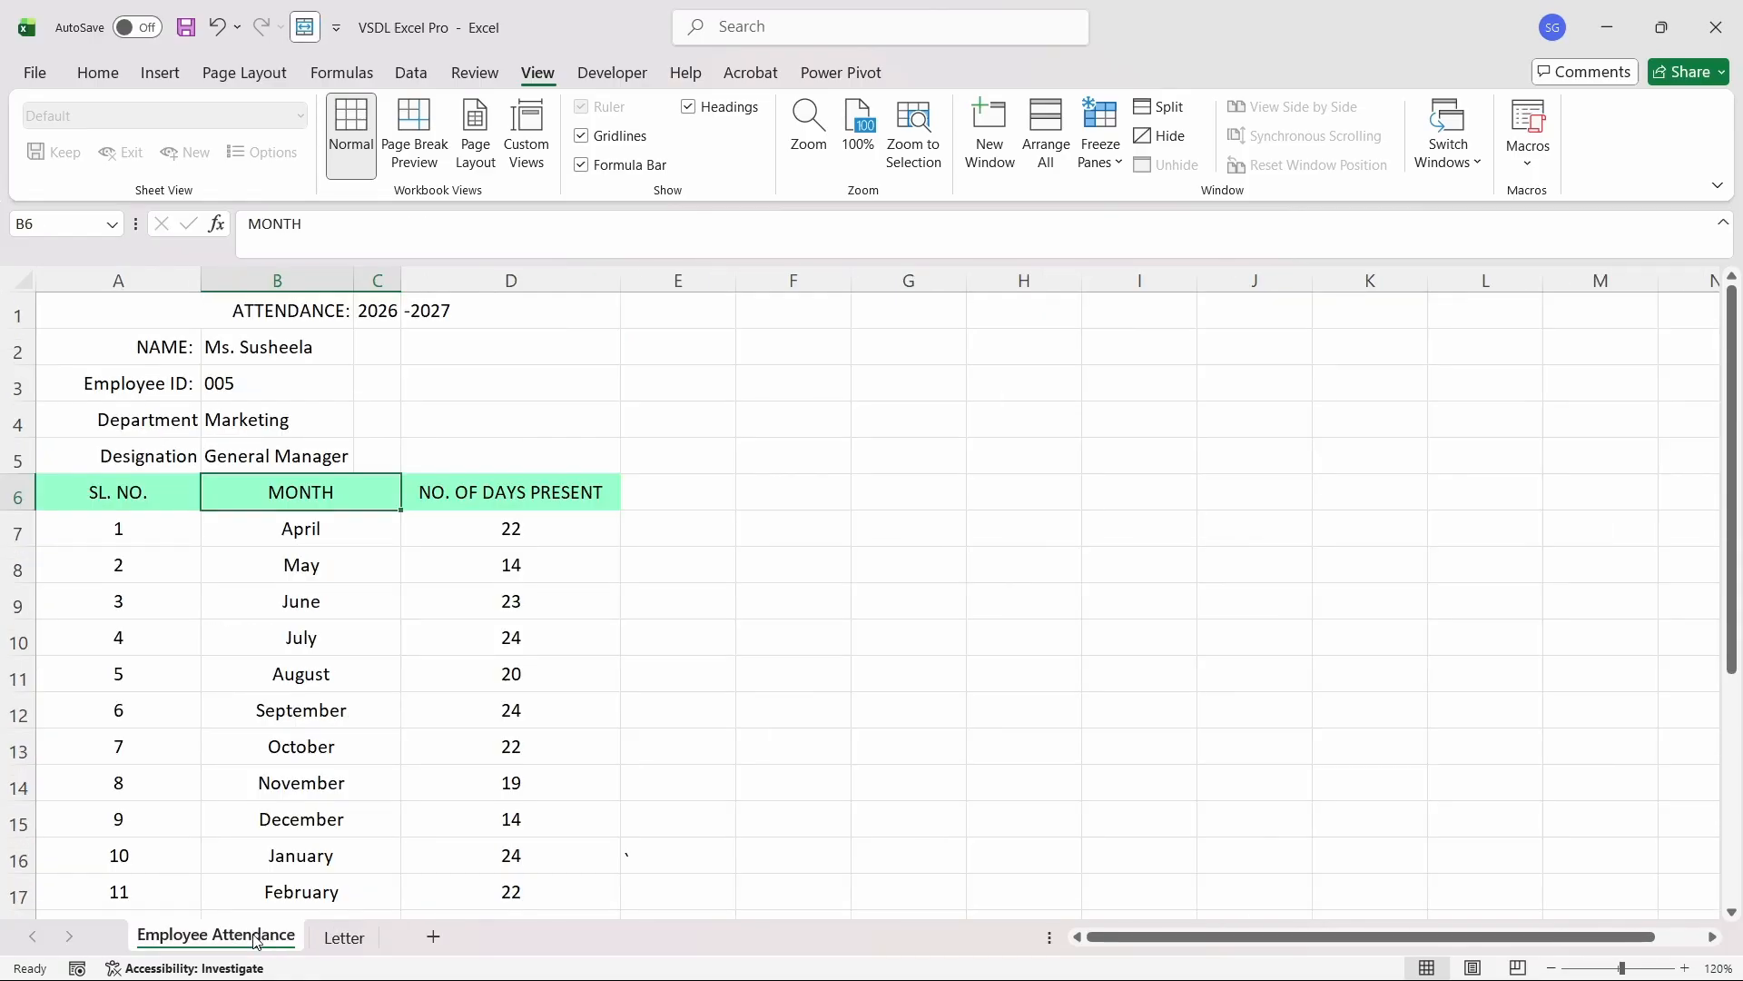
{"action": "left_click", "coordinate": [377, 311]}
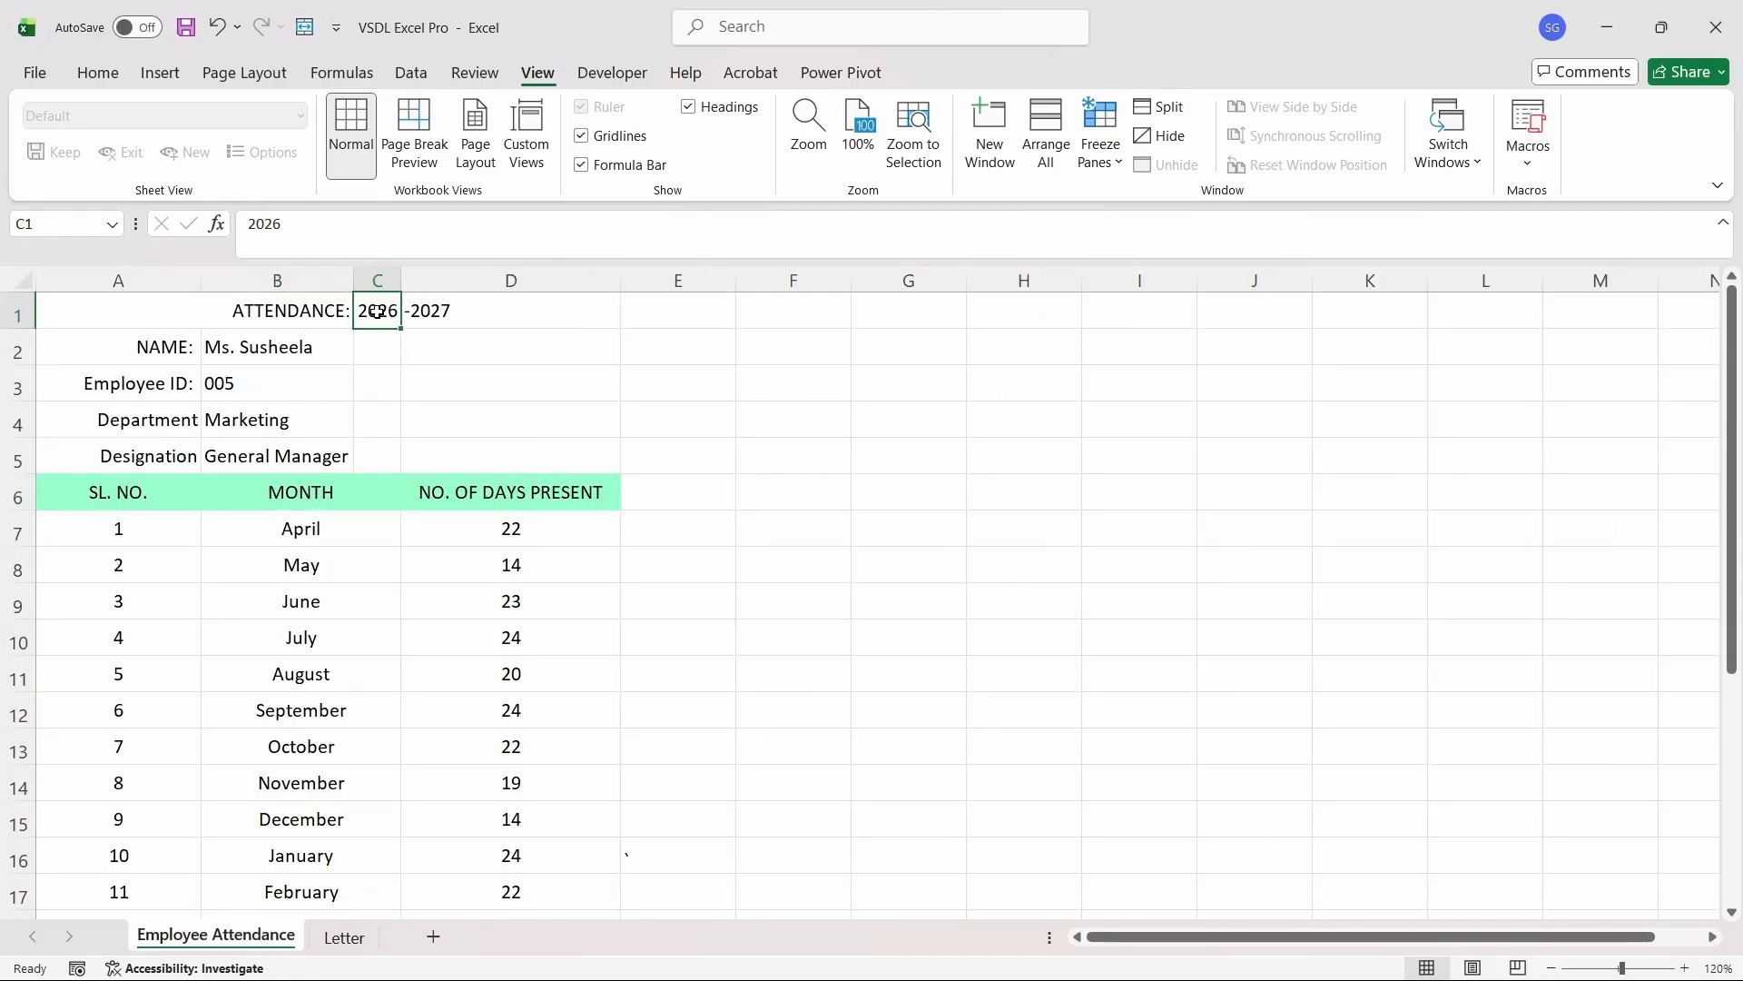
{"action": "type", "text": "2027"}
{"action": "key", "text": "Tab"}
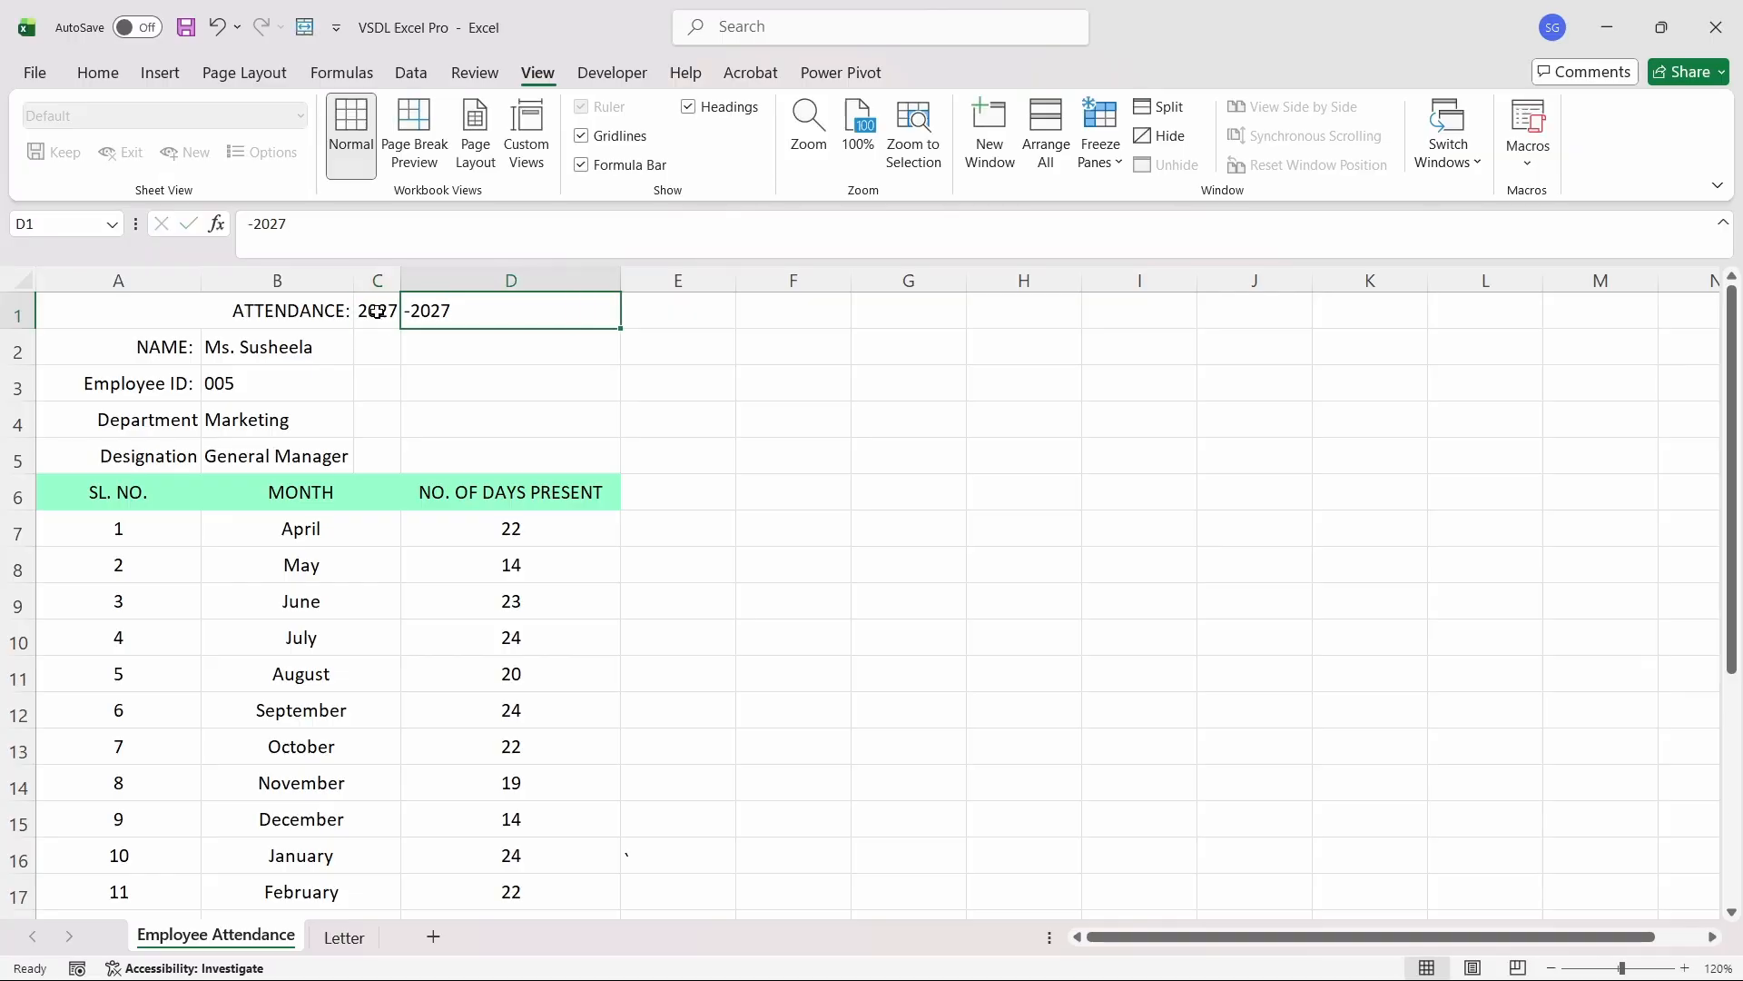
{"action": "left_click", "coordinate": [407, 240]}
{"action": "key", "text": "BackSpace"}
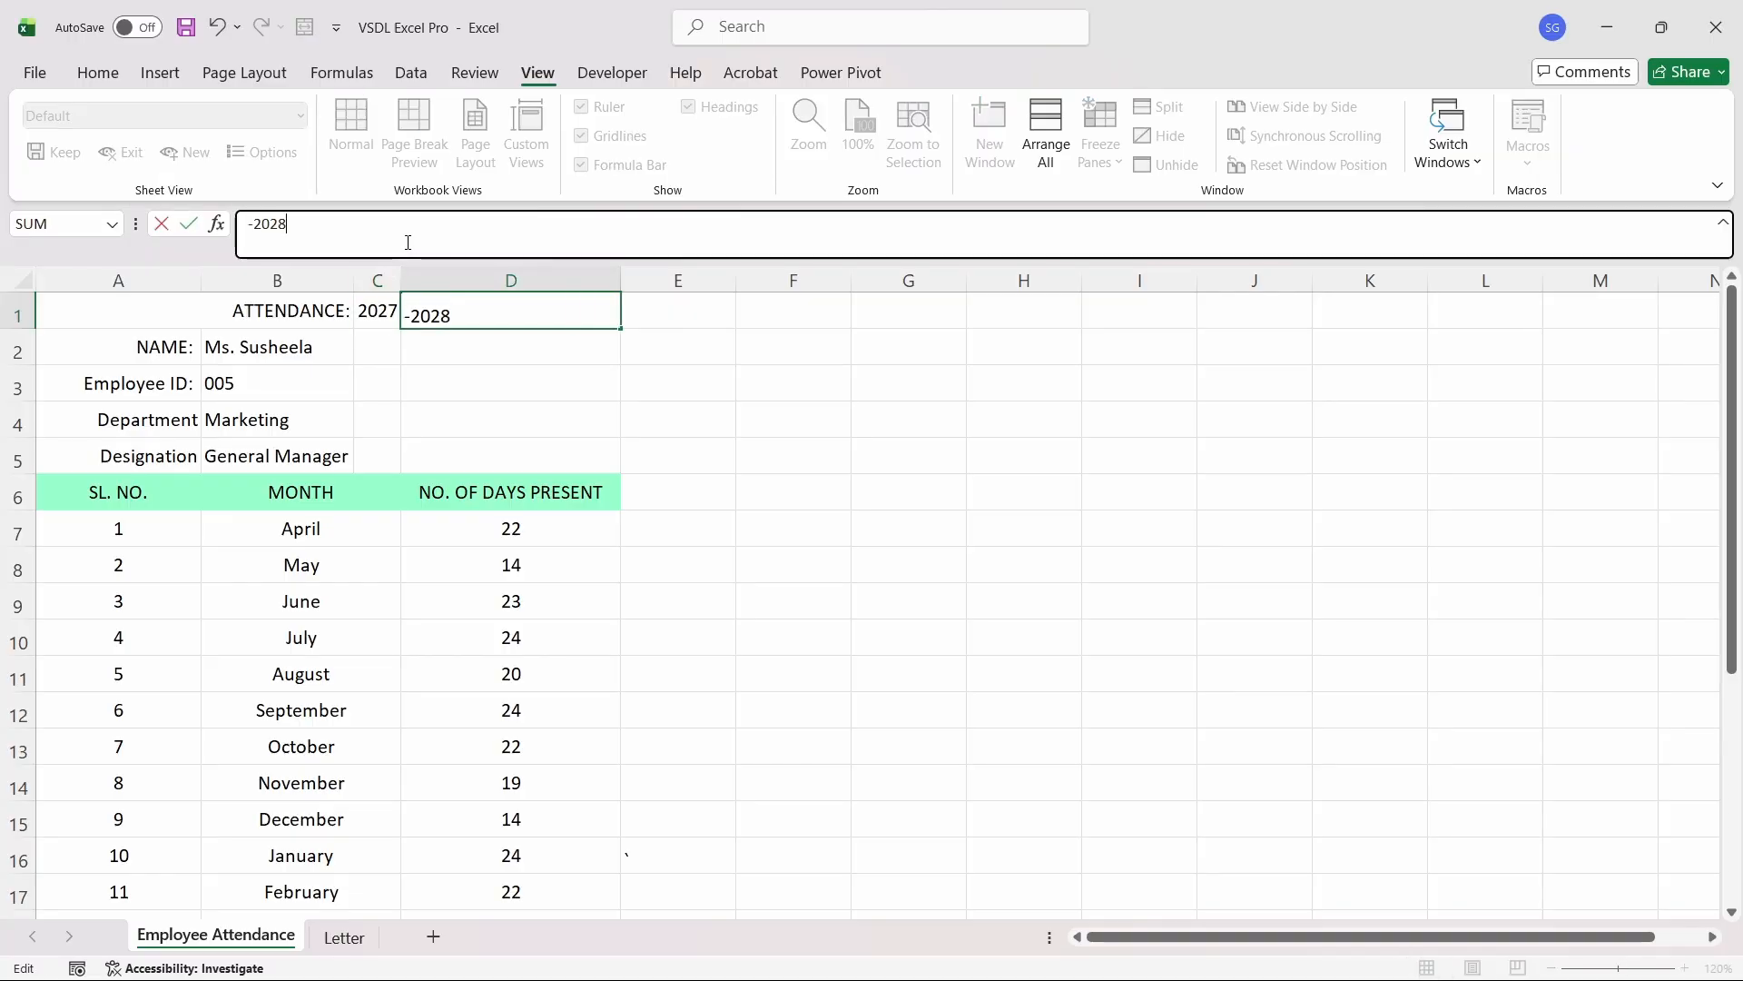
{"action": "type", "text": "8"}
{"action": "key", "text": "ctrl+Return"}
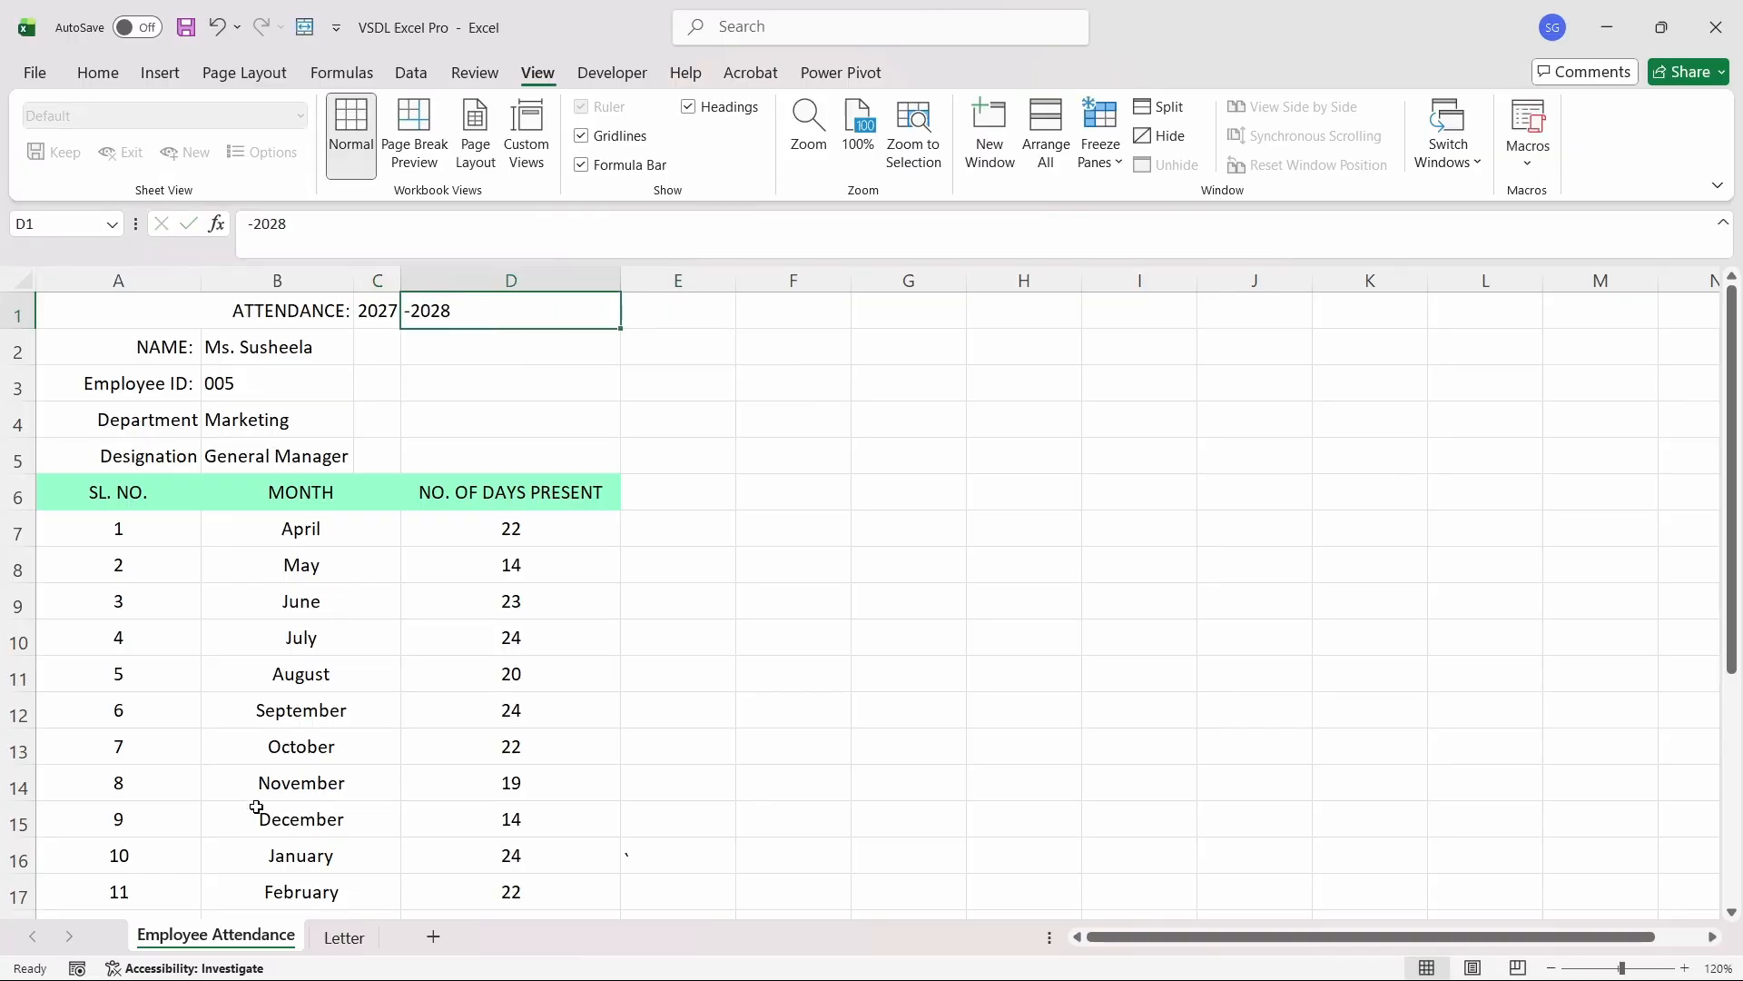
- Check the period's years in row 14 of the Letter sheet and go through the days-present column of its table
{"action": "left_click", "coordinate": [341, 936]}
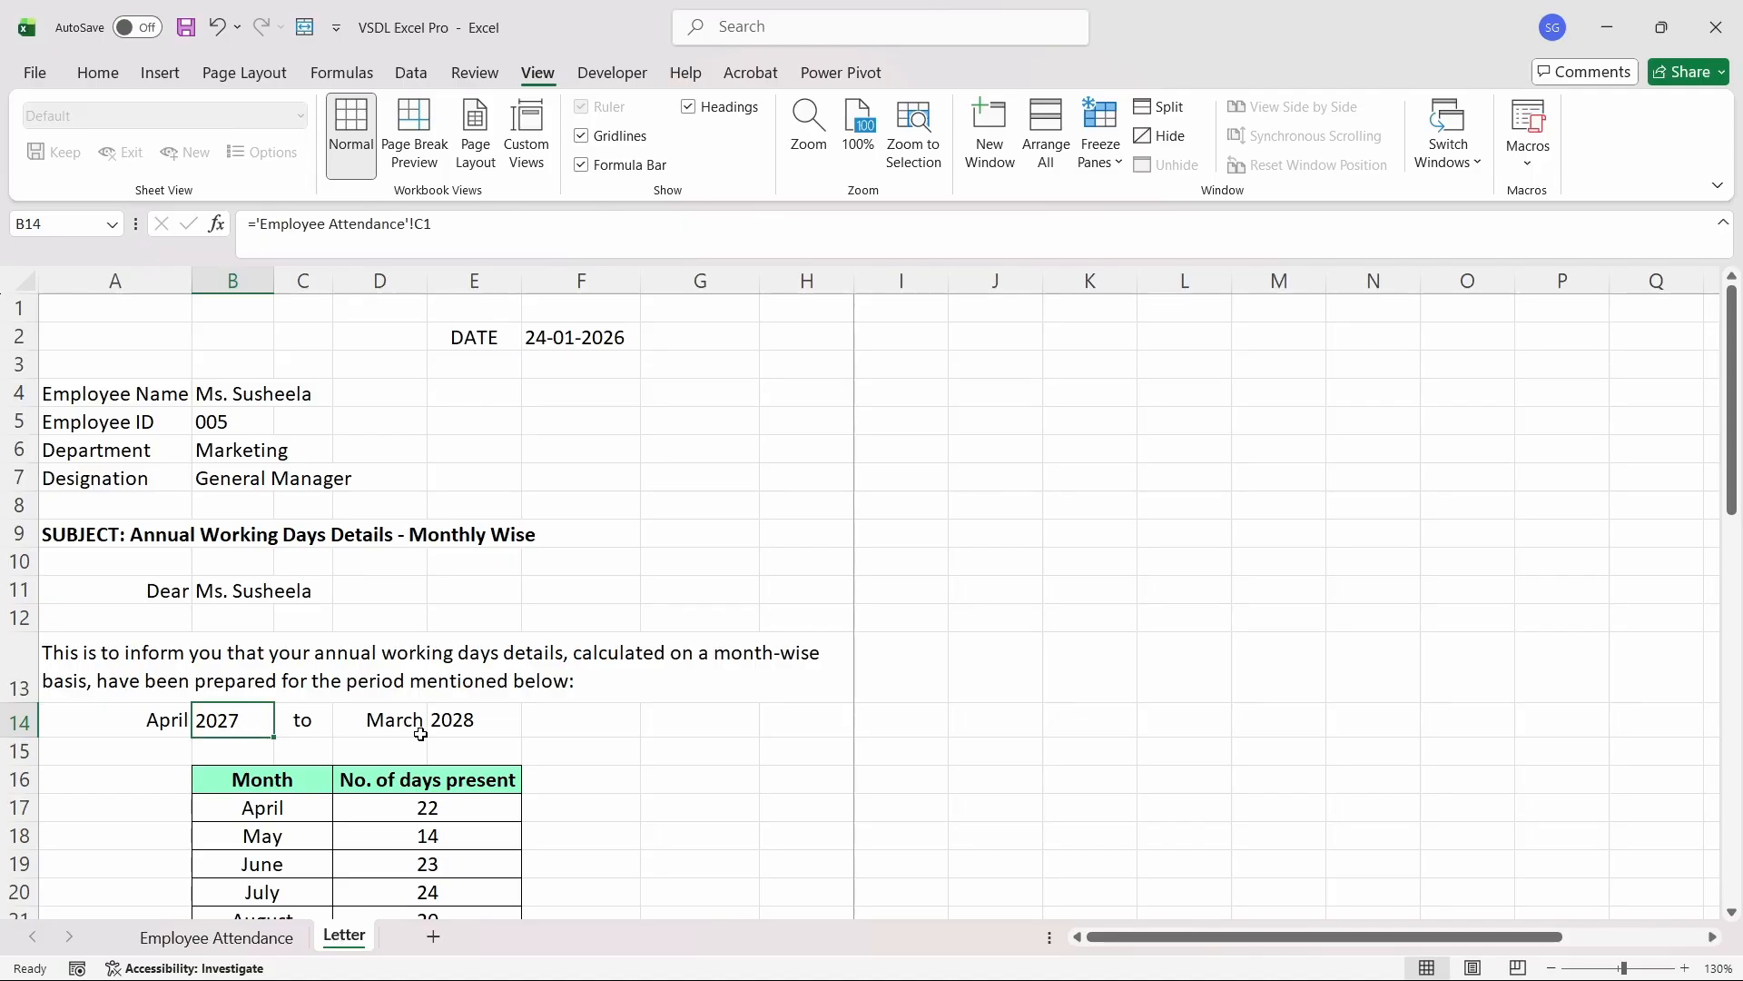
{"action": "left_click", "coordinate": [488, 714]}
{"action": "key", "text": "Down"}
{"action": "key", "text": "Down"}
{"action": "key", "text": "Down"}
{"action": "key", "text": "Down"}
{"action": "key", "text": "Down"}
{"action": "key", "text": "Down"}
{"action": "key", "text": "Down"}
{"action": "key", "text": "Down"}
{"action": "key", "text": "Down"}
{"action": "key", "text": "Down"}
{"action": "key", "text": "Down"}
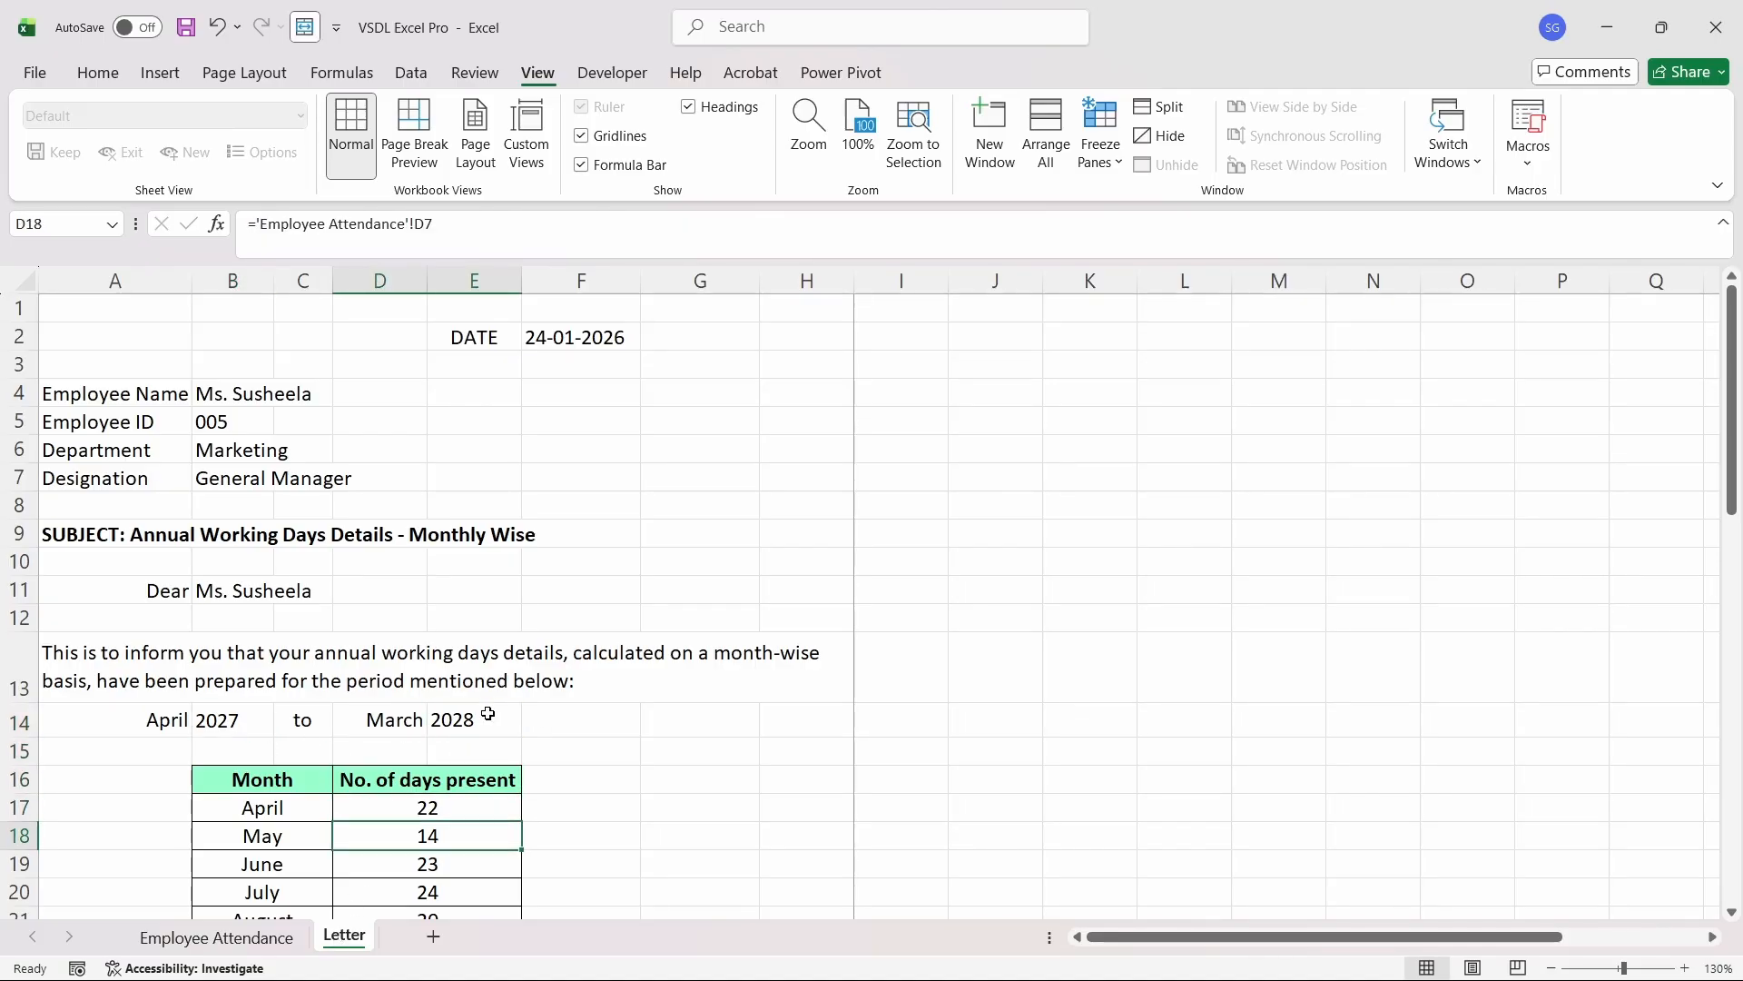
{"action": "key", "text": "Down"}
{"action": "key", "text": "Down"}
{"action": "key", "text": "Down"}
{"action": "key", "text": "Down"}
{"action": "key", "text": "Down"}
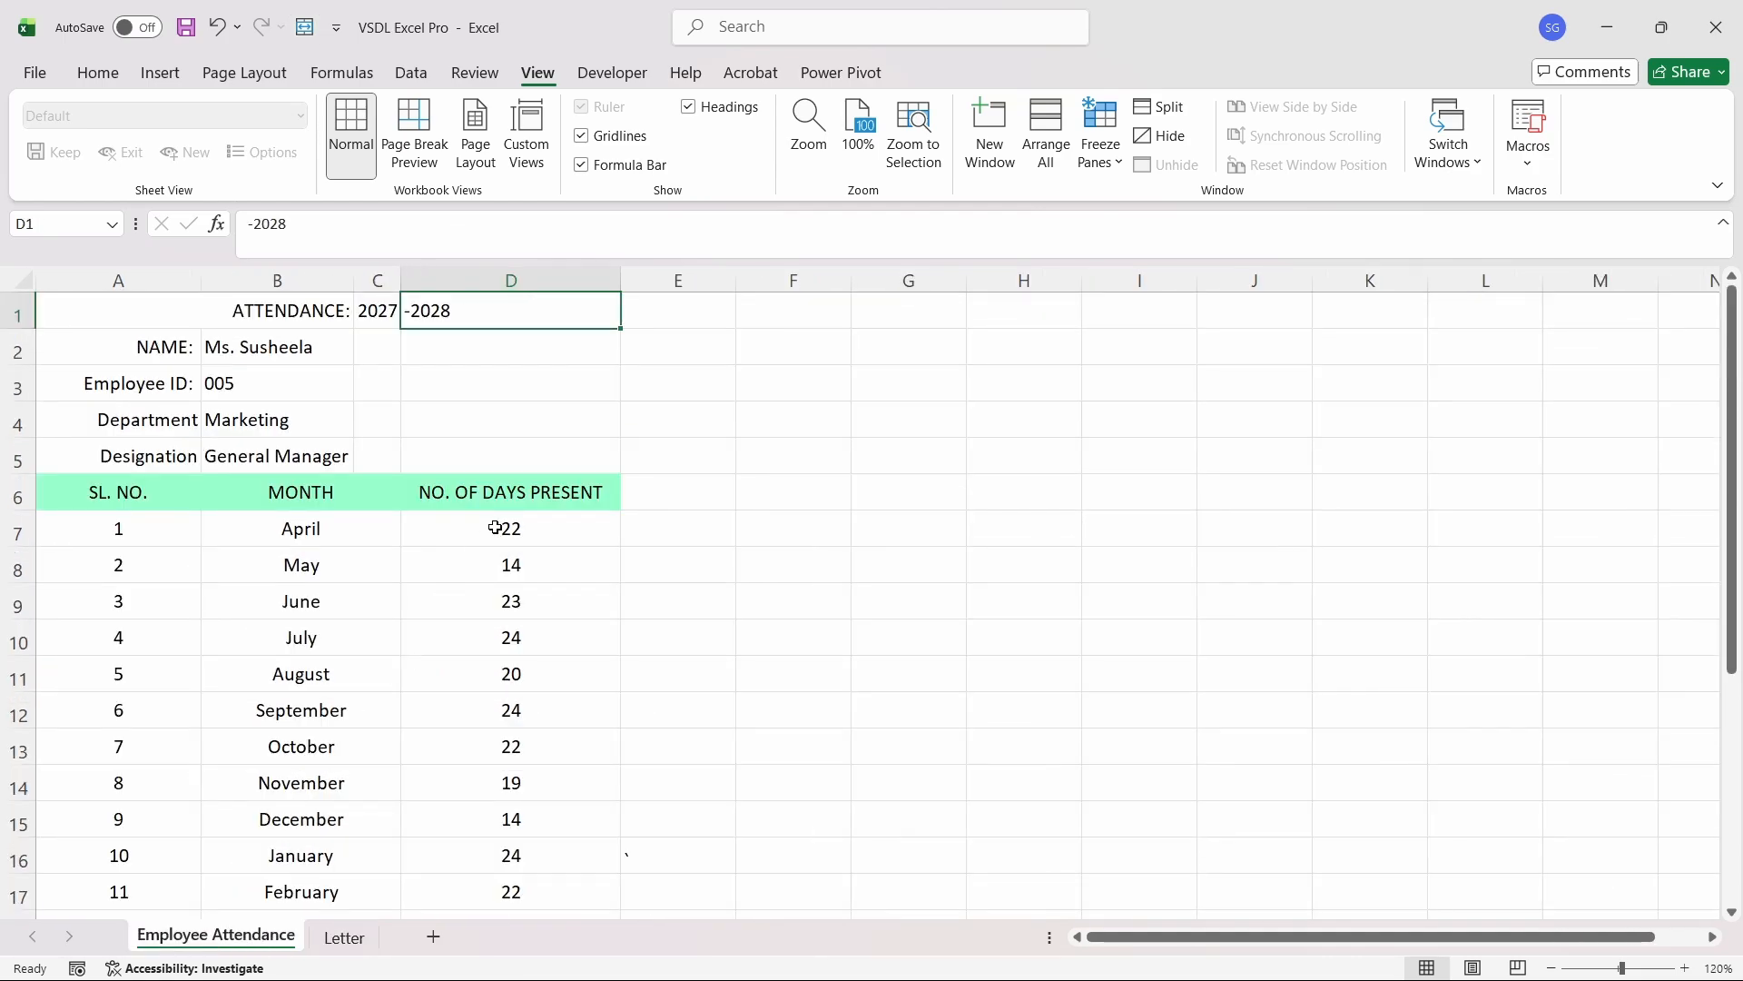
- Replace the days present for April through March in D7:D18 of Employee Attendance with the series 1 to 12
{"action": "left_click", "coordinate": [497, 527]}
{"action": "type", "text": "1"}
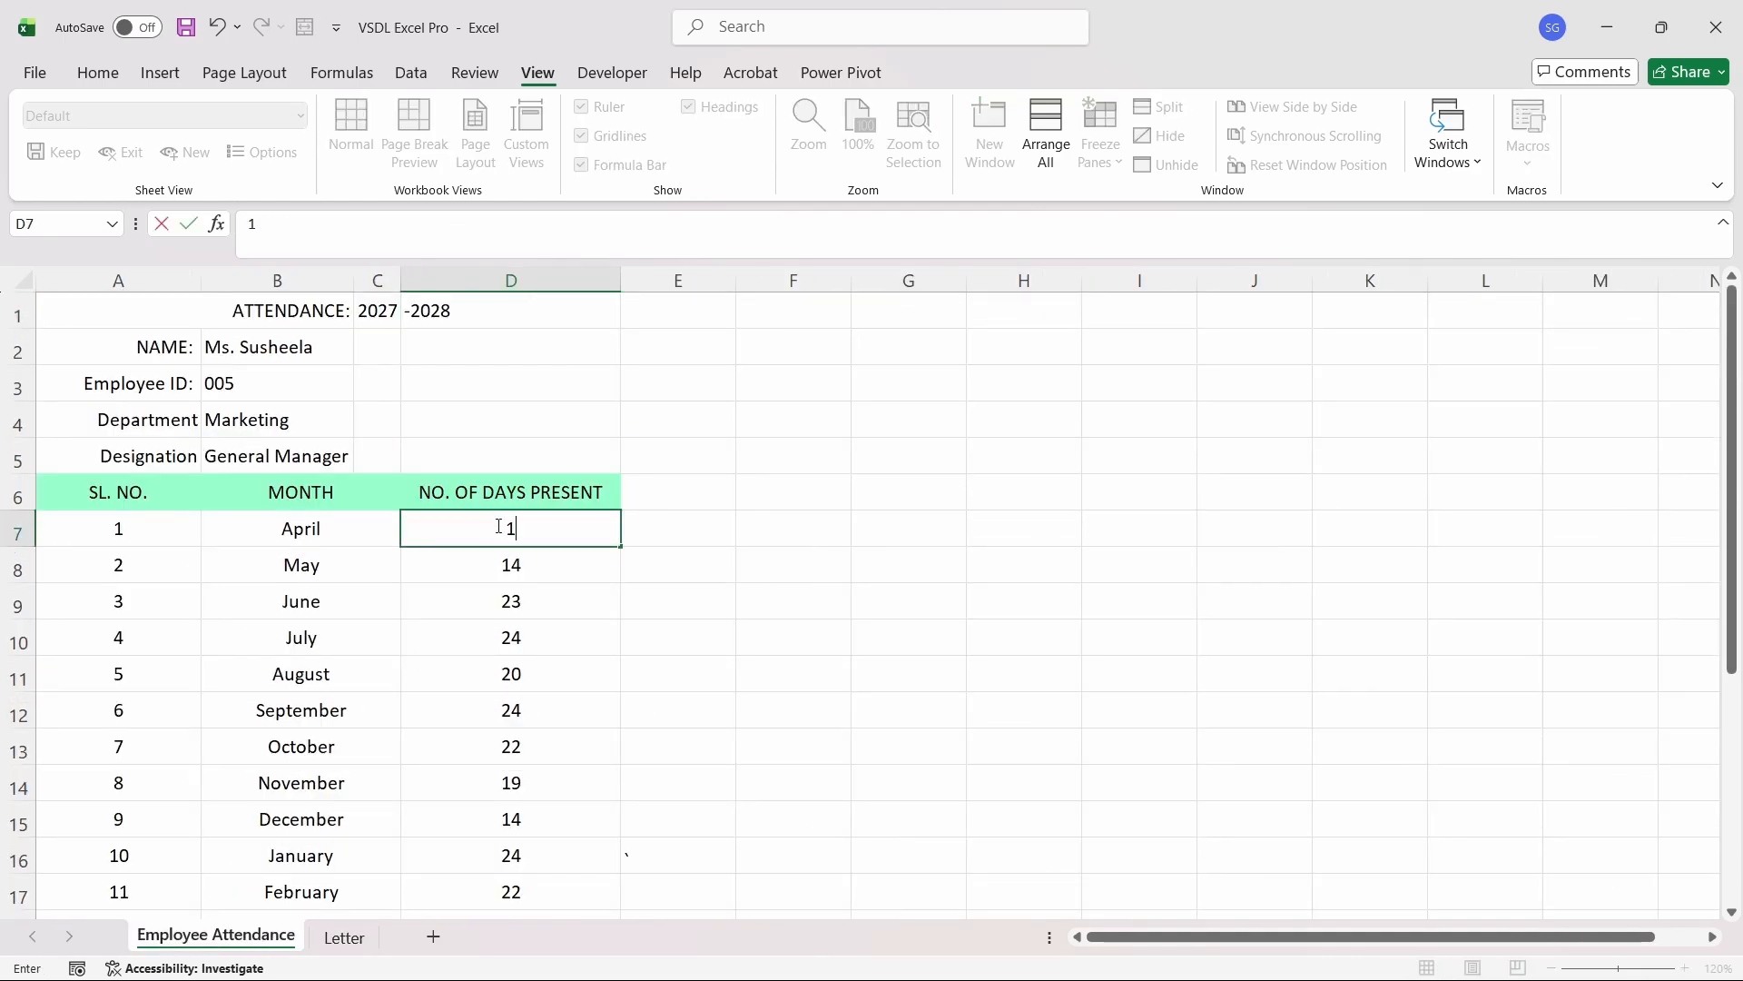
{"action": "key", "text": "Return"}
{"action": "type", "text": "2"}
{"action": "key", "text": "Return"}
{"action": "left_click", "coordinate": [496, 526]}
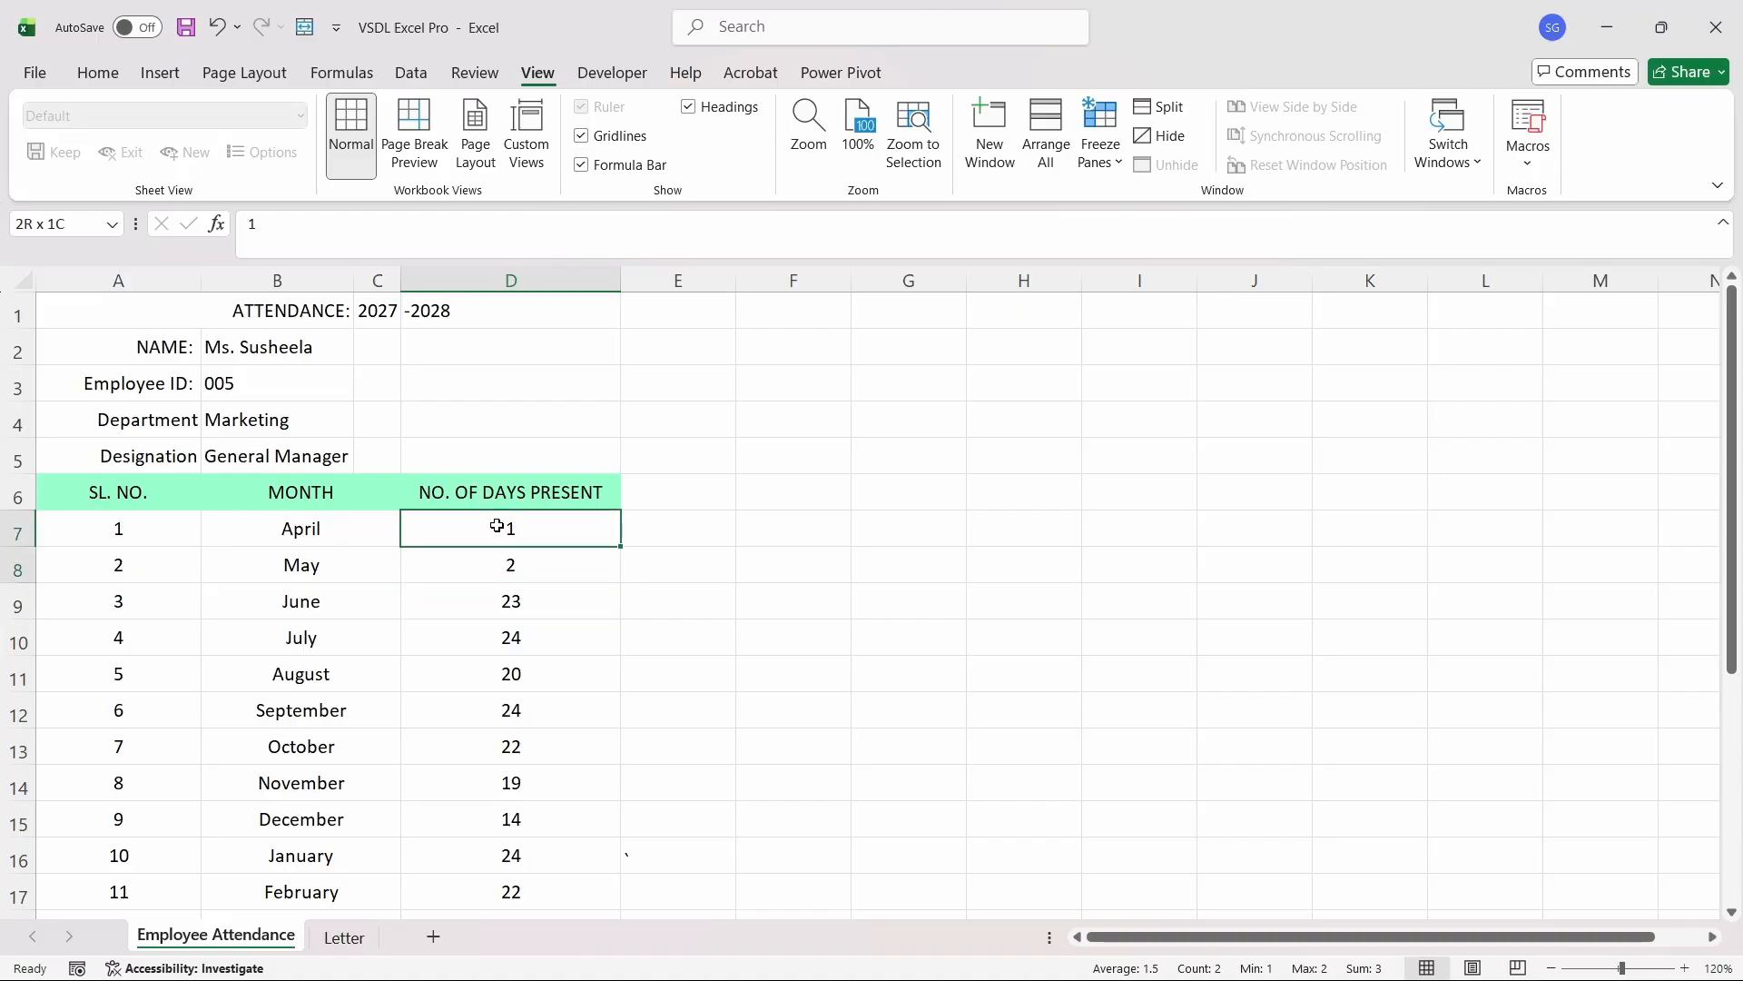
{"action": "key", "text": "shift+Down"}
{"action": "left_click_drag", "start_coordinate": [620, 583], "coordinate": [573, 877]}
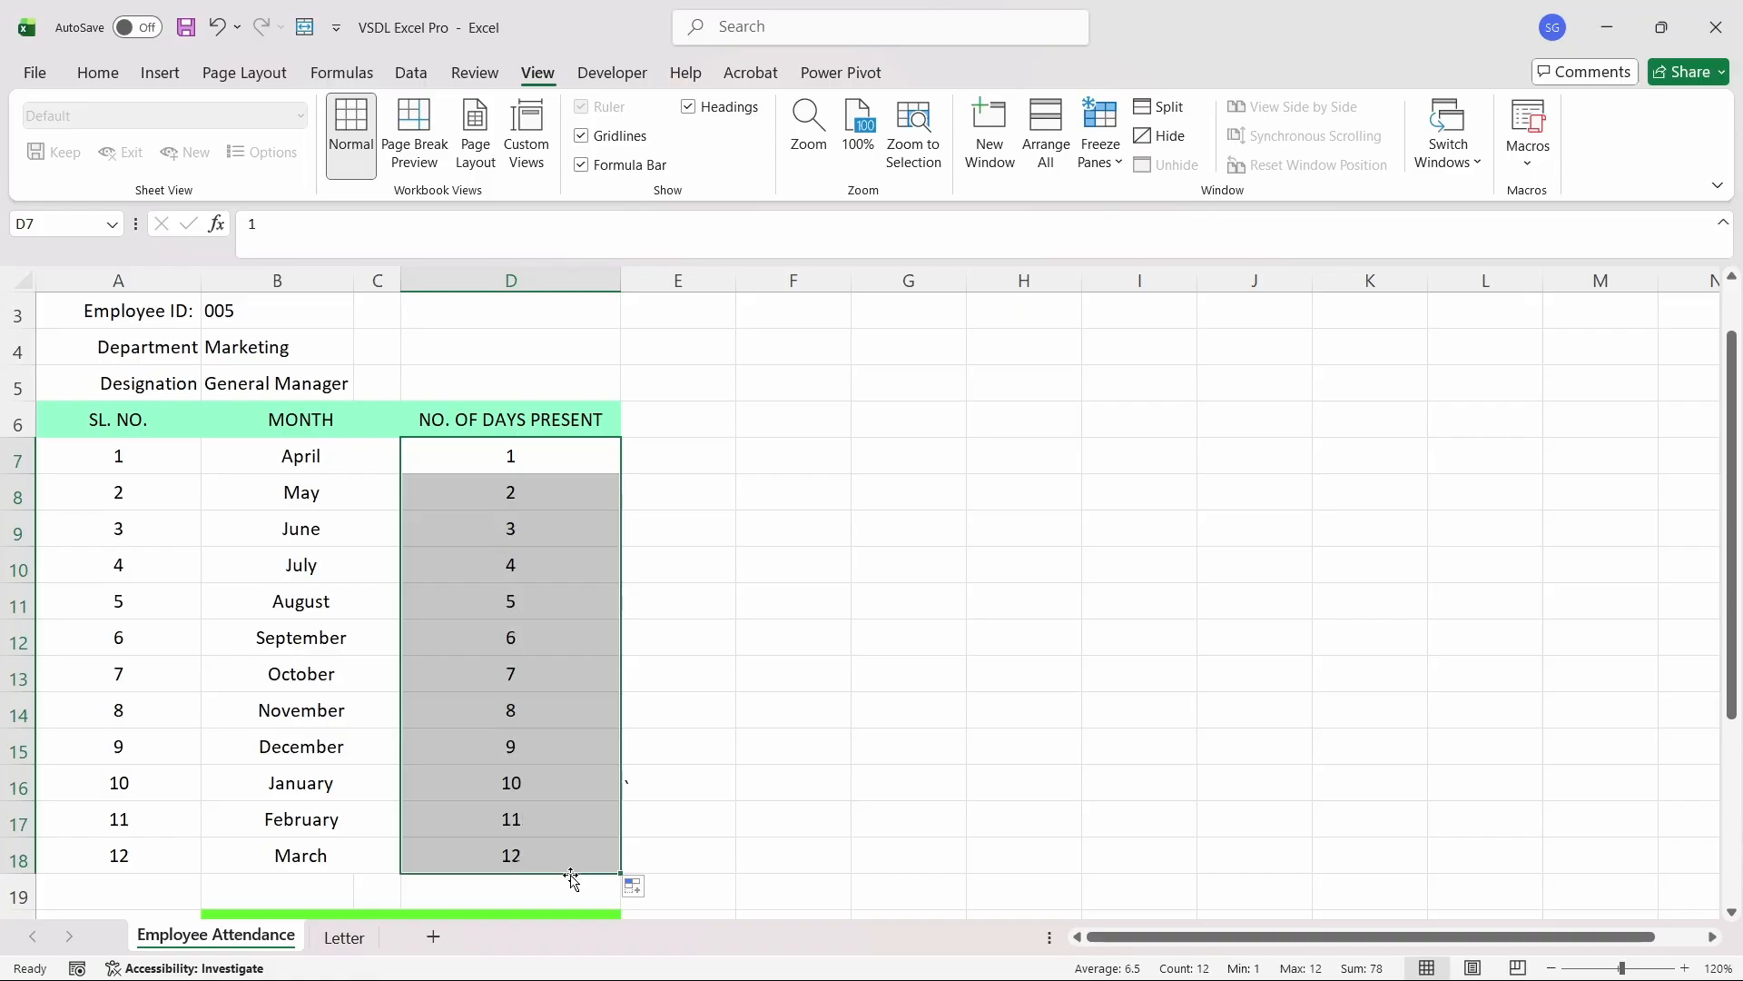
{"action": "left_click", "coordinate": [553, 737]}
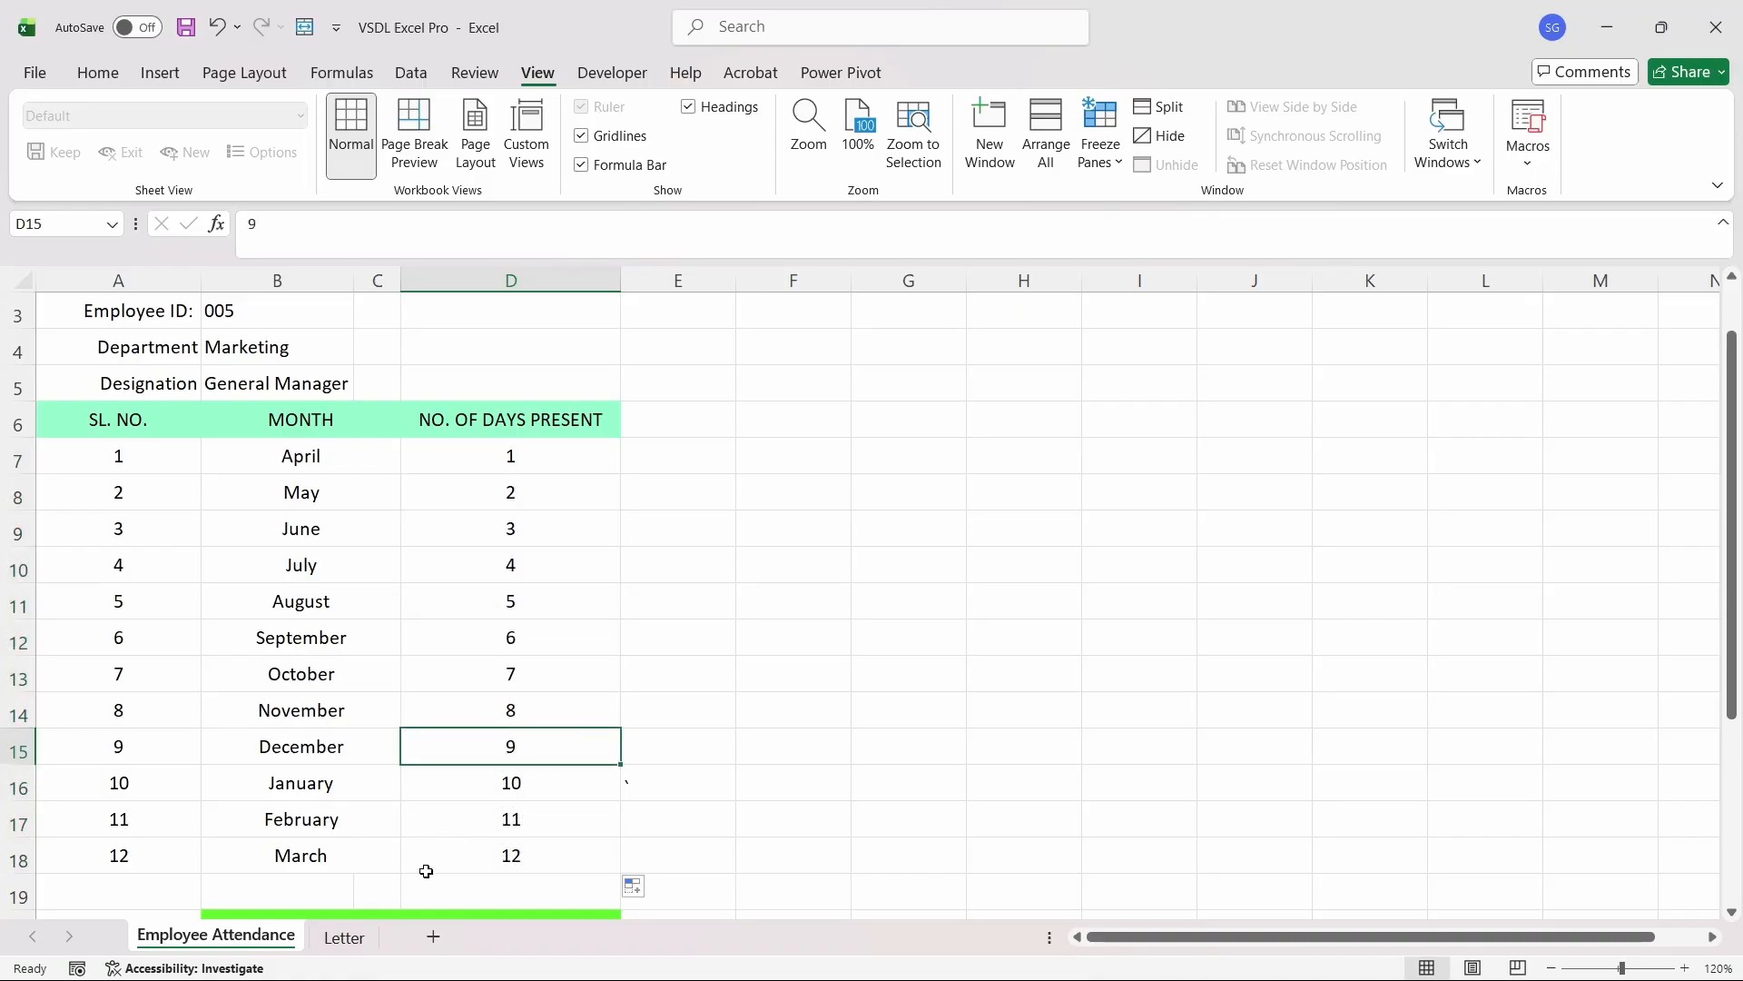
- Review the linked days-present values from April to March in the Letter sheet's table, ending back at row 1
{"action": "left_click", "coordinate": [348, 938]}
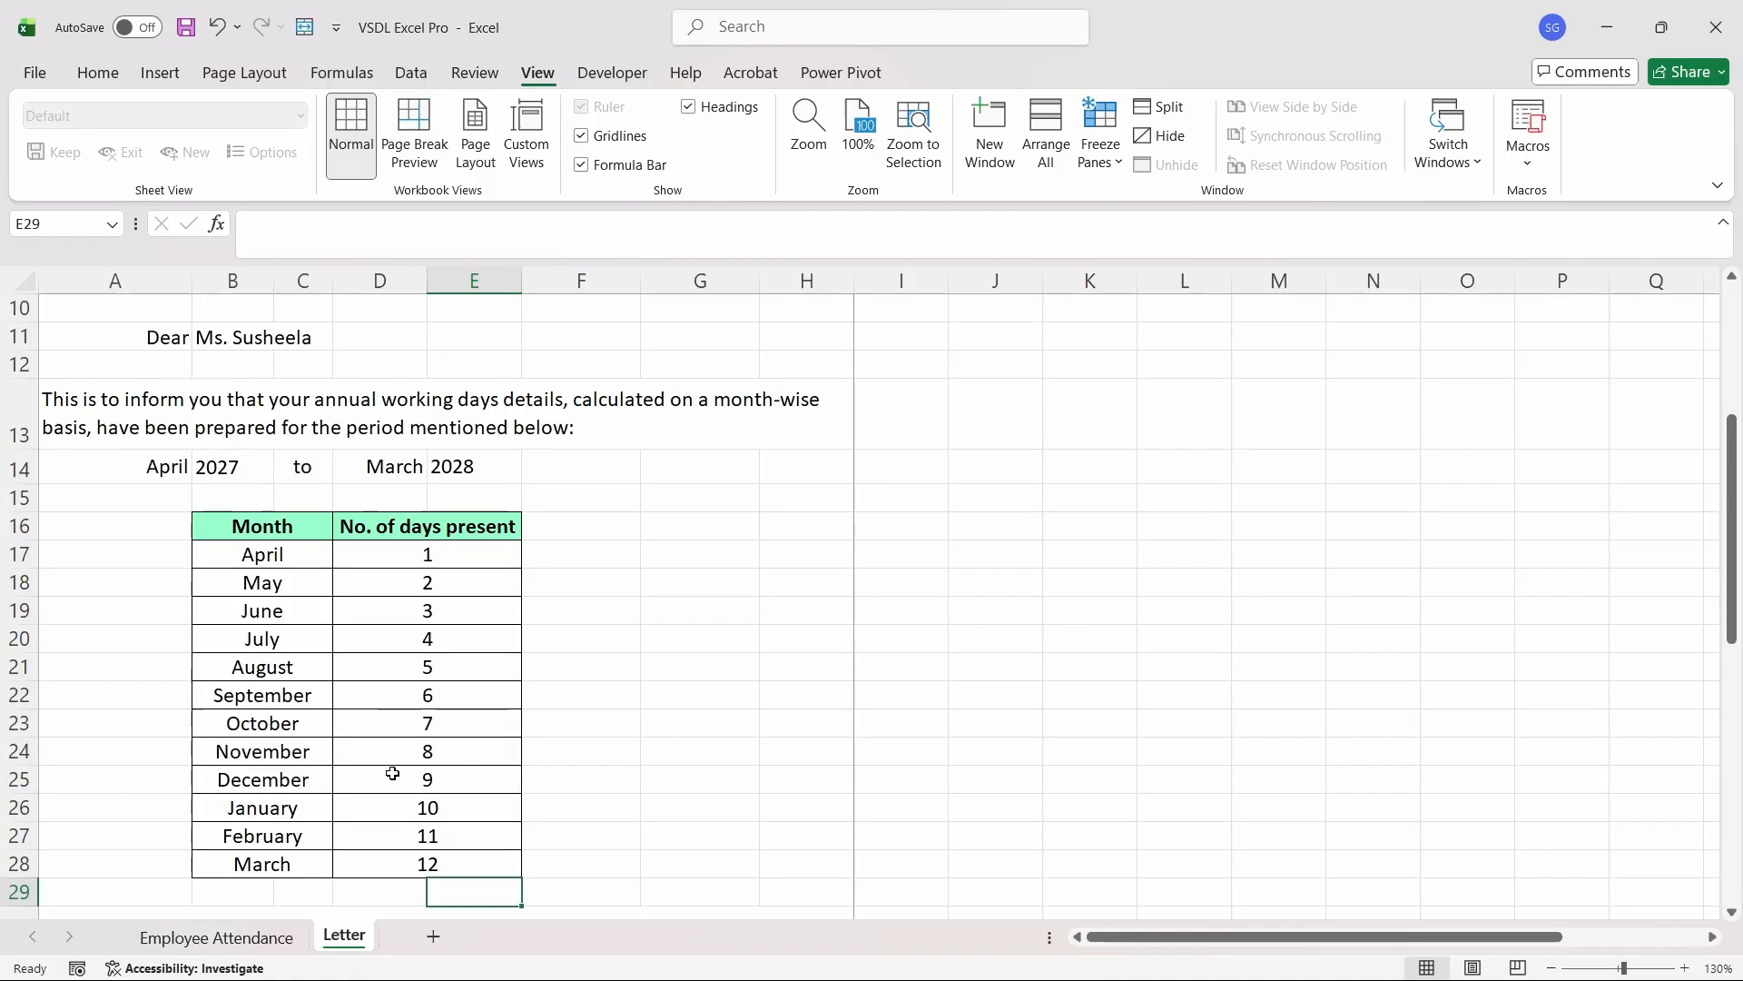
{"action": "left_click", "coordinate": [466, 556]}
{"action": "key", "text": "Down"}
{"action": "key", "text": "Down"}
{"action": "key", "text": "Down"}
{"action": "key", "text": "Down"}
{"action": "key", "text": "Down"}
{"action": "key", "text": "Down"}
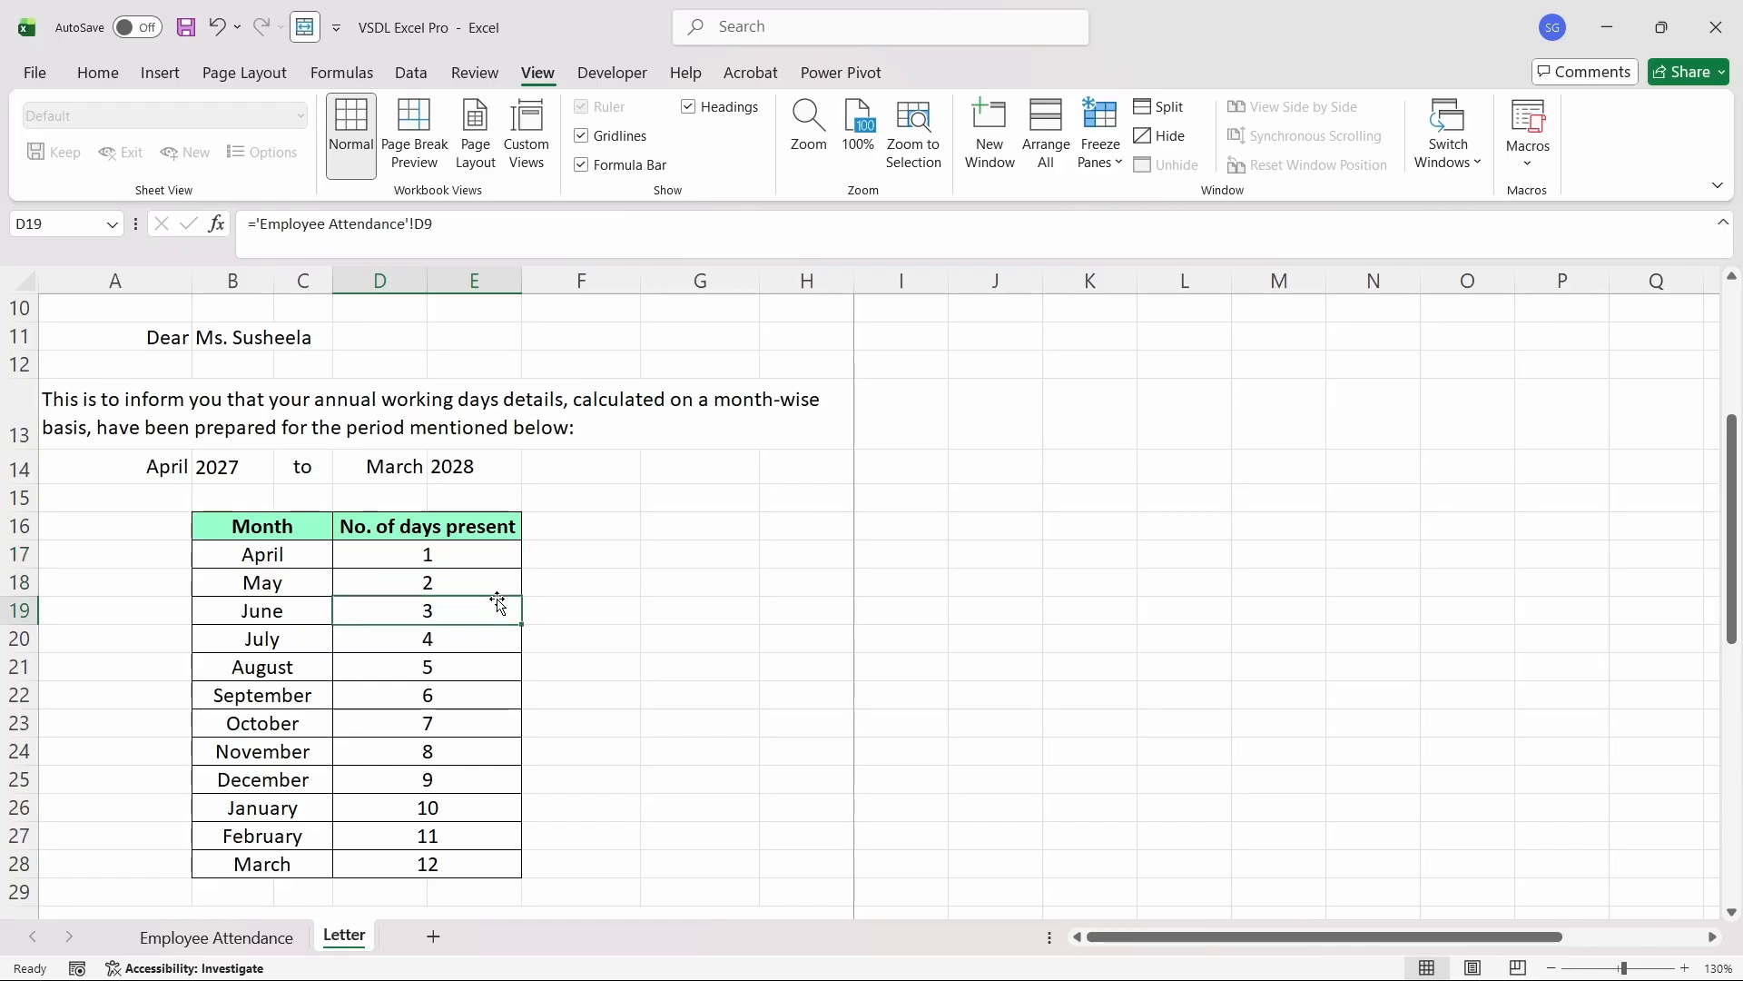
{"action": "key", "text": "Down"}
{"action": "key", "text": "Down"}
{"action": "key", "text": "Down"}
{"action": "key", "text": "Down"}
{"action": "key", "text": "Down"}
{"action": "key", "text": "Down"}
{"action": "key", "text": "Down"}
{"action": "key", "text": "Down"}
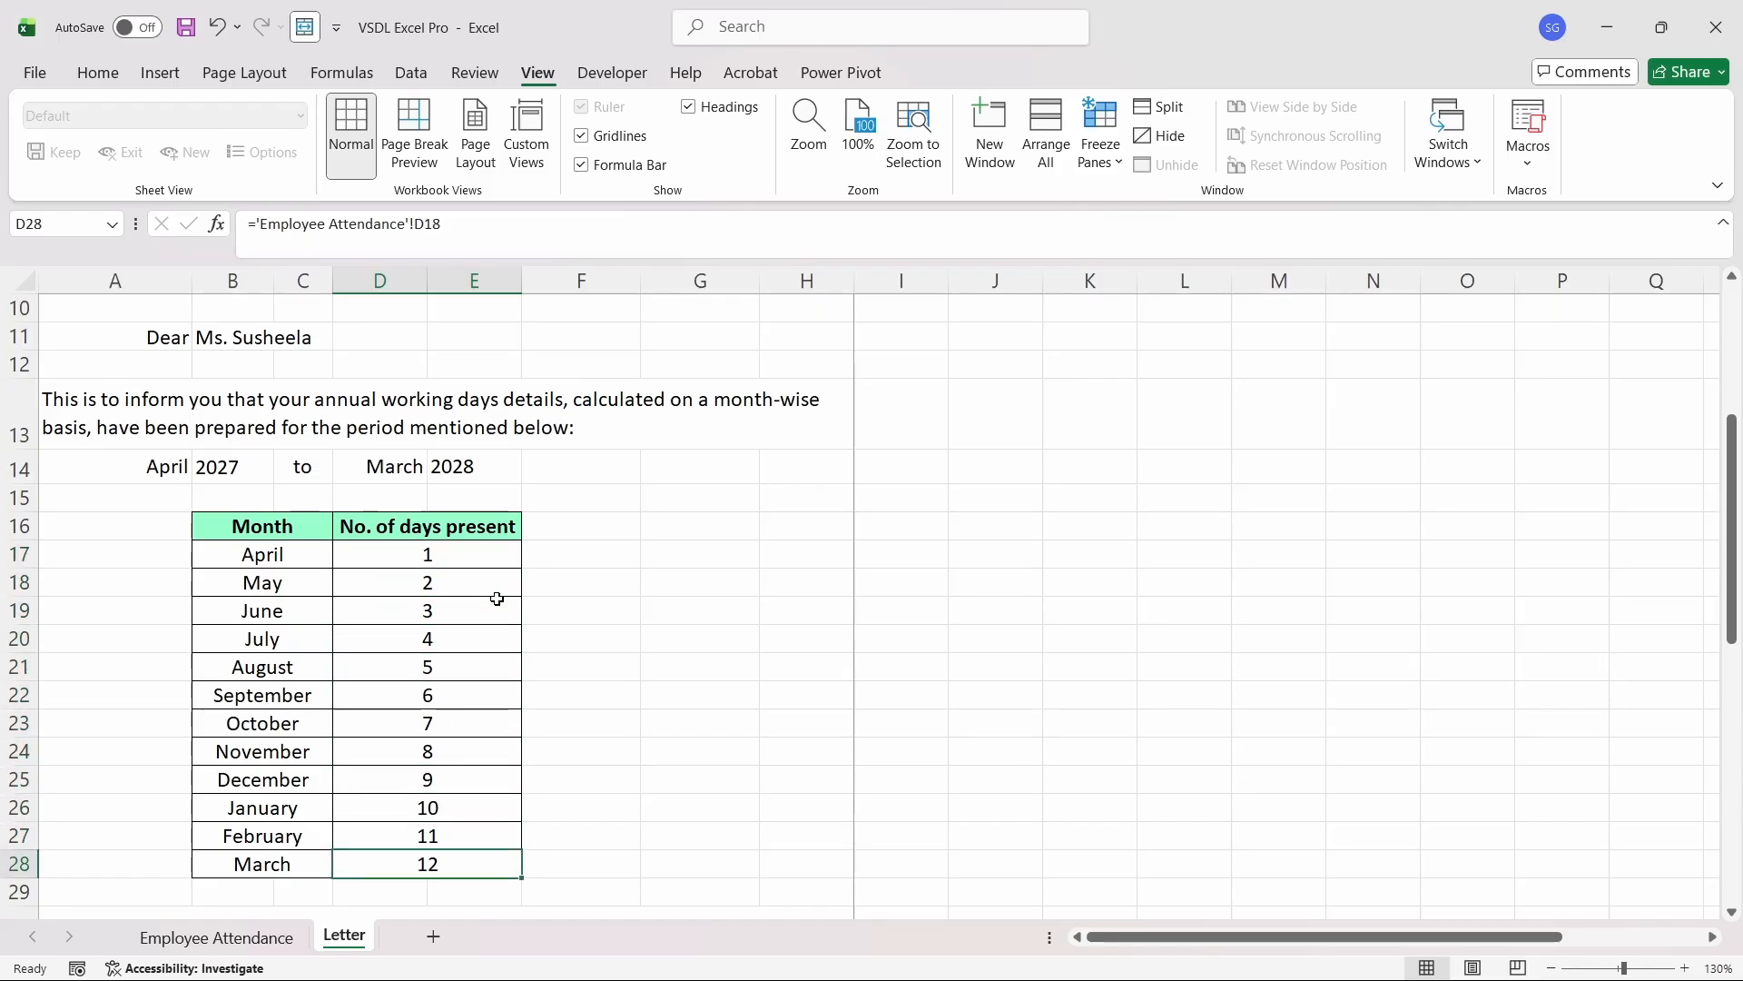
{"action": "key", "text": "Down"}
{"action": "key", "text": "ctrl+Up"}
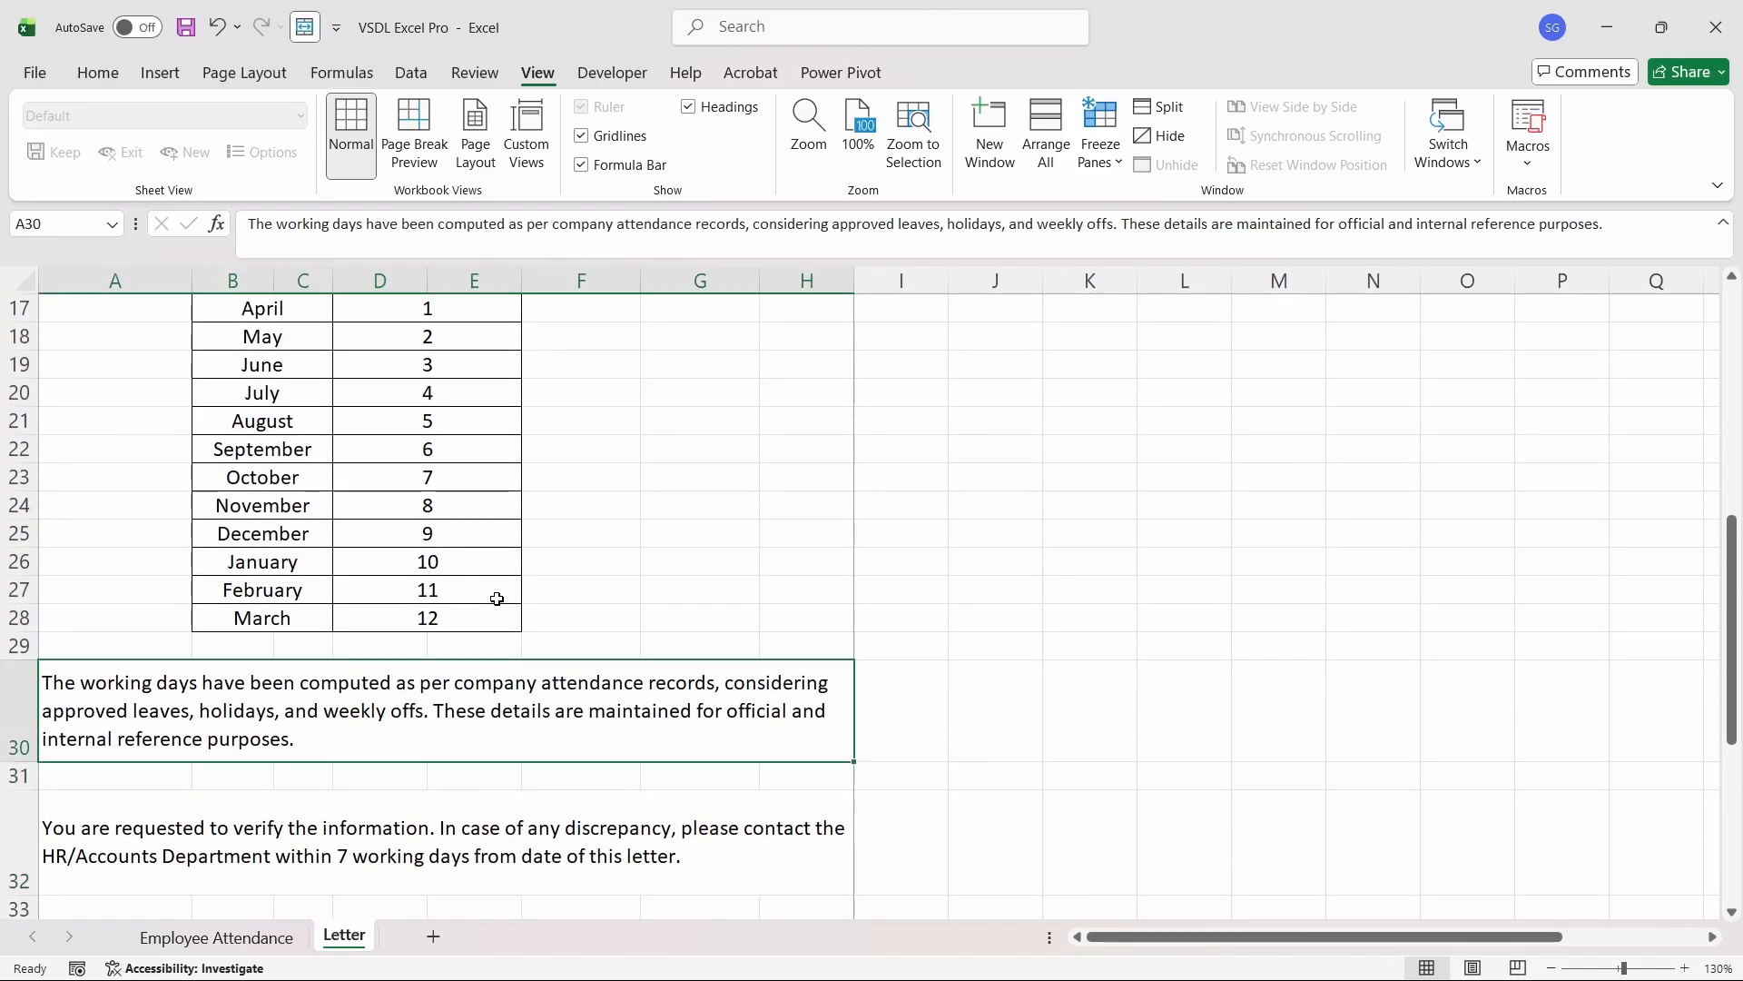
{"action": "key", "text": "ctrl+Up"}
{"action": "key", "text": "Up"}
{"action": "key", "text": "Up"}
{"action": "key", "text": "Up"}
{"action": "key", "text": "Up"}
{"action": "key", "text": "Up"}
{"action": "key", "text": "Up"}
{"action": "key", "text": "Up"}
{"action": "key", "text": "Up"}
{"action": "key", "text": "Up"}
{"action": "key", "text": "Up"}
{"action": "key", "text": "Up"}
{"action": "key", "text": "Up"}
{"action": "key", "text": "Up"}
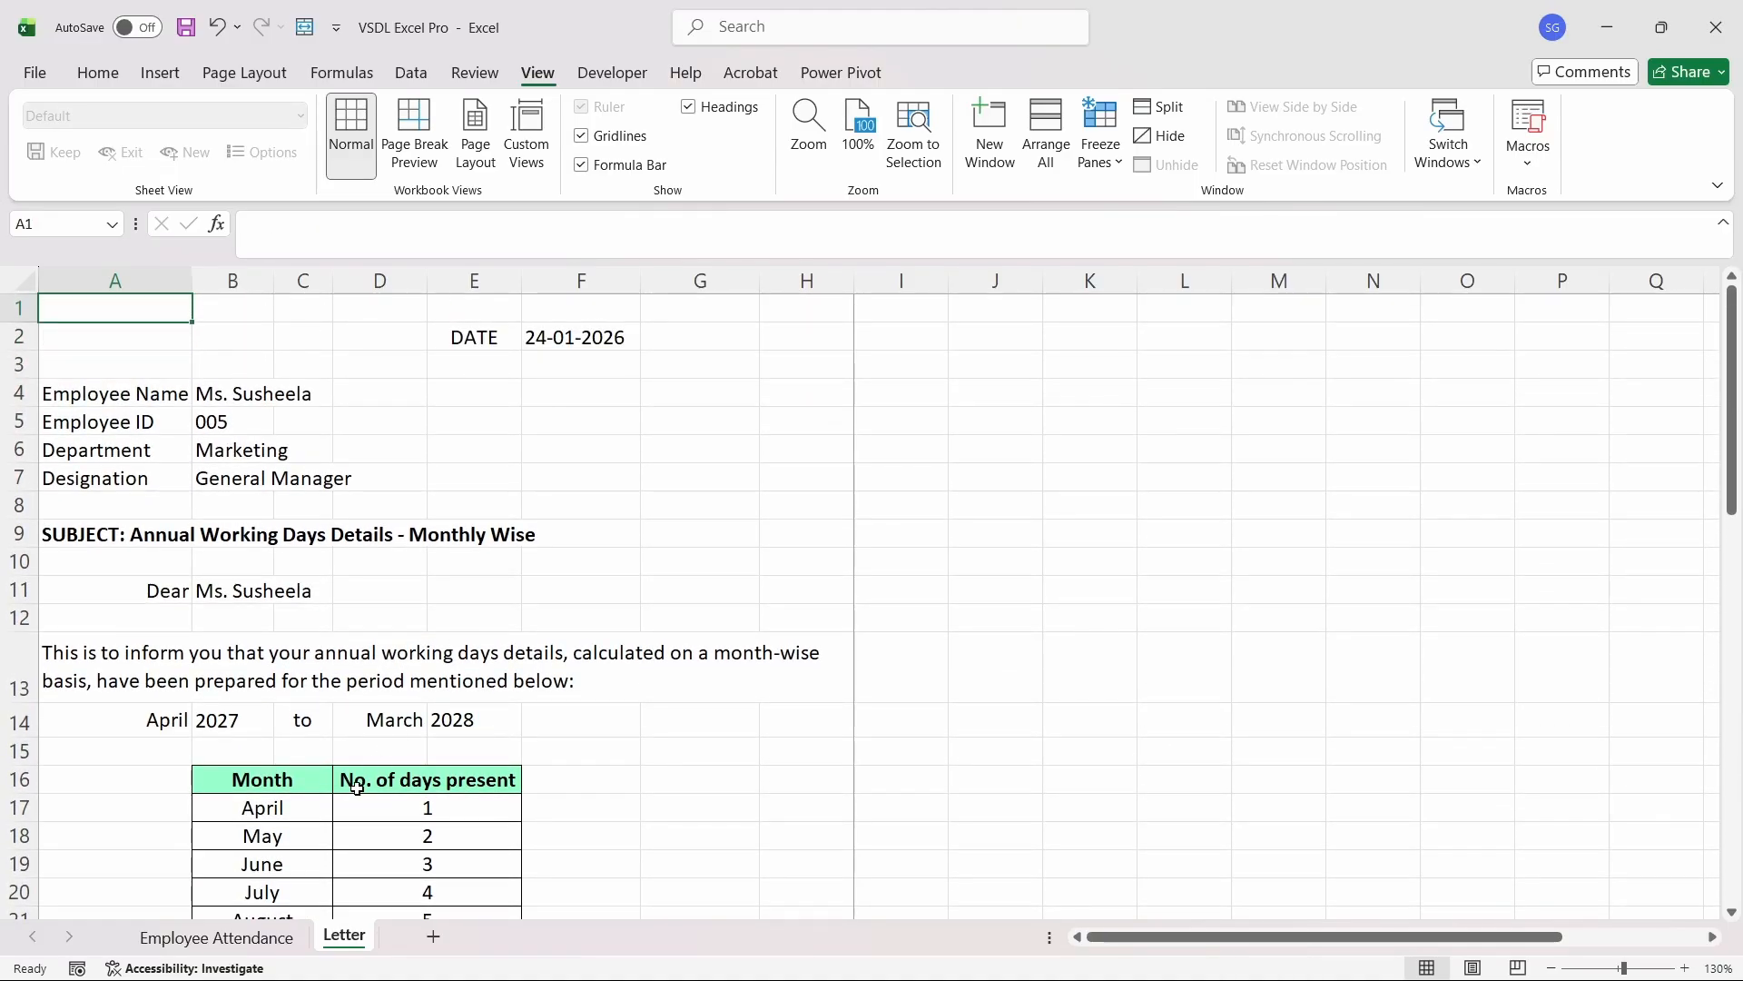
- Undo the test series entered in the days-present column of the Employee Attendance sheet
{"action": "left_click", "coordinate": [277, 938]}
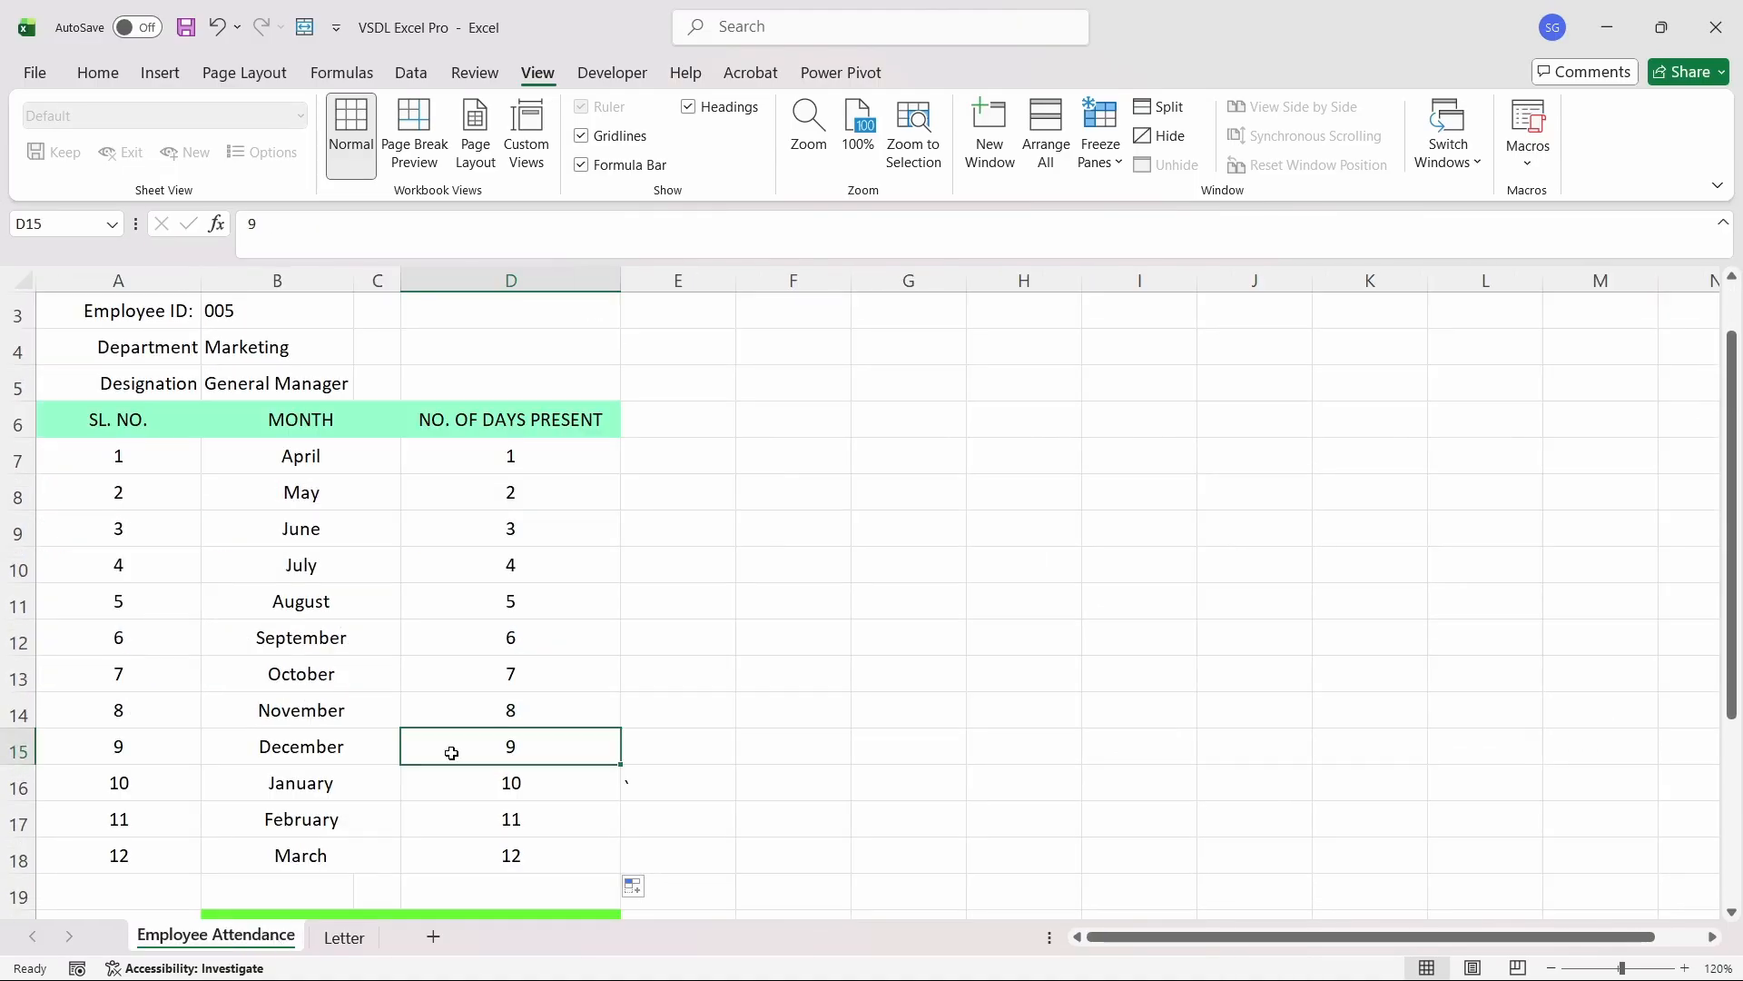
{"action": "left_click", "coordinate": [514, 693]}
{"action": "key", "text": "ctrl+z"}
{"action": "key", "text": "ctrl+z"}
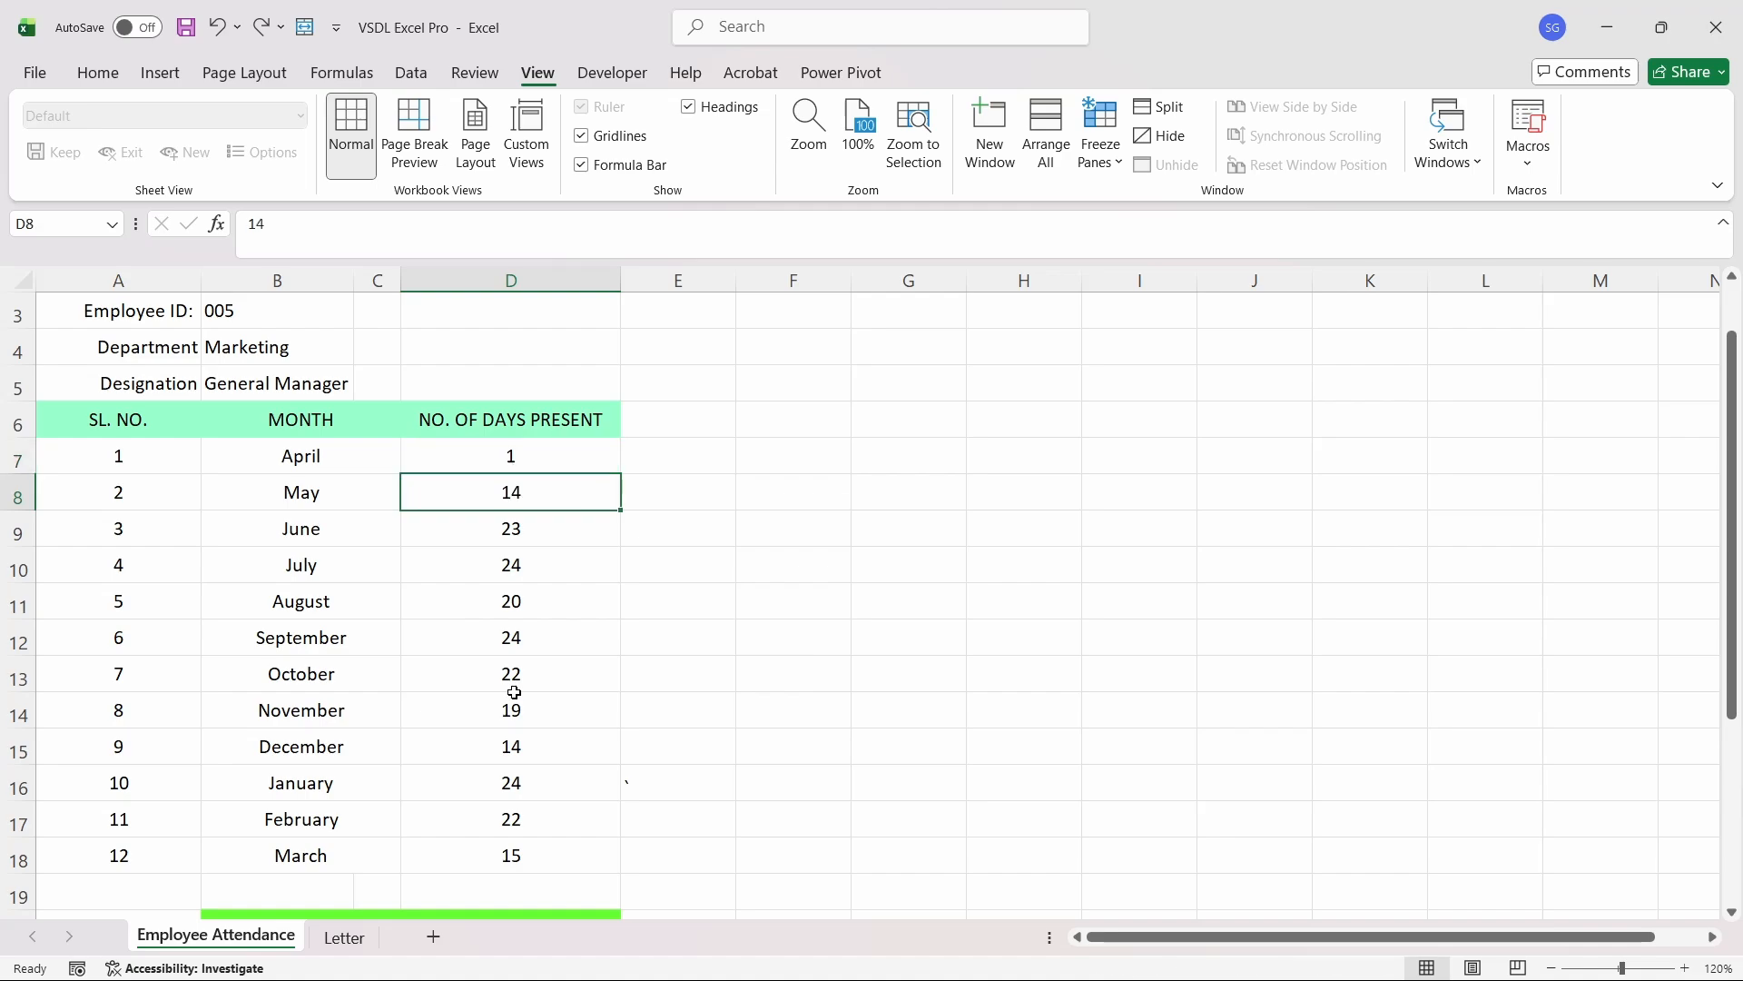
{"action": "key", "text": "ctrl+z"}
{"action": "key", "text": "ctrl+z"}
{"action": "key", "text": "ctrl+z"}
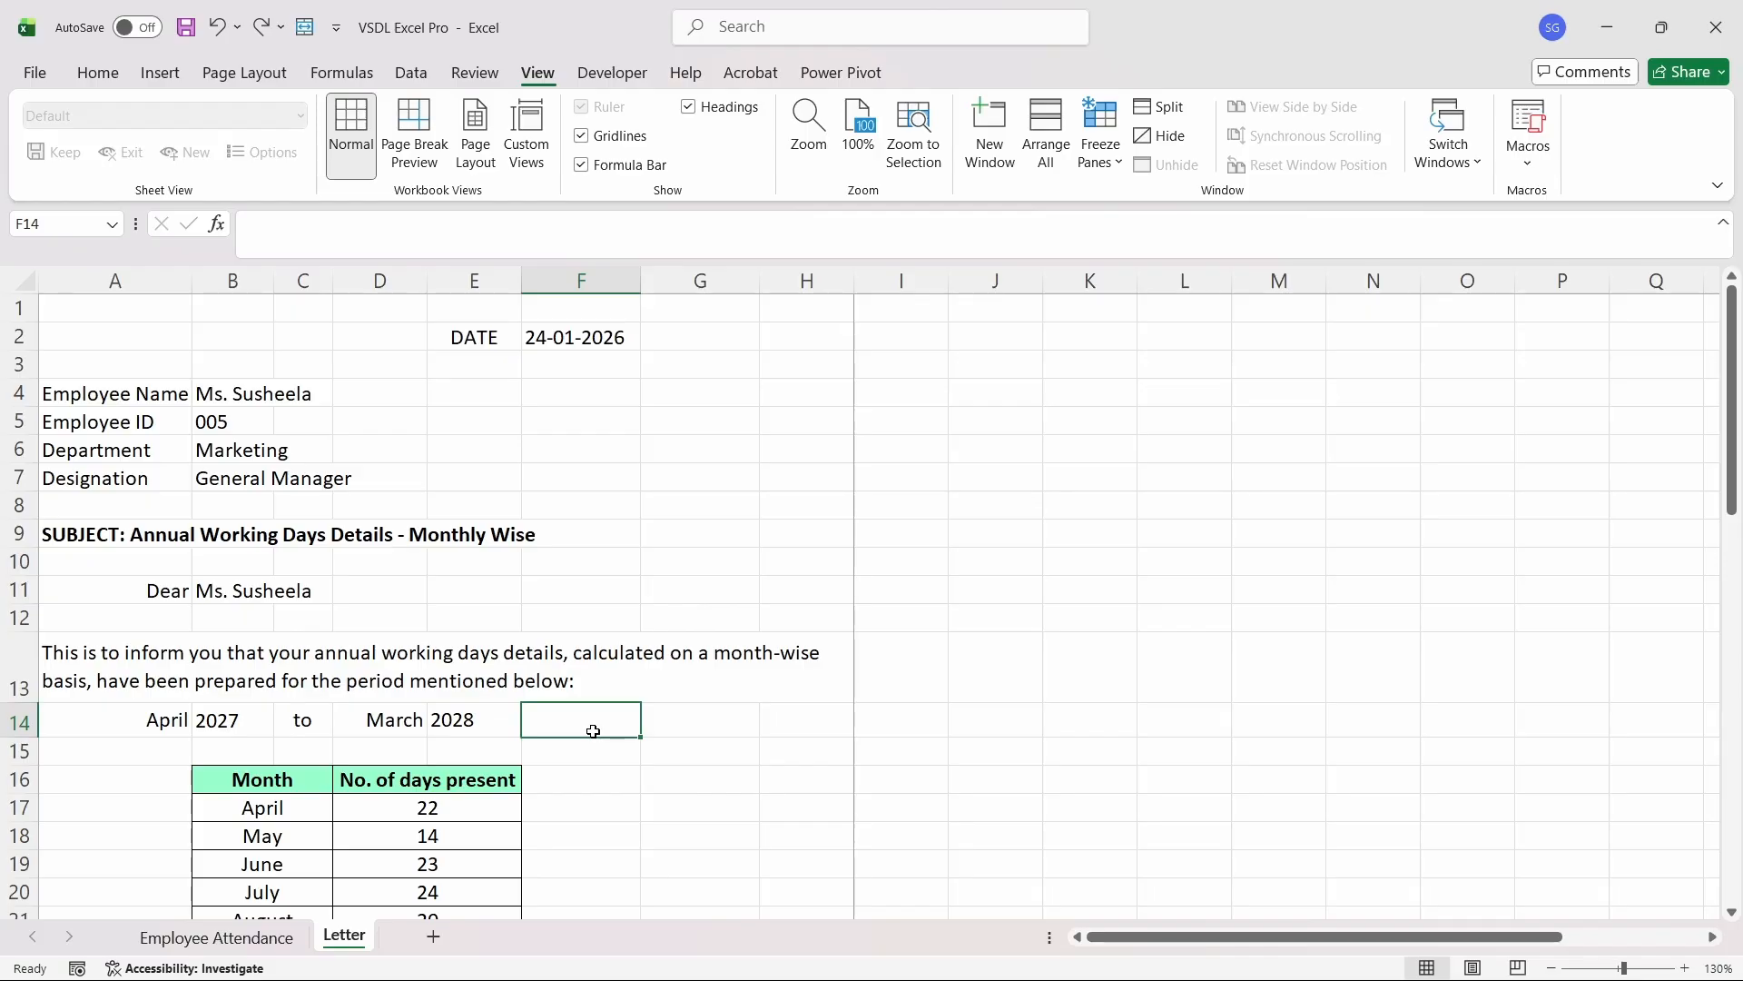
- Open the print preview of the Letter sheet and review the letter down the page
{"action": "key", "text": "ctrl+p"}
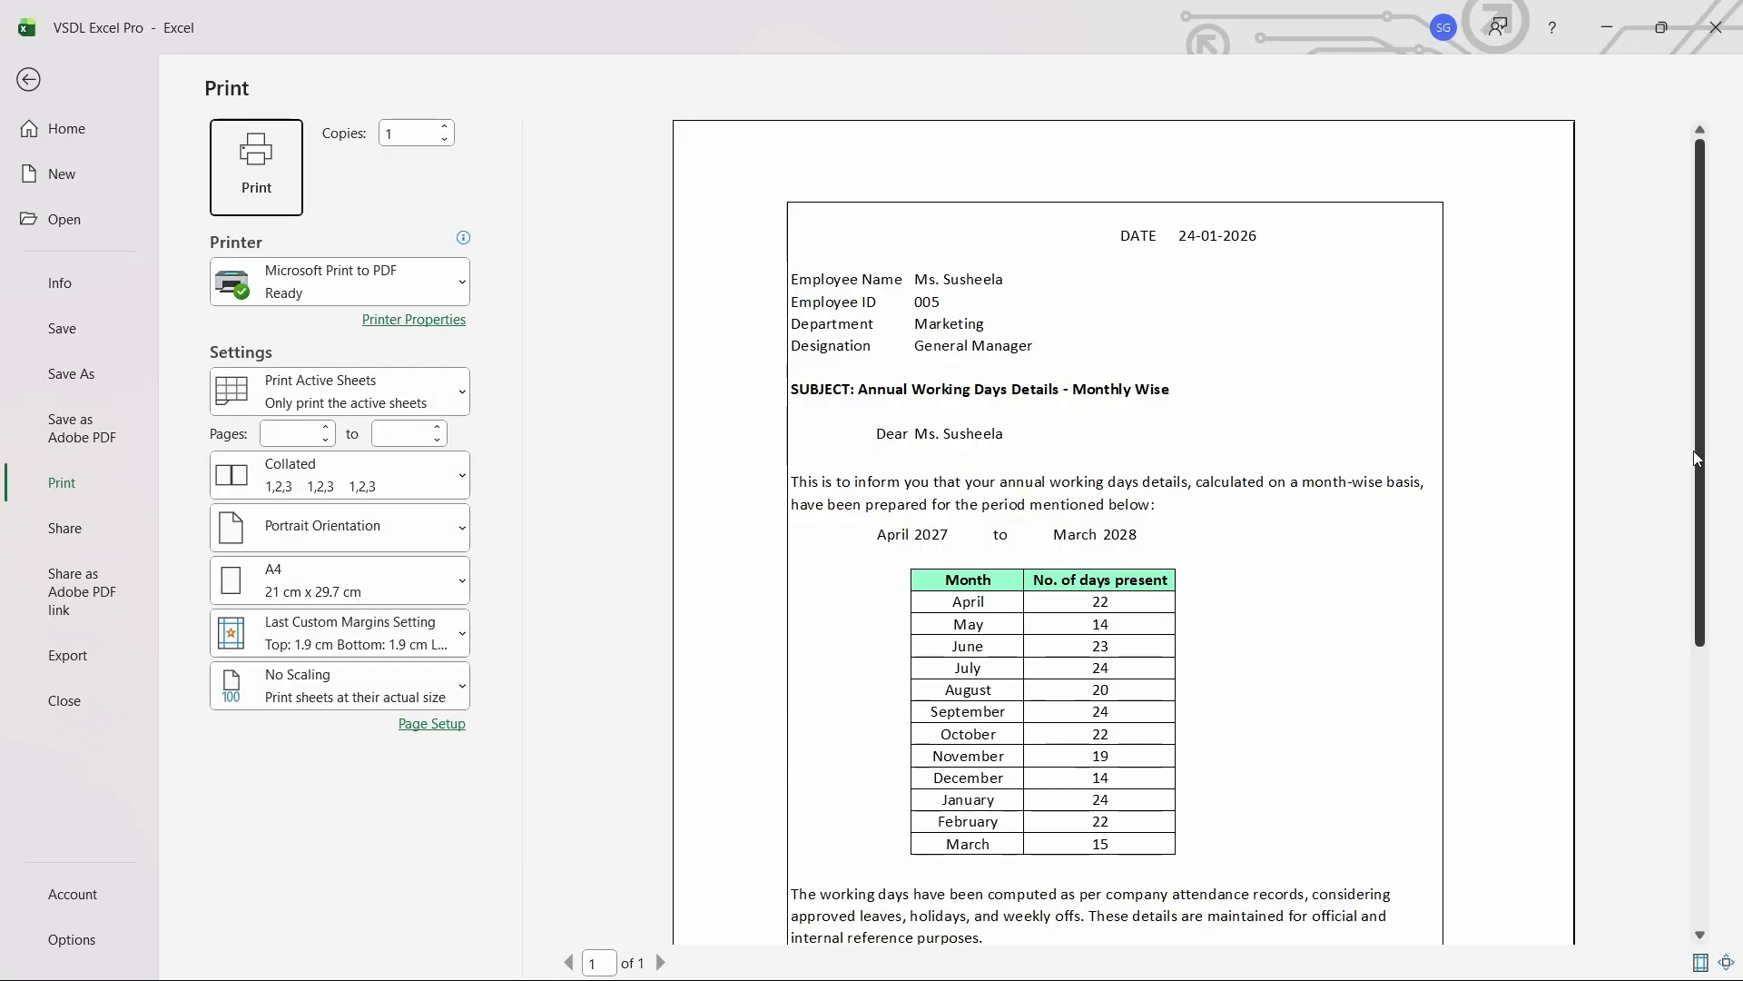
{"action": "mouse_move", "coordinate": [1707, 481]}
{"action": "left_mouse_down"}
{"action": "mouse_move", "coordinate": [1687, 754]}
{"action": "mouse_move", "coordinate": [1726, 620]}
{"action": "mouse_move", "coordinate": [1717, 513]}
{"action": "left_mouse_up"}
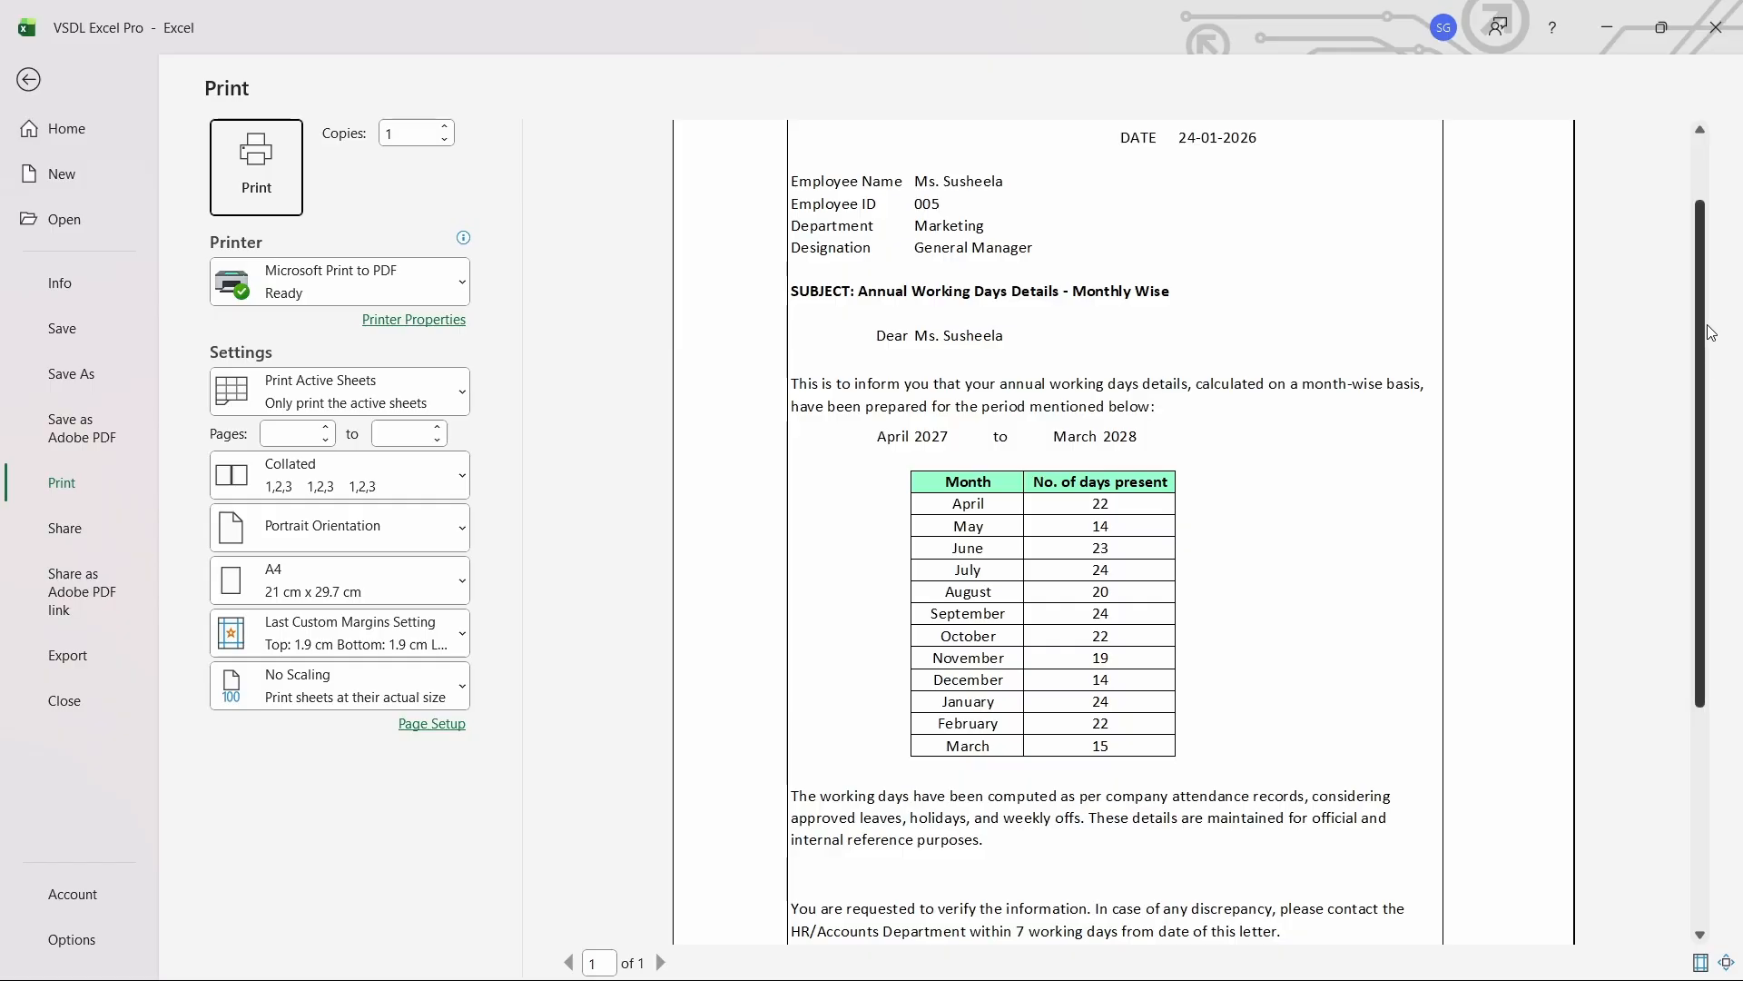
- Close the print preview, return to the Letter sheet's opening paragraph and save the workbook
{"action": "left_click_drag", "start_coordinate": [1705, 400], "coordinate": [1704, 336]}
{"action": "left_click", "coordinate": [28, 81]}
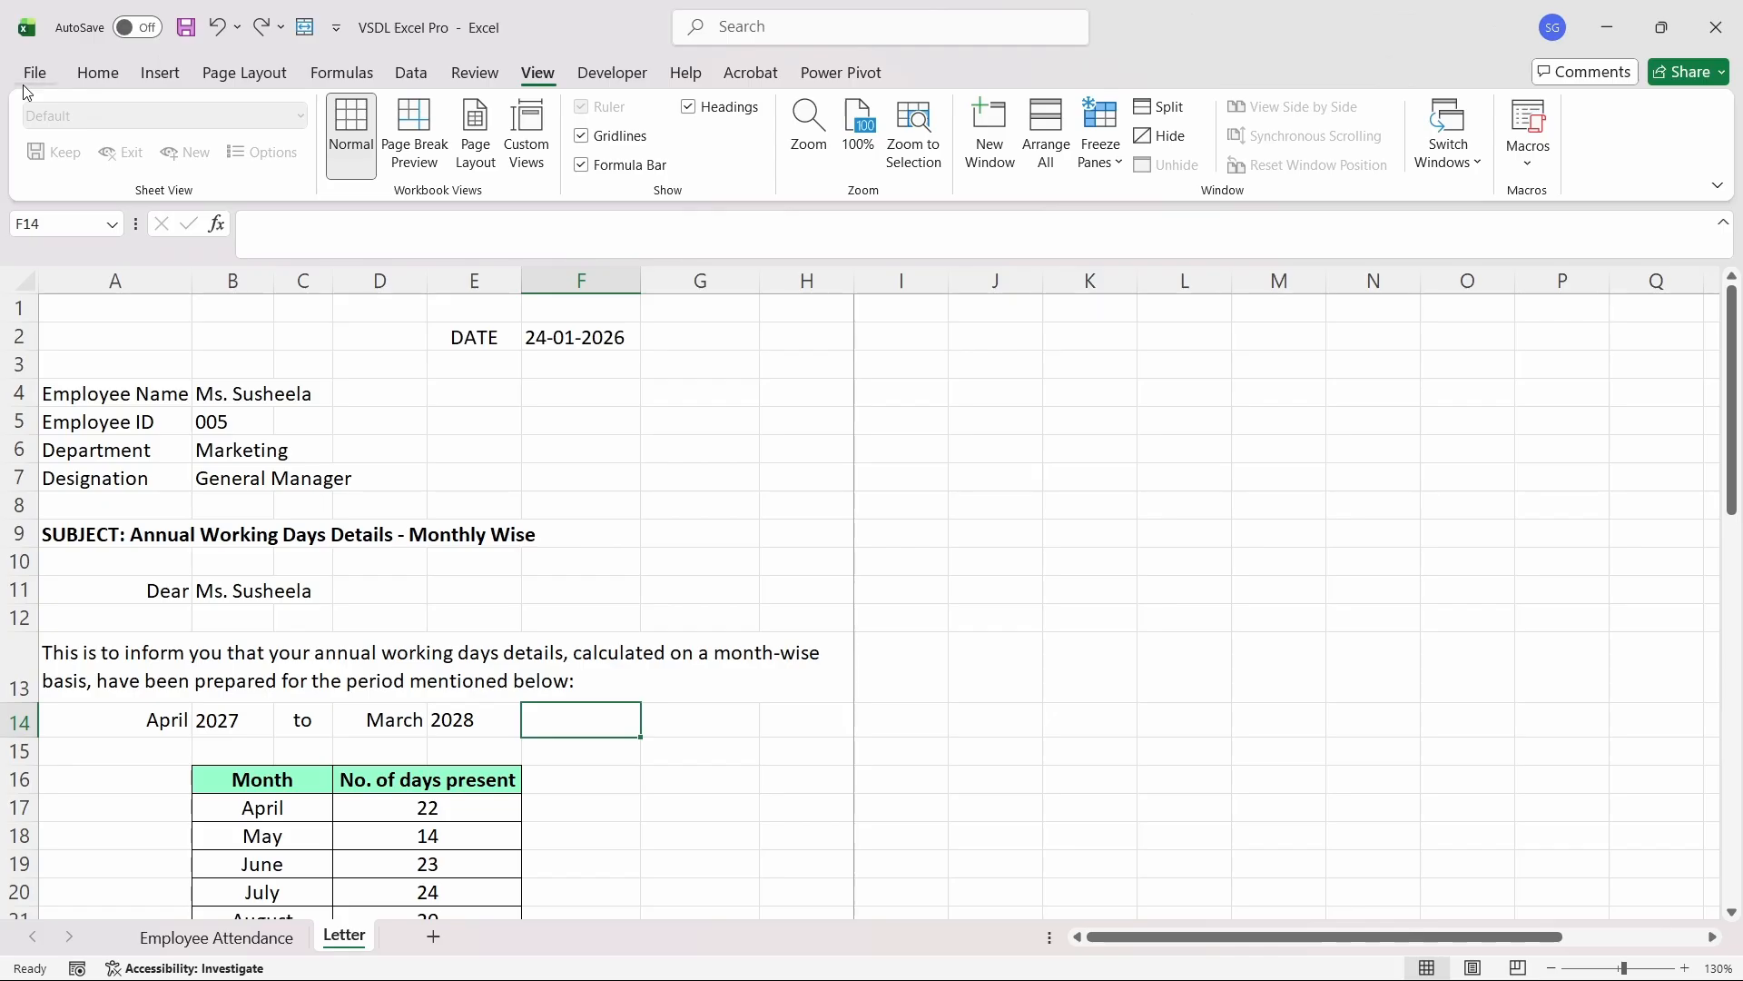
{"action": "left_click", "coordinate": [316, 654]}
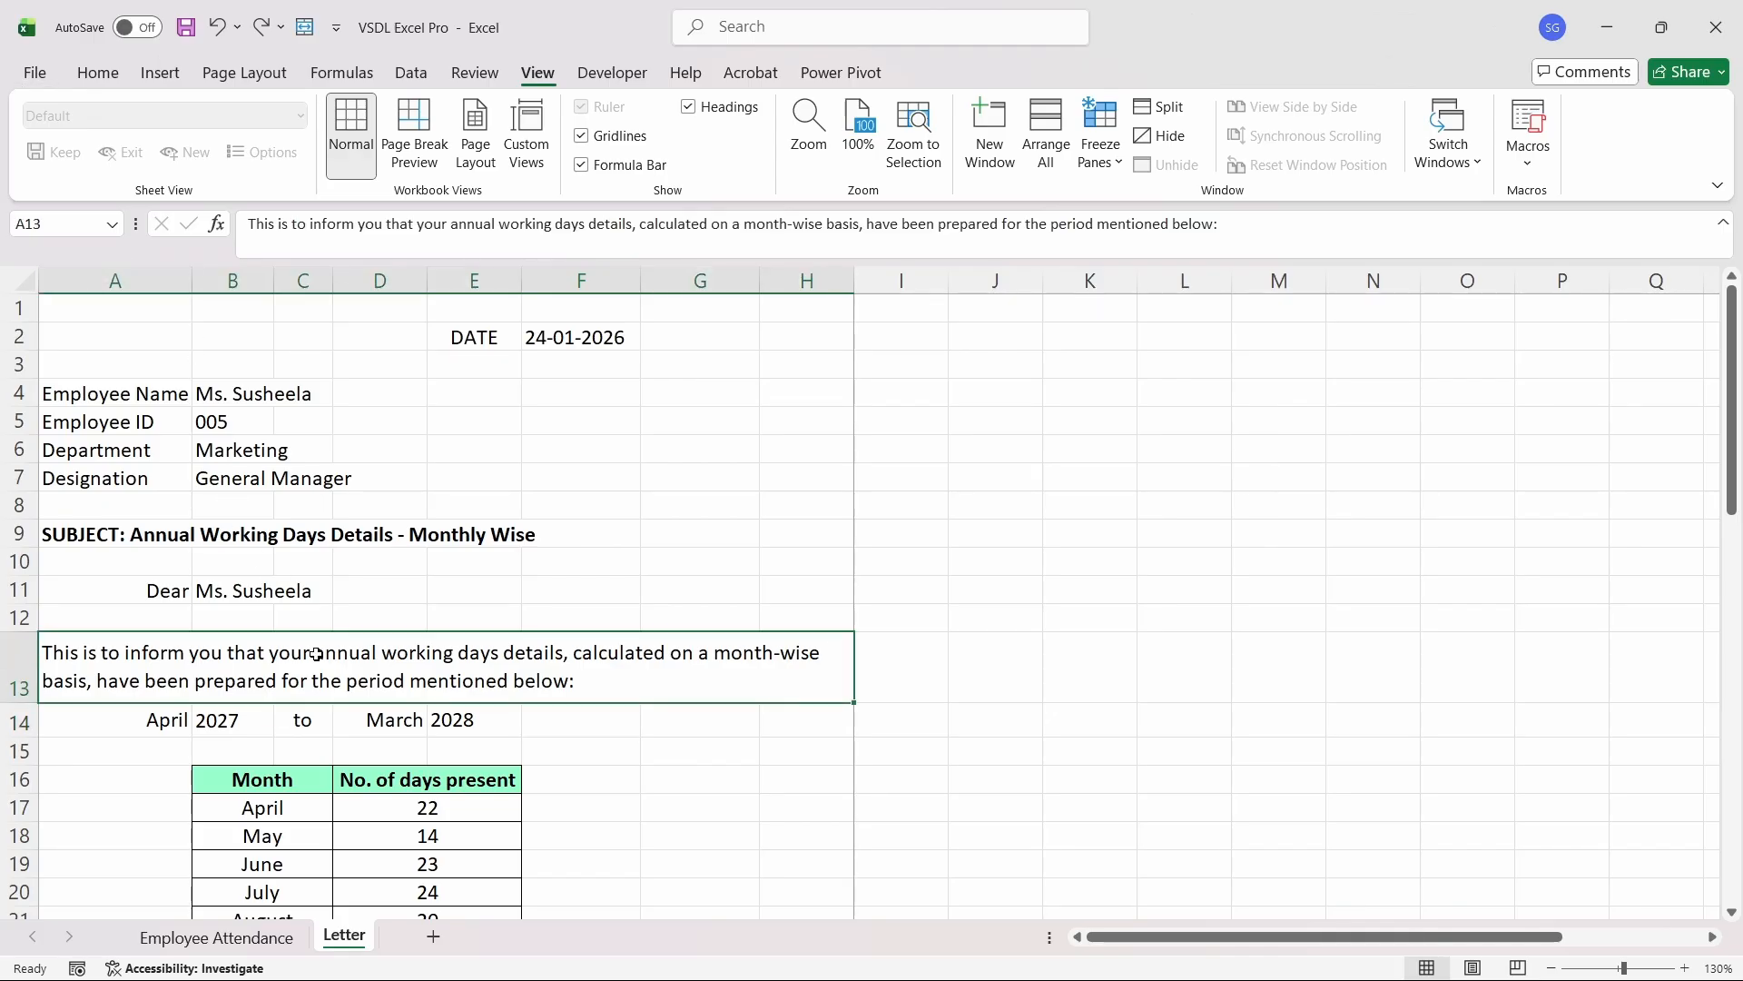
{"action": "key", "text": "Down"}
{"action": "key", "text": "Up"}
{"action": "key", "text": "ctrl+s"}
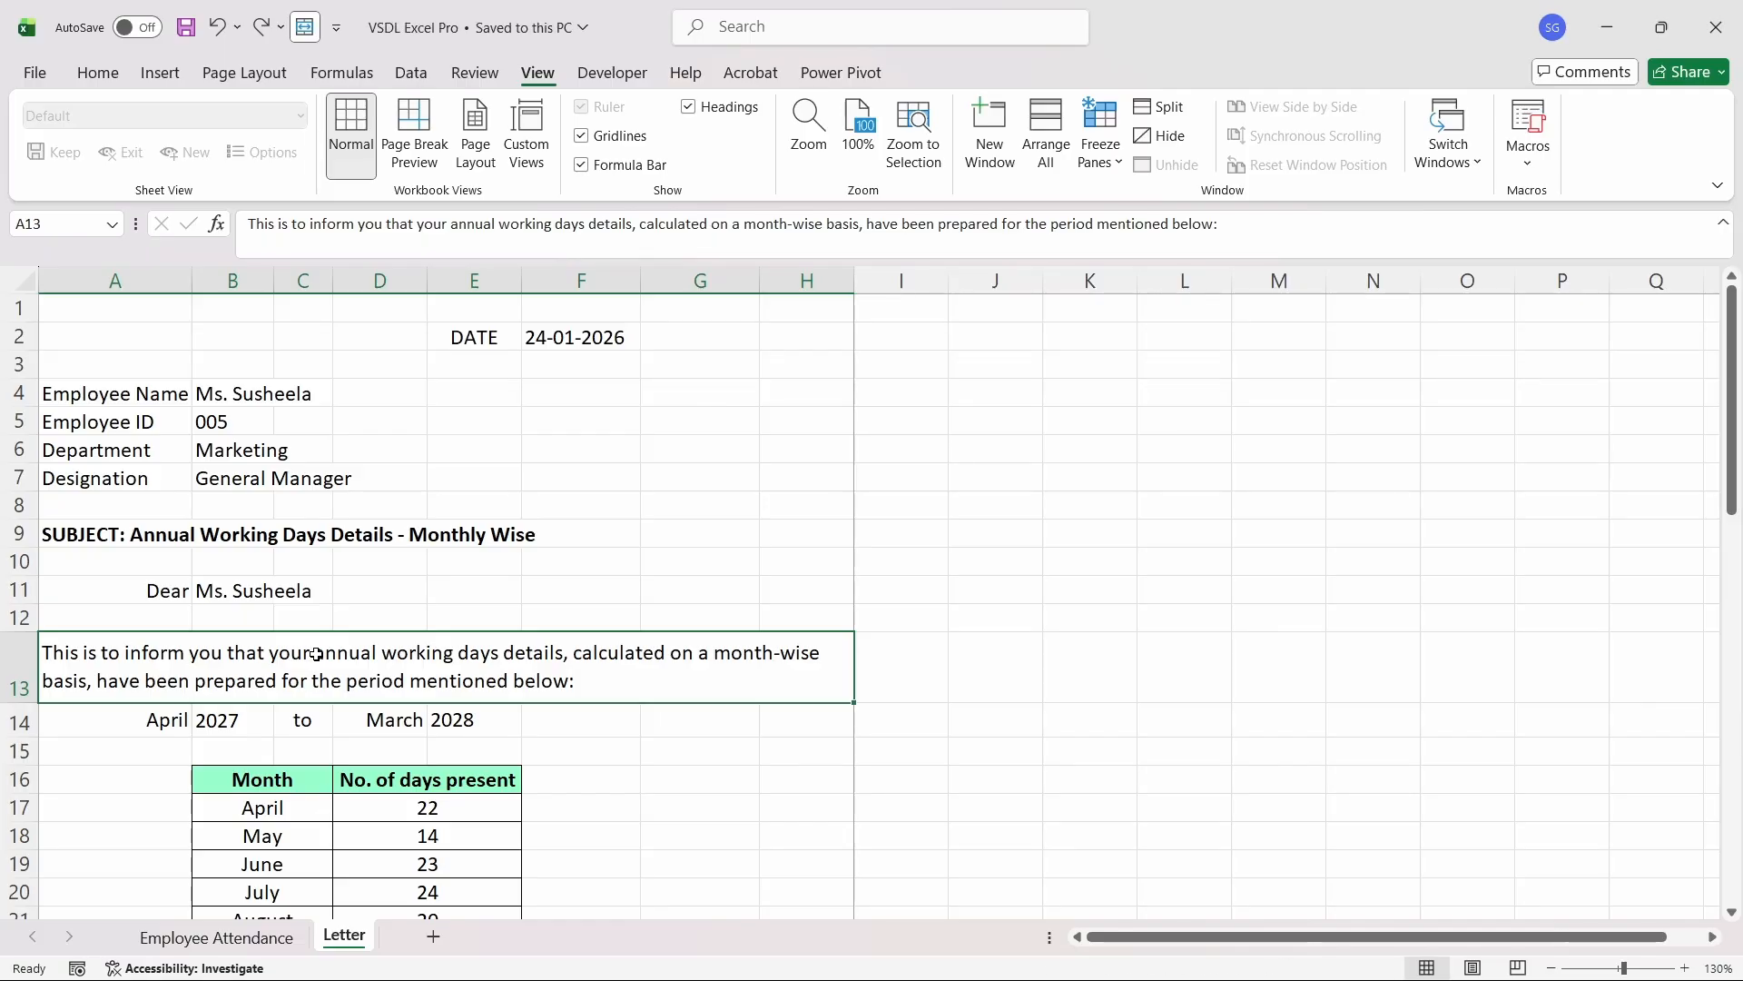
- Review the period line and the linked days-present formulas down to March in the Letter sheet's table
{"action": "key", "text": "Down"}
{"action": "key", "text": "Down"}
{"action": "key", "text": "Down"}
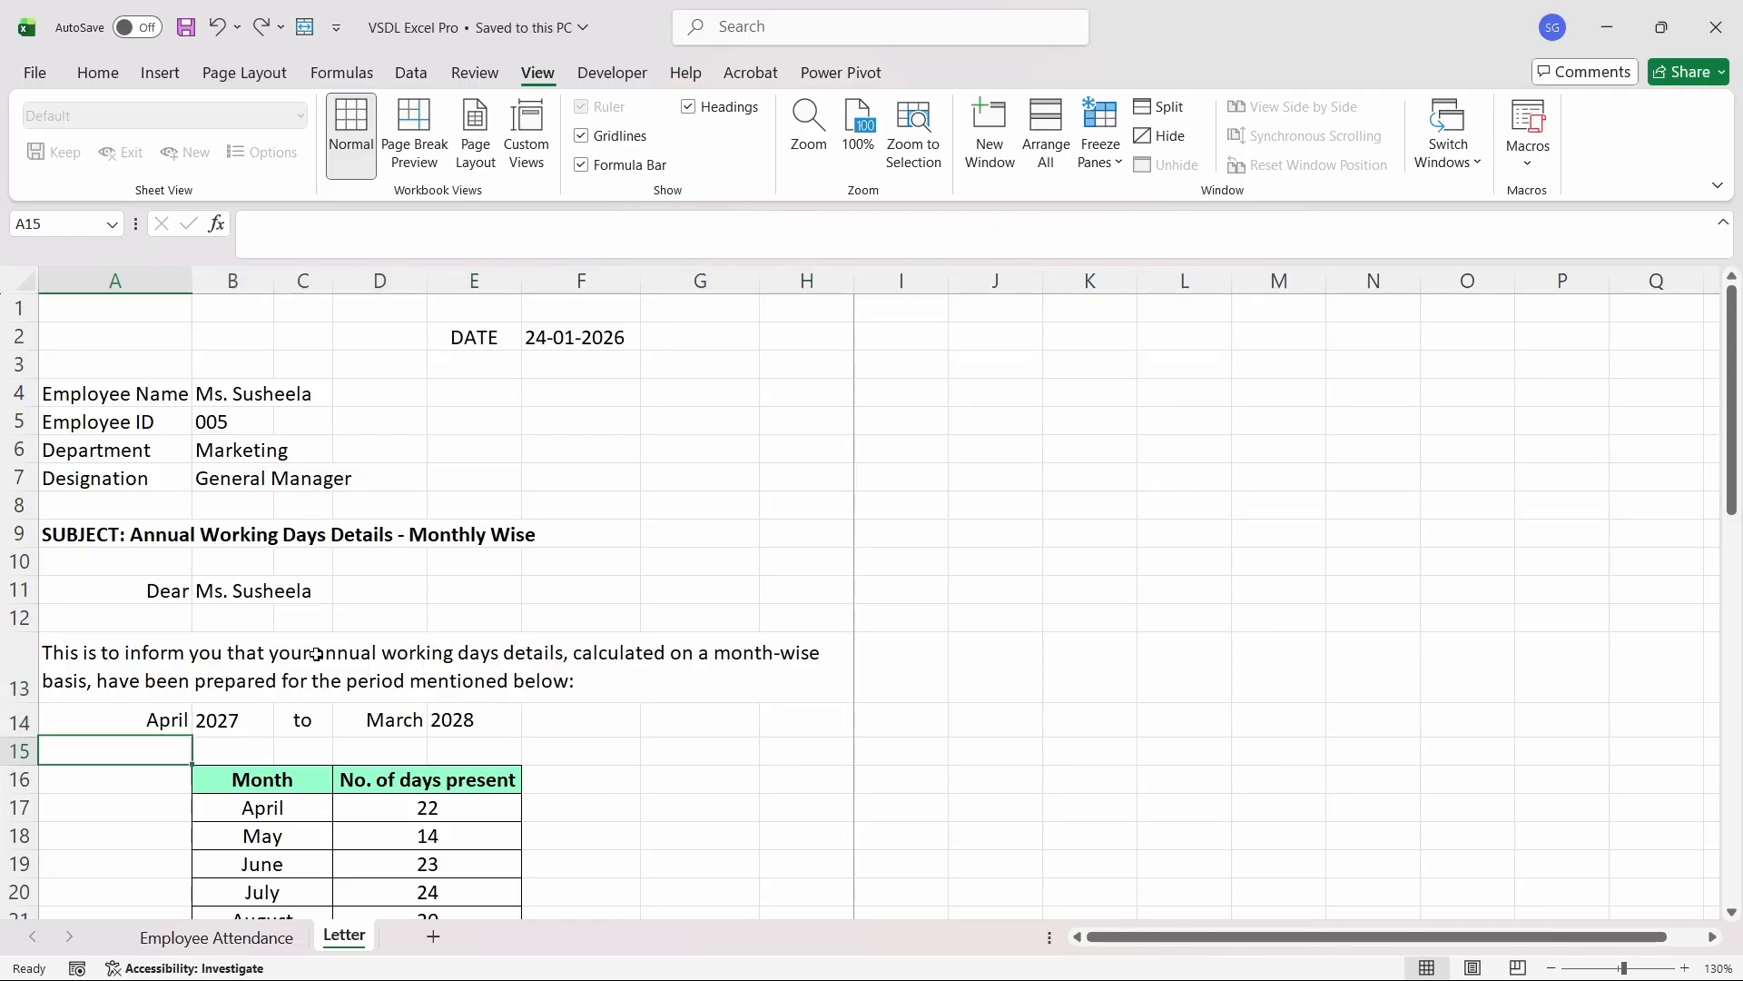
{"action": "key", "text": "Down"}
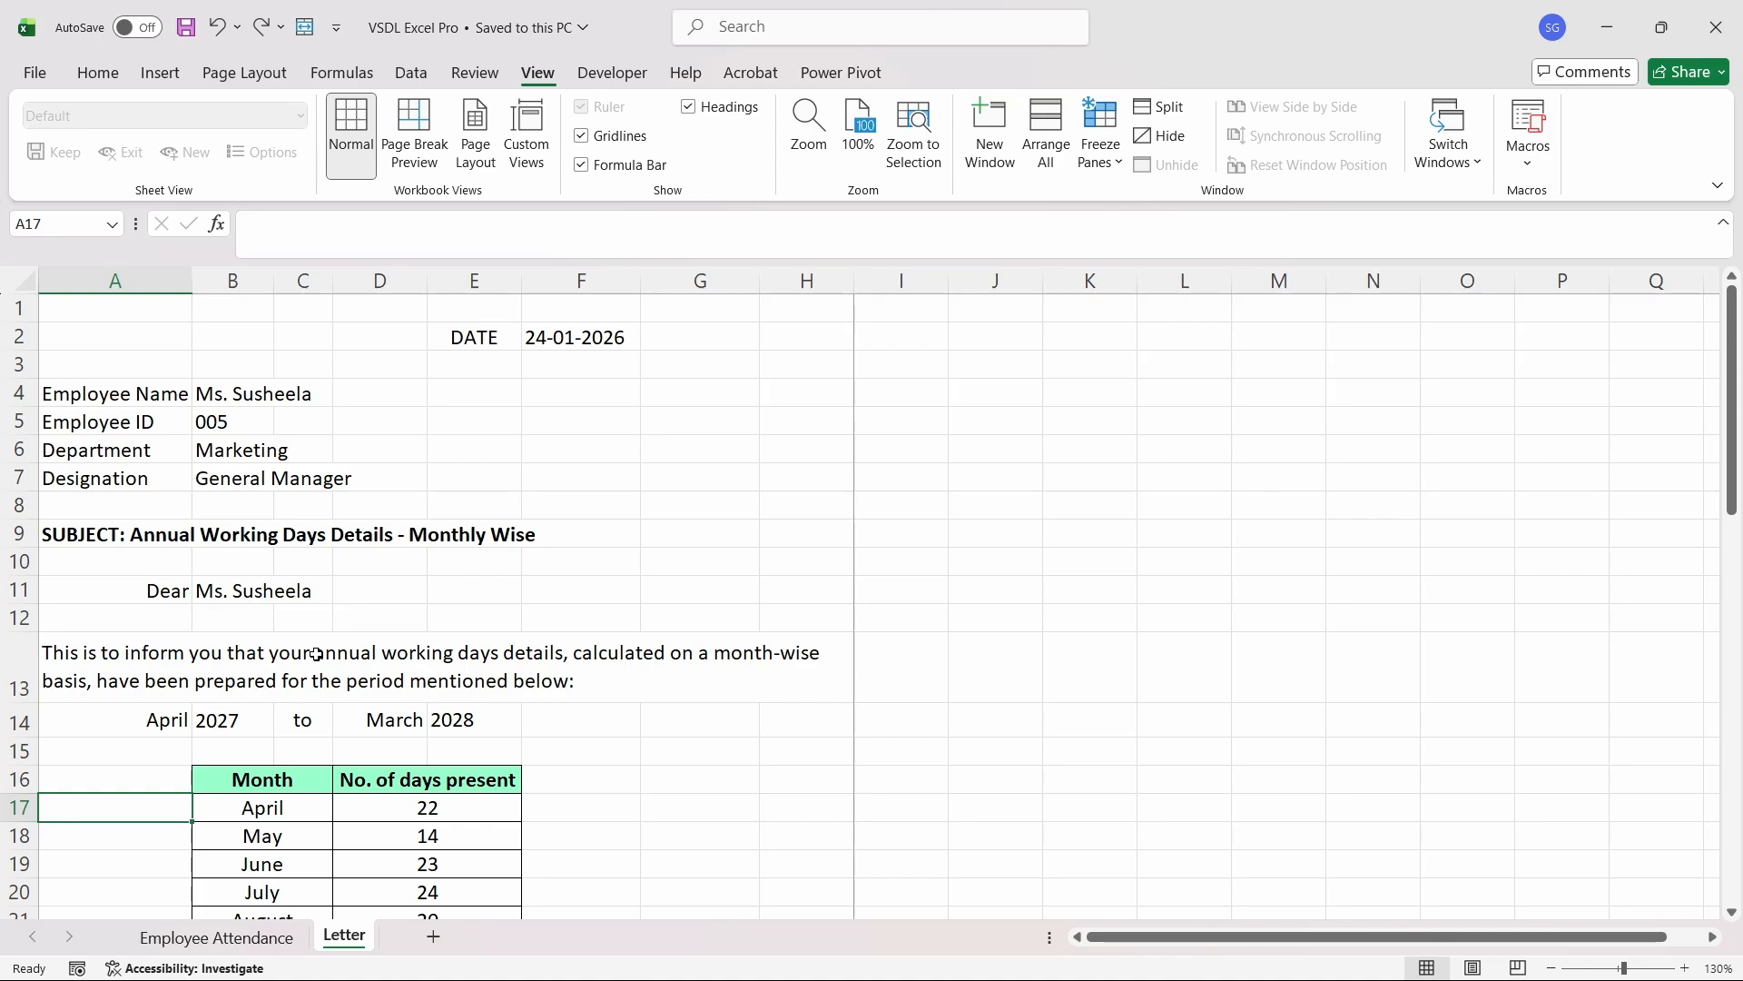
{"action": "key", "text": "Down"}
{"action": "key", "text": "Down"}
{"action": "key", "text": "Right"}
{"action": "key", "text": "Right"}
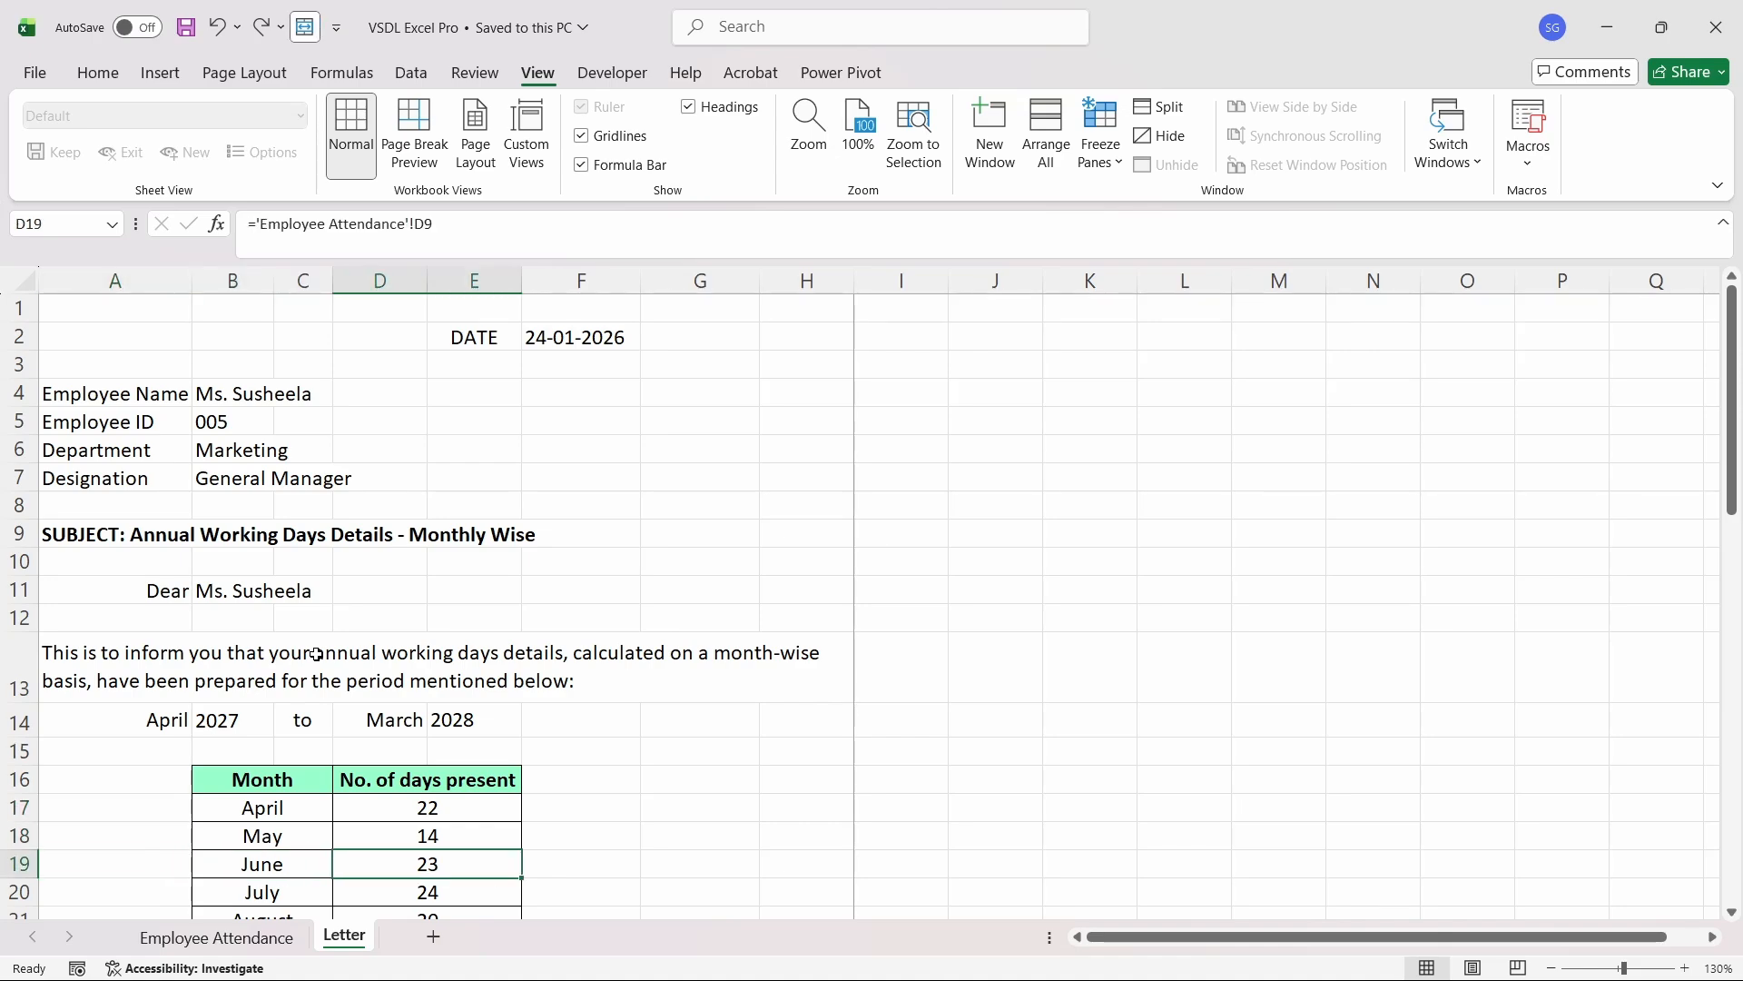
{"action": "key", "text": "Down"}
{"action": "key", "text": "Down"}
{"action": "key", "text": "Down"}
{"action": "key", "text": "Down"}
{"action": "key", "text": "Down"}
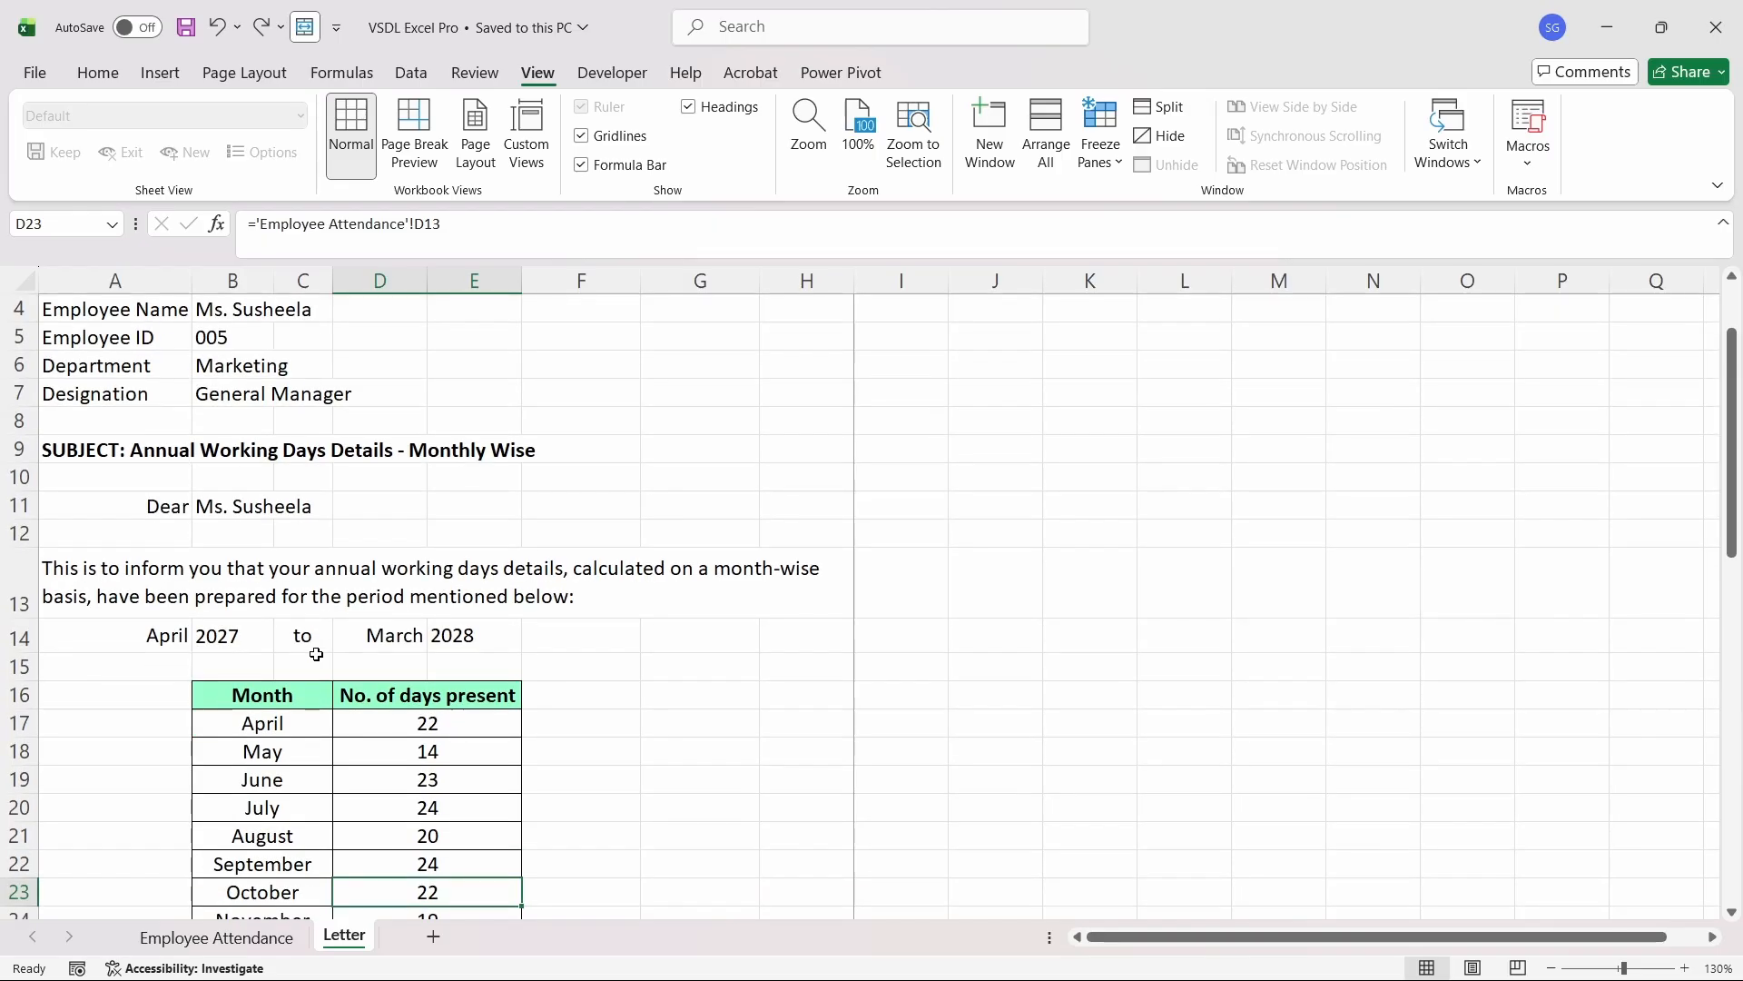
{"action": "key", "text": "Down"}
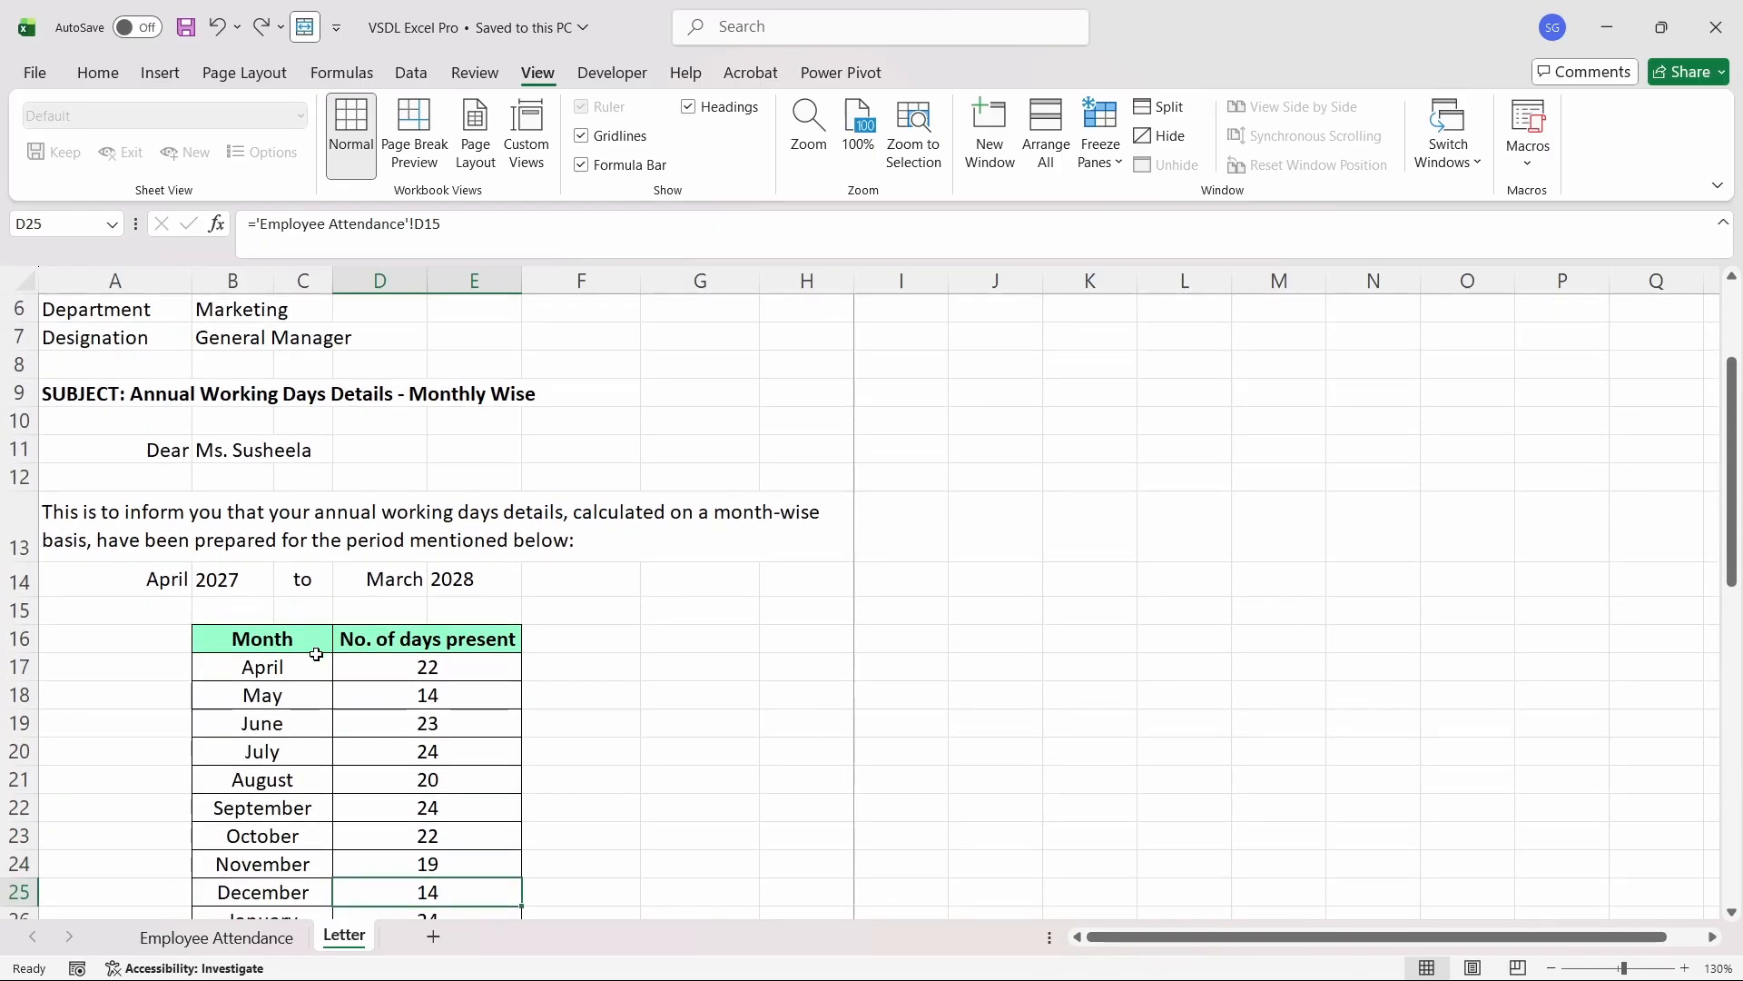
{"action": "key", "text": "Down"}
{"action": "key", "text": "Down"}
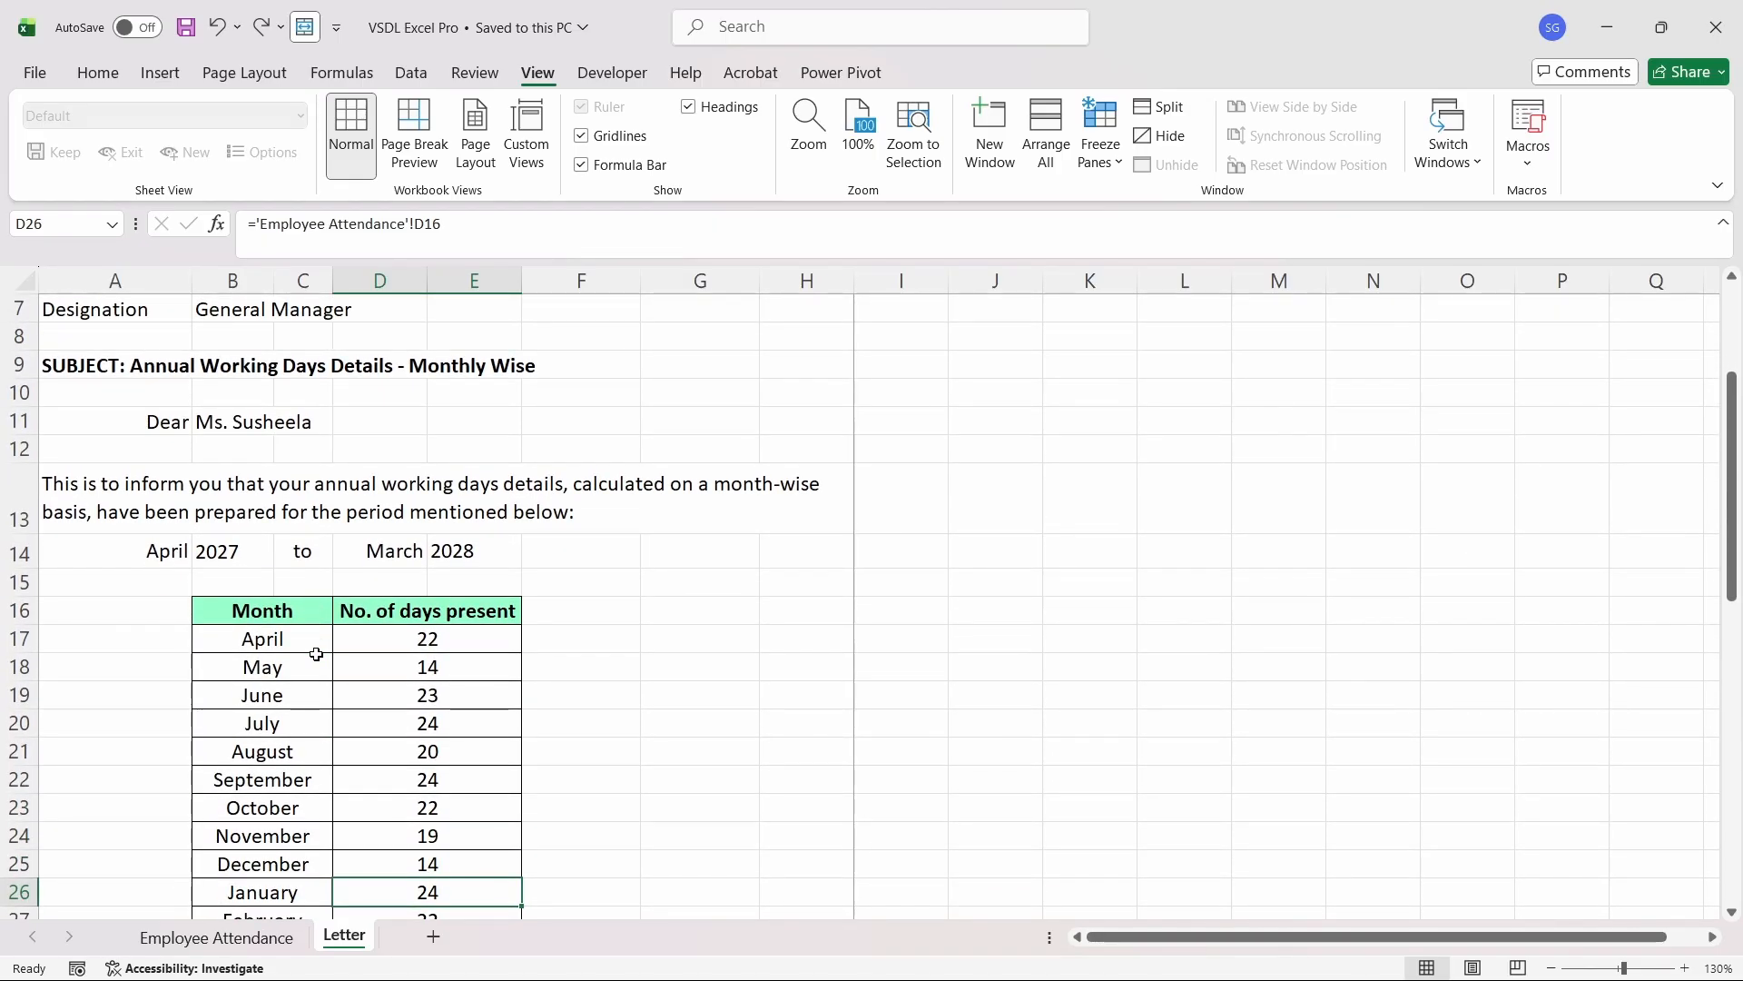
{"action": "key", "text": "Down"}
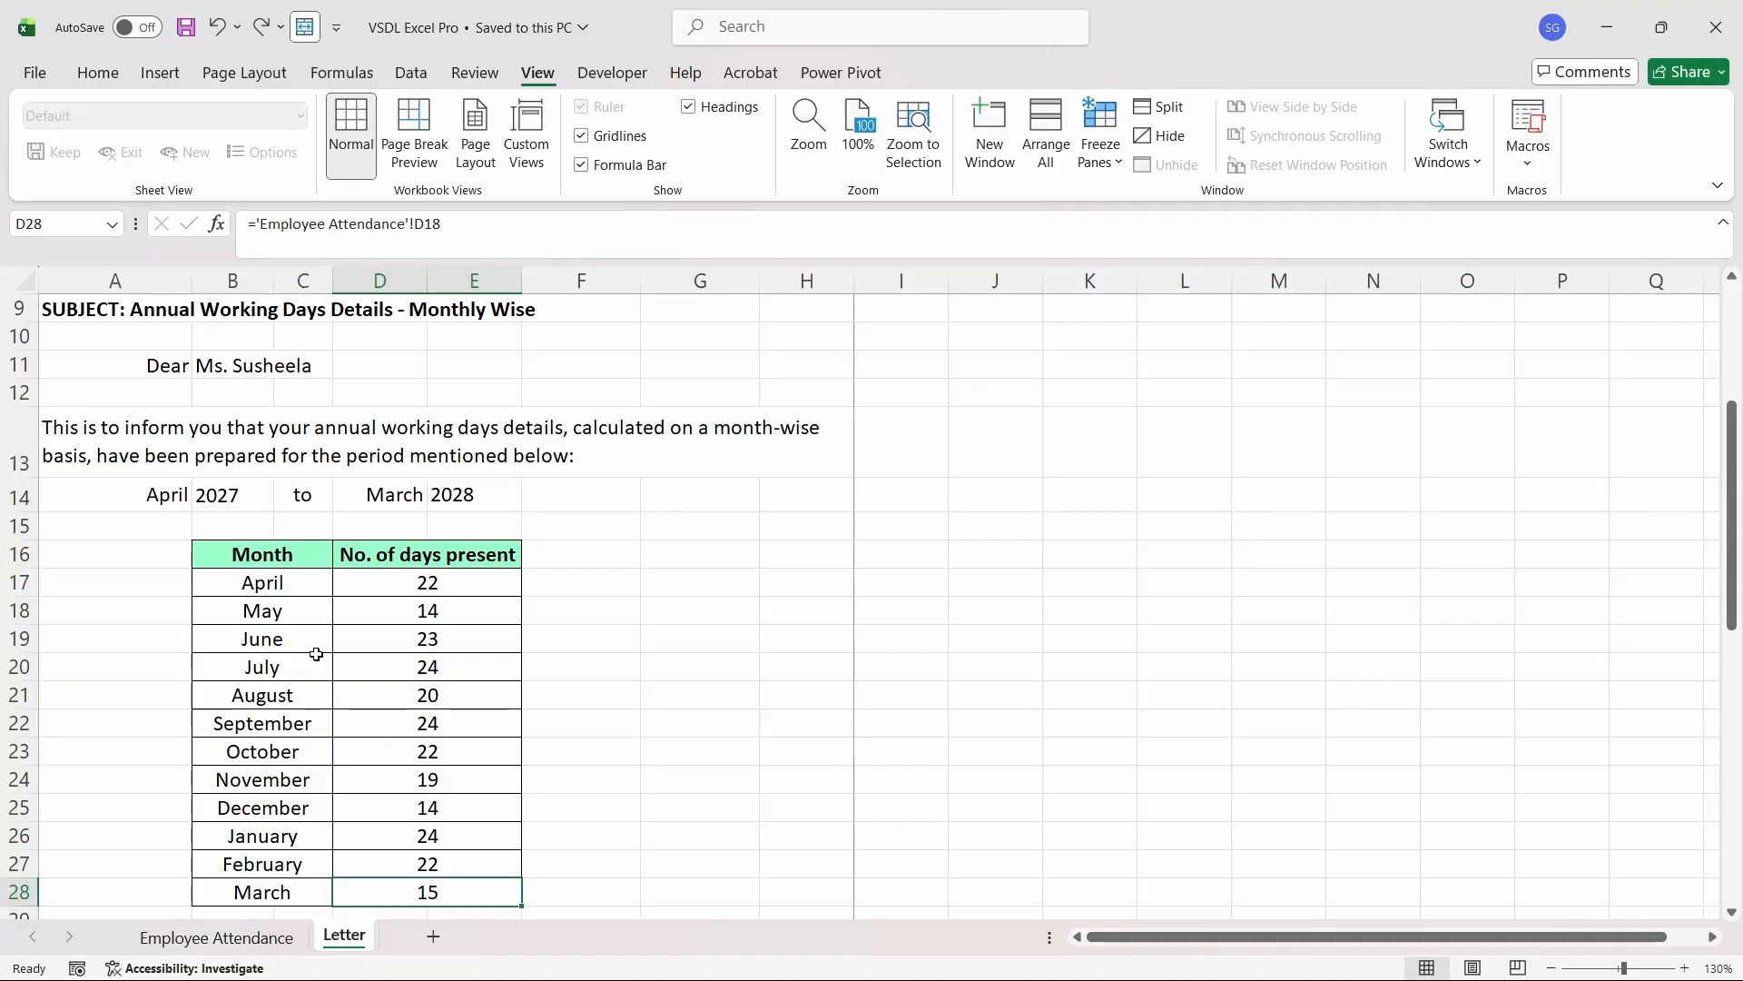
- Review the closing paragraphs below the Letter sheet's attendance table, down to the cooperation line, and return to row 1
{"action": "key", "text": "Down"}
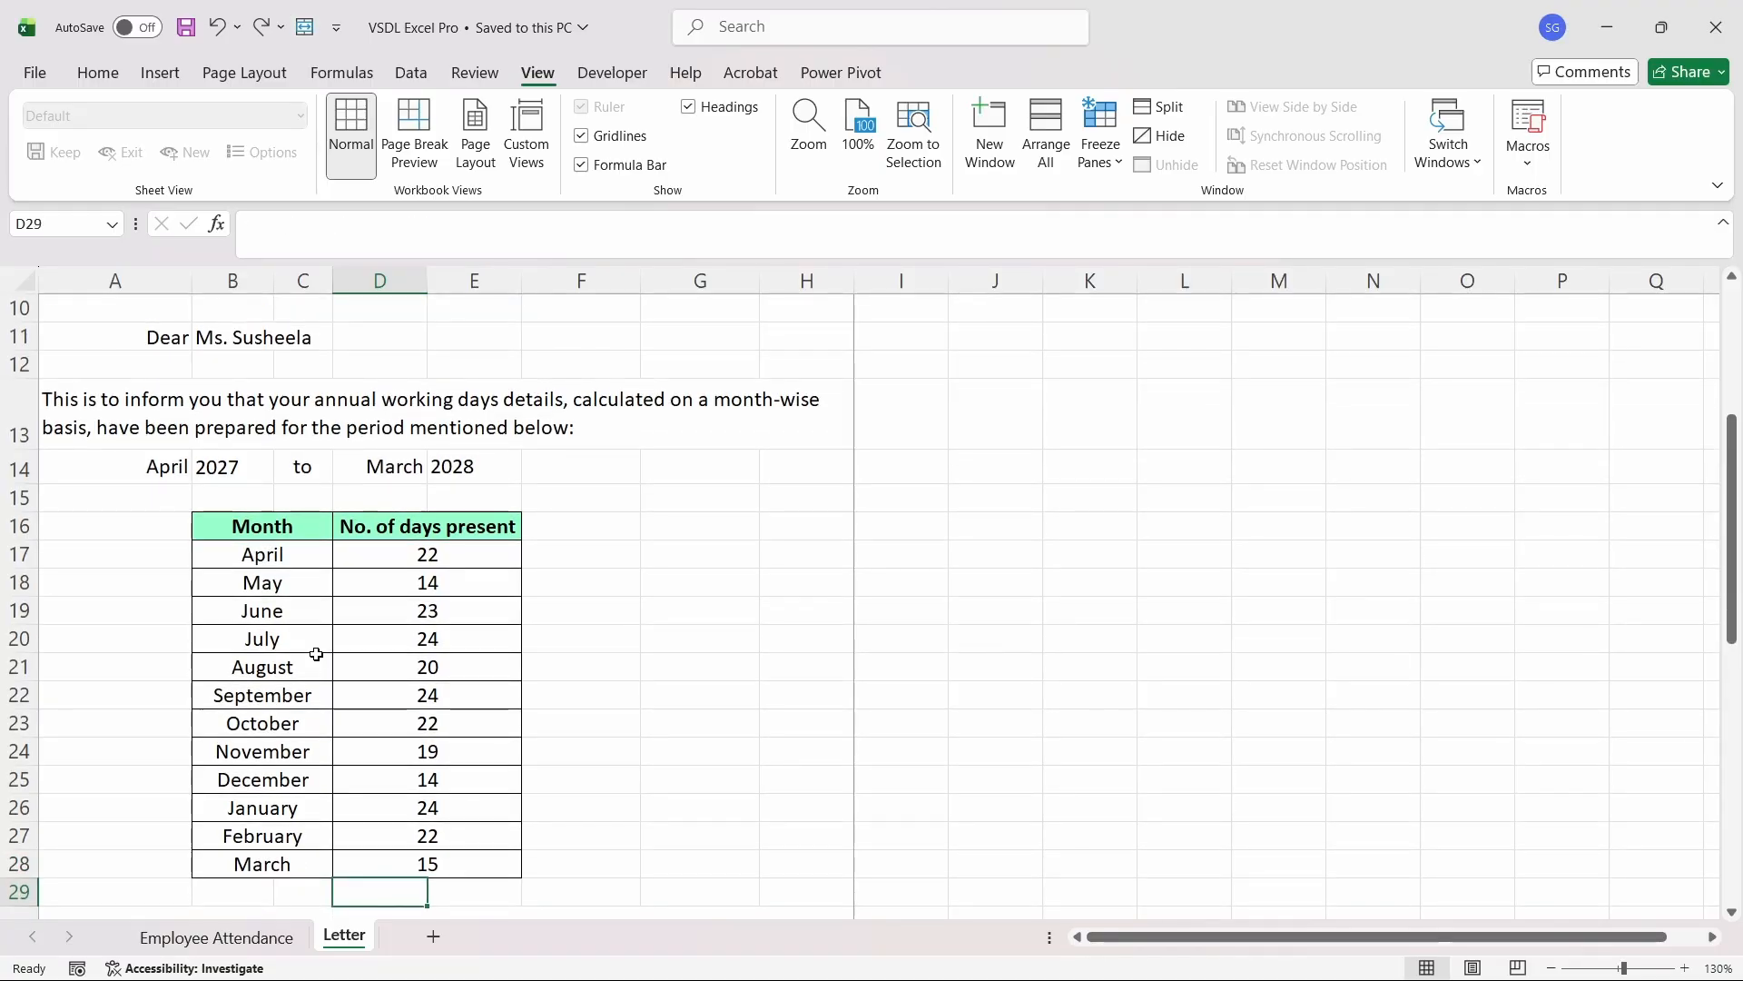
{"action": "key", "text": "Down"}
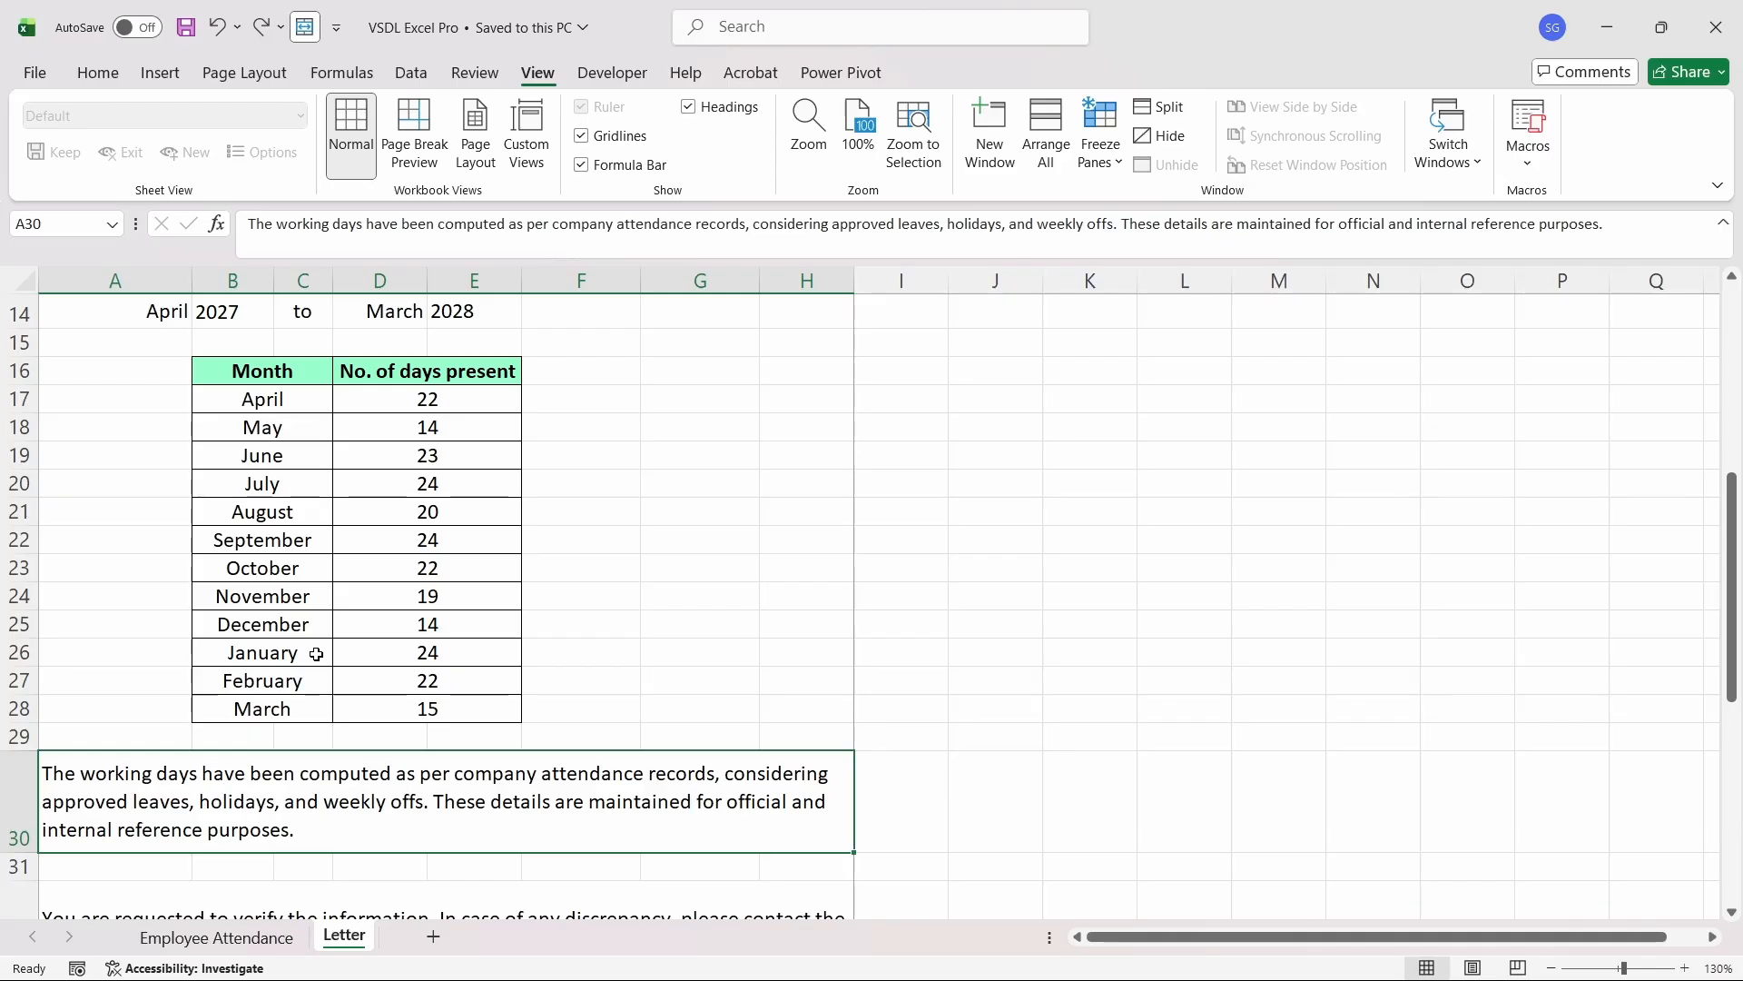
{"action": "key", "text": "Down"}
{"action": "key", "text": "Down"}
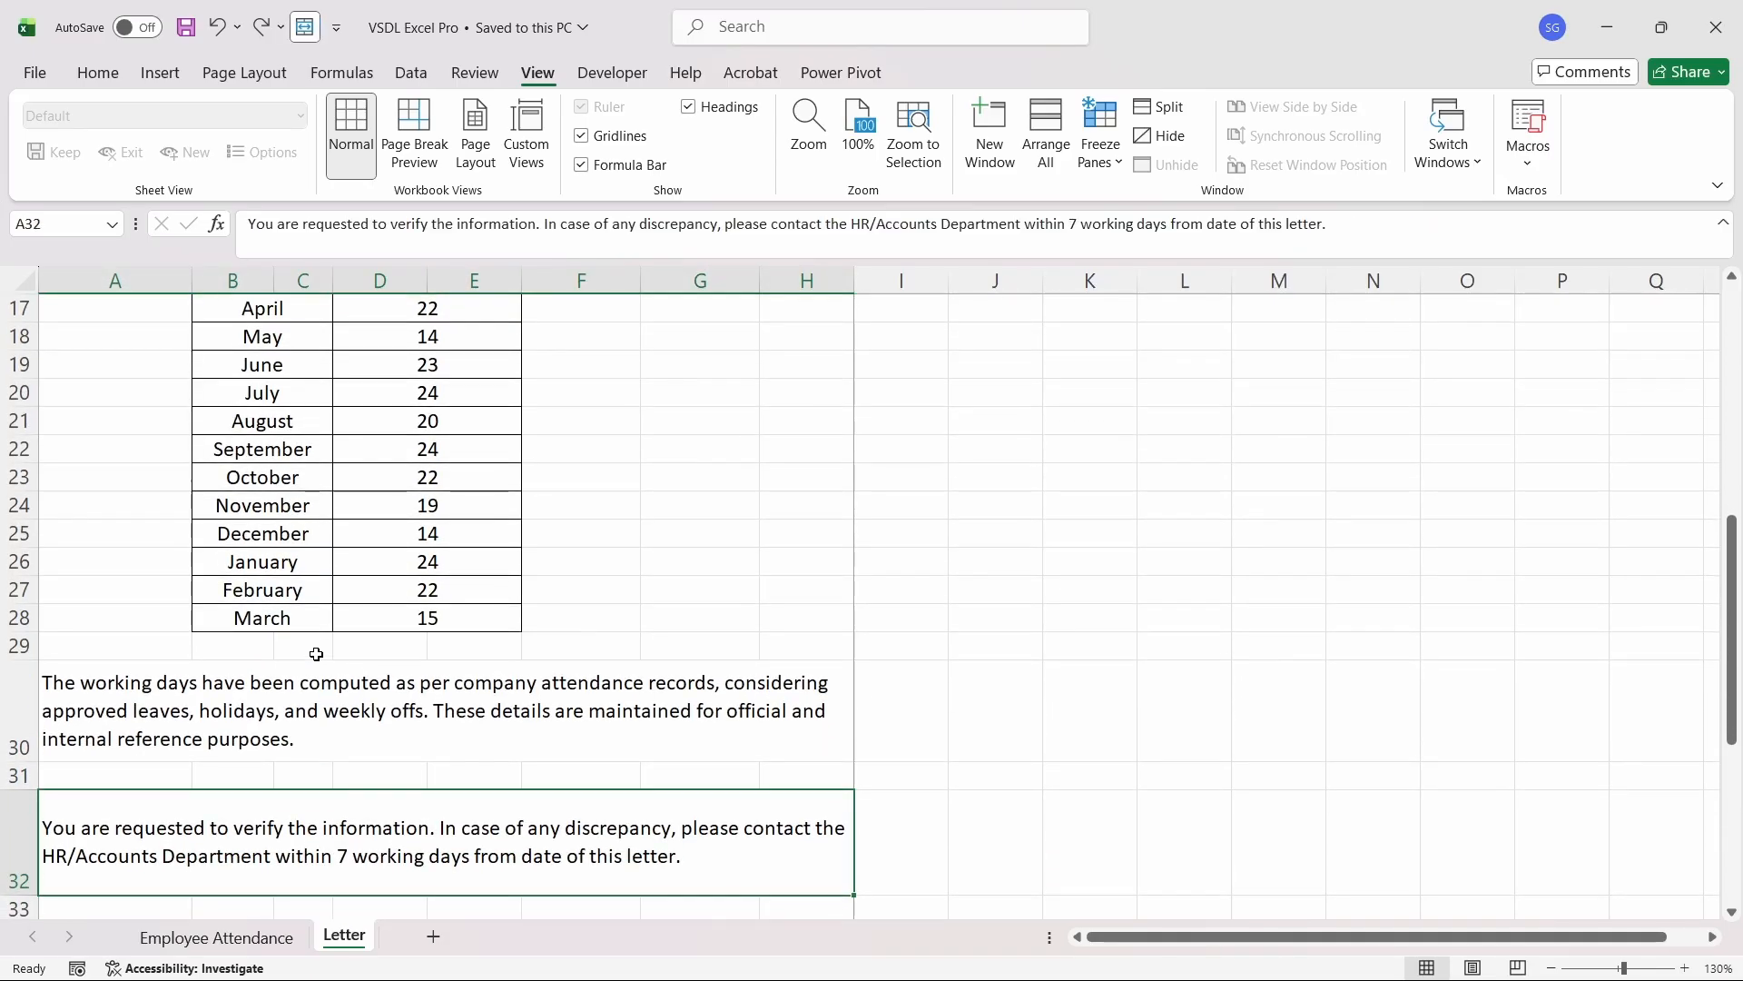
{"action": "key", "text": "Down"}
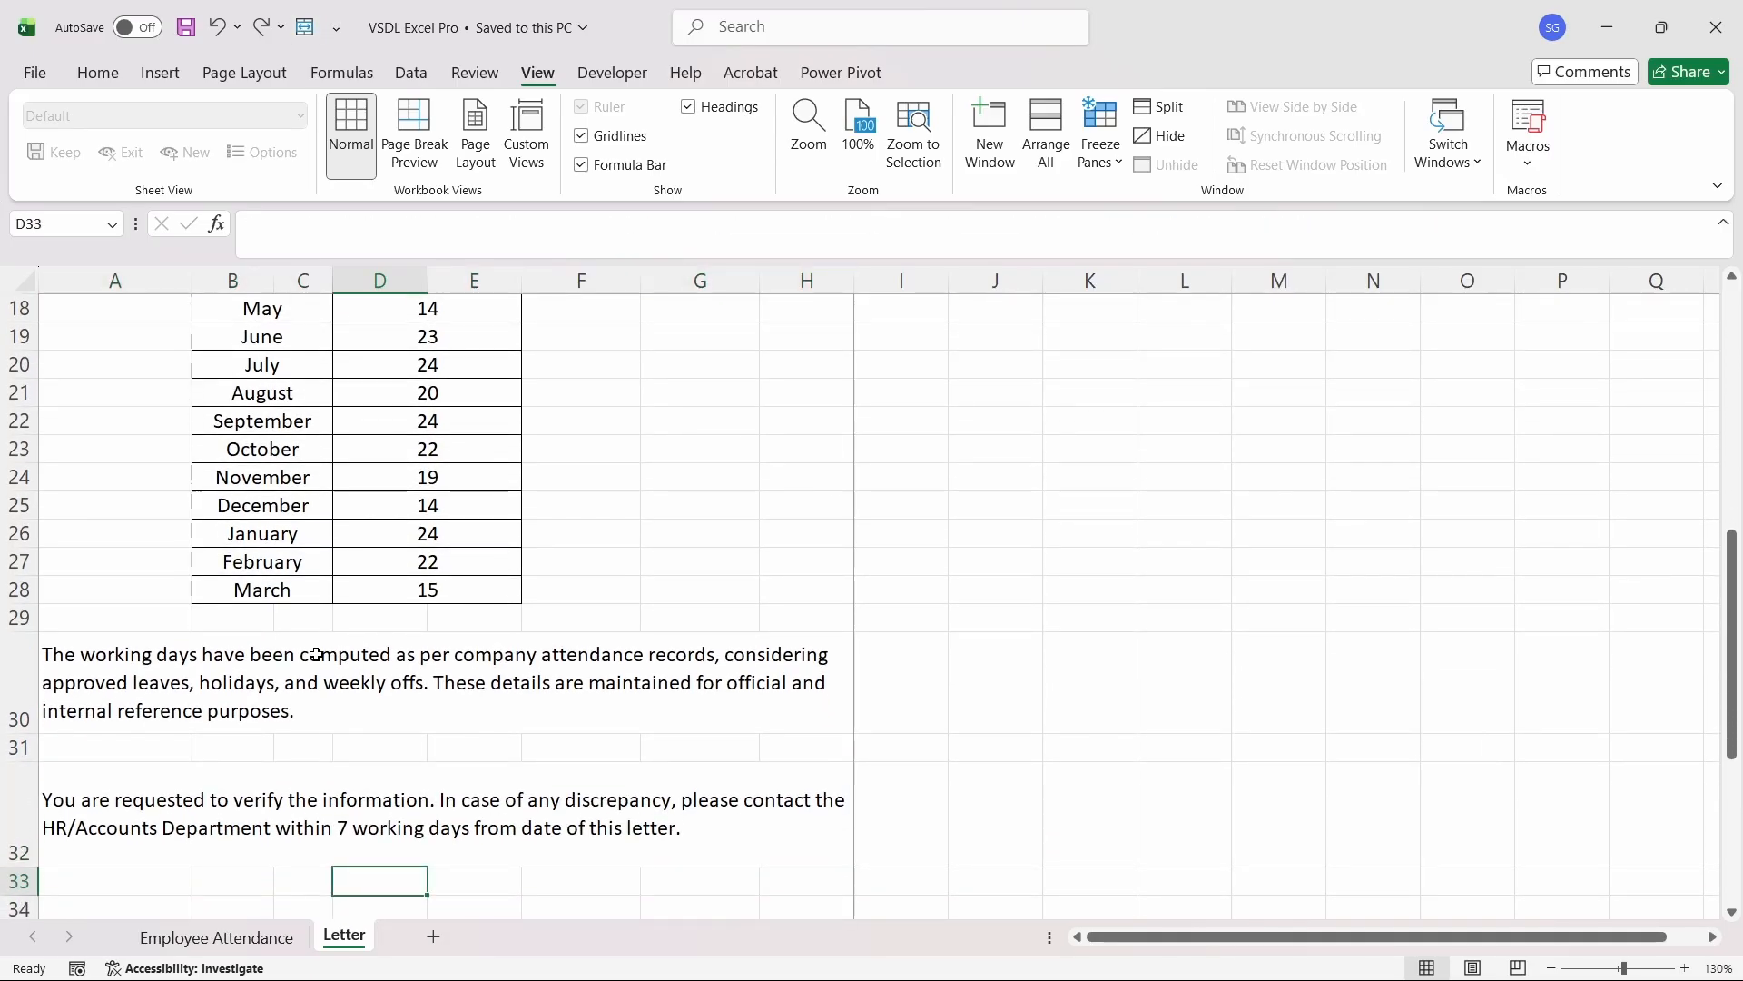
{"action": "key", "text": "Down"}
{"action": "key", "text": "Down"}
{"action": "key", "text": "Down"}
{"action": "key", "text": "Down"}
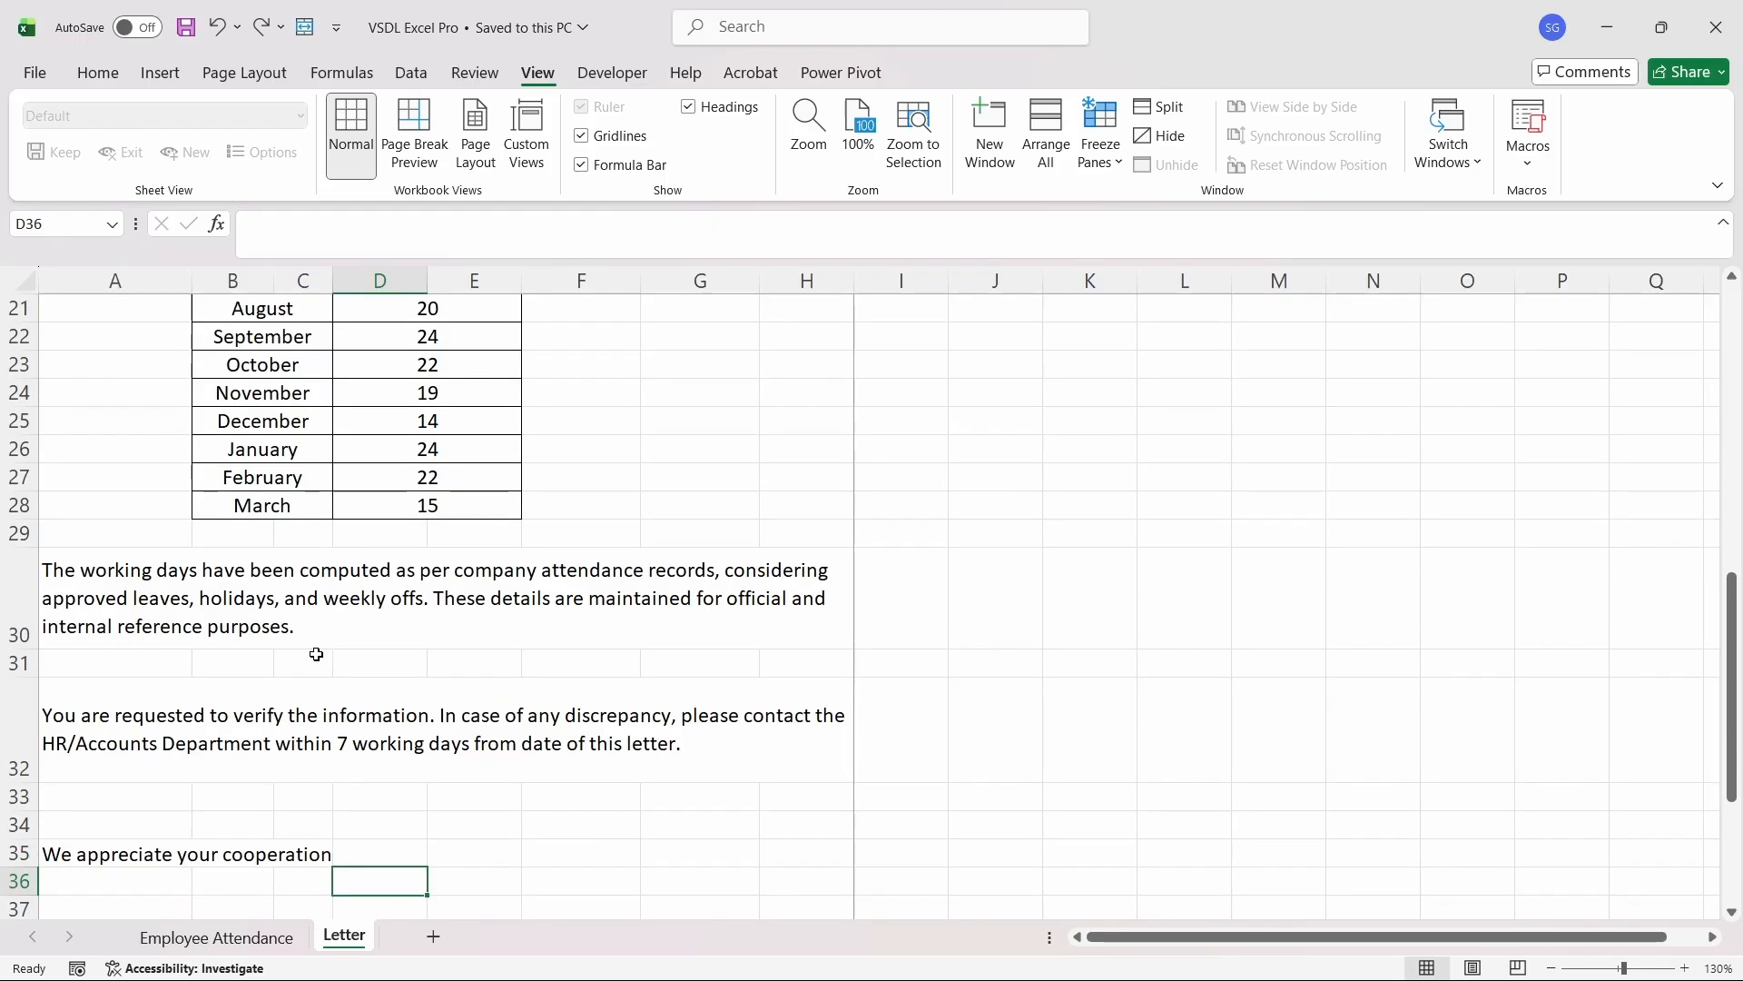
{"action": "key", "text": "ctrl+Up"}
{"action": "key", "text": "ctrl+Up"}
{"action": "key", "text": "ctrl+Up"}
{"action": "key", "text": "ctrl+Up"}
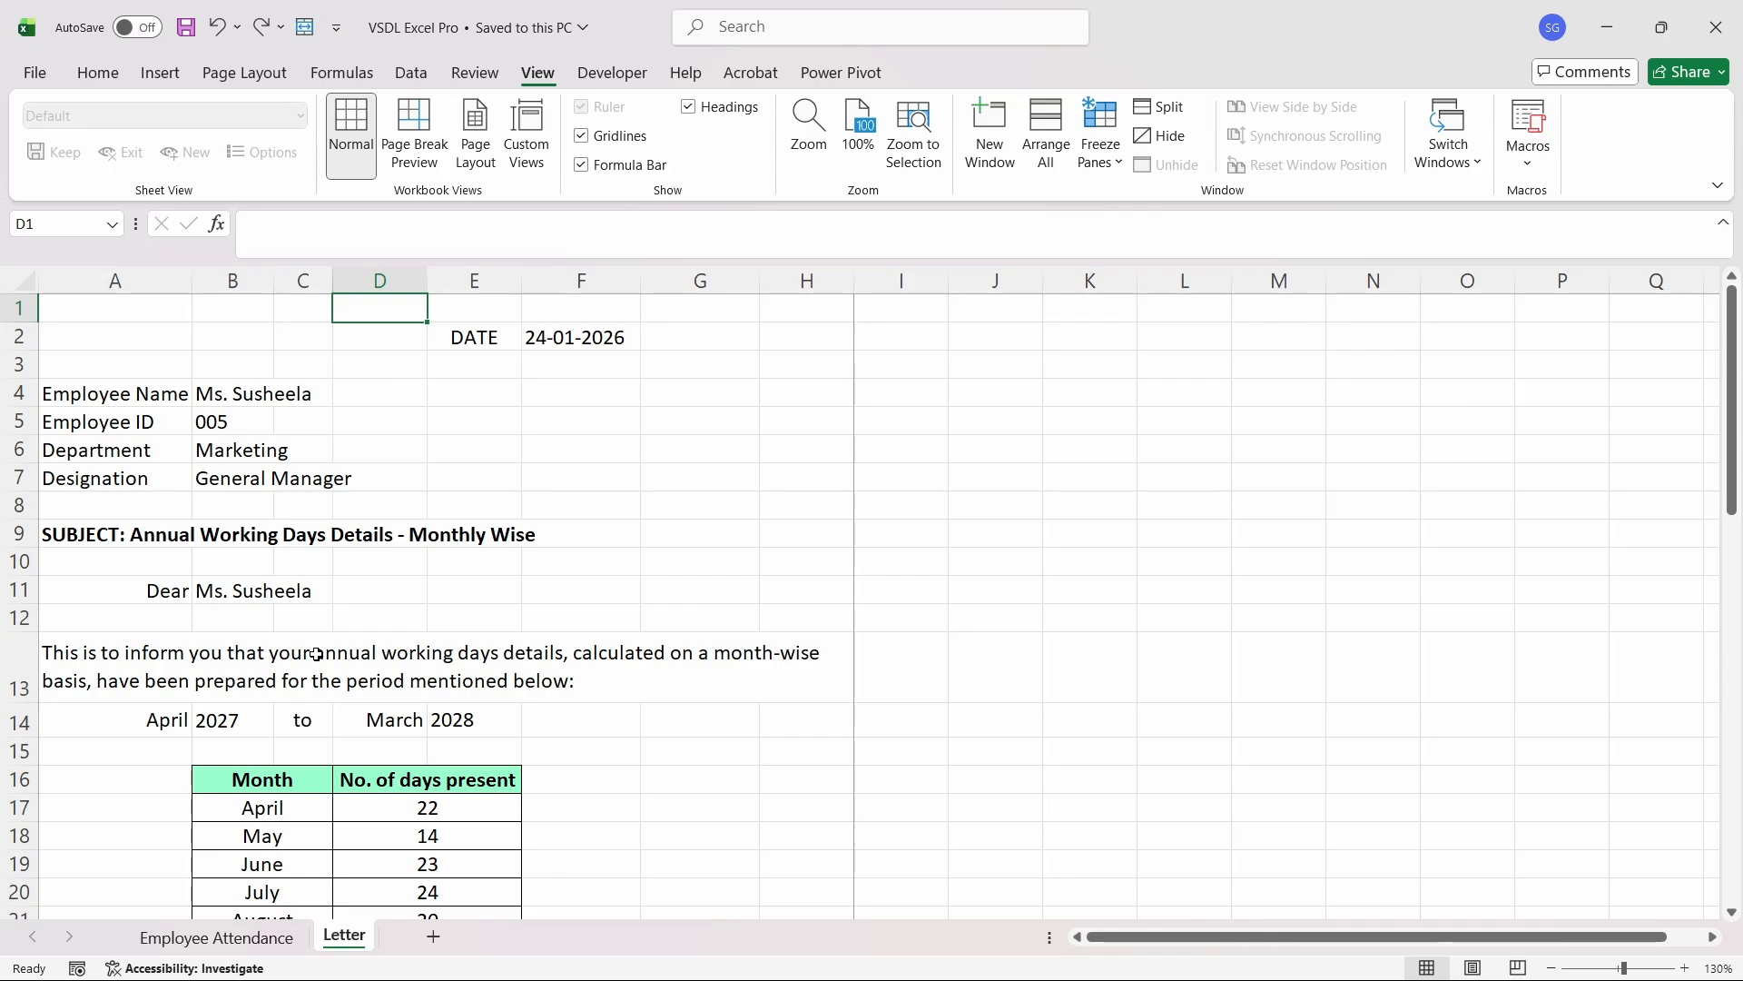
- Review the letter again from the date and employee details down to July's days-present formula in the table
{"action": "key", "text": "Down"}
{"action": "key", "text": "Down"}
{"action": "key", "text": "Down"}
{"action": "key", "text": "Down"}
{"action": "key", "text": "Down"}
{"action": "key", "text": "Down"}
{"action": "key", "text": "Down"}
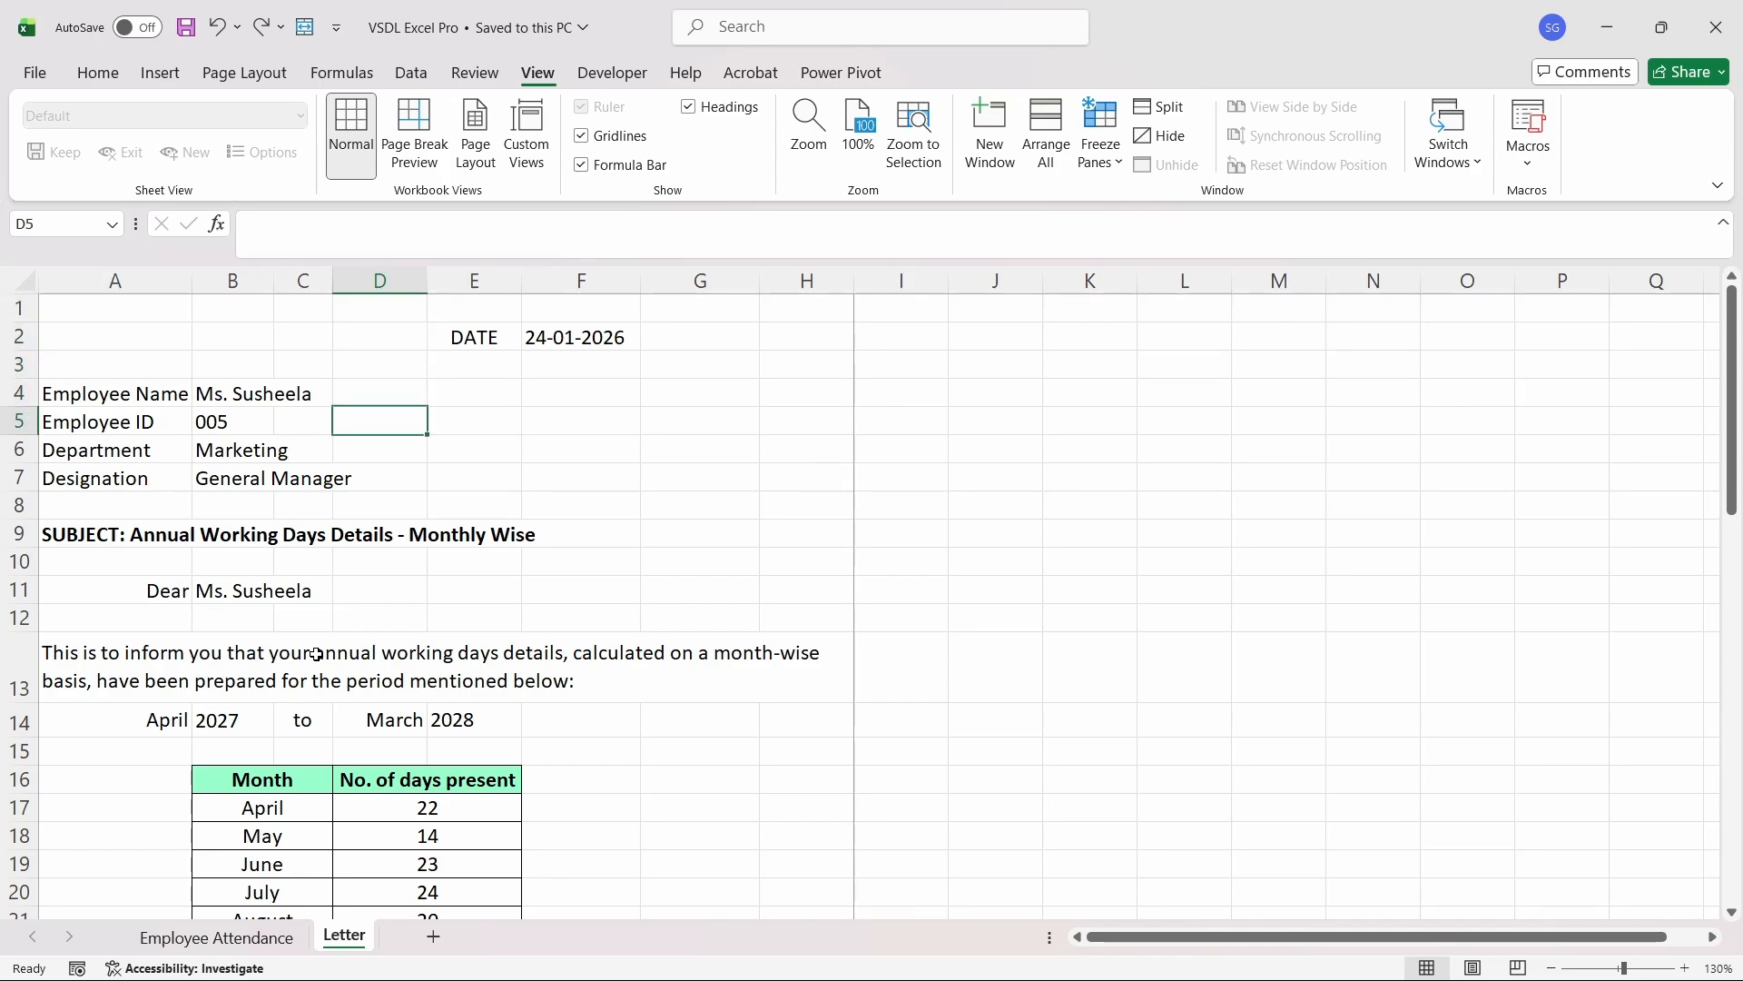
{"action": "key", "text": "Down"}
{"action": "key", "text": "Down"}
{"action": "key", "text": "Down"}
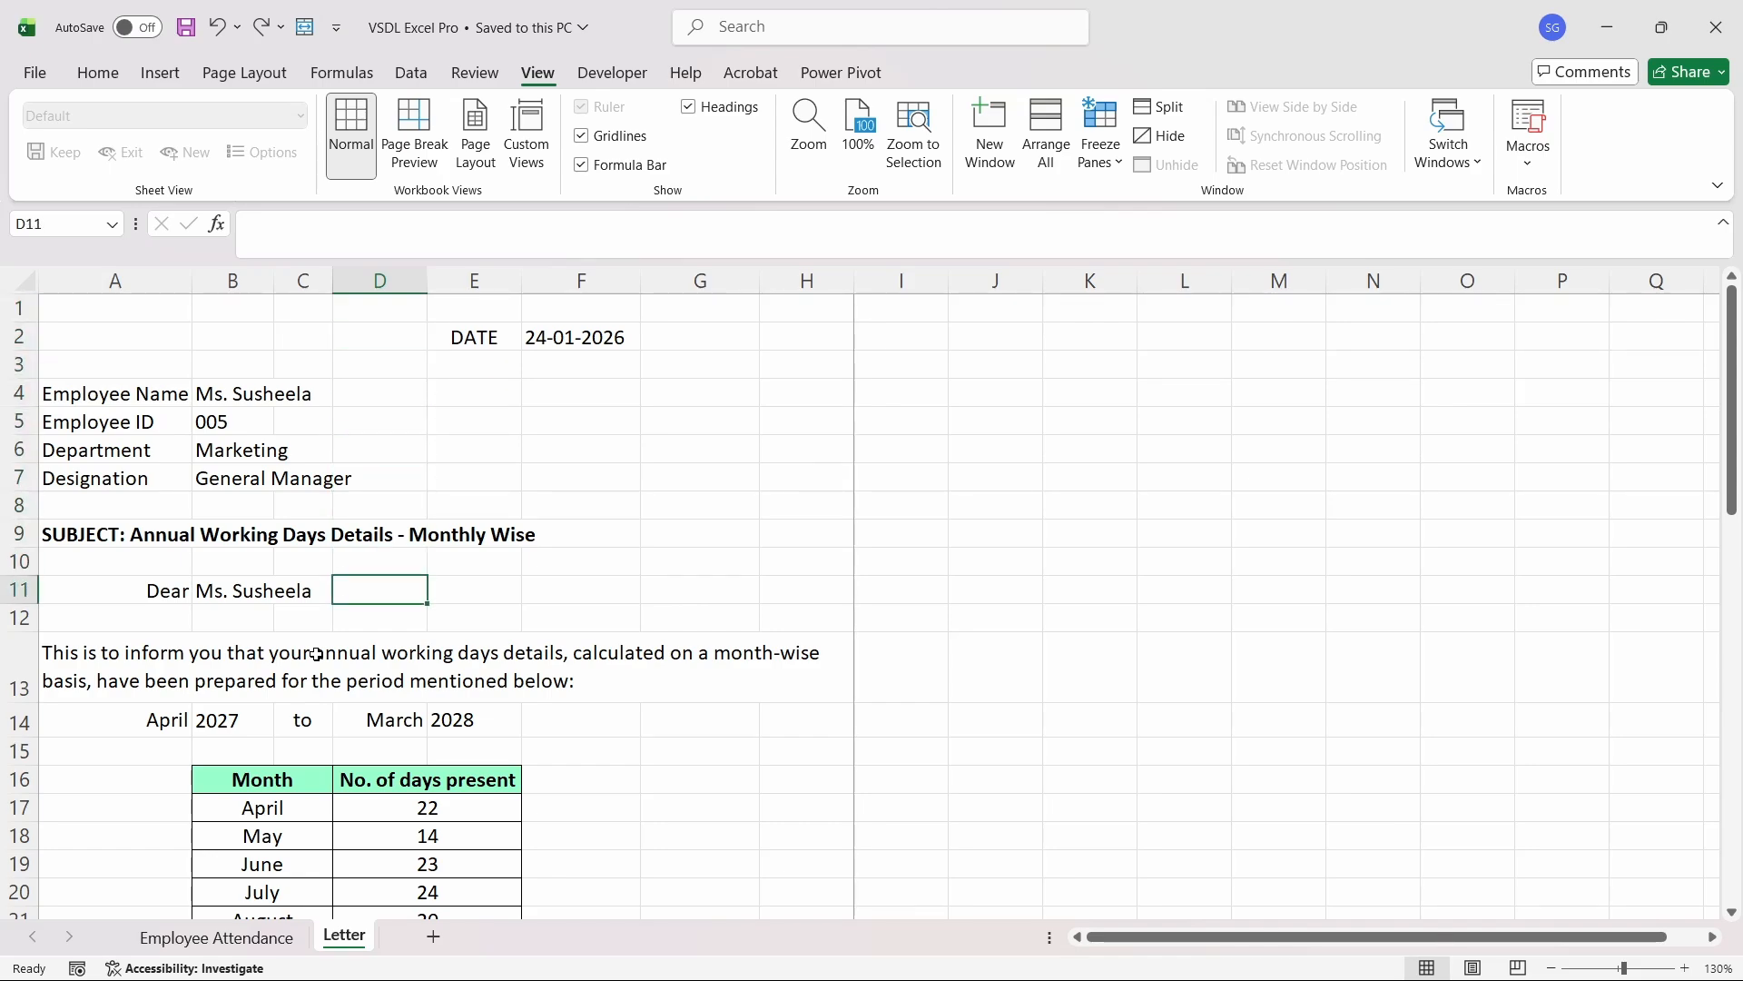
{"action": "key", "text": "Down"}
{"action": "key", "text": "Down"}
{"action": "key", "text": "Down"}
{"action": "key", "text": "Down"}
{"action": "key", "text": "Down"}
{"action": "key", "text": "Down"}
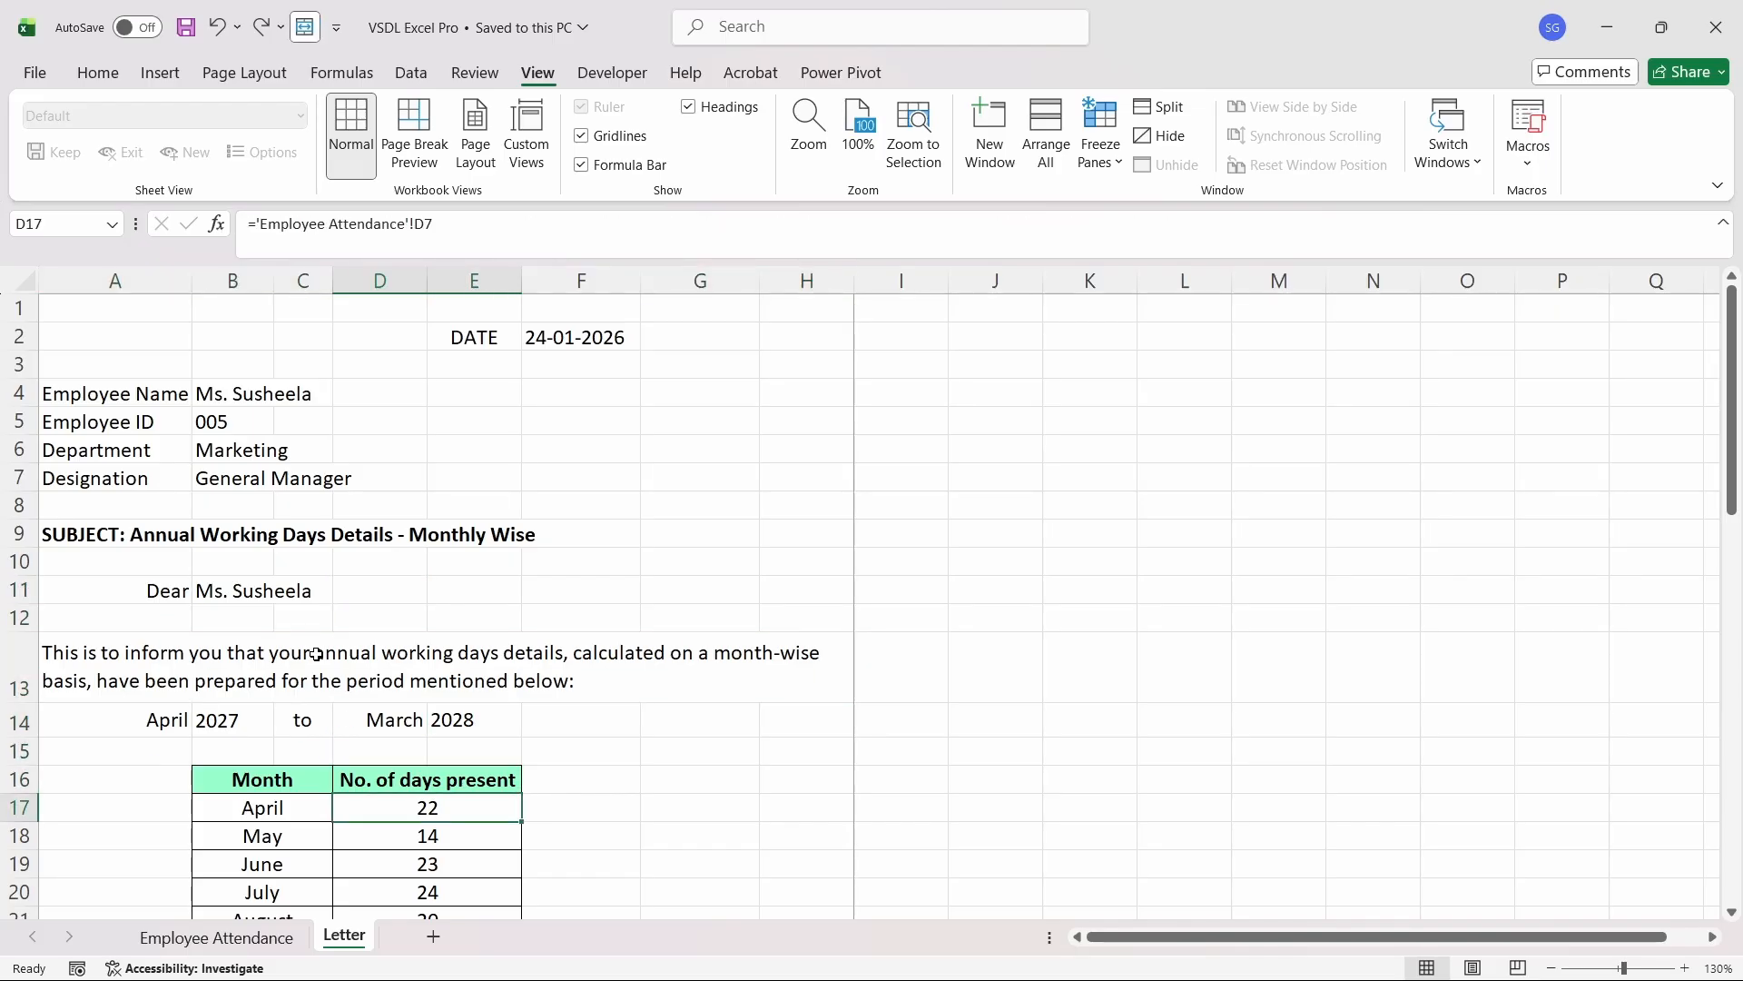
{"action": "key", "text": "Down"}
{"action": "key", "text": "Down"}
{"action": "key", "text": "Down"}
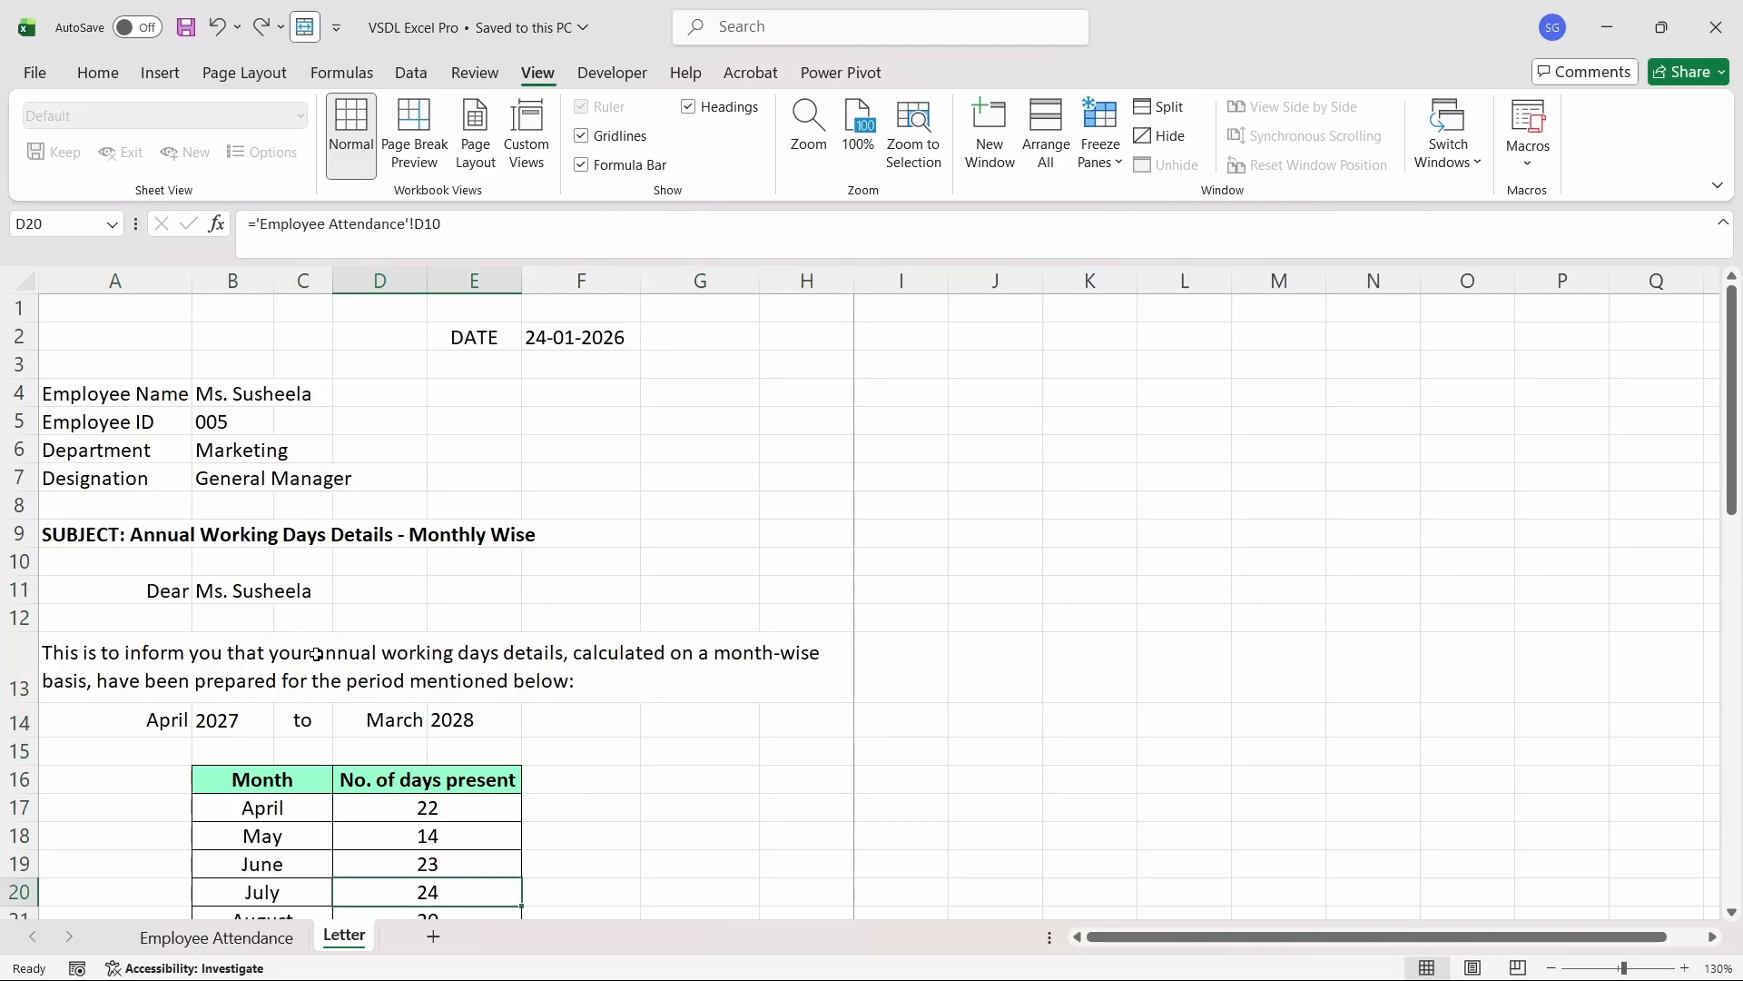